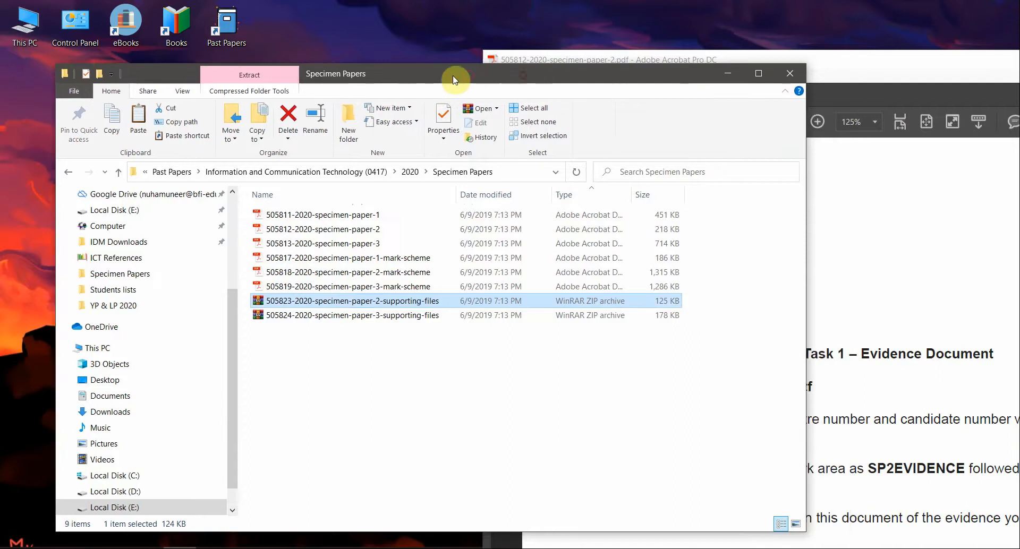
Step: Open the extracted 505823 supporting-files folder and highlight the paper's candidate source file list
double_click(342, 204)
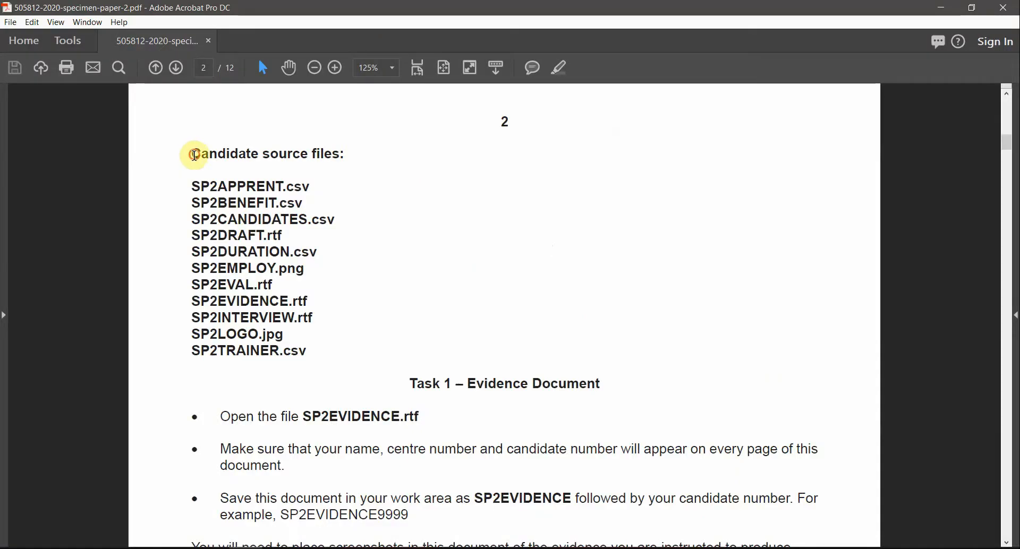
left_click_drag(195, 155, 313, 347)
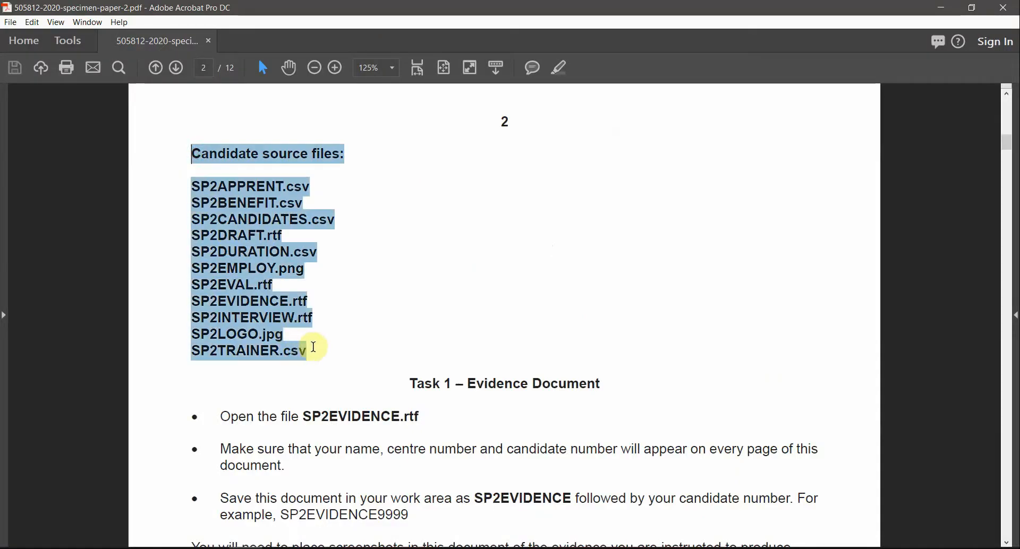
Step: Scroll the specimen paper to Task 1 and highlight 'Open the file SP2EVIDENCE.rtf'
key("alt+Tab")
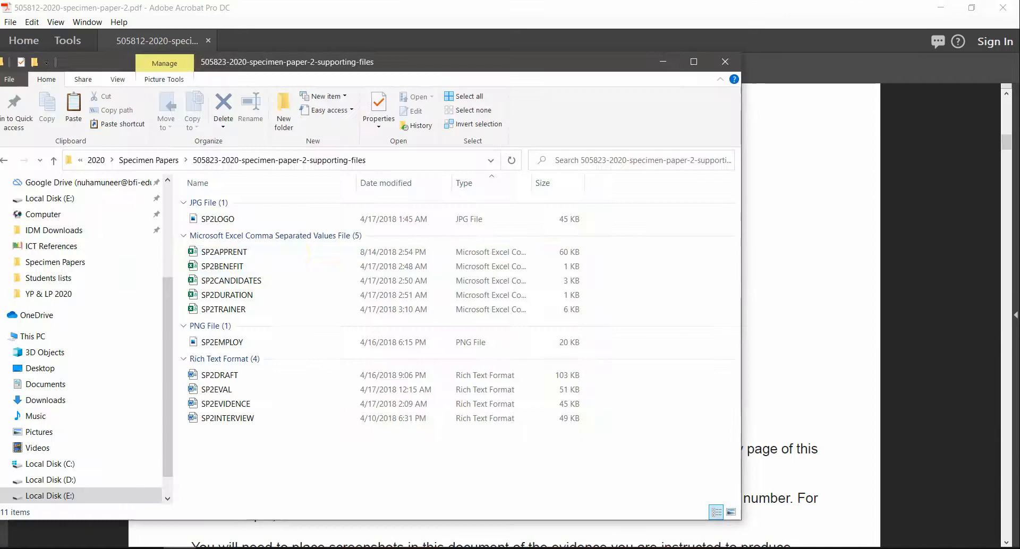
left_click(761, 215)
scroll(416, 396, "down", 2)
scroll(416, 396, "down", 4)
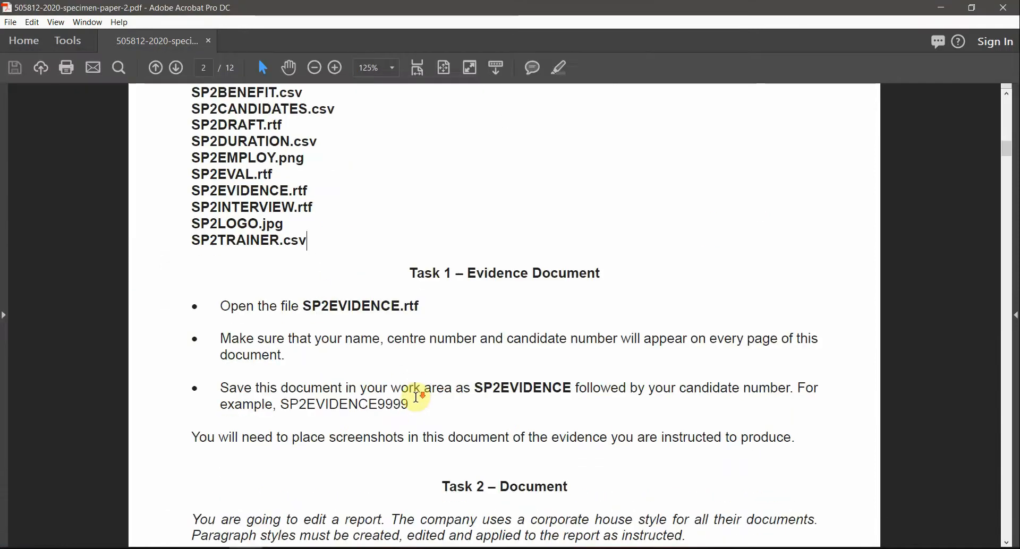
left_click_drag(221, 271, 401, 272)
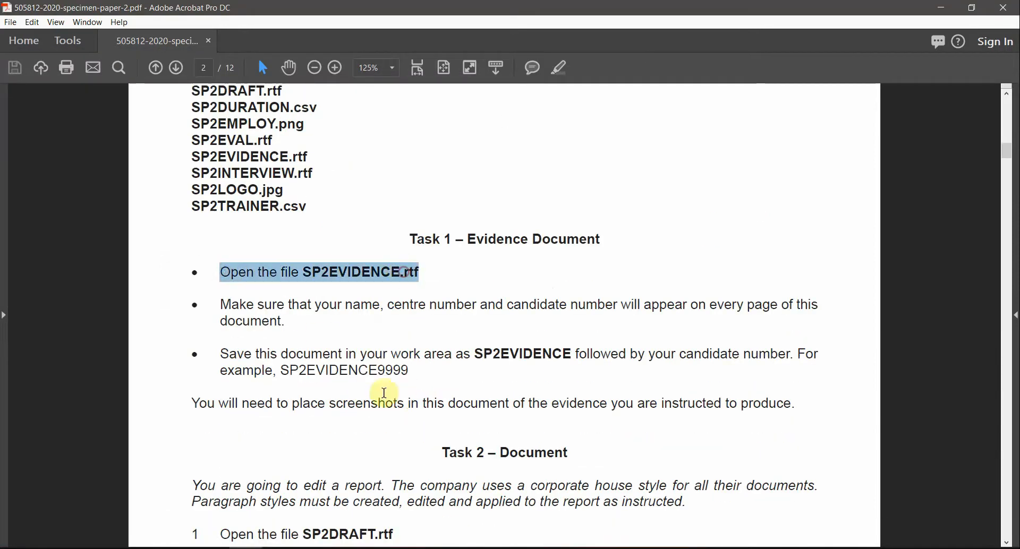
Step: Back in the supporting-files folder, select all 11 files, then clear the selection
key("alt+Tab")
left_click_drag(554, 457, 184, 189)
left_click(372, 463)
Step: Turn on File name extensions in the Explorer View tab
right_click(365, 495)
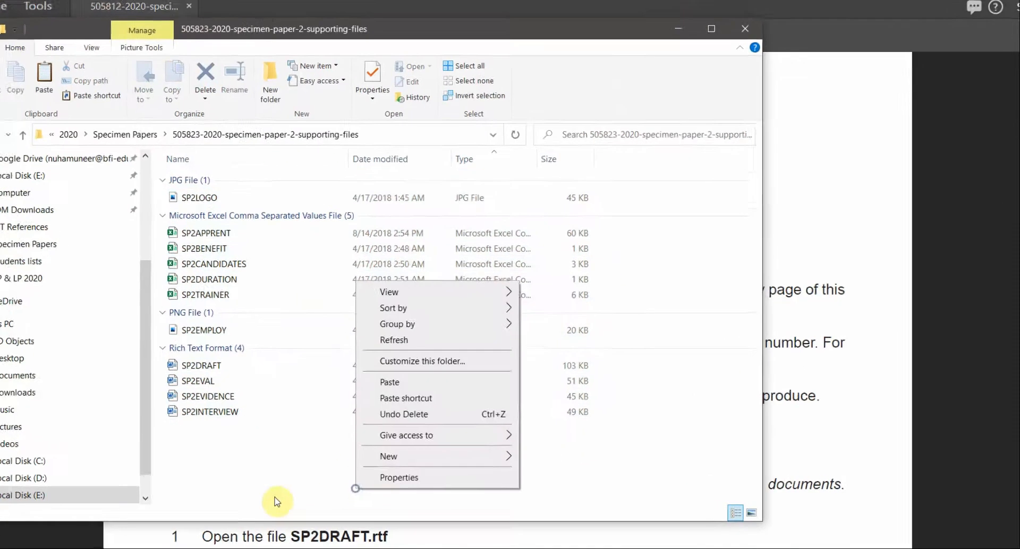
mouse_move(499, 336)
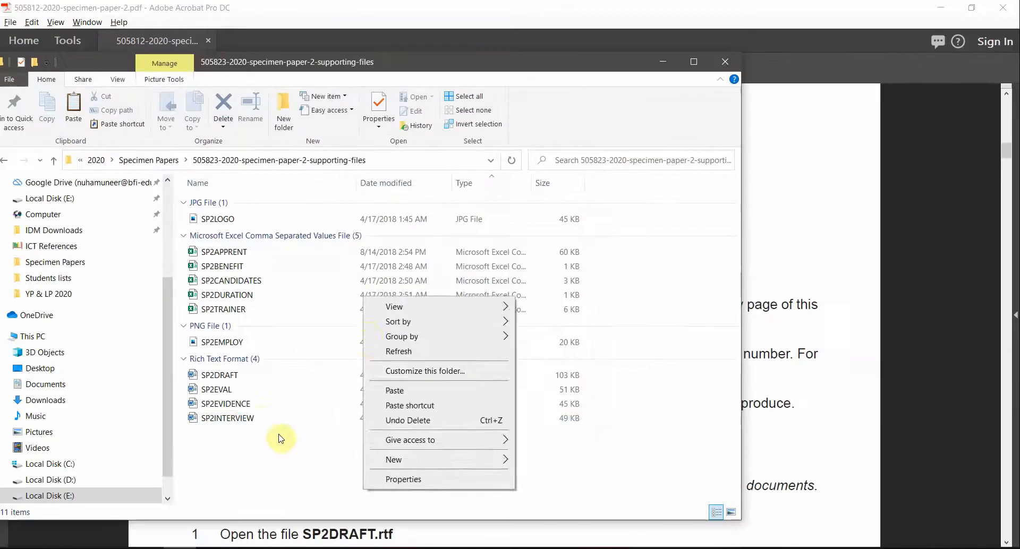
left_click(249, 409)
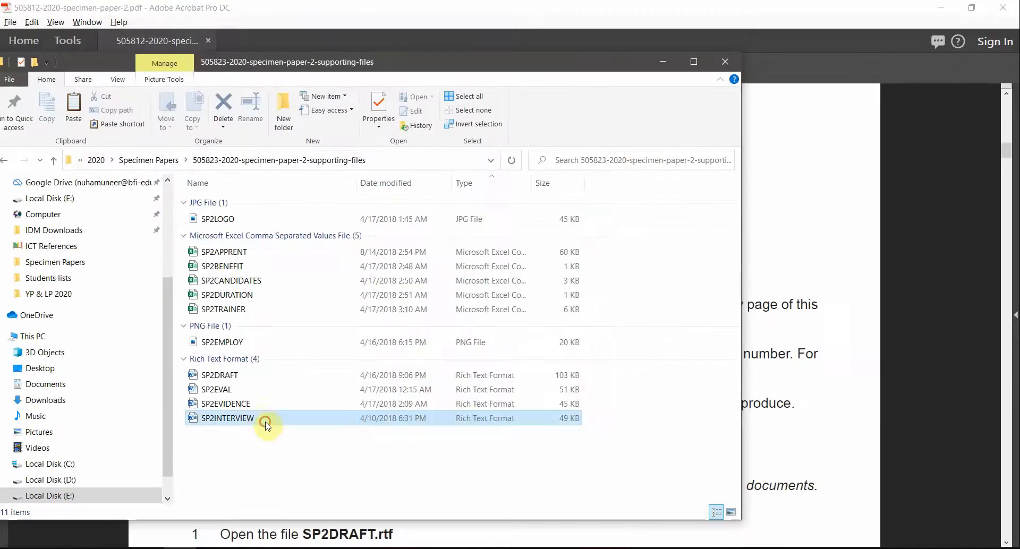
left_click(228, 378)
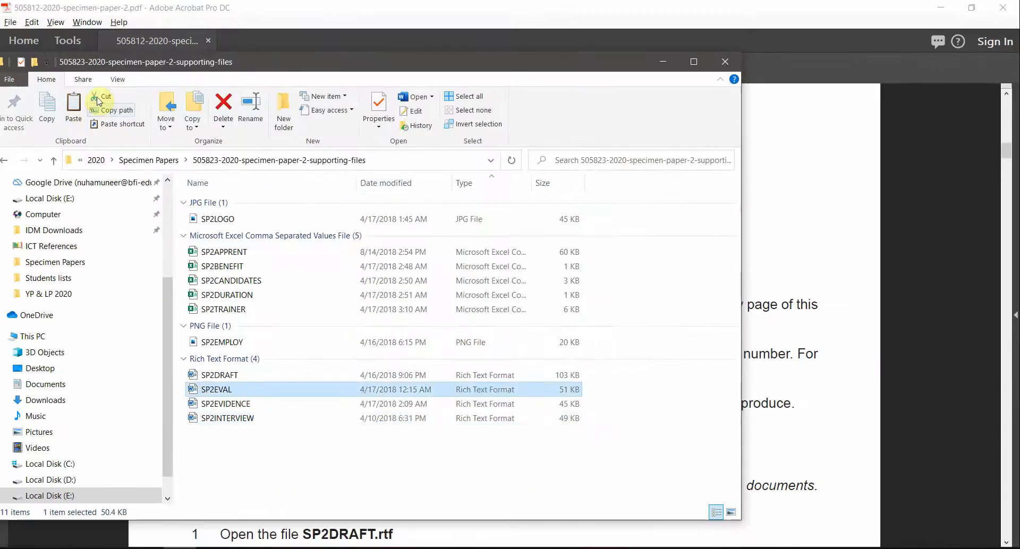
left_click(117, 81)
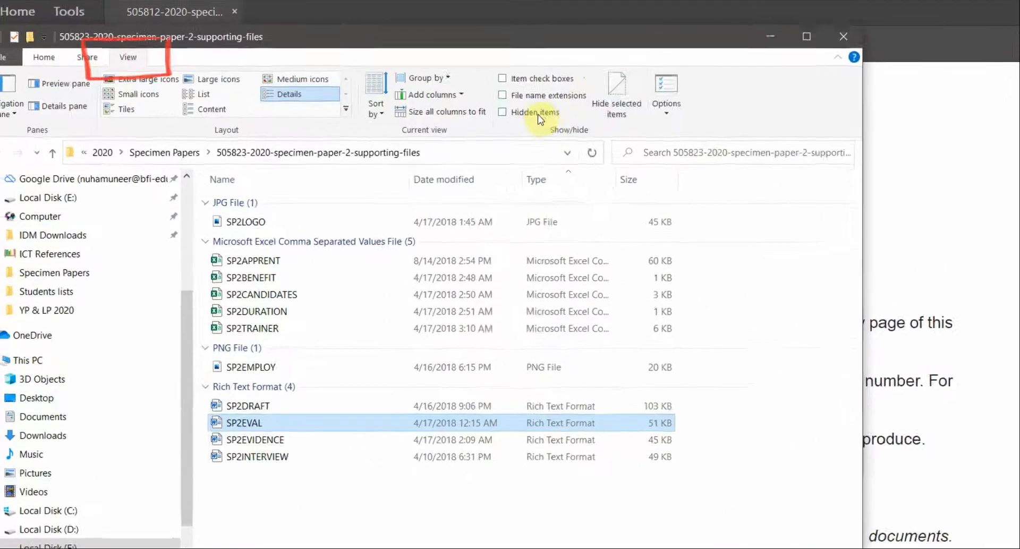
left_click(569, 90)
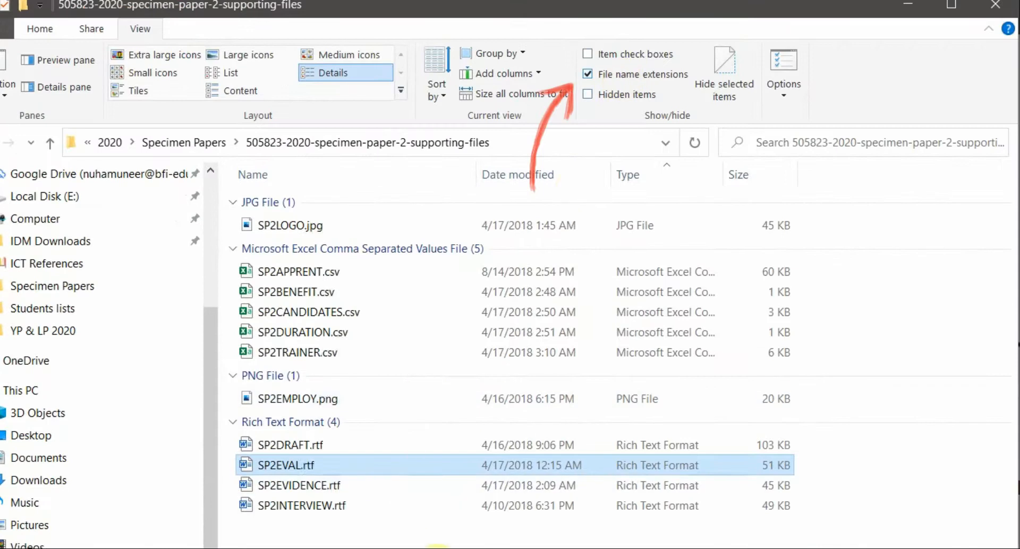
Step: Check the four .rtf files, move the folder window right and return to the specimen paper
left_click(347, 506)
left_click(335, 486)
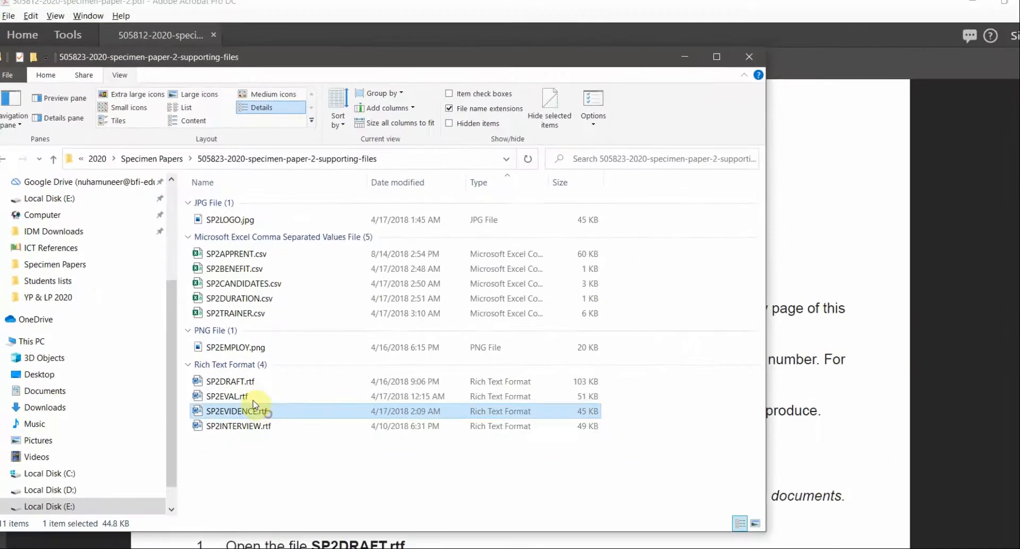
left_click(321, 468)
left_click(249, 375)
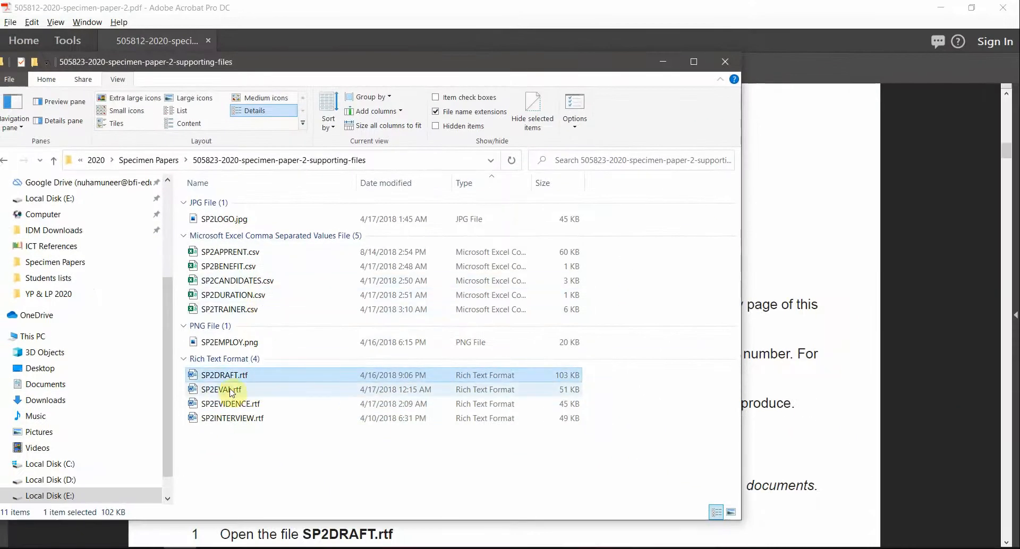
left_click(321, 491)
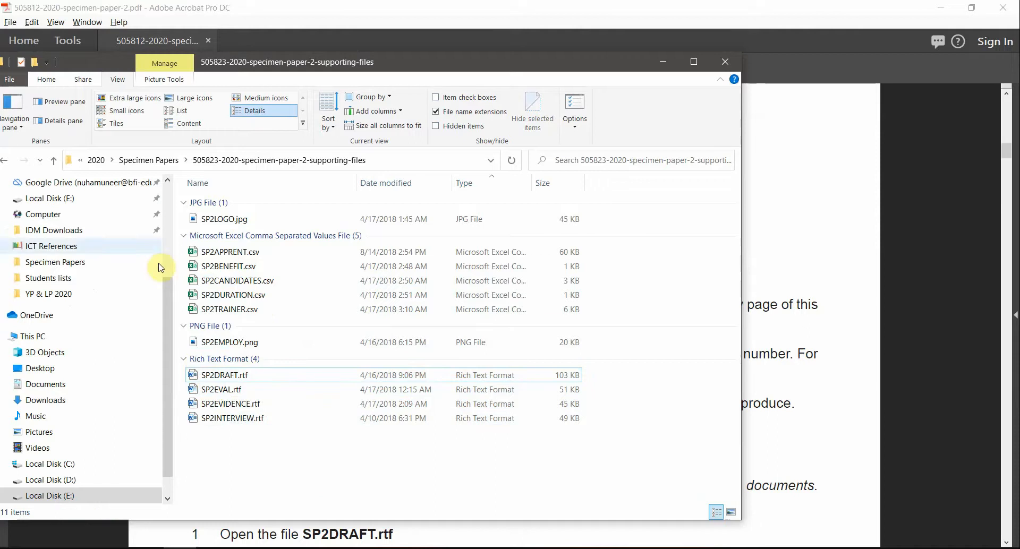
left_click_drag(259, 65, 389, 57)
left_click(377, 5)
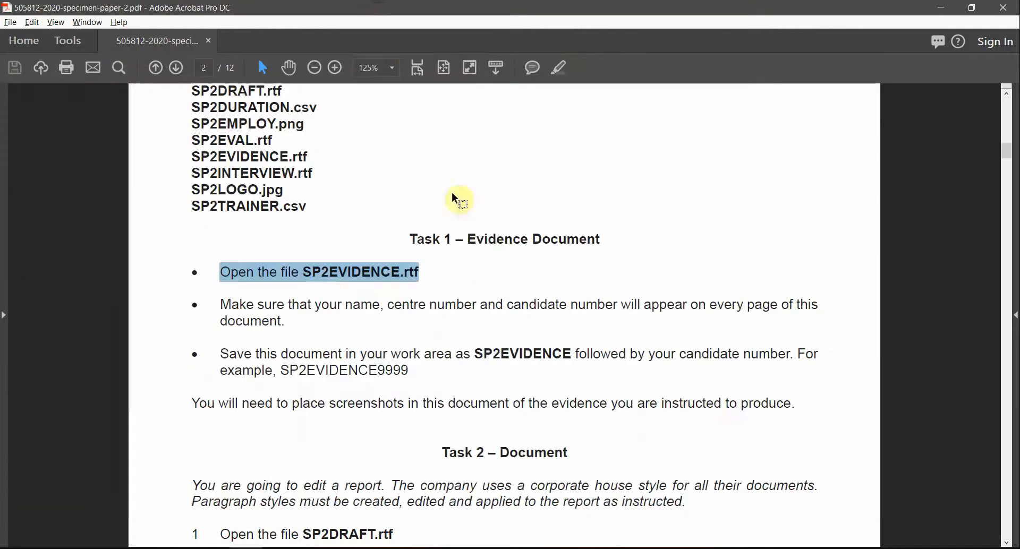
Step: Select the word SP2EVIDENCE in the Task 1 instructions and switch to the supporting-files folder
left_click(329, 280)
double_click(348, 271)
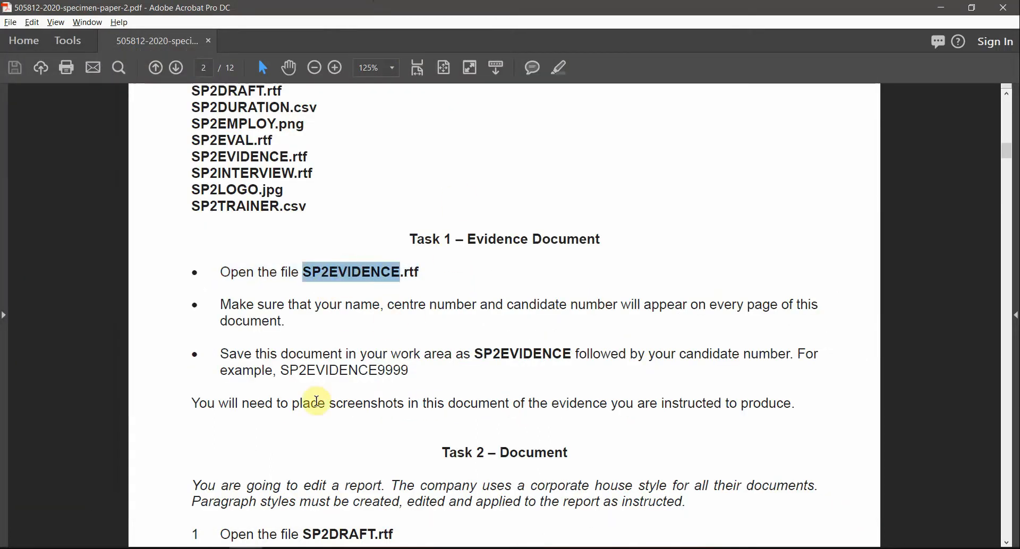
key("alt+Tab")
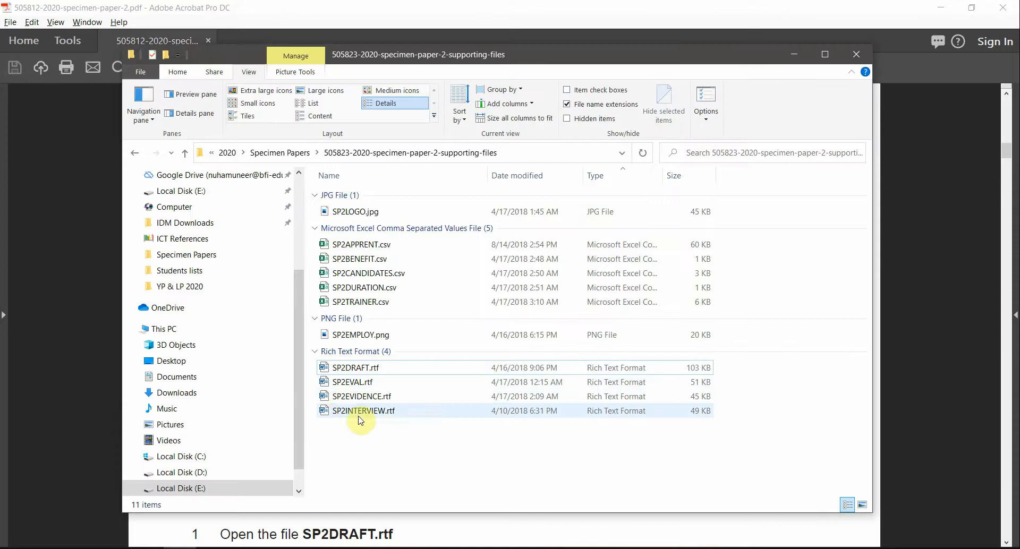
Step: Open SP2EVIDENCE.rtf in Word, then return to the Task 1 instructions
left_click_drag(416, 450, 331, 370)
left_click(401, 474)
left_click(360, 397)
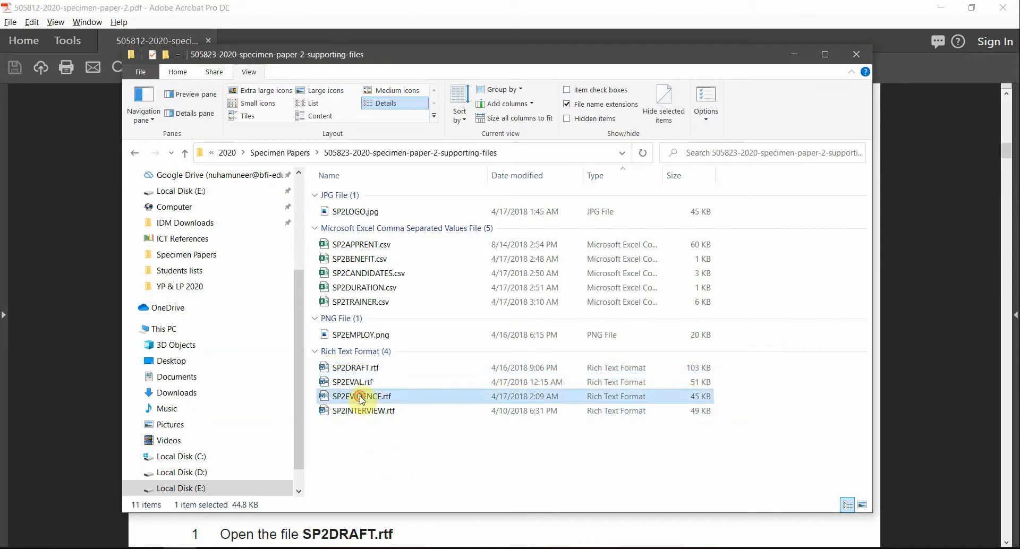
double_click(360, 397)
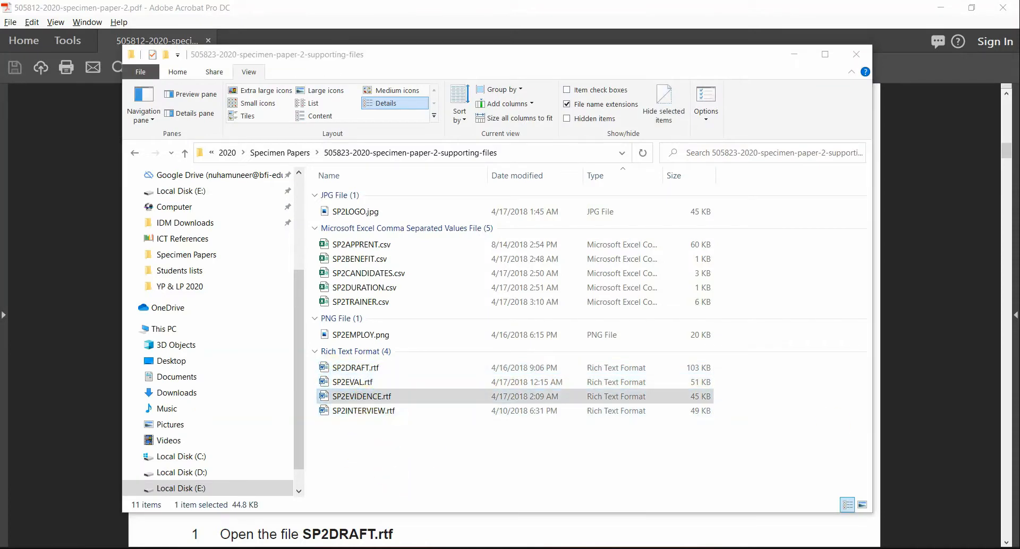
key("alt+Tab")
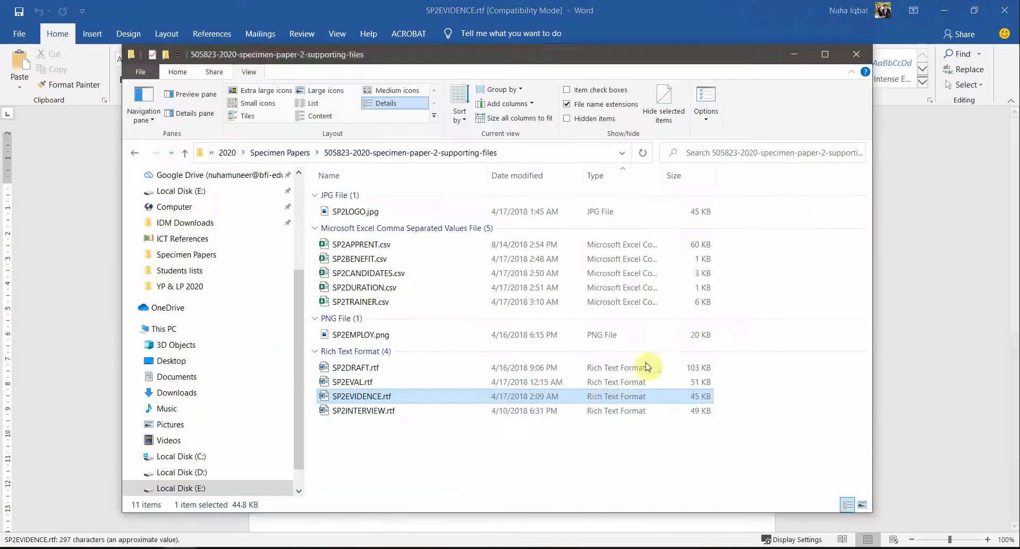
double_click(604, 397)
key("alt+Tab")
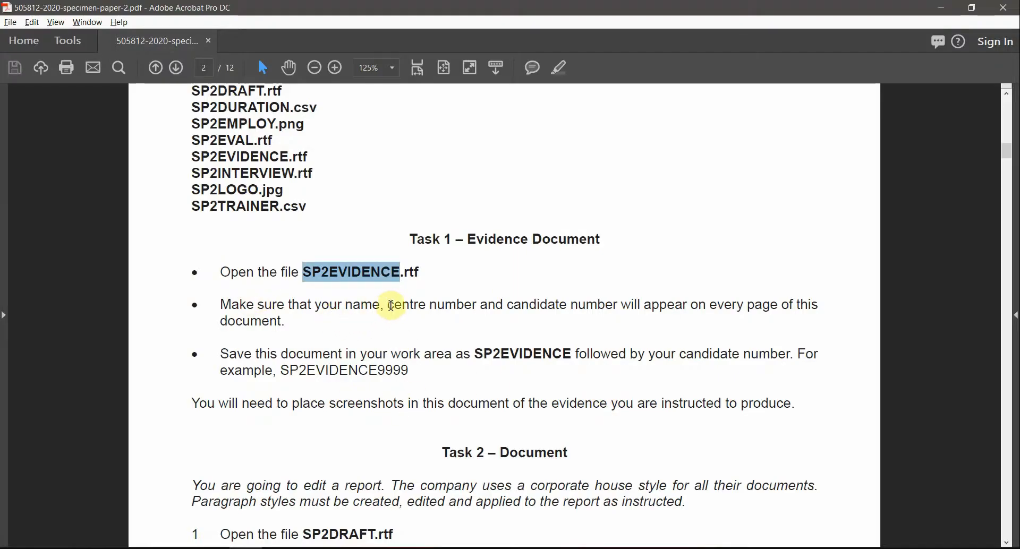
Step: Highlight the name, centre and candidate number requirement, then switch to SP2EVIDENCE.rtf in Word
left_click_drag(391, 306, 654, 311)
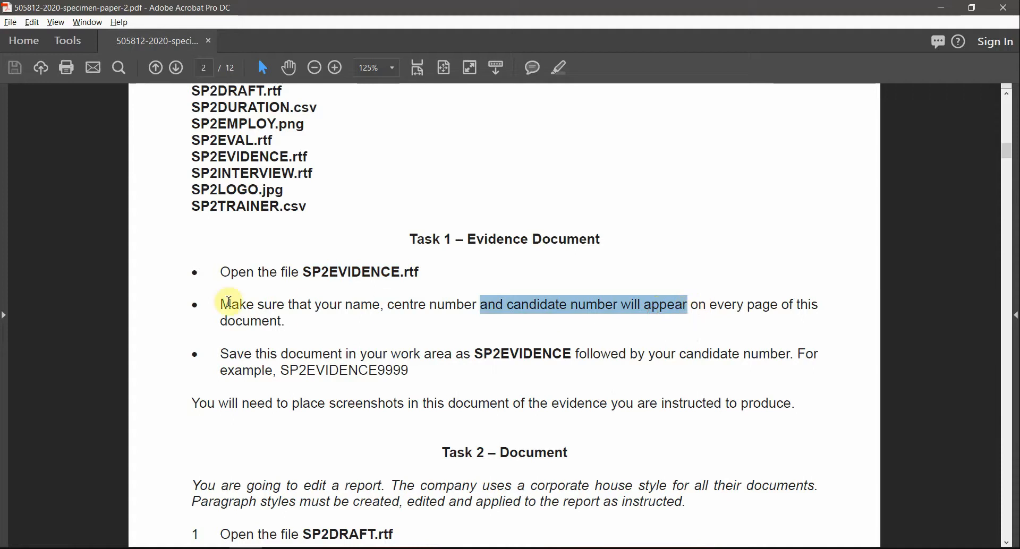
left_click_drag(227, 320, 269, 329)
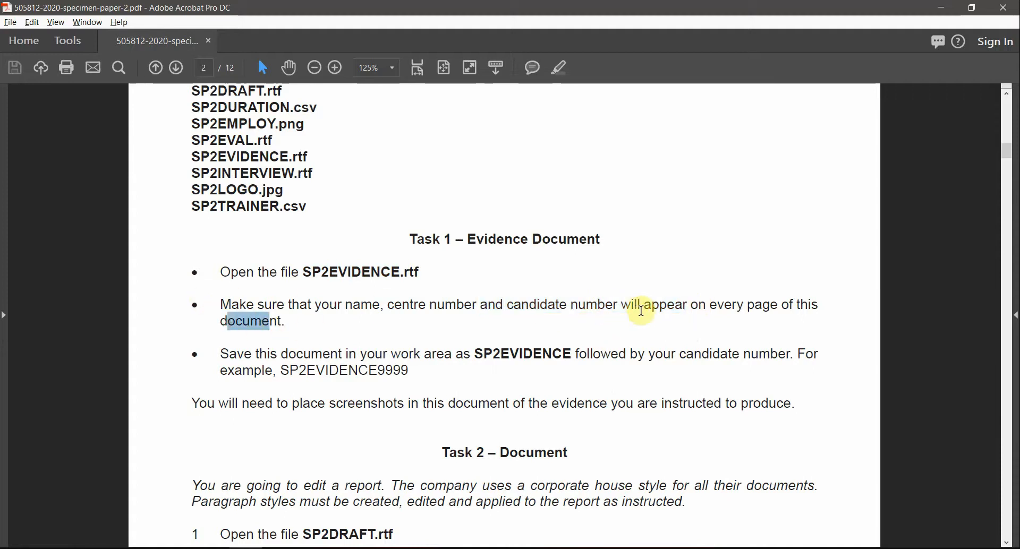
key("alt+Tab")
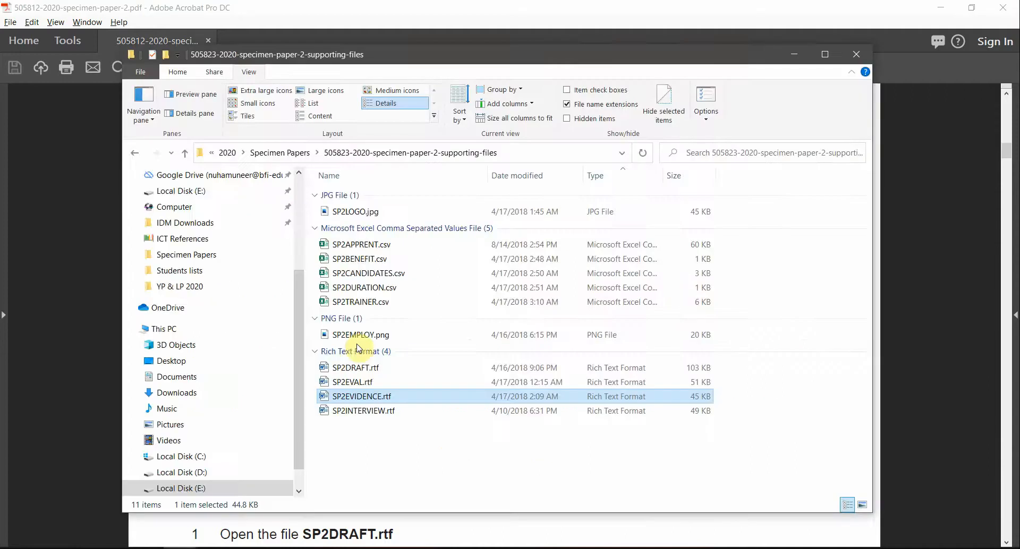
key("Return")
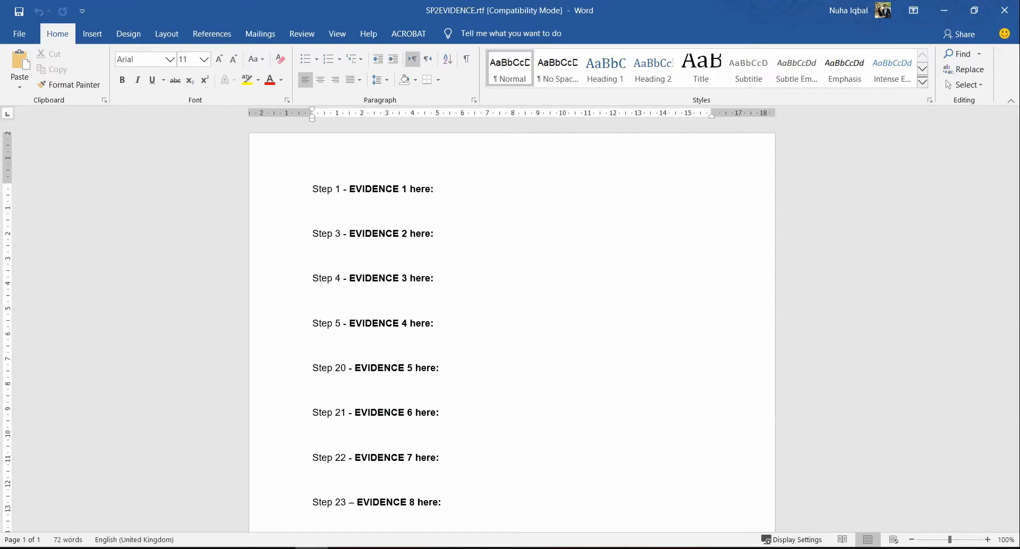
Step: Open the page header for editing and look through the built-in header layouts
double_click(451, 146)
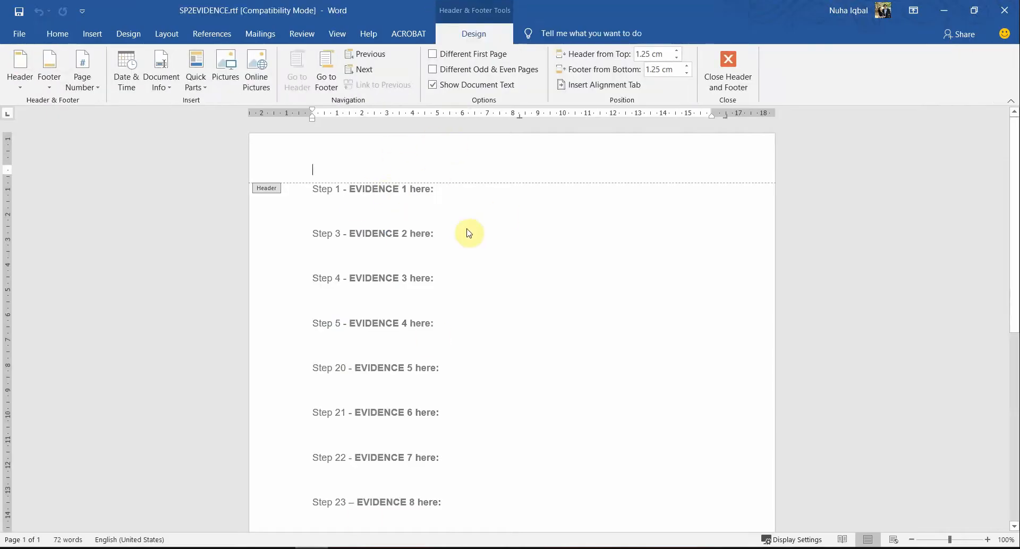
scroll(469, 233, "down", 11)
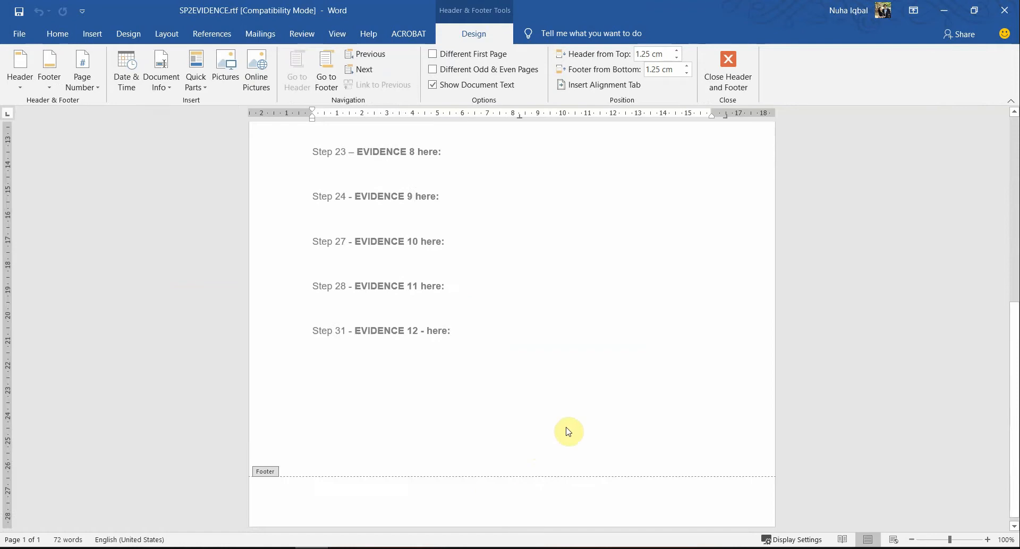
scroll(567, 431, "up", 11)
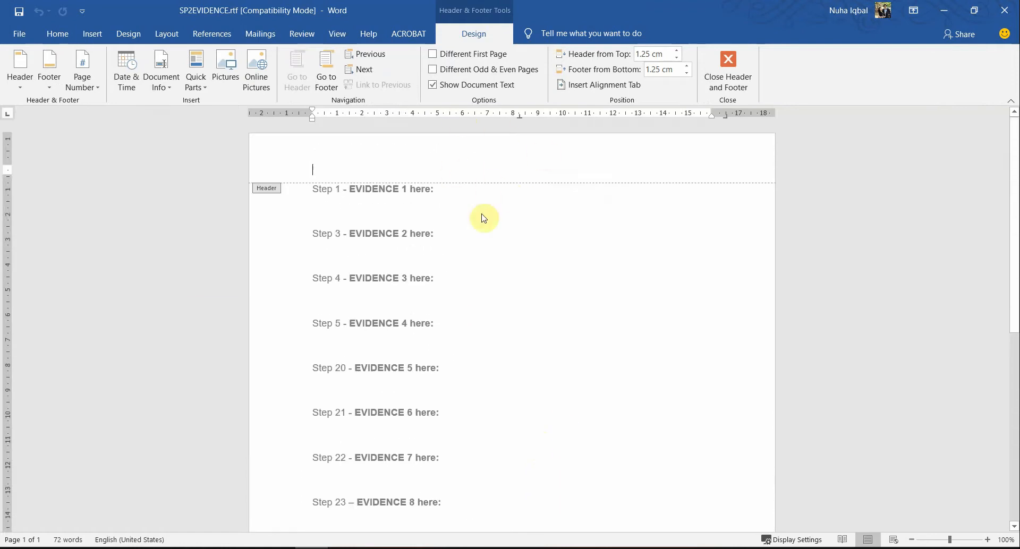
scroll(578, 333, "down", 10)
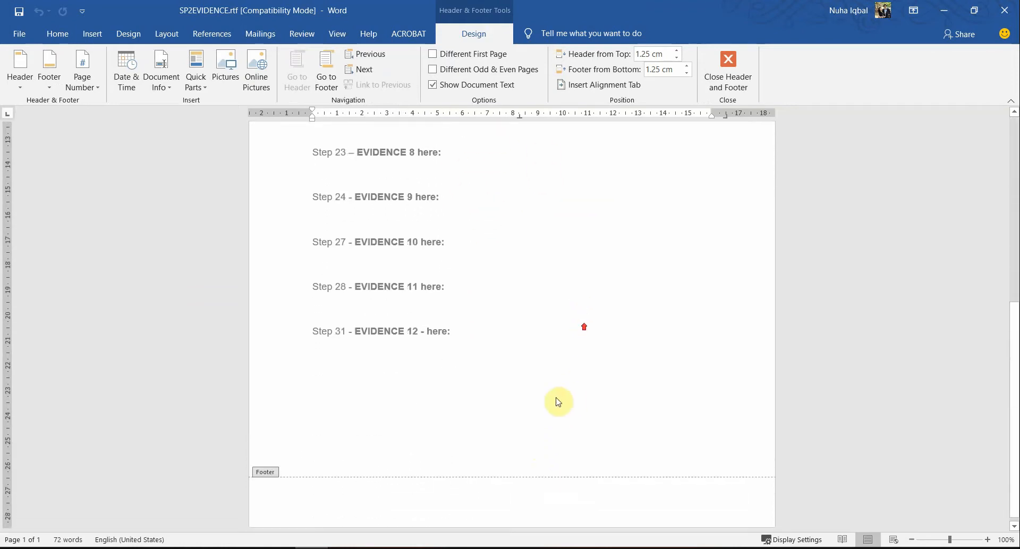
scroll(584, 372, "up", 10)
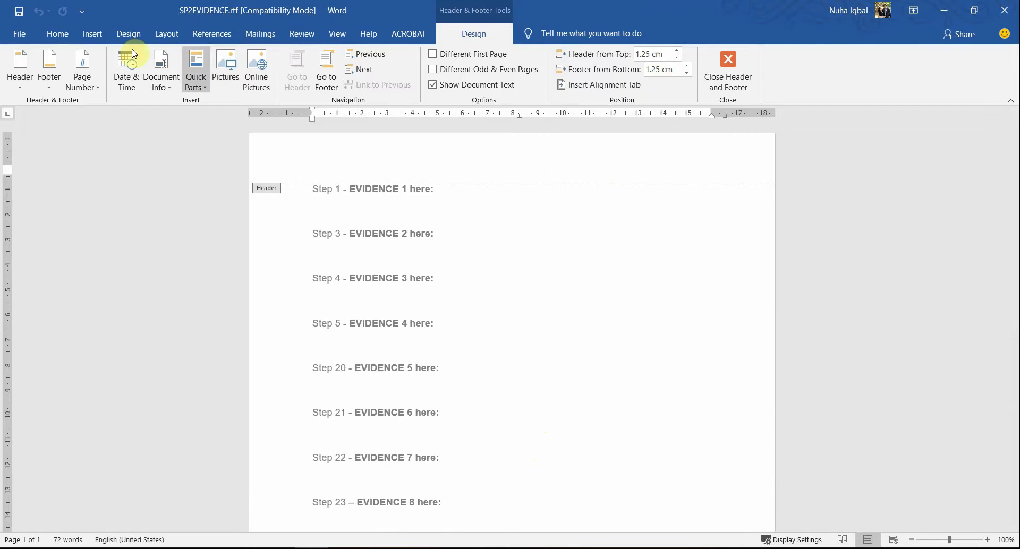
left_click(29, 87)
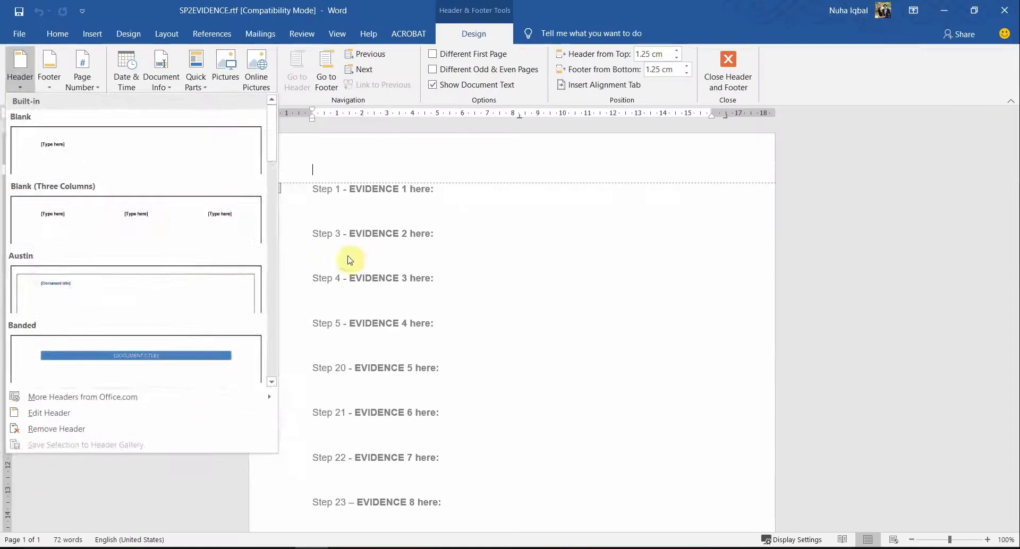
left_click(930, 520)
Step: Check the built-in footer layouts, then return to the empty header and reopen the header gallery
scroll(494, 287, "down", 10)
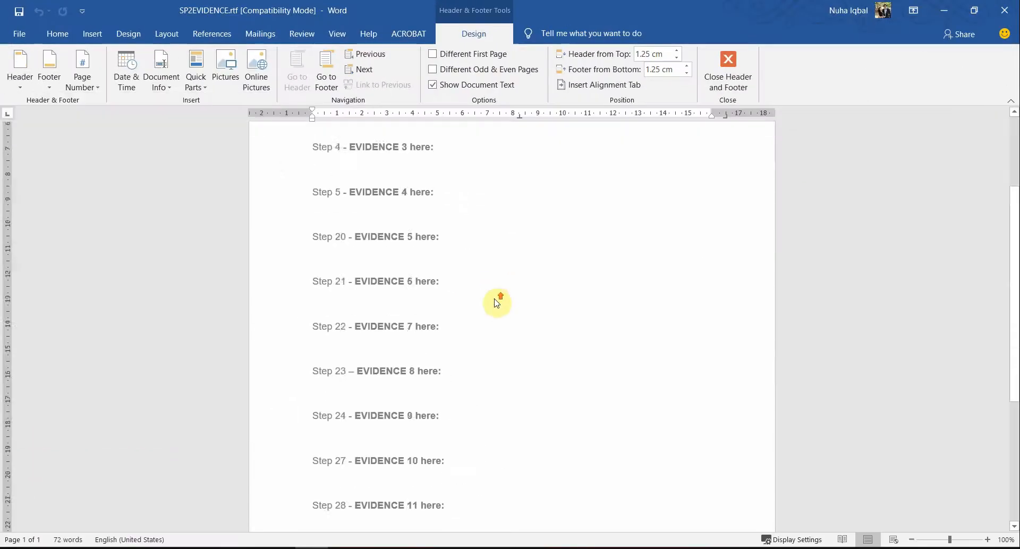
left_click(240, 503)
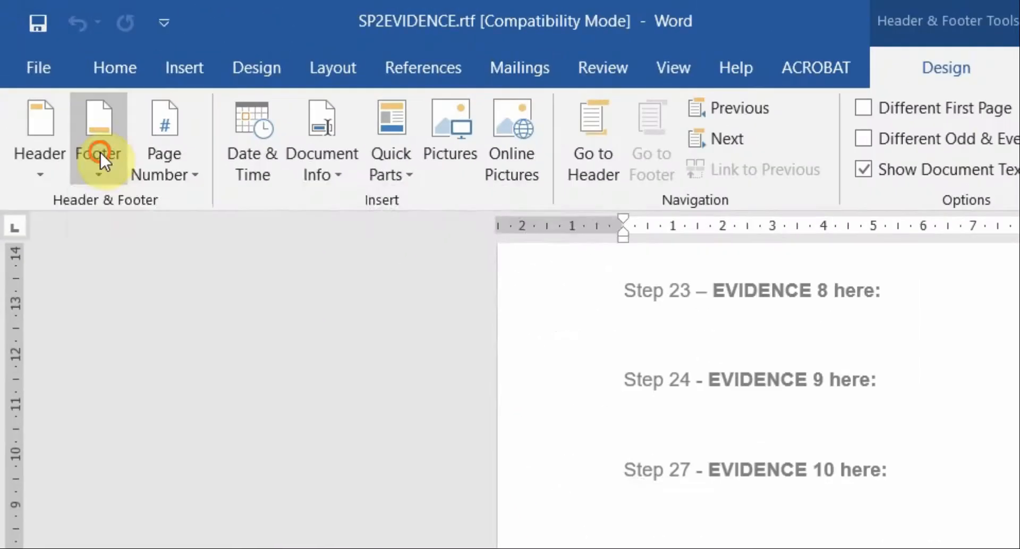
left_click(56, 91)
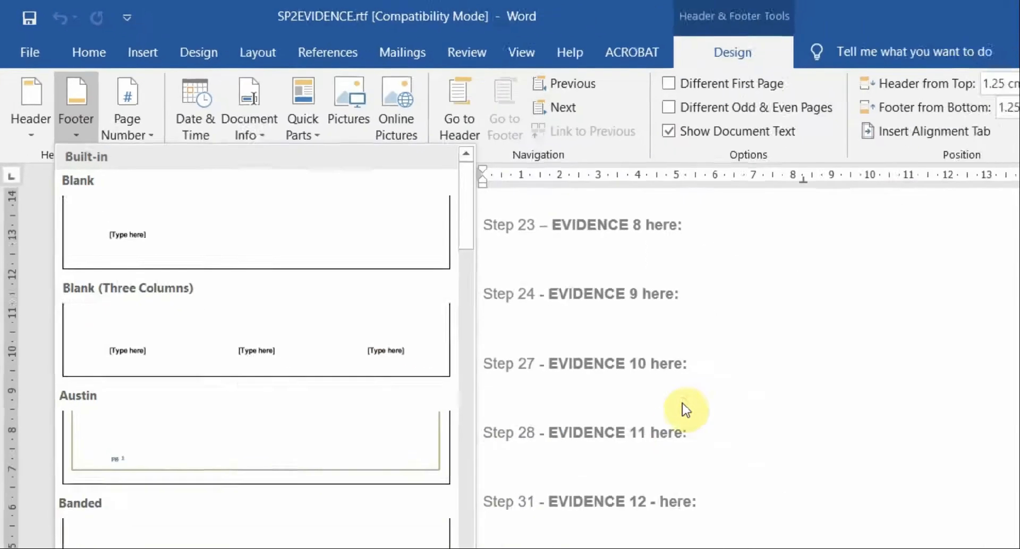
left_click(889, 518)
scroll(889, 518, "up", 10)
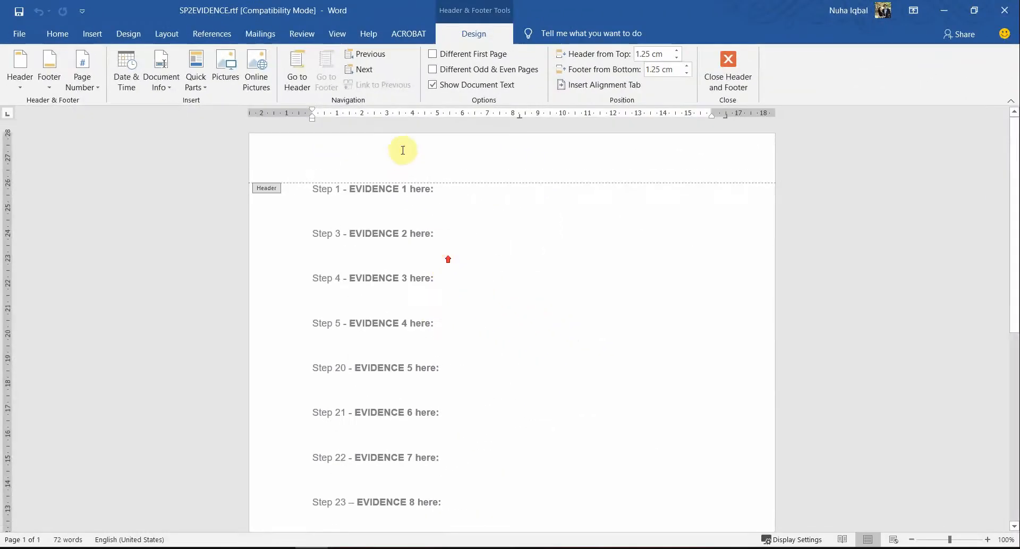
left_click(402, 150)
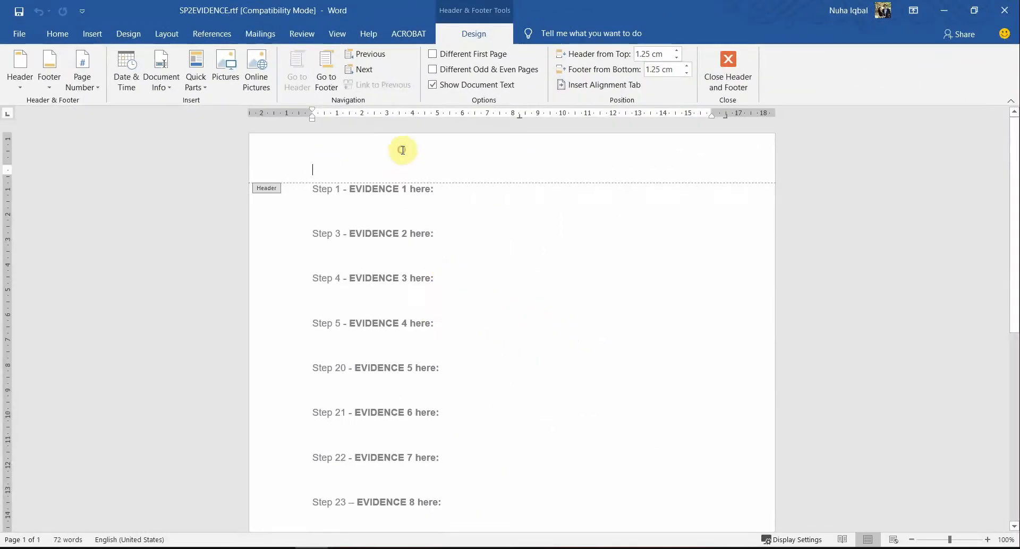
left_click(20, 68)
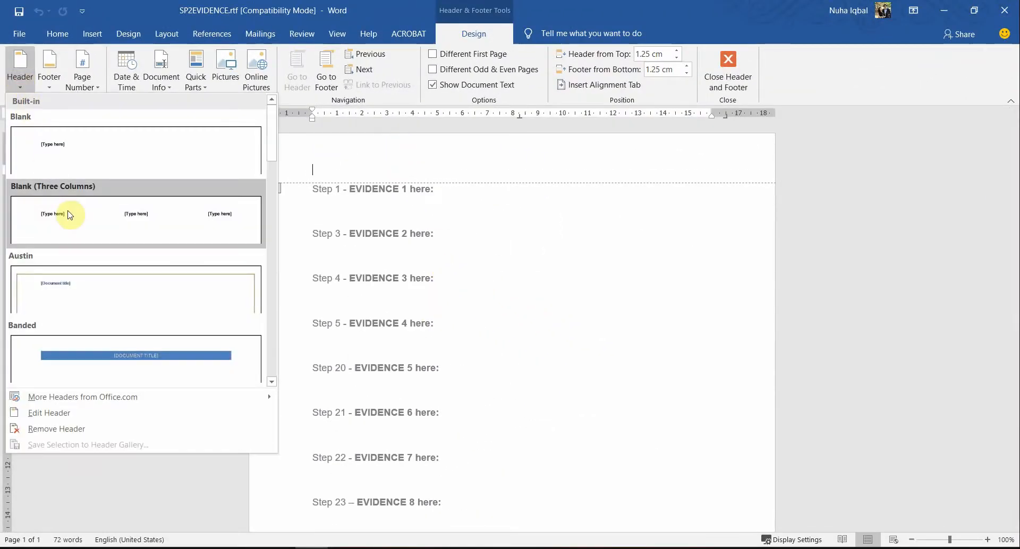
Step: Insert the Blank (Three Columns) header and check the candidate details wording in the instructions
left_click(69, 215)
key("alt+Tab")
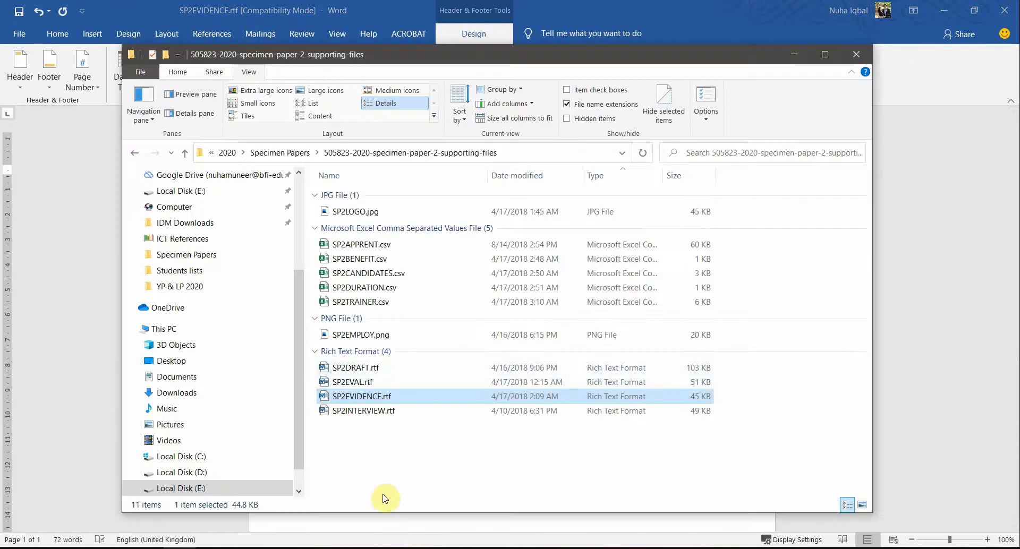
left_click(247, 548)
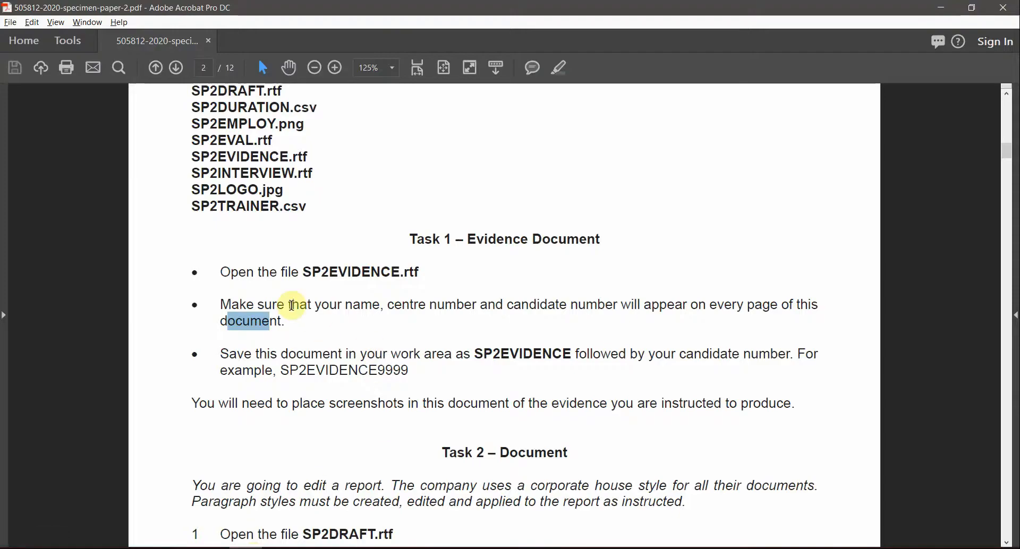
left_click_drag(324, 306, 635, 279)
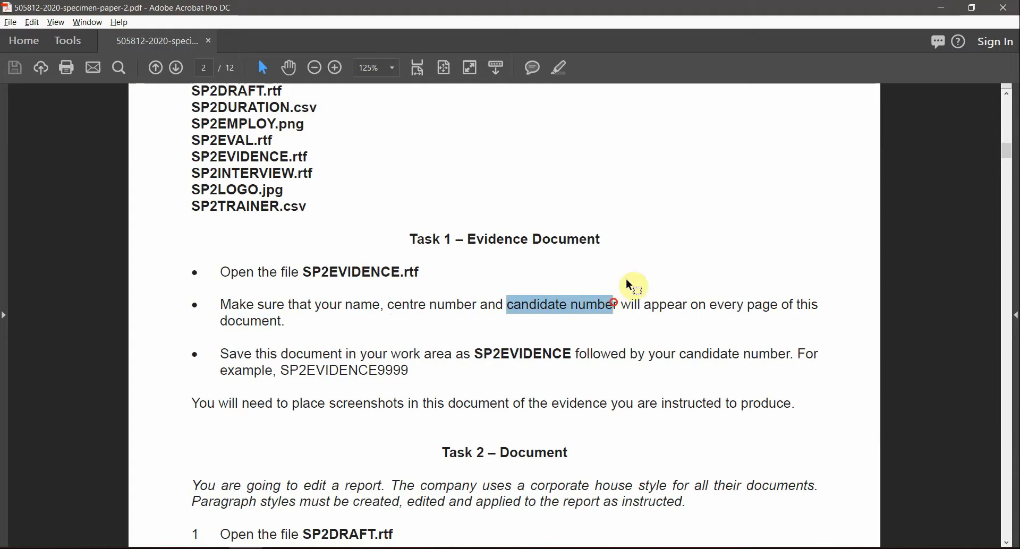
left_click(938, 7)
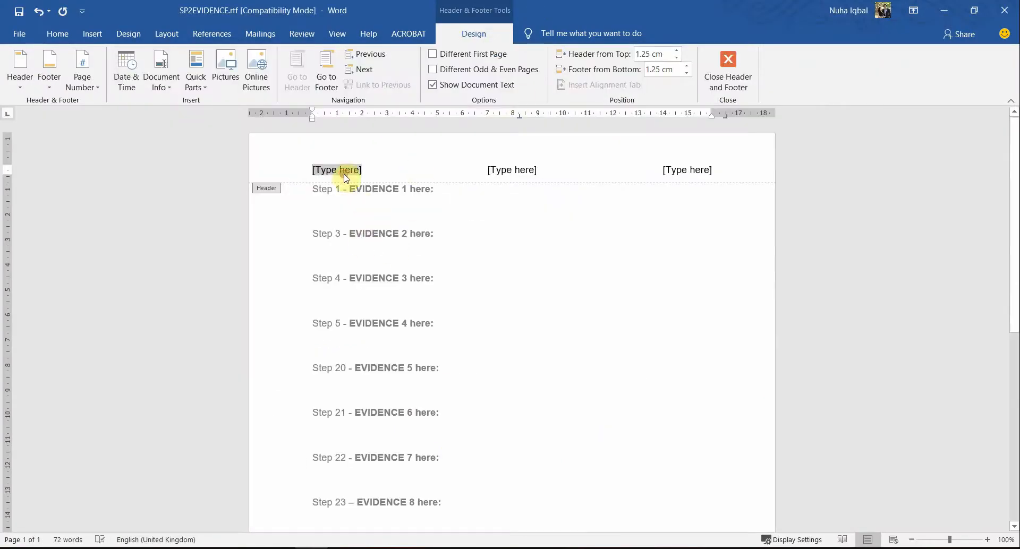
Step: Fill the three header columns with the candidate's name, centre number and candidate number, then close the header
left_click(316, 176)
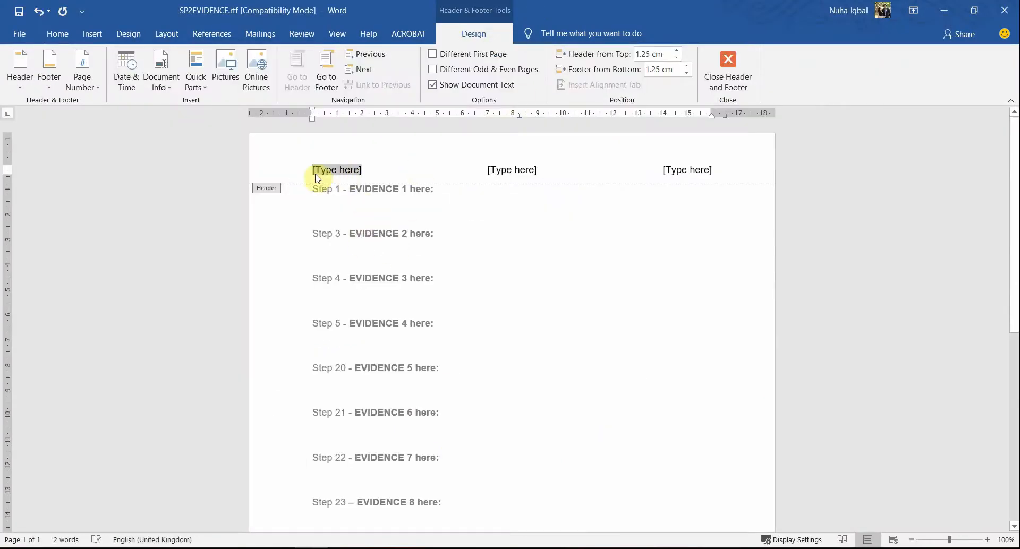
type("Nuha\t")
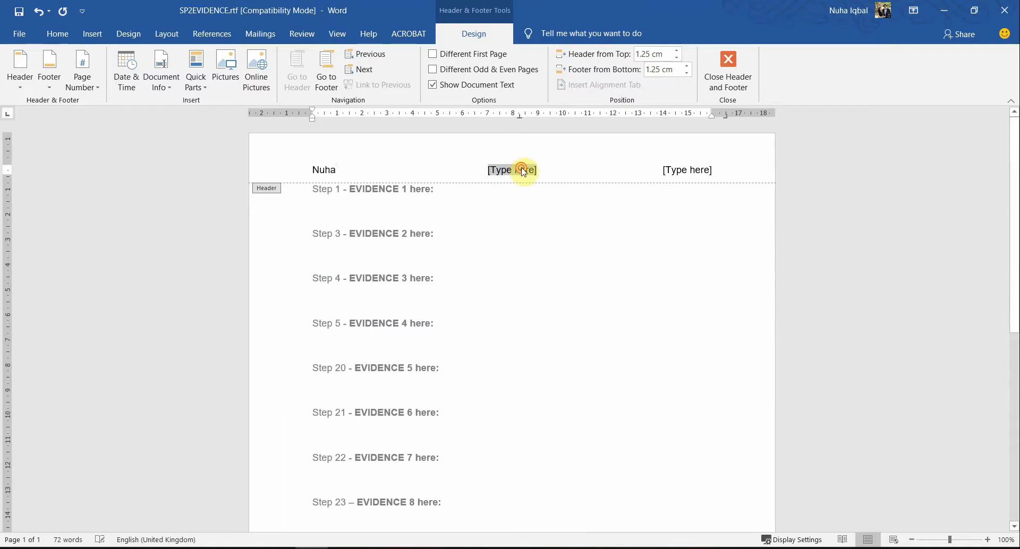
type("MM012")
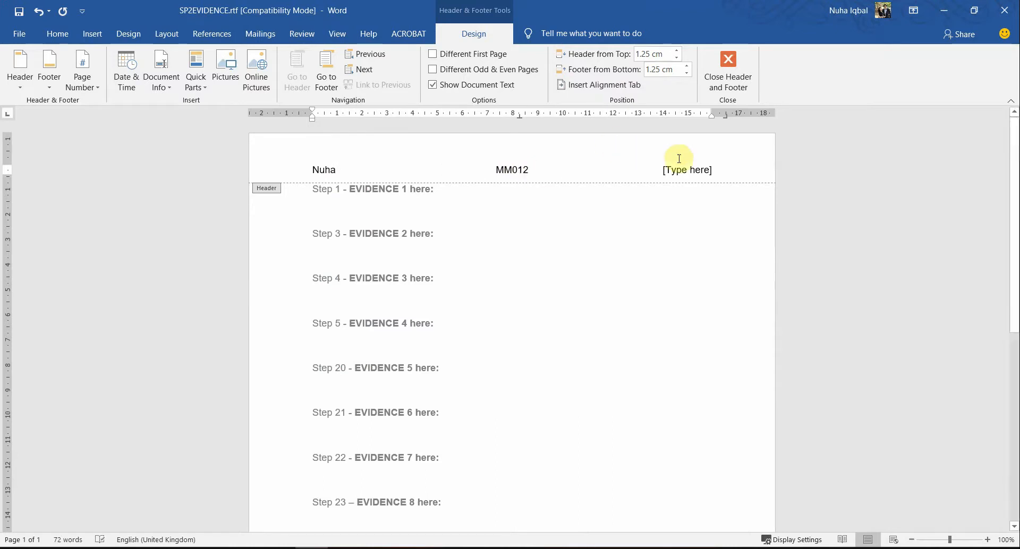
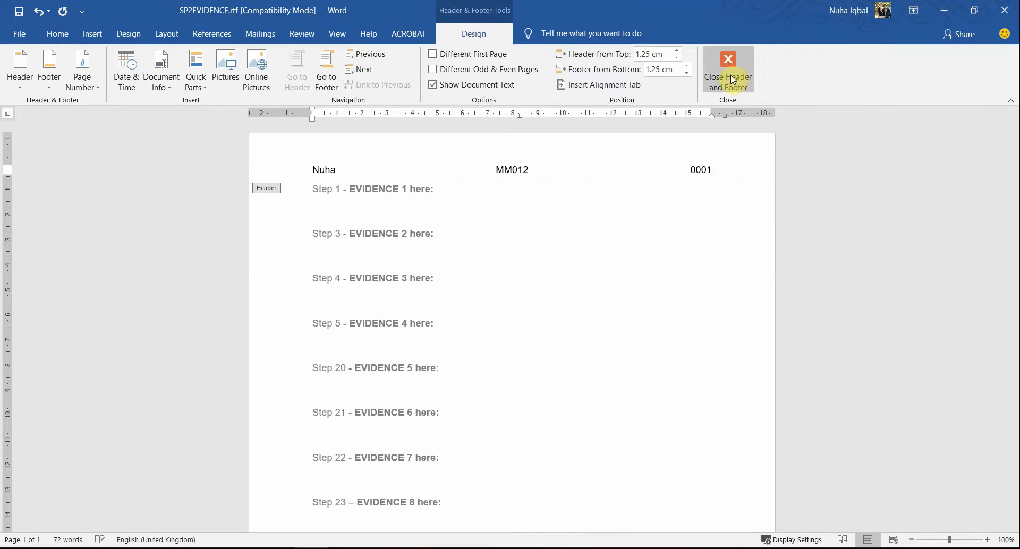
left_click(732, 80)
scroll(533, 266, "down", 3)
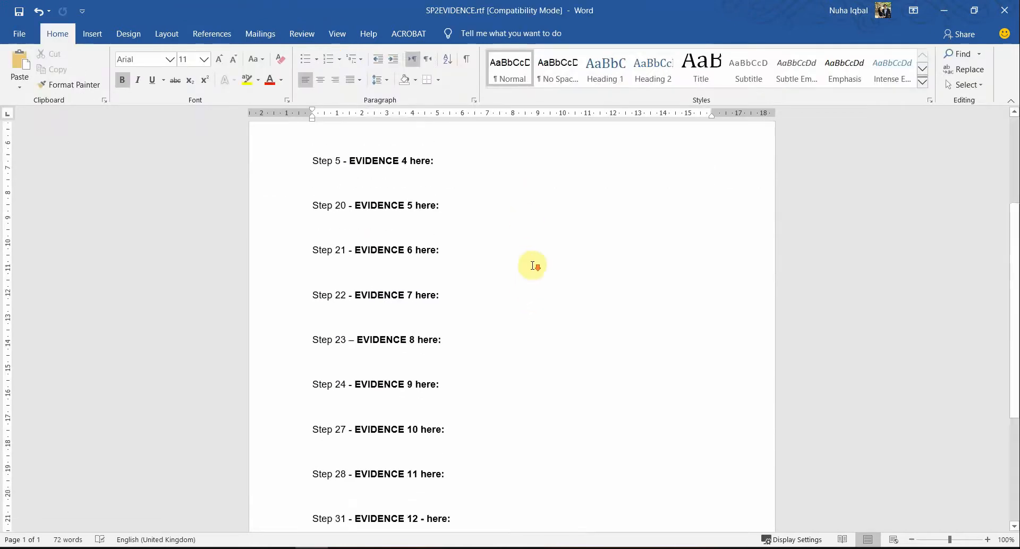
scroll(533, 265, "down", 4)
scroll(534, 273, "up", 7)
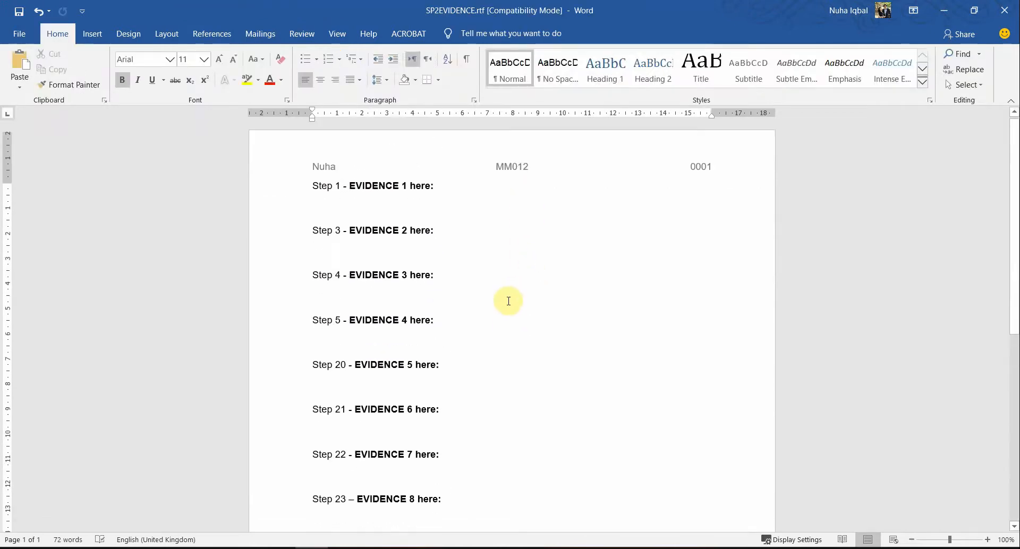
key("alt+Tab")
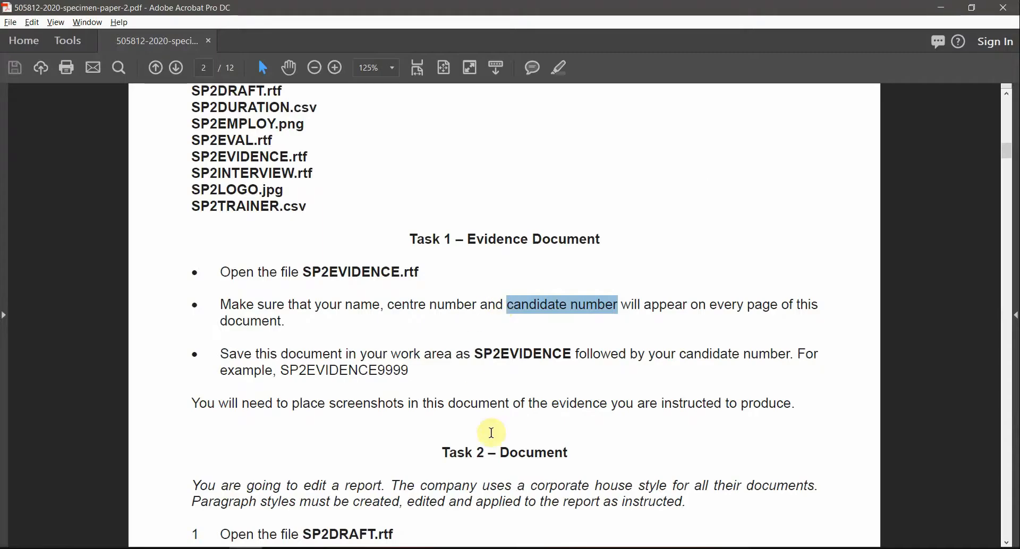
Step: Highlight the first two Task 1 bullets in yellow
left_click(504, 305)
left_click_drag(287, 319, 197, 263)
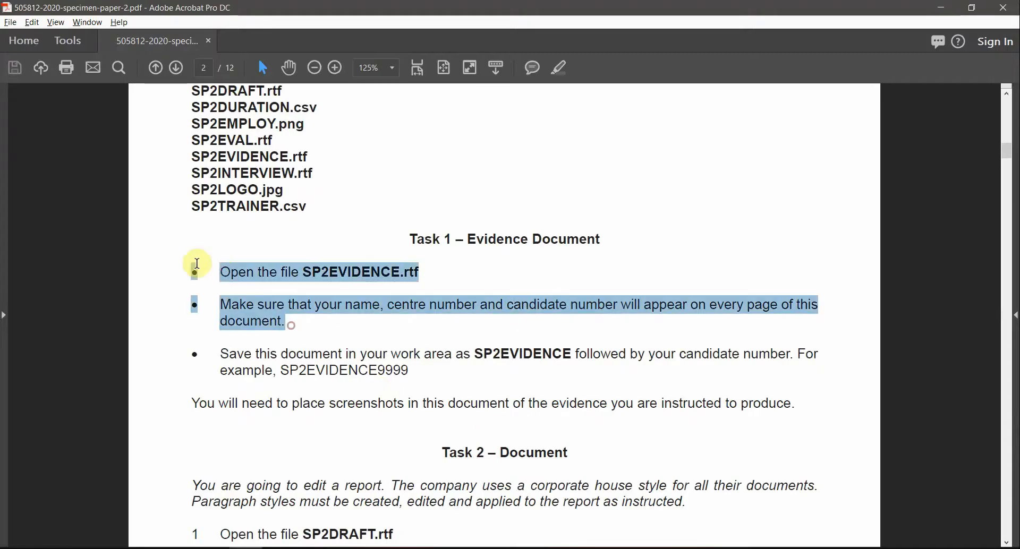
left_click(558, 68)
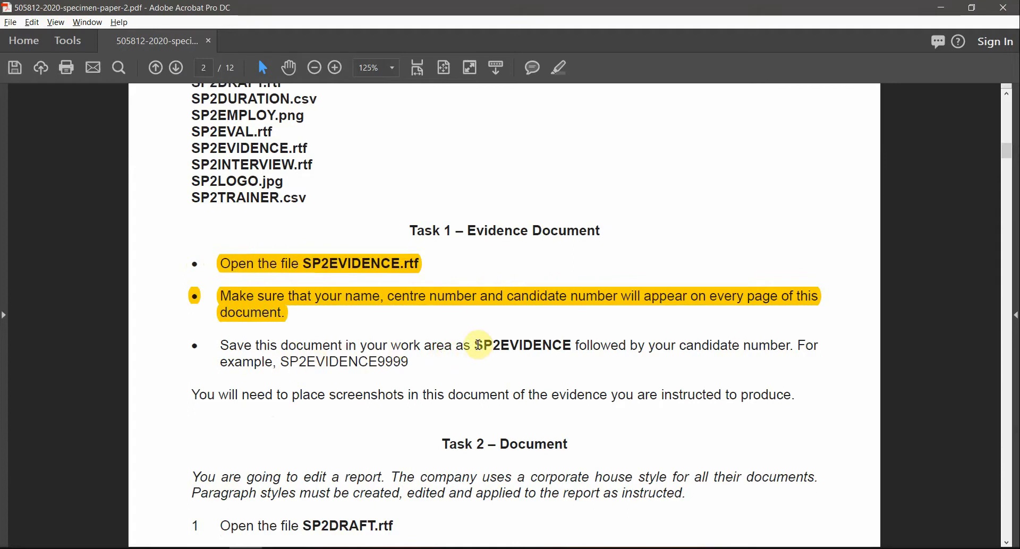
Step: Highlight 'candidate number' in the save instruction, then go back to Word
left_click_drag(478, 345, 567, 345)
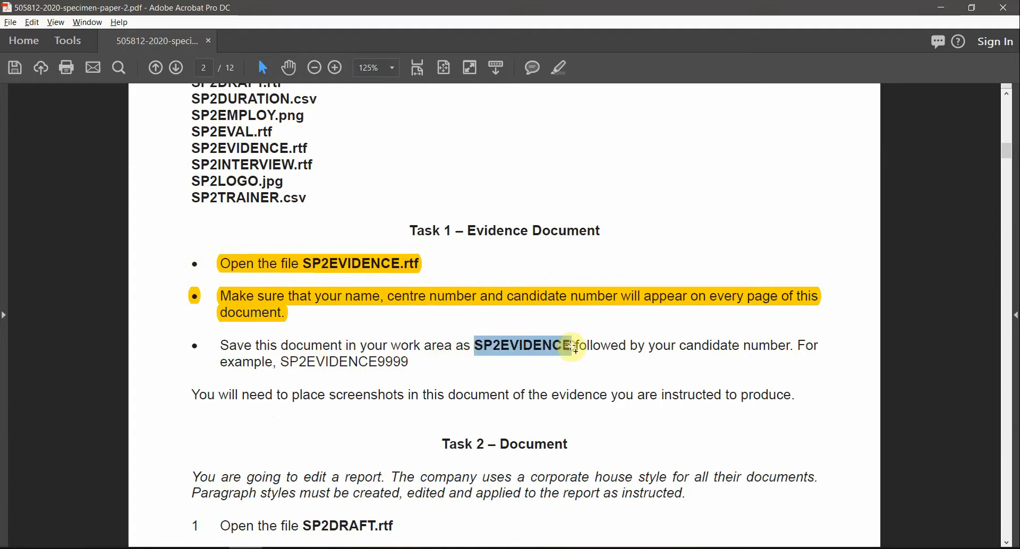
left_click_drag(679, 345, 790, 346)
left_click(563, 69)
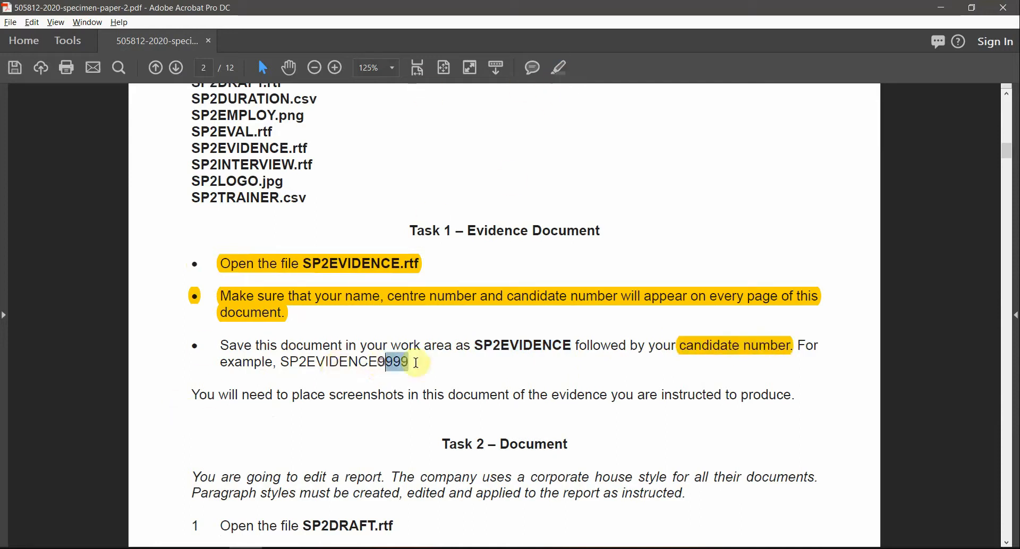
key("alt+Tab")
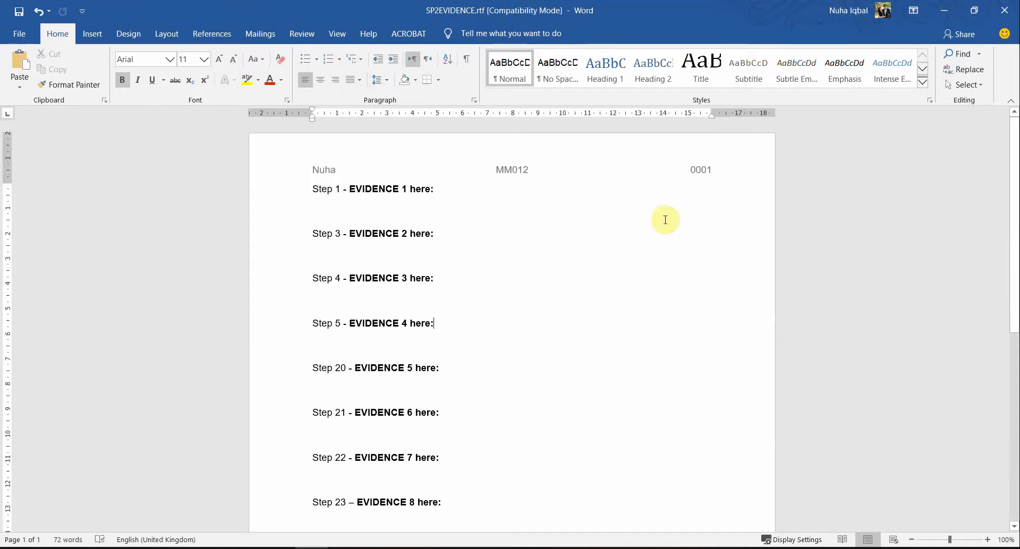
Step: Save the document as SP2EVIDENCE0001 in Word Document (*.docx) format, accepting the format upgrade
left_click(18, 35)
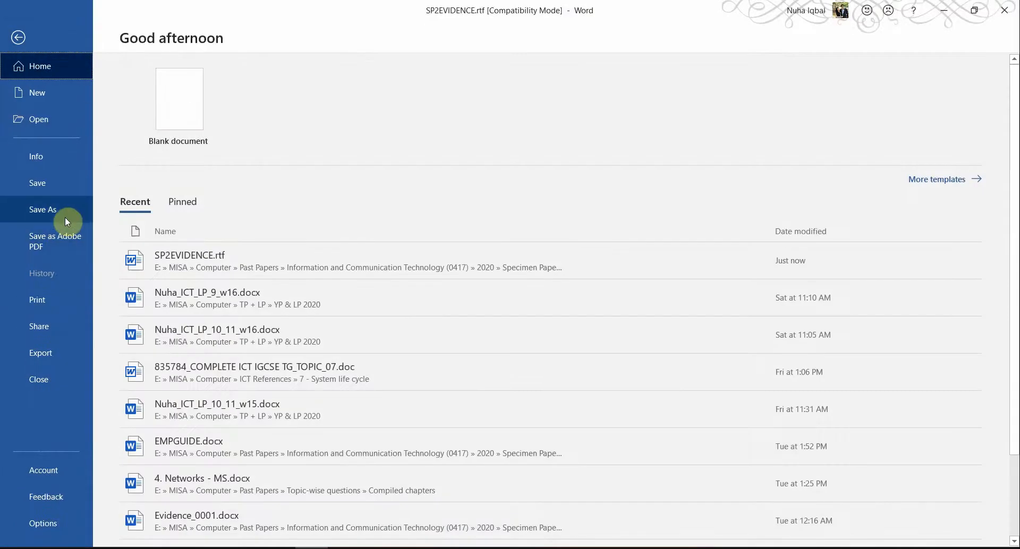
left_click(65, 217)
left_click(197, 242)
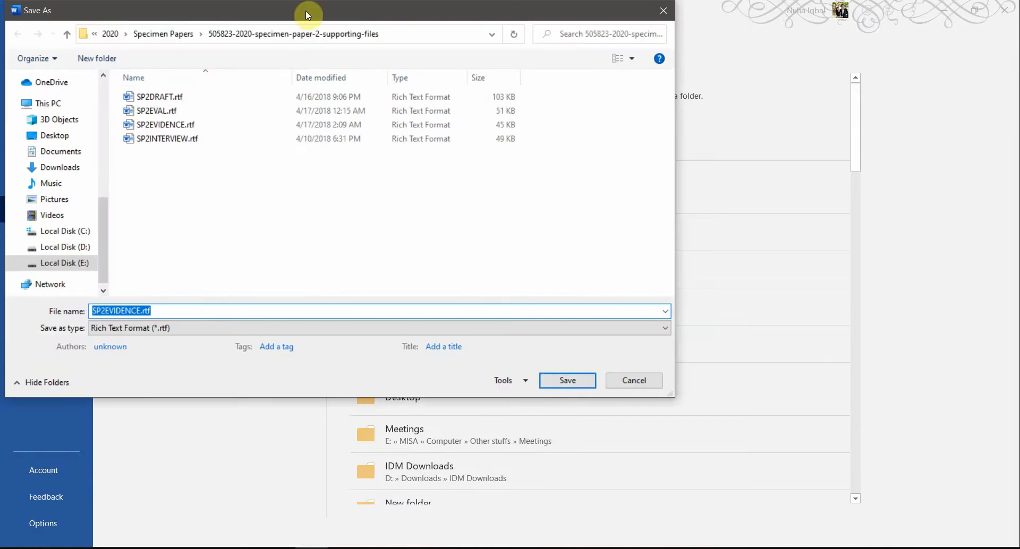
left_click_drag(308, 14, 453, 106)
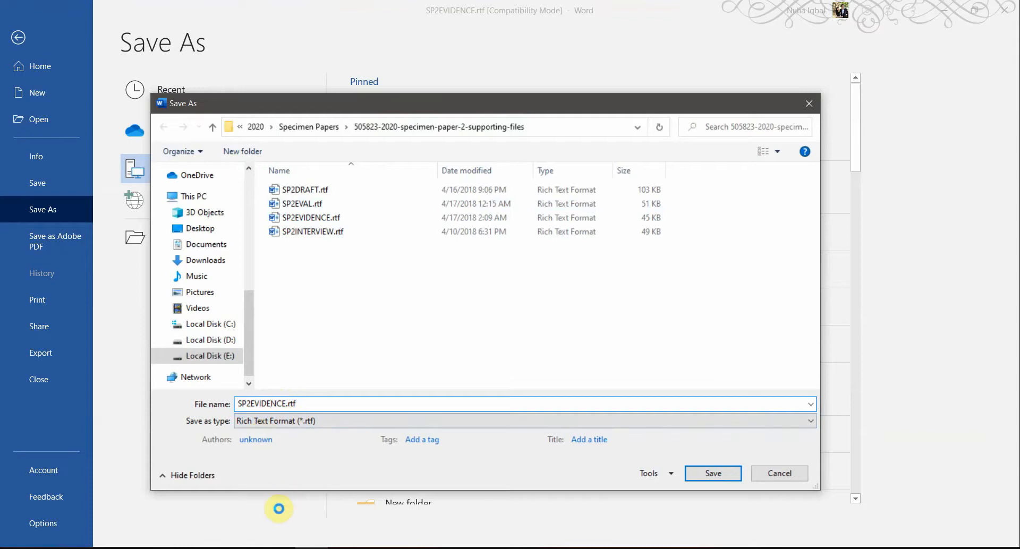
left_click(271, 421)
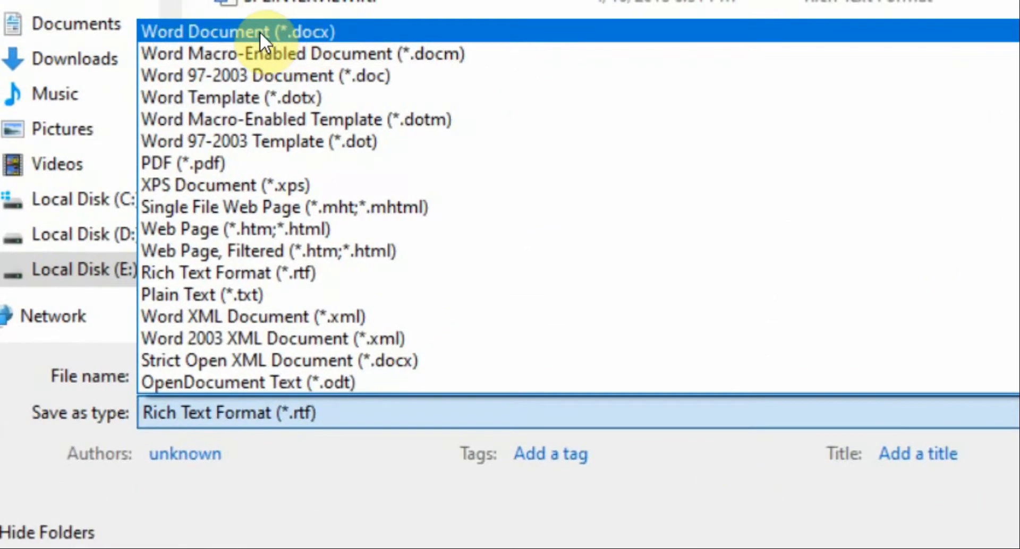
left_click(260, 31)
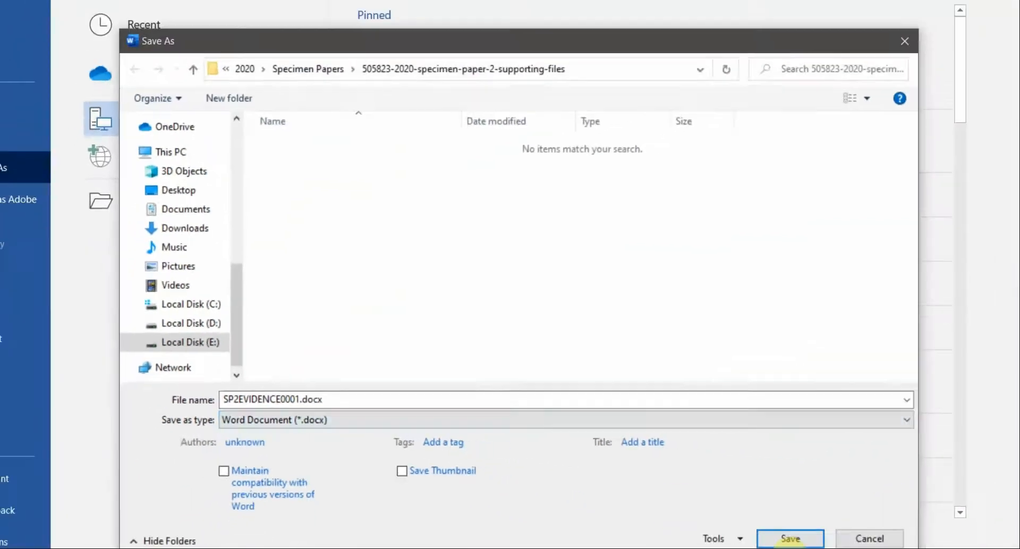
left_click(789, 538)
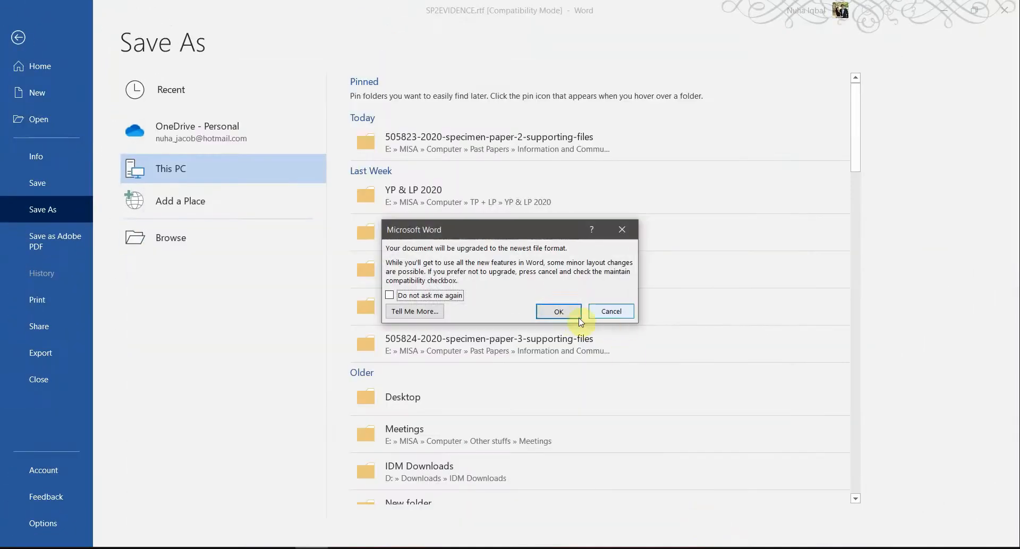
left_click(576, 314)
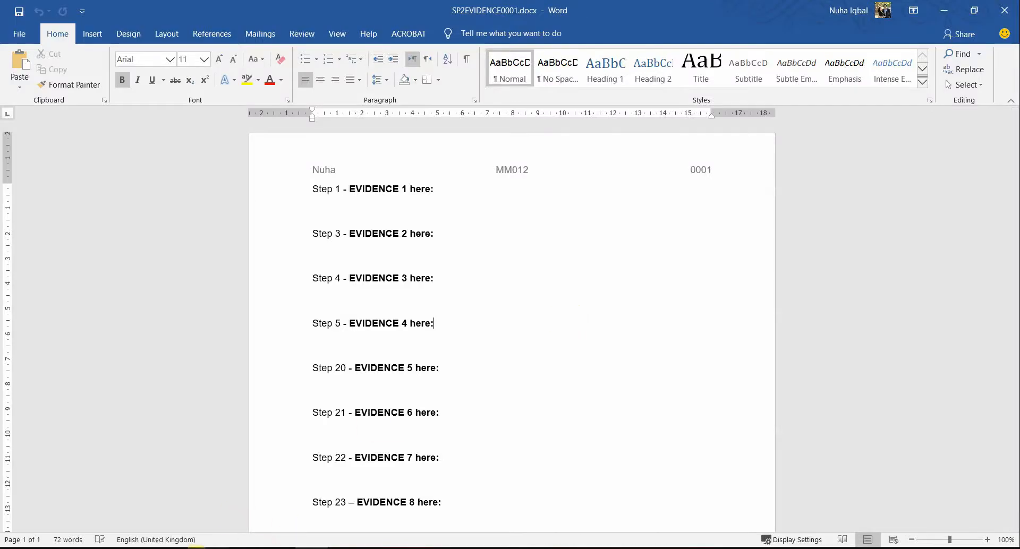
Step: Compare SP2EVIDENCE0001.docx with SP2EVIDENCE.rtf in the folder, then return to the specimen paper at Task 2
left_click(198, 548)
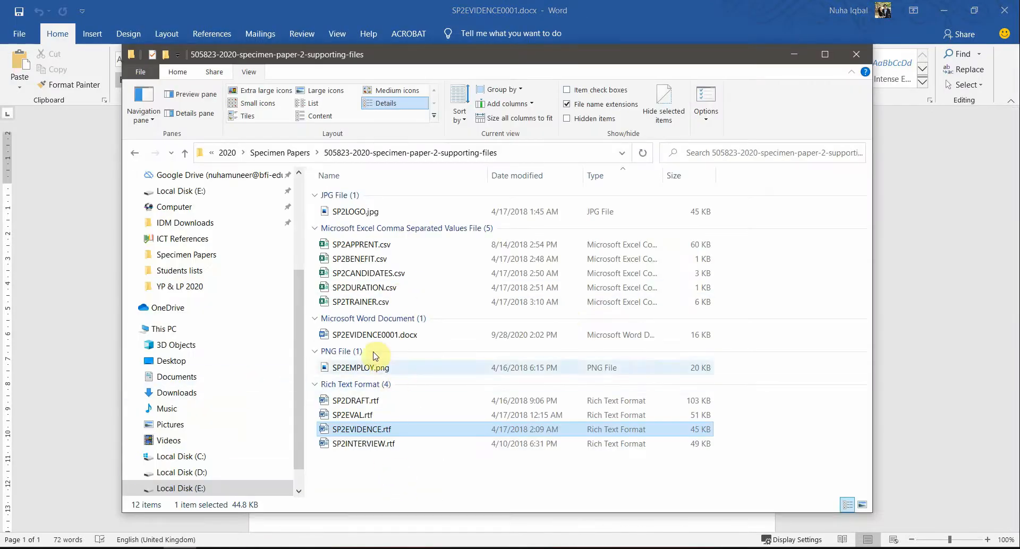
left_click(379, 335)
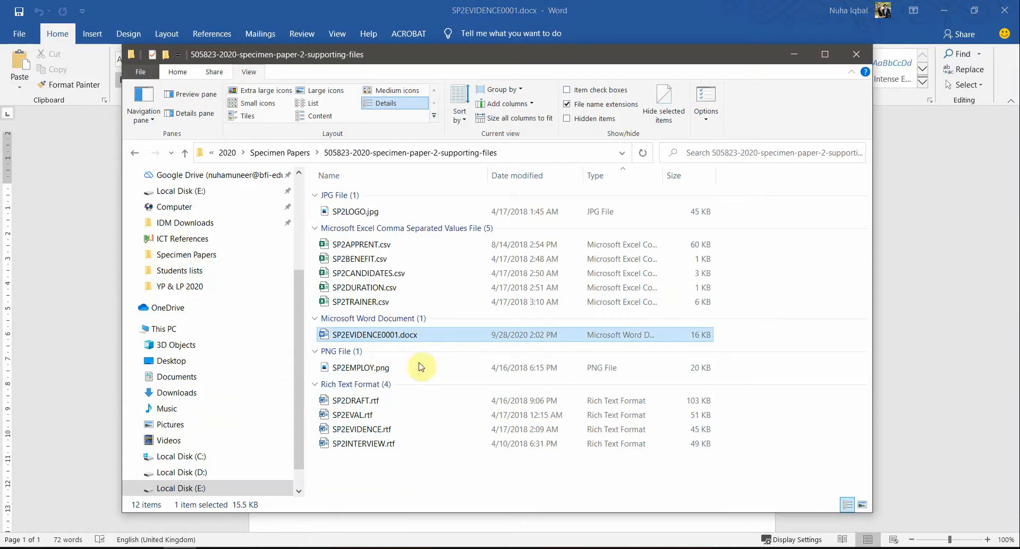
left_click(446, 11)
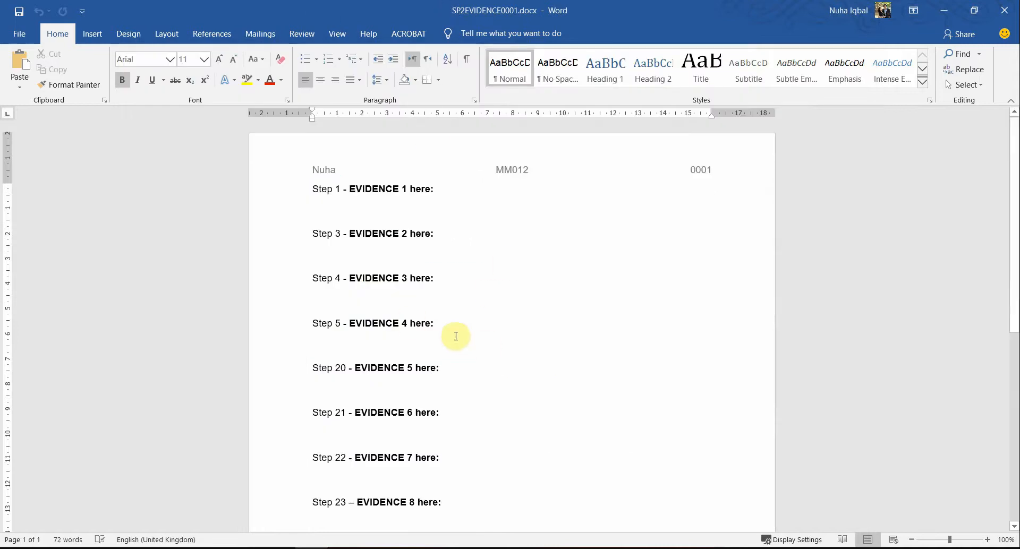
left_click(197, 548)
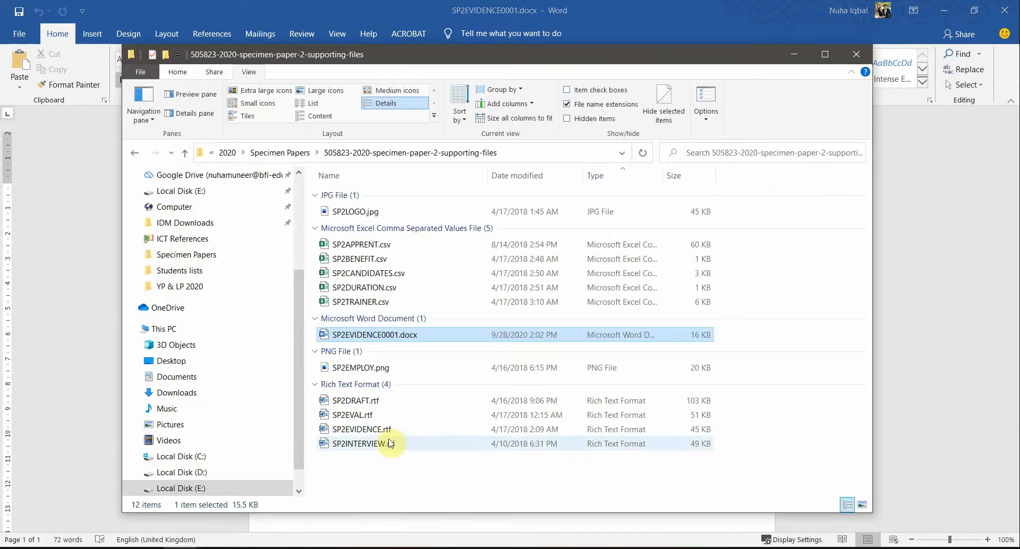
left_click(361, 431)
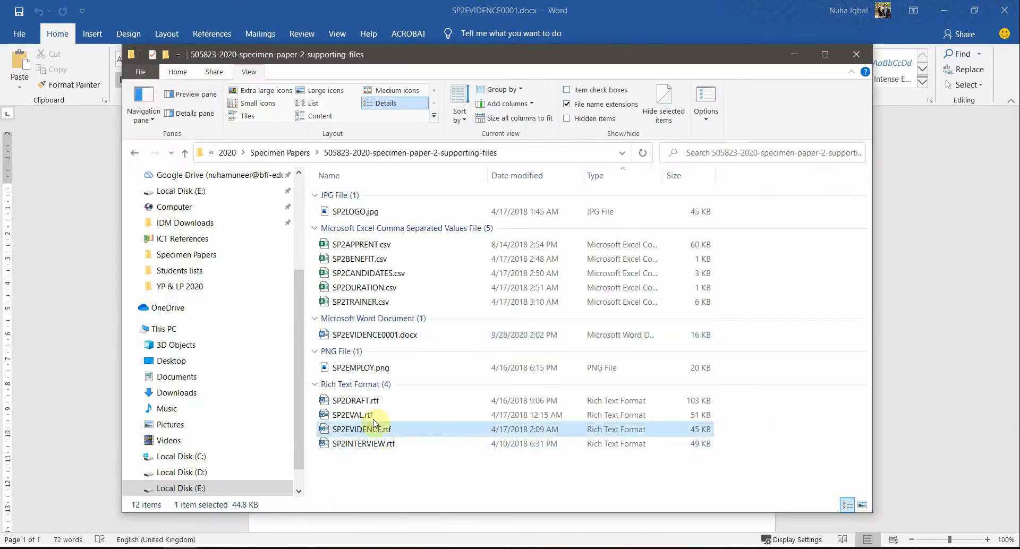
left_click(368, 334)
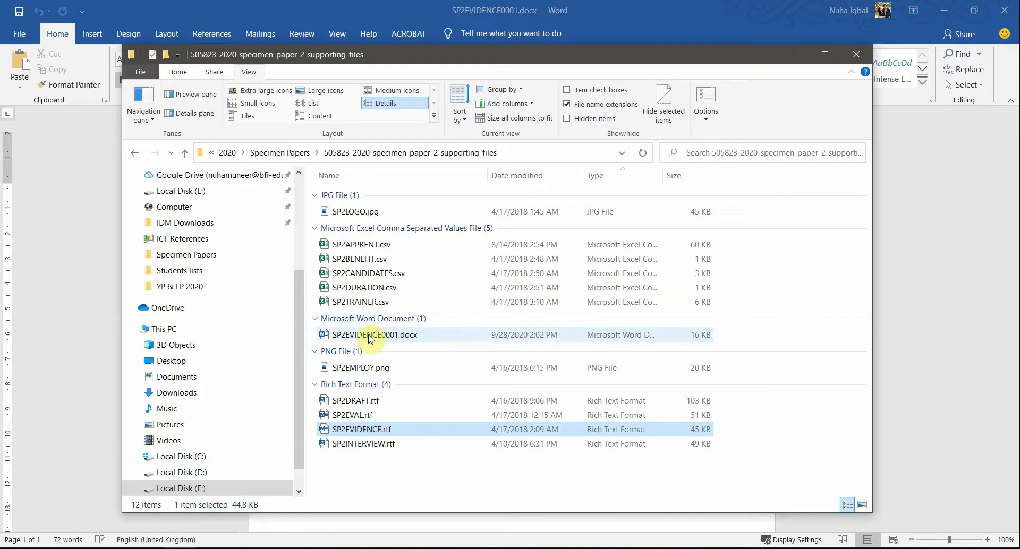
left_click(594, 5)
left_click(246, 548)
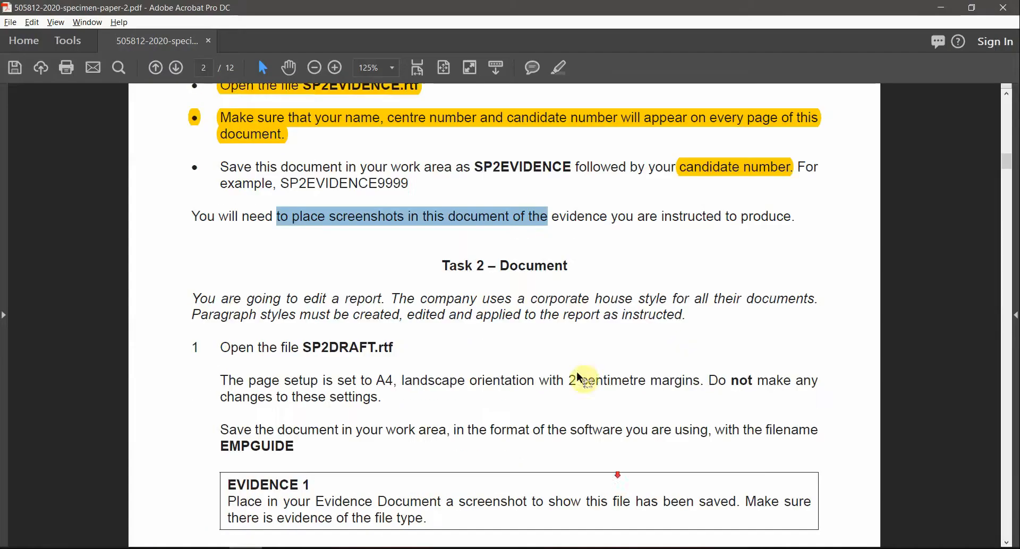
Step: Mark the Task 2 – Document heading and the phrases 'corporate house style for' and 'Paragraph styles must'
left_click_drag(501, 268, 564, 266)
scroll(499, 335, "down", 2)
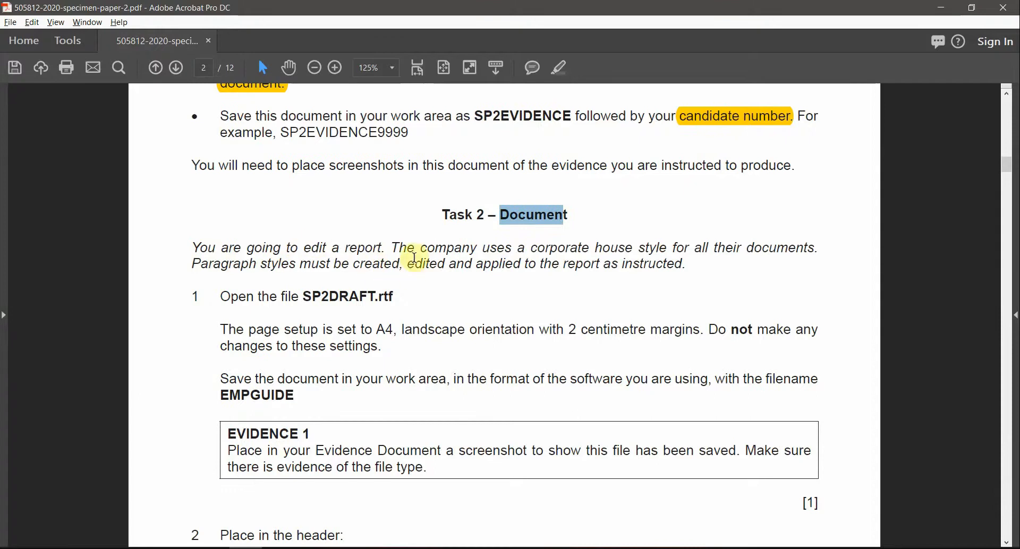
left_click_drag(531, 247, 687, 245)
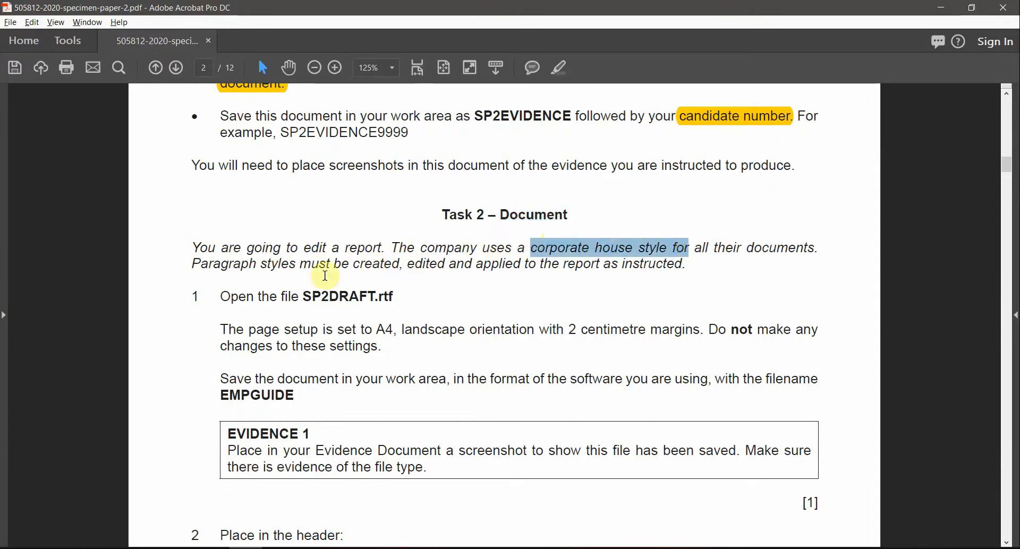
left_click_drag(196, 263, 322, 272)
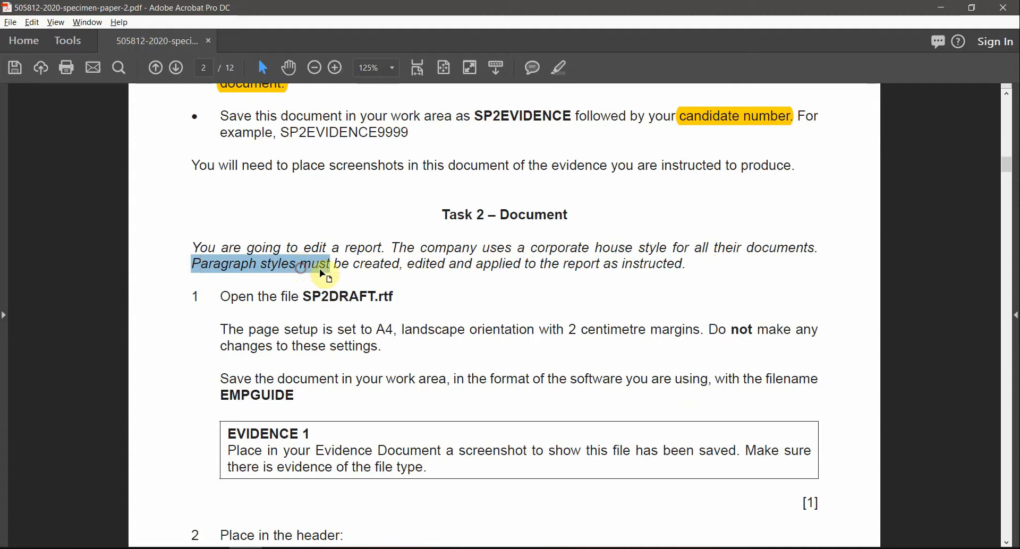
left_click(358, 268)
Step: Mark 'applied to the' and the SP2DRAFT file name in step 1, then bring up File Explorer
left_click_drag(412, 267, 586, 263)
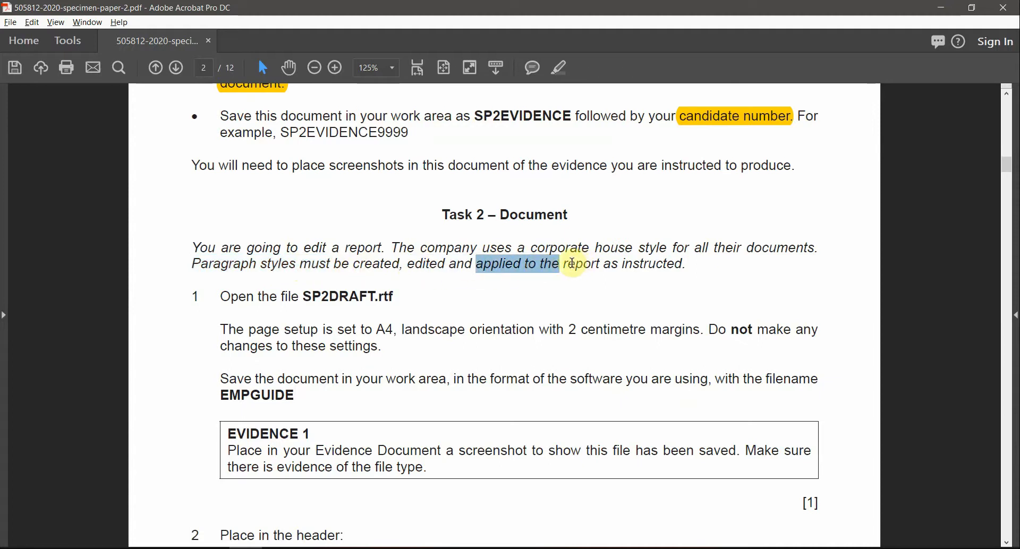
scroll(366, 374, "down", 1)
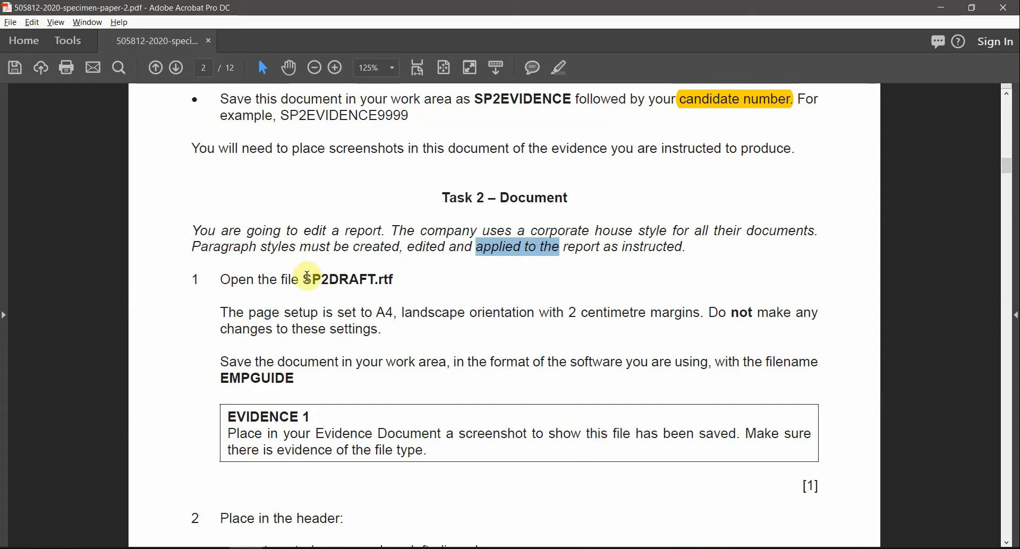
left_click_drag(307, 277, 348, 280)
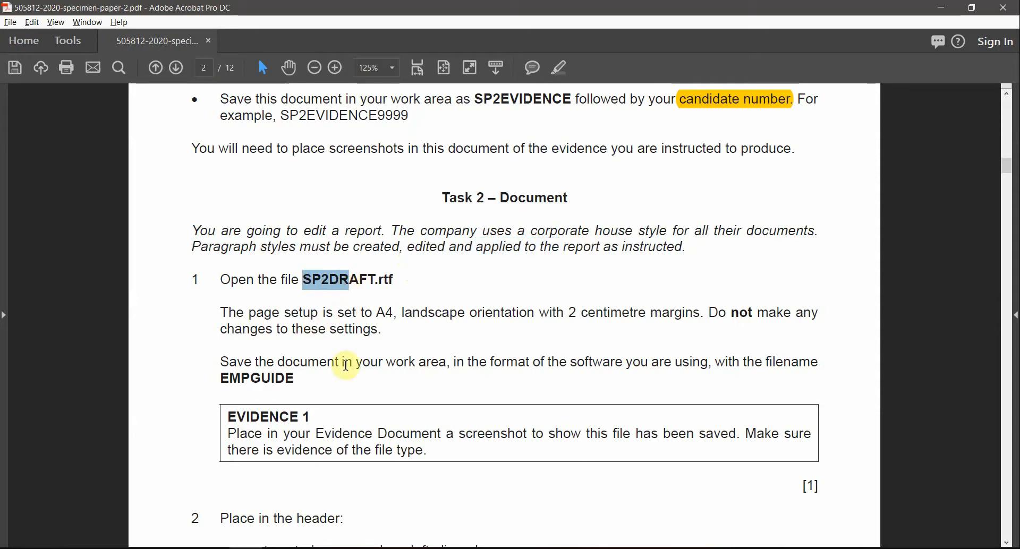
key("alt+Tab")
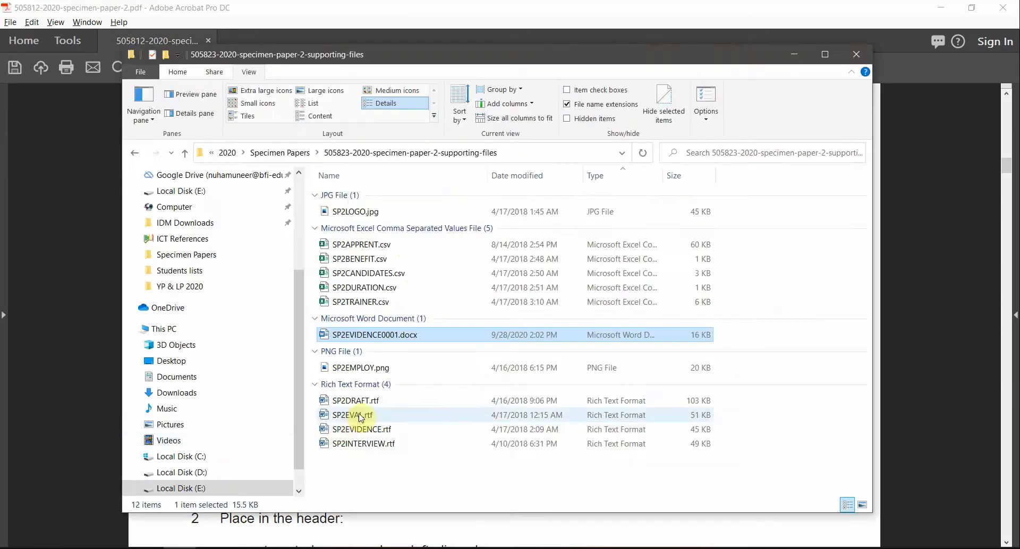
Step: Open SP2DRAFT.rtf in Word from the supporting-files folder, then cycle back to the specimen paper PDF
left_click(354, 403)
double_click(354, 403)
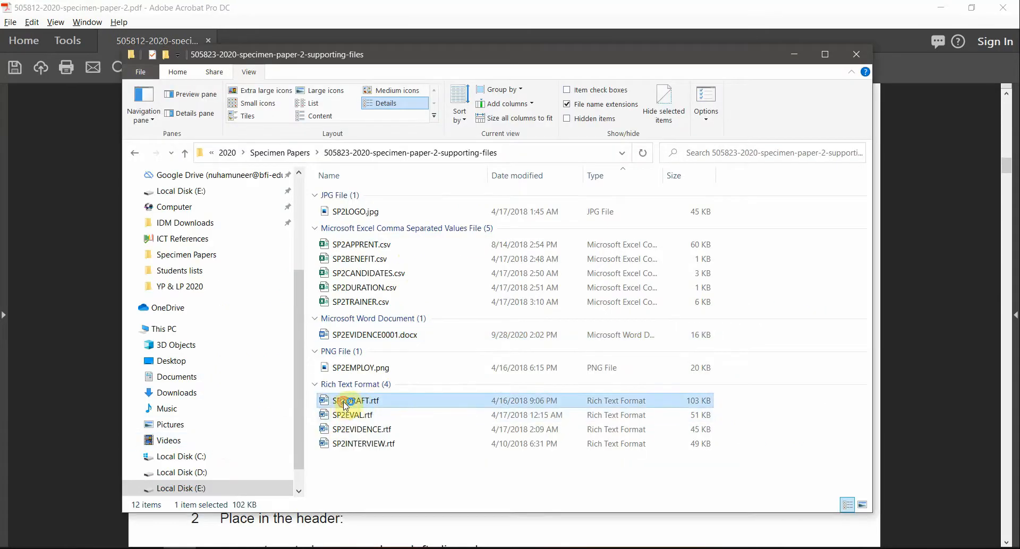
key("alt+Tab")
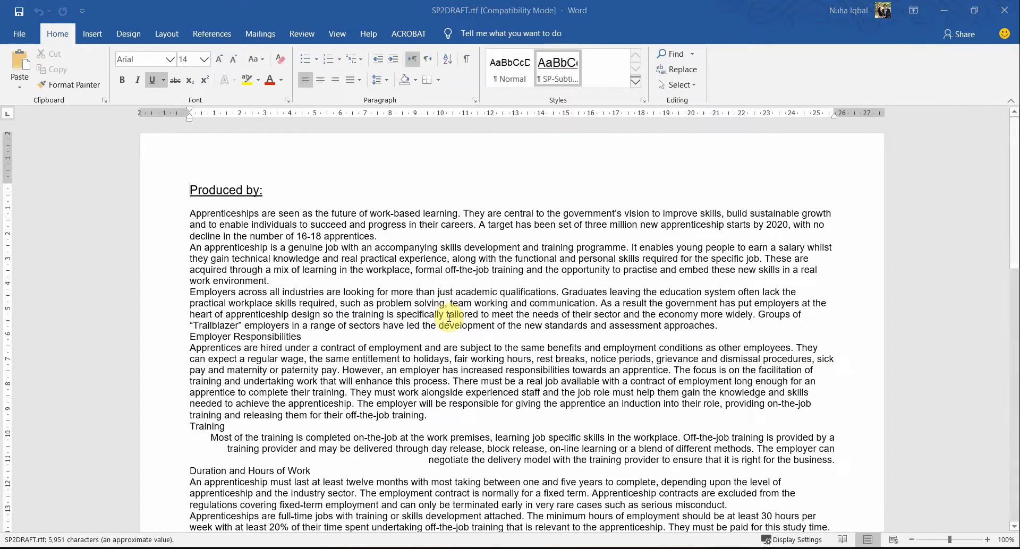
key("alt+Tab")
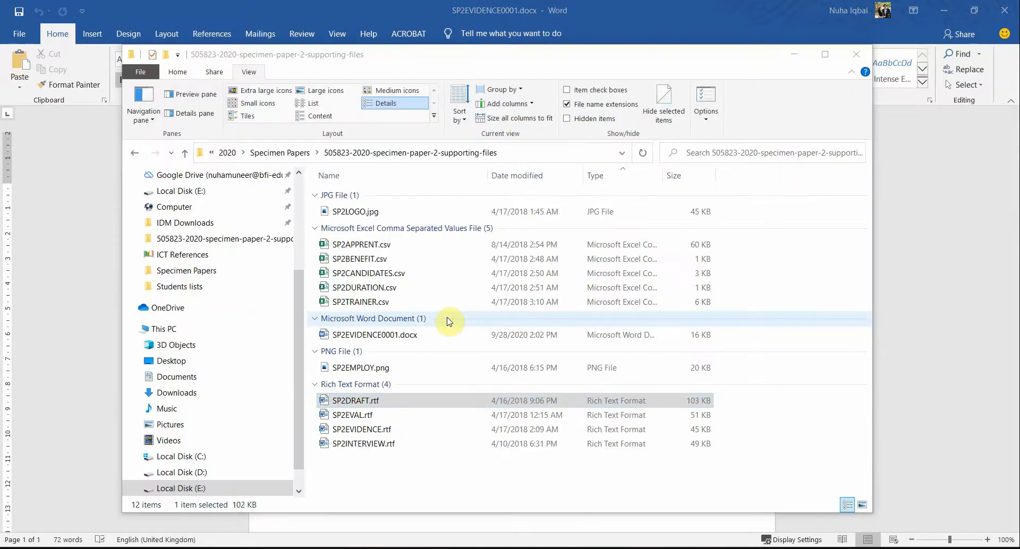
key("alt+Tab")
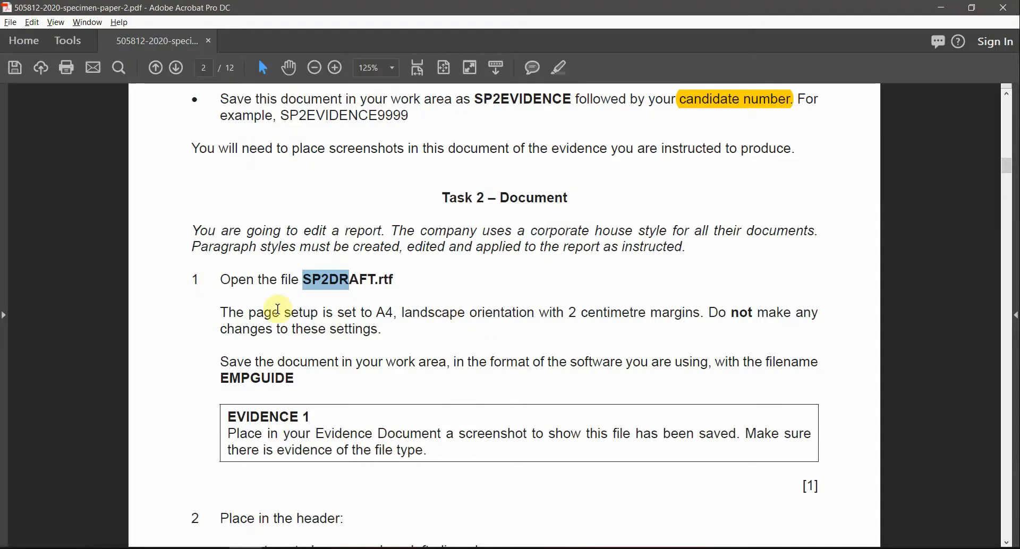
Step: Highlight the file name, 'A4', 'landscape orientation' and '2 centimetre margins' in yellow, then return to SP2DRAFT.rtf
left_click(559, 68)
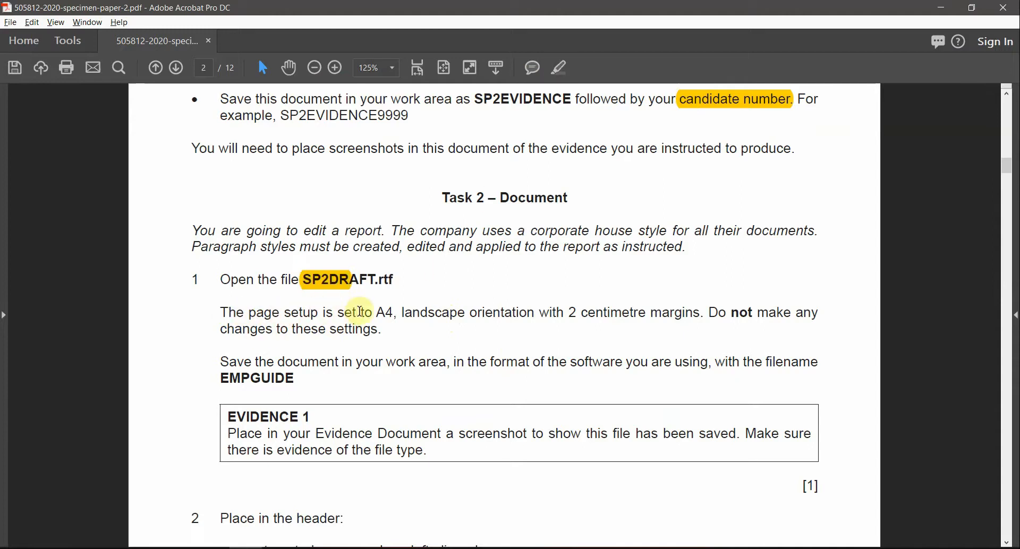
left_click_drag(402, 312, 534, 312)
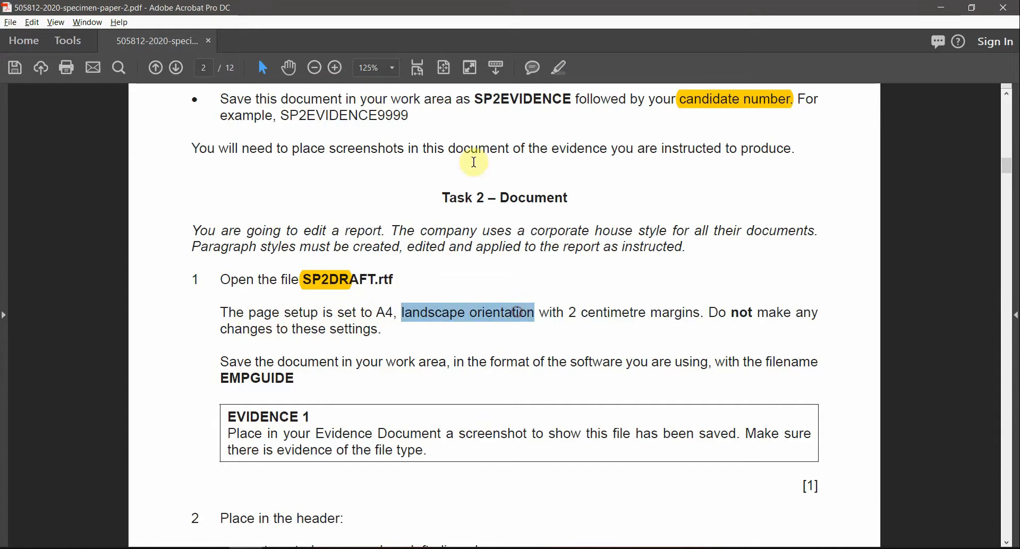
left_click(560, 68)
left_click_drag(377, 313, 397, 312)
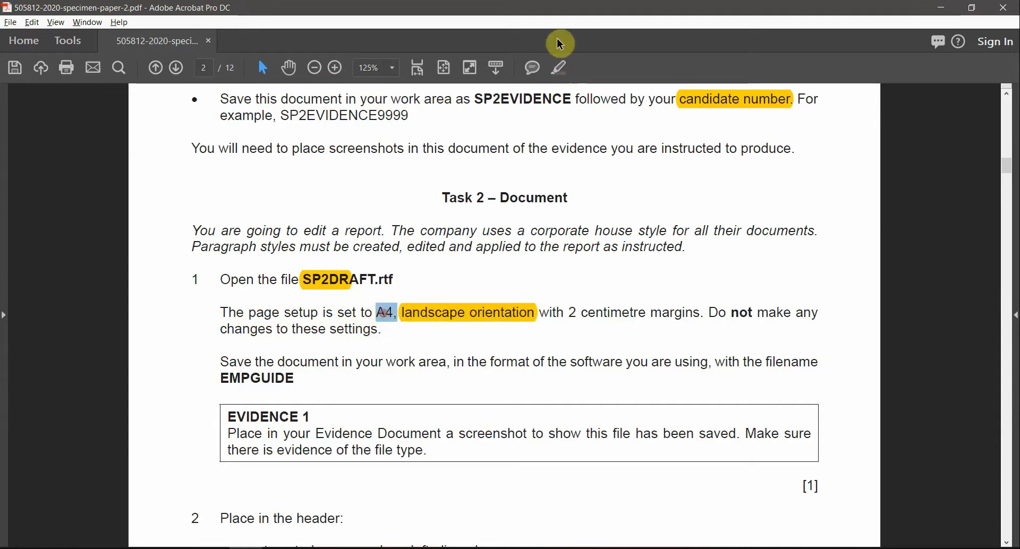
left_click(559, 67)
left_click_drag(590, 314, 701, 314)
left_click(560, 70)
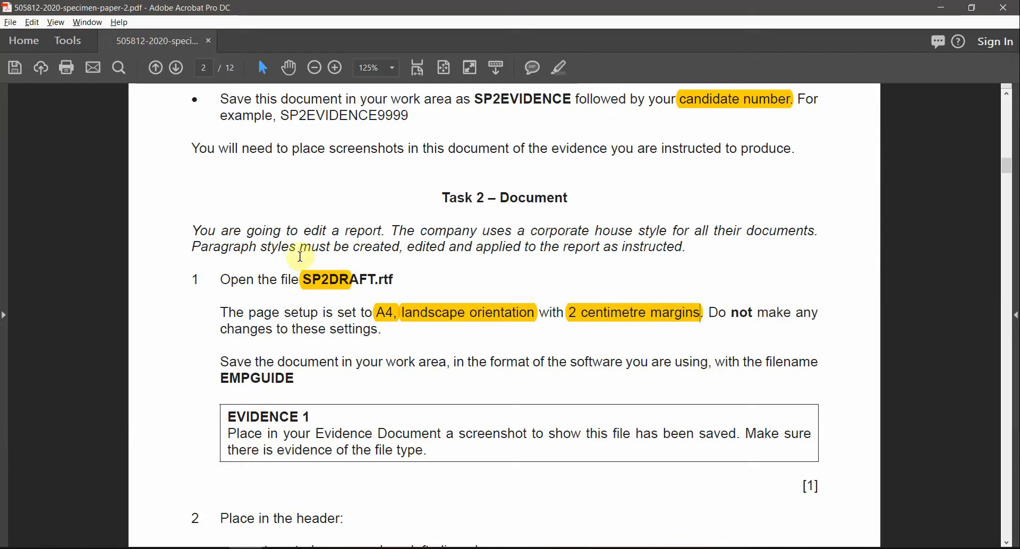
key("alt+Tab")
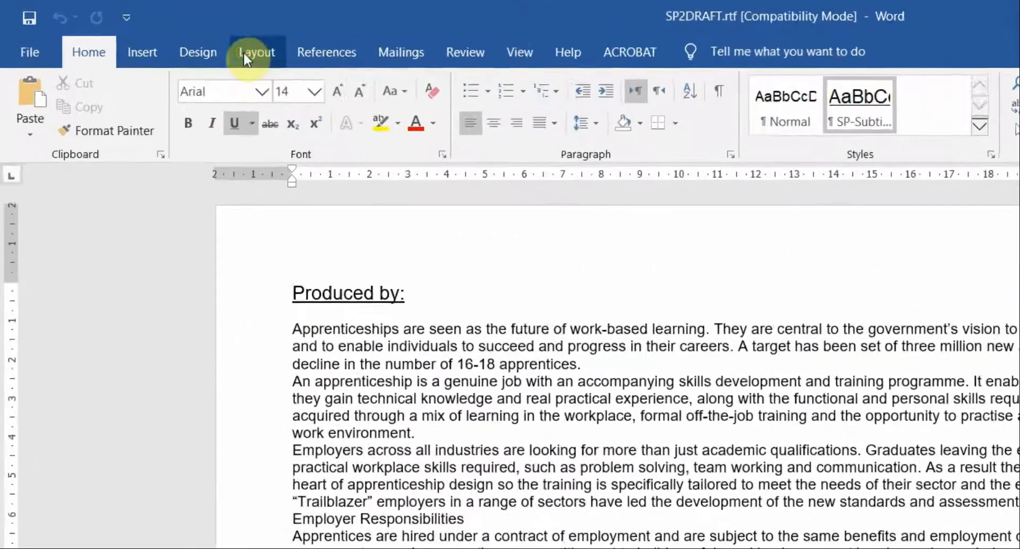
left_click(166, 33)
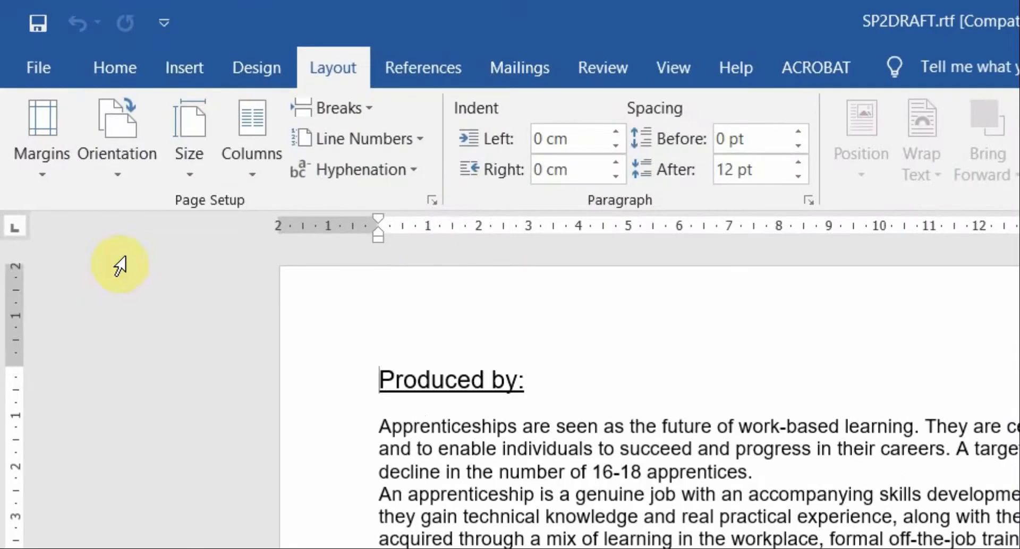
left_click(261, 180)
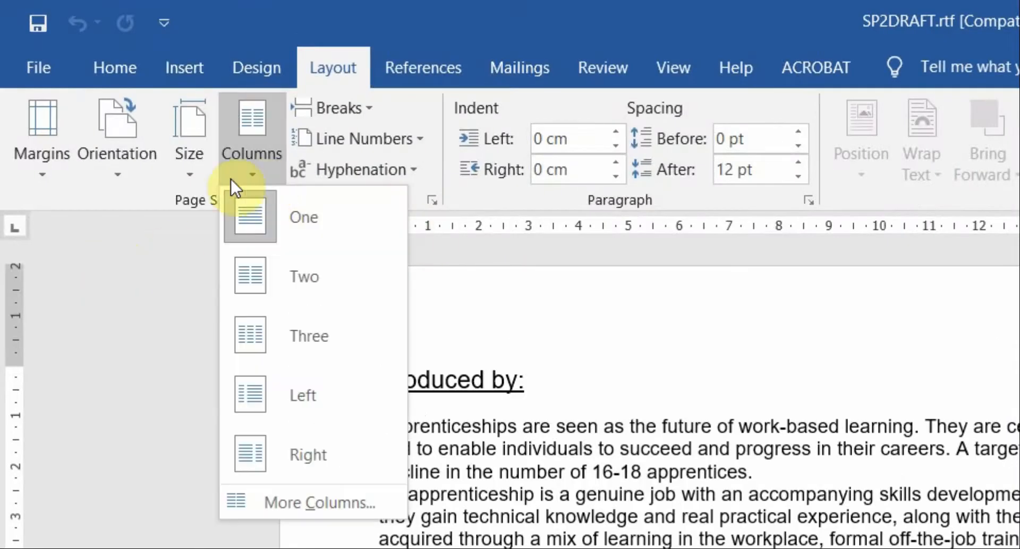
left_click(175, 162)
left_click(175, 162)
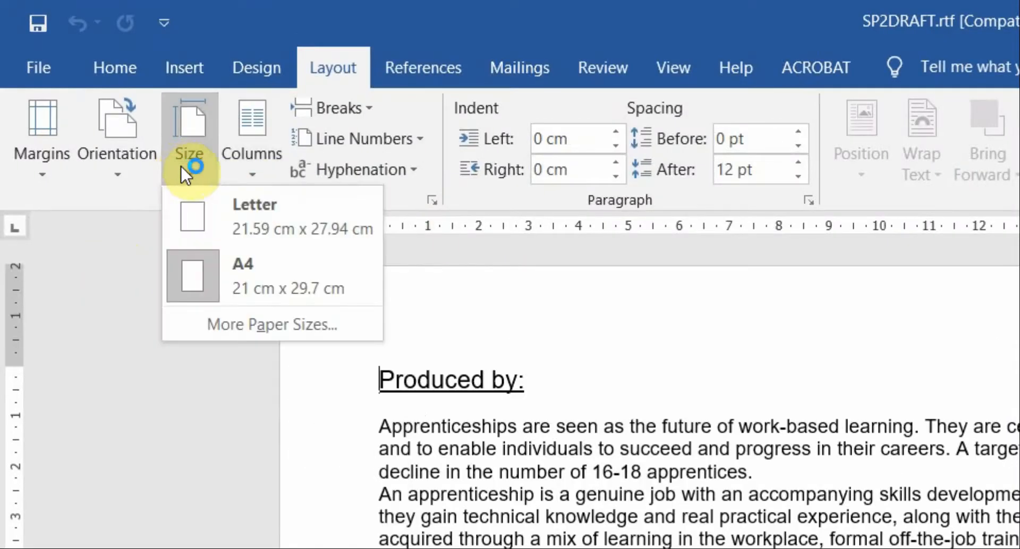
left_click(134, 166)
left_click(65, 170)
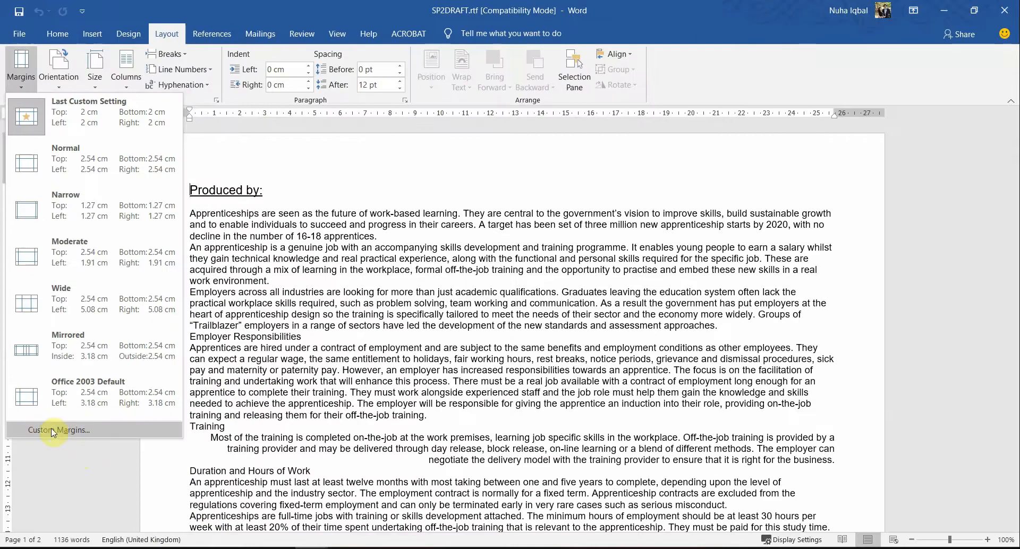
left_click(58, 69)
left_click(58, 69)
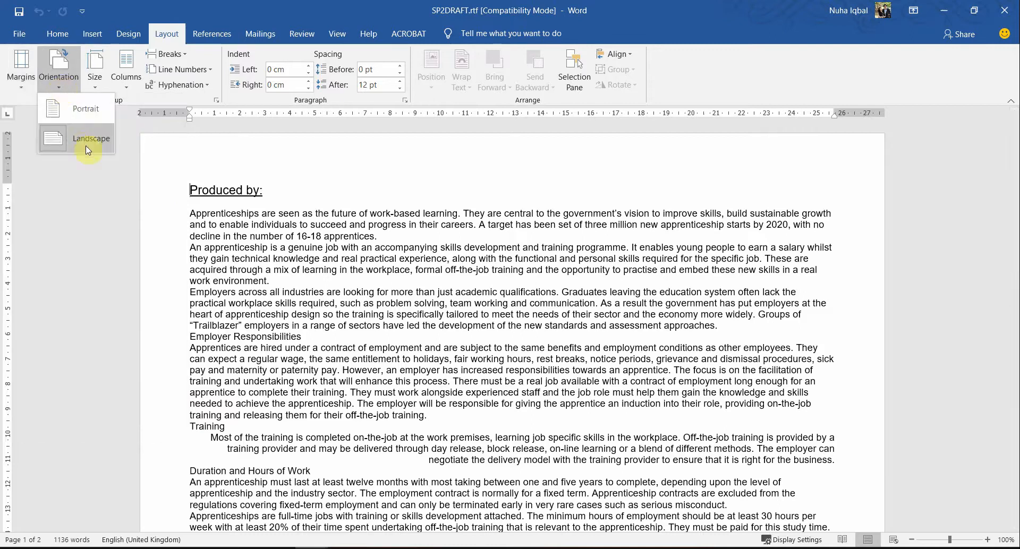
left_click(94, 71)
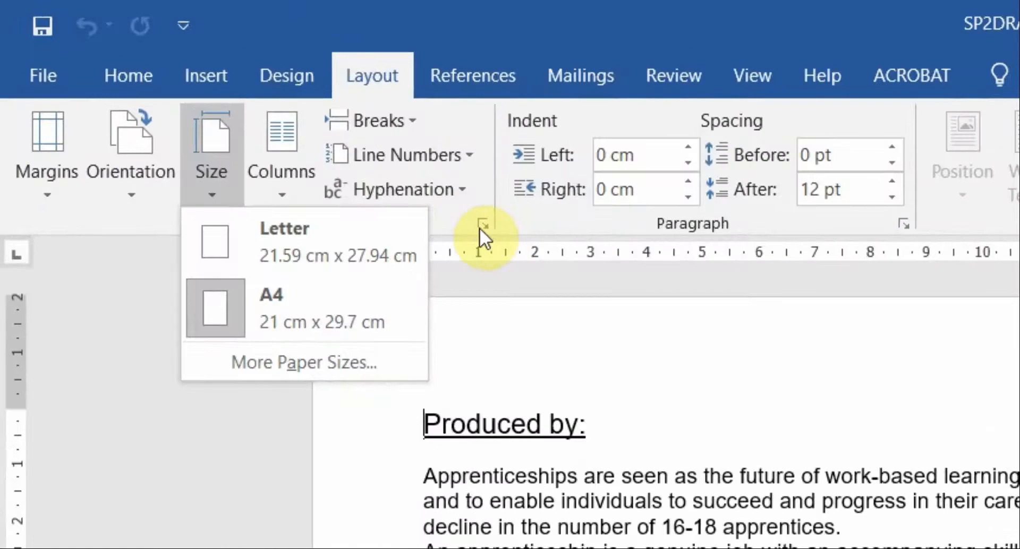
left_click(528, 343)
left_click(482, 224)
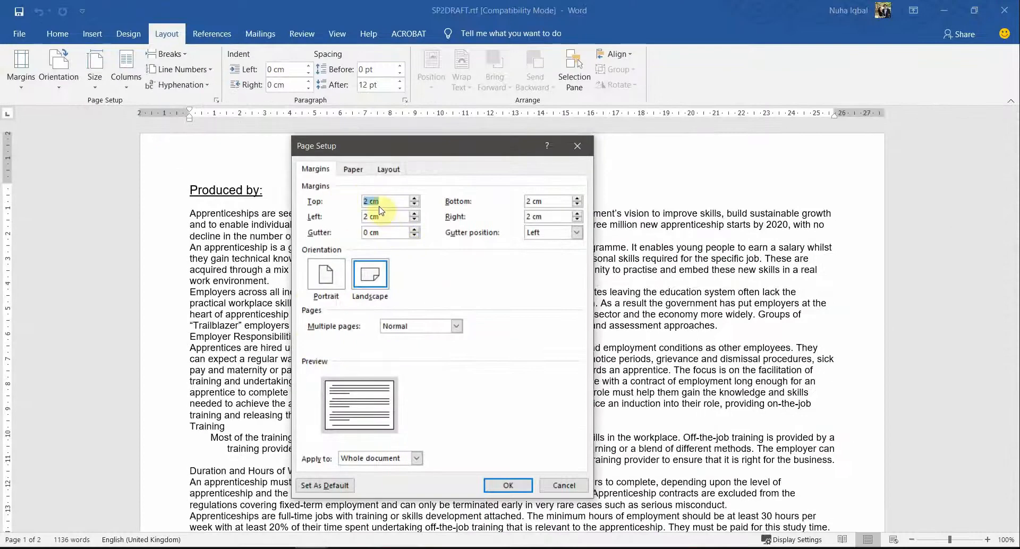
double_click(540, 201)
double_click(535, 217)
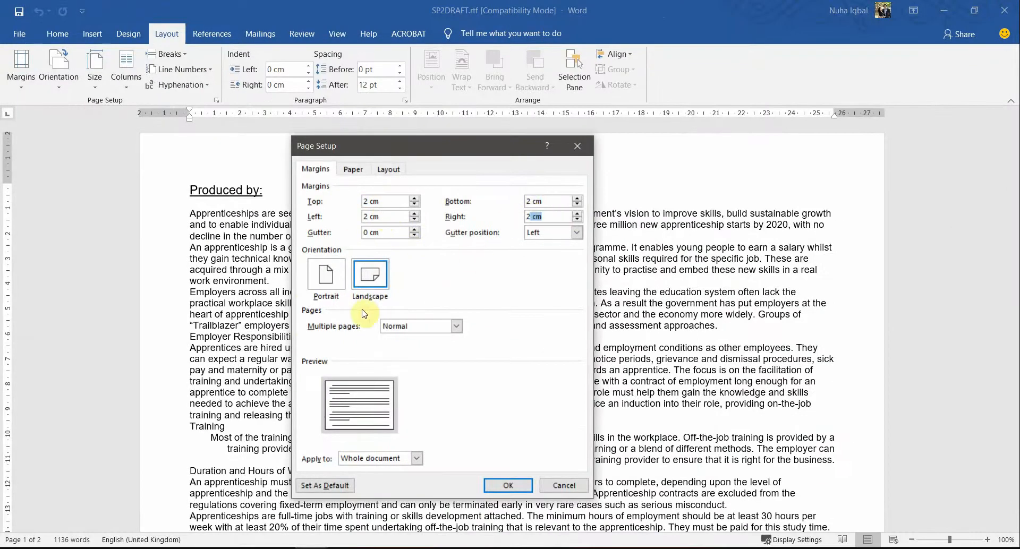
left_click(354, 170)
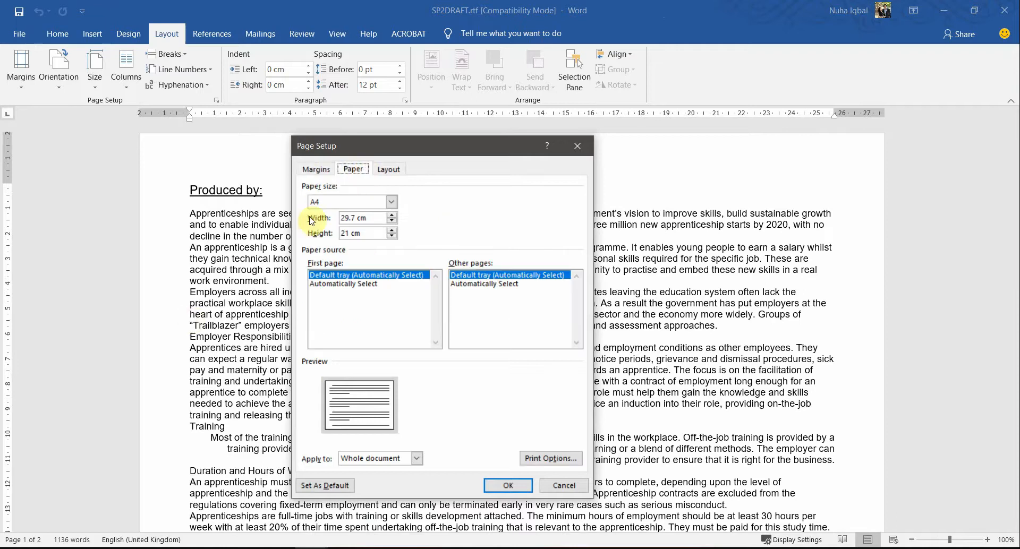
left_click(323, 205)
left_click(322, 205)
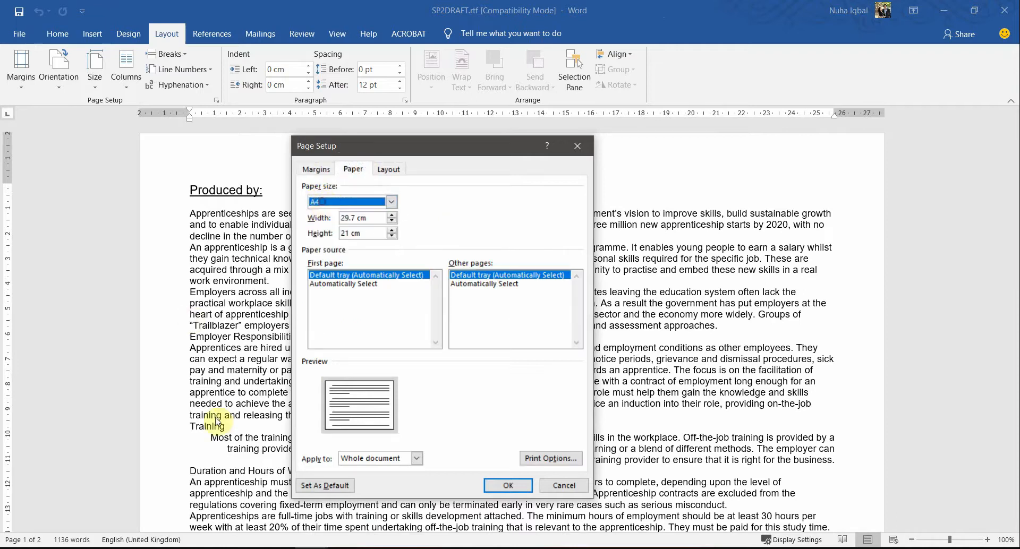
left_click(523, 485)
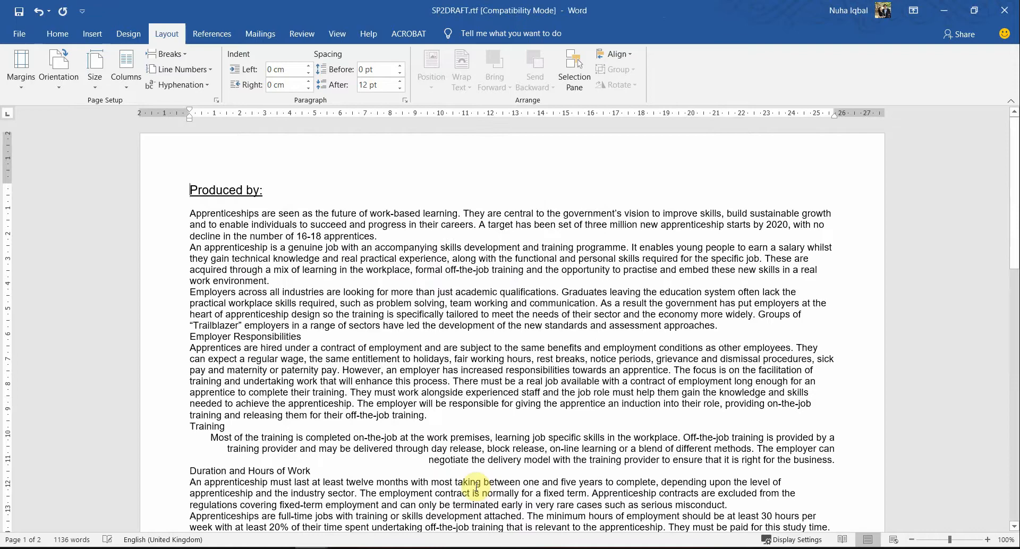
Step: Read task 1 in the PDF, select the required file name EMPGUIDE, and return to the Word draft
key("alt+Tab")
scroll(314, 364, "down", 1)
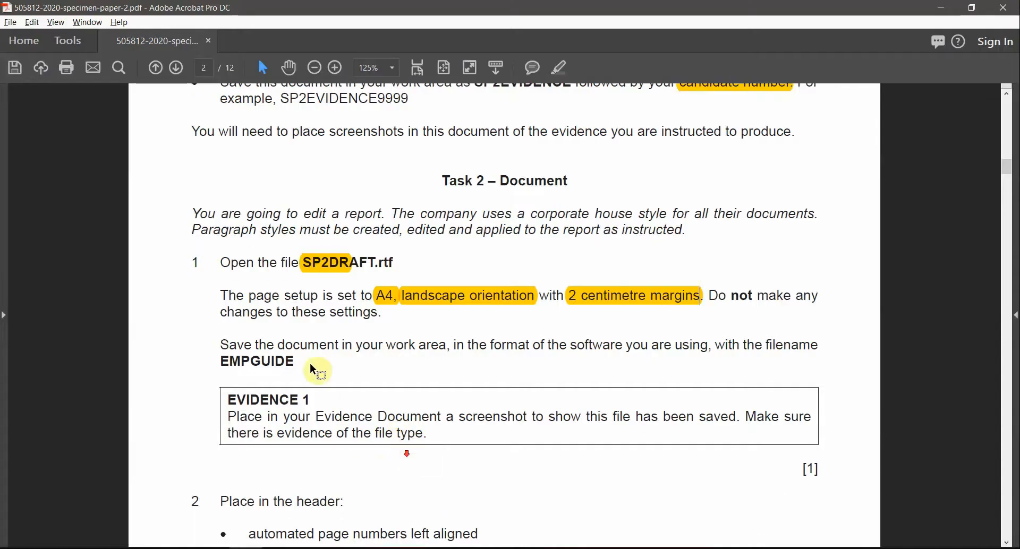
scroll(388, 342, "down", 1)
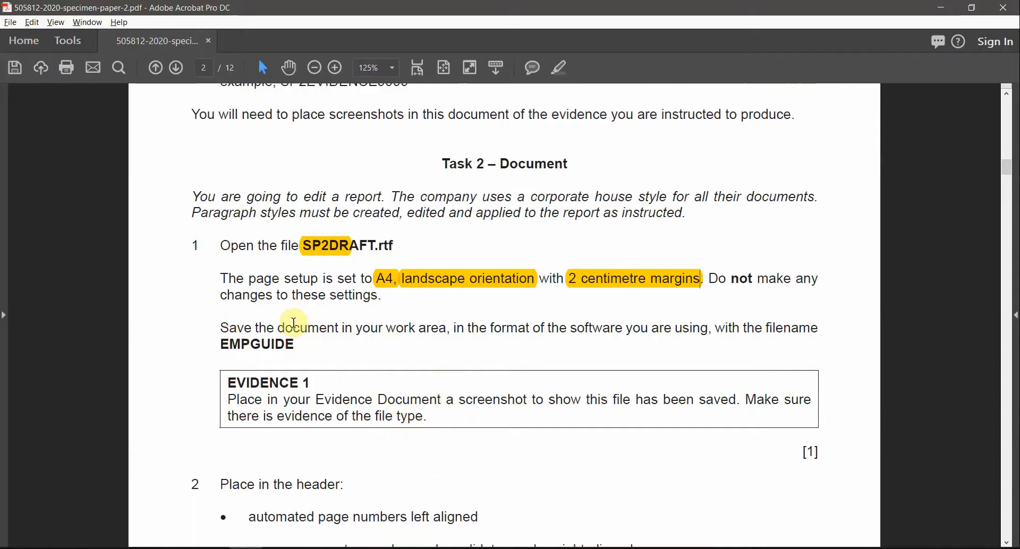
left_click_drag(220, 328, 819, 330)
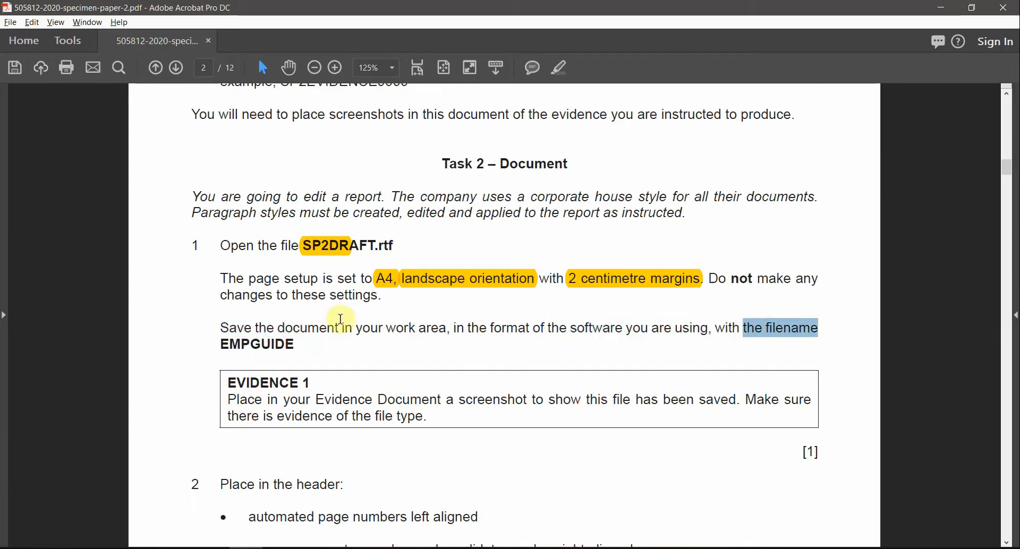
double_click(255, 345)
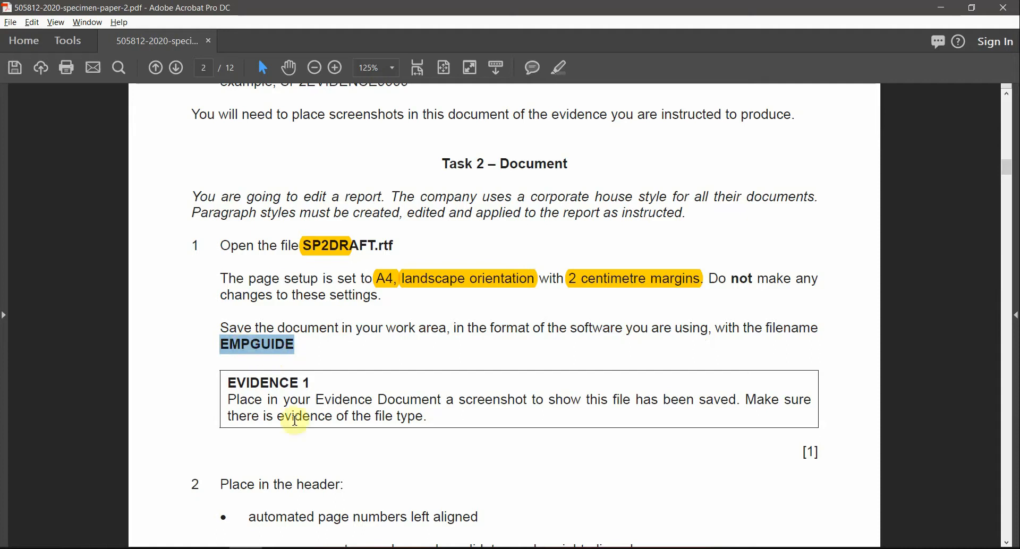
key("alt+Tab")
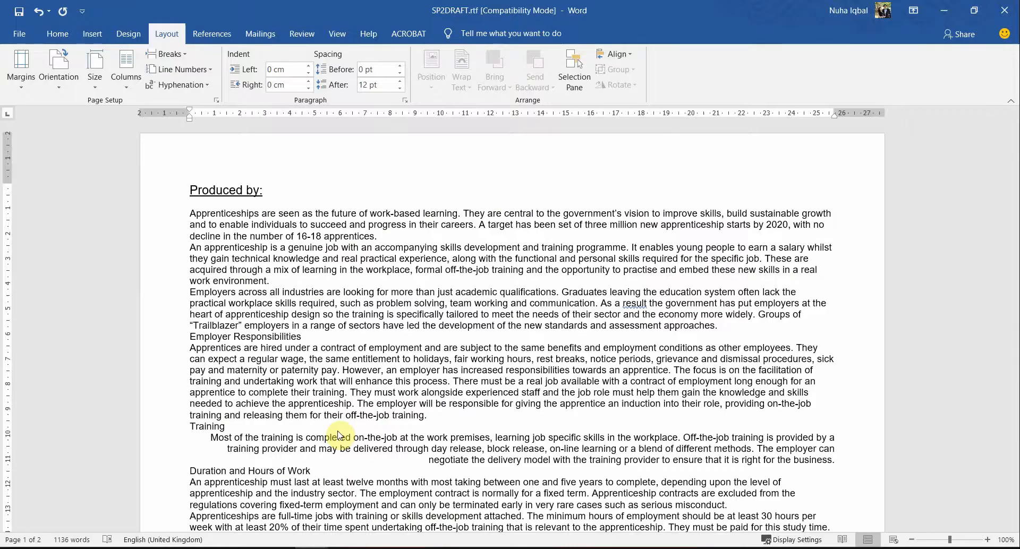
Step: Open Save As with folder browsing and copy the file name EMPGUIDE from the instructions PDF
left_click(18, 36)
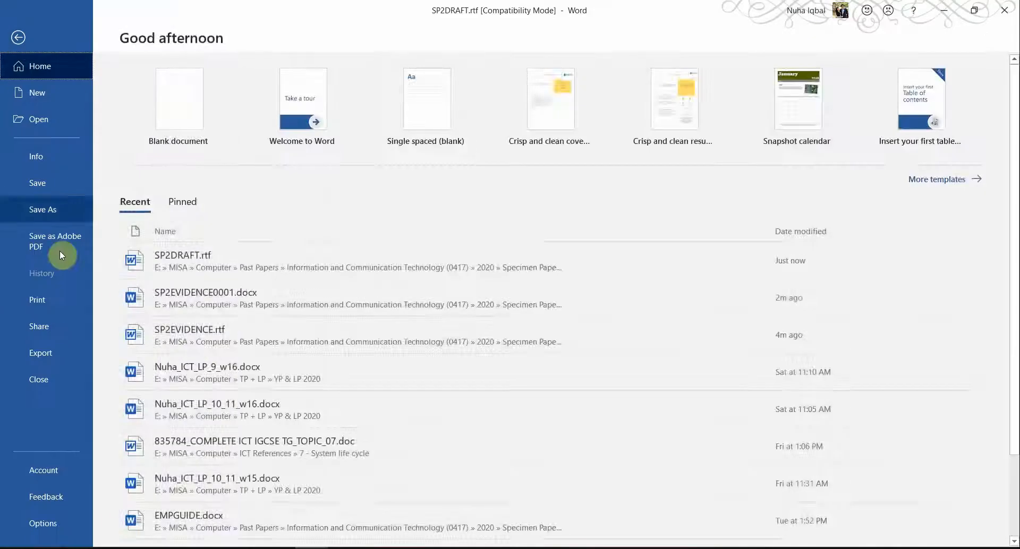
left_click(54, 205)
left_click(266, 242)
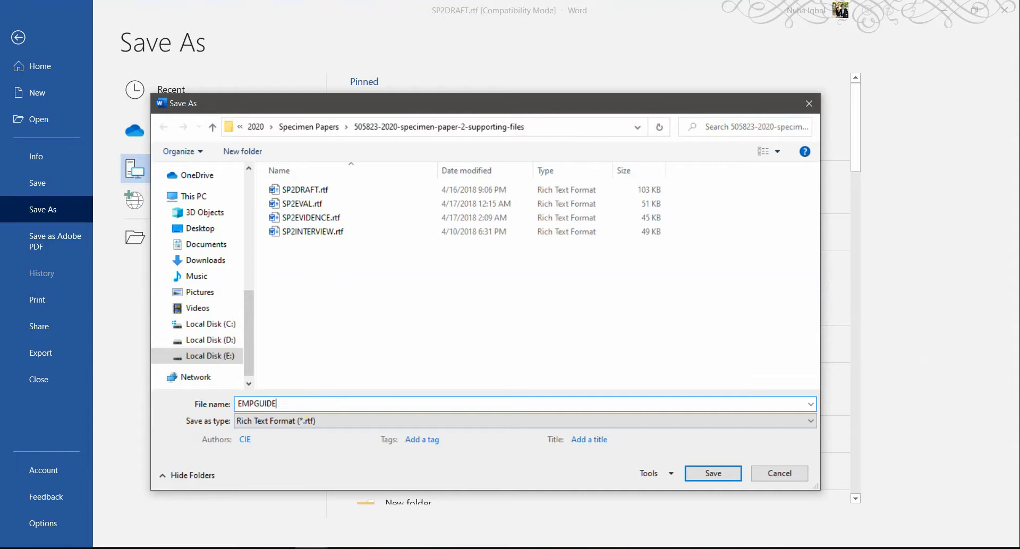
key("alt+Tab")
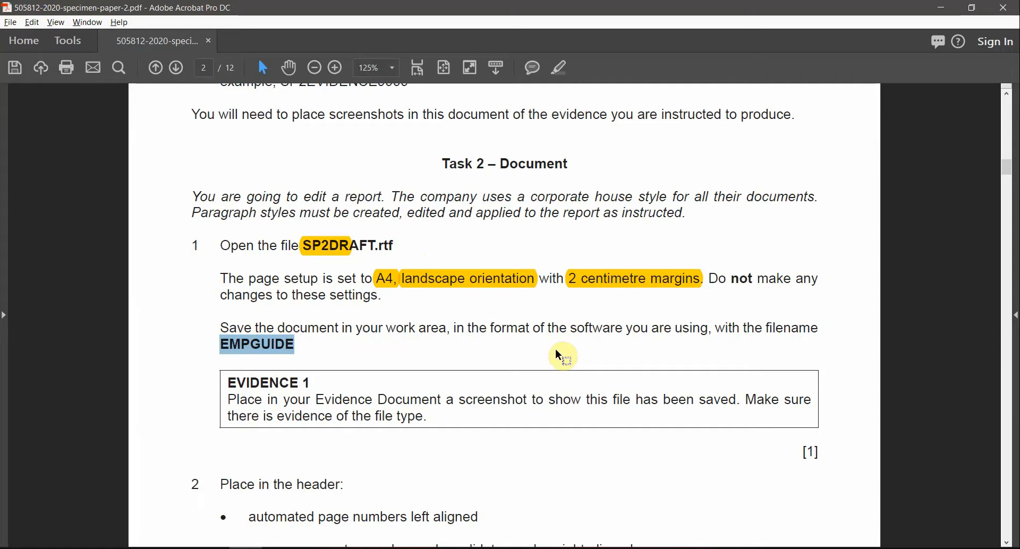
right_click(250, 346)
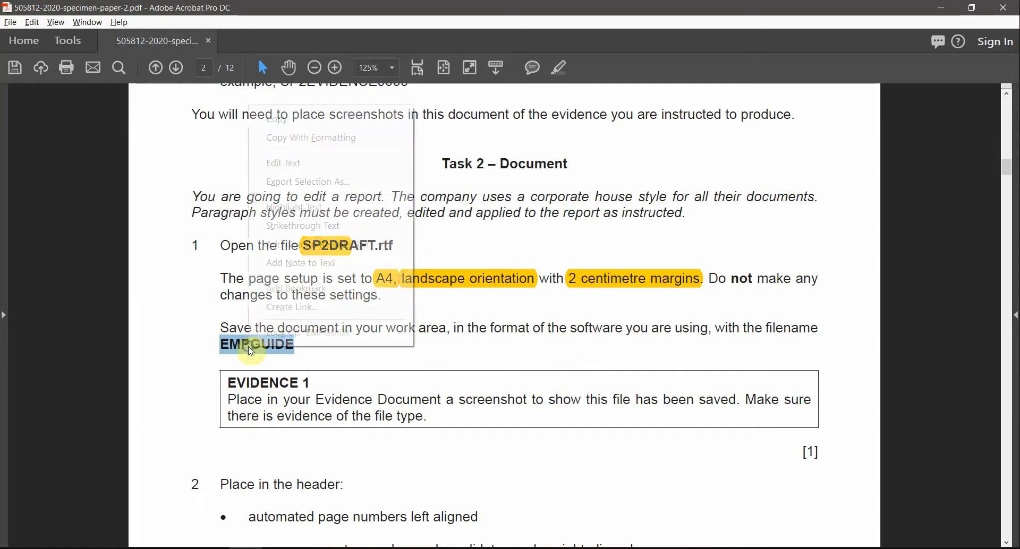
left_click(297, 121)
key("alt+Tab")
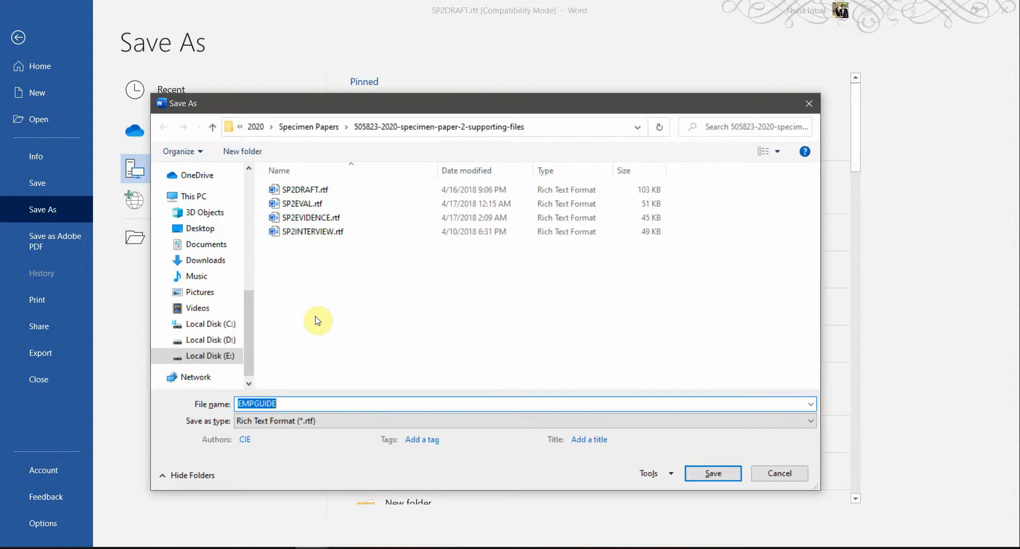
key("alt+Tab")
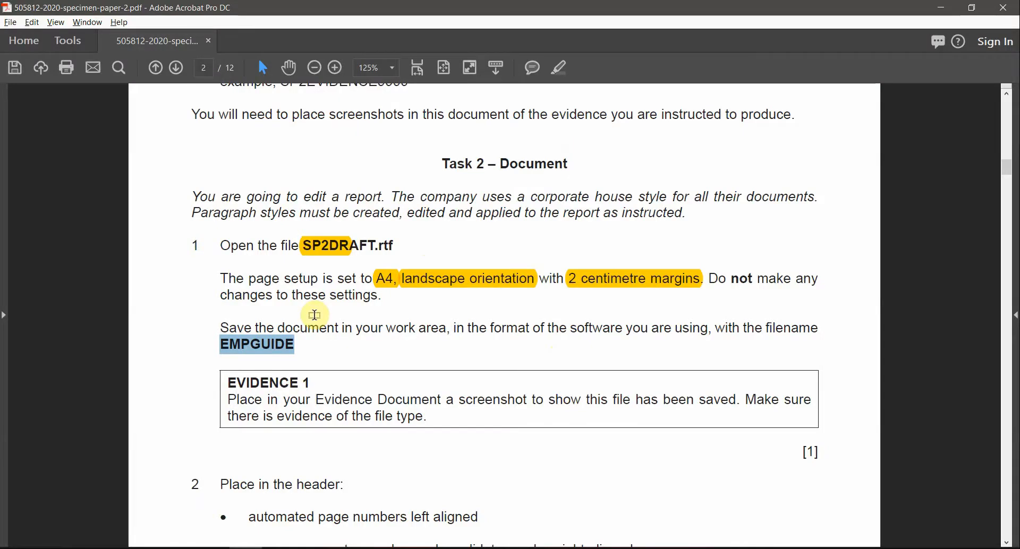
key("alt+Tab")
Step: Save the draft as EMPGUIDE in Word Document (.docx) format and accept the file-format upgrade
left_click(291, 422)
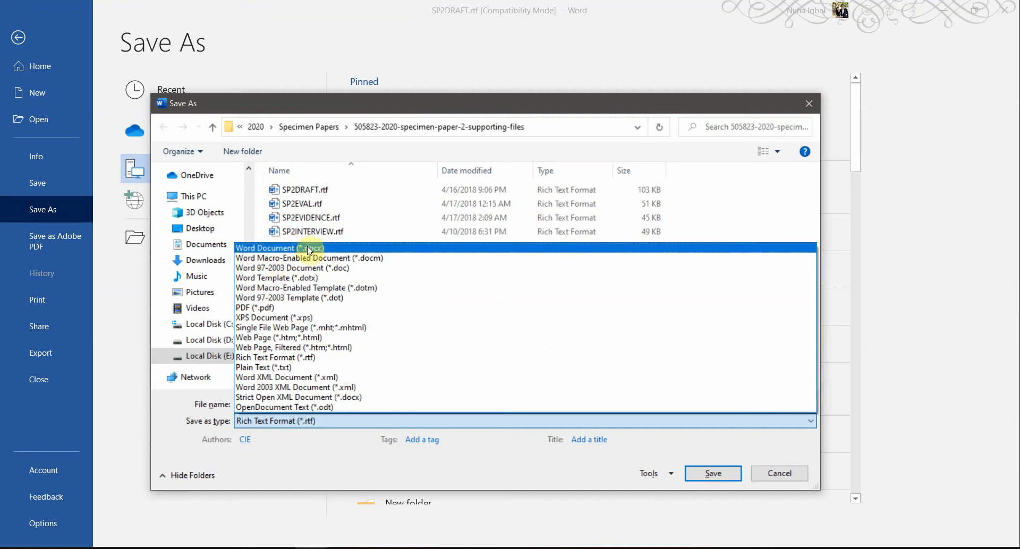
left_click(305, 251)
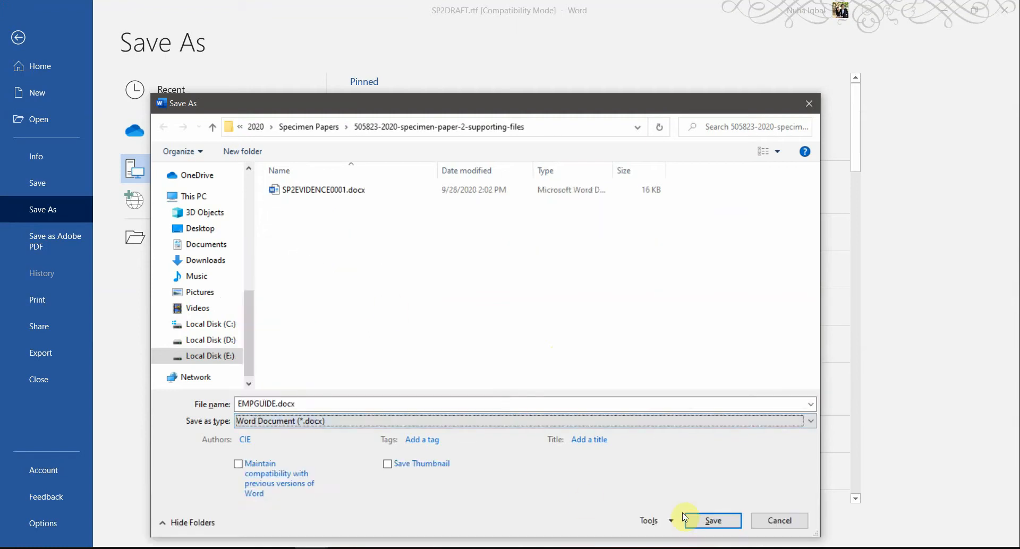
left_click(712, 520)
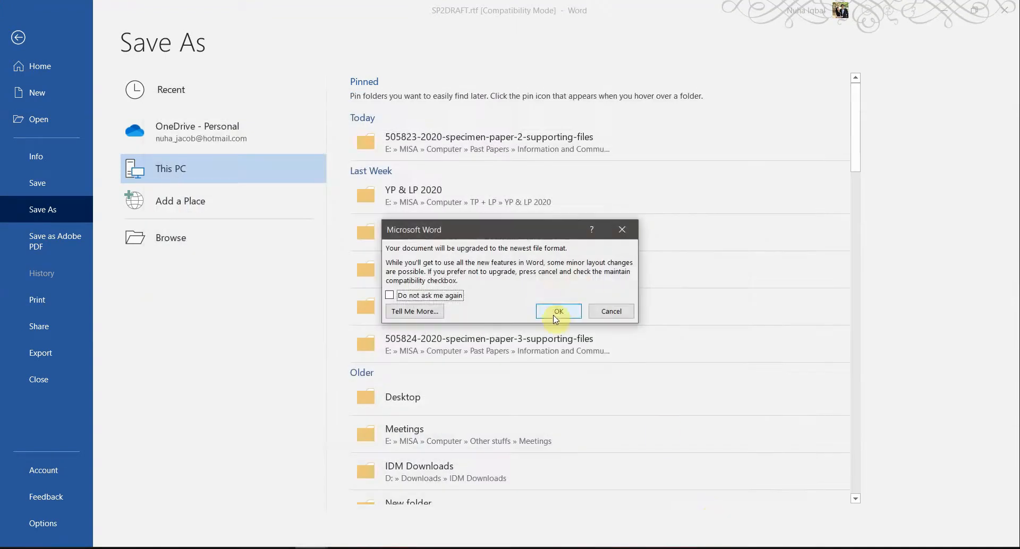
left_click(619, 439)
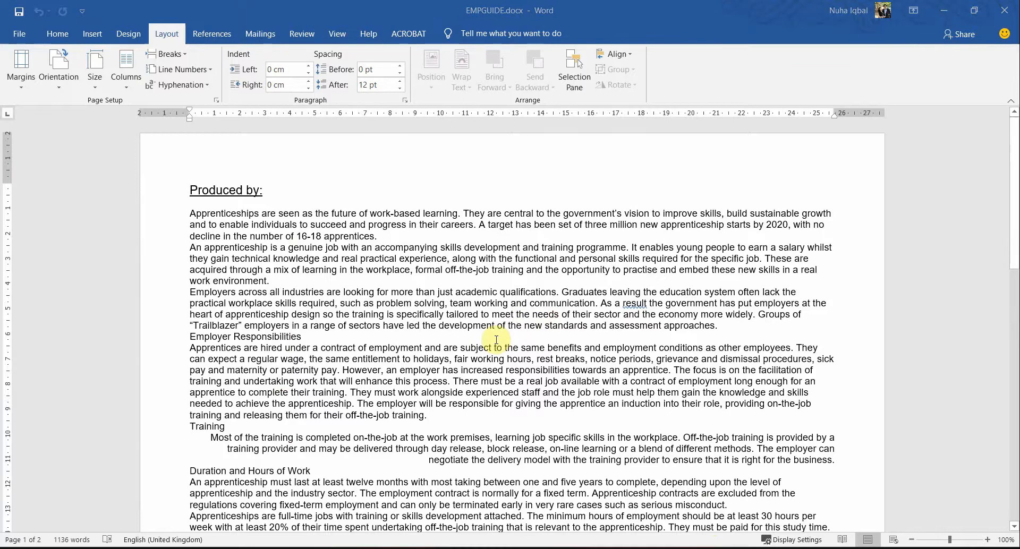
Step: Mark 'show this', 'there is evidence of the' and 'file type' in the EVIDENCE 1 box, then bring up the supporting-files folder
key("alt+Tab")
scroll(419, 419, "down", 3)
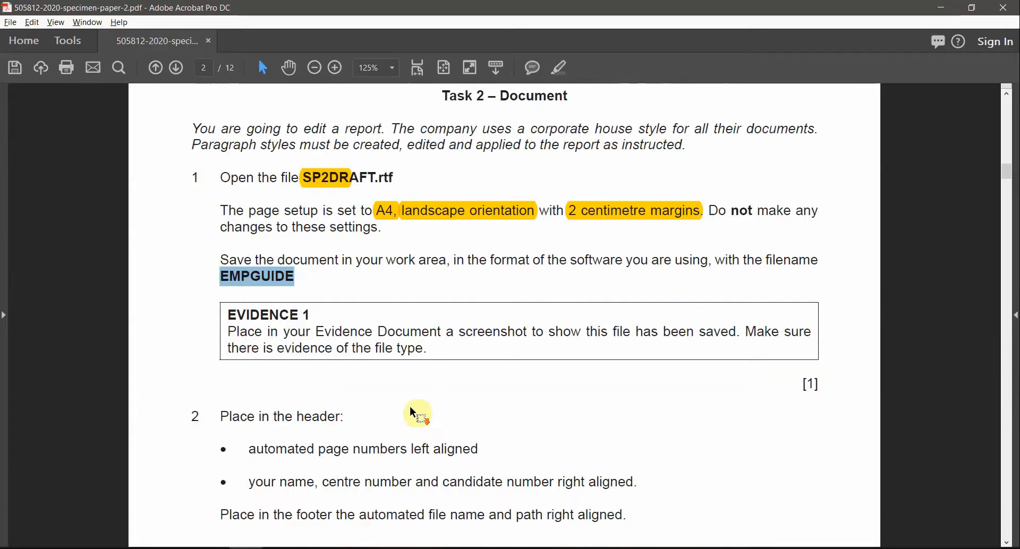
left_click_drag(228, 315, 508, 332)
left_click(249, 336)
left_click(574, 330)
left_click_drag(574, 330, 607, 334)
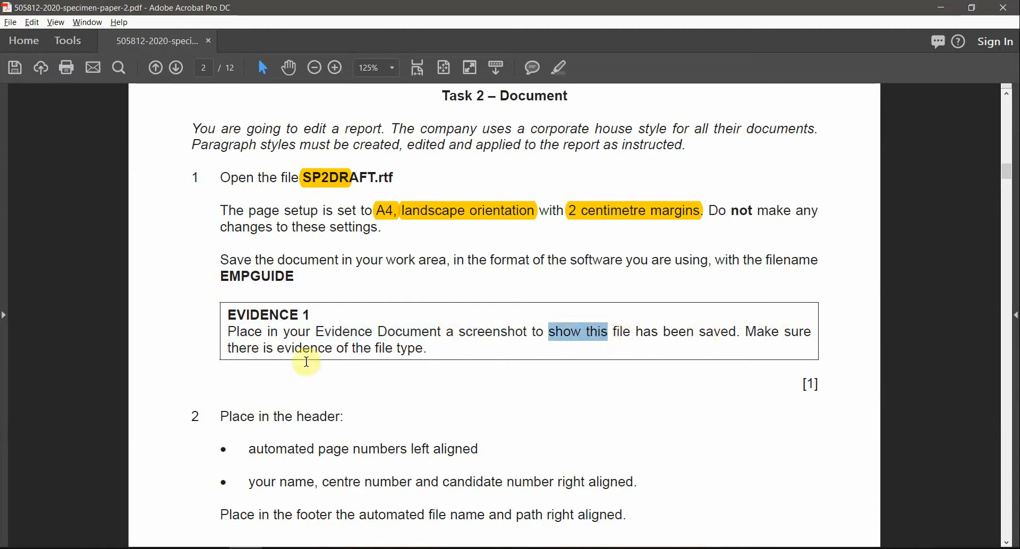
left_click_drag(231, 350, 355, 351)
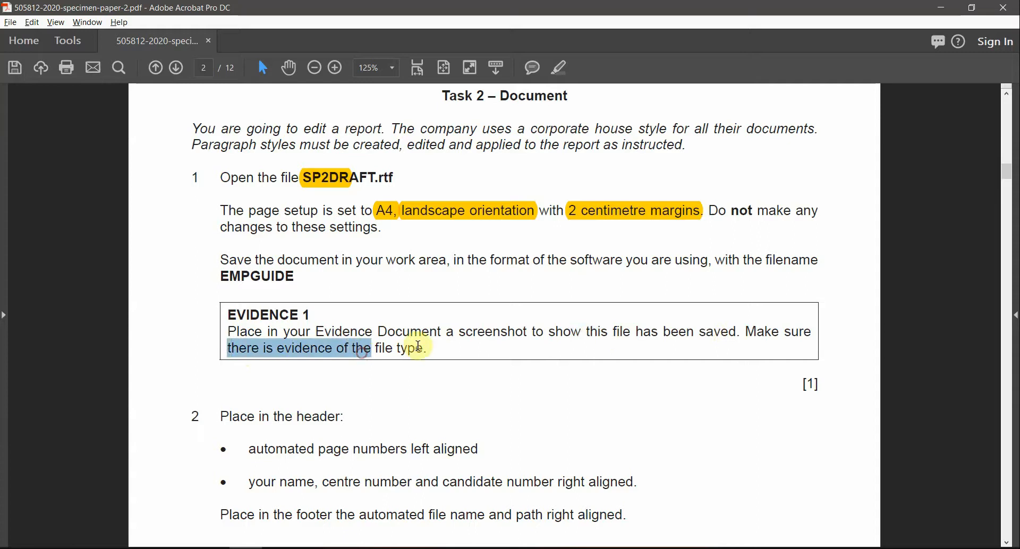
left_click_drag(428, 348, 375, 349)
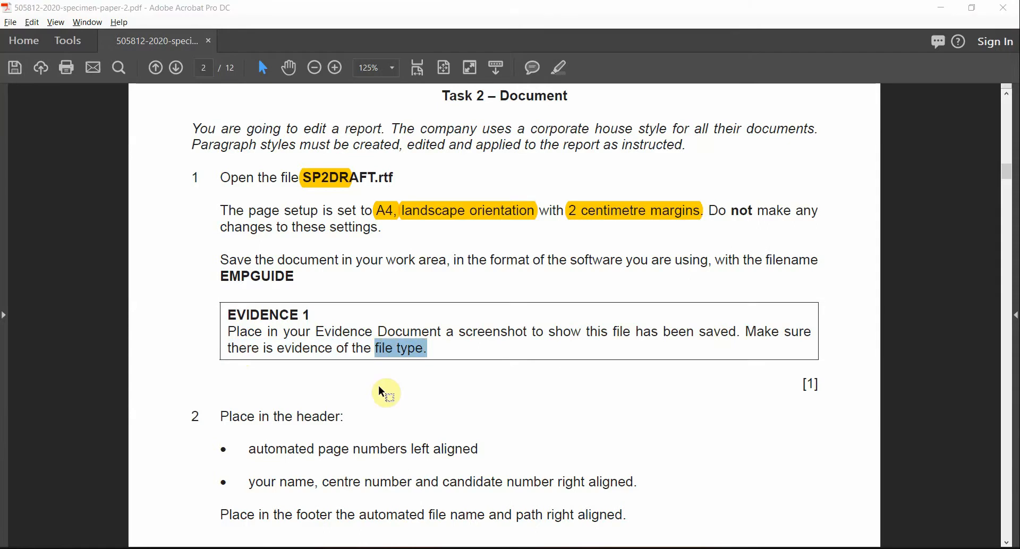
key("alt+Tab")
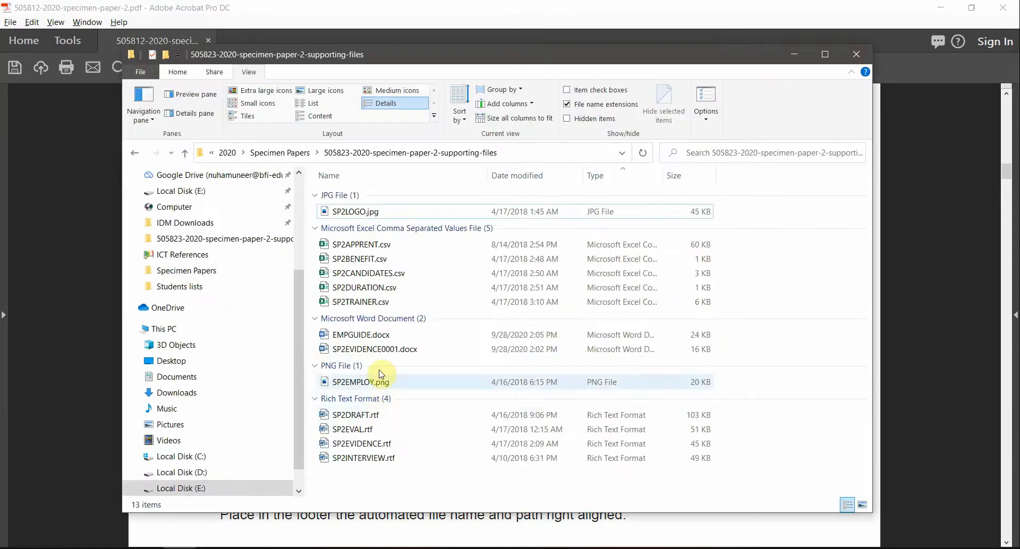
Step: Snip the EMPGUIDE.docx row showing its Microsoft Word Document type and 24 KB size
left_click(358, 339)
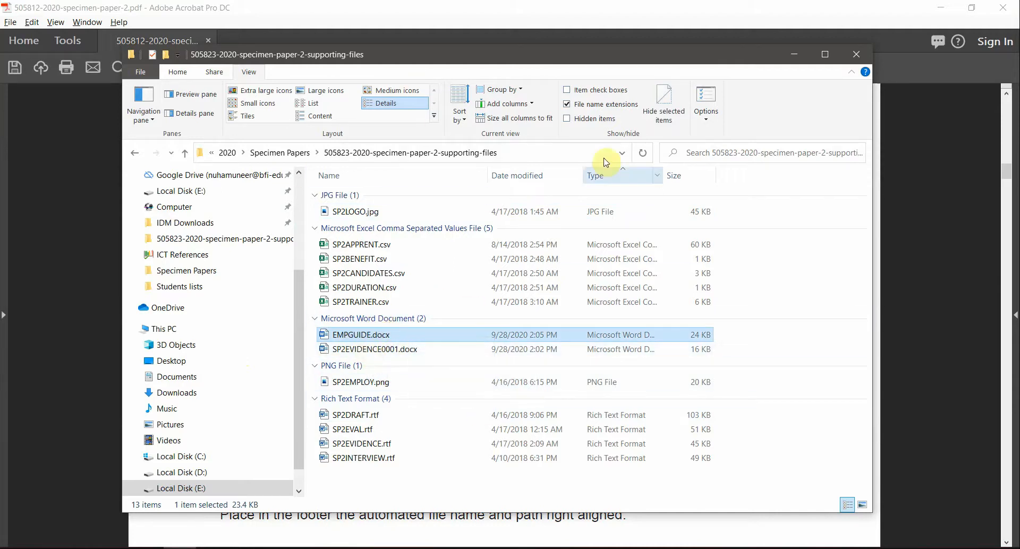
left_click(808, 342)
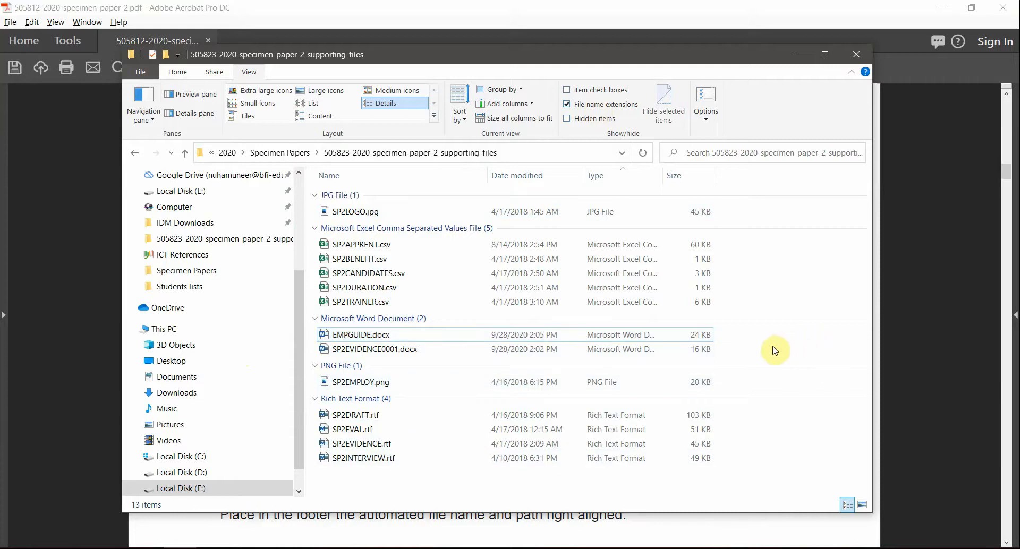
key("super+shift+s")
left_click_drag(313, 325, 716, 343)
Step: Paste the EMPGUIDE.docx snip as a picture under Step 1 in SP2EVIDENCE0001.docx and resize it
mouse_move(312, 538)
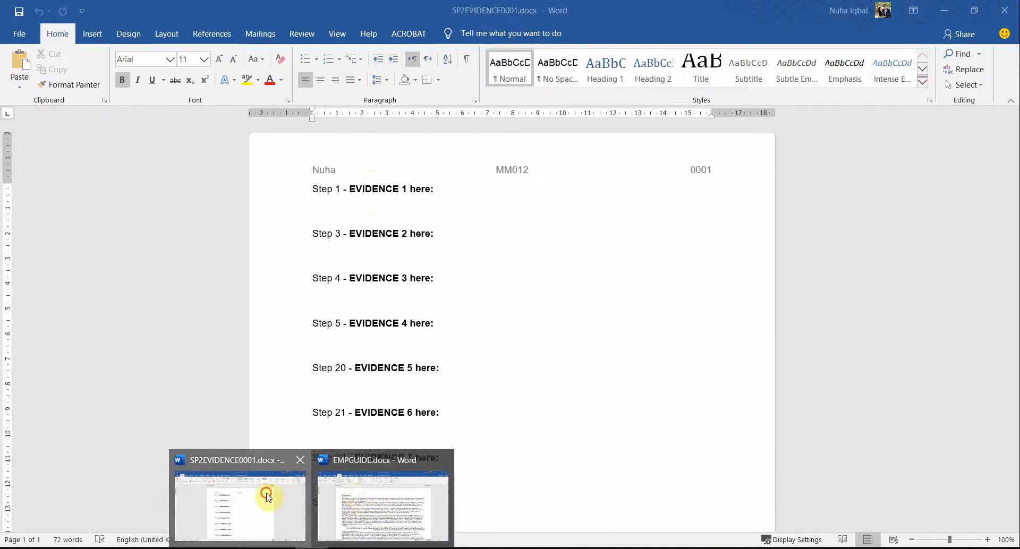
left_click(267, 497)
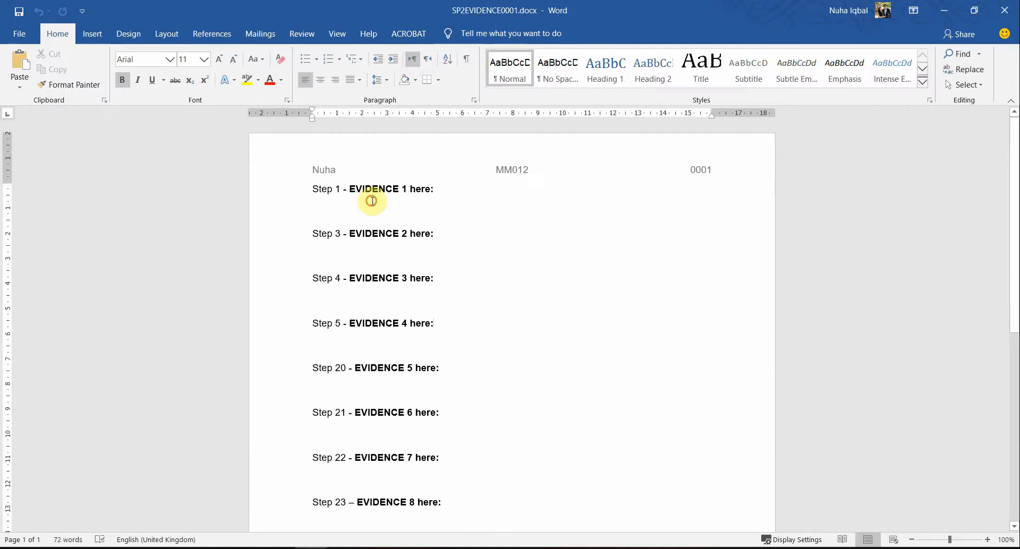
right_click(393, 218)
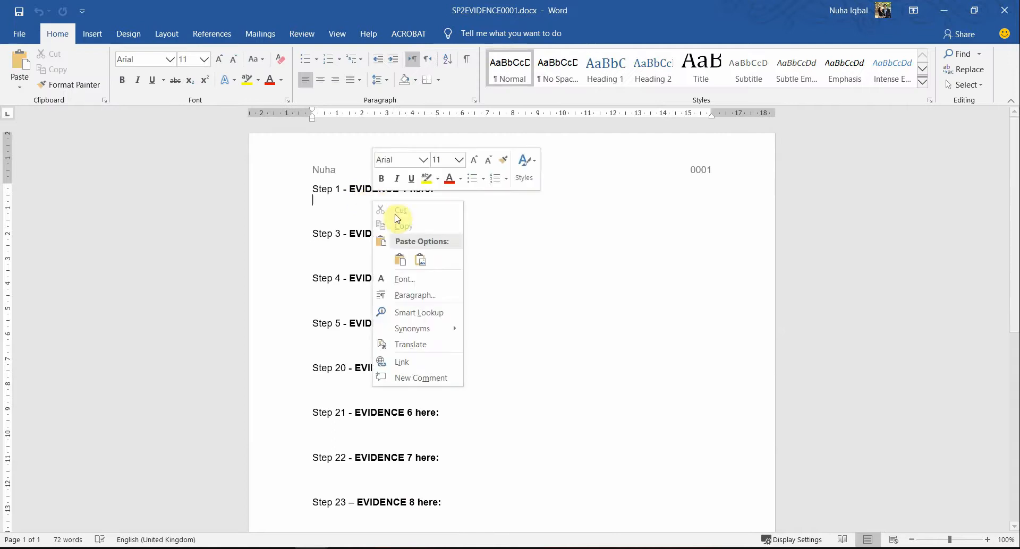
left_click(419, 261)
left_click(667, 209)
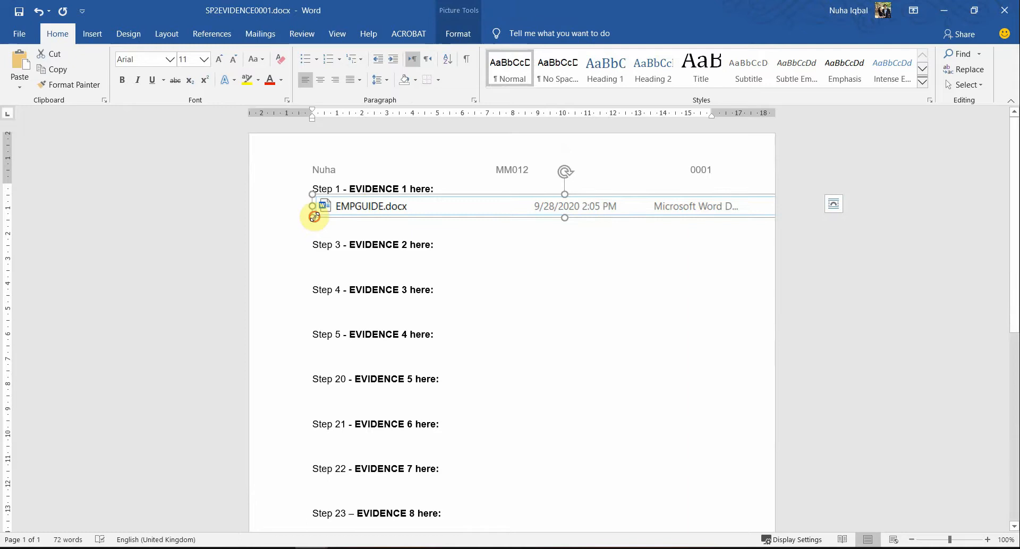
left_click_drag(315, 217, 381, 207)
left_click(412, 263)
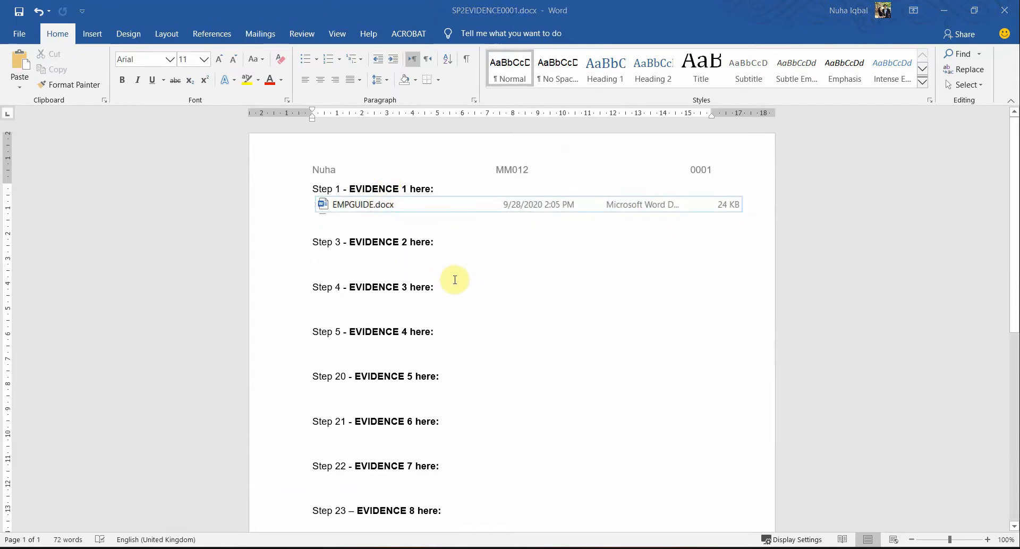
key("alt+Tab")
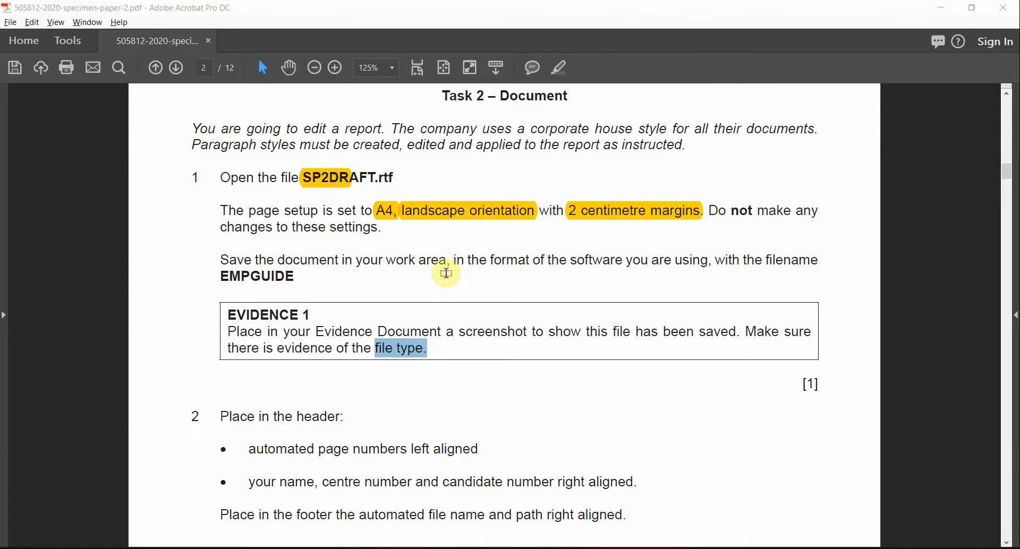
Step: Highlight the word EVIDENCE in the EVIDENCE 1 instructions
key("alt+Tab")
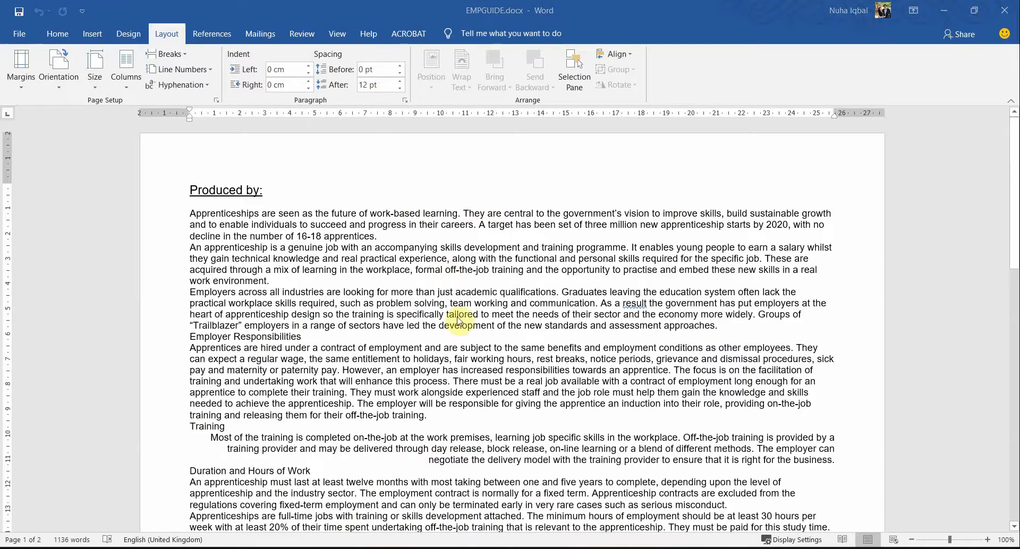
key("alt+Tab")
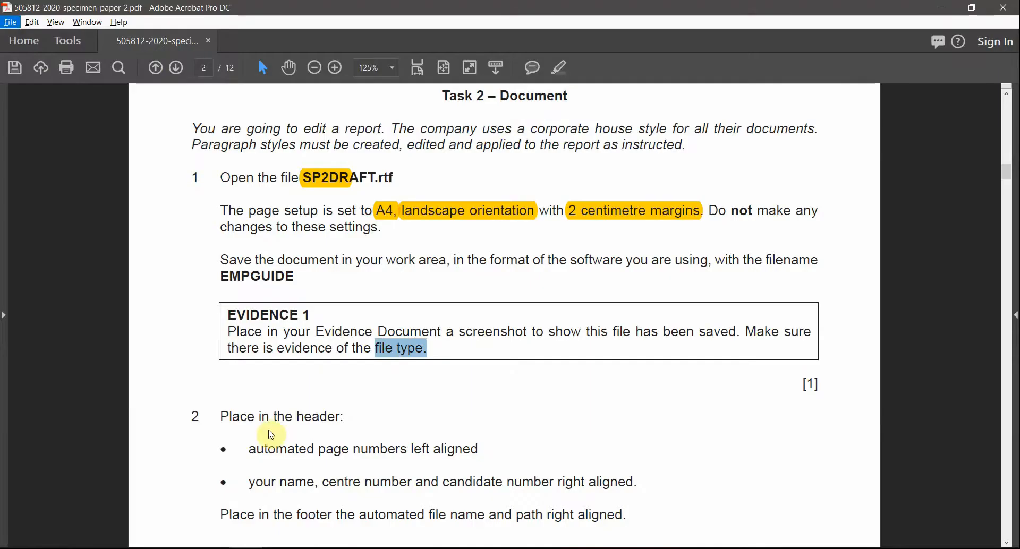
mouse_move(442, 350)
left_mouse_down()
mouse_move(261, 347)
mouse_move(244, 325)
left_mouse_up()
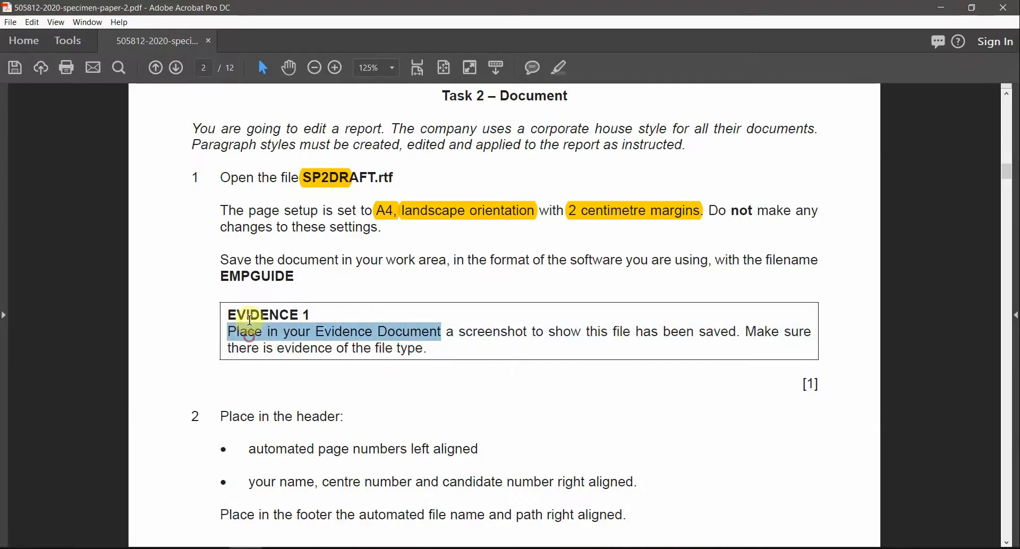
double_click(250, 315)
left_click(560, 72)
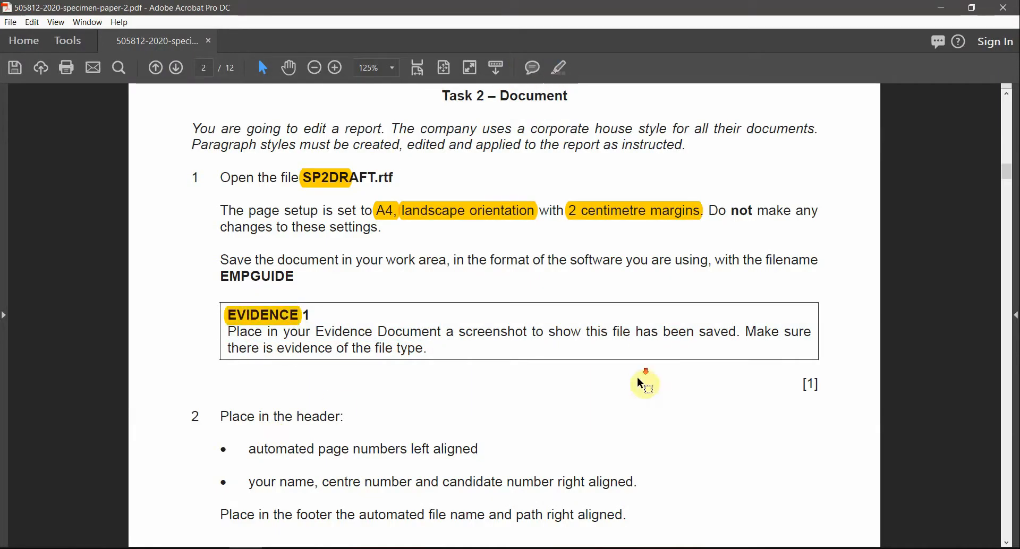
scroll(636, 376, "down", 5)
scroll(640, 405, "up", 2)
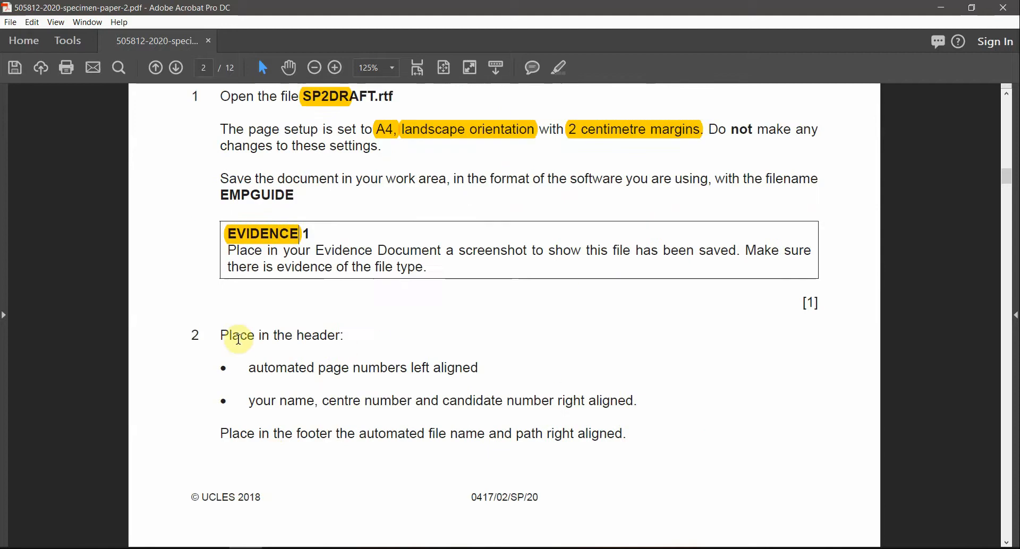
Step: Highlight 'header', 'left' and 'right' in step 2's header instructions
left_click_drag(295, 335, 339, 335)
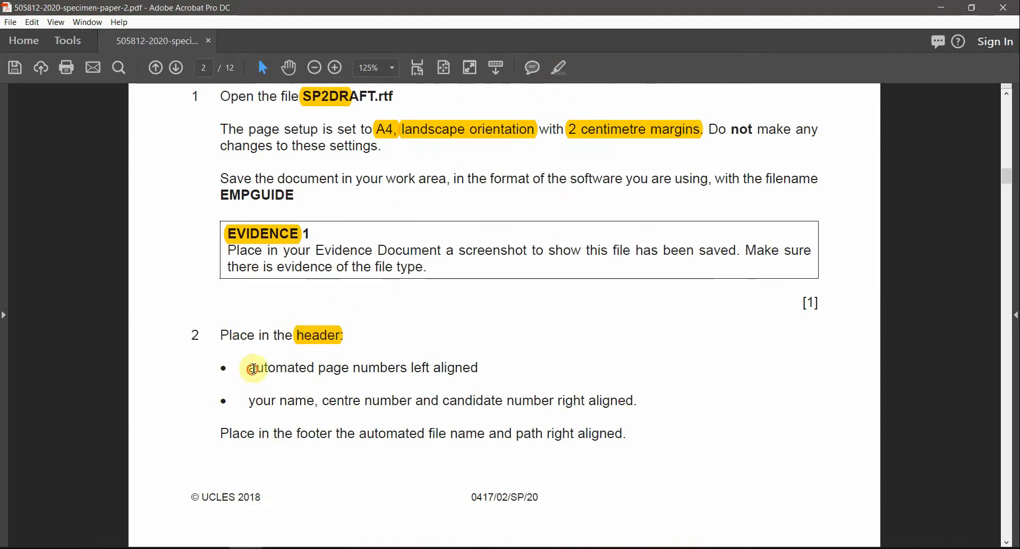
left_click_drag(253, 369, 426, 367)
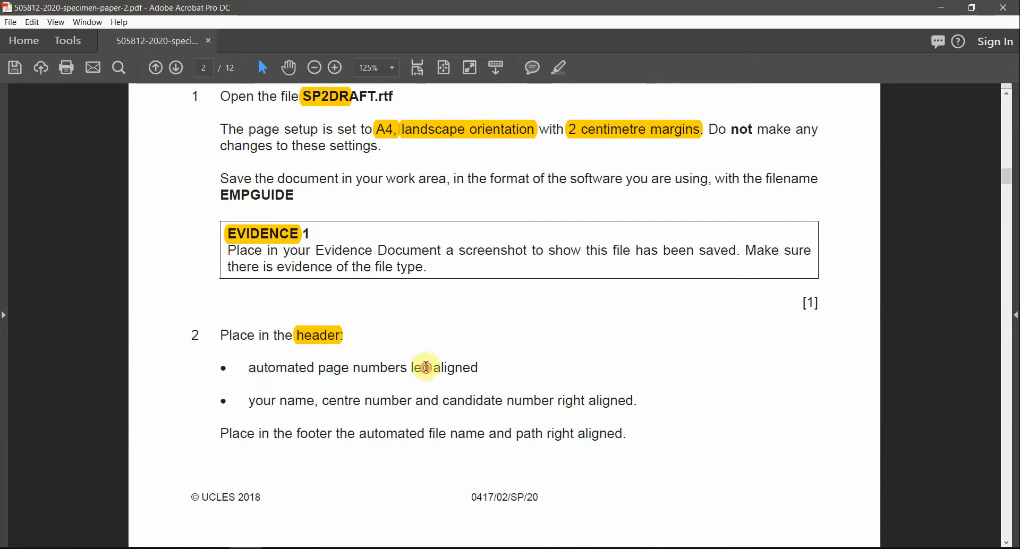
double_click(426, 367)
left_click(559, 68)
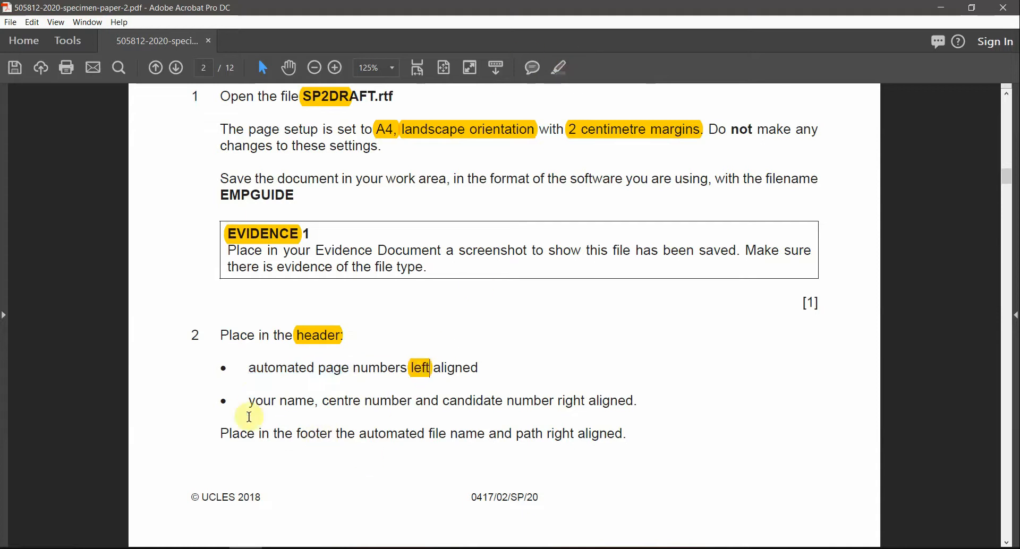
left_click_drag(249, 401, 503, 404)
double_click(571, 401)
left_click(558, 70)
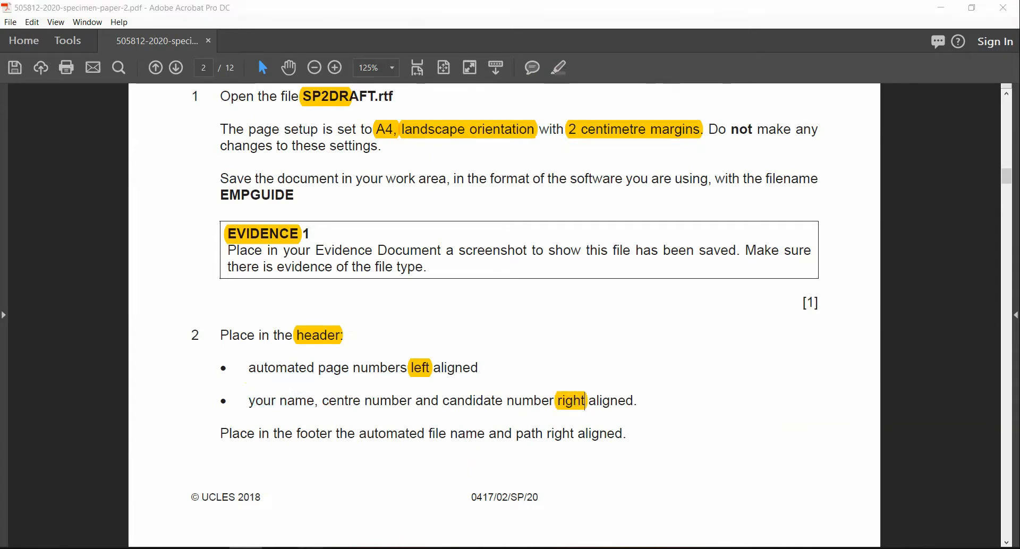
Step: Insert a Blank (Three Columns) header into the EMPGUIDE Word report
left_click(387, 533)
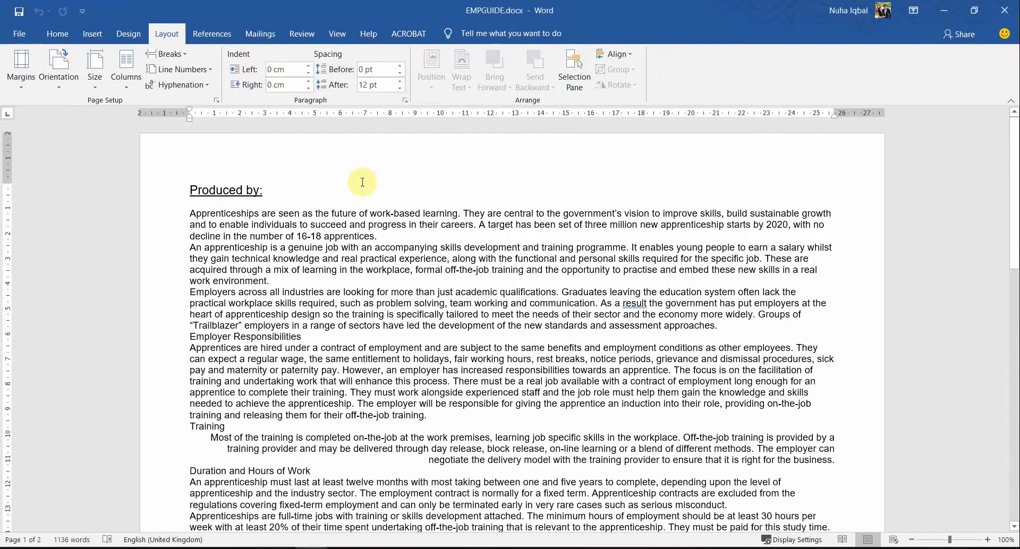
double_click(449, 154)
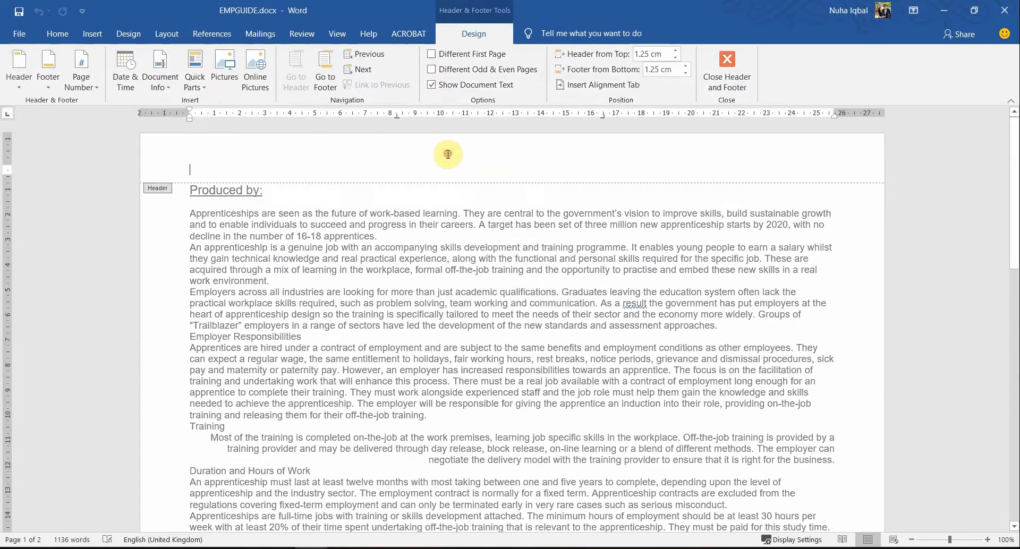
left_click(20, 68)
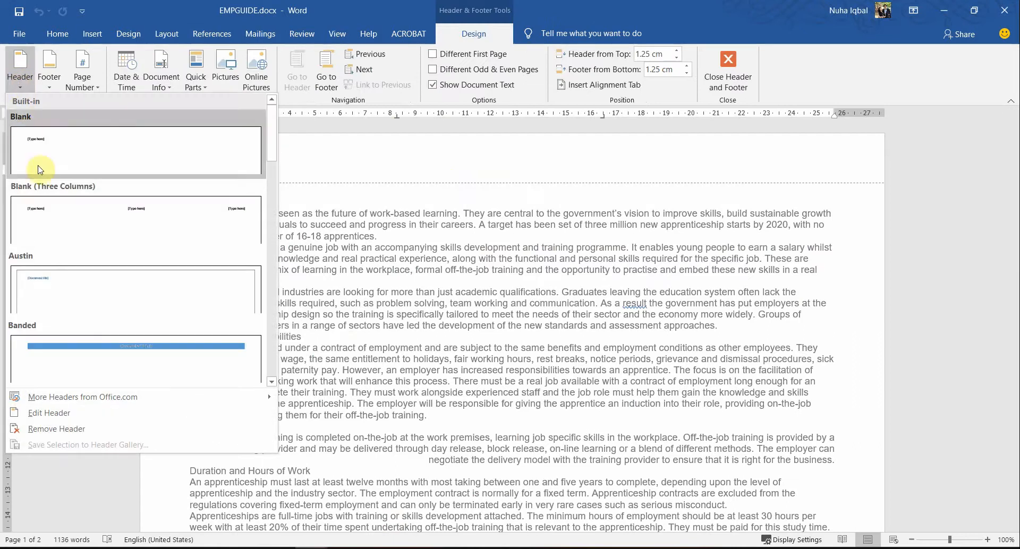
left_click(70, 212)
key("alt+Tab")
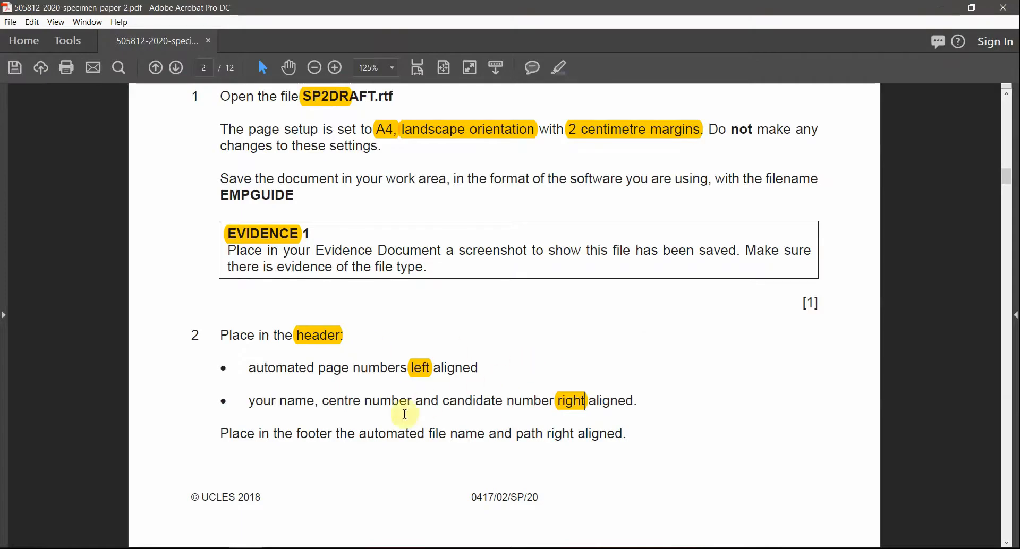
Step: Select the left header placeholder and open the Field dialog from Quick Parts
key("alt+Tab")
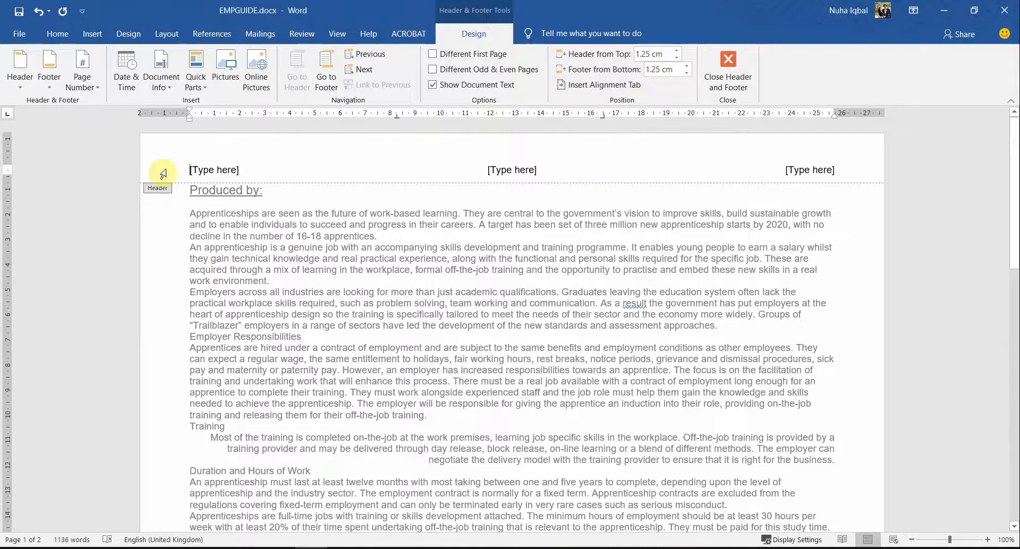
left_click(226, 171)
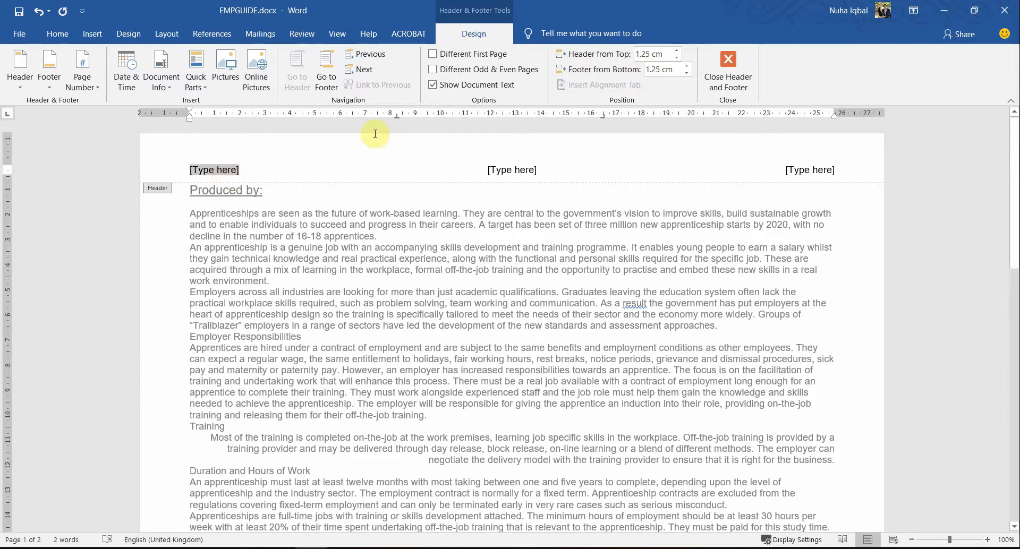
left_click(197, 87)
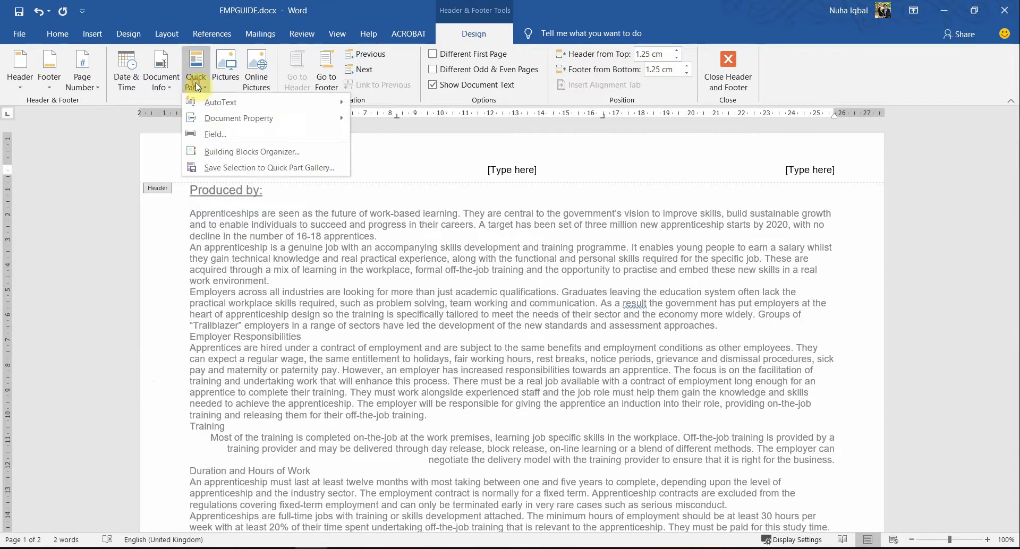
left_click(215, 134)
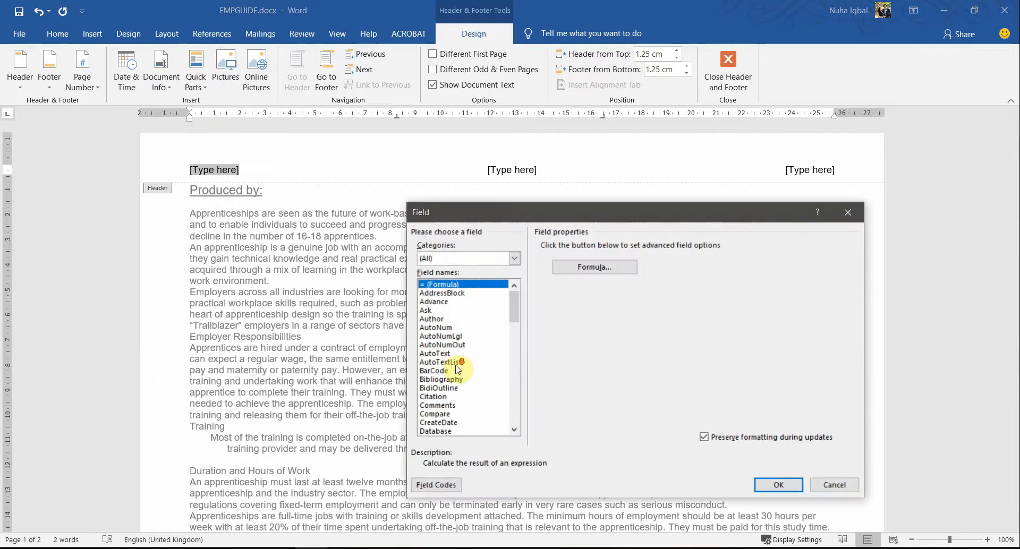
scroll(456, 369, "down", 6)
scroll(455, 369, "down", 7)
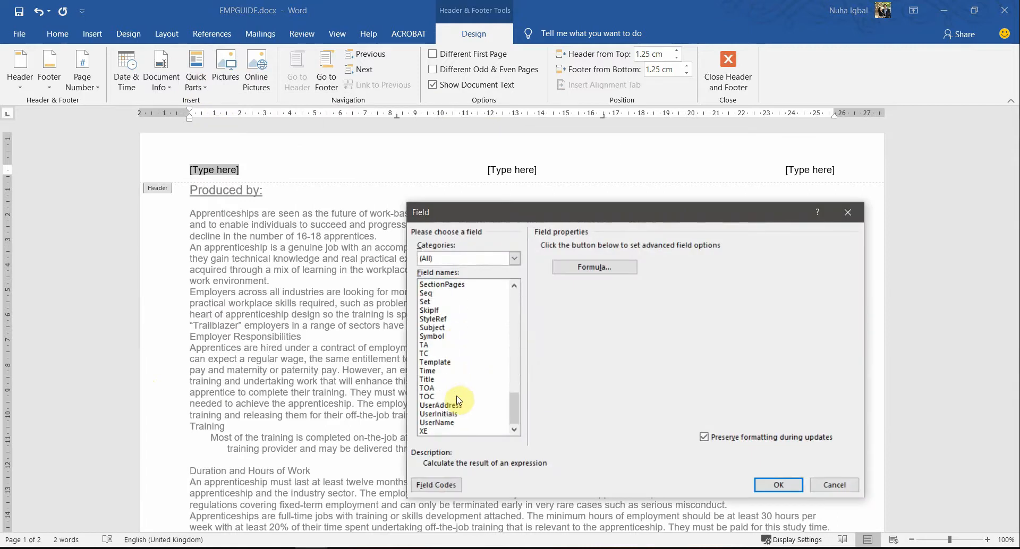
scroll(461, 399, "up", 13)
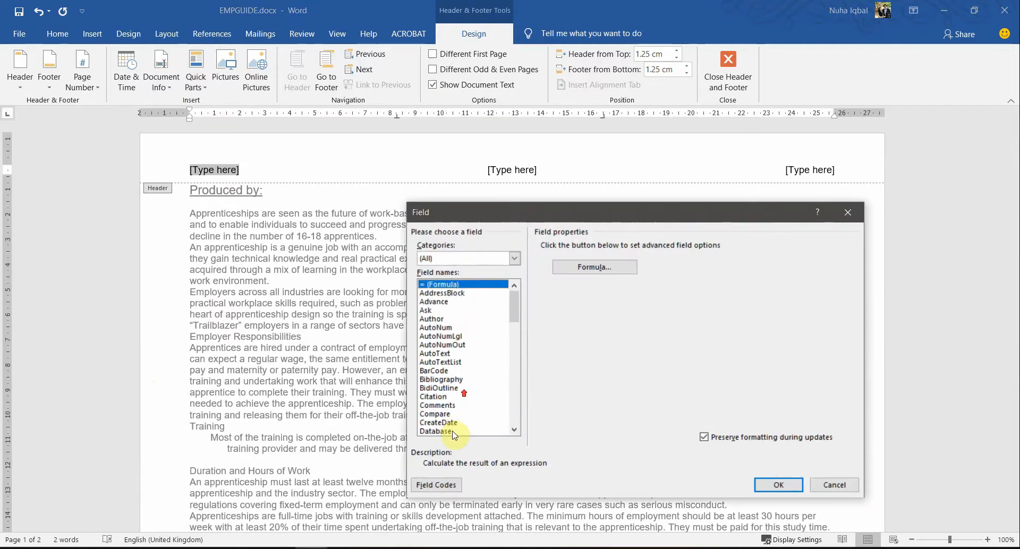
Step: Insert a Page field in 1, 2, 3 format there and return to the body text
left_click(437, 327)
key("p")
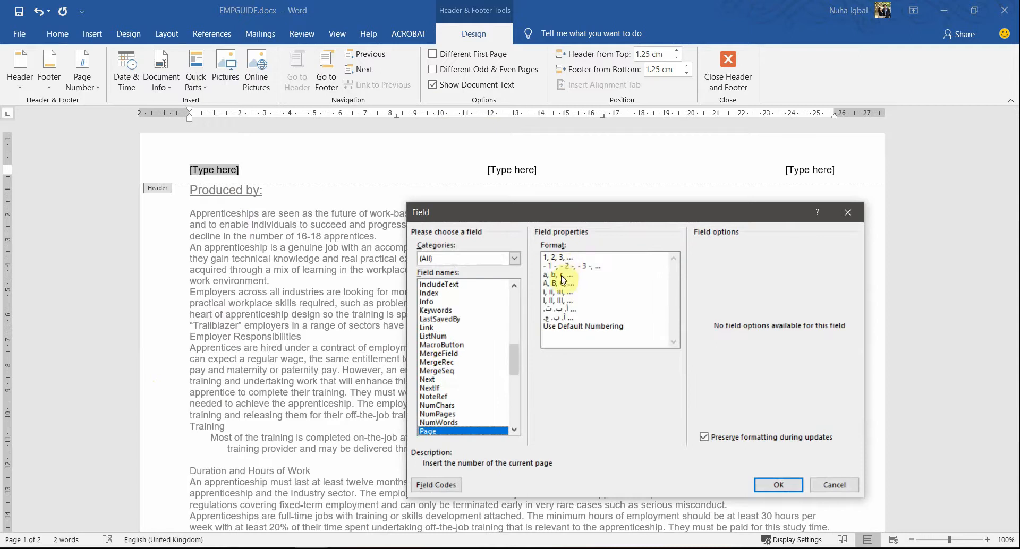
left_click(558, 308)
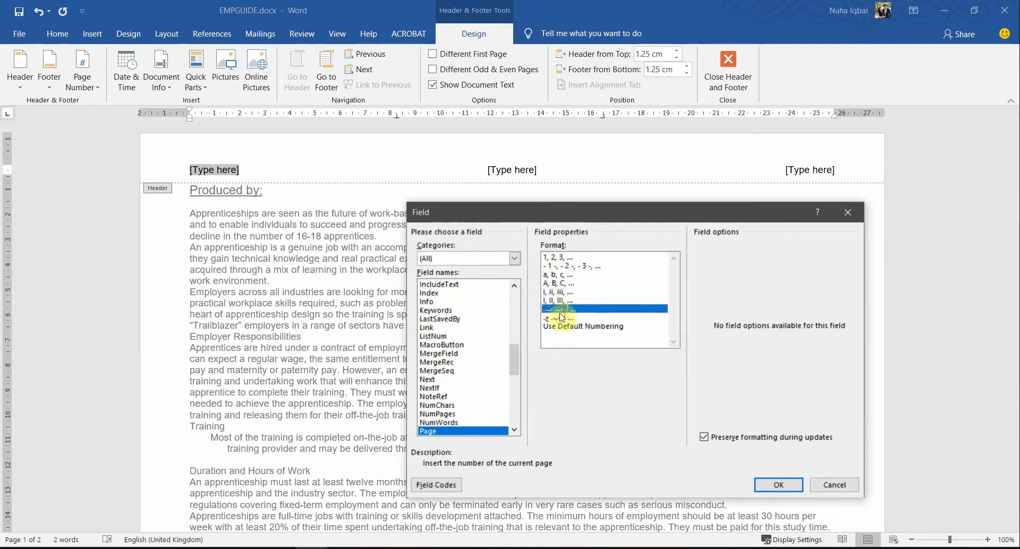
left_click(561, 317)
left_click(574, 284)
left_click(557, 258)
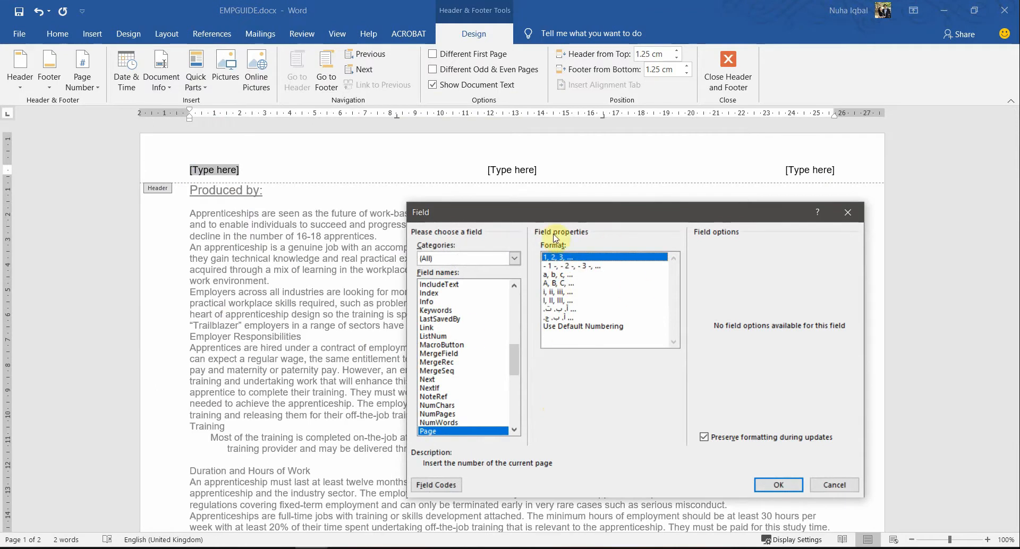
left_click(778, 485)
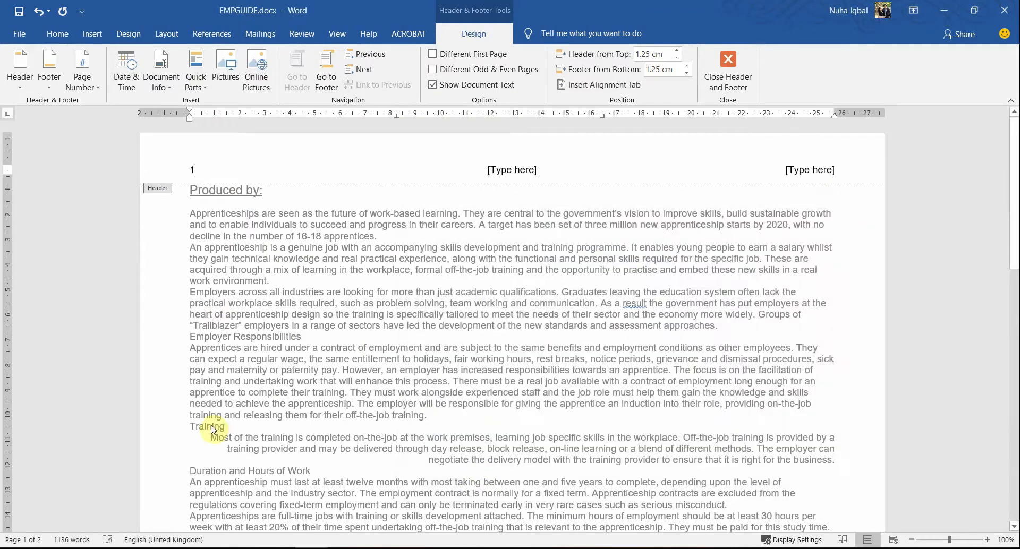
double_click(259, 257)
Step: Reopen the header and select its right-hand placeholder
scroll(685, 329, "down", 5)
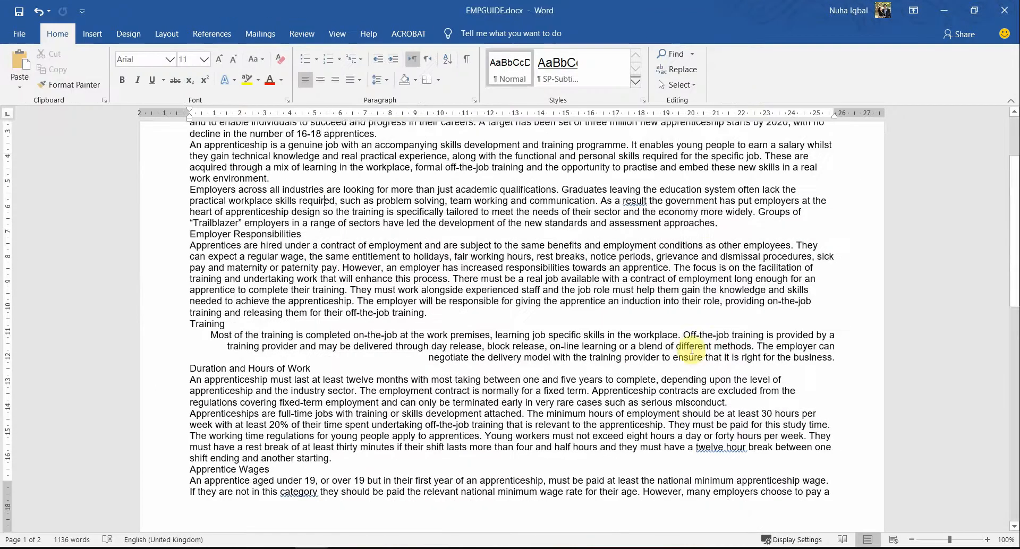
scroll(689, 362, "down", 14)
scroll(689, 361, "up", 4)
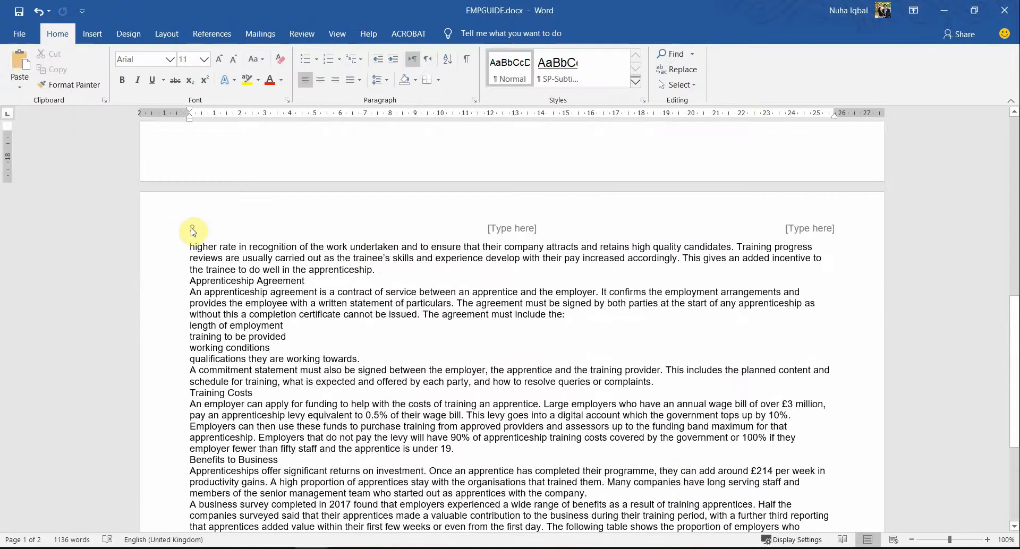
scroll(255, 398, "down", 8)
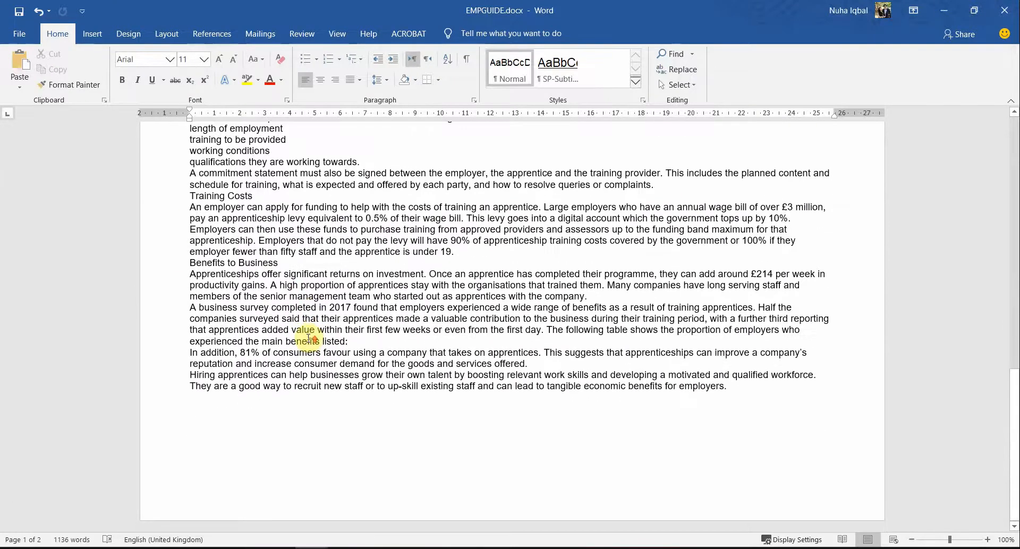
scroll(266, 419, "up", 12)
scroll(250, 409, "up", 12)
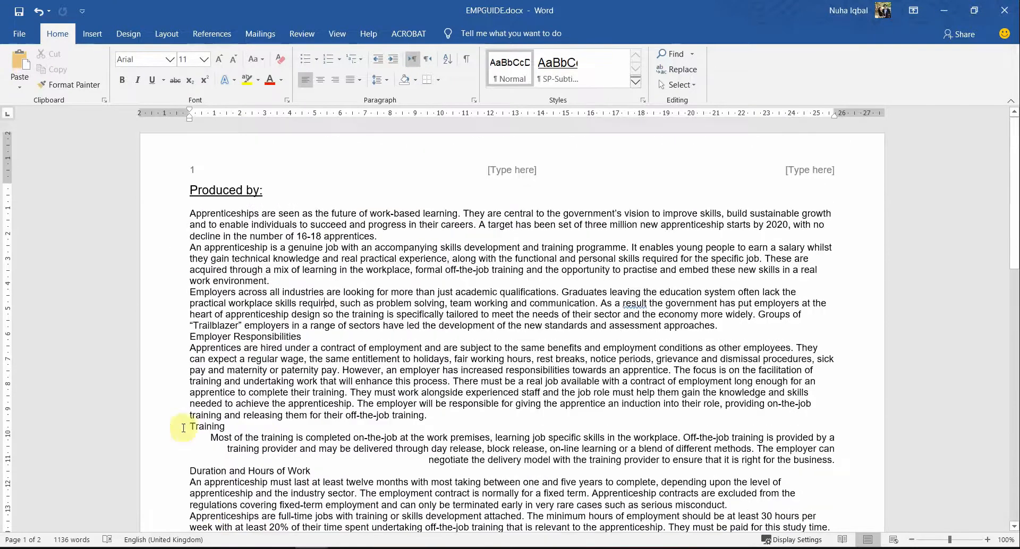
double_click(799, 167)
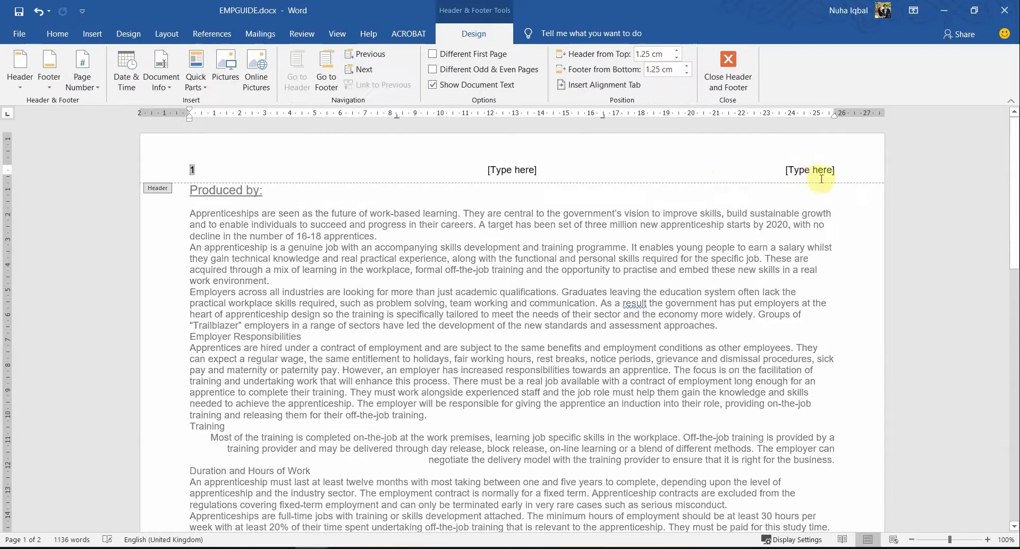
left_click(817, 166)
Step: Enter the candidate's name, centre number and candidate number in the right header, then close it
key("alt+Tab")
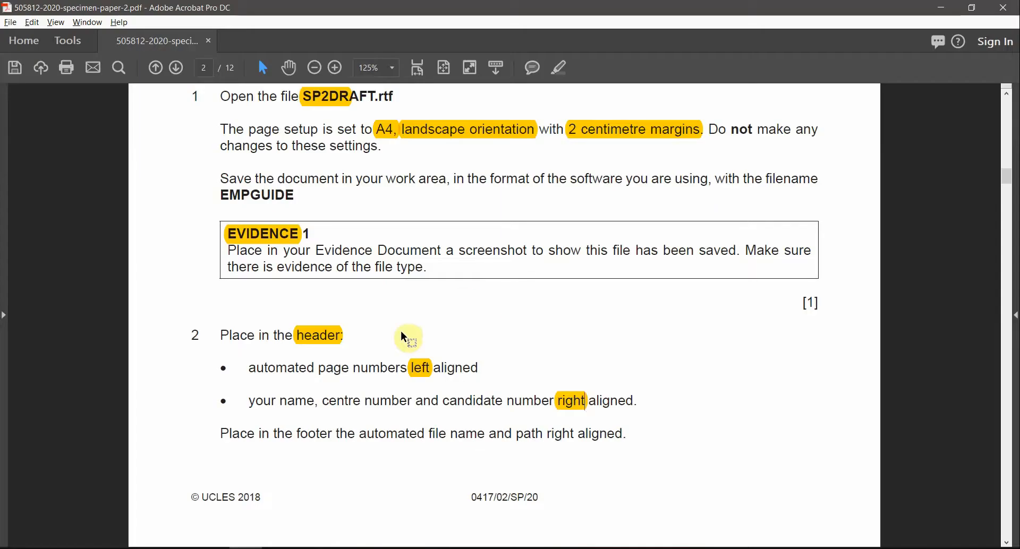
left_click_drag(251, 401, 552, 402)
key("alt+Tab")
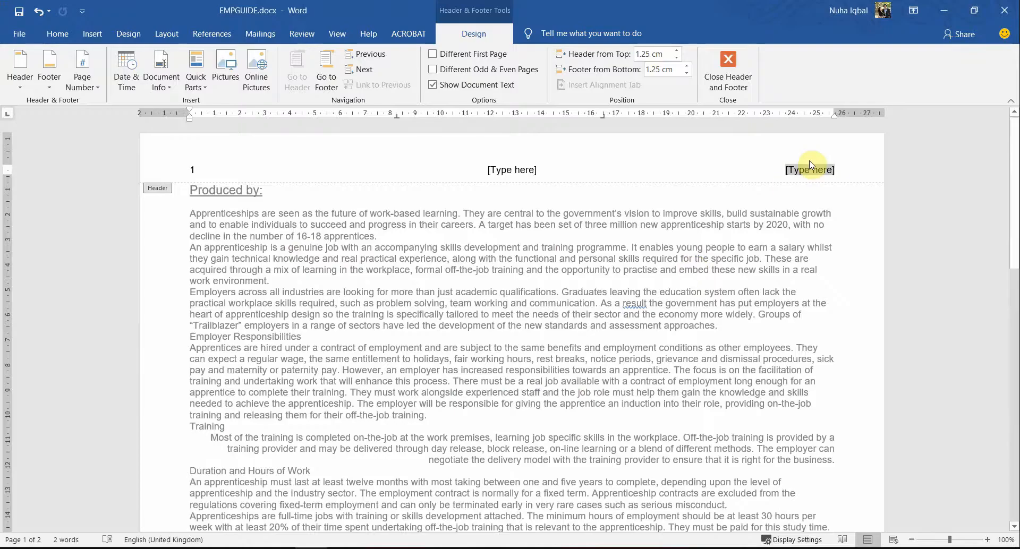
type("Nuha,")
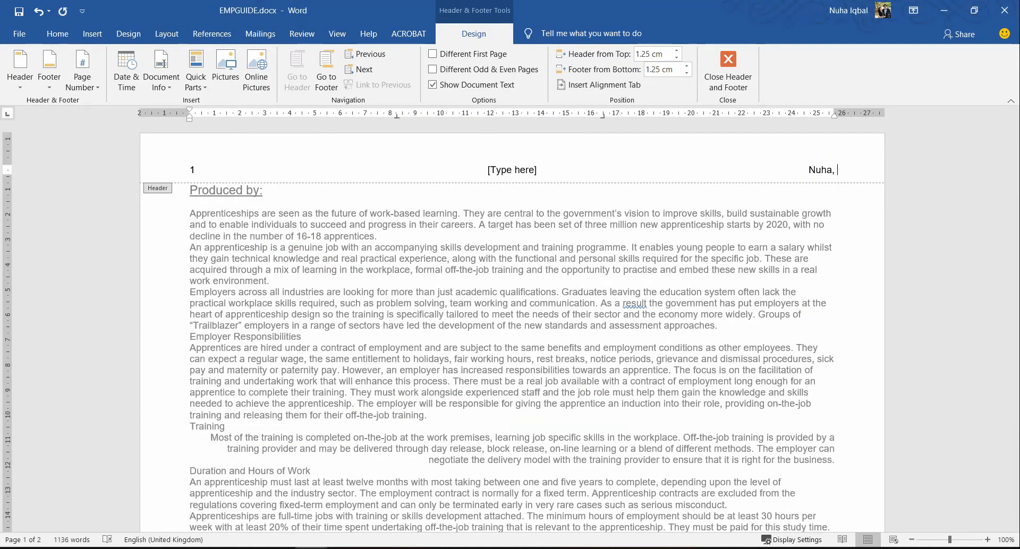
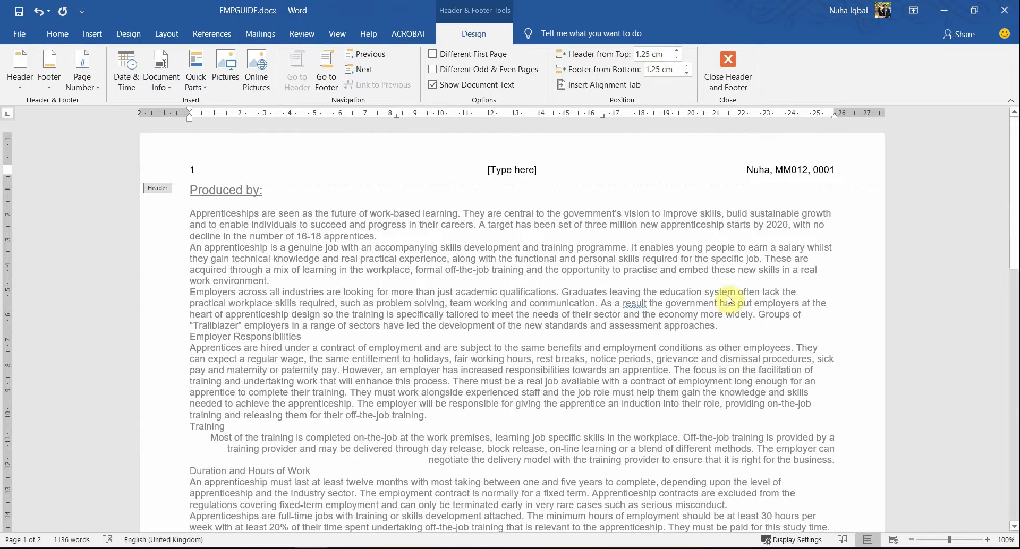
left_click(732, 85)
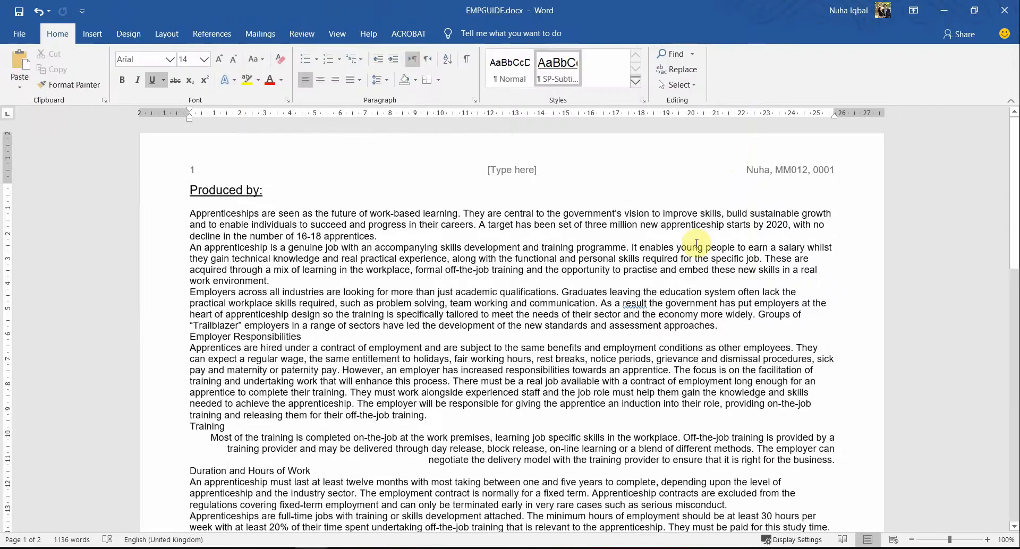
key("alt+Tab")
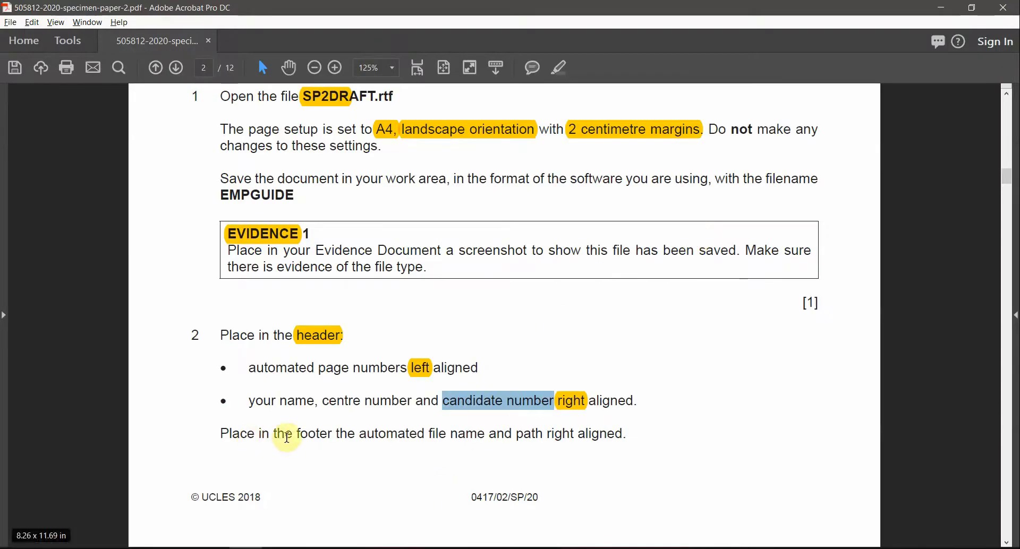
Step: Highlight 'right aligned' in the PDF's footer instruction, select 'footer', then go back to Word
left_click_drag(359, 433, 399, 436)
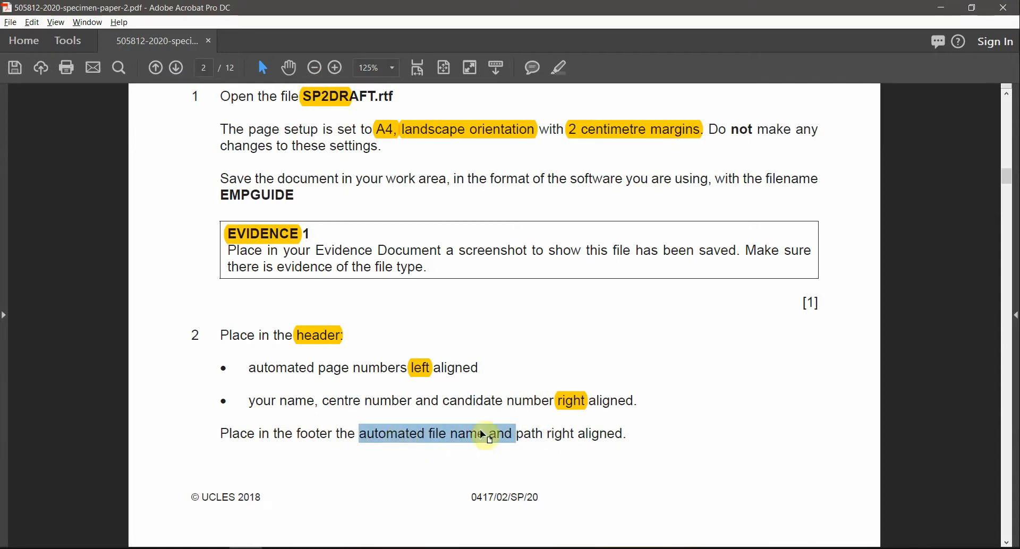
double_click(531, 435)
left_click_drag(547, 435, 603, 418)
left_click(557, 69)
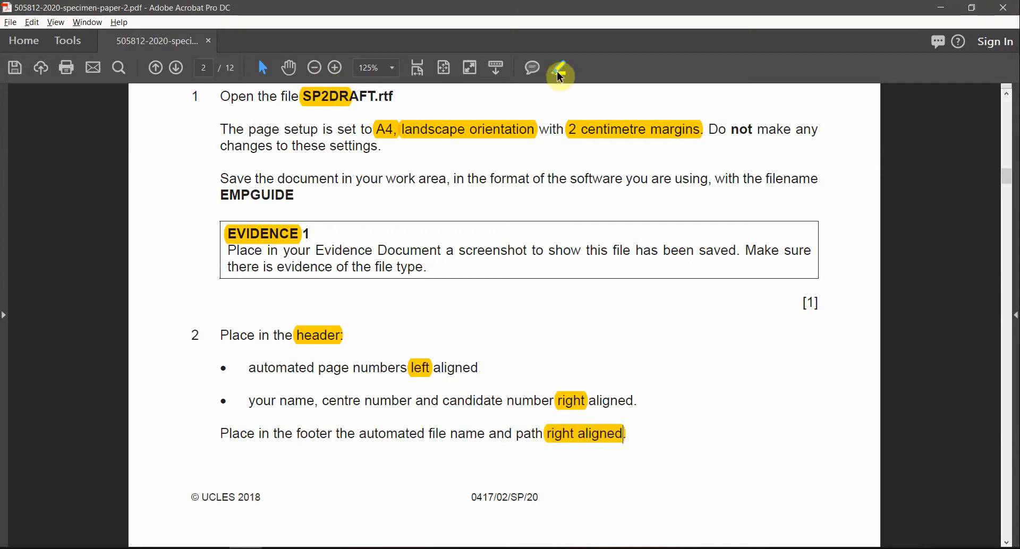
double_click(314, 435)
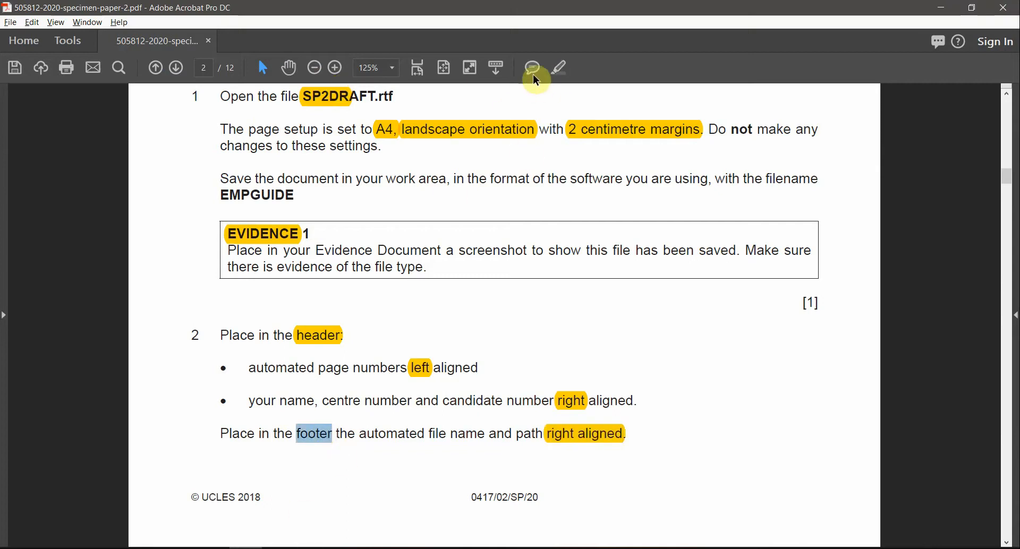
key("alt+Tab")
scroll(584, 343, "down", 15)
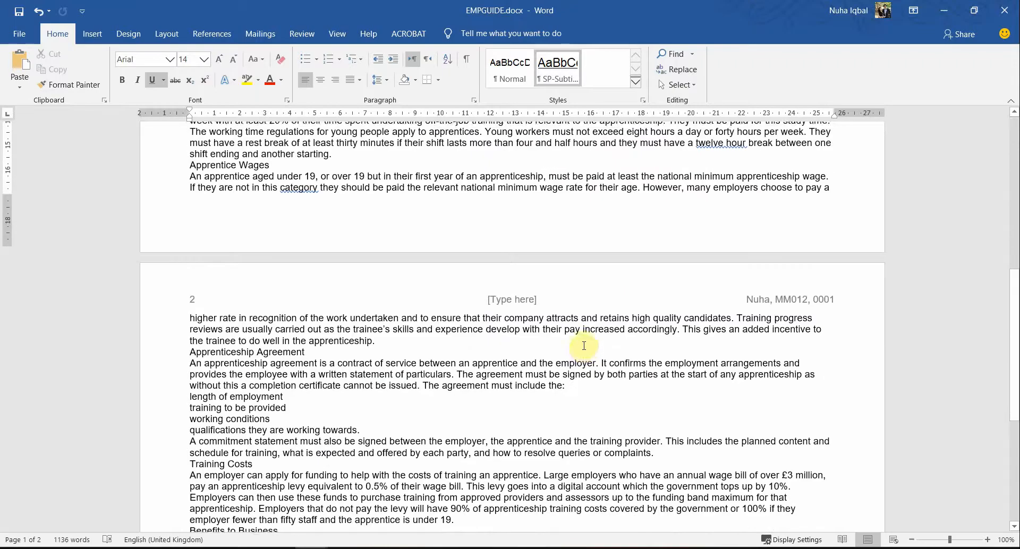
Step: Insert a Blank (Three Columns) footer on page 1
scroll(485, 351, "up", 3)
double_click(485, 351)
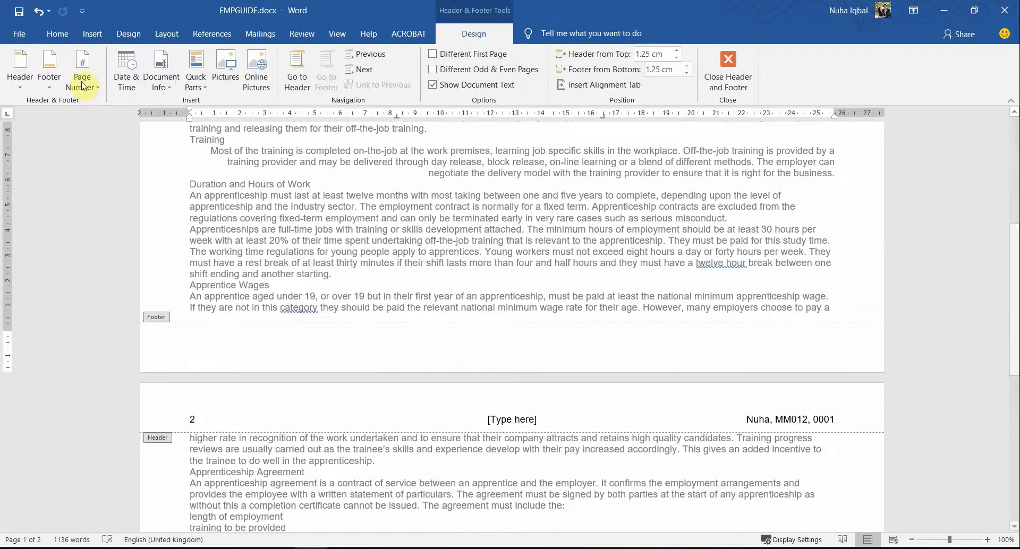
left_click(50, 81)
left_click(104, 209)
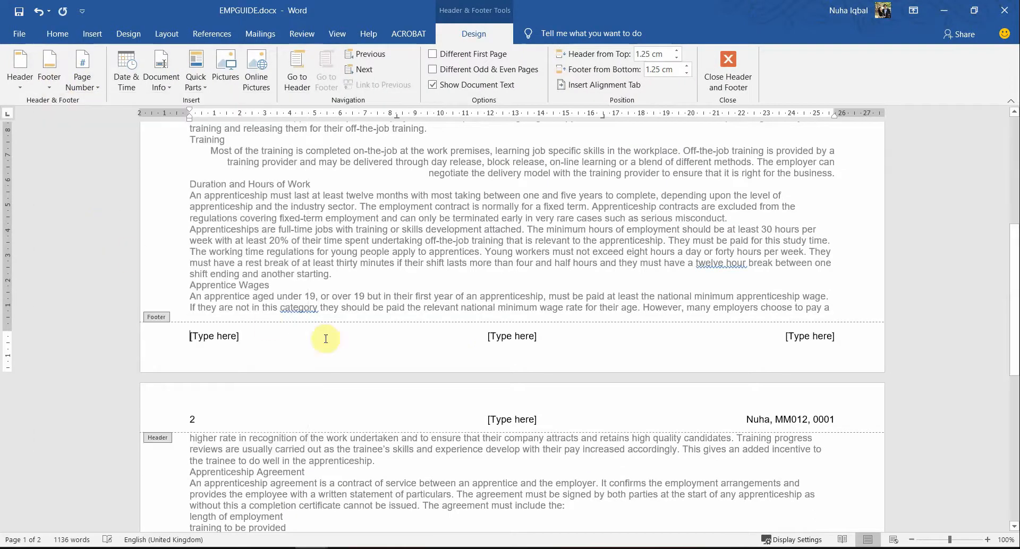
key("alt+Tab")
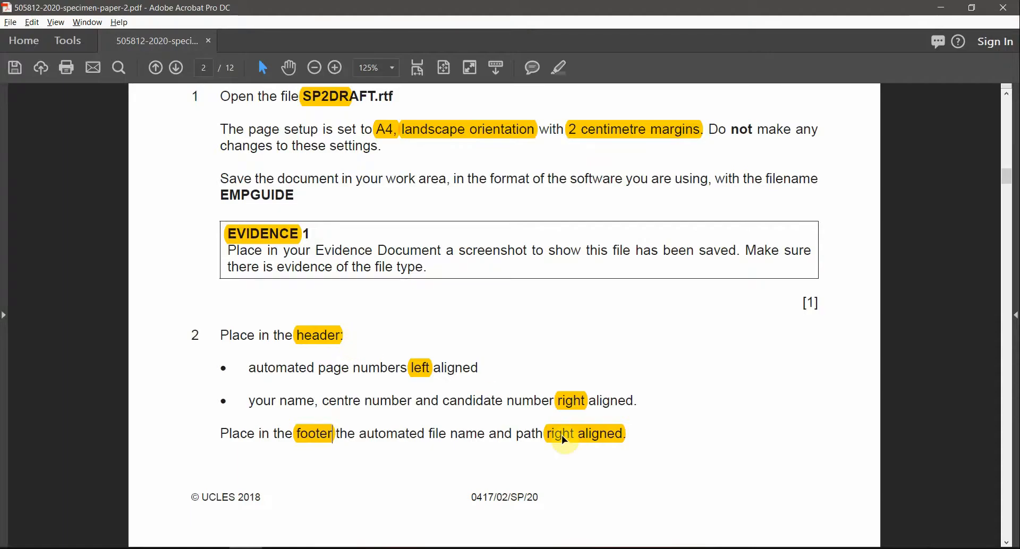
key("alt+Tab")
Step: Insert the FileName field with path into the right-hand footer placeholder
left_click(826, 339)
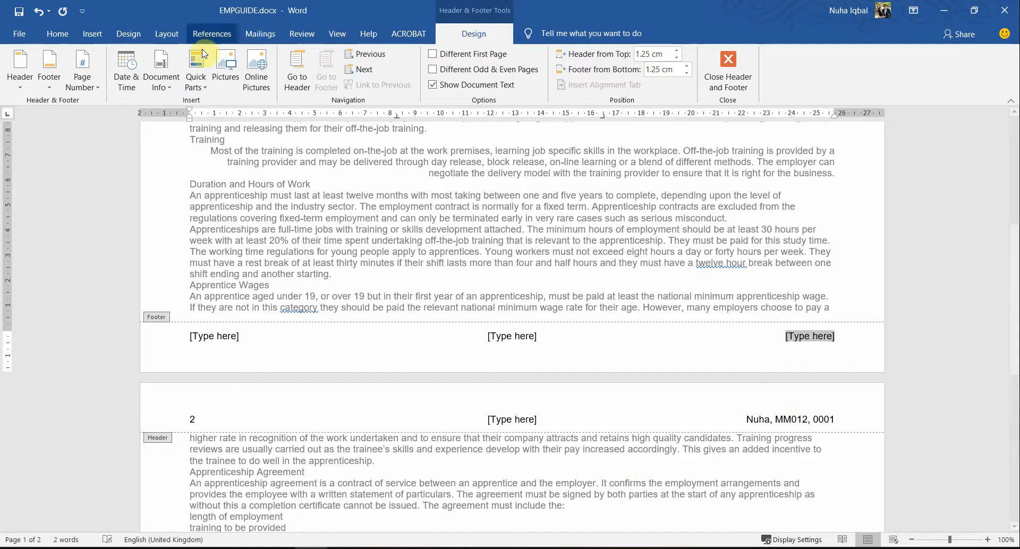
left_click(199, 94)
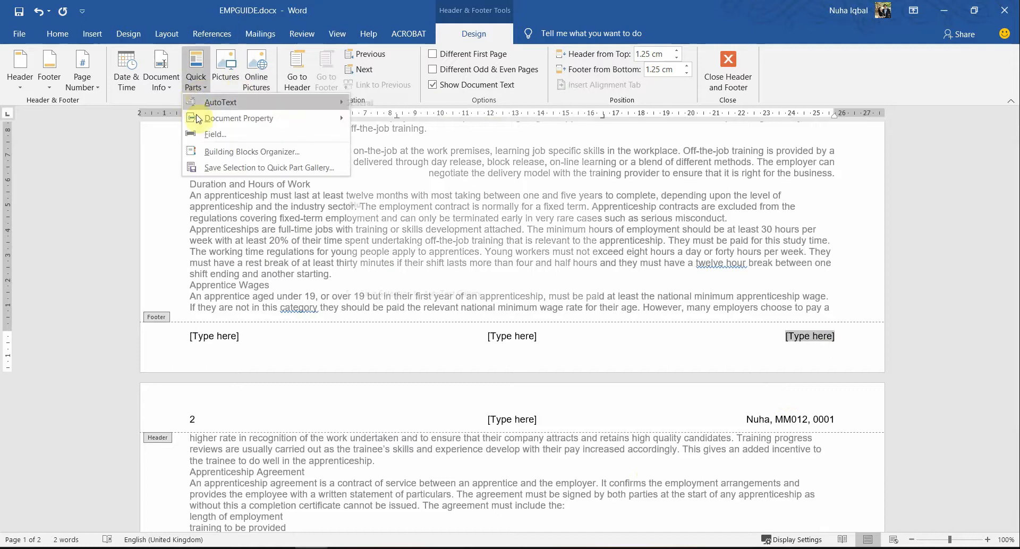
left_click(206, 132)
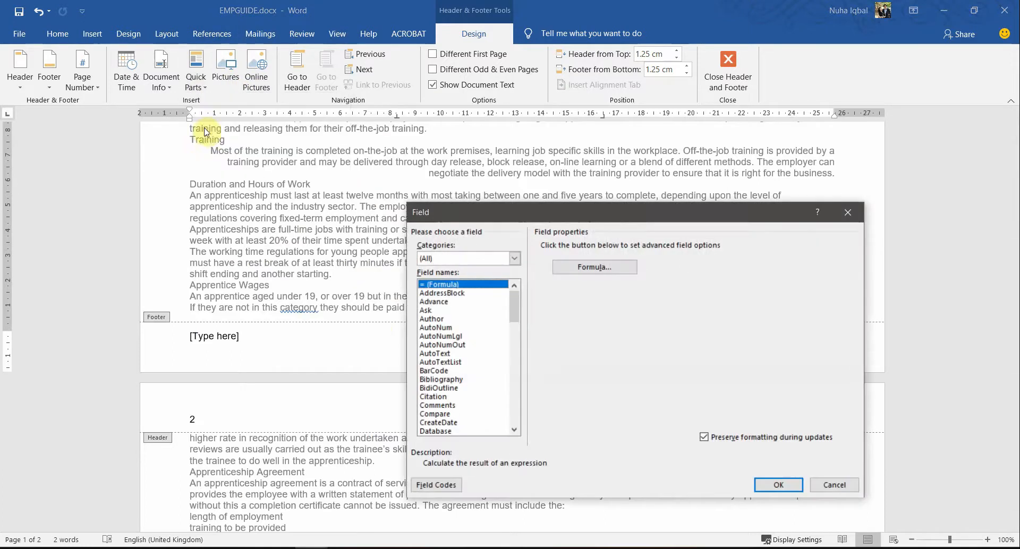
left_click(485, 388)
key("f")
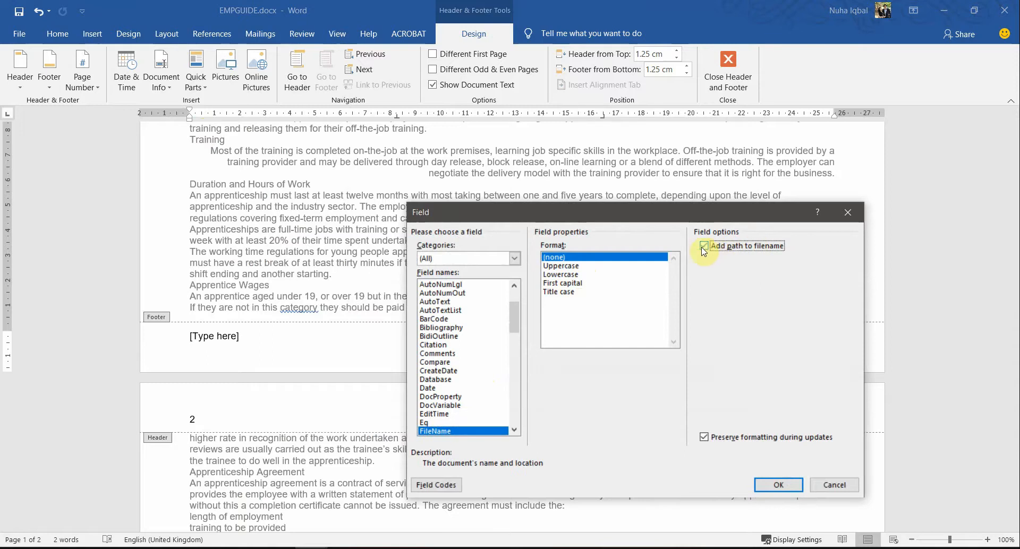
left_click(778, 485)
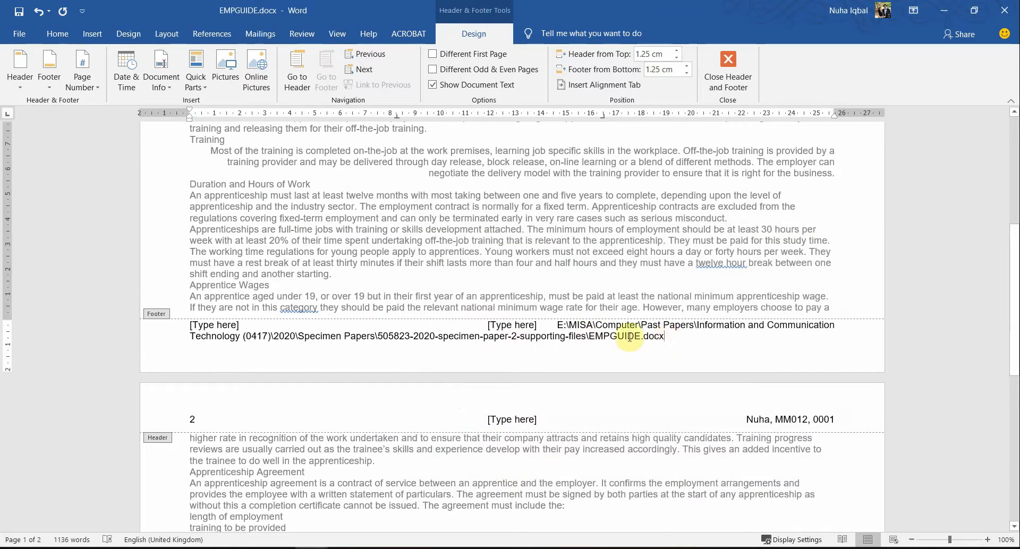
Step: Right-align the file path in the footer and close footer editing
left_click(614, 327)
left_click(431, 335)
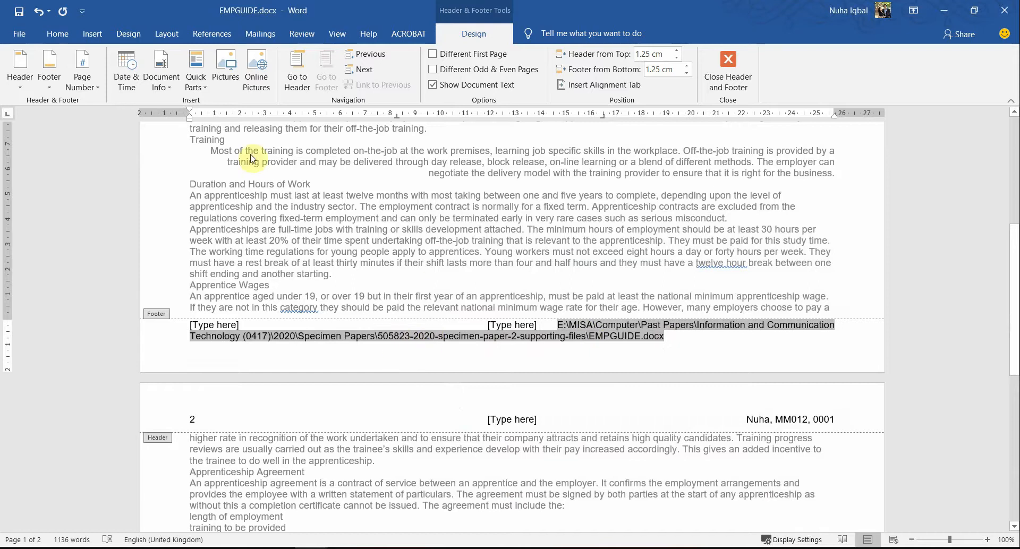
left_click(66, 34)
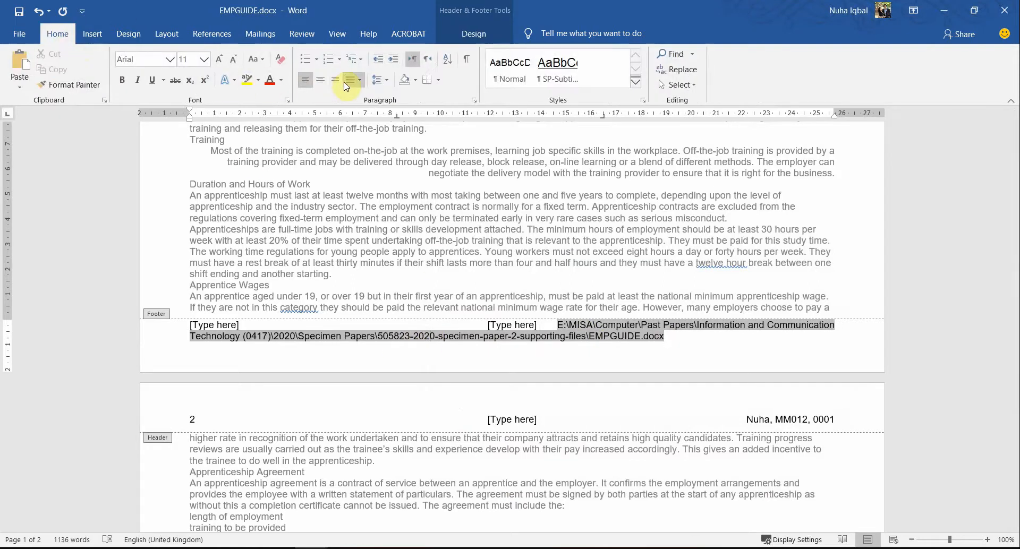
left_click(334, 81)
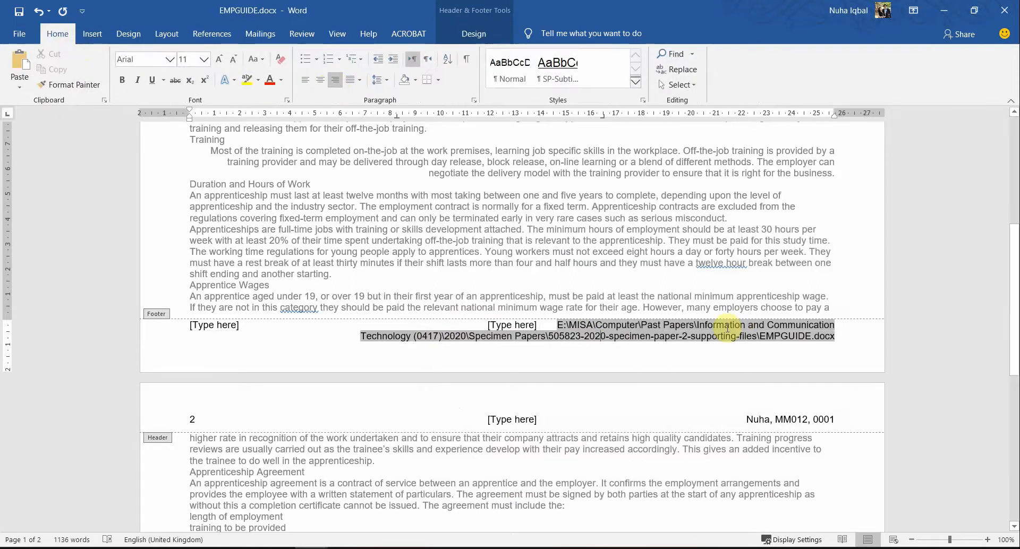
double_click(596, 263)
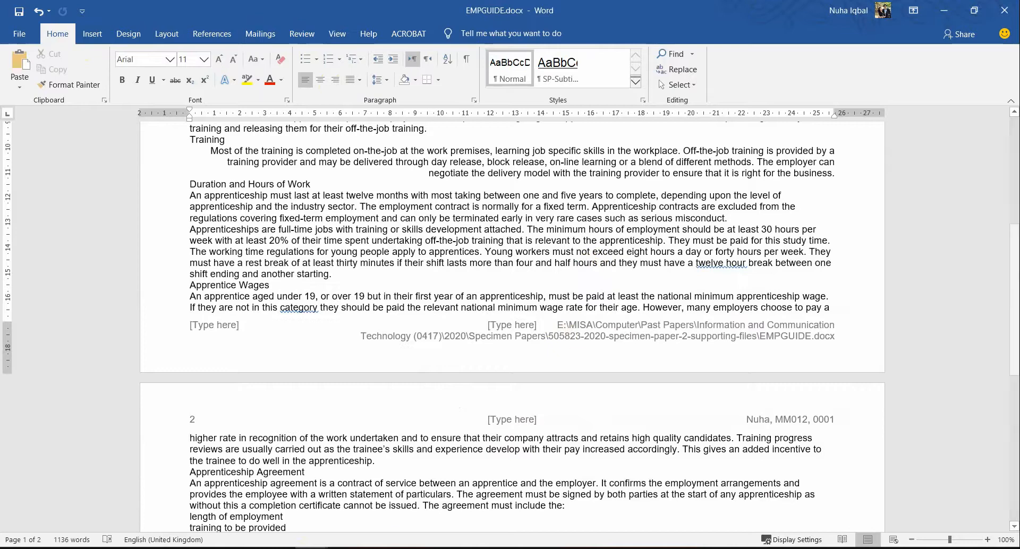
left_click(320, 547)
scroll(445, 433, "down", 7)
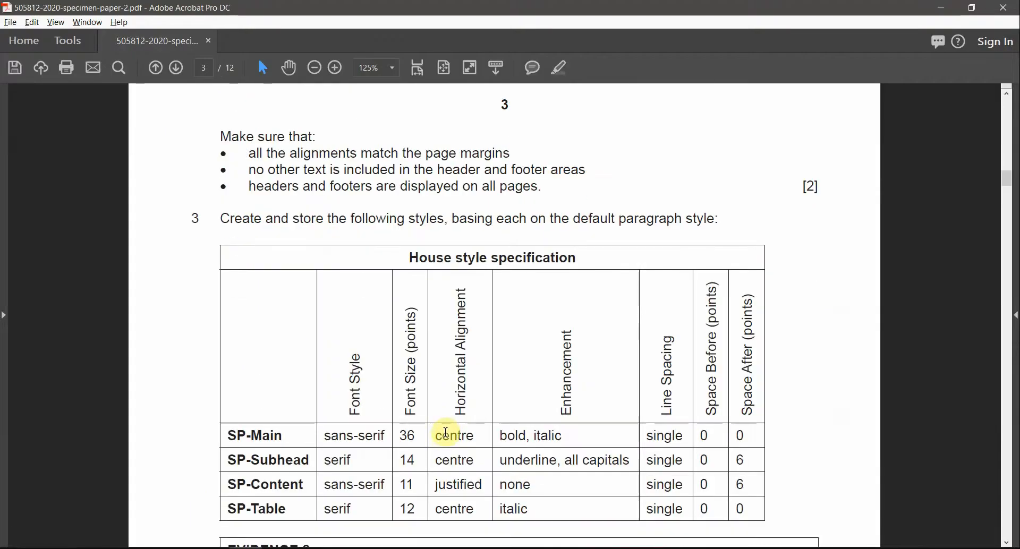
Step: Delete the centre and left [Type here] placeholders from the footer
scroll(445, 433, "up", 7)
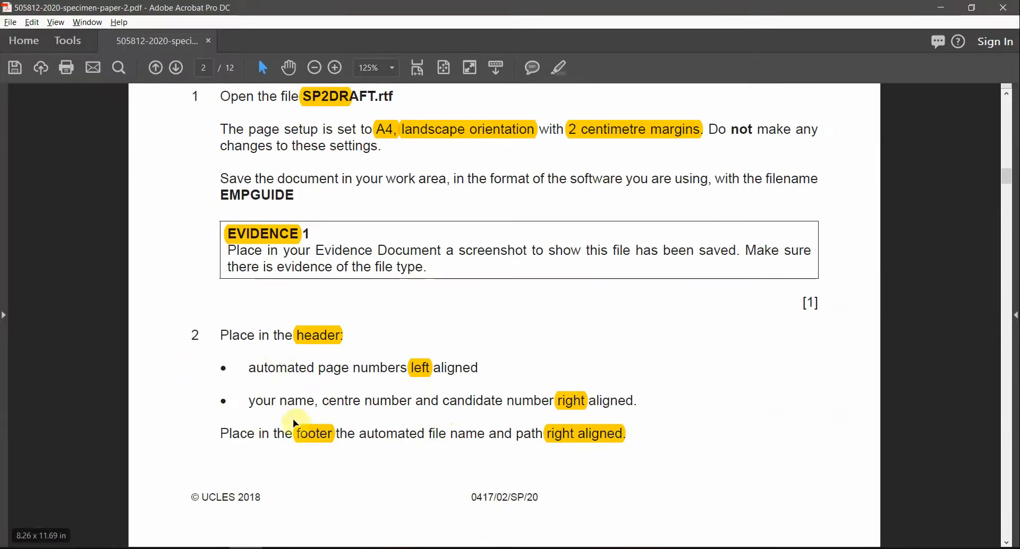
key("alt+Tab")
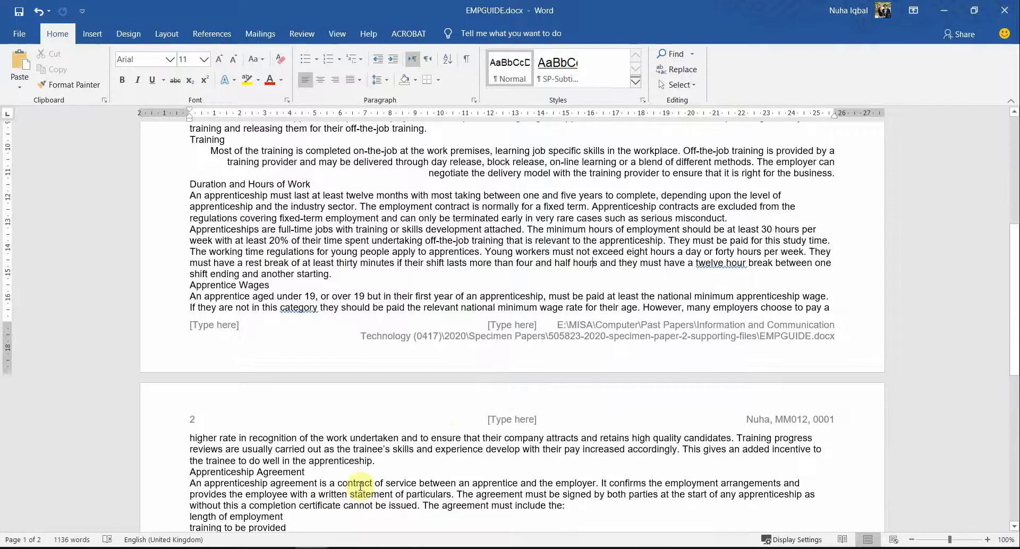
double_click(518, 337)
left_click(515, 326)
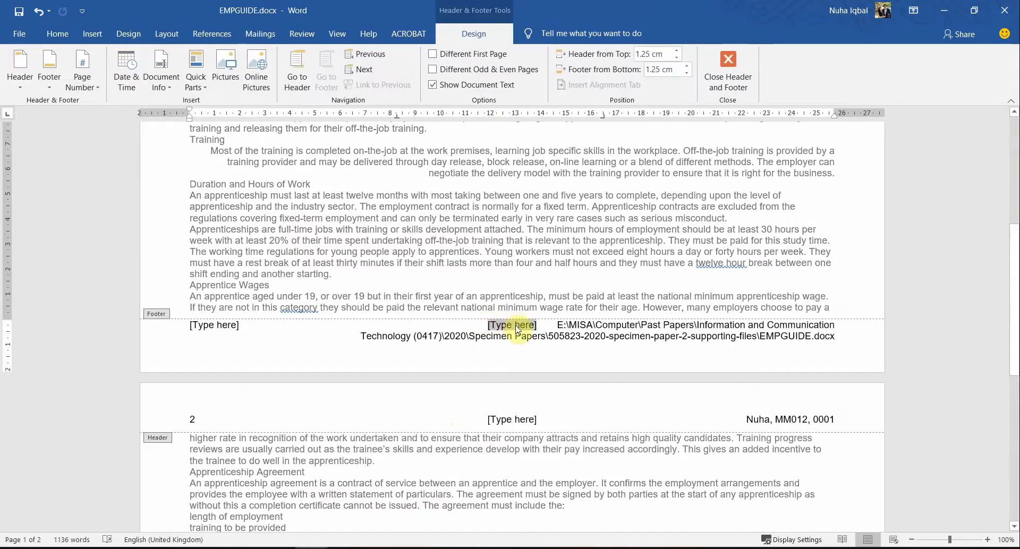
key("Delete")
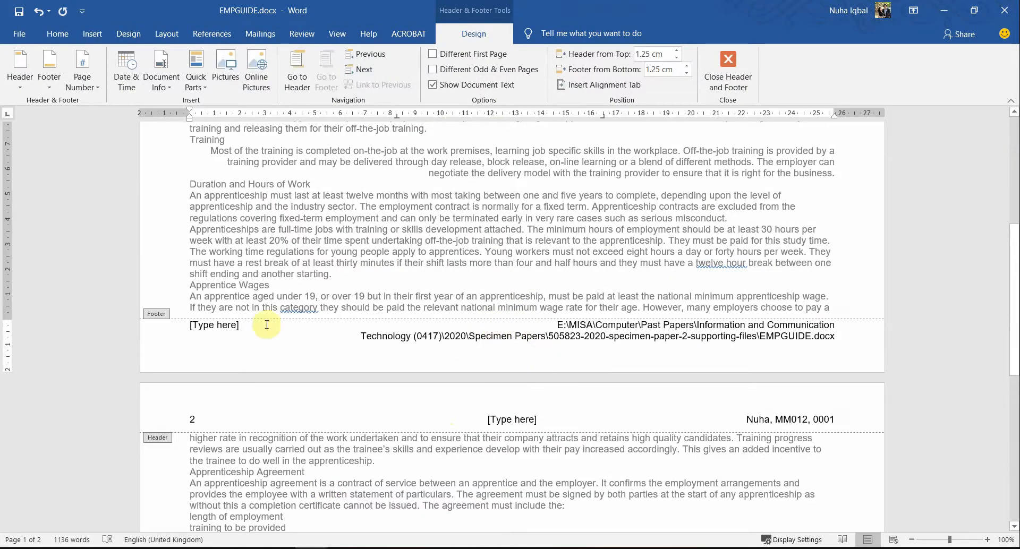
left_click(212, 327)
key("Delete")
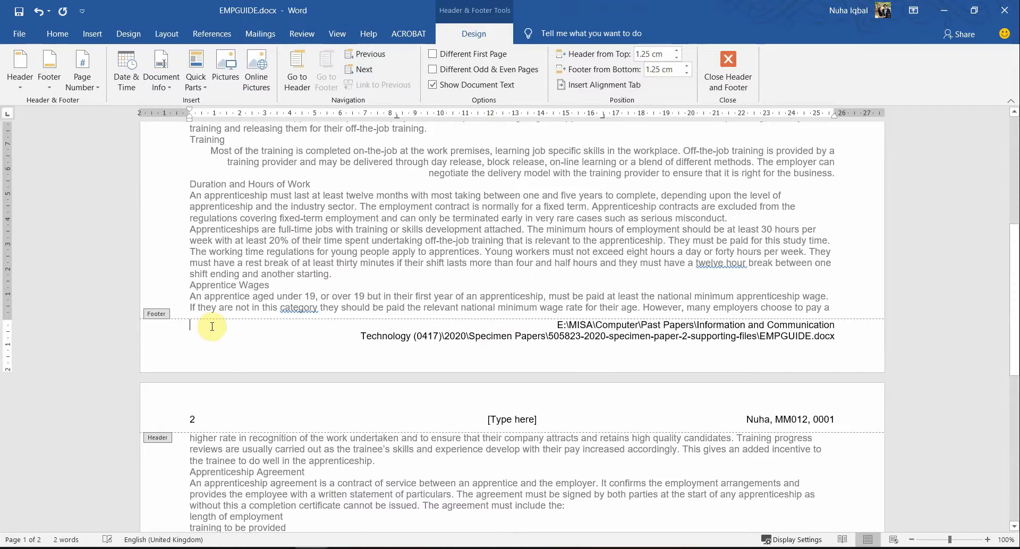
left_click(727, 72)
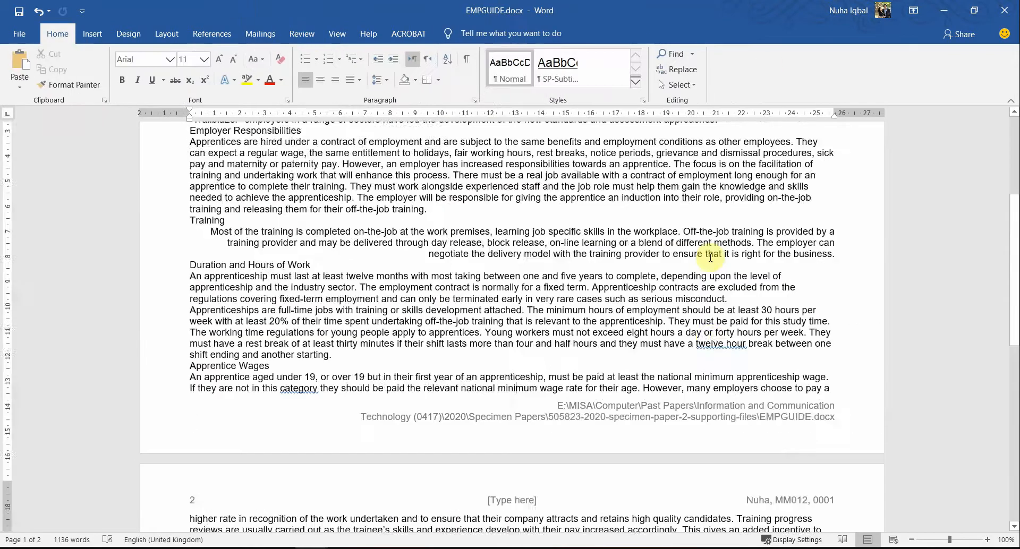
Step: Clear the centre [Type here] placeholder from the header and close header editing
scroll(710, 263, "up", 5)
double_click(518, 168)
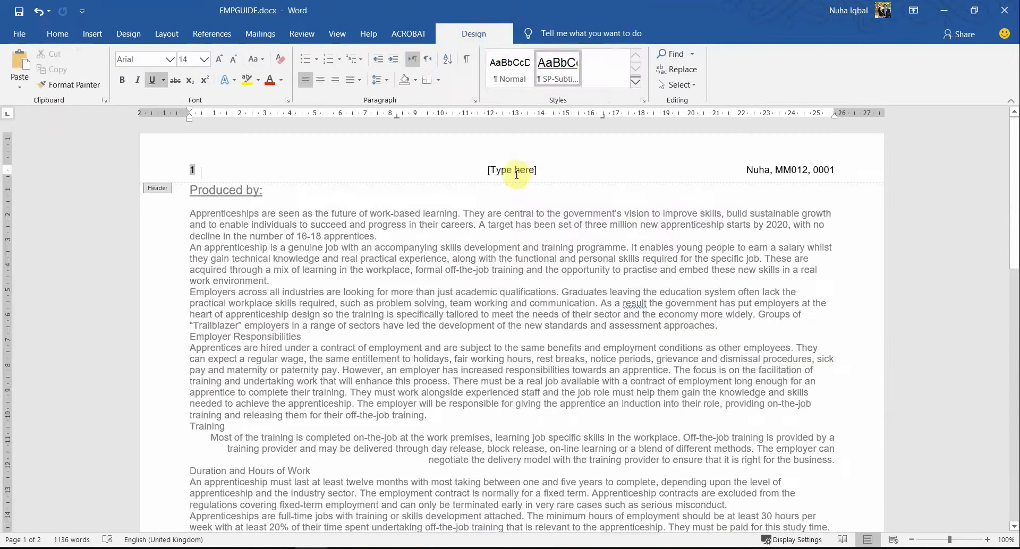
left_click(518, 170)
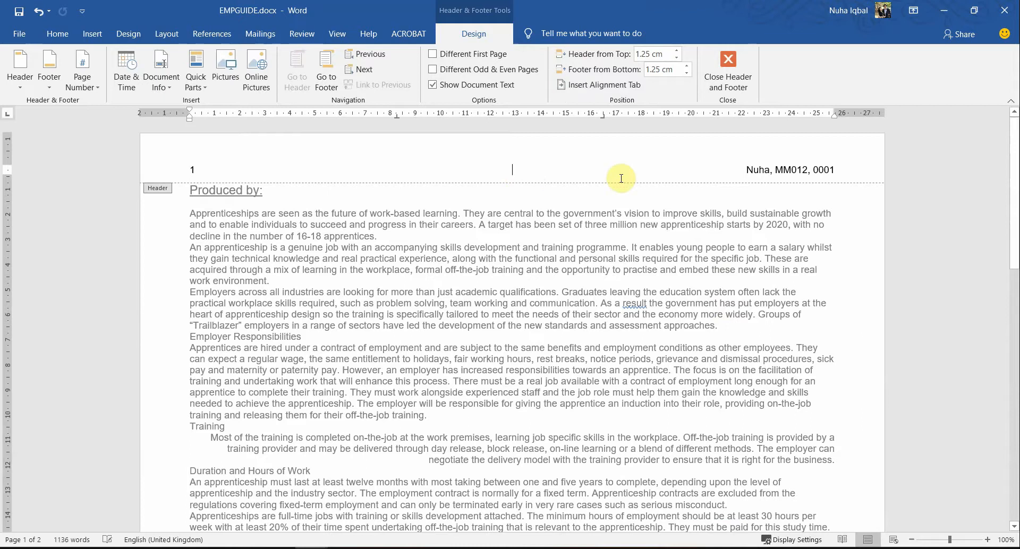
left_click(728, 71)
scroll(657, 263, "down", 3)
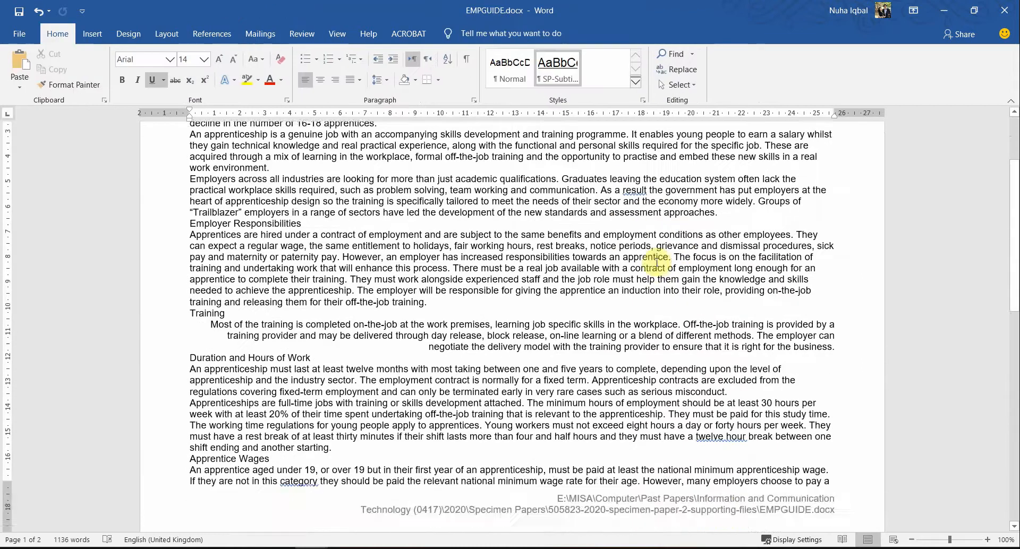
scroll(657, 263, "up", 3)
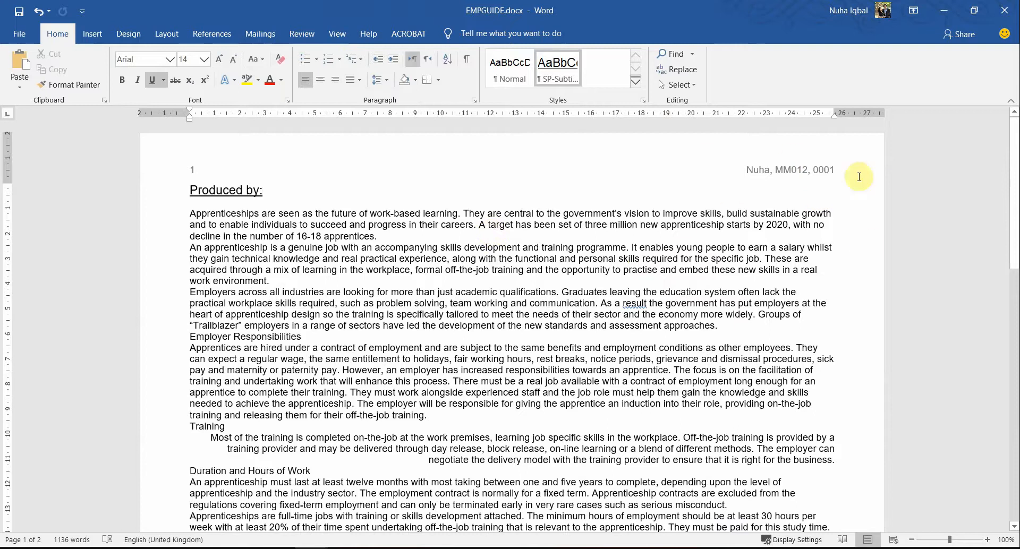
scroll(865, 350, "down", 9)
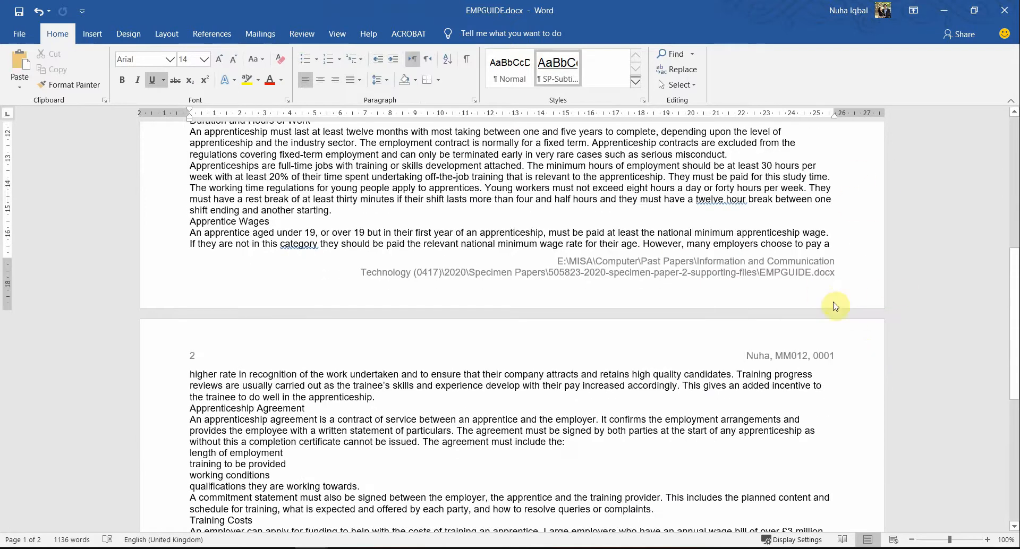
scroll(835, 306, "up", 9)
scroll(831, 306, "down", 8)
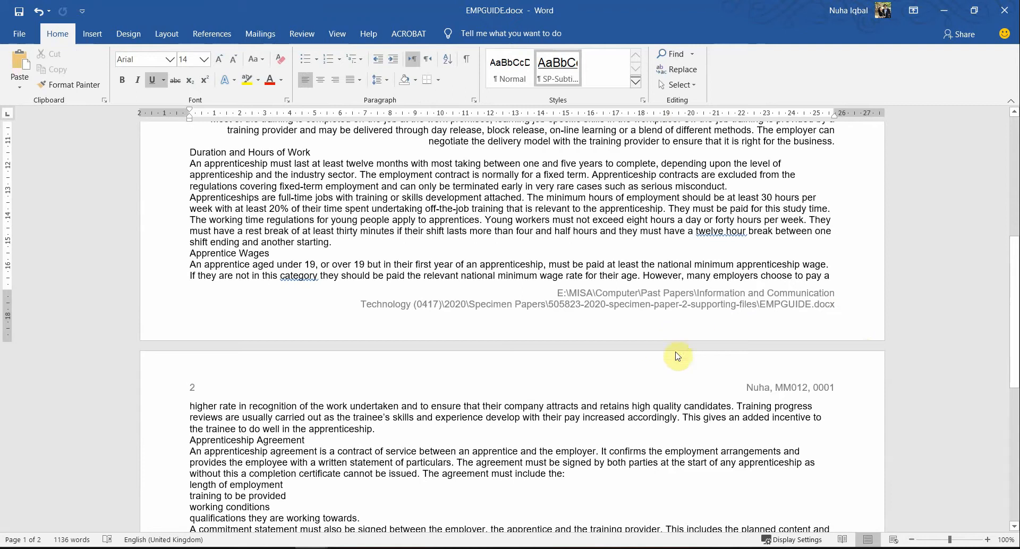
Step: Read the page 3 margin alignment and no-other-text requirements in the specimen paper
key("alt+Tab")
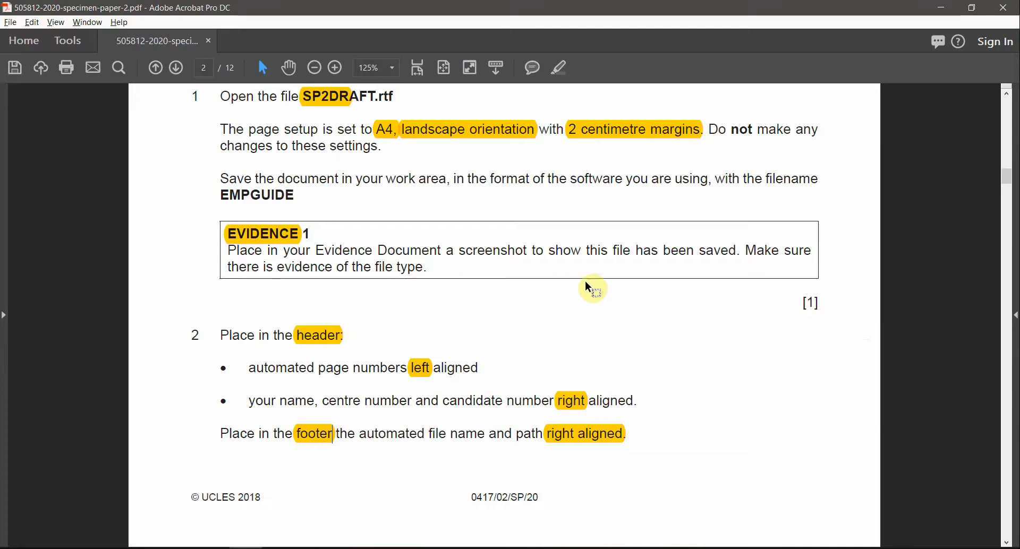
scroll(585, 285, "down", 3)
scroll(215, 158, "down", 1)
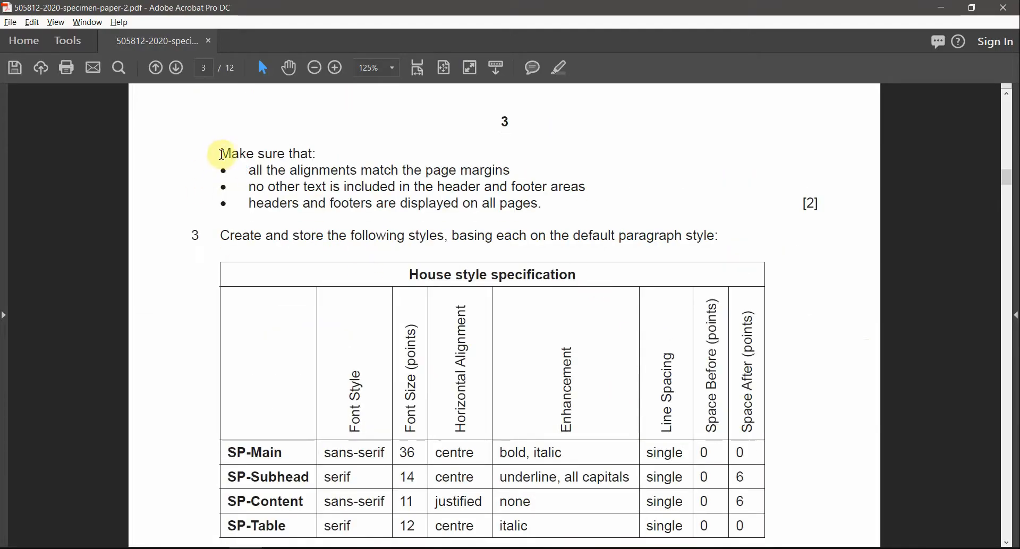
left_click_drag(250, 170, 511, 171)
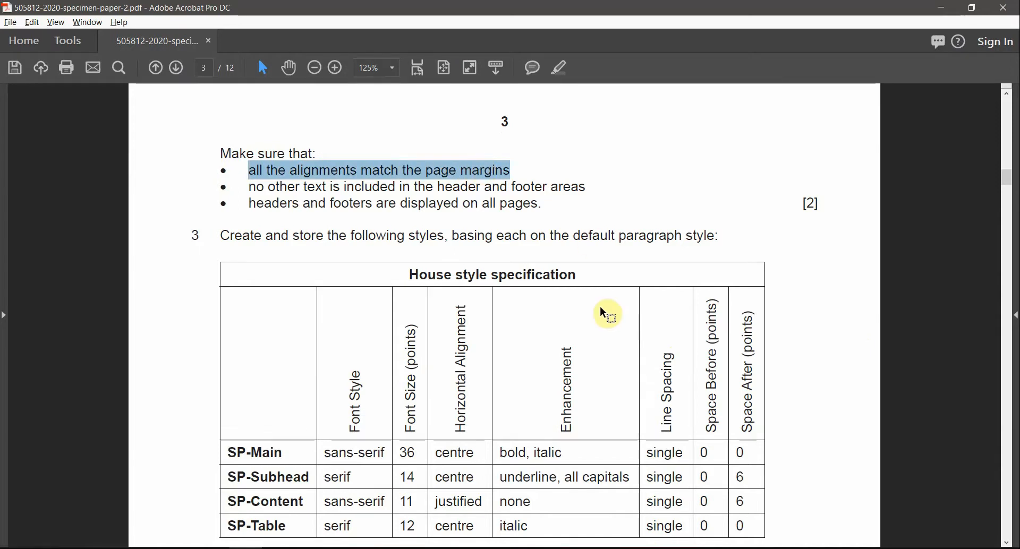
key("alt+Tab")
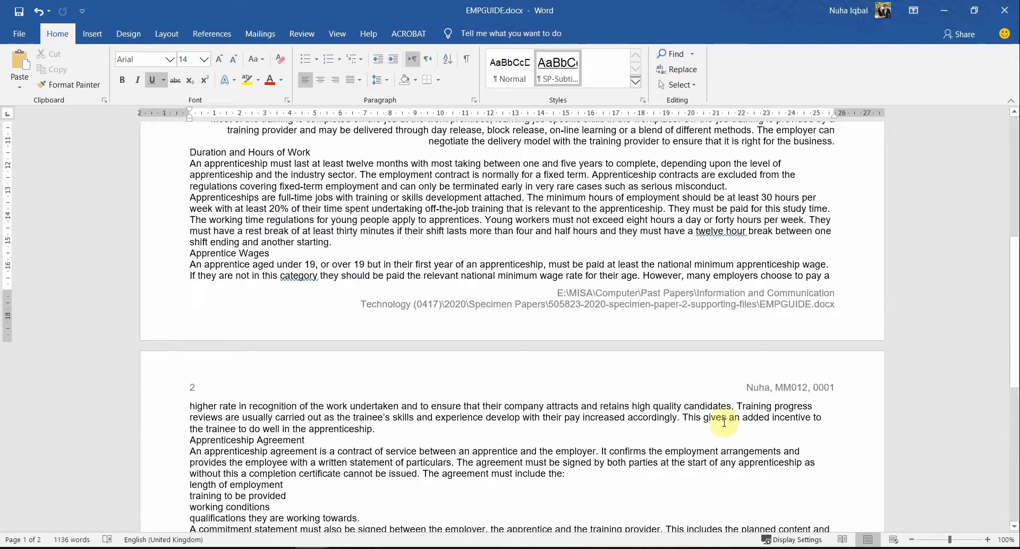
key("alt+Tab")
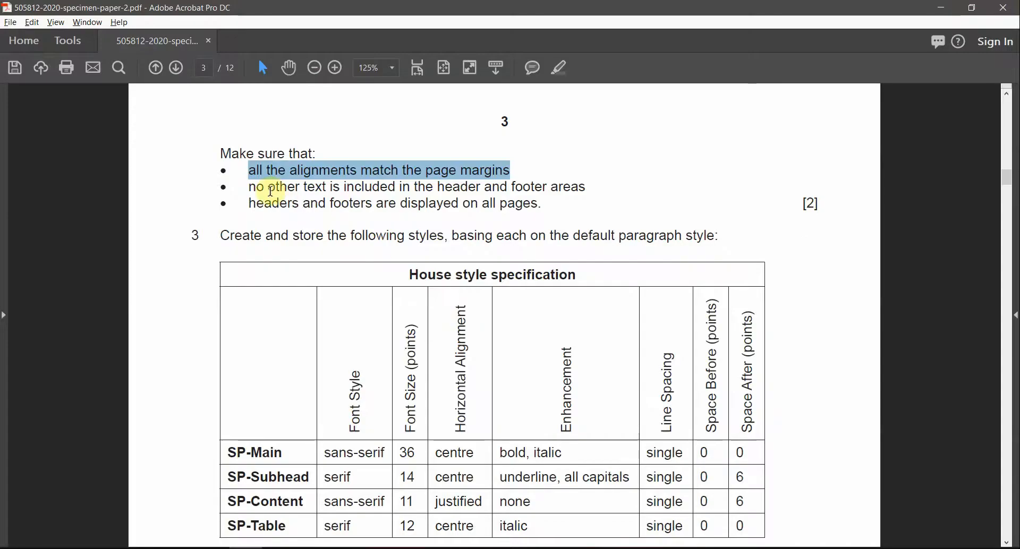
left_click_drag(255, 186, 533, 189)
key("alt+Tab")
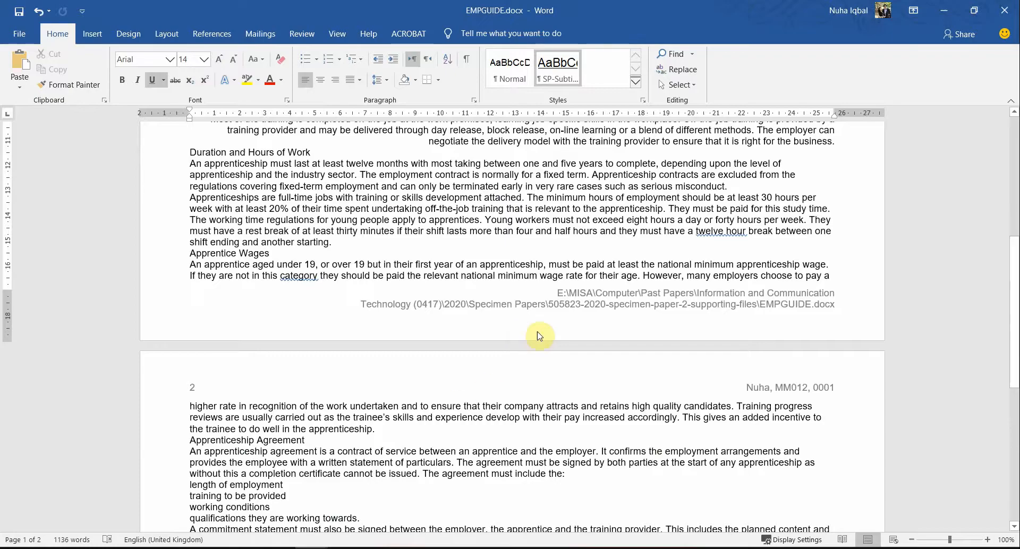
scroll(446, 324, "up", 5)
scroll(443, 322, "up", 3)
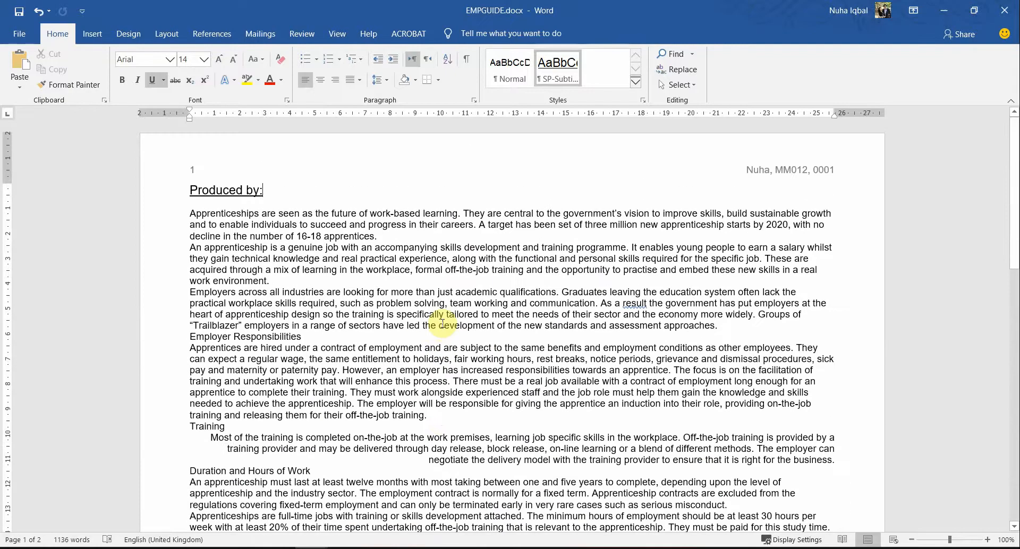
Step: Check the headers-on-all-pages requirement and the question 3 instruction
key("alt+Tab")
left_click_drag(251, 203, 523, 228)
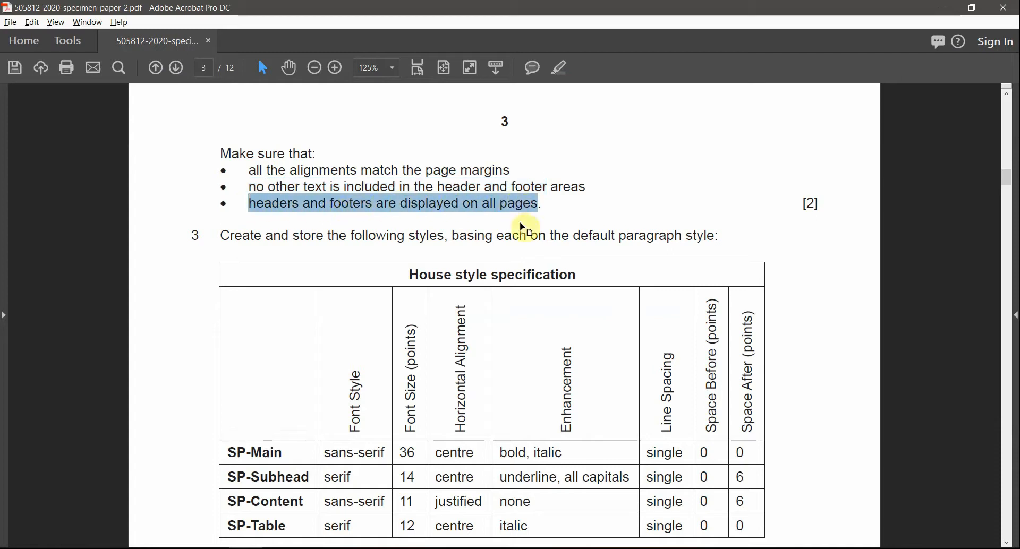
key("alt+Tab")
scroll(523, 245, "down", 15)
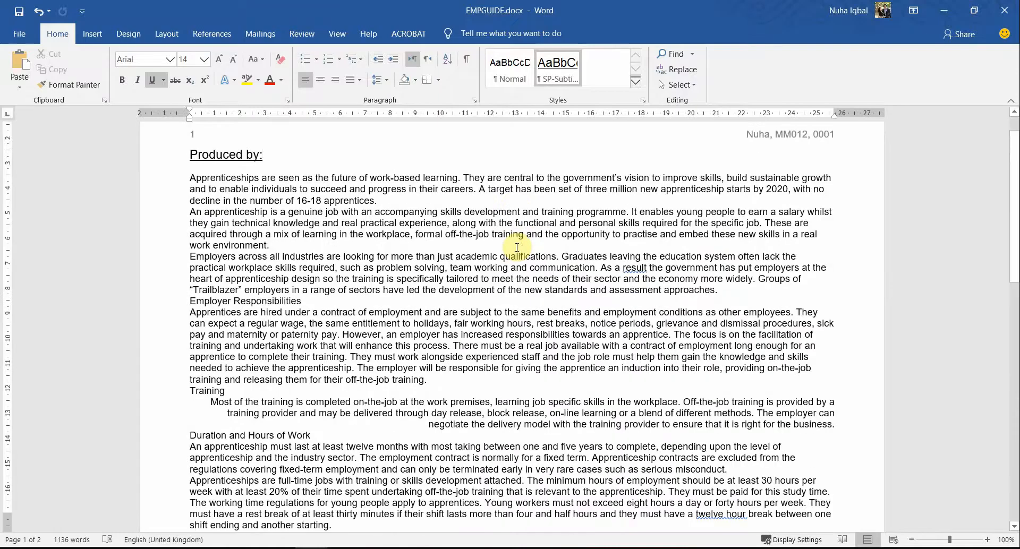
scroll(523, 245, "down", 5)
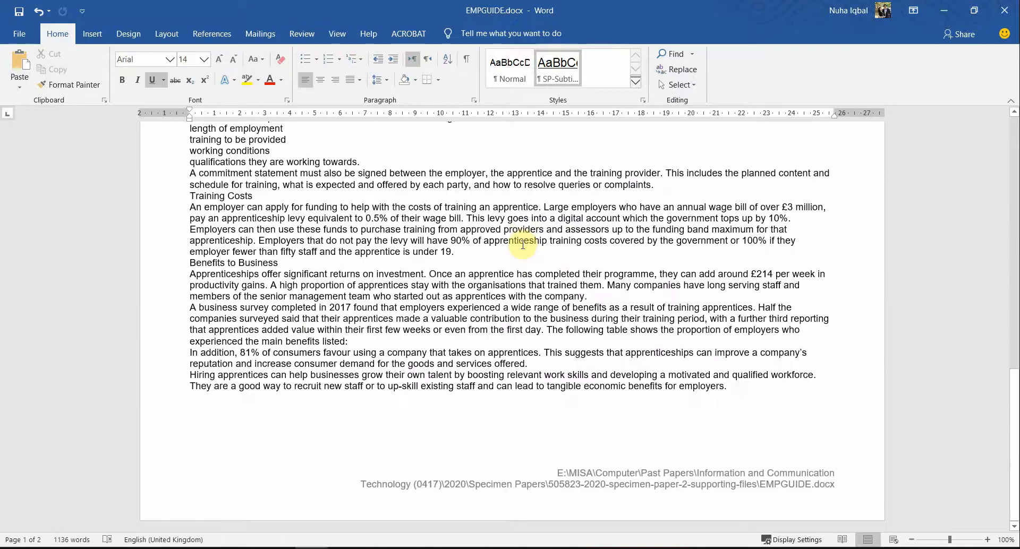
key("alt+Tab")
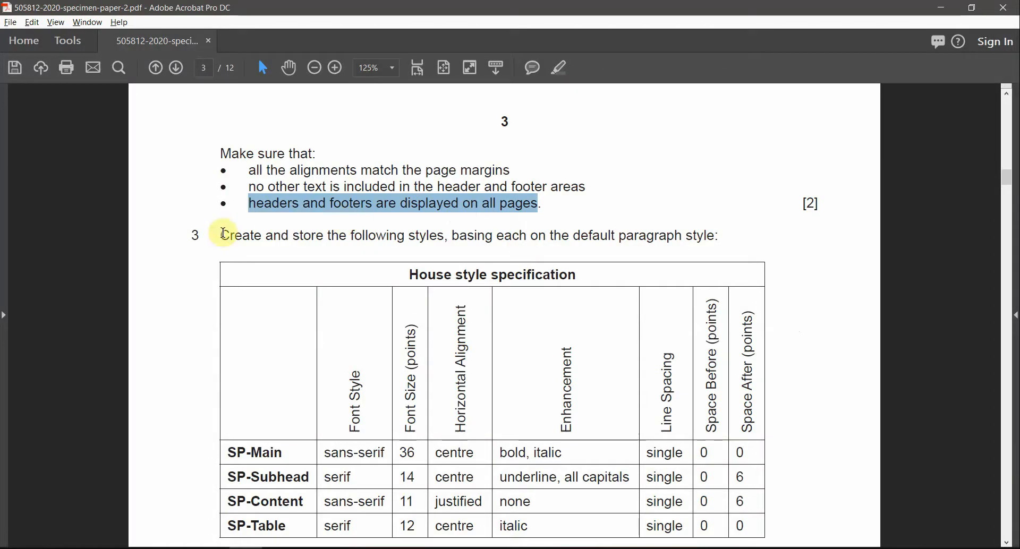
left_click_drag(223, 234, 693, 242)
left_click(618, 281)
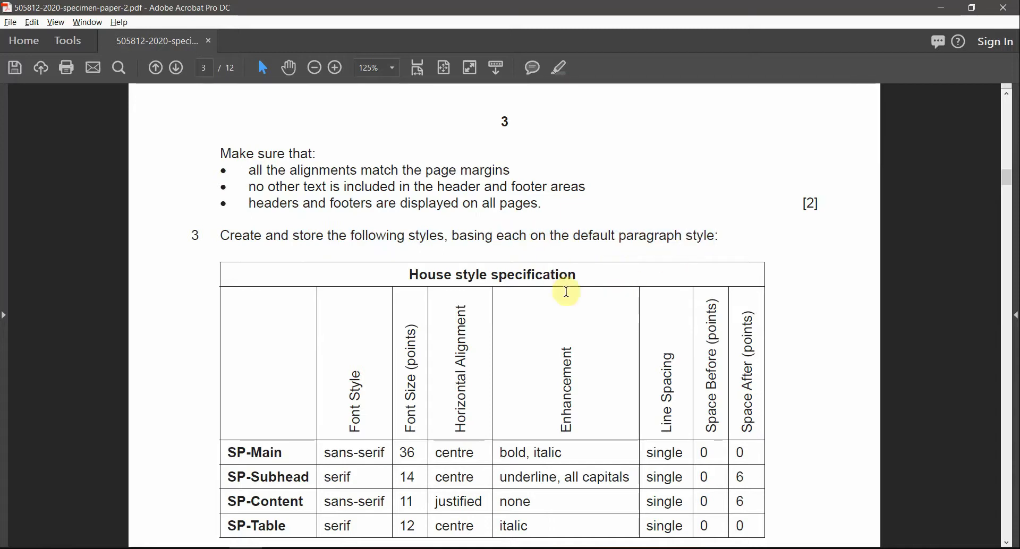
Step: Read the house style table rows, then return to the EMPGUIDE document
scroll(566, 292, "down", 4)
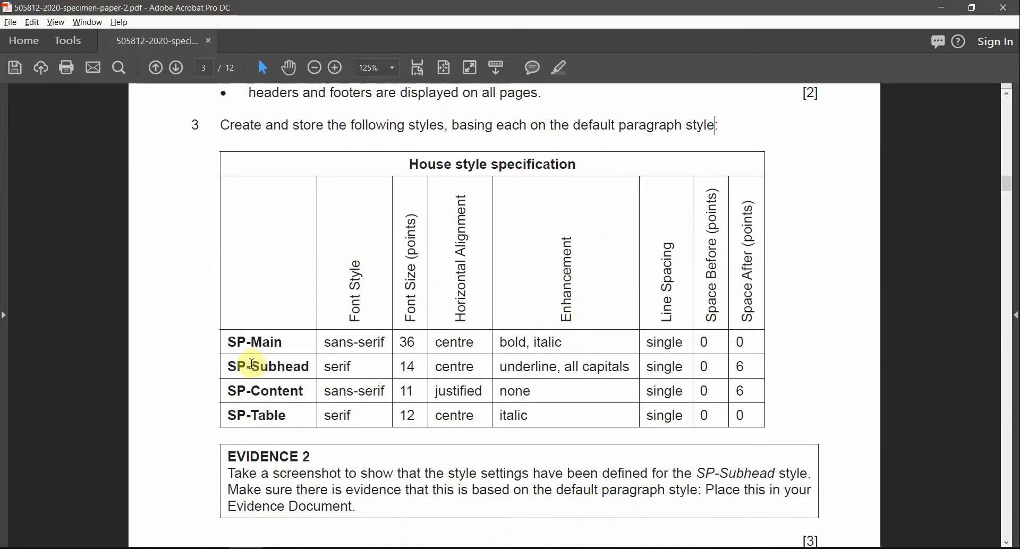
left_click_drag(233, 342, 281, 414)
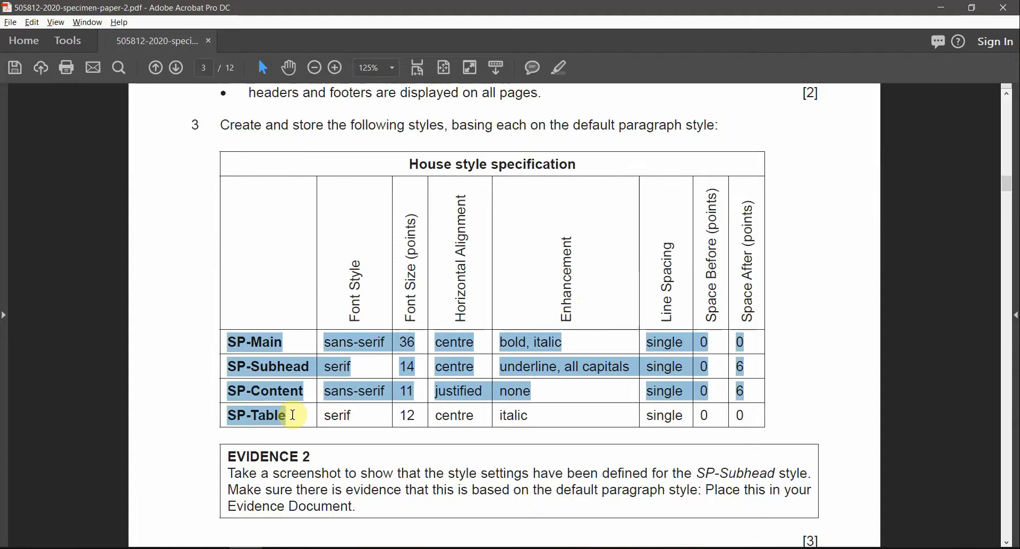
left_click(289, 415)
scroll(279, 432, "down", 2)
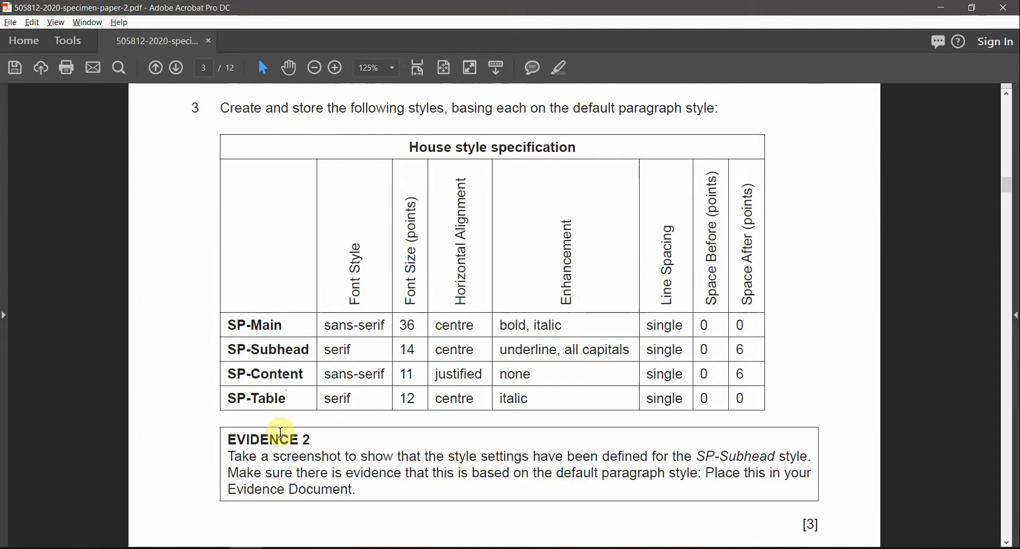
scroll(278, 432, "down", 2)
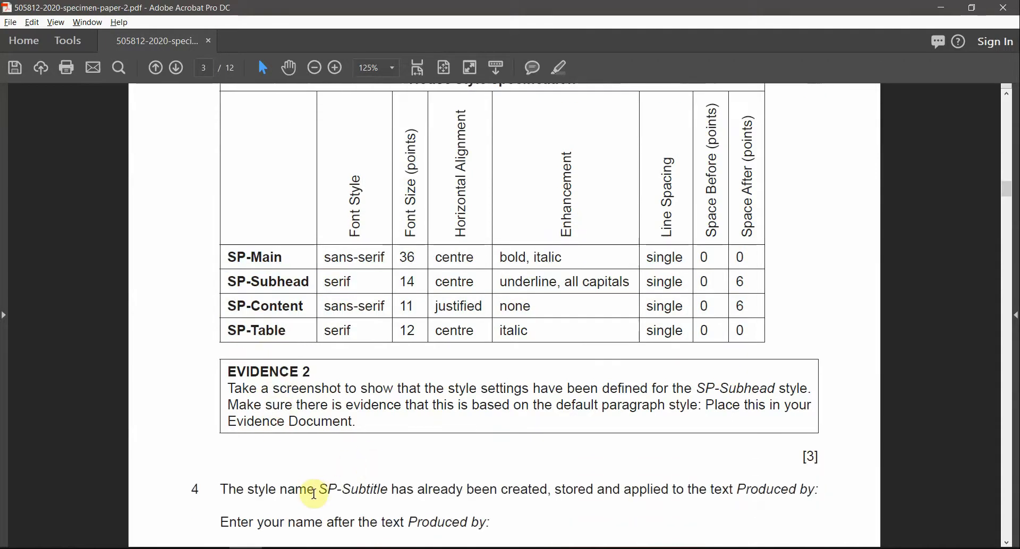
left_click_drag(319, 489, 391, 490)
scroll(417, 341, "up", 2)
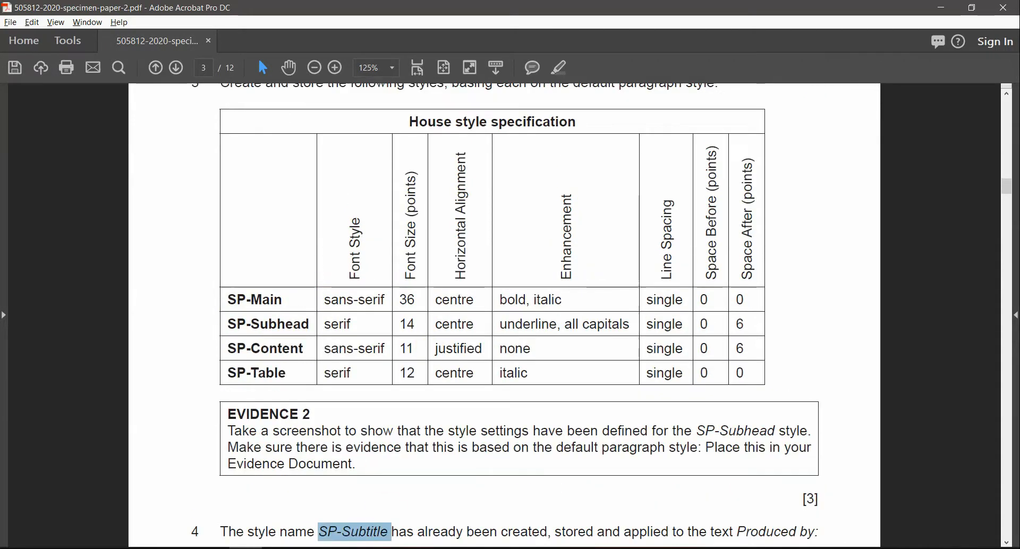
left_click(382, 526)
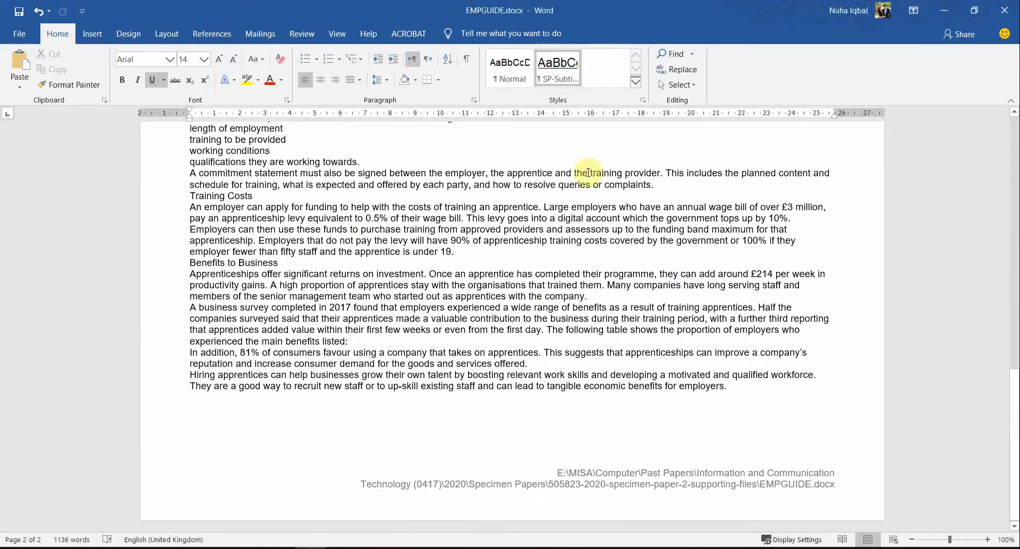
Step: Open the Styles pane and float it beside the page, listing Normal and SP-Subtitle
left_click(635, 82)
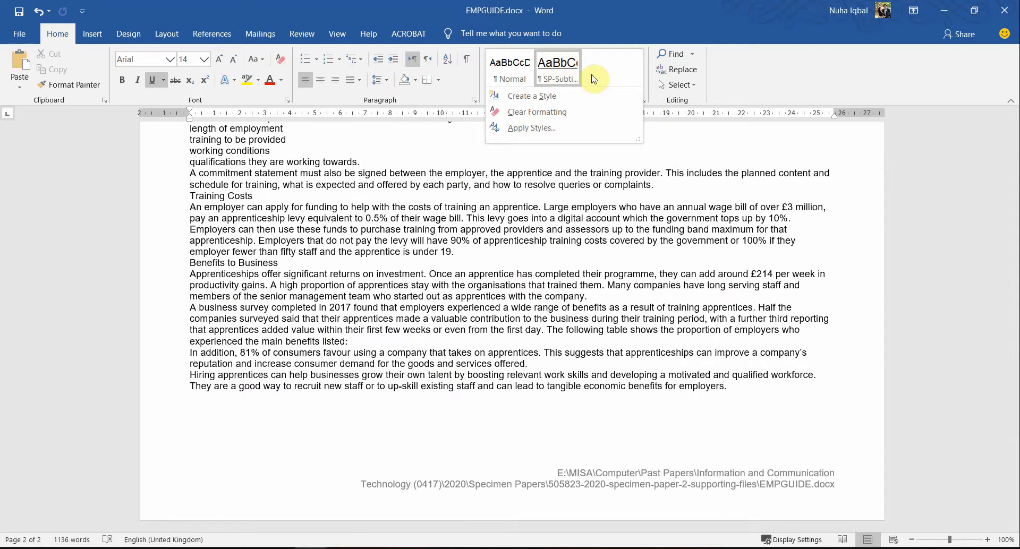
left_click(715, 143)
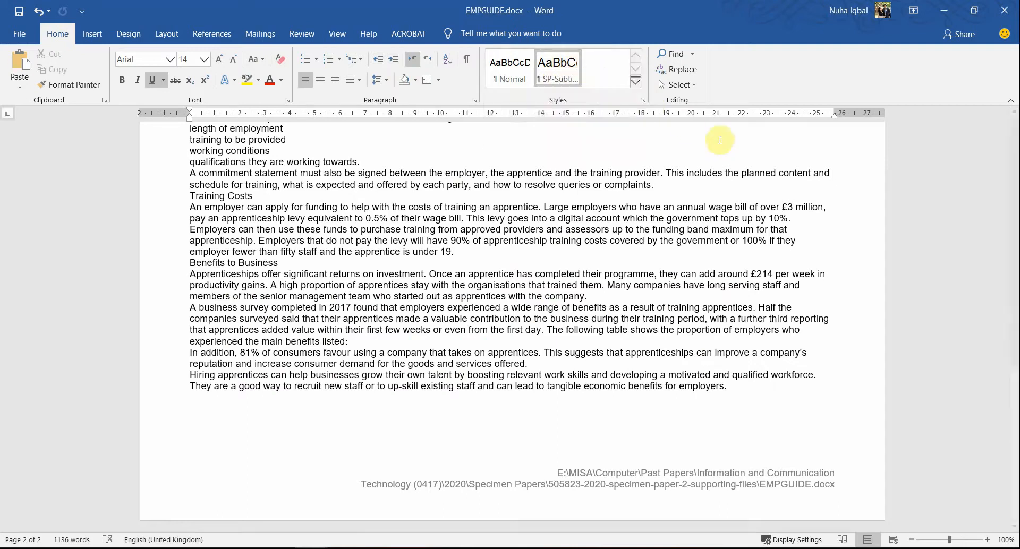
left_click(643, 101)
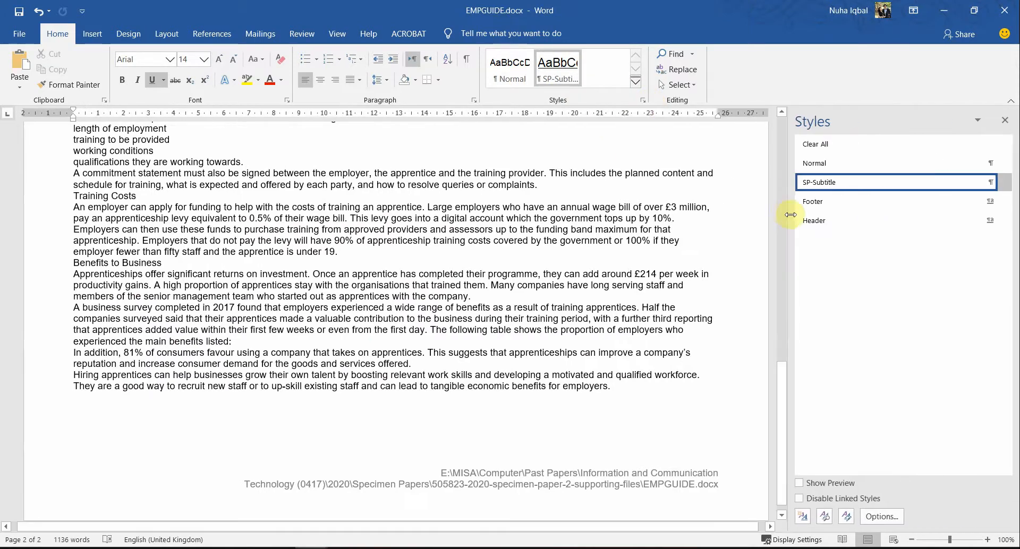
left_click_drag(789, 214, 822, 216)
left_click_drag(893, 120, 1016, 219)
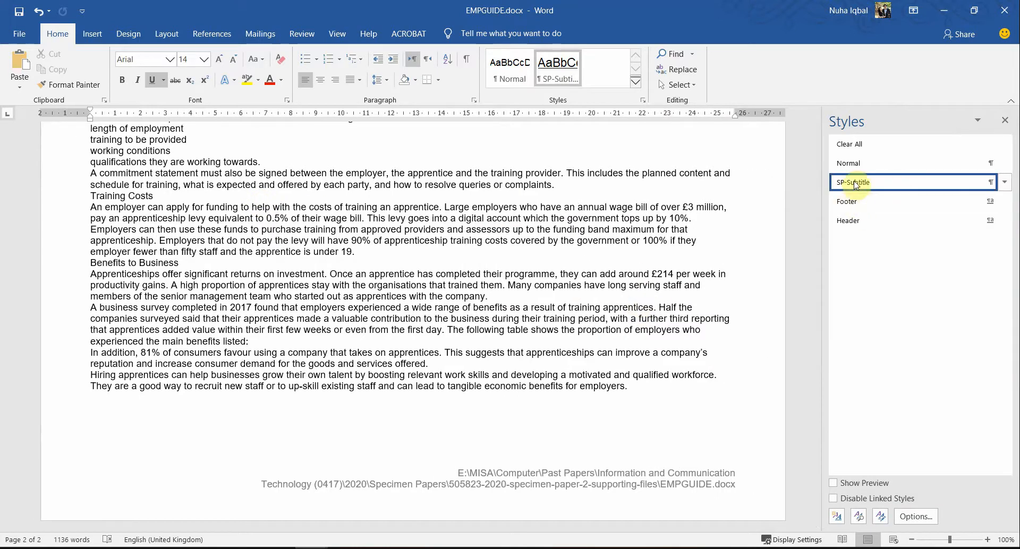
left_click(1005, 183)
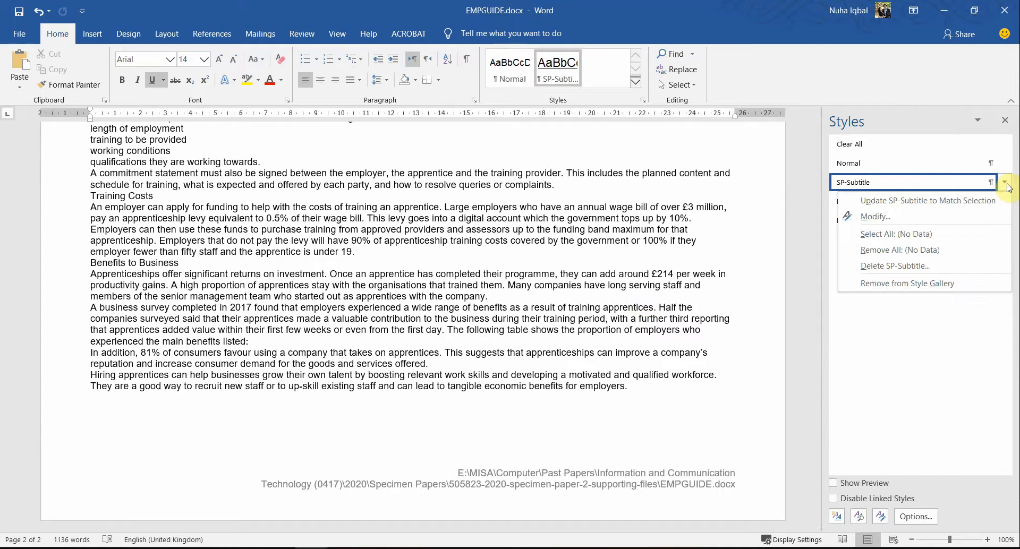
left_click(1008, 187)
Step: Highlight SP-Main in yellow in the PDF's house style table
key("alt+Tab")
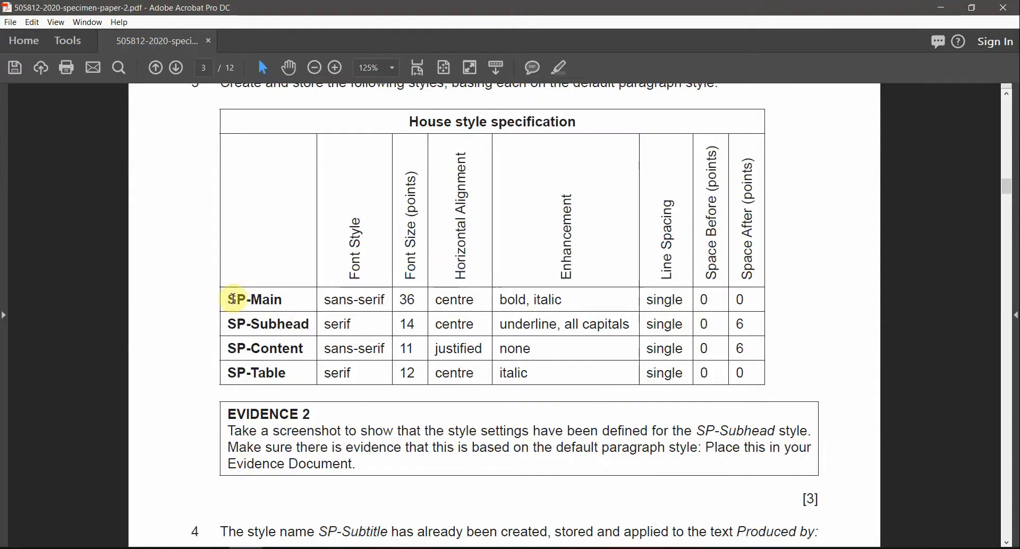
left_click_drag(233, 299, 282, 300)
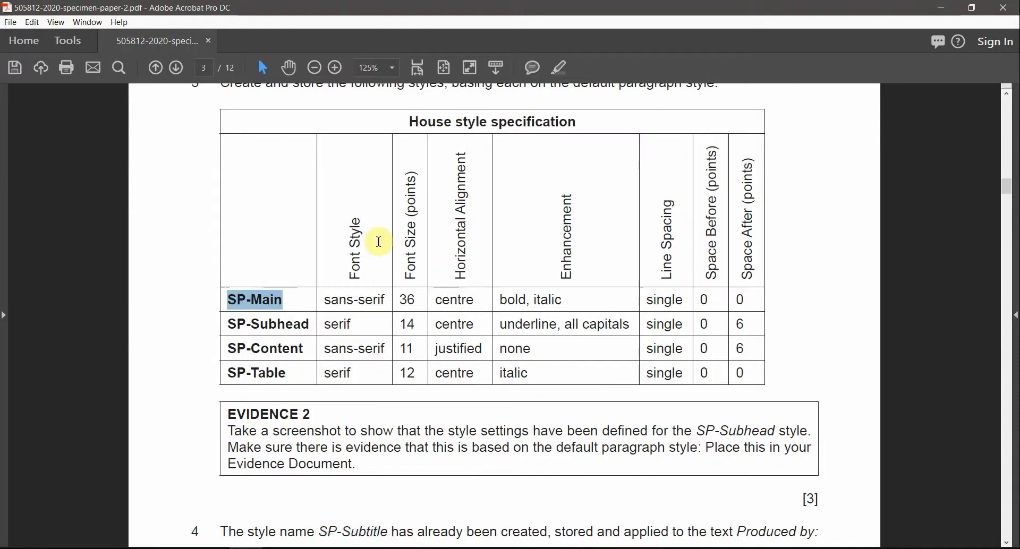
left_click(562, 70)
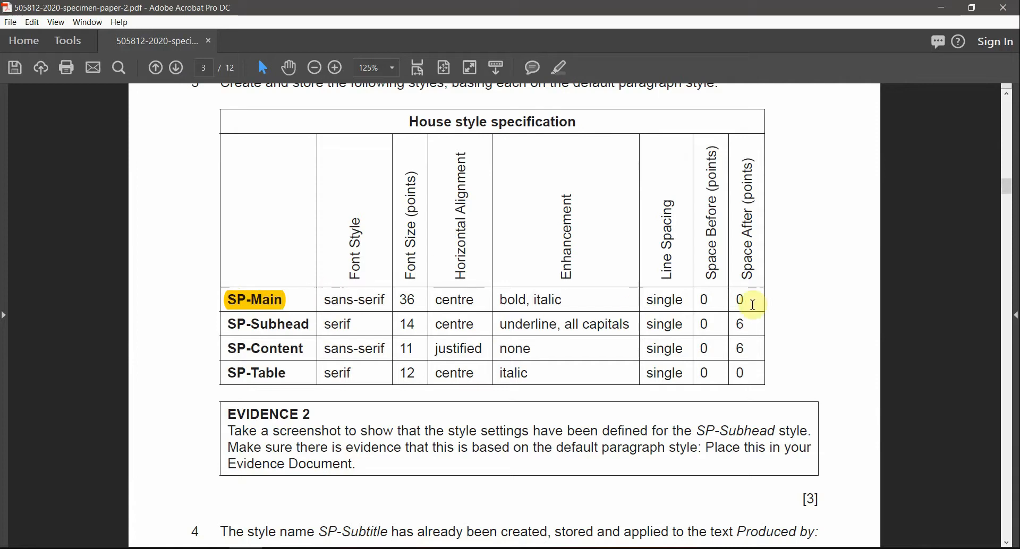
key("alt+Tab")
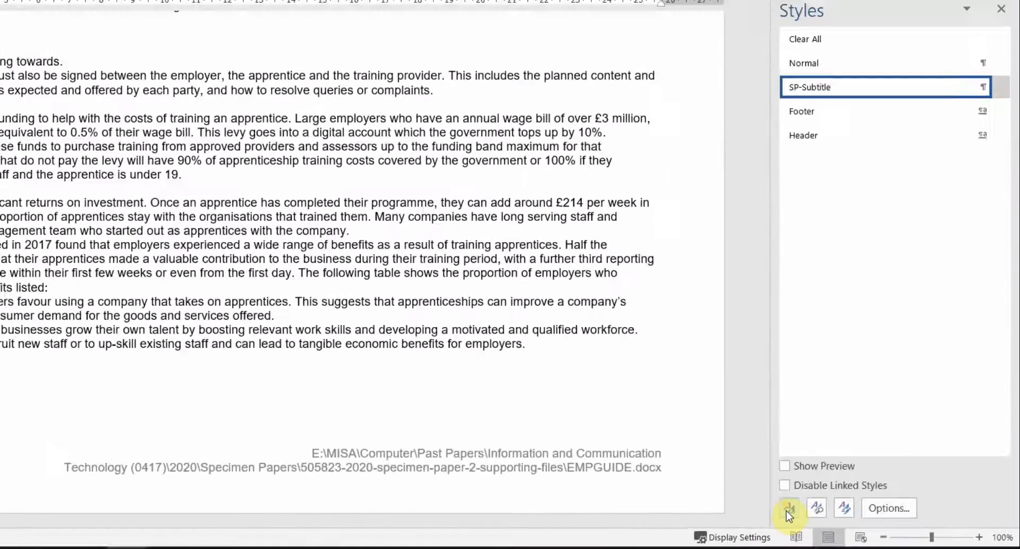
Step: Start a new style named SP-Main based on Normal
left_click(722, 501)
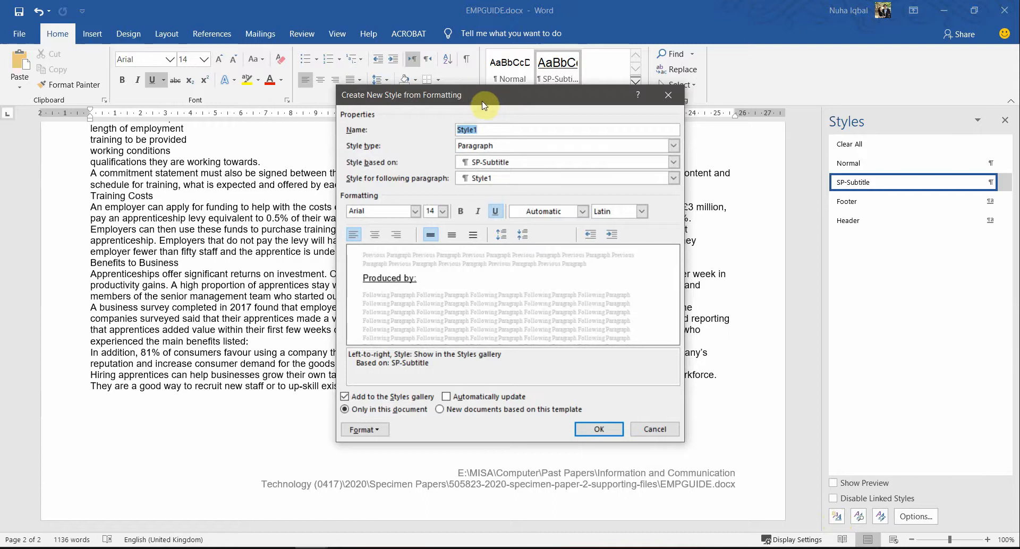
left_click_drag(483, 105, 424, 118)
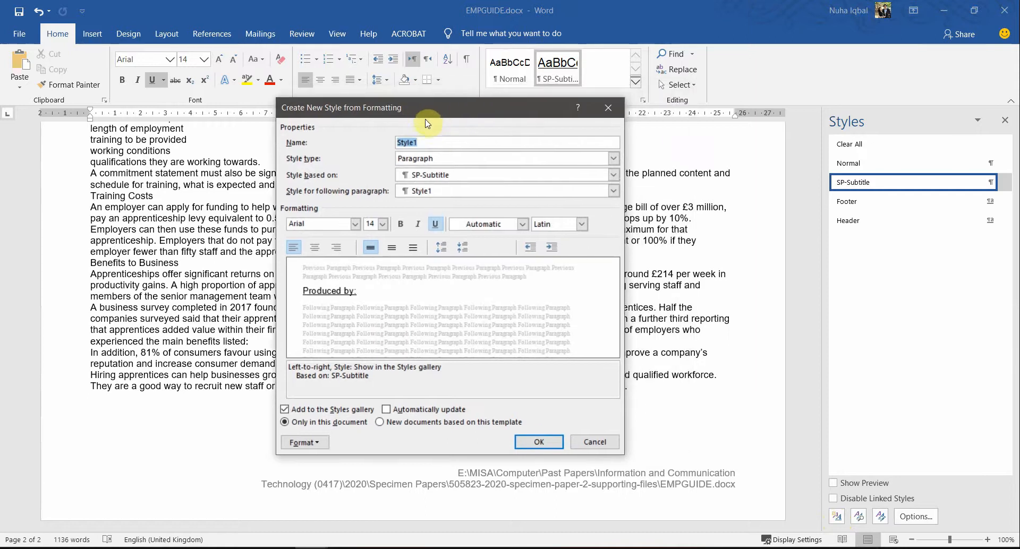
key("alt+Tab")
key("alt+Tab")
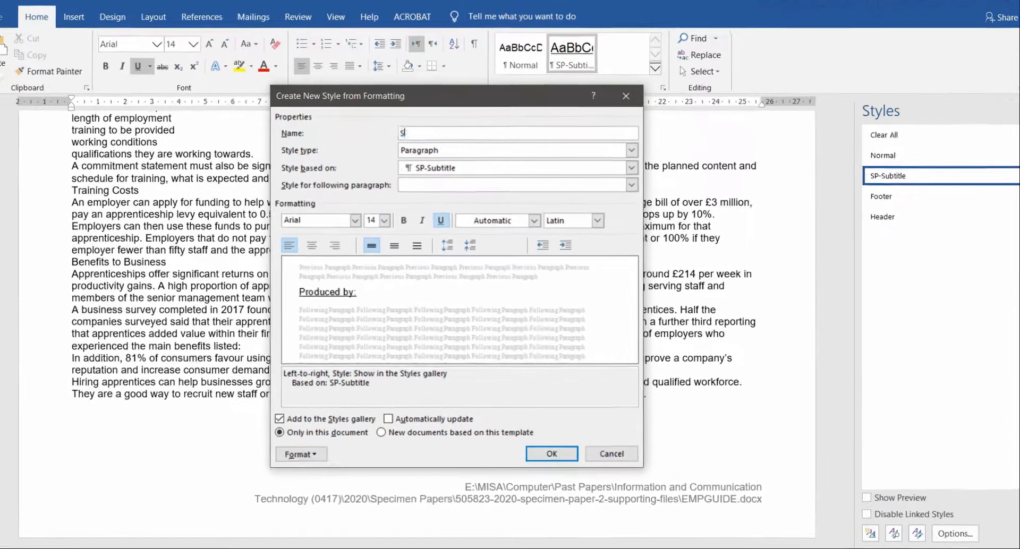
type("SP-Main")
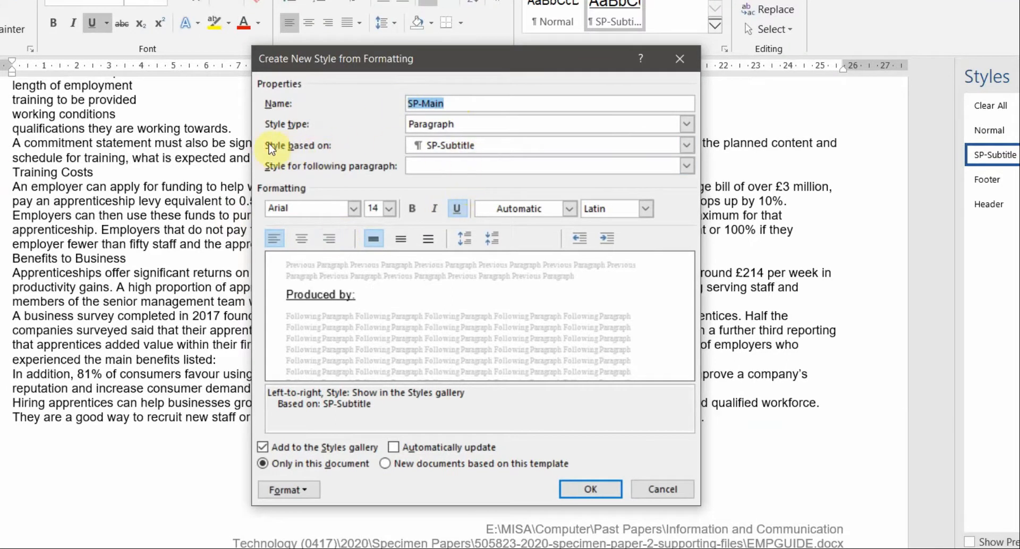
left_click(431, 145)
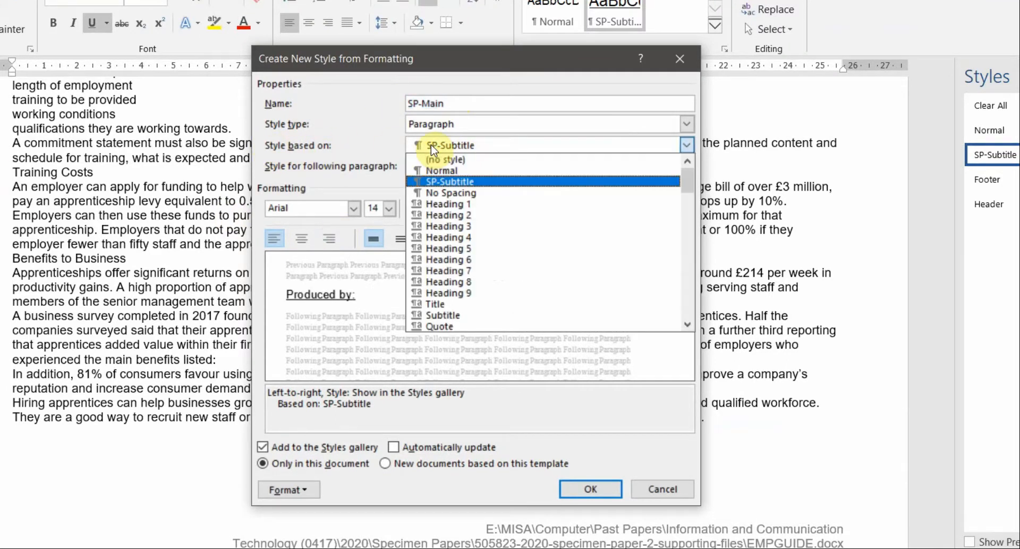
left_click(440, 170)
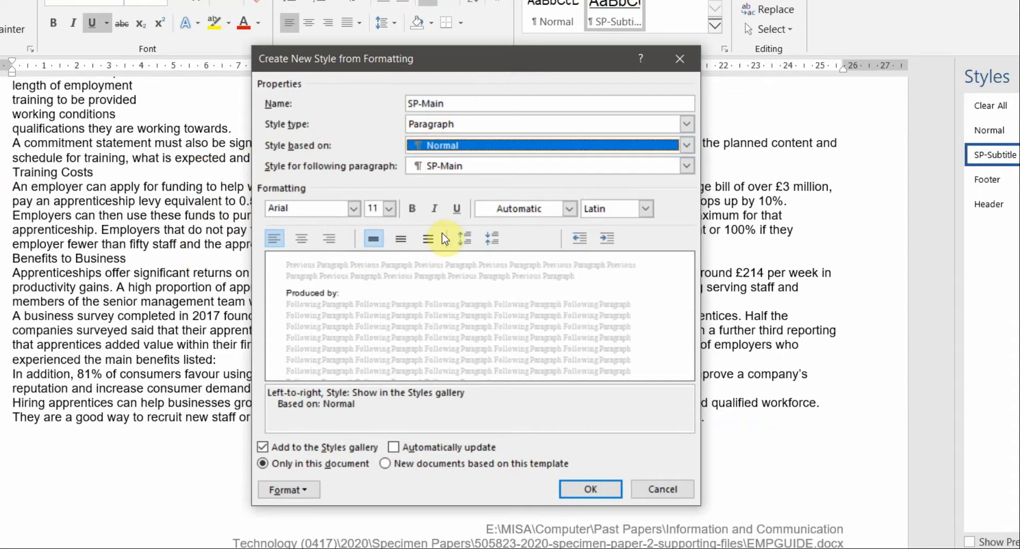
left_click(436, 149)
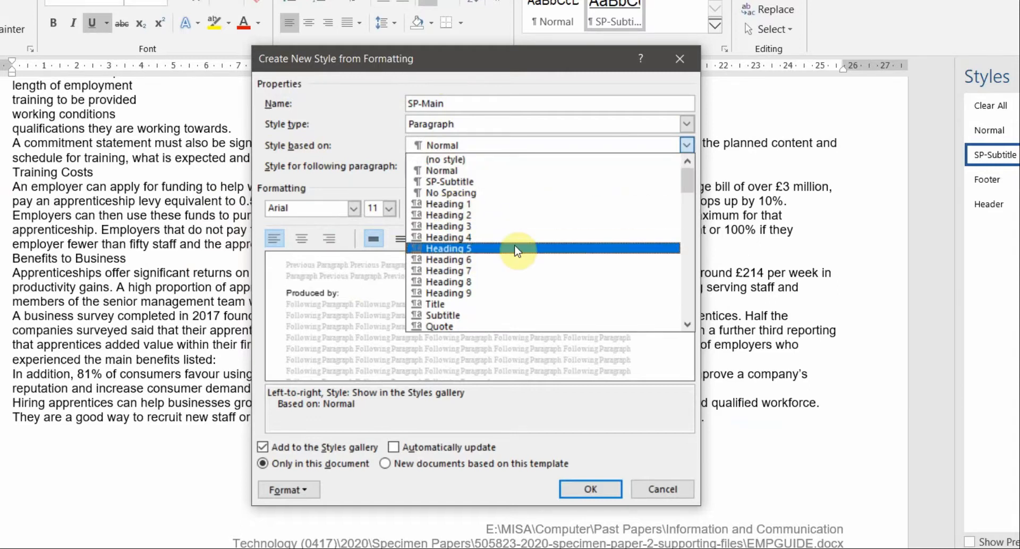
left_click(452, 173)
Step: Set the new style's font to Calibri (Body), per the specification table
key("alt+Tab")
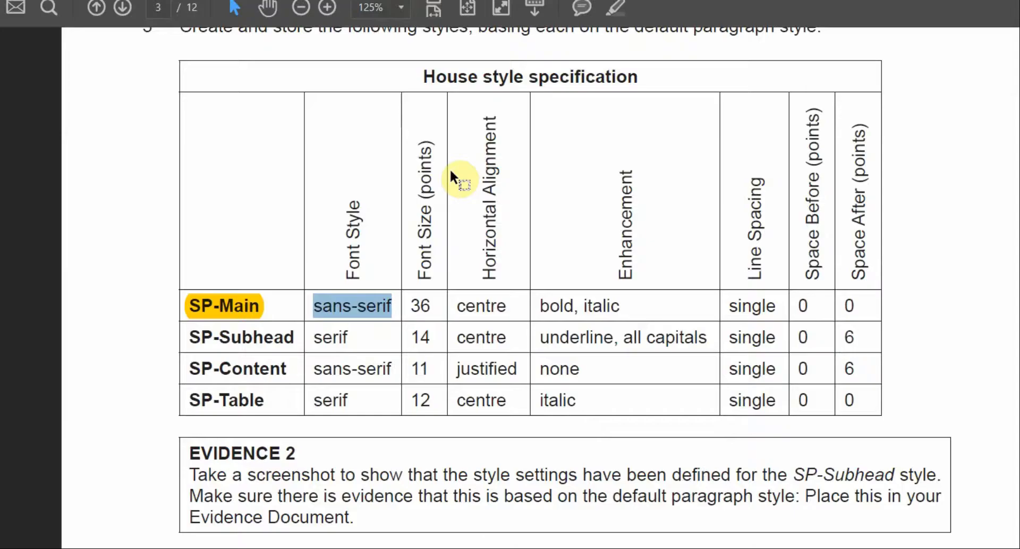
left_click(366, 307)
left_click_drag(391, 307, 331, 307)
key("alt+Tab")
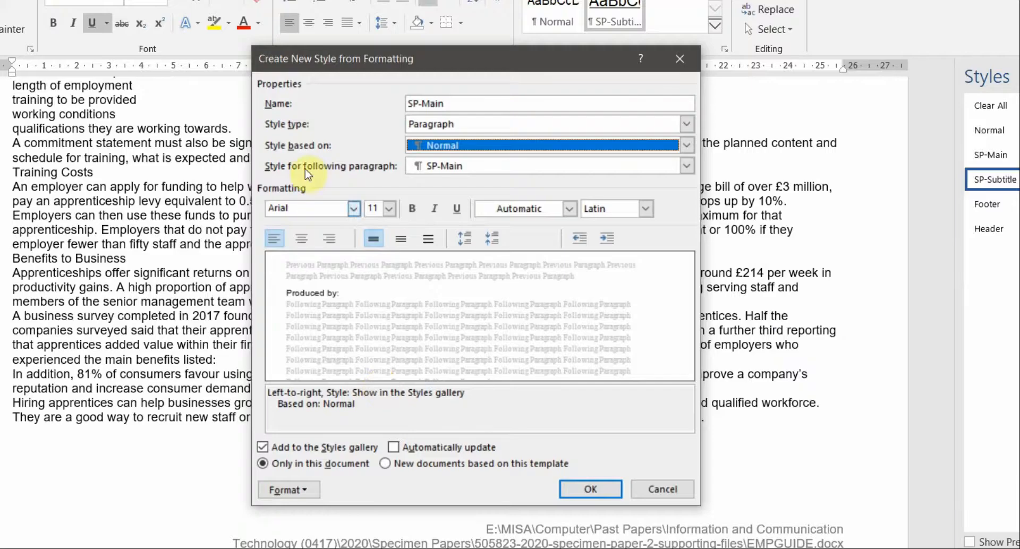
left_click(353, 208)
scroll(380, 338, "down", 2)
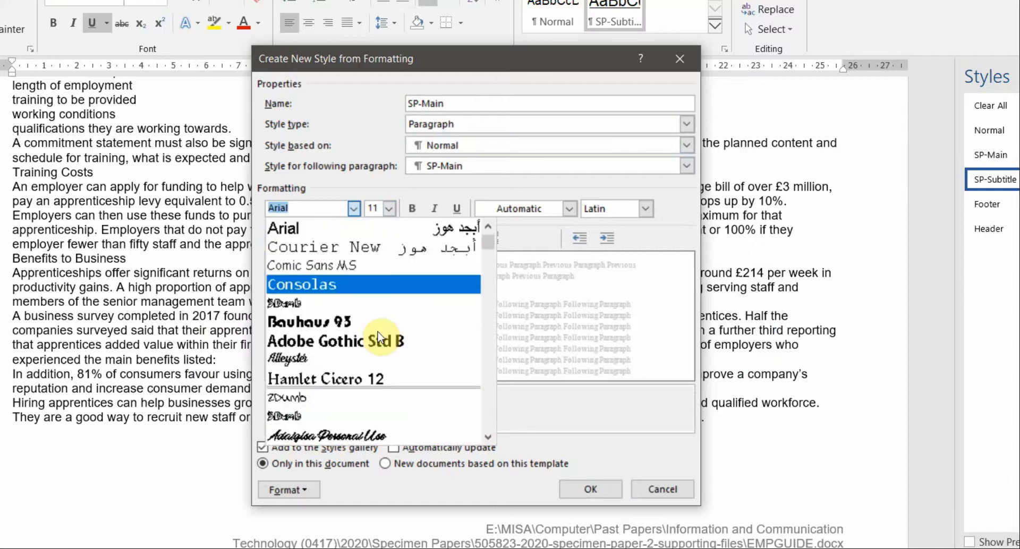
scroll(379, 337, "up", 1)
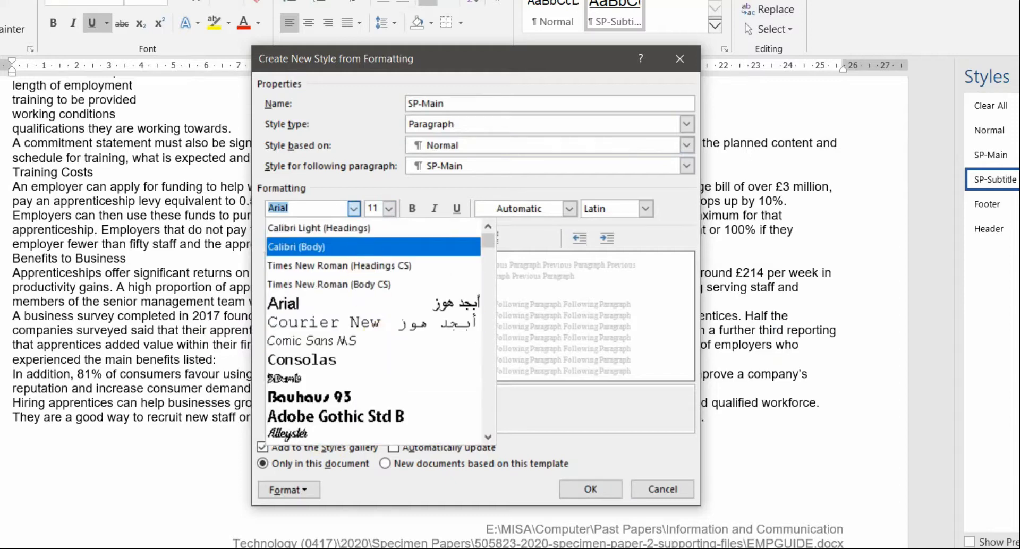
type("Ca")
key("Down")
key("Down")
key("Down")
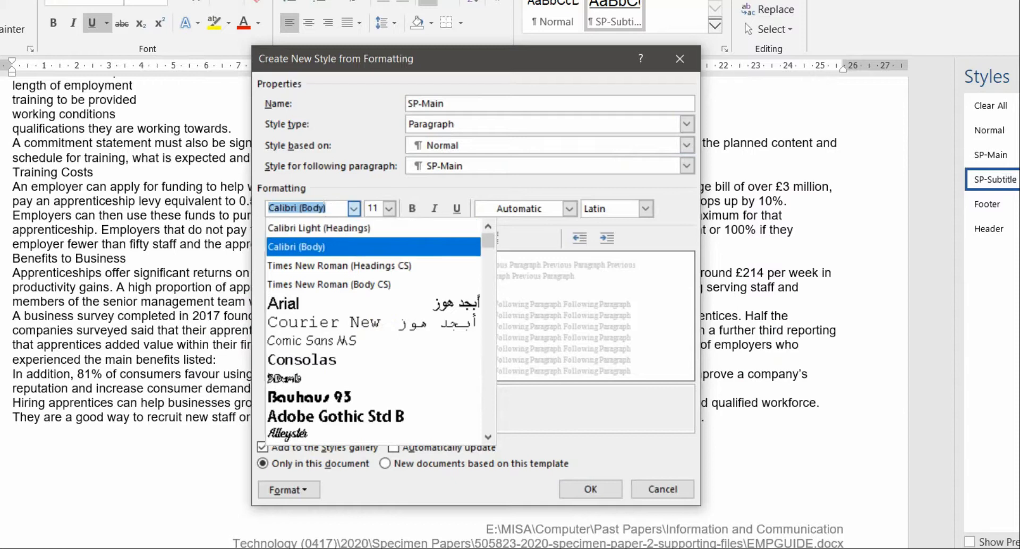
left_click(358, 253)
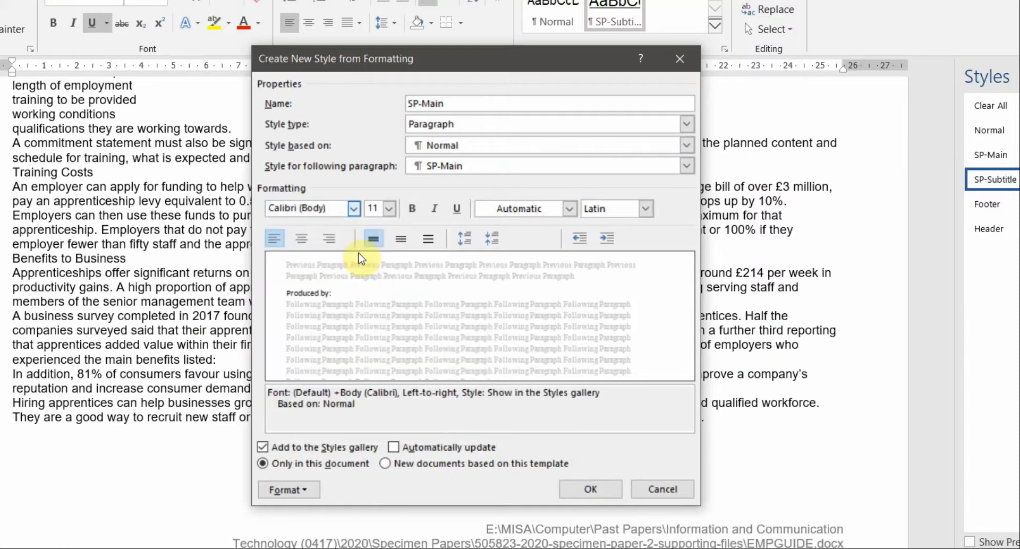
left_click(355, 210)
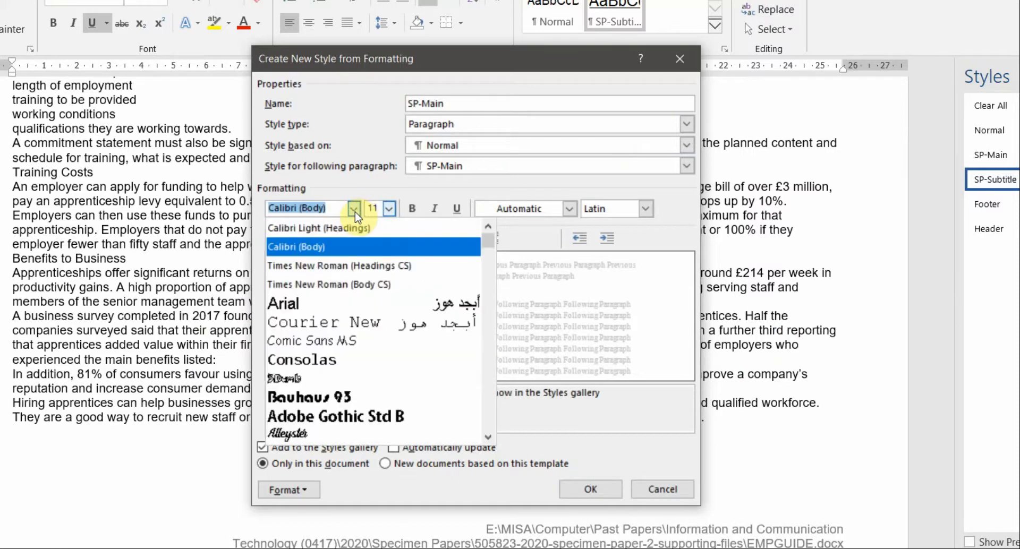
left_click(354, 210)
Step: Centre the new style's paragraphs, as the specification's alignment column requires
key("alt+Tab")
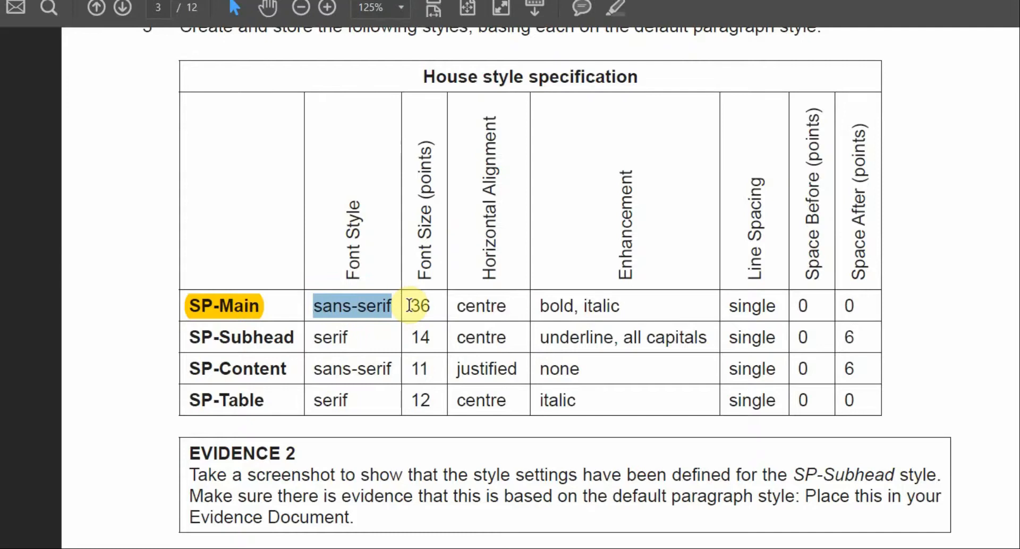
left_click_drag(412, 306, 430, 307)
key("alt+Tab")
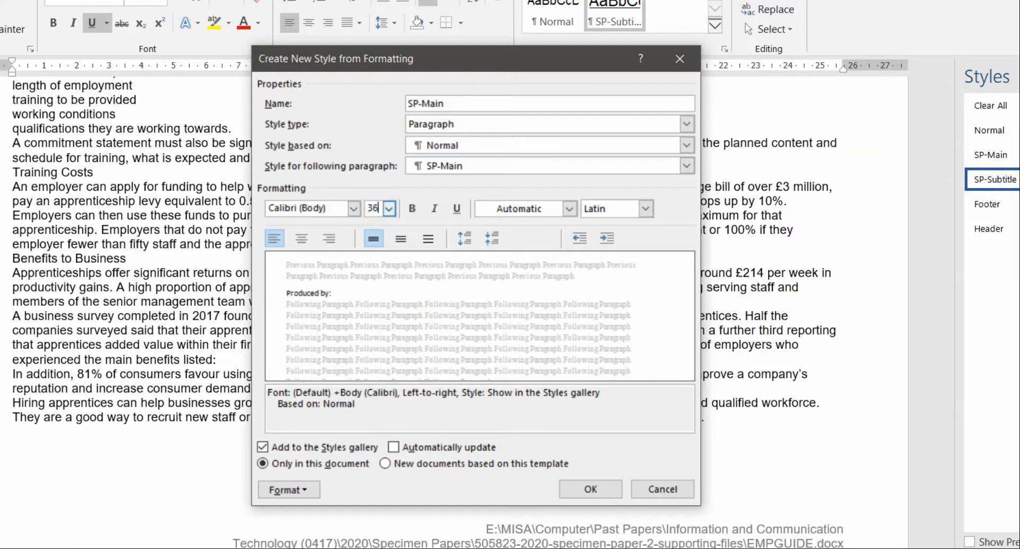
key("alt+Tab")
left_click_drag(466, 307, 515, 310)
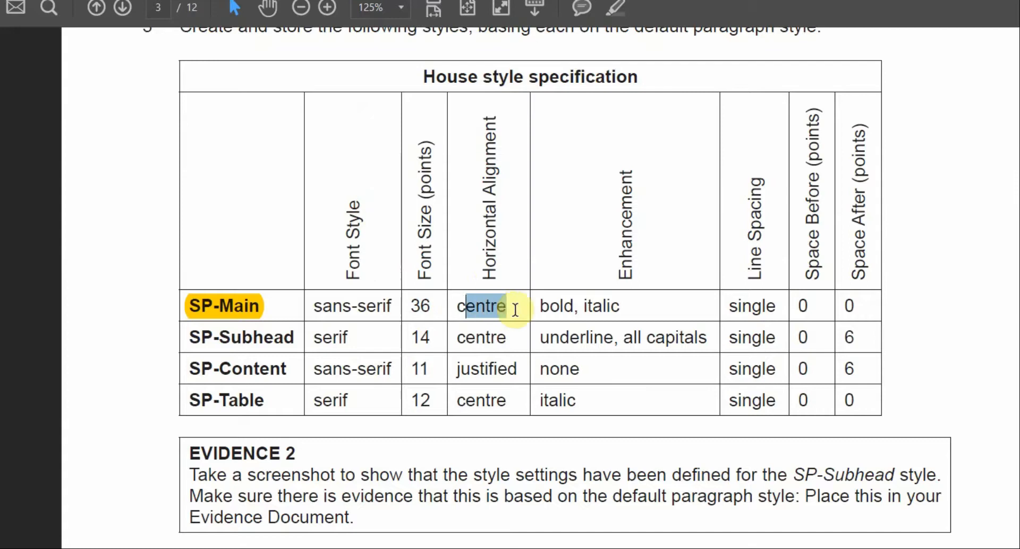
left_click_drag(488, 278, 481, 127)
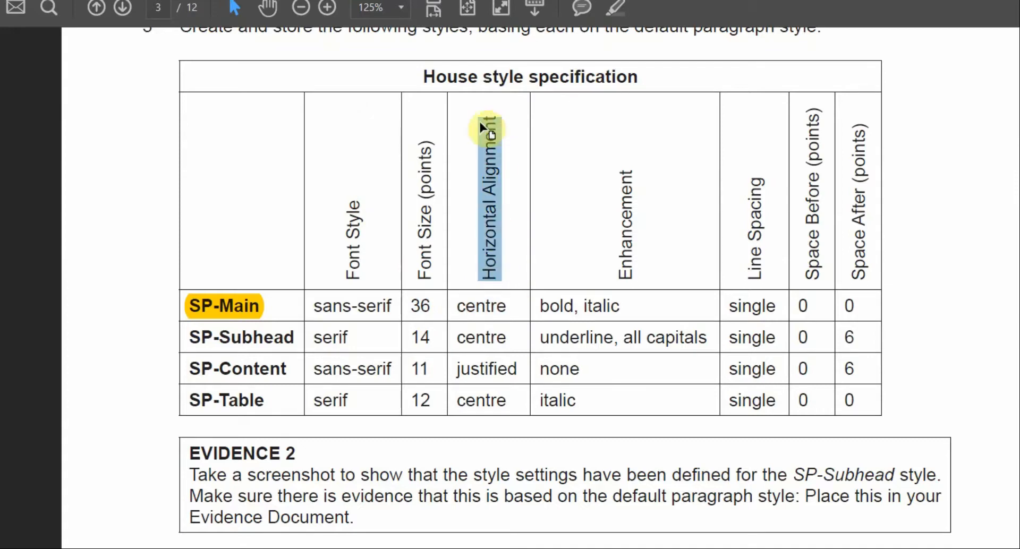
key("alt+Tab")
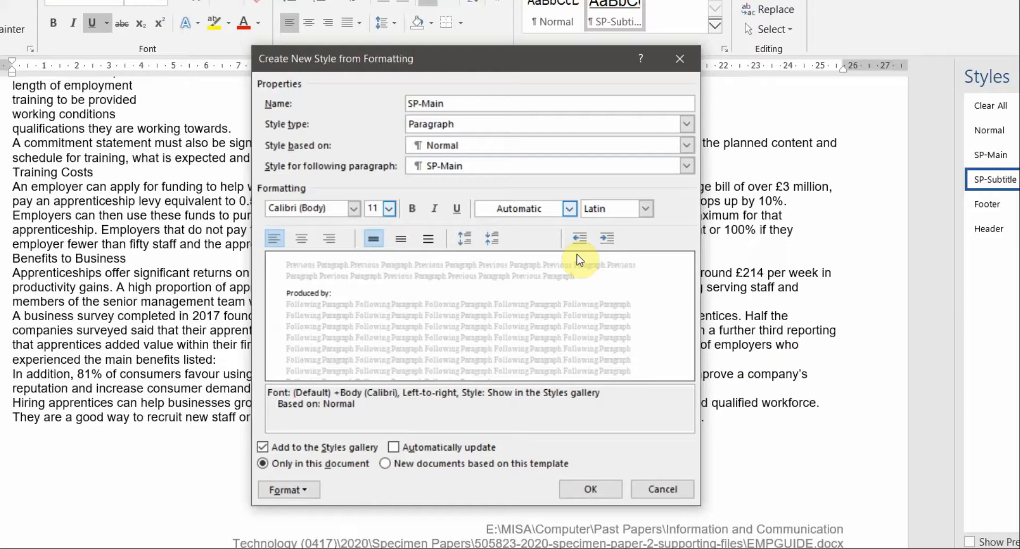
left_click(301, 238)
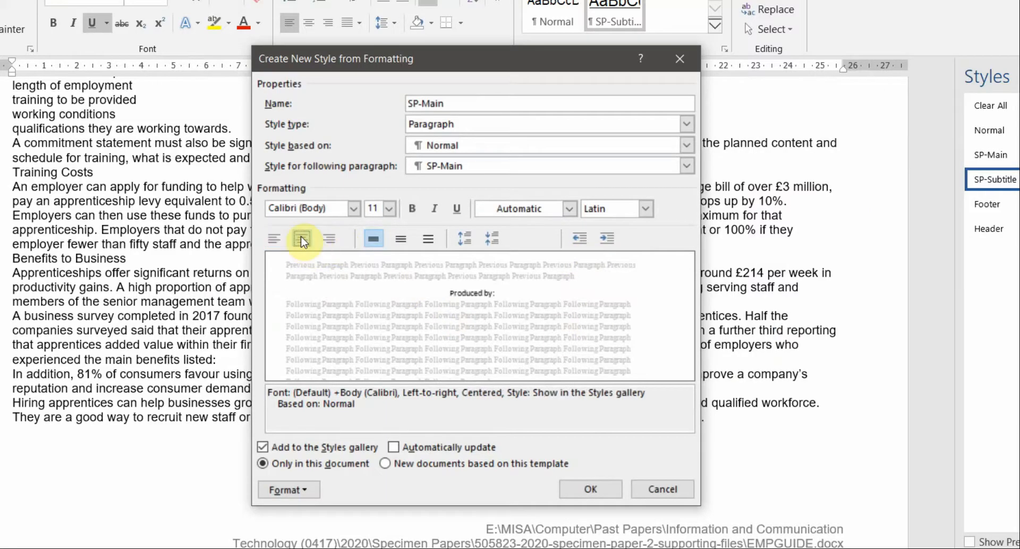
Step: Make the new SP-Main style bold and italic
key("alt+Tab")
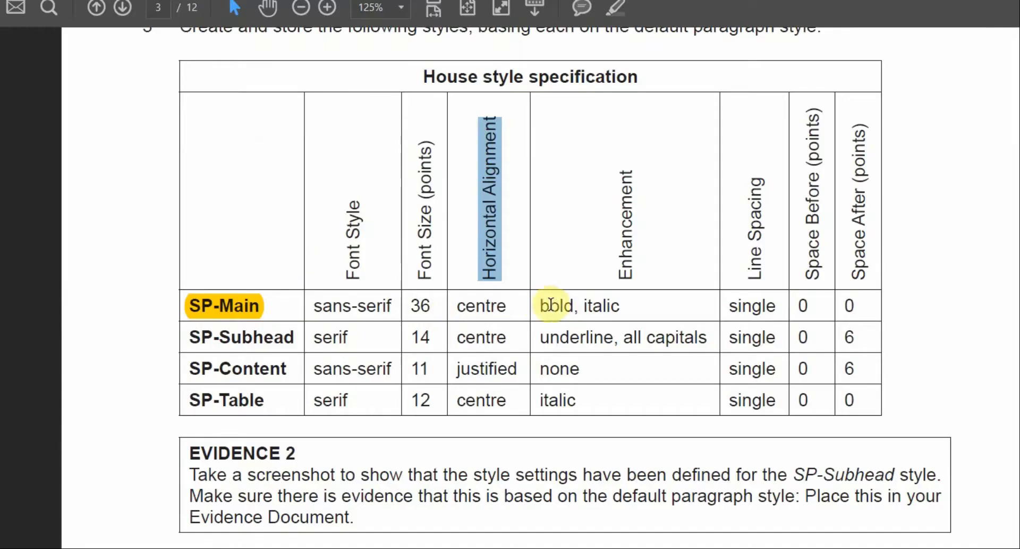
left_click_drag(540, 306, 602, 311)
key("alt+Tab")
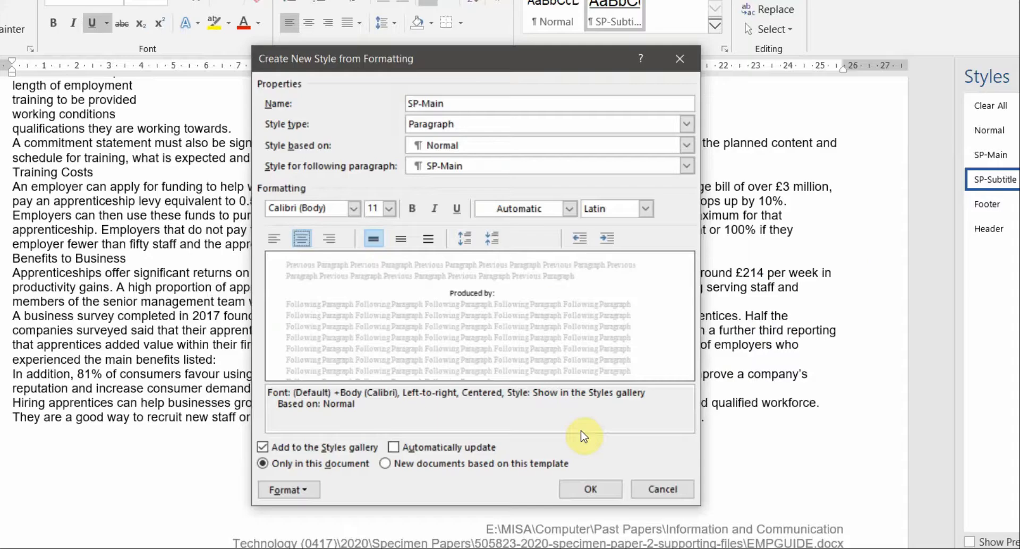
left_click(412, 208)
left_click(436, 208)
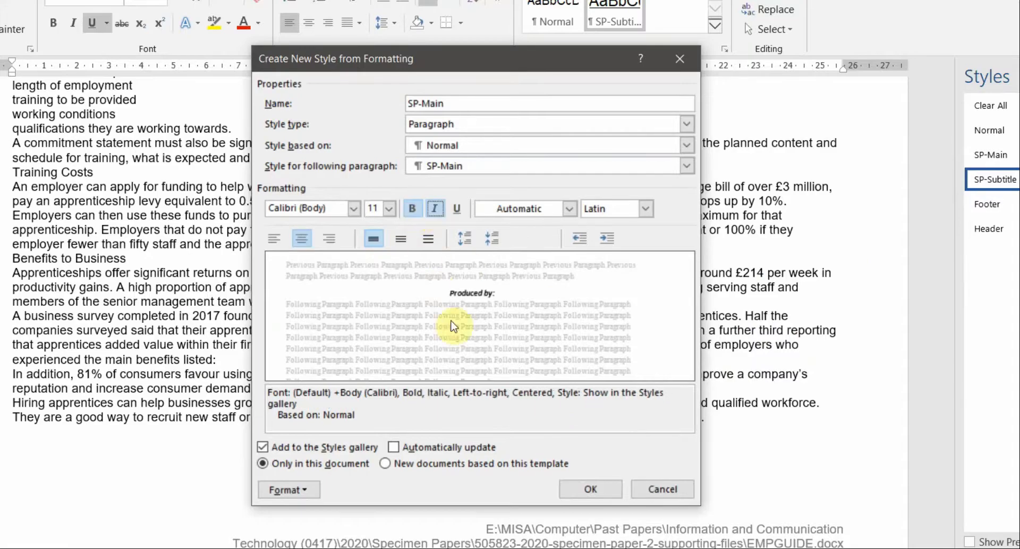
key("alt+Tab")
left_click_drag(756, 280, 761, 201)
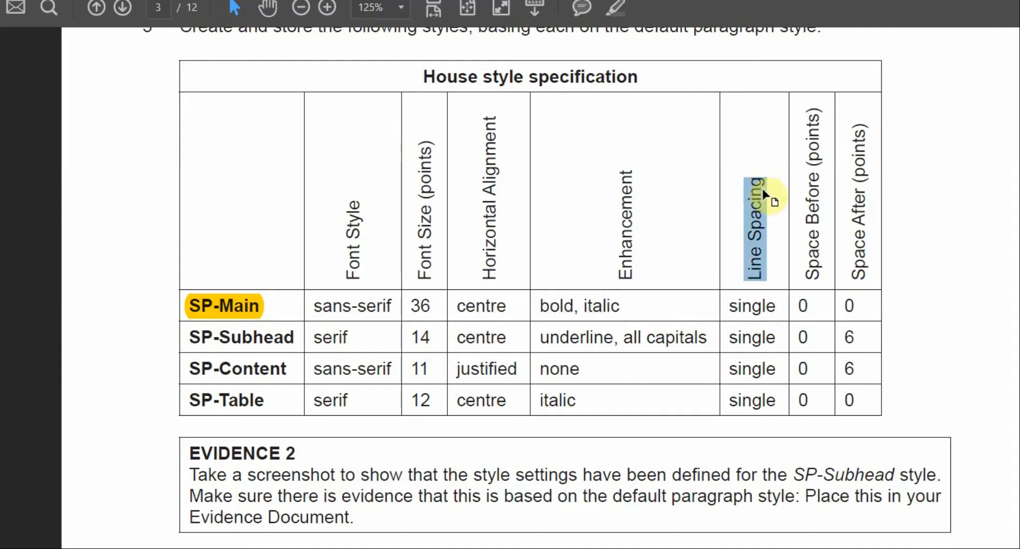
key("alt+Tab")
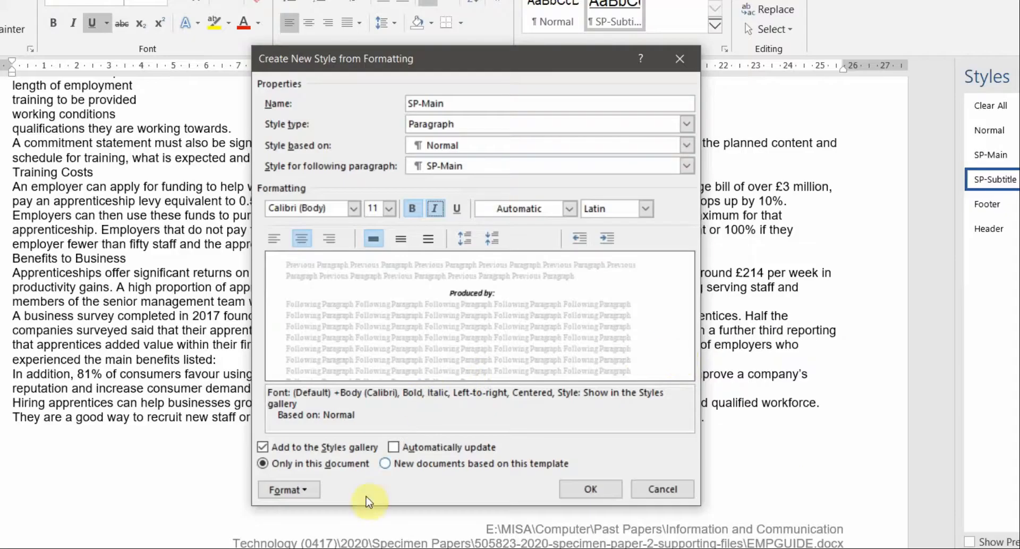
Step: Keep single line spacing for SP-Main and check the spec's Space Before/After columns
left_click(293, 494)
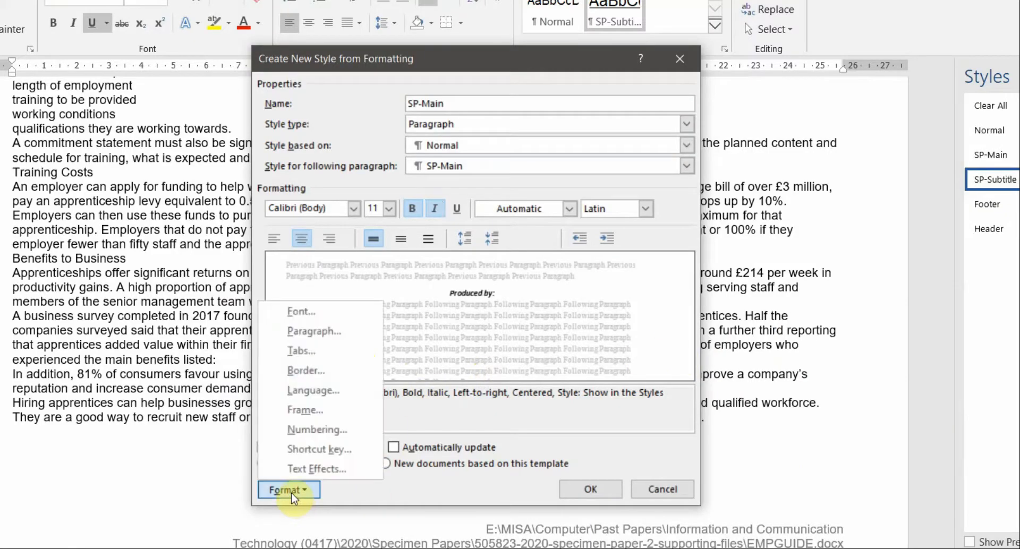
left_click(343, 335)
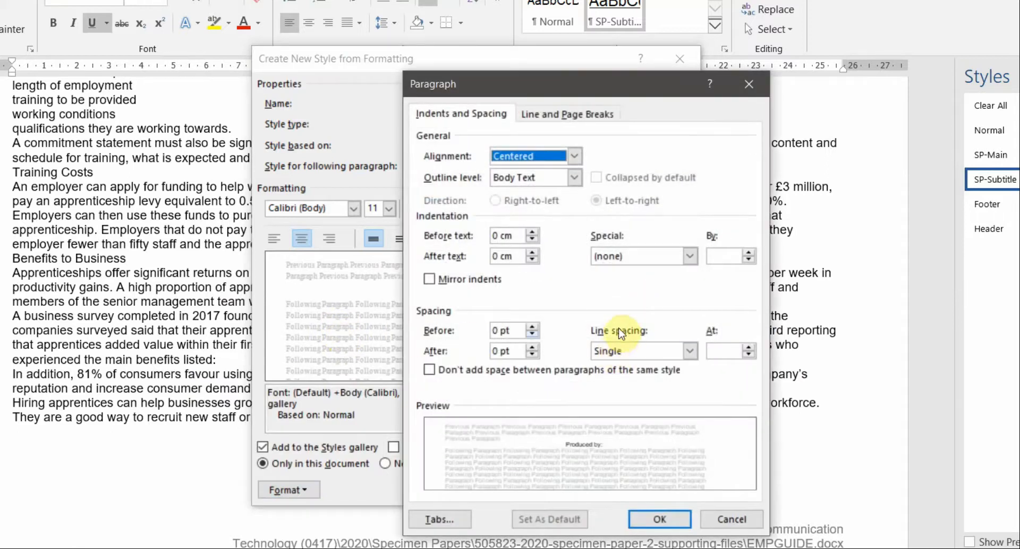
left_click(626, 350)
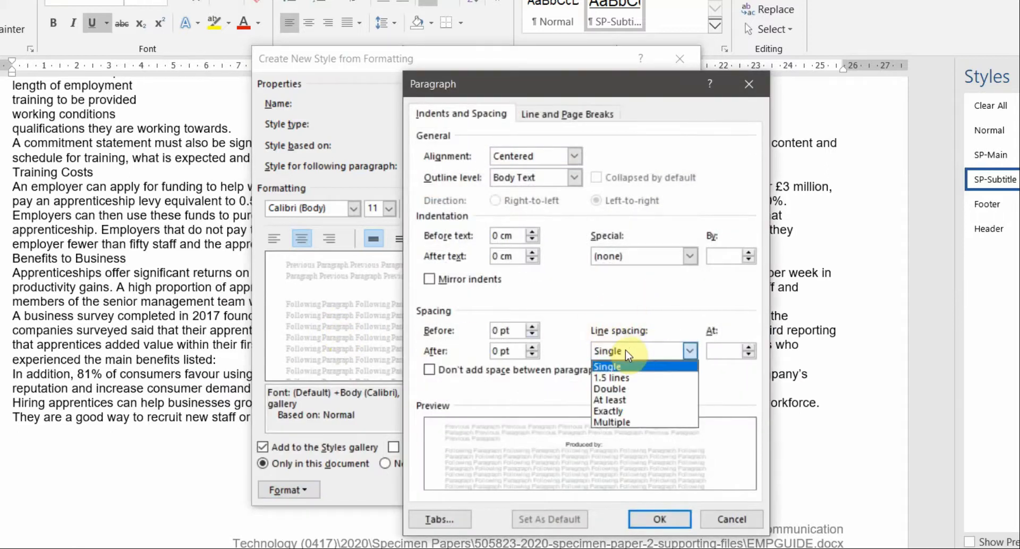
left_click(626, 350)
key("alt+Tab")
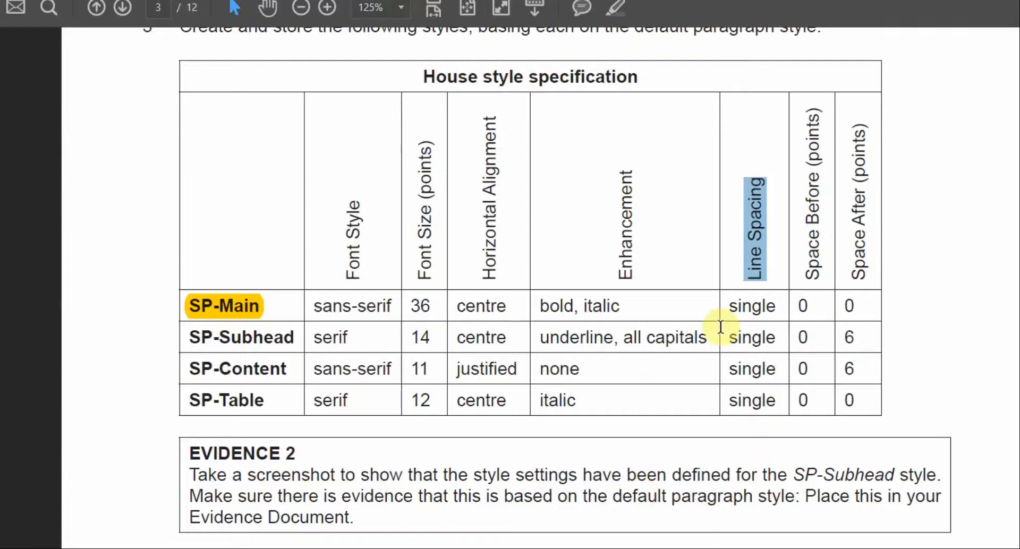
left_click_drag(812, 275, 813, 175)
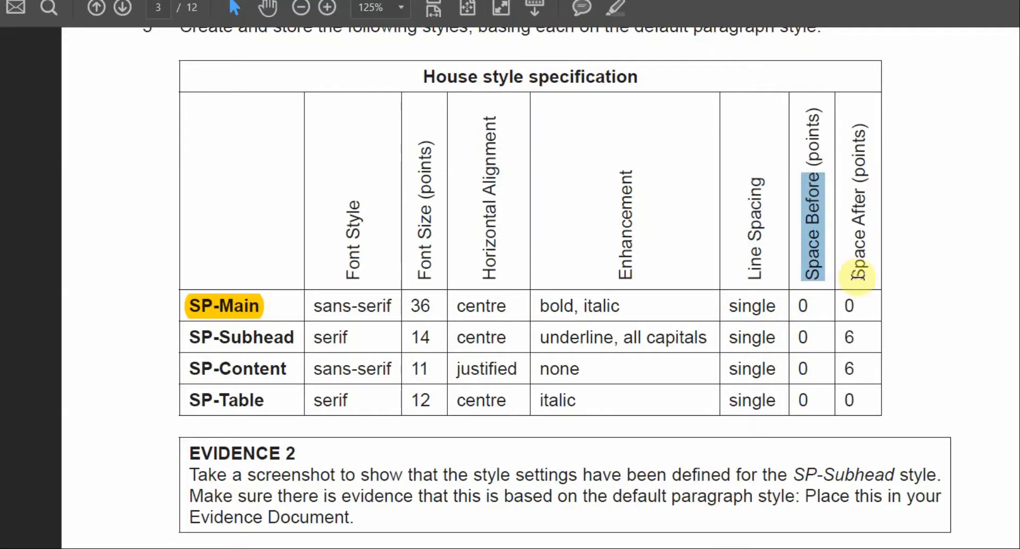
left_click_drag(856, 280, 868, 157)
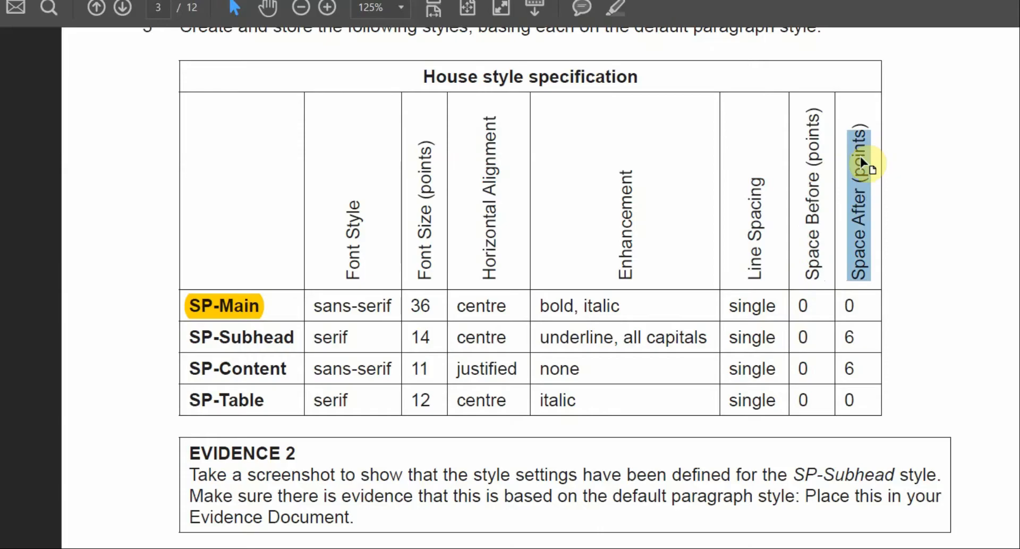
key("alt+Tab")
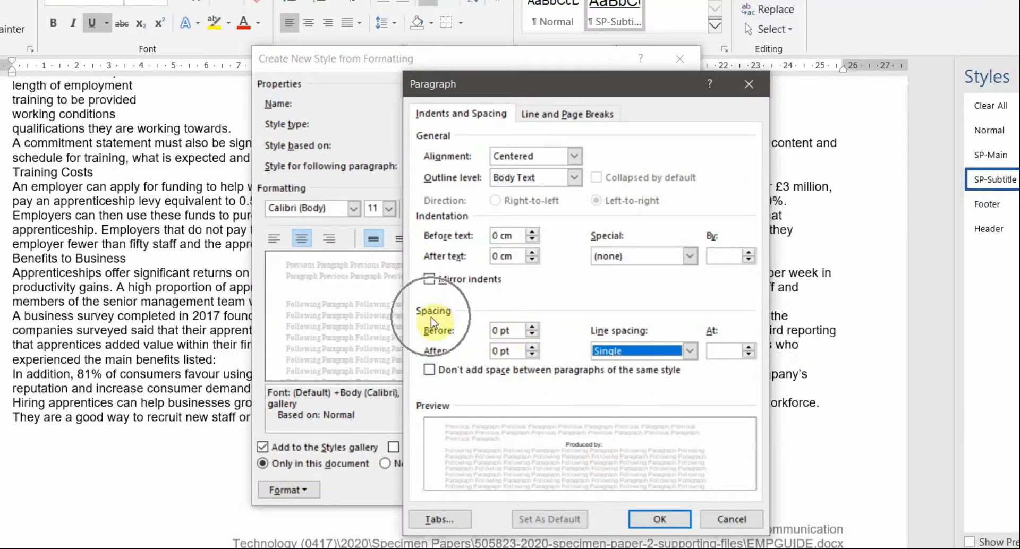
Step: Set SP-Main's space before and after to 0 pt and save the new style
left_click_drag(512, 330, 479, 332)
key("alt+Tab")
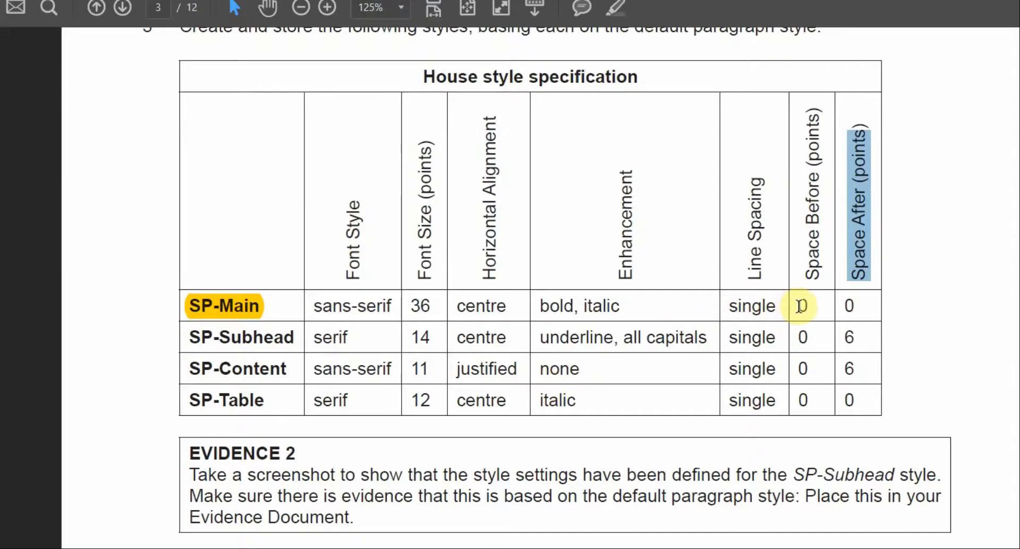
left_click_drag(800, 306, 856, 307)
key("alt+Tab")
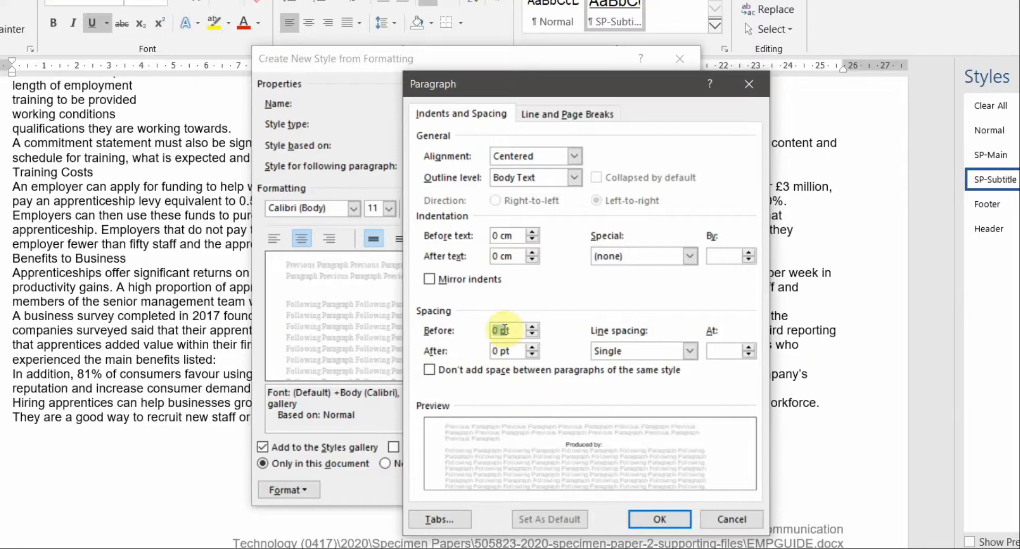
left_click(660, 519)
key("alt+Tab")
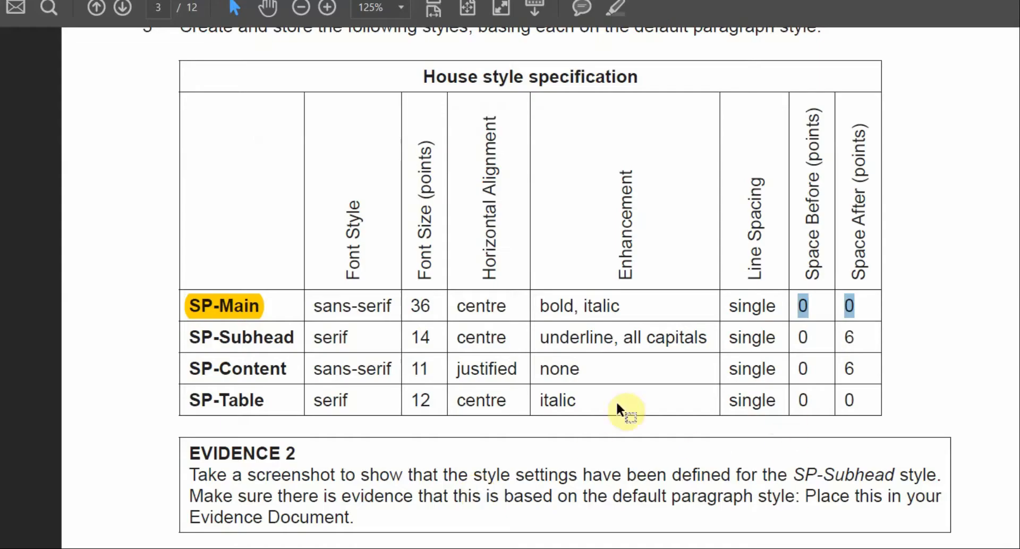
key("alt+Tab")
left_click(584, 521)
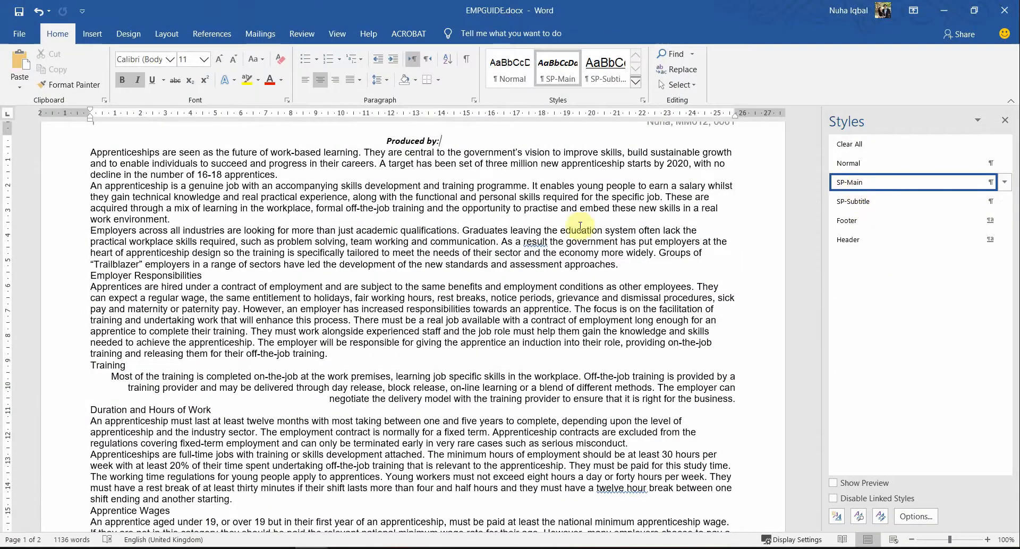
Step: With 'Produced by:' selected, modify SP-Main to a 36 pt font size
scroll(580, 226, "up", 2)
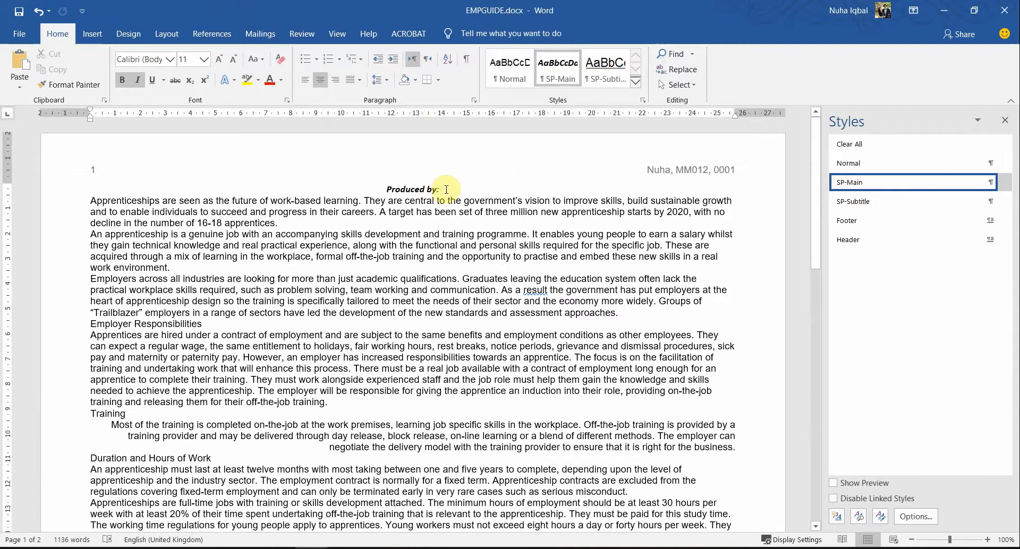
left_click_drag(446, 189, 387, 190)
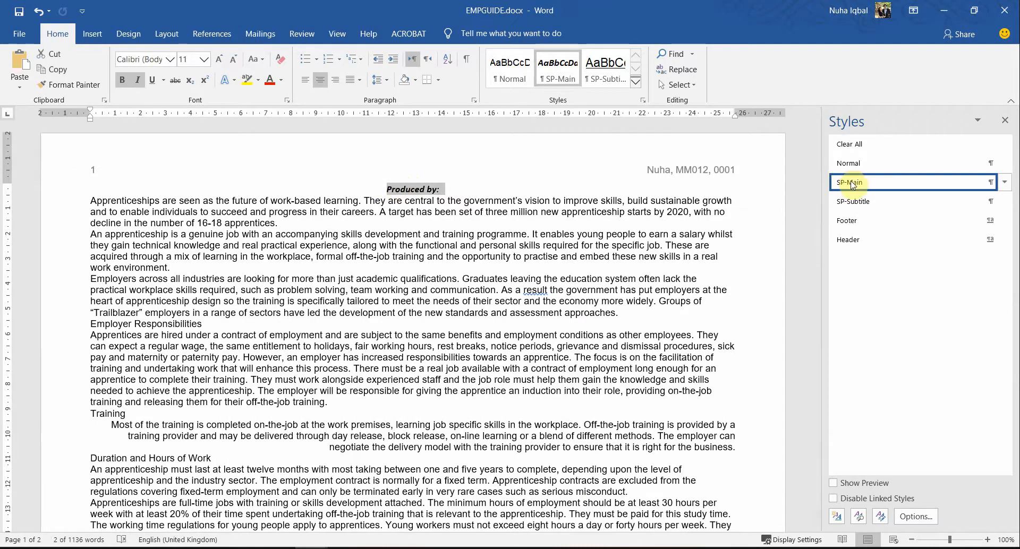
key("ctrl")
key("ctrl")
left_click(1005, 183)
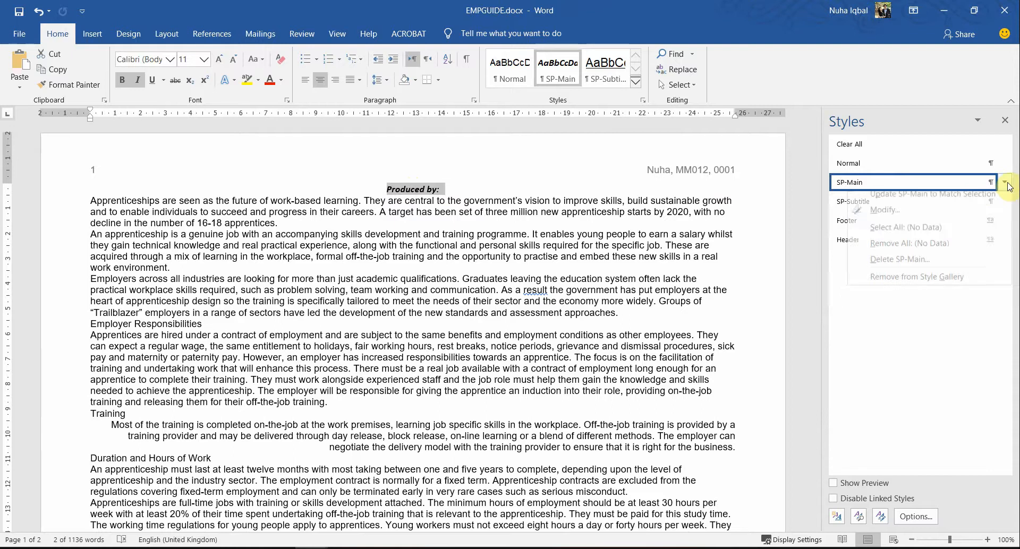
left_click(884, 217)
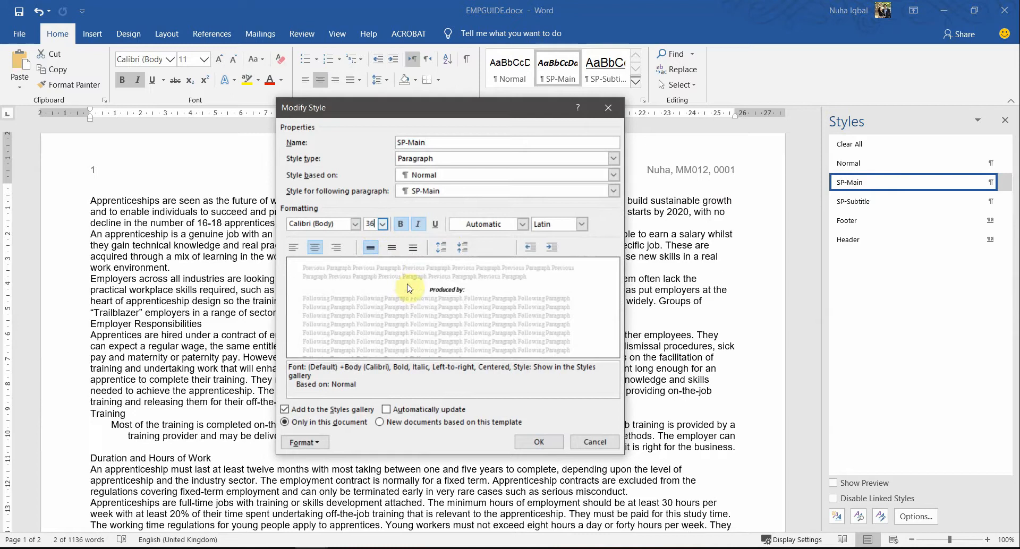
type("36")
left_click(502, 225)
left_click(498, 225)
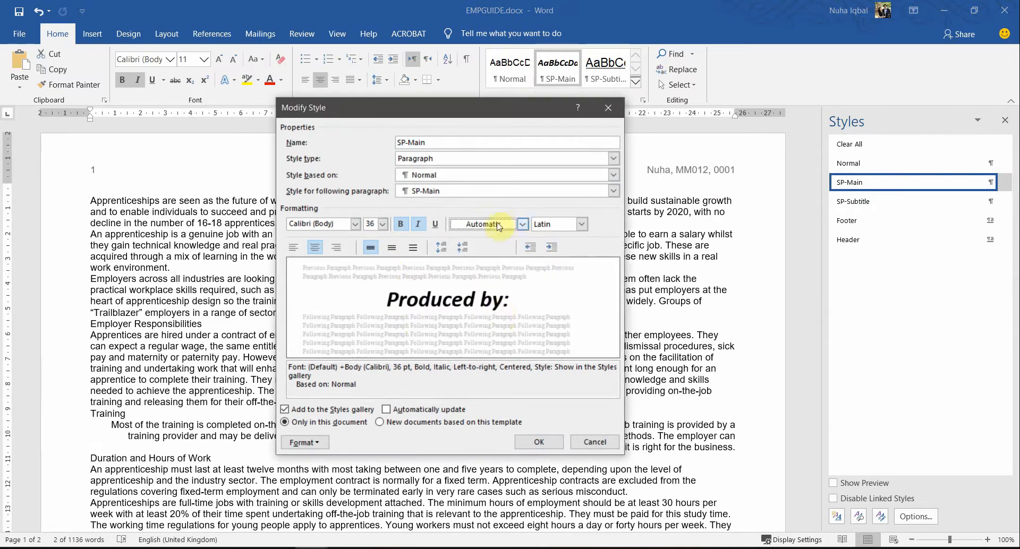
key("alt+Tab")
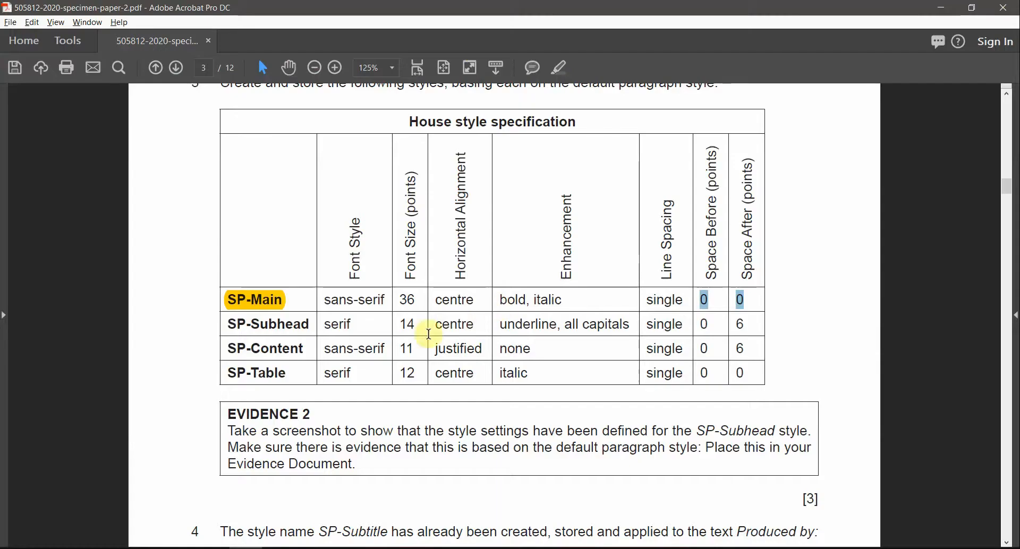
key("alt+Tab")
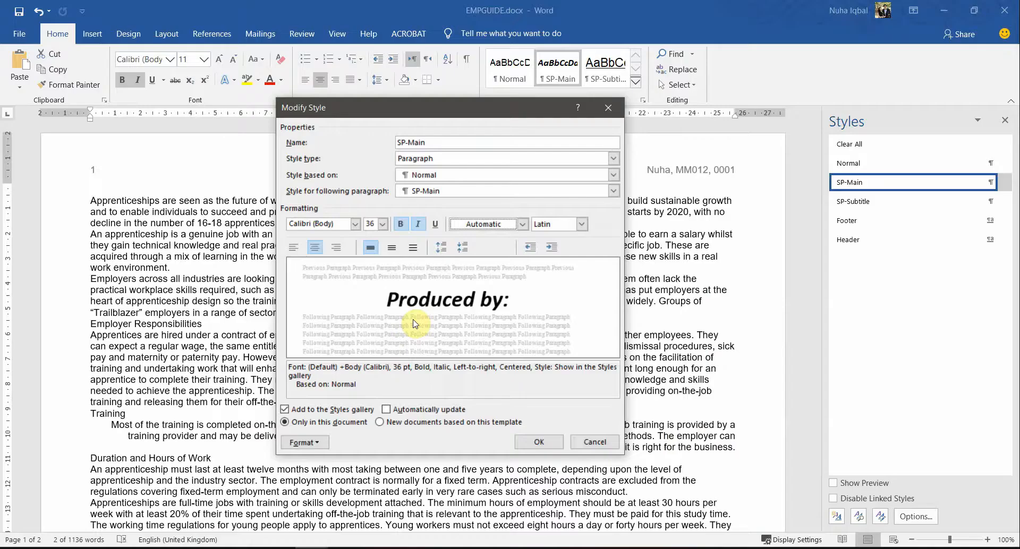
left_click(568, 446)
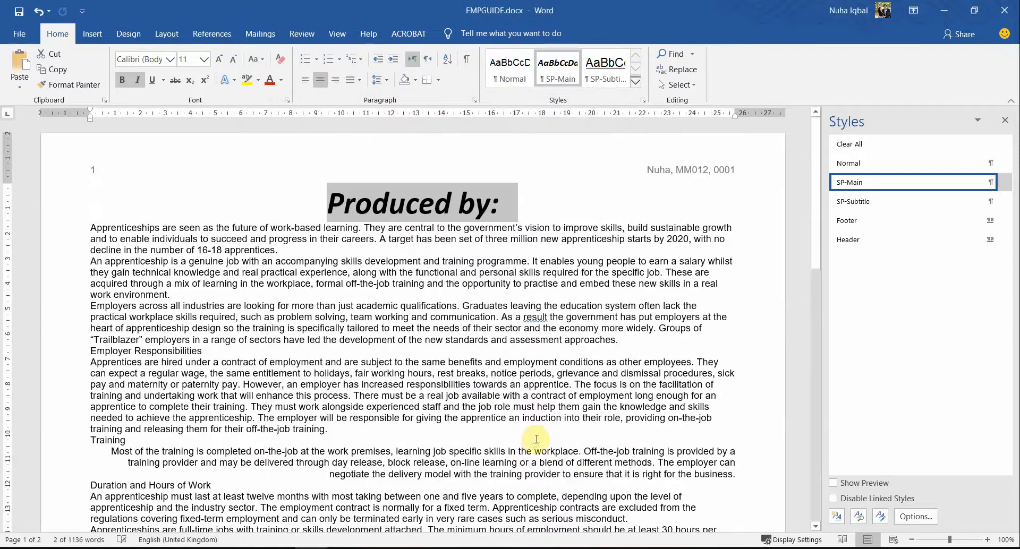
Step: Undo the SP-Main style accidentally applied to the second paragraph
left_click(504, 211)
left_click_drag(503, 200, 332, 215)
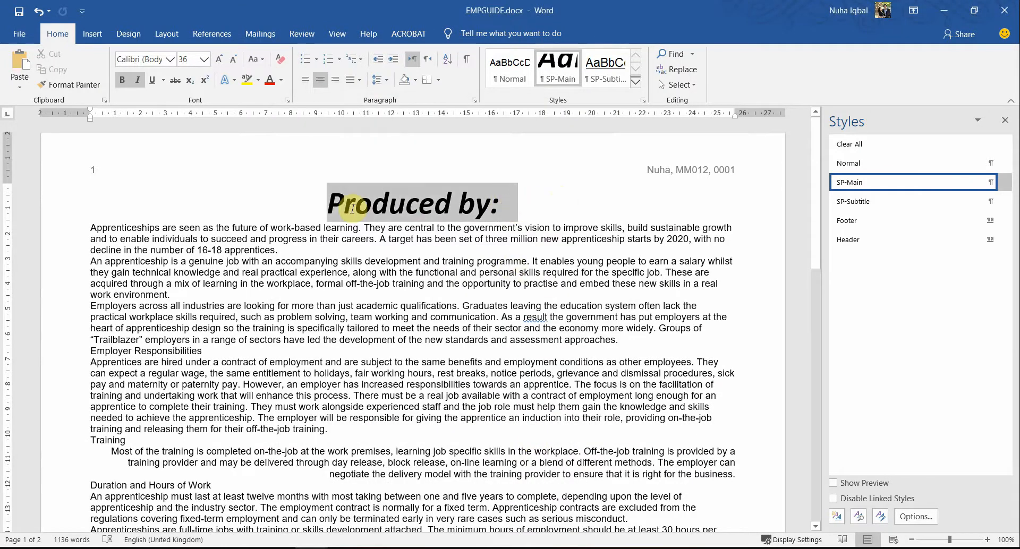
left_click(419, 267)
left_click(951, 182)
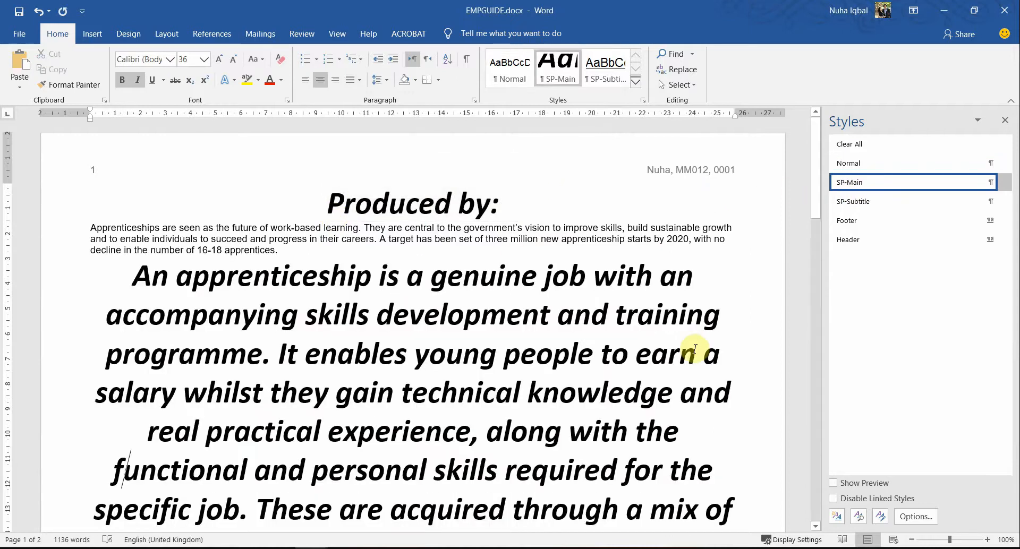
key("ctrl+z")
left_click(520, 206)
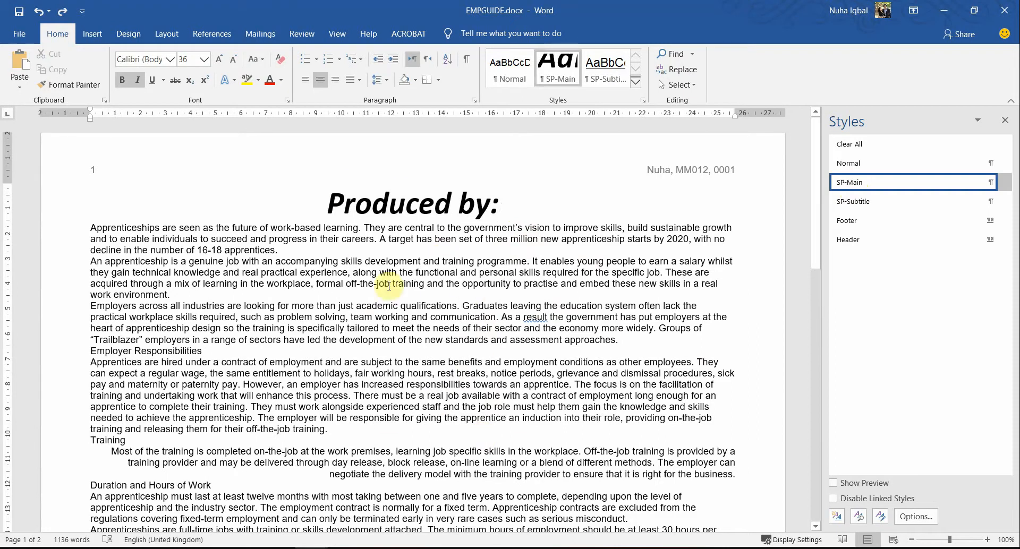
Step: Highlight SP-Subhead in yellow in the PDF table and start a new Word style
key("alt+Tab")
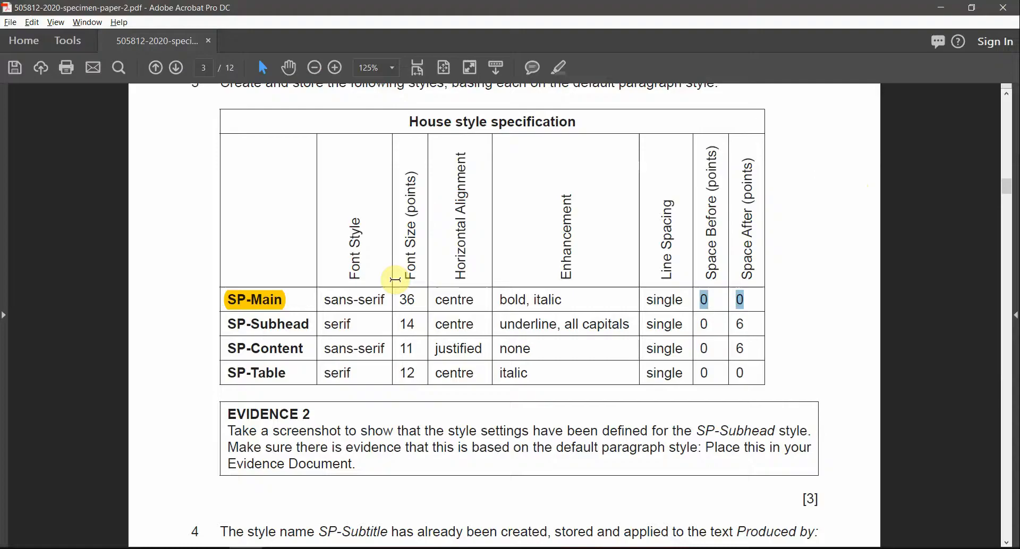
left_click_drag(230, 324, 311, 325)
left_click(559, 68)
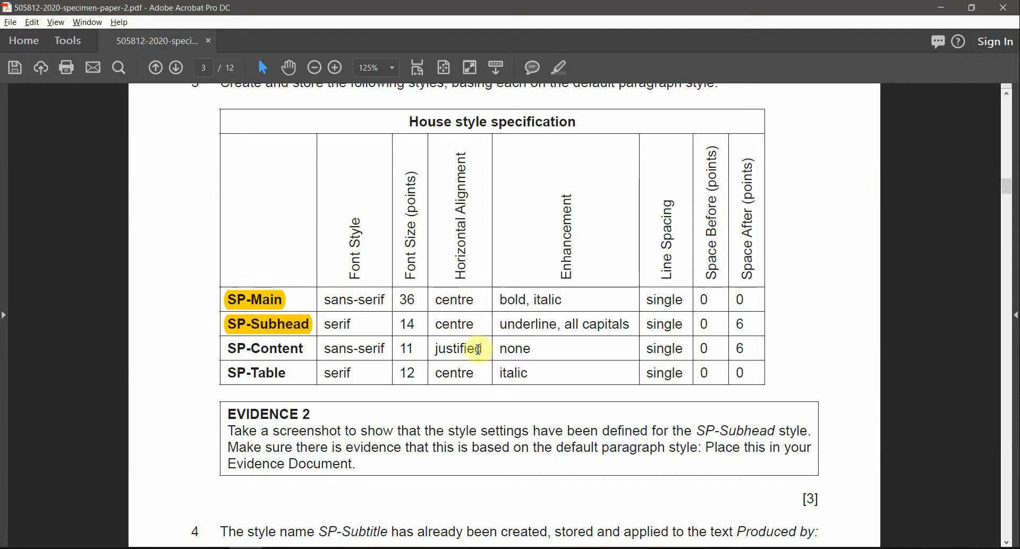
key("alt+Tab")
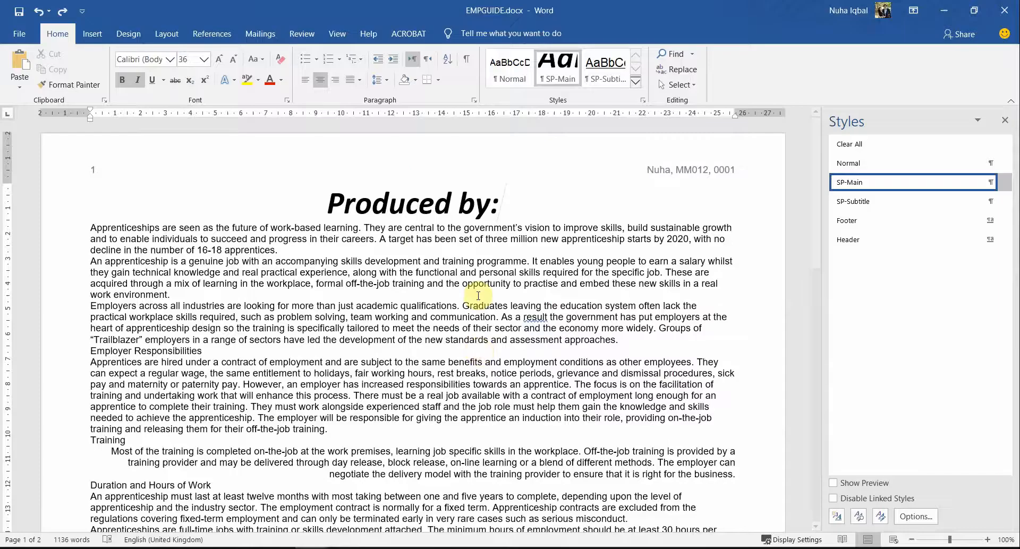
left_click(839, 520)
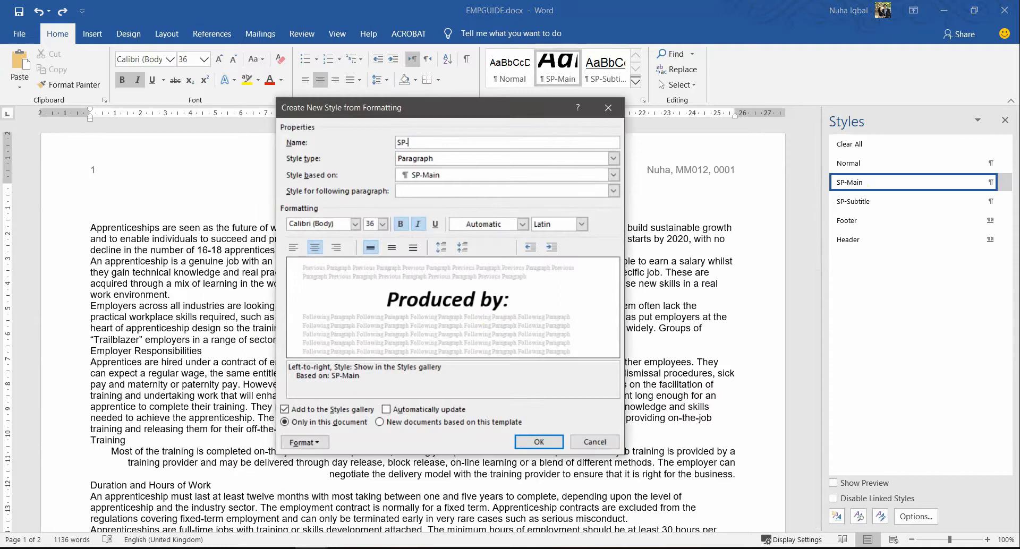
key("alt+Tab")
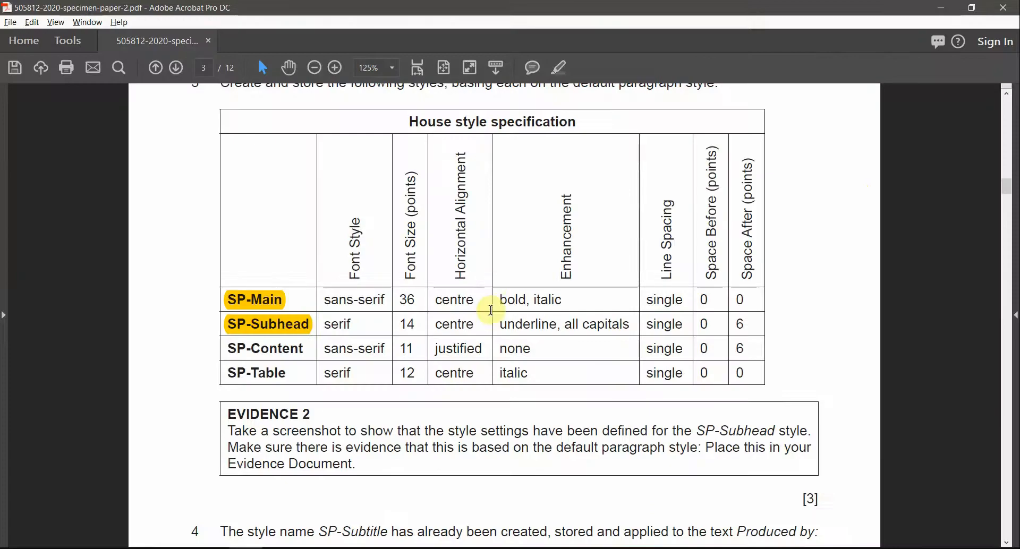
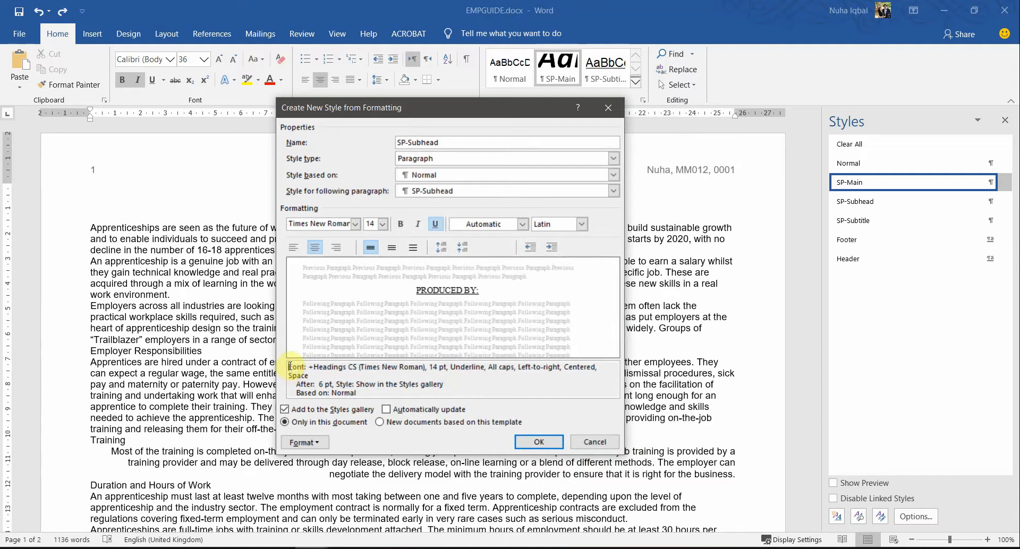
Step: Review the formatting summary and save the SP-Subhead style
left_click_drag(359, 393, 296, 367)
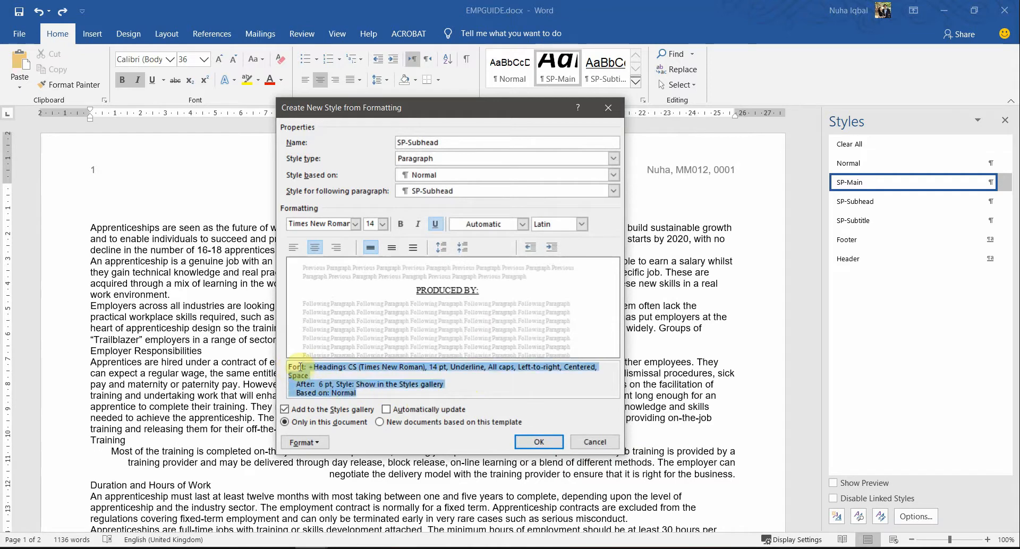
left_click(458, 380)
left_click(534, 446)
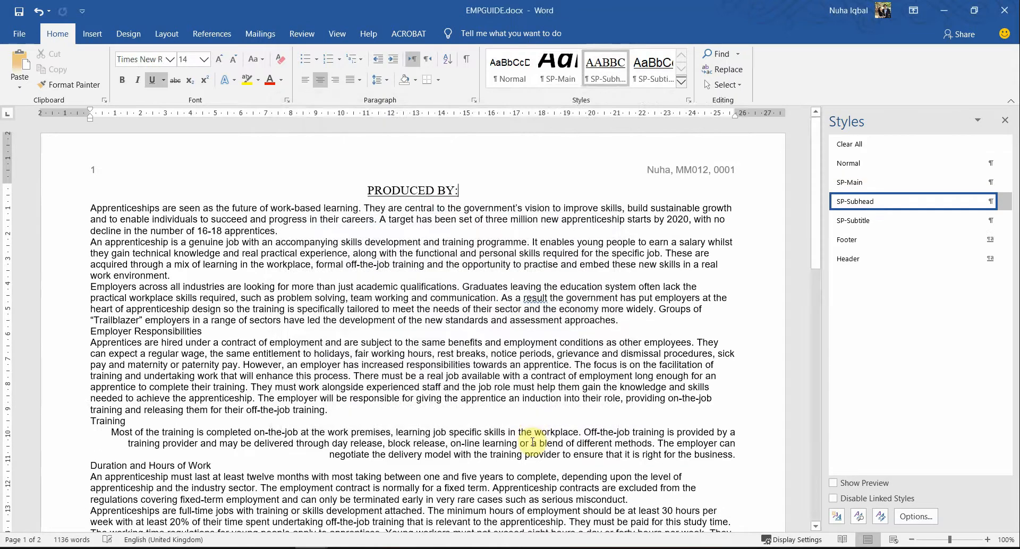
Step: Look up the SP-Content specification in the PDF as the next style to create
key("alt+Tab")
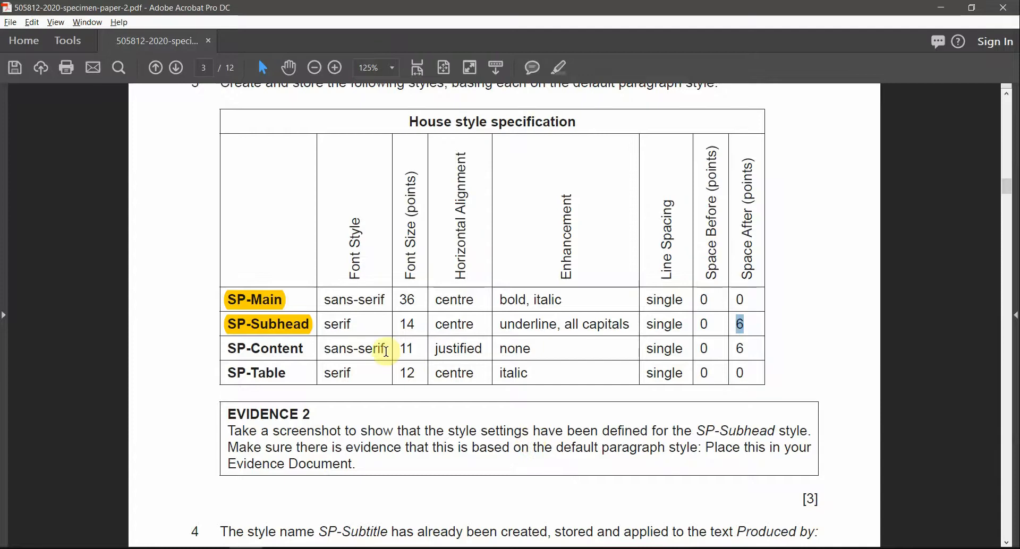
left_click_drag(306, 350, 229, 346)
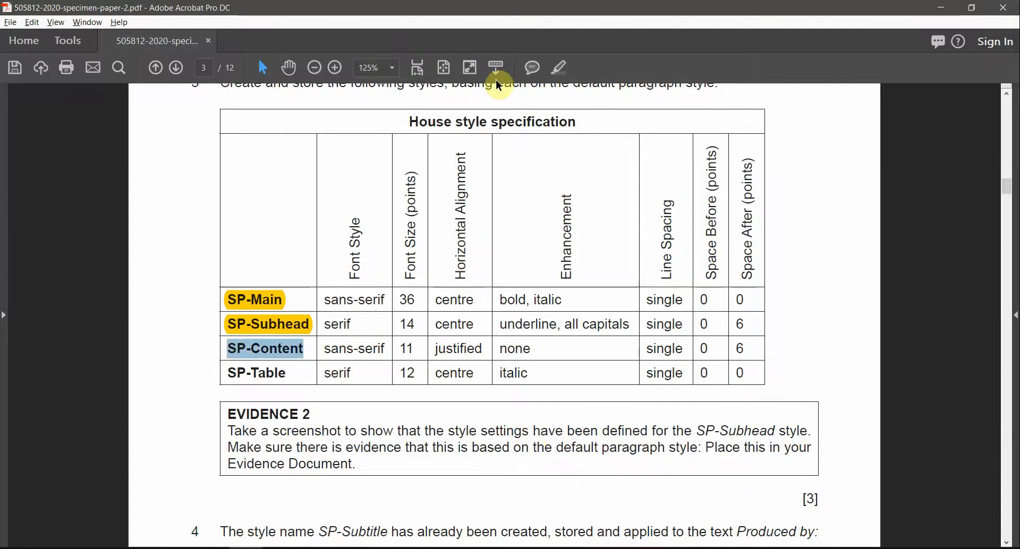
key("alt+Tab")
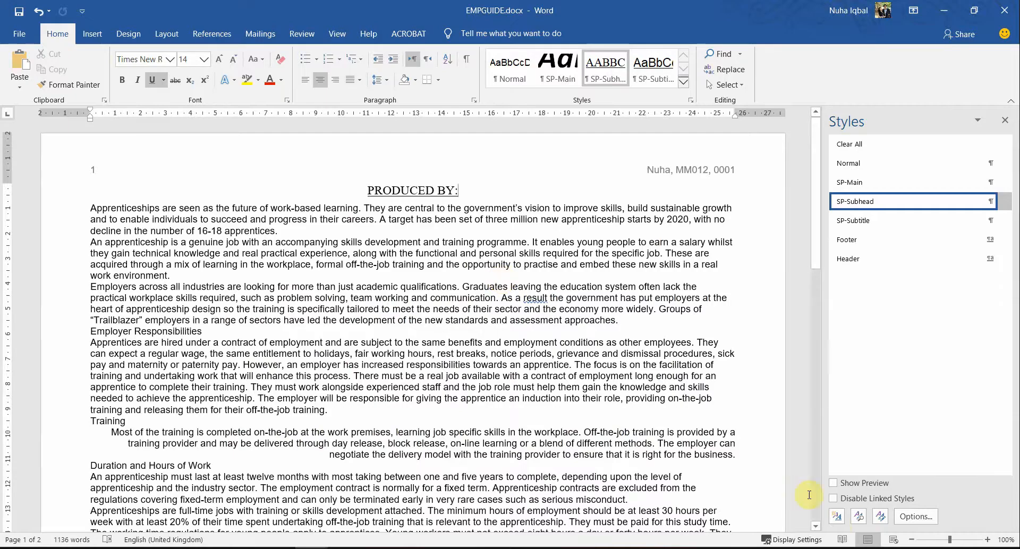
Step: Start a new style named SP-Content based on Normal
left_click(836, 518)
type("SP-Content")
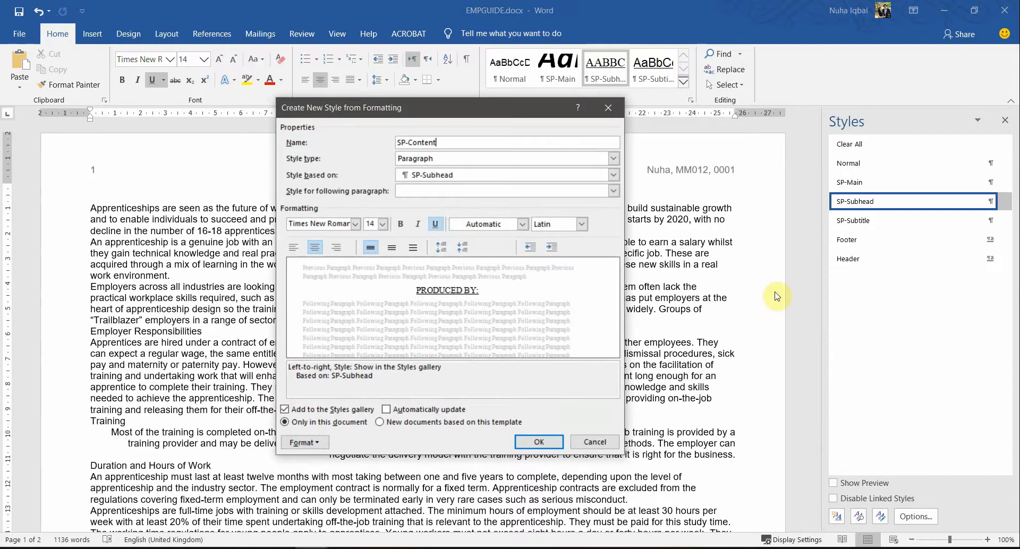
left_click(517, 175)
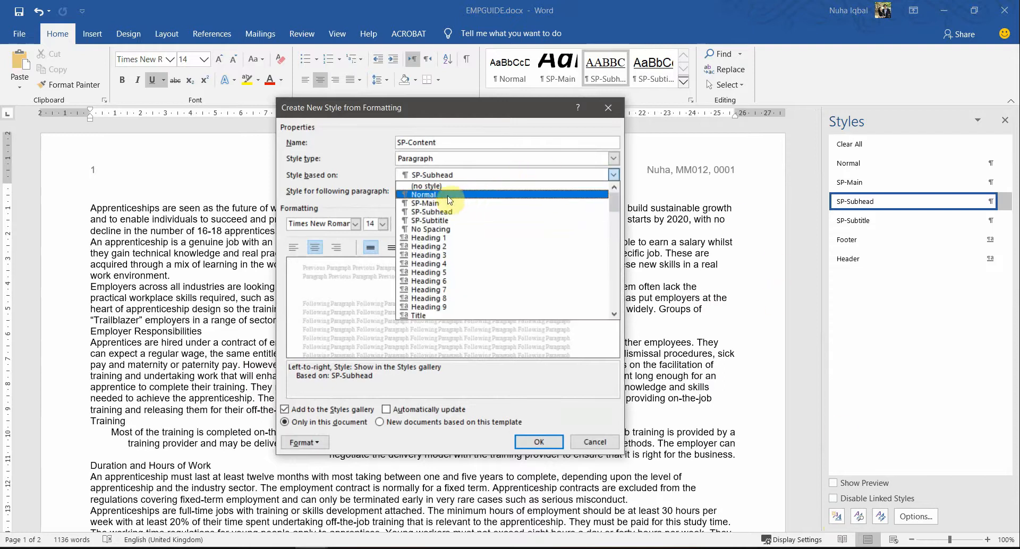
left_click(457, 198)
key("alt+Tab")
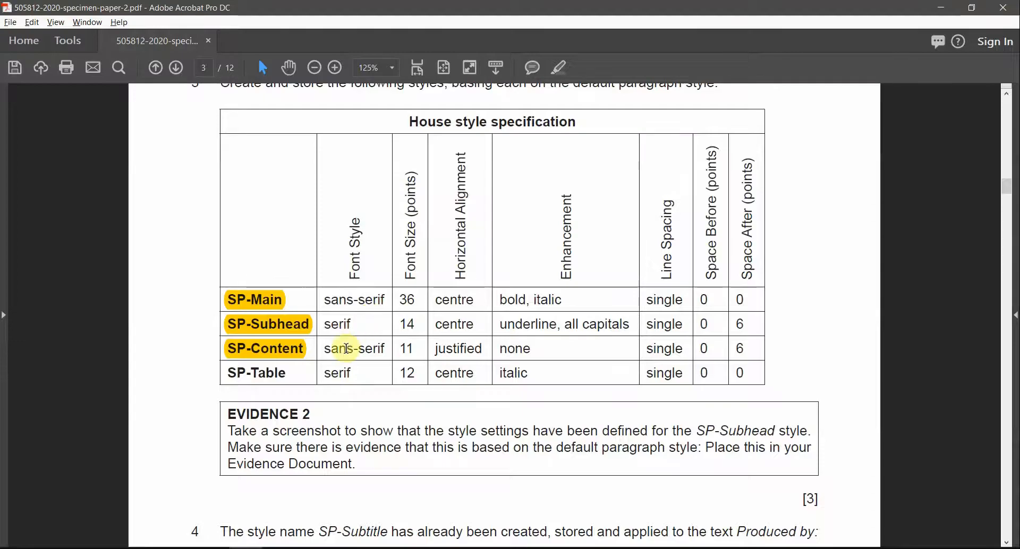
key("alt+Tab")
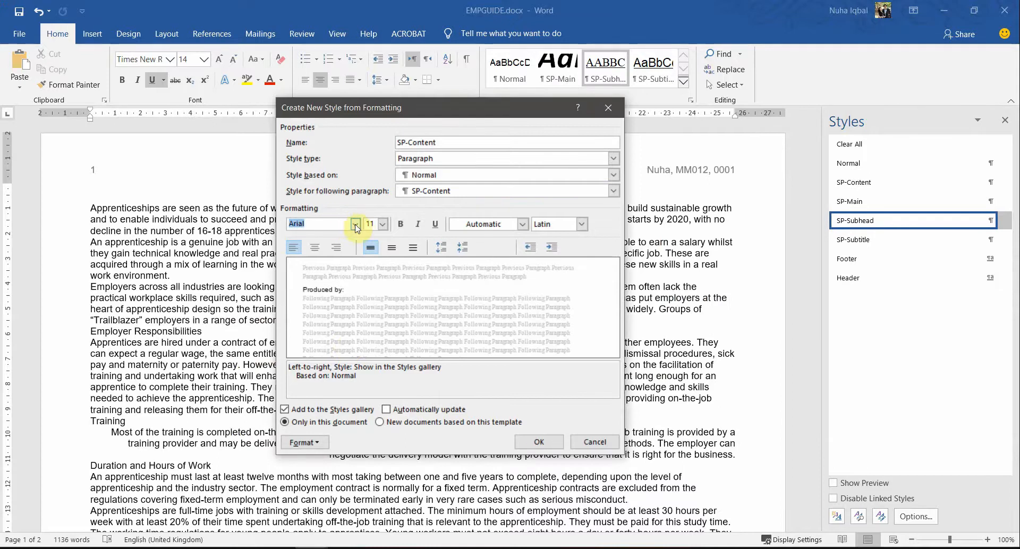
Step: Set the SP-Content font to Calibri (Body) at 11 pt
left_click(355, 224)
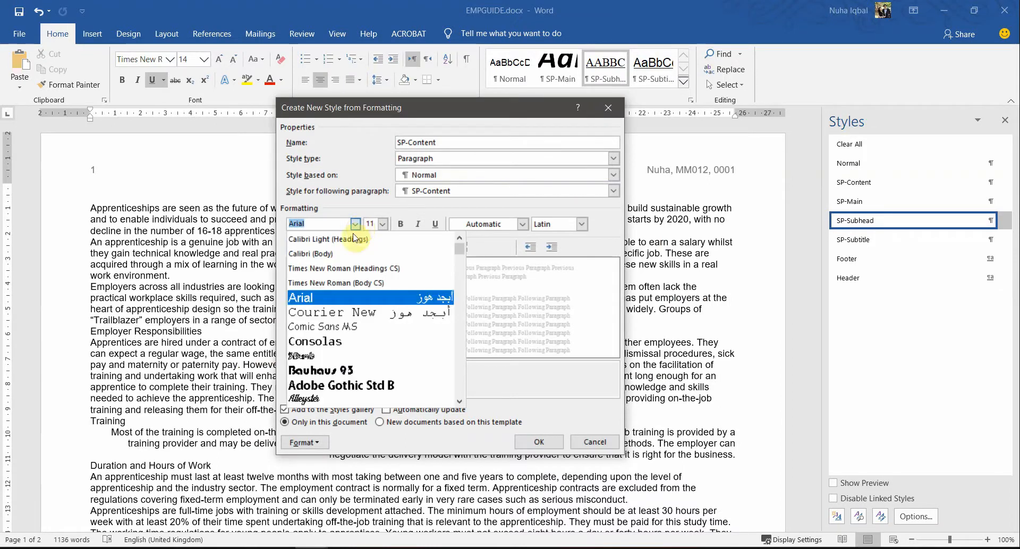
left_click(327, 256)
key("alt+Tab")
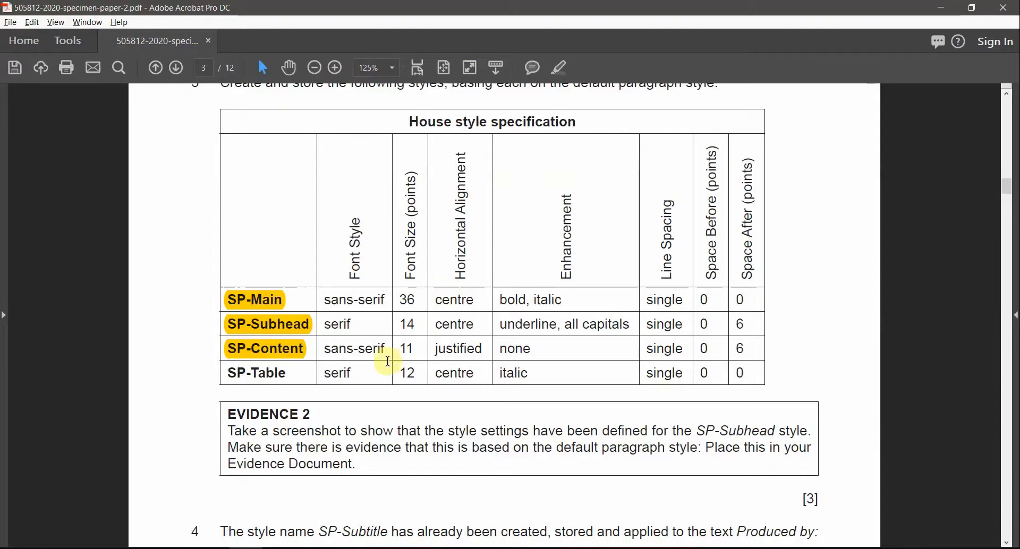
key("alt+Tab")
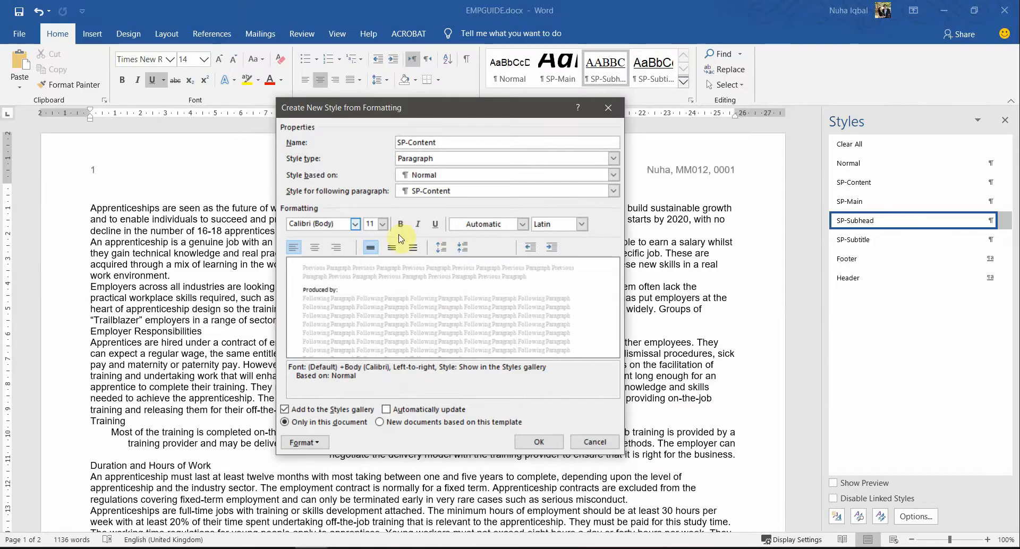
left_click(371, 223)
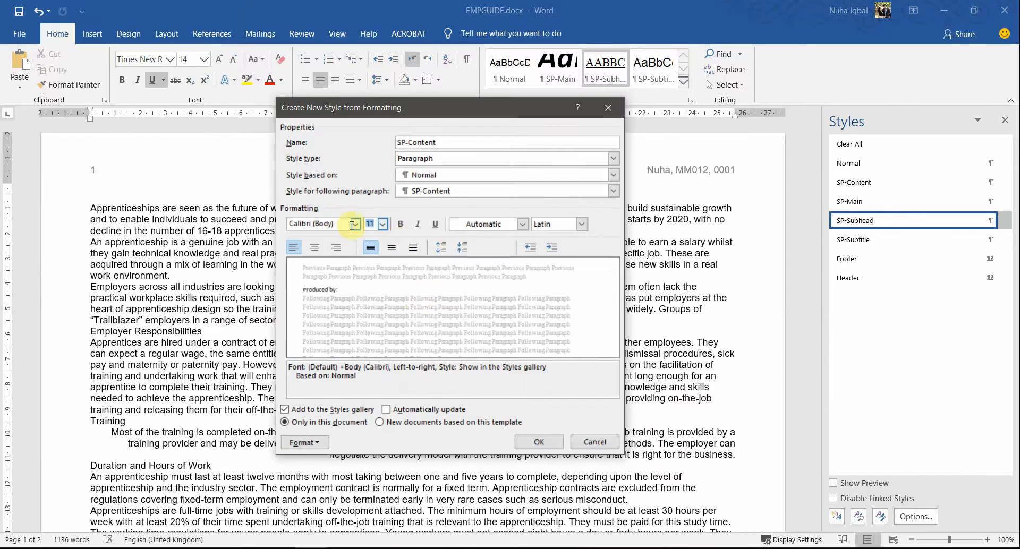
left_click(399, 252)
key("ctrl")
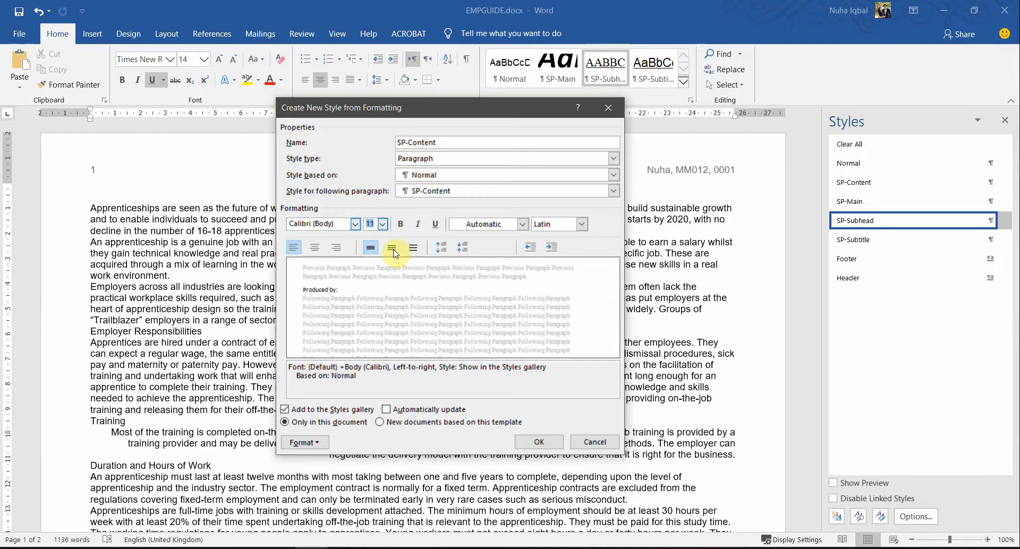
key("ctrl")
left_click(306, 443)
Step: Make the SP-Content paragraphs justified
left_click(305, 320)
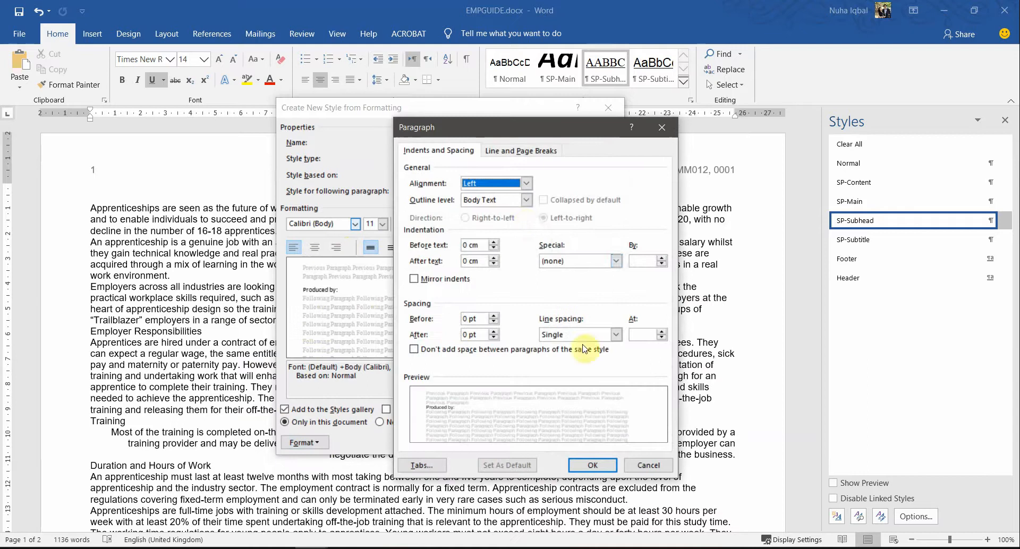
left_click(484, 184)
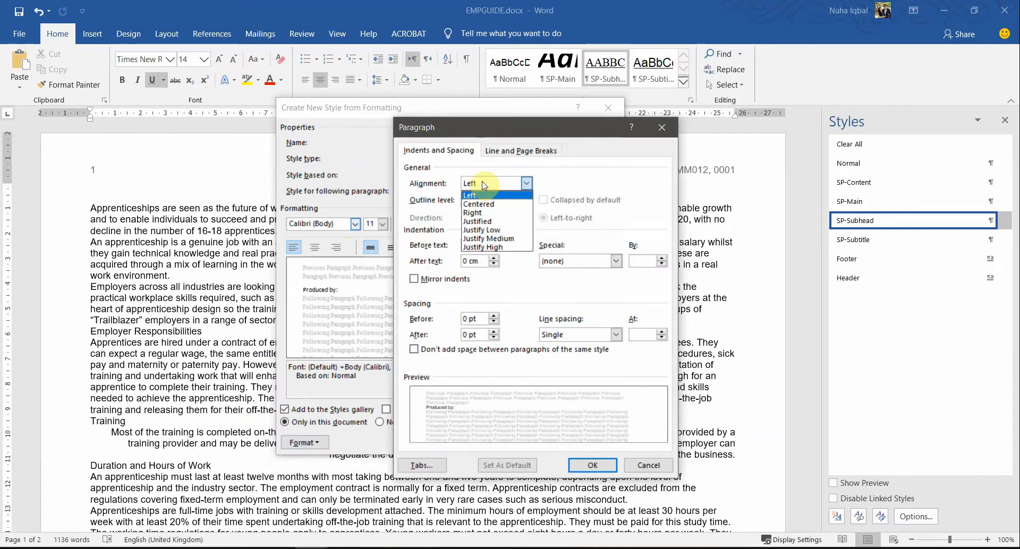
left_click(487, 222)
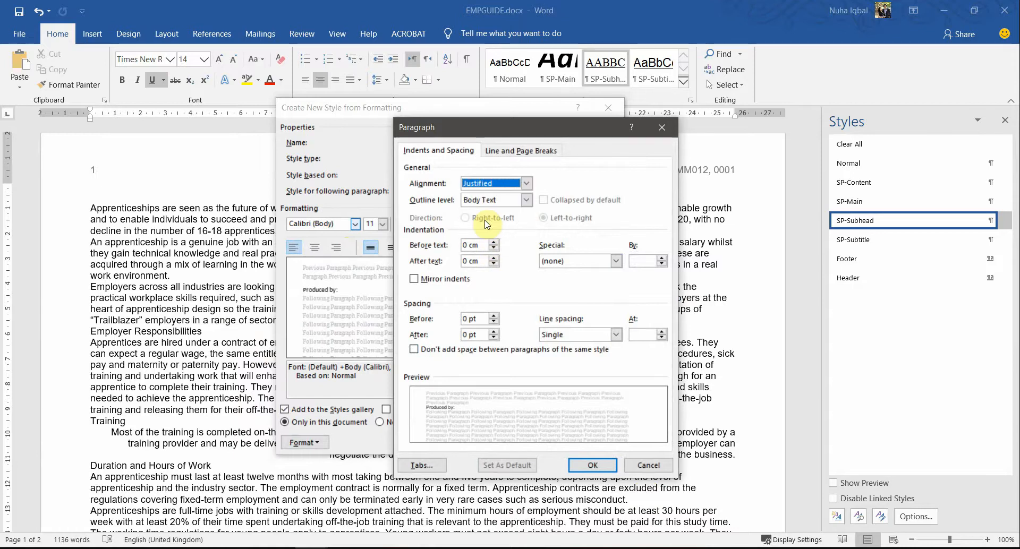
left_click(593, 466)
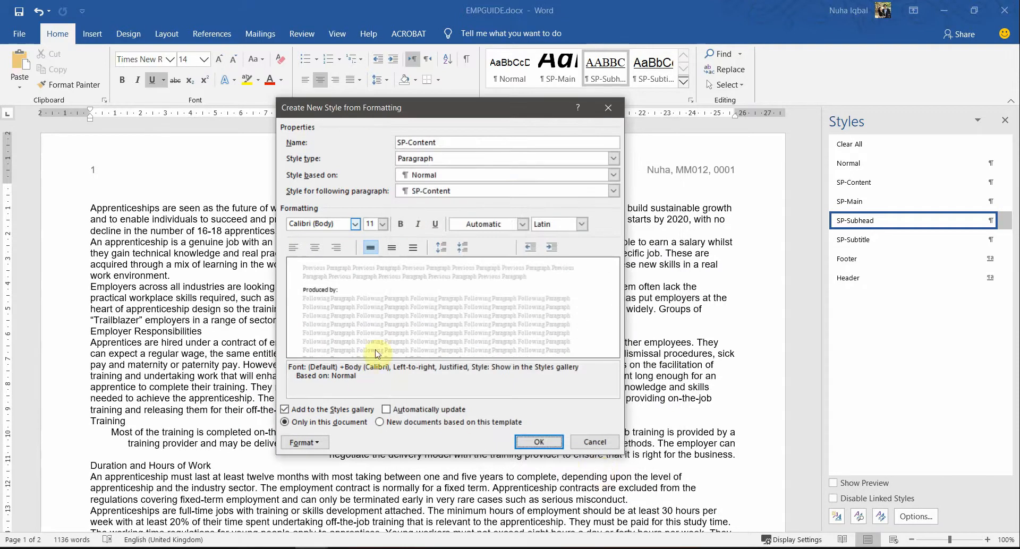
Step: Check the SP-Content enhancement and line spacing values in the specification
key("alt+Tab")
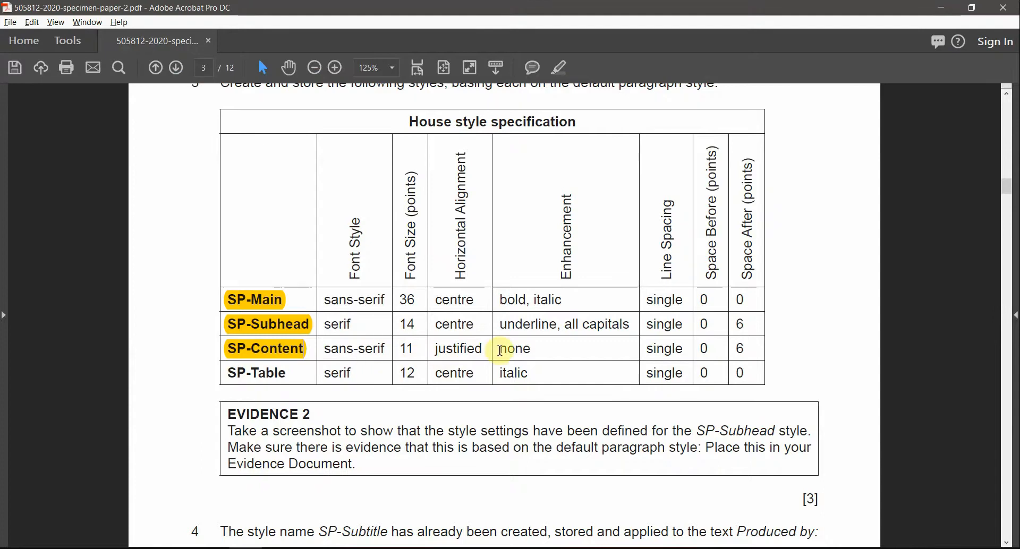
left_click_drag(500, 351, 534, 348)
left_click_drag(648, 349, 750, 353)
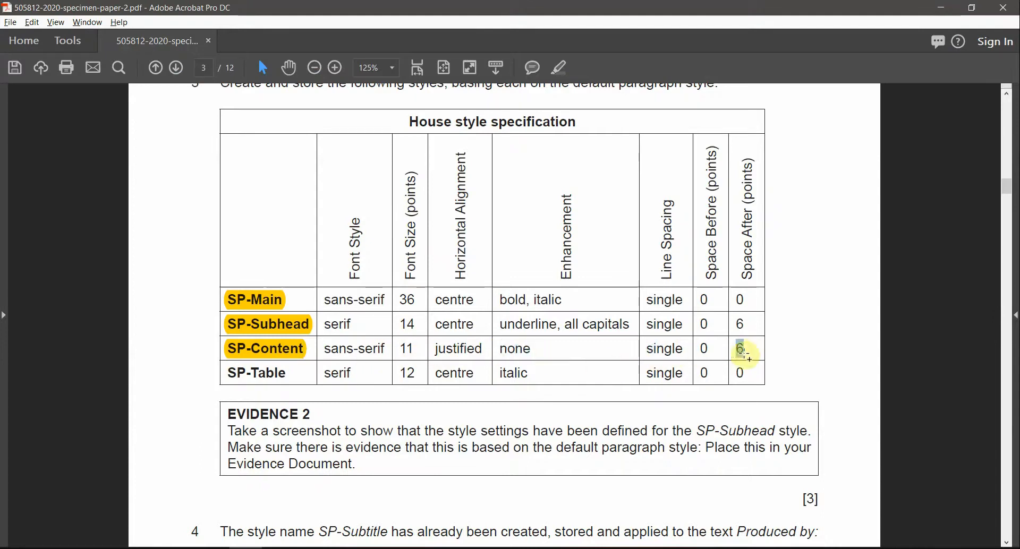
key("alt+Tab")
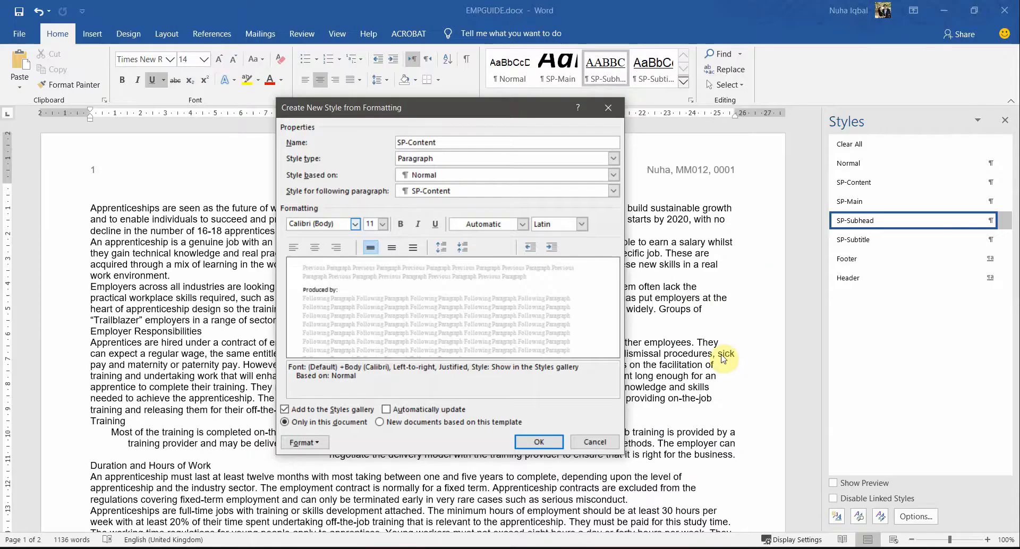
Step: Add 6 pt space after and save the SP-Content style
left_click(305, 442)
left_click(340, 321)
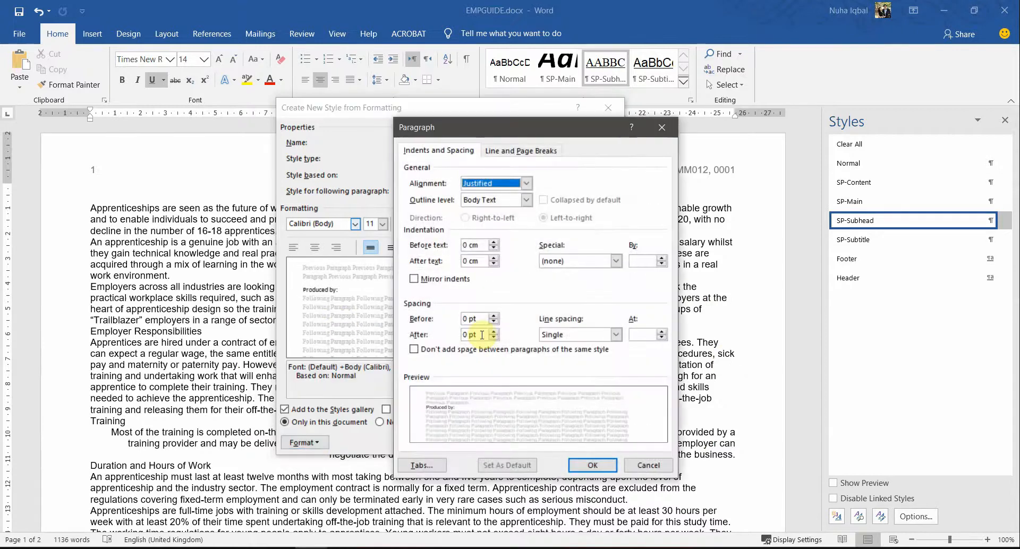
left_click(493, 331)
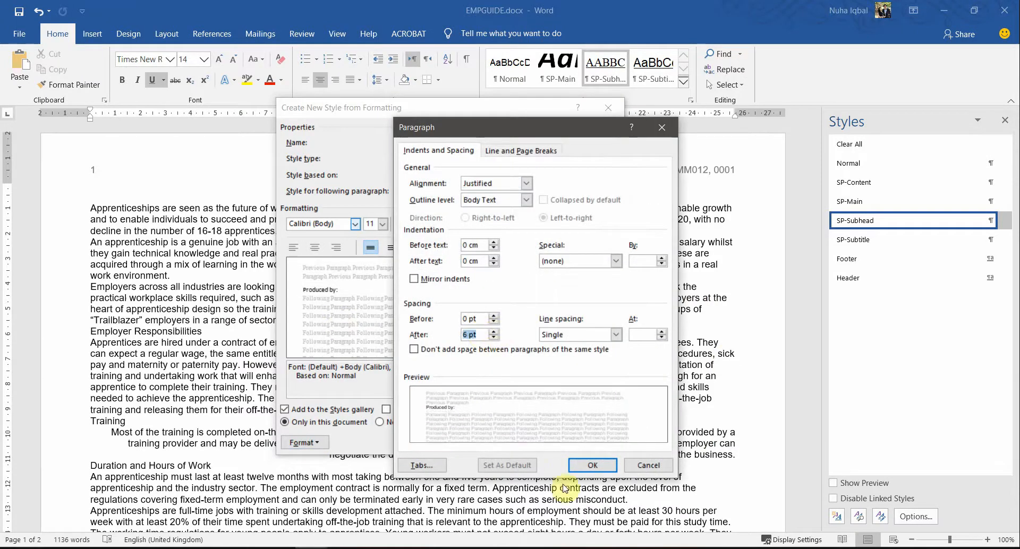
left_click(592, 465)
left_click(537, 442)
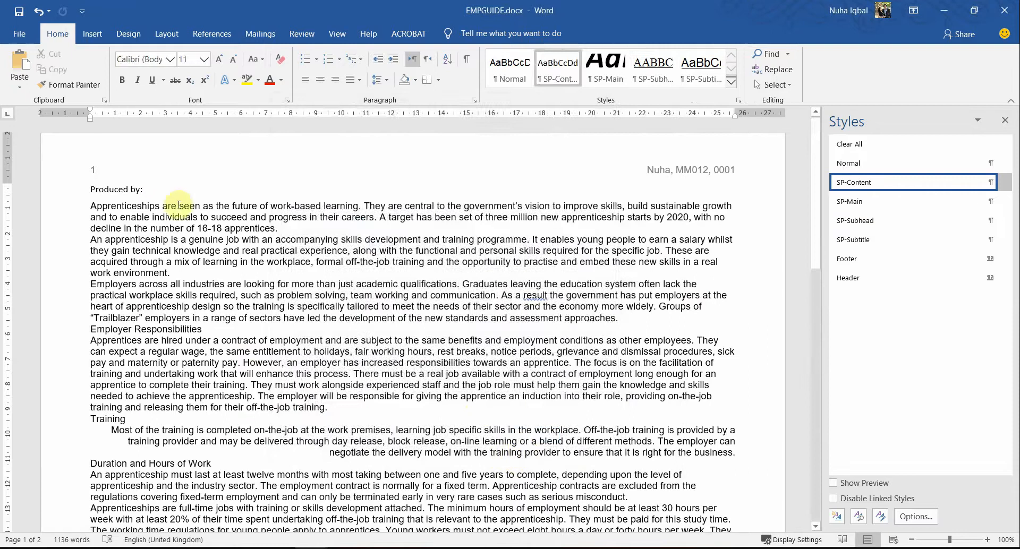
left_click_drag(147, 190, 92, 191)
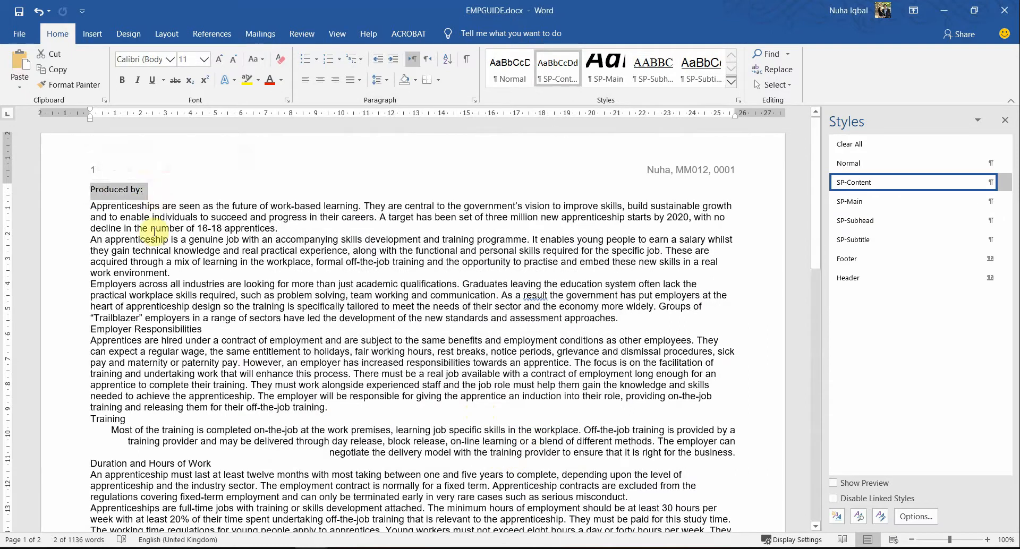
key("alt+Tab")
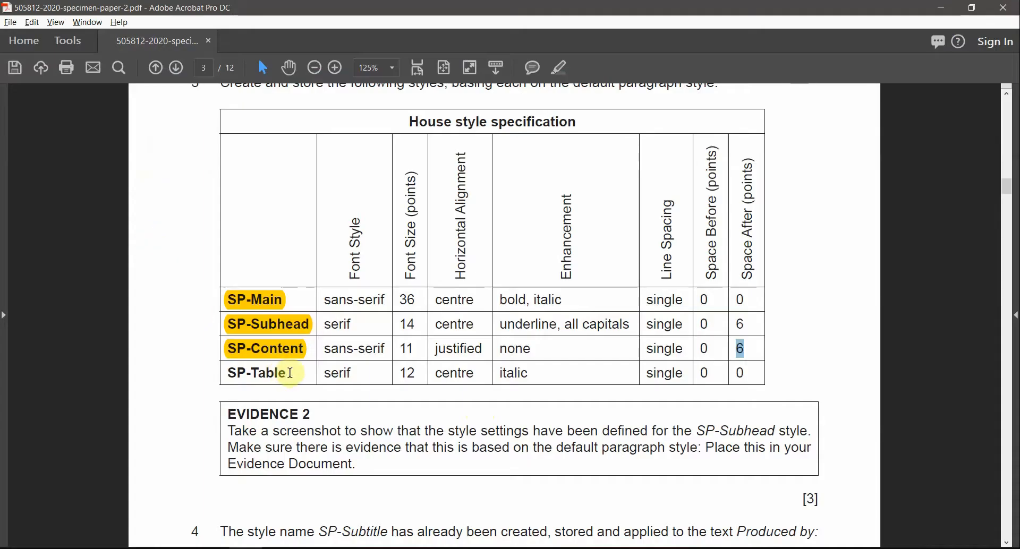
Step: Highlight SP-Table in the spec and start a new style based on Normal
left_click_drag(290, 373, 237, 374)
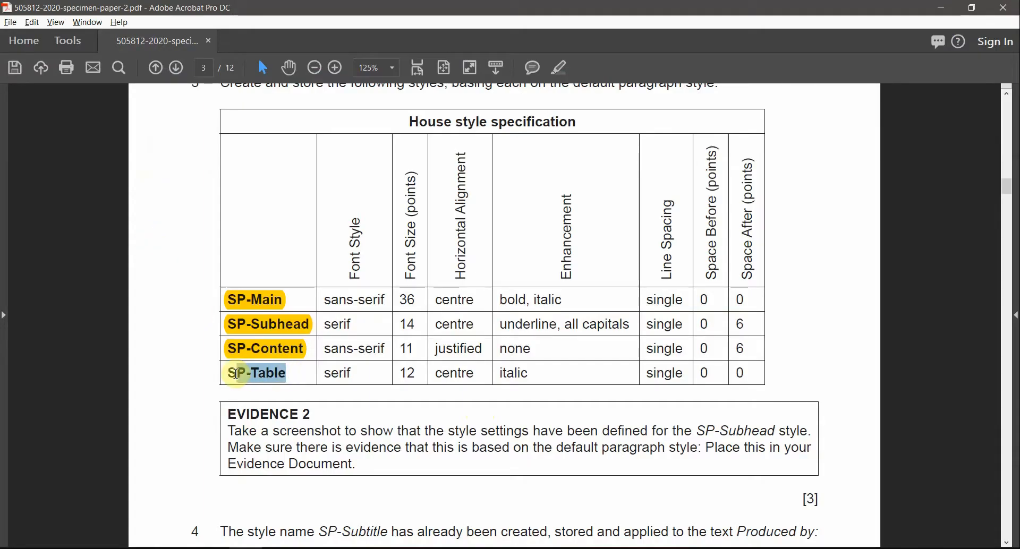
left_click(558, 69)
key("alt+Tab")
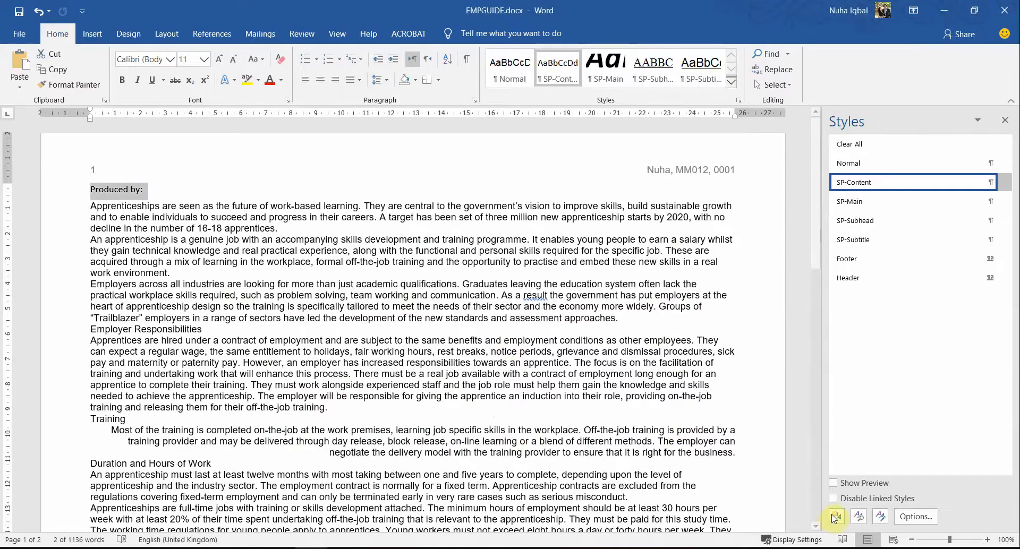
left_click(834, 518)
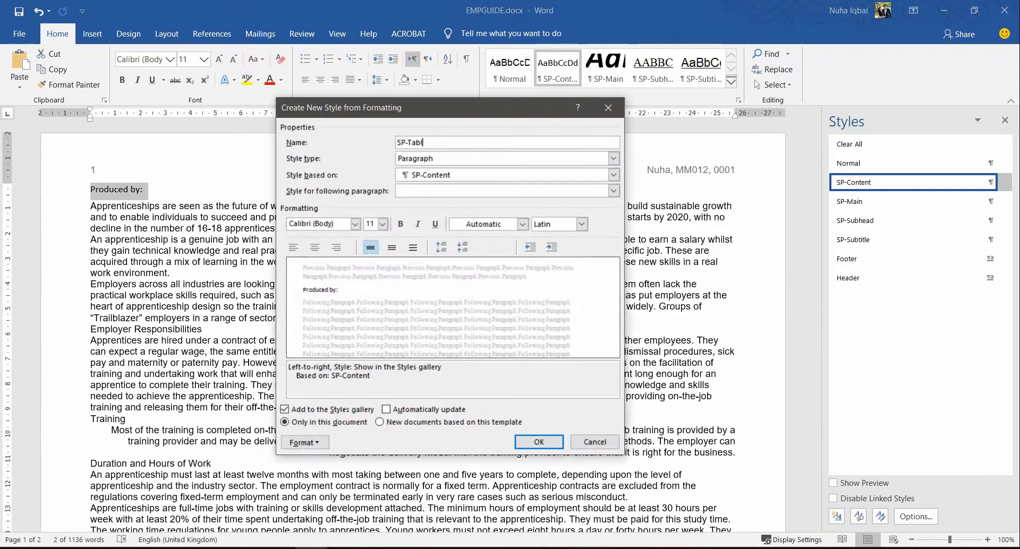
left_click(428, 175)
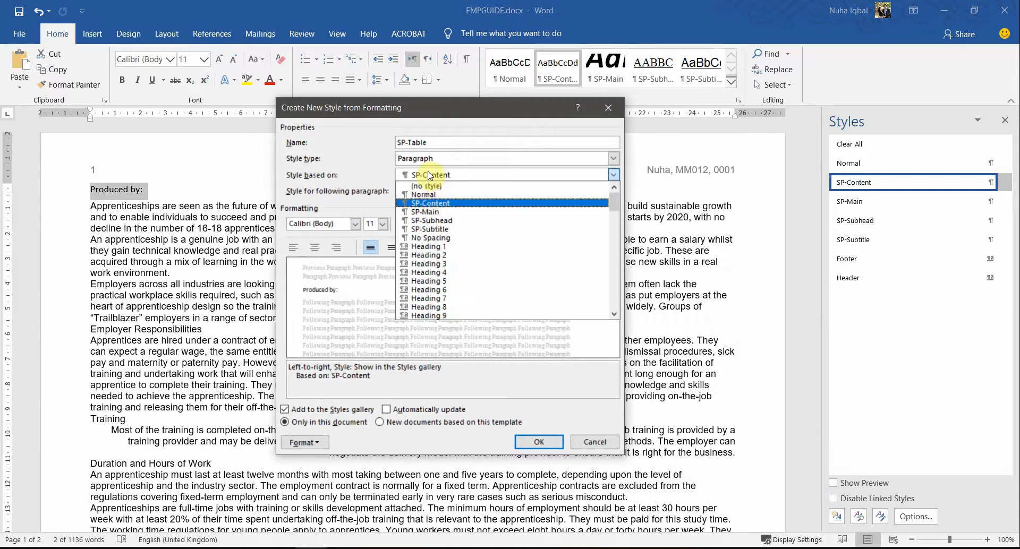
left_click(428, 194)
key("alt+Tab")
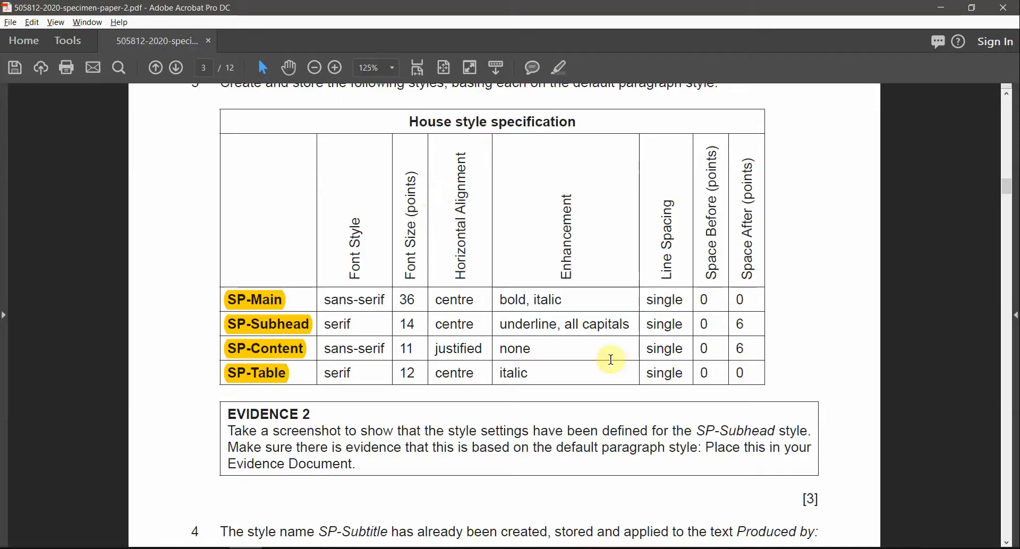
left_click_drag(319, 374, 423, 375)
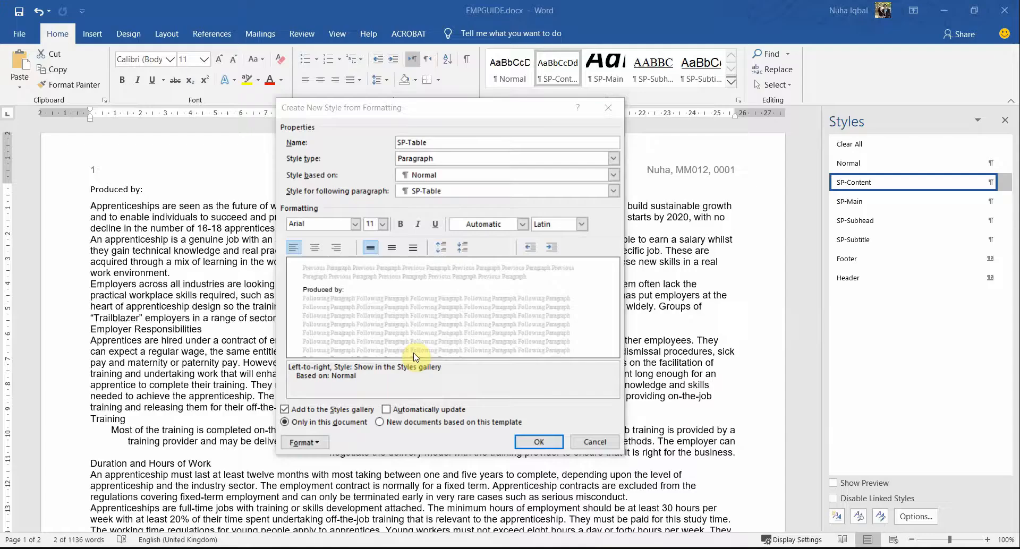
key("alt+Tab")
Step: Set the new style's font to Times New Roman at 12 pt
left_click(317, 229)
left_click(354, 224)
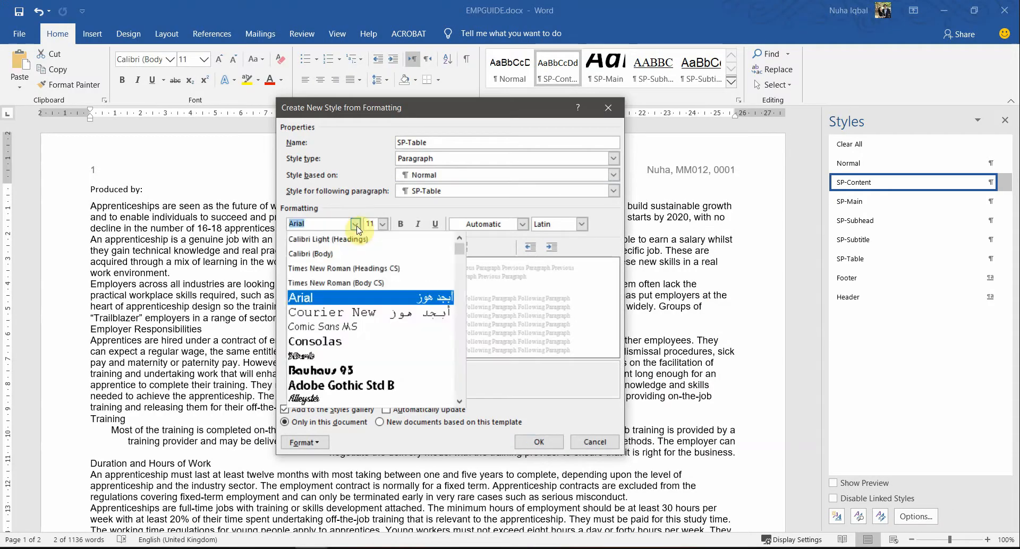
type("Times New Roman")
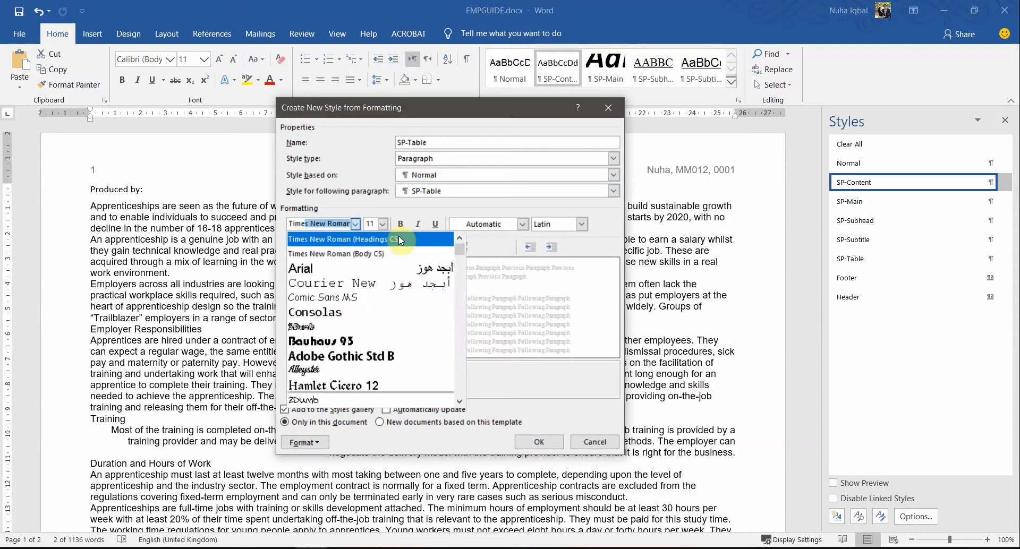
left_click(399, 237)
left_click(383, 226)
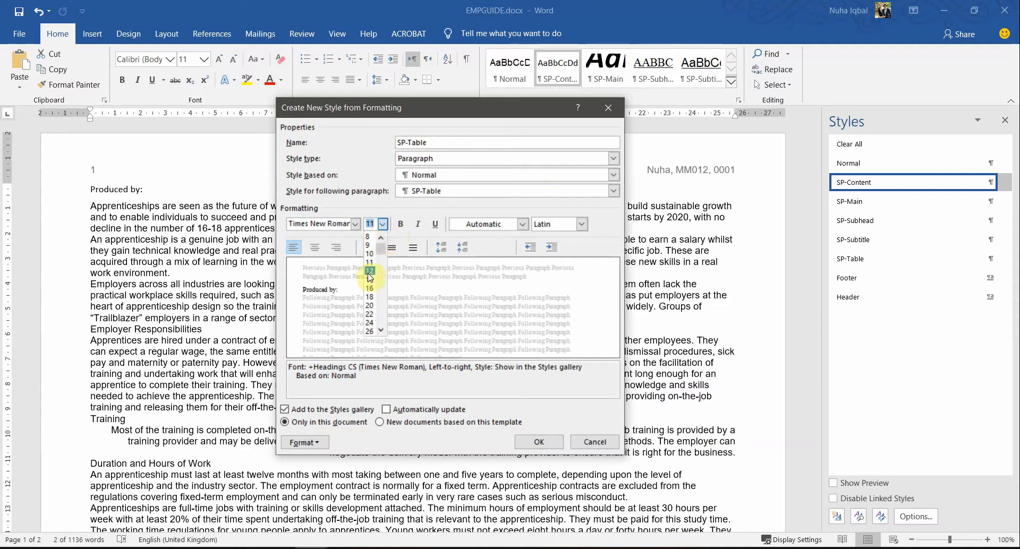
left_click(369, 271)
Step: Make the style centred and italic per the spec, then save SP-Table
key("alt+Tab")
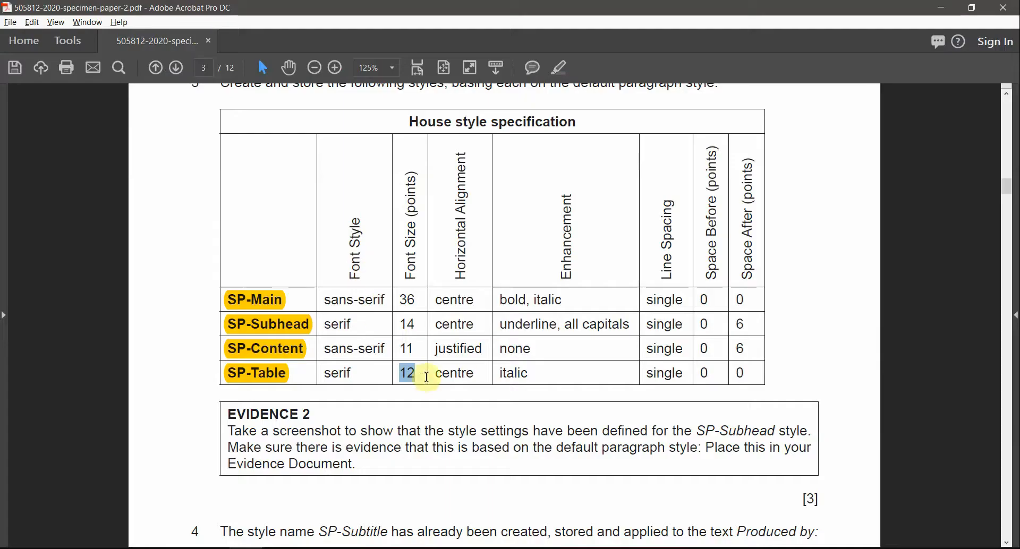
left_click_drag(434, 375, 528, 374)
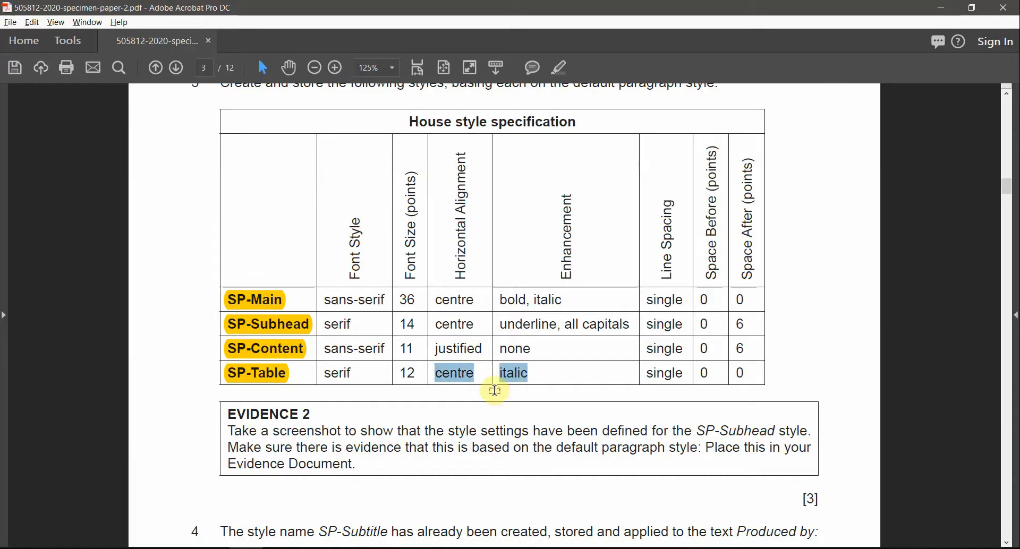
key("alt+Tab")
left_click(315, 247)
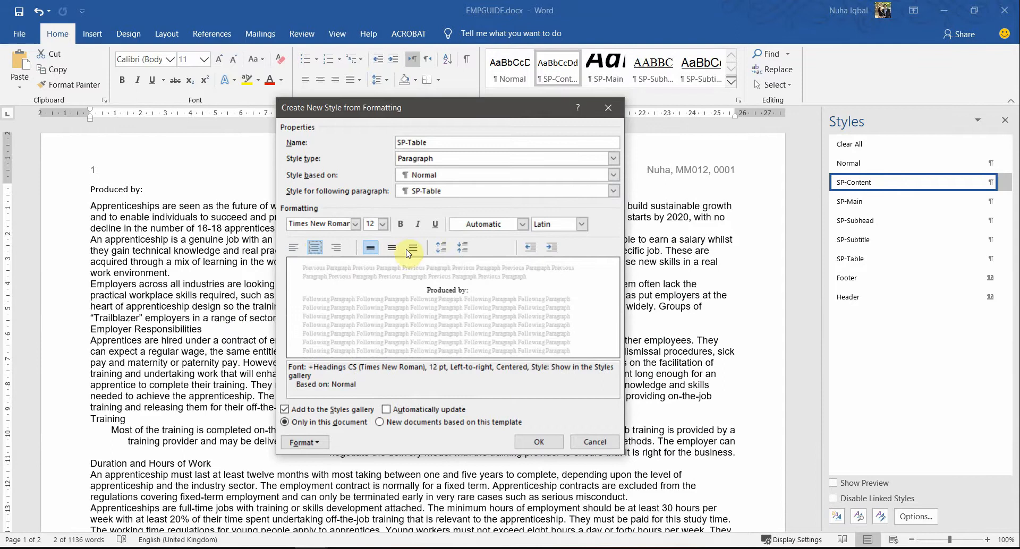
left_click(419, 224)
key("alt+Tab")
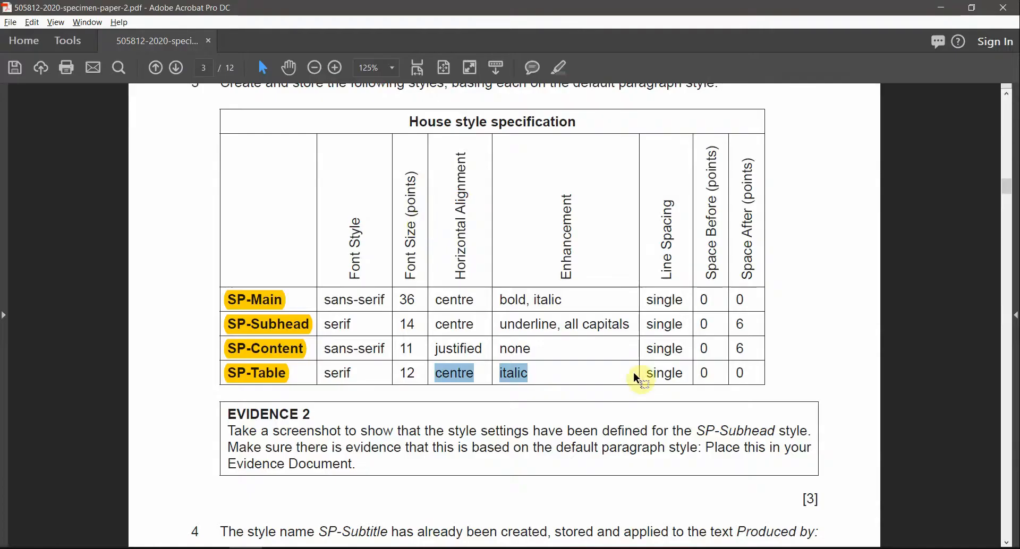
left_click_drag(652, 373, 736, 375)
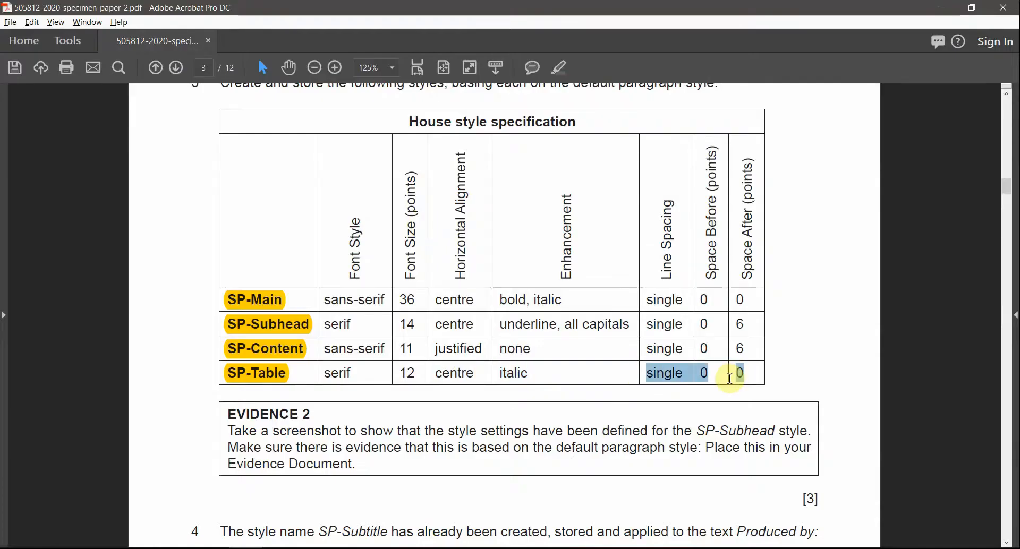
key("alt+Tab")
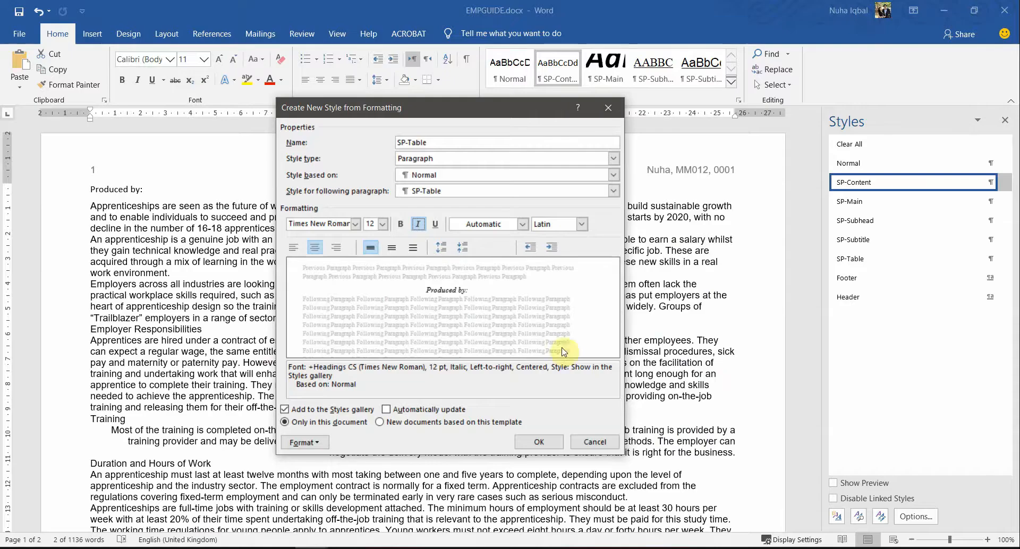
left_click(538, 448)
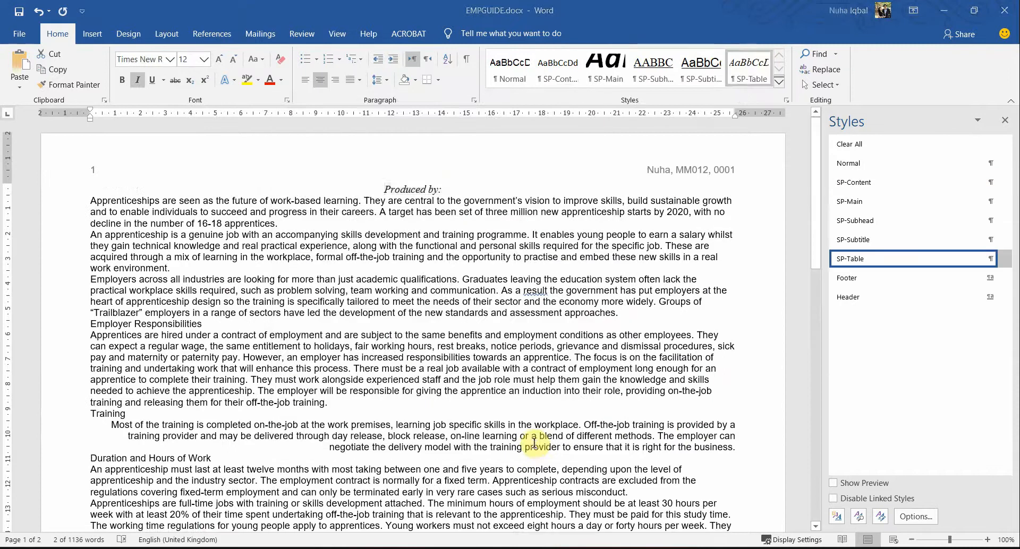
key("alt+Tab")
Step: Highlight the EVIDENCE 2 heading and its SP-Subhead screenshot instruction in yellow
scroll(444, 377, "down", 2)
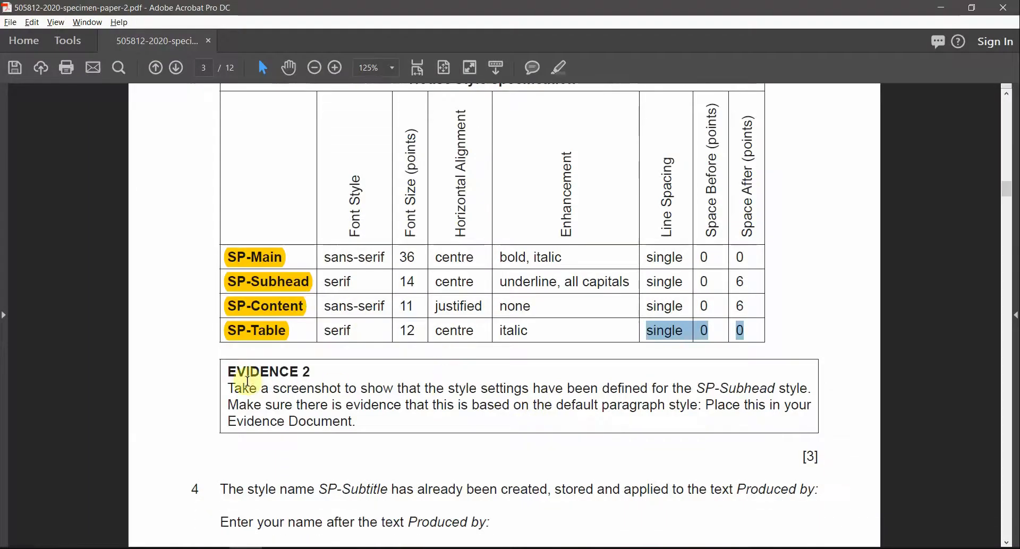
left_click_drag(228, 371, 320, 366)
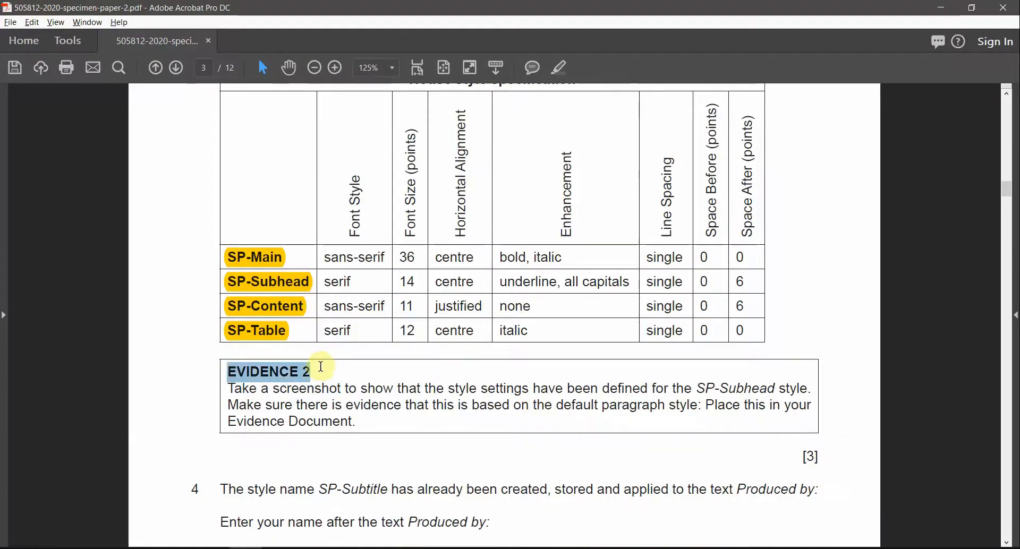
left_click(559, 67)
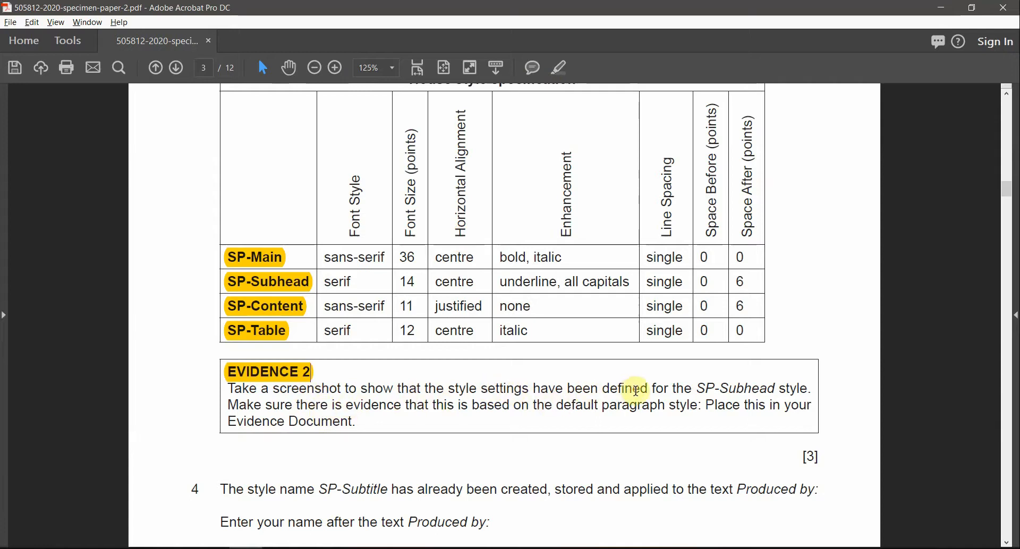
left_click_drag(697, 387, 781, 407)
left_click(559, 68)
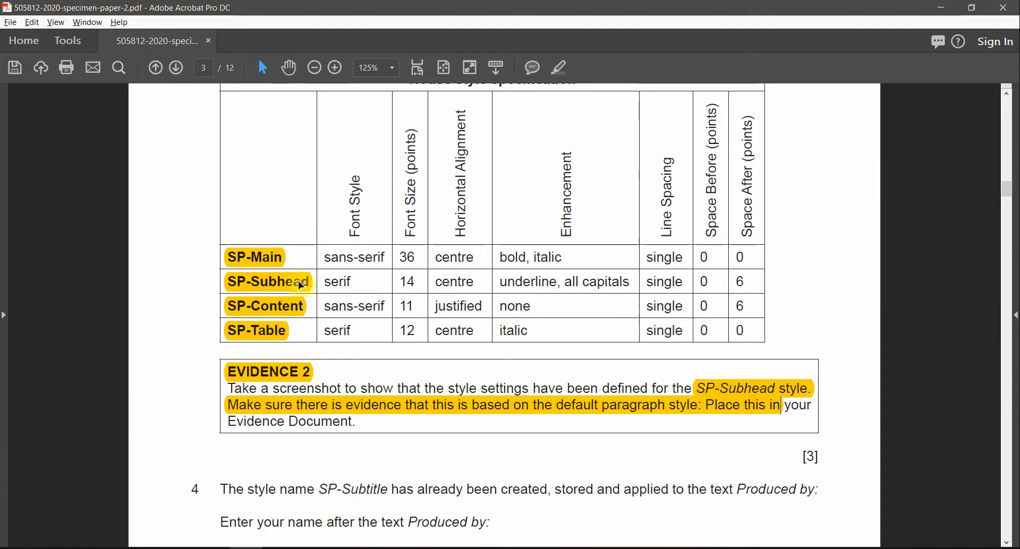
double_click(342, 283)
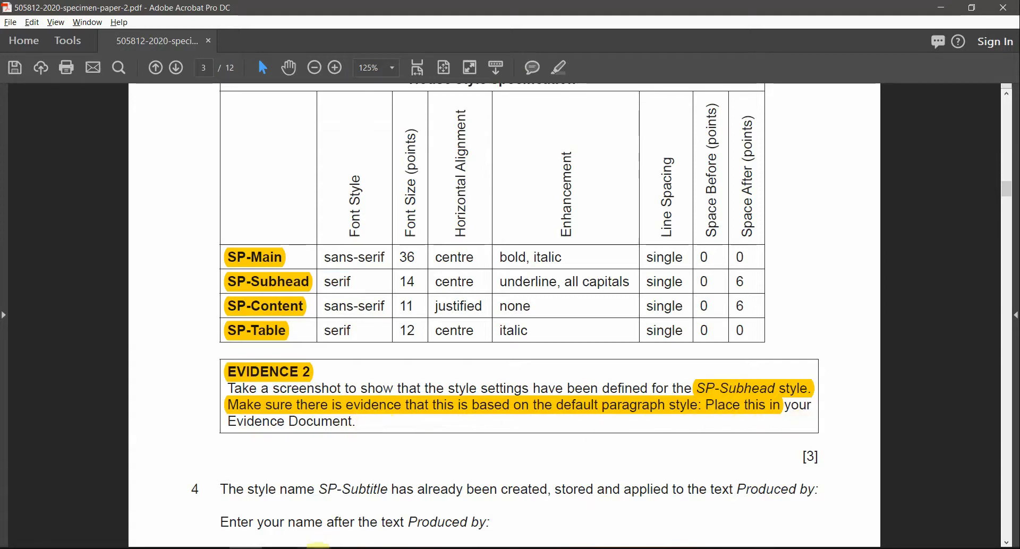
left_click(325, 523)
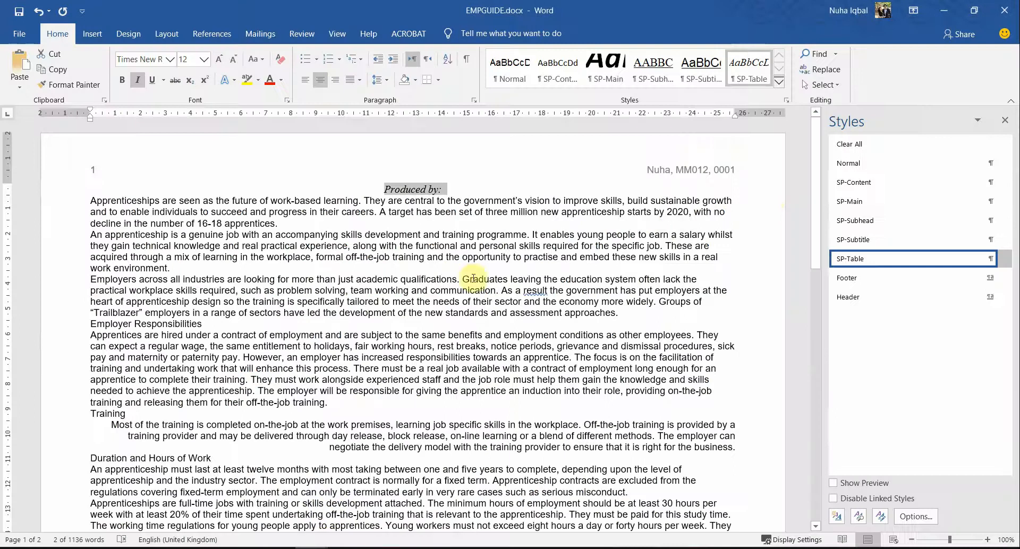
Step: Apply SP-Subhead to the Produced by: heading and open its Modify Style settings
left_click(886, 223)
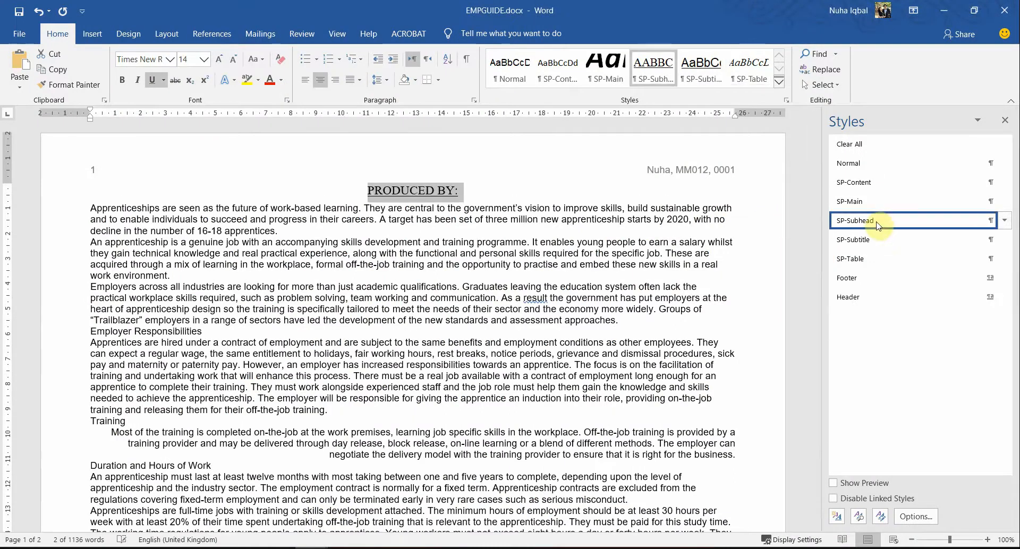
right_click(877, 224)
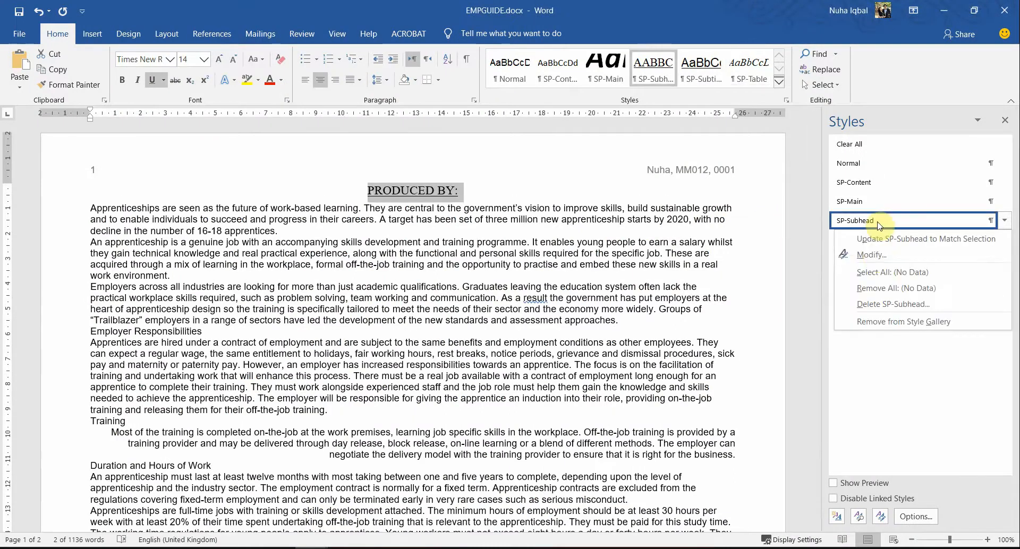
left_click(871, 254)
Step: Screenshot the SP-Subhead Modify Style dialog, then cancel it without changes
mouse_move(504, 118)
left_mouse_down()
mouse_move(507, 141)
mouse_move(515, 114)
left_mouse_up()
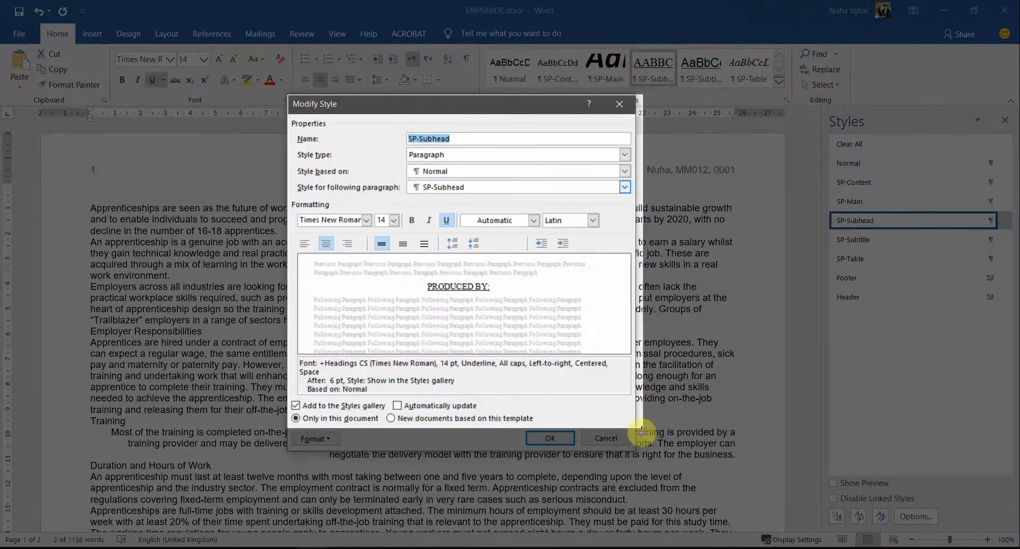
left_click_drag(633, 453, 637, 452)
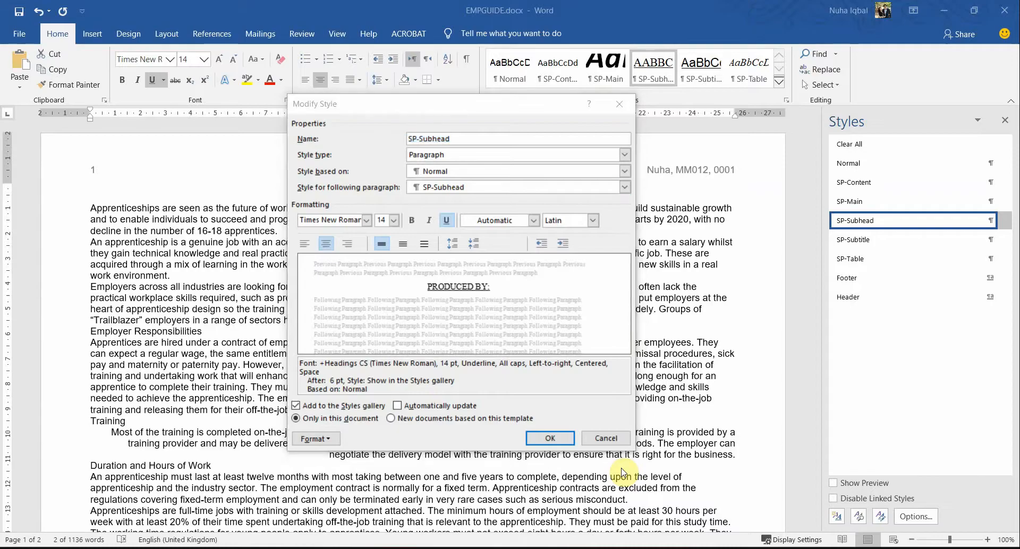
left_click(606, 440)
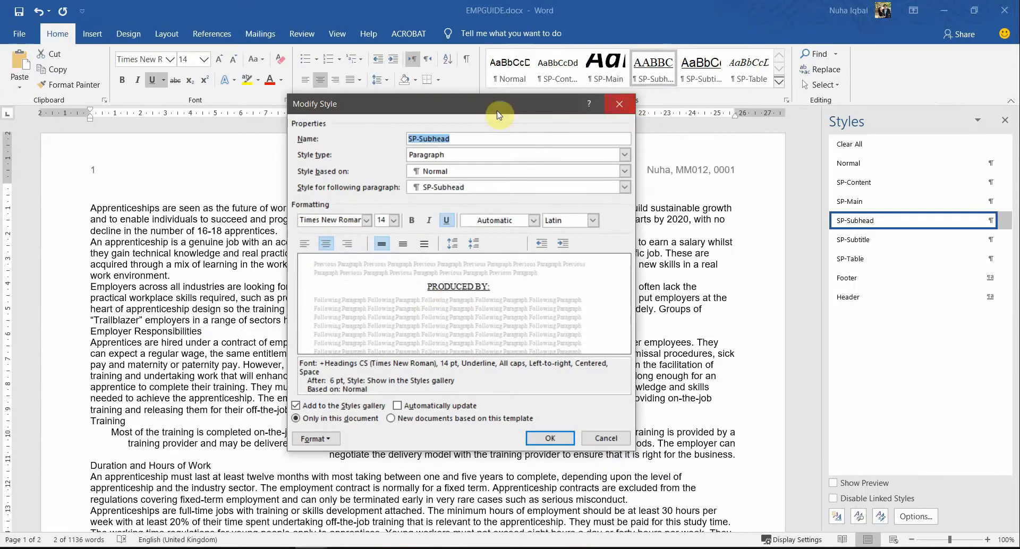
left_click_drag(498, 114, 527, 106)
left_click(633, 434)
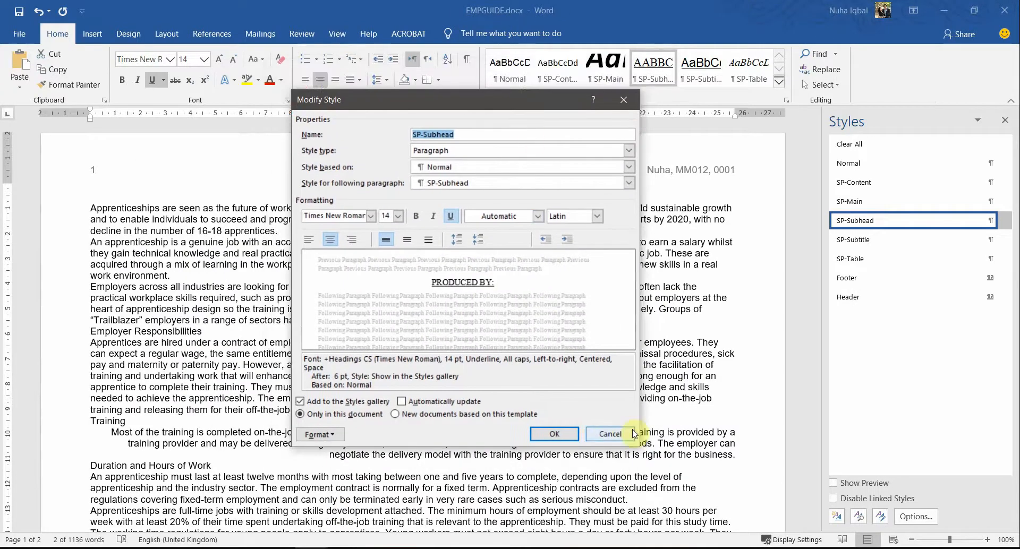
left_click(591, 436)
Step: Paste the SP-Subhead style screenshot under Step 3 in the evidence document
key("alt+Tab")
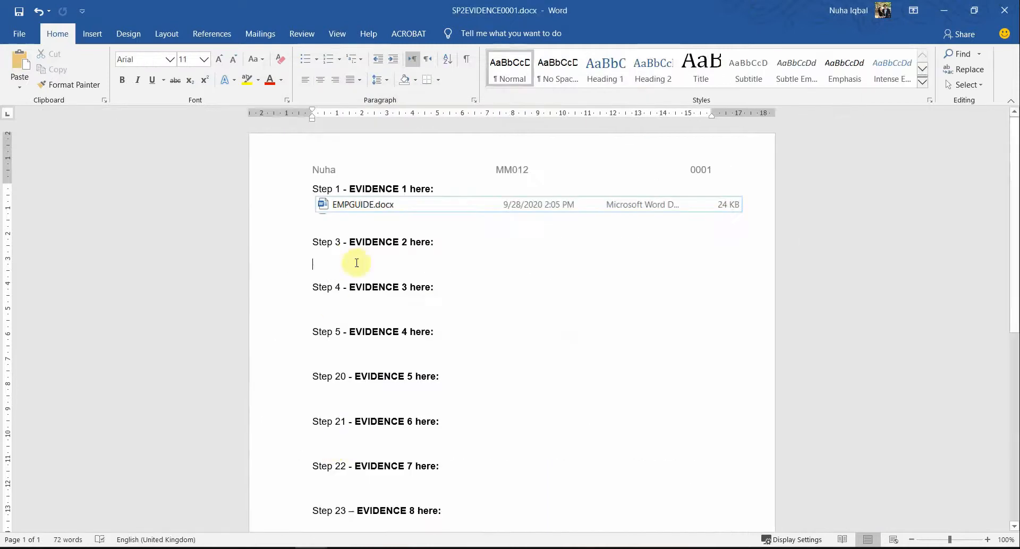
right_click(347, 254)
key("Escape")
right_click(339, 255)
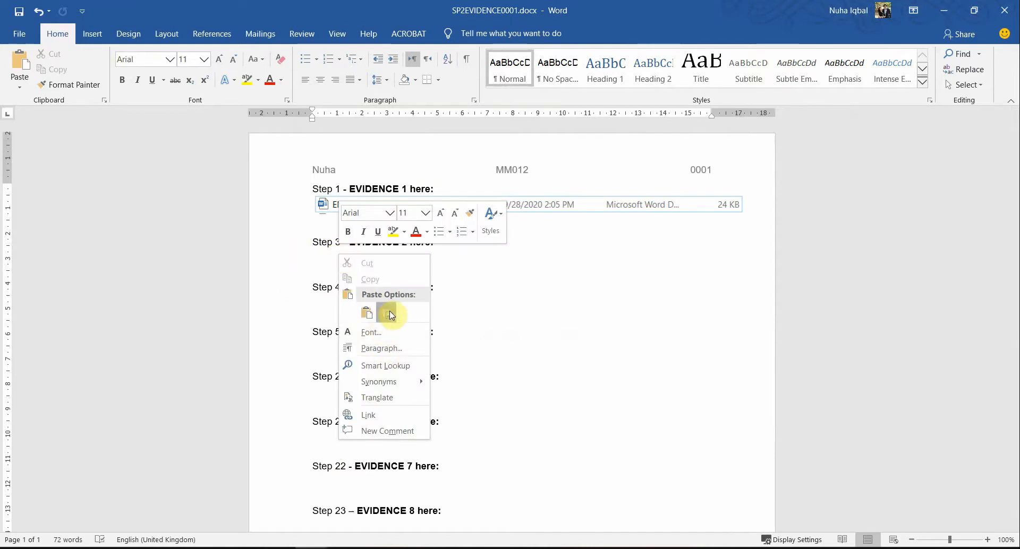
left_click(389, 315)
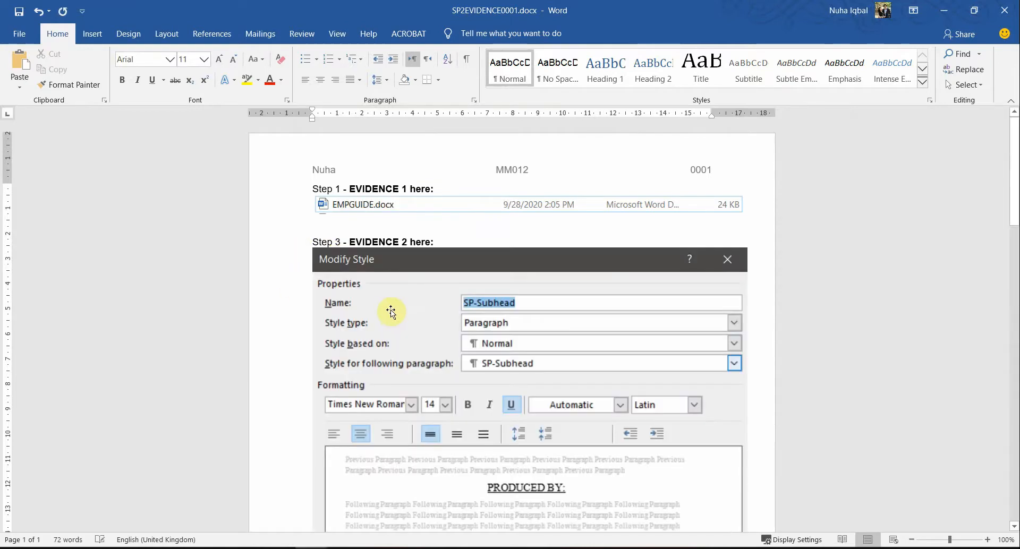
double_click(376, 240)
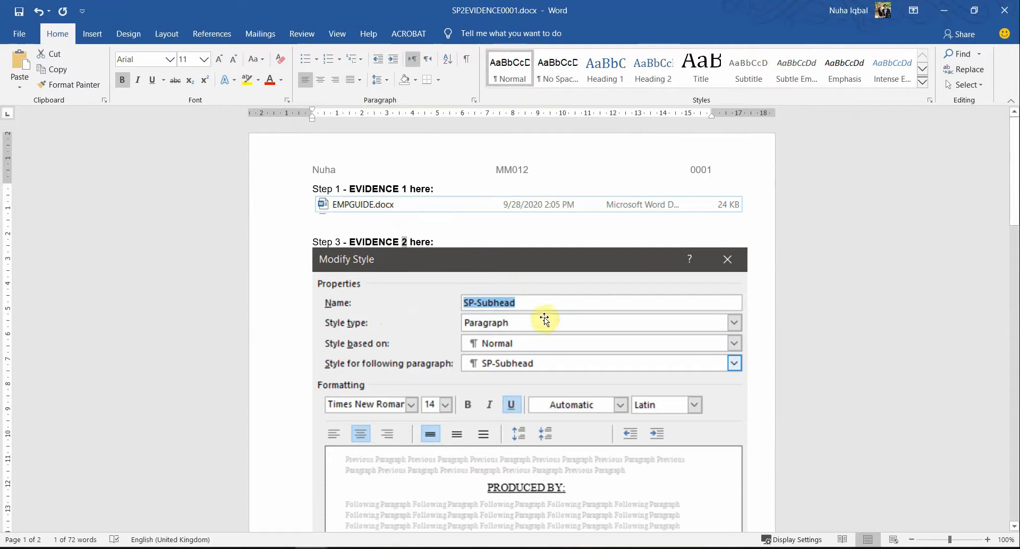
Step: Enlarge the pasted screenshot by dragging its corner handle, then deselect it
scroll(542, 264, "down", 4)
left_click(579, 389)
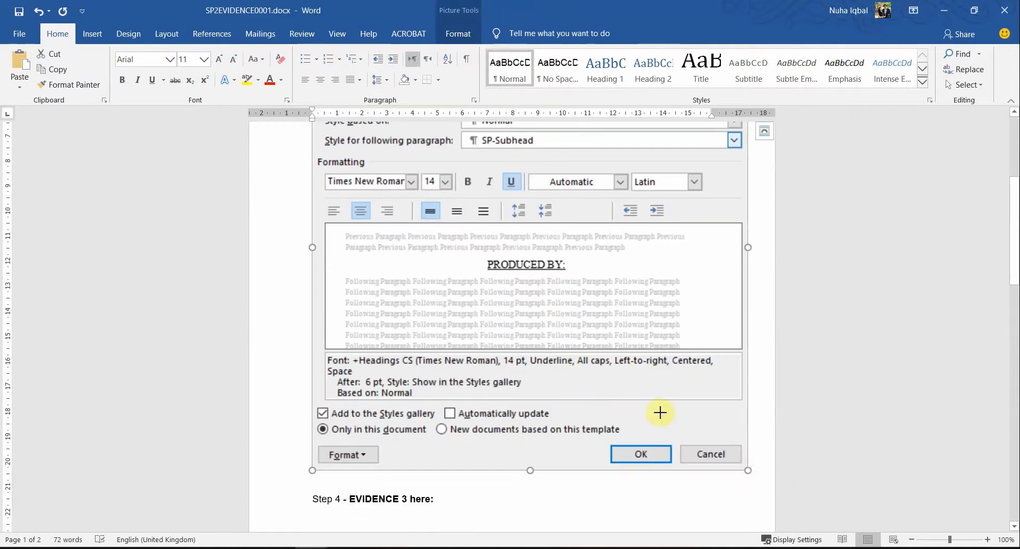
left_click_drag(660, 412, 562, 326)
scroll(589, 371, "up", 3)
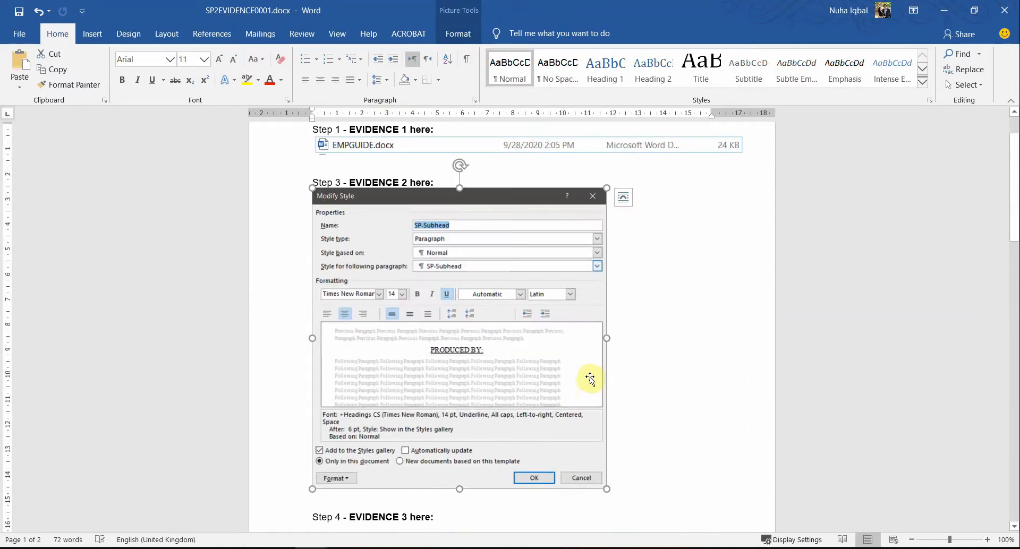
scroll(592, 378, "down", 1)
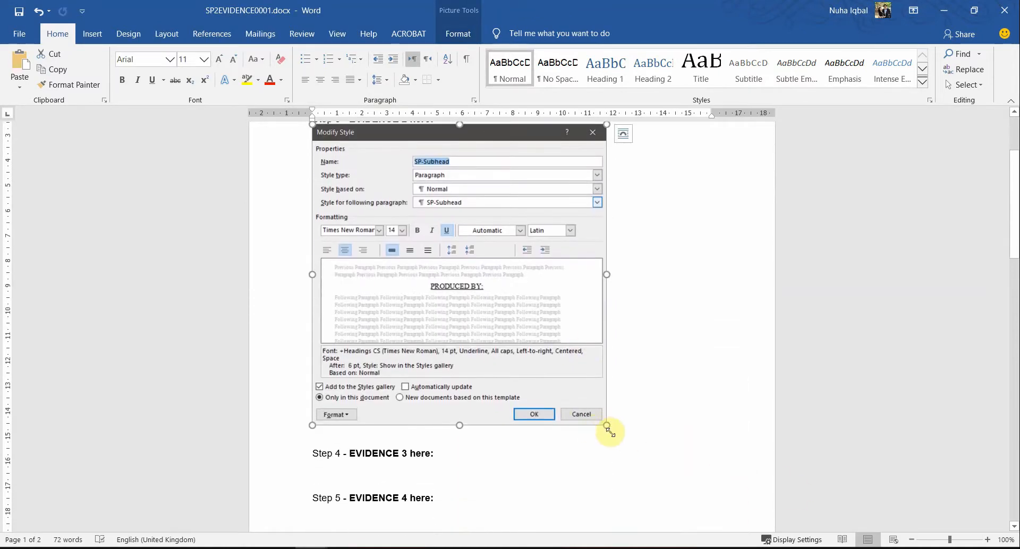
left_click_drag(609, 431, 619, 437)
left_click(467, 483)
scroll(544, 514, "up", 1)
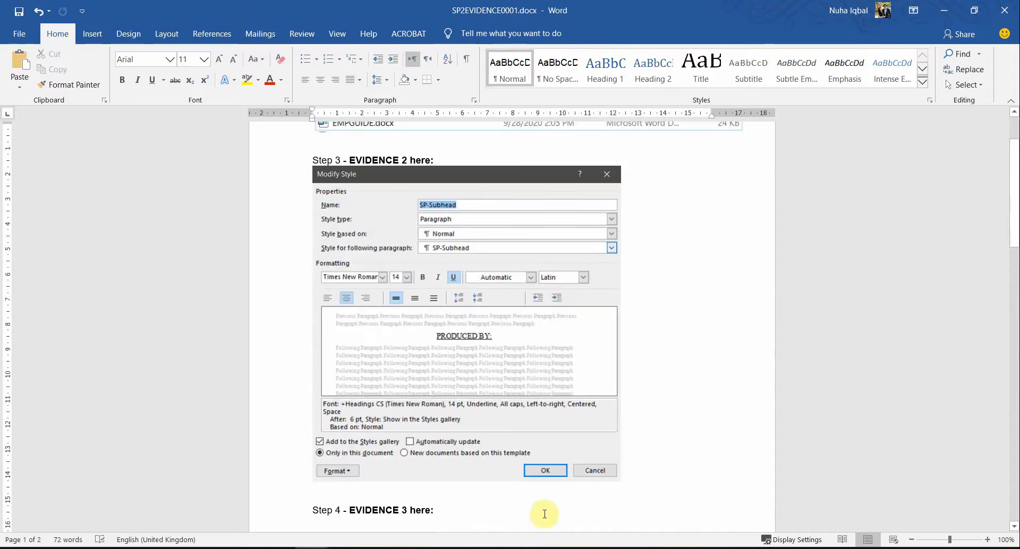
scroll(545, 513, "up", 2)
key("alt+Tab")
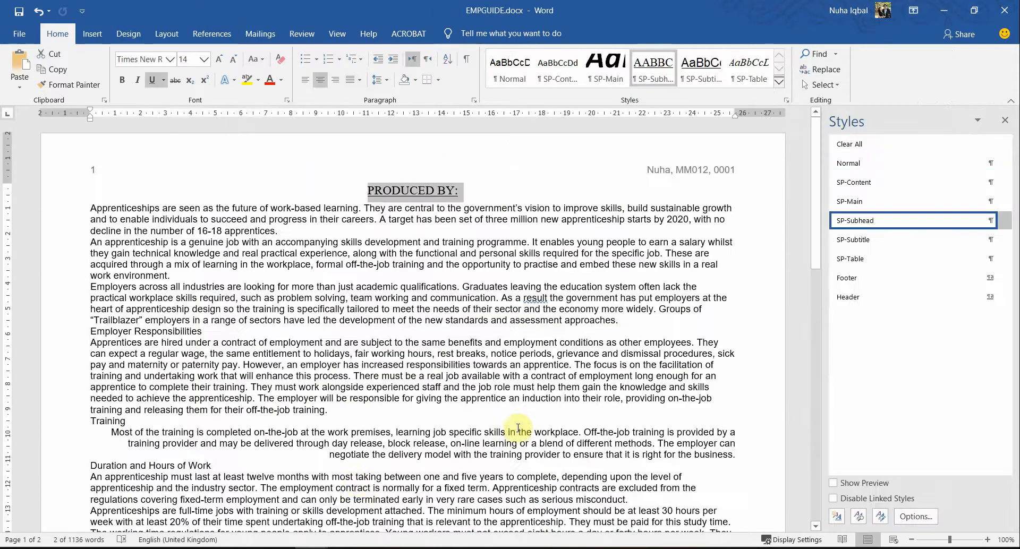
Step: Scroll to question 4 and highlight the SP-Subtitle style name in yellow
key("alt+Tab")
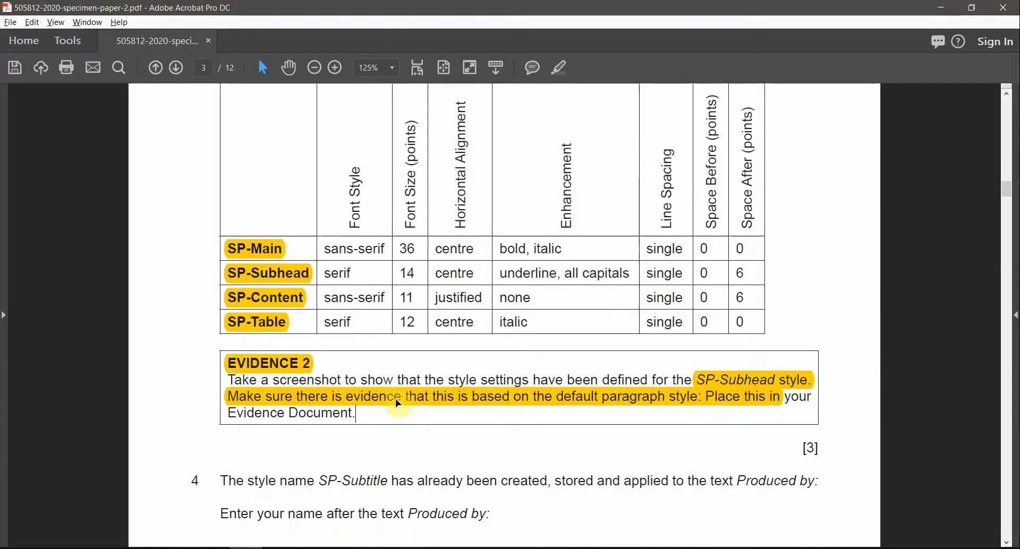
scroll(397, 402, "down", 2)
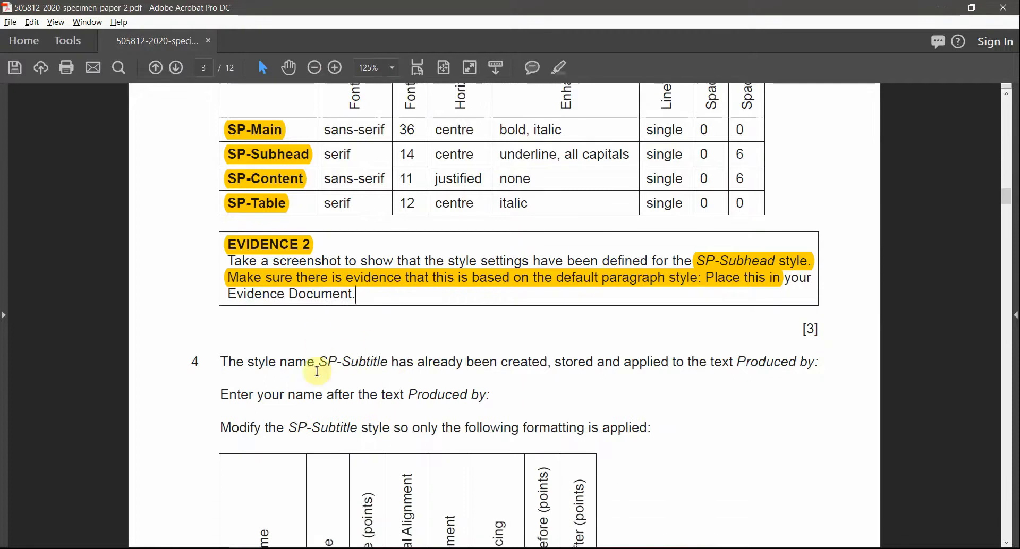
scroll(317, 371, "down", 1)
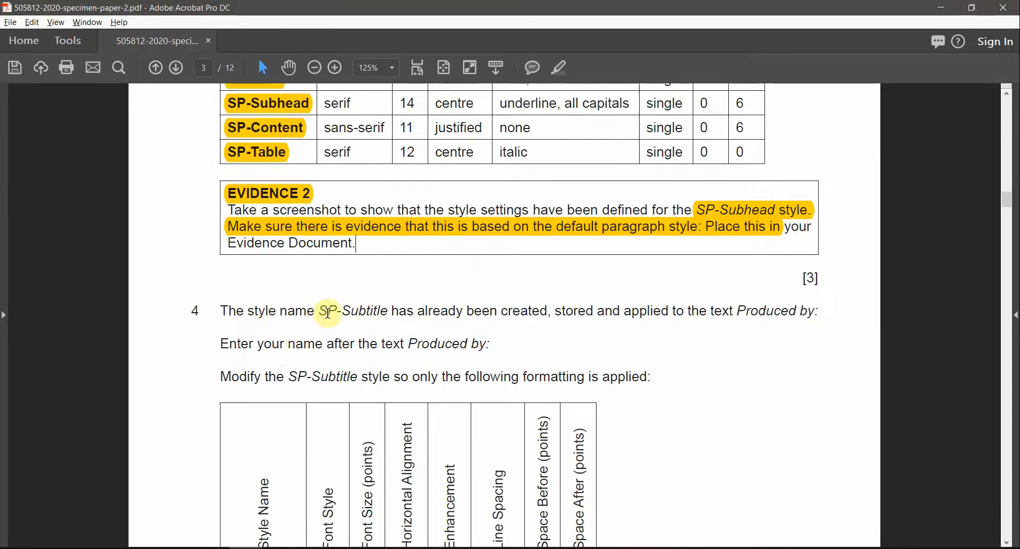
left_click_drag(323, 310, 374, 311)
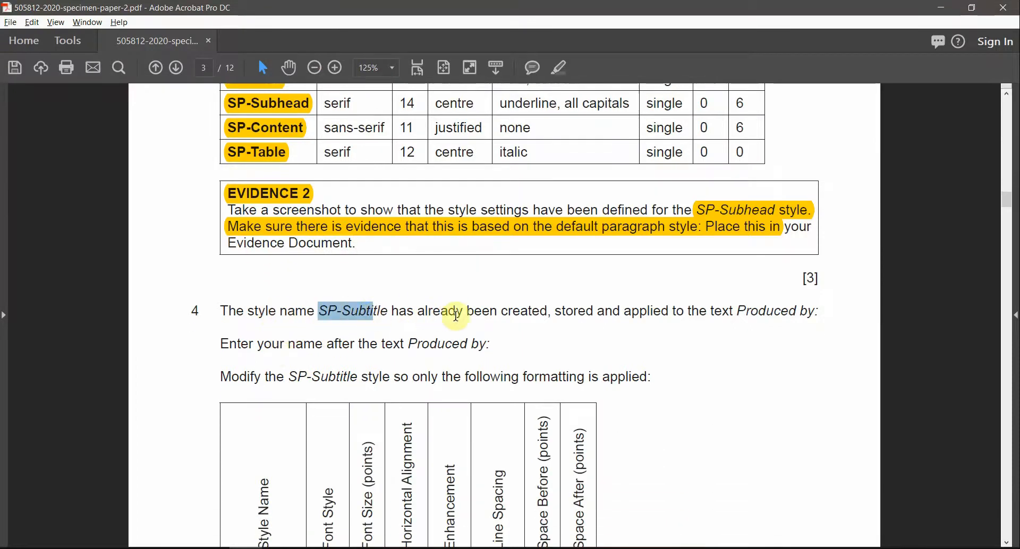
left_click(562, 67)
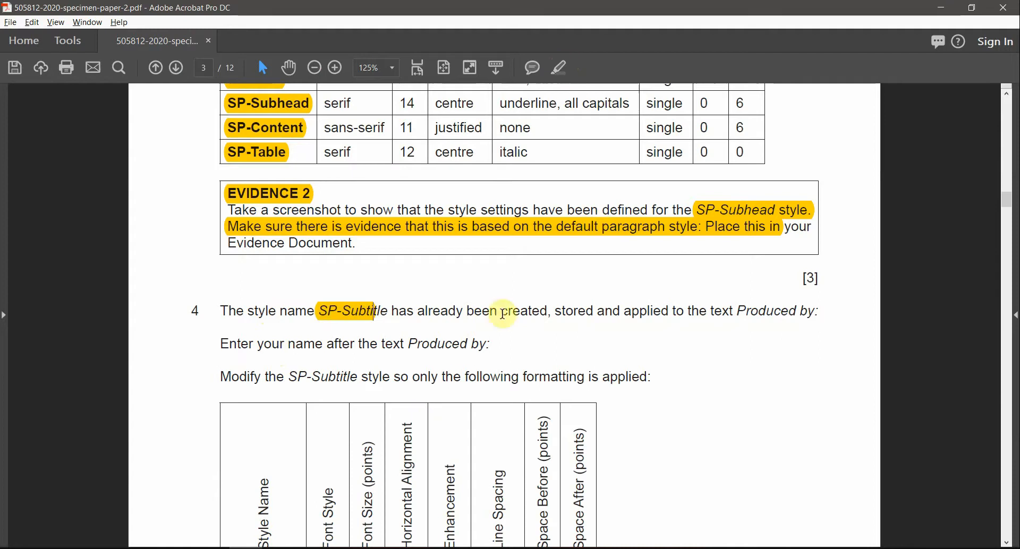
left_click_drag(501, 311, 797, 312)
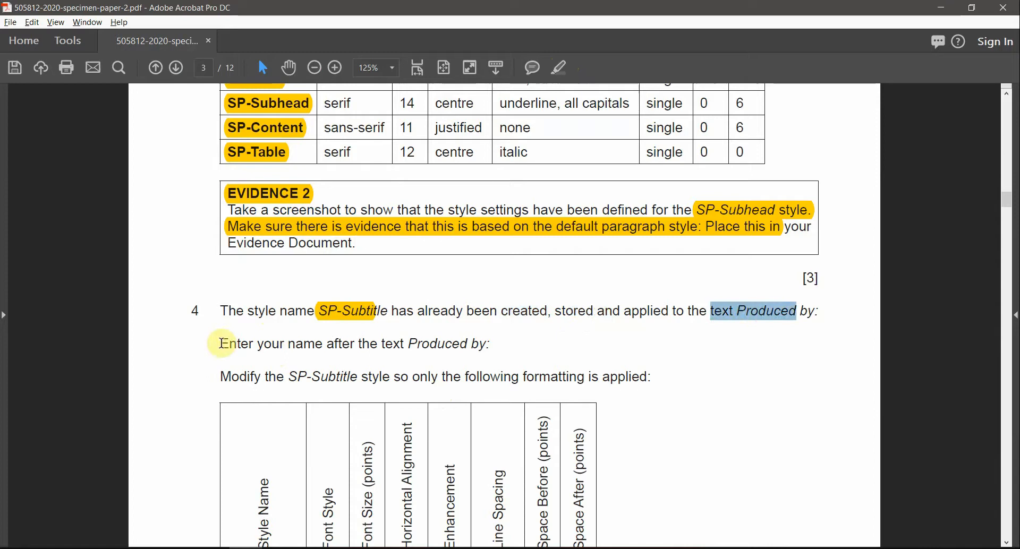
left_click_drag(222, 343, 349, 346)
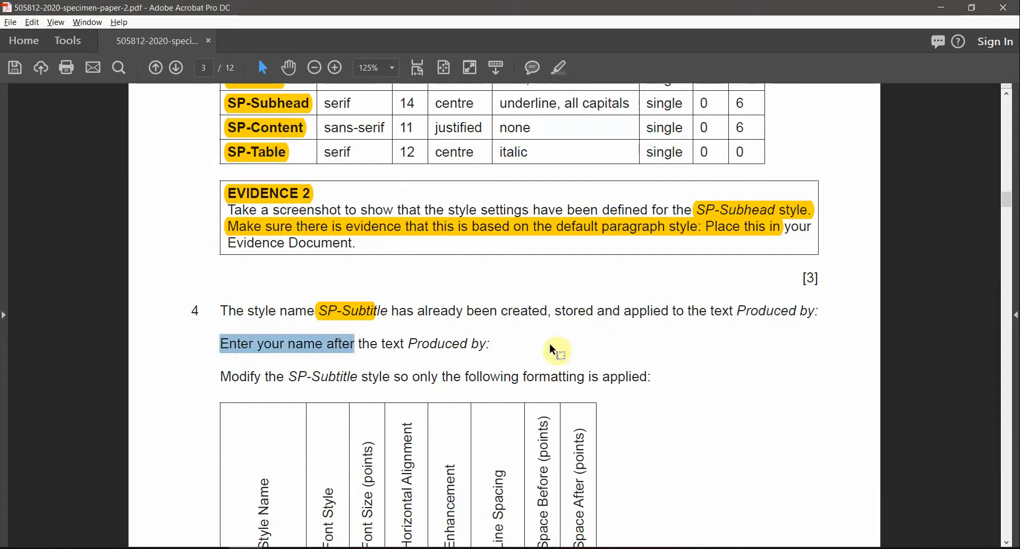
left_click(698, 310)
left_click_drag(724, 310, 797, 312)
Step: Apply the SP-Subtitle style to the PRODUCED BY: line
key("alt+Tab")
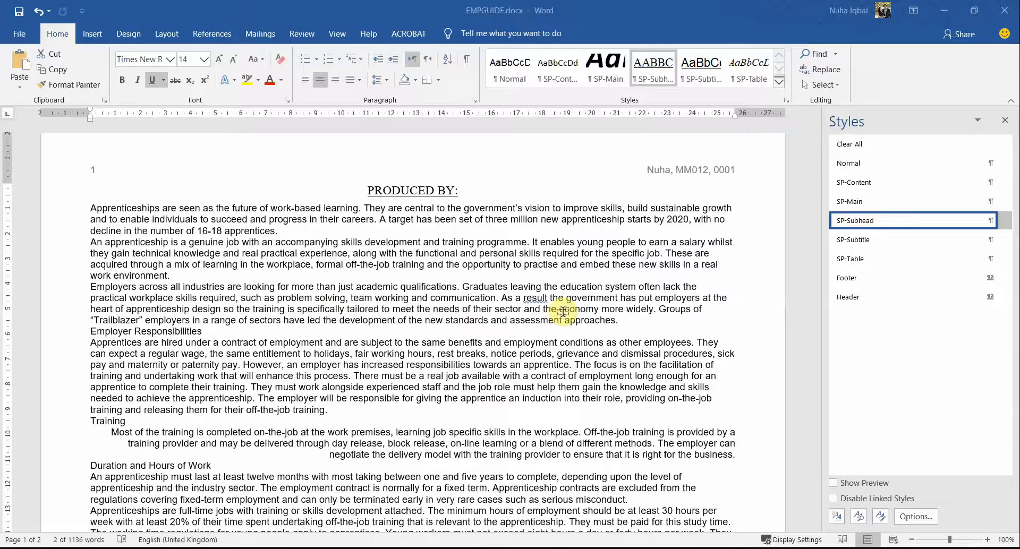
left_click(425, 190)
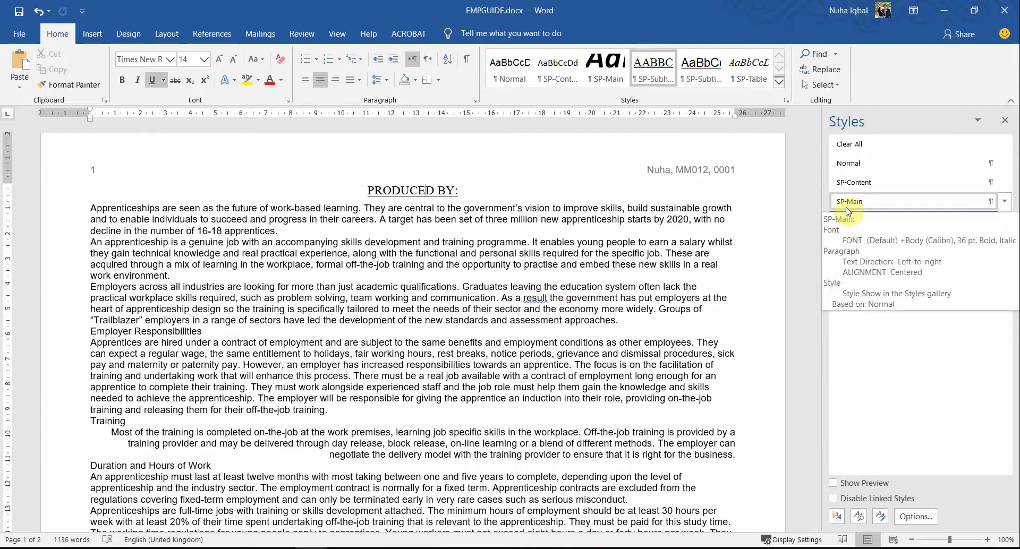
key("alt+Tab")
key("alt+Tab")
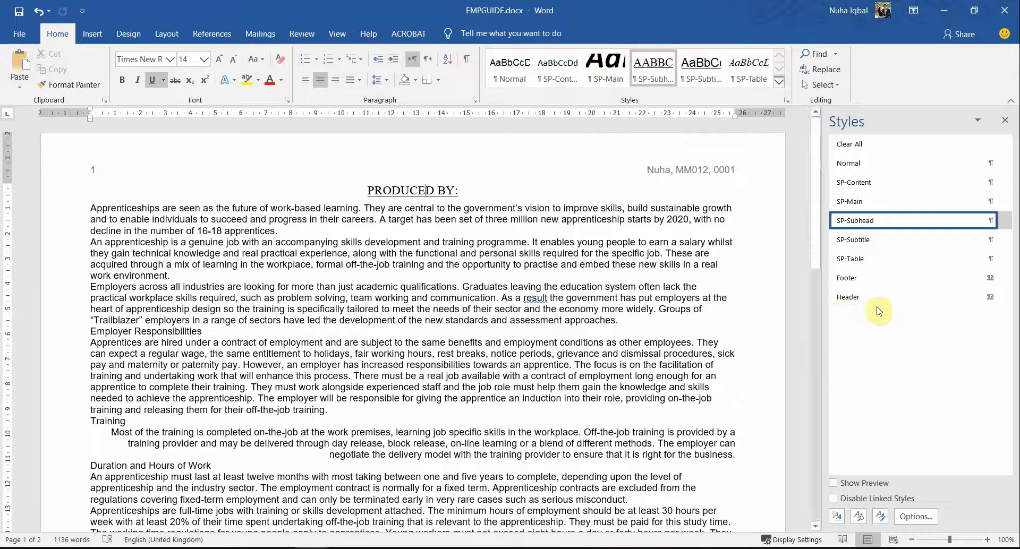
left_click(863, 244)
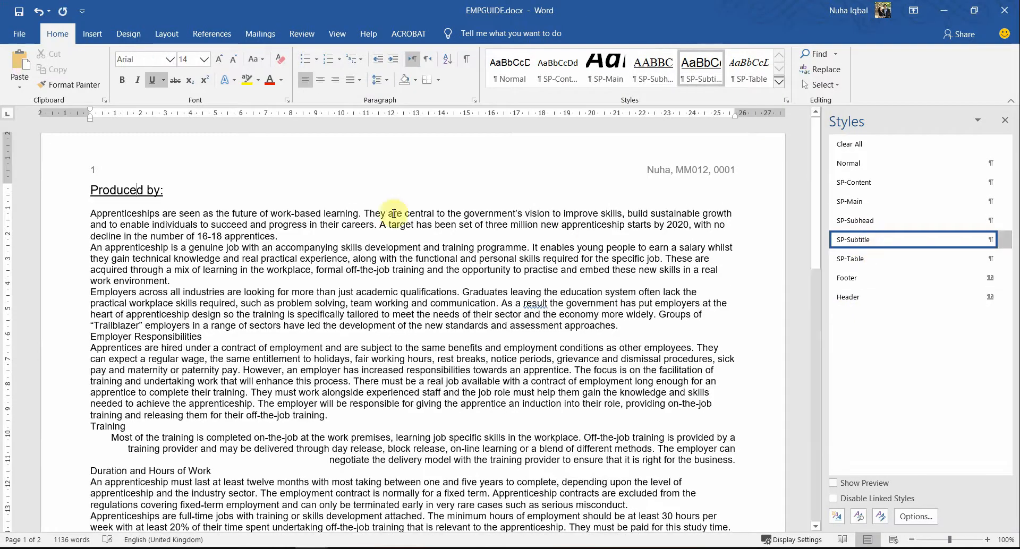
Step: Type the author's name after 'Produced by:', checking the question 4 instructions
key("alt+Tab")
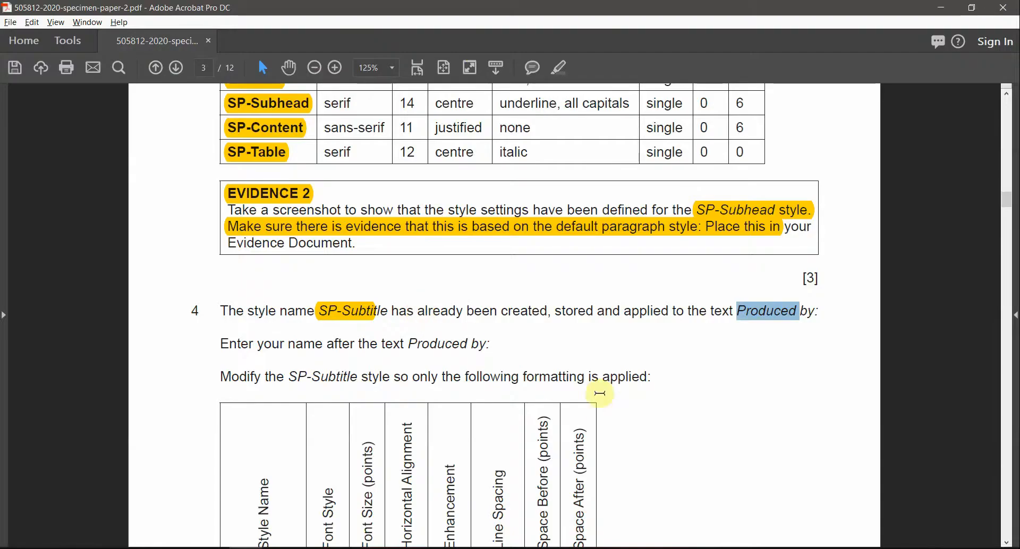
left_click_drag(490, 347, 409, 345)
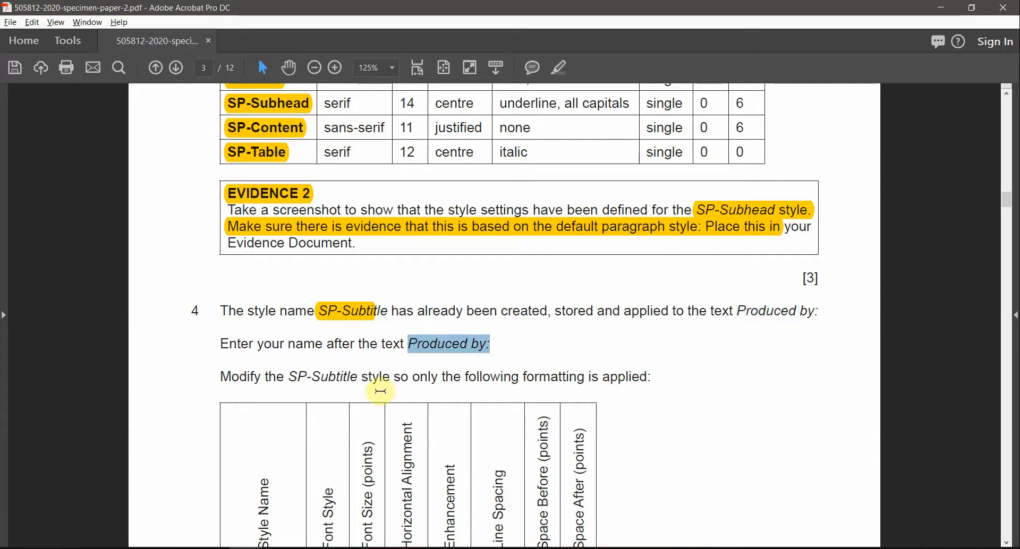
scroll(355, 417, "down", 1)
left_click(315, 319)
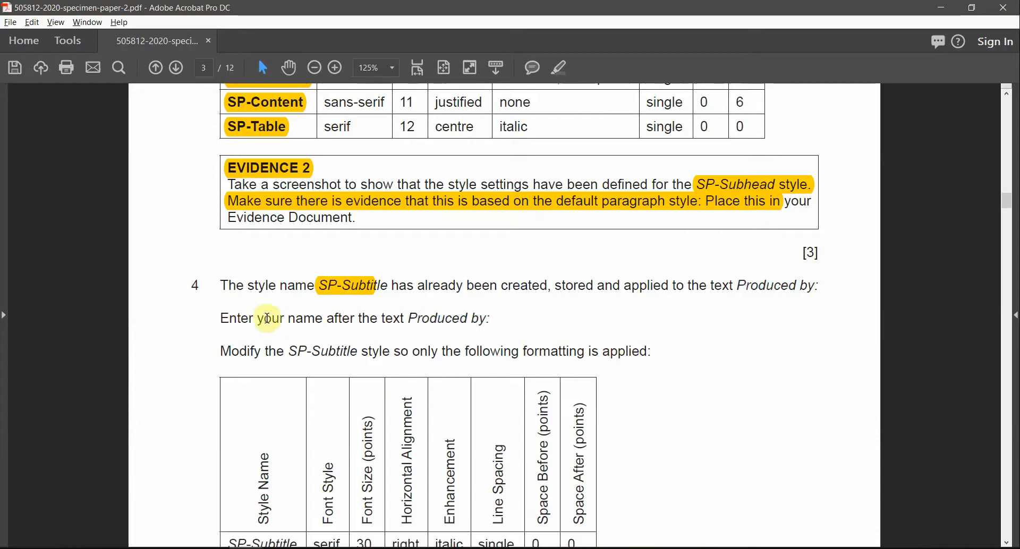
left_click_drag(406, 318, 503, 321)
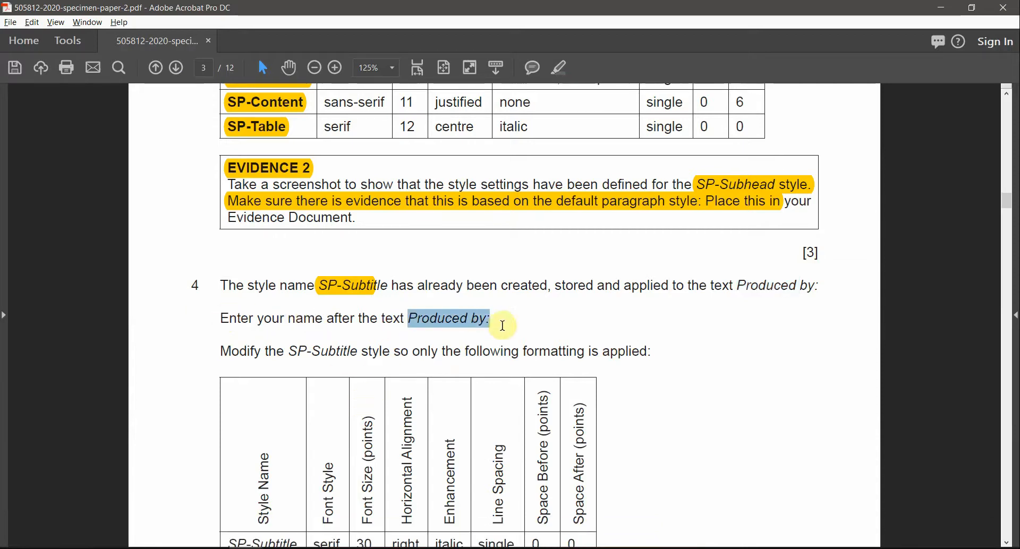
key("alt+Tab")
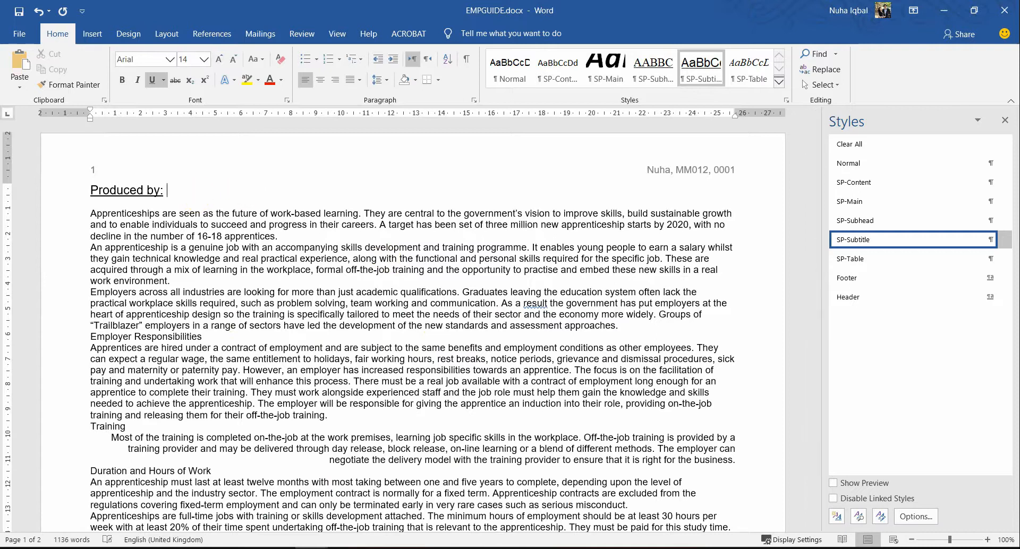
type("Nuha")
key("alt+Tab")
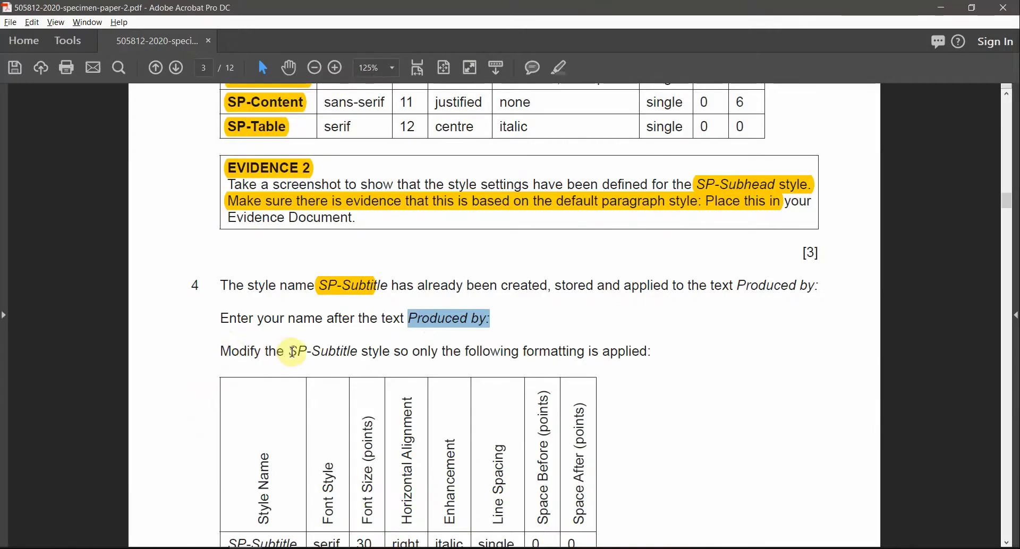
left_click_drag(292, 352, 350, 353)
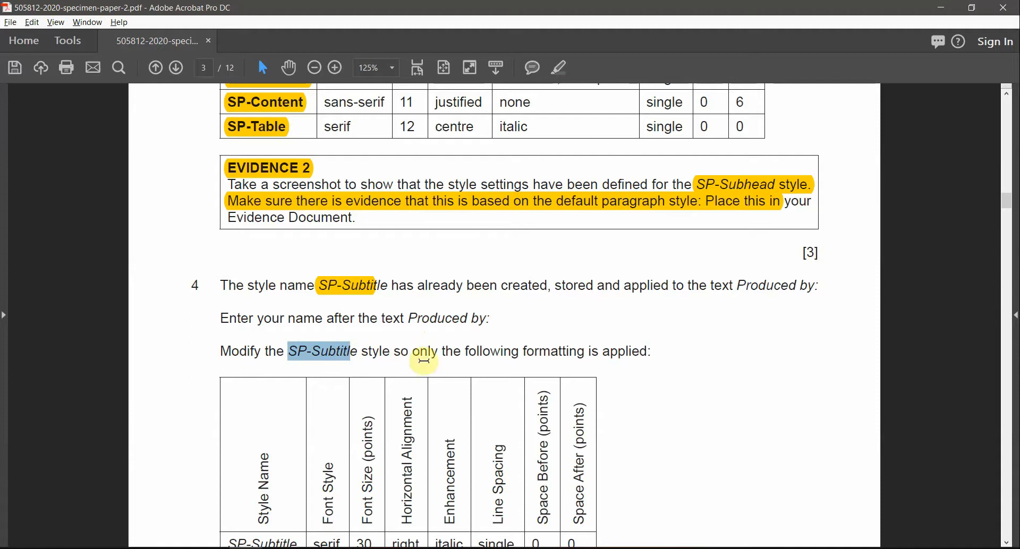
scroll(586, 379, "down", 3)
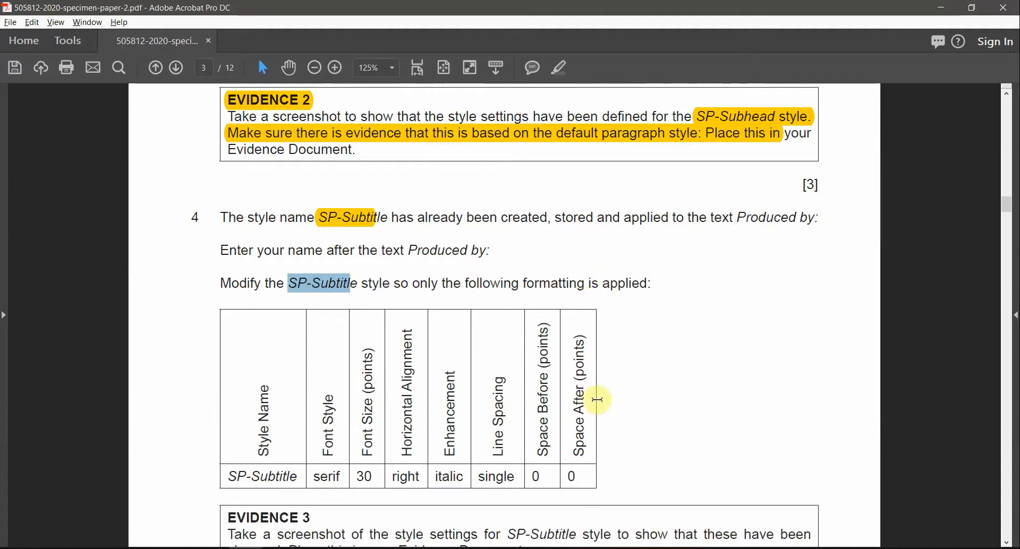
key("alt+Tab")
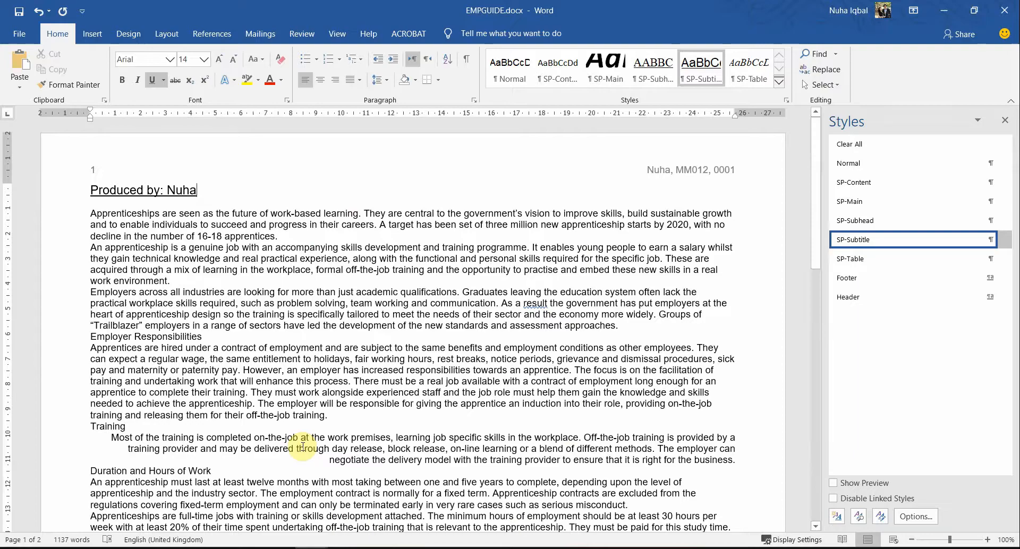
Step: Open the SP-Subtitle style for modification, checking its font and size requirements in the exam table
right_click(852, 244)
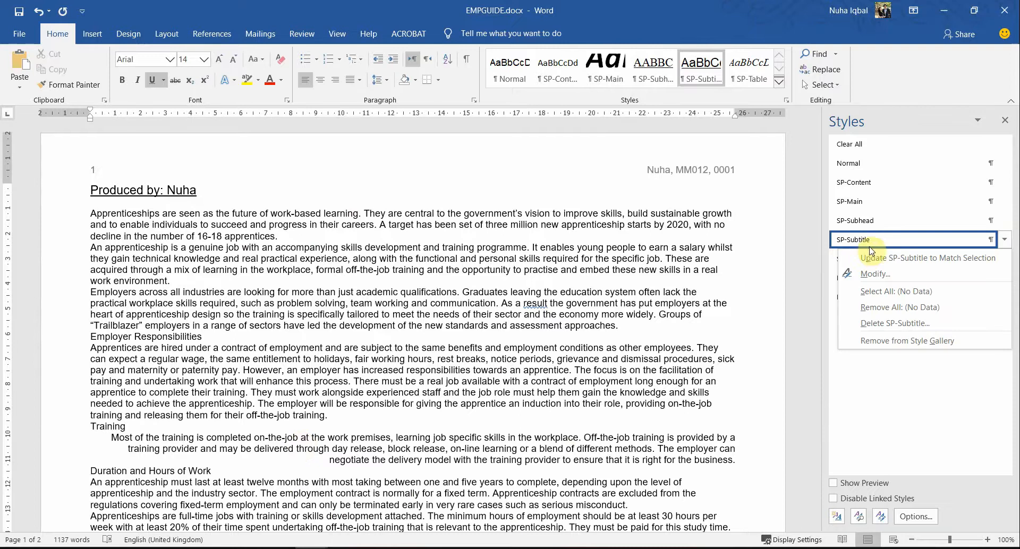
left_click(871, 271)
key("alt+Tab")
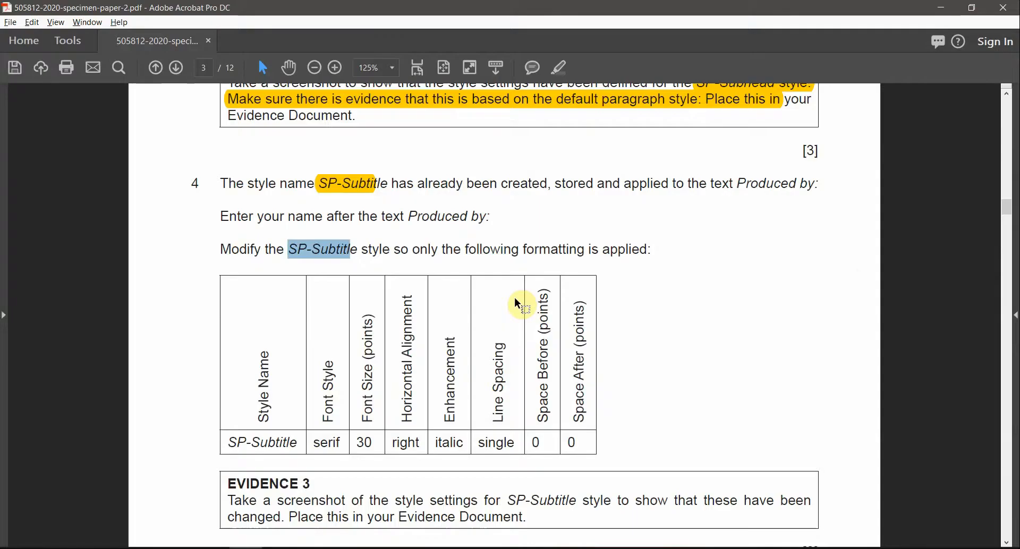
left_click_drag(227, 443, 339, 442)
key("alt+Tab")
key("alt+Tab")
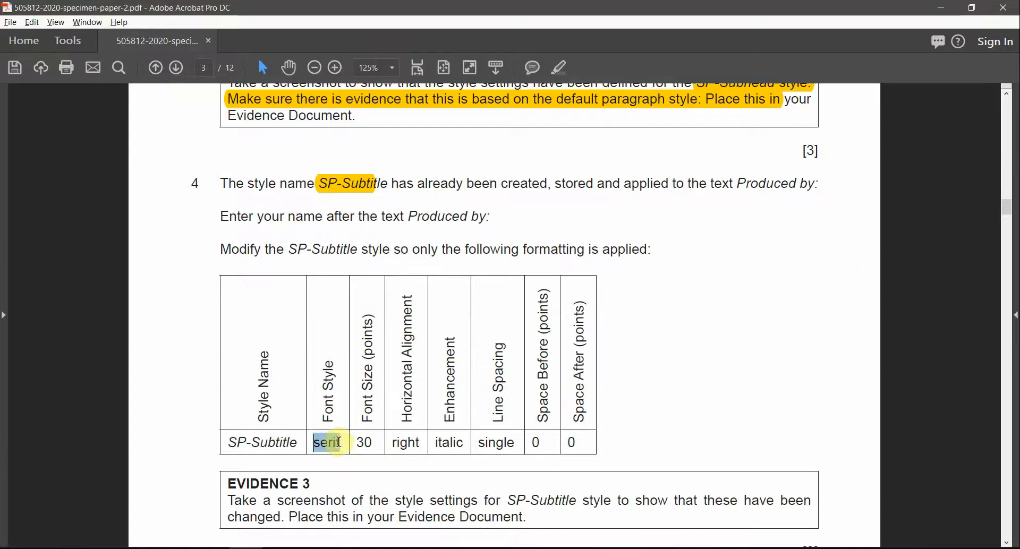
key("alt+Tab")
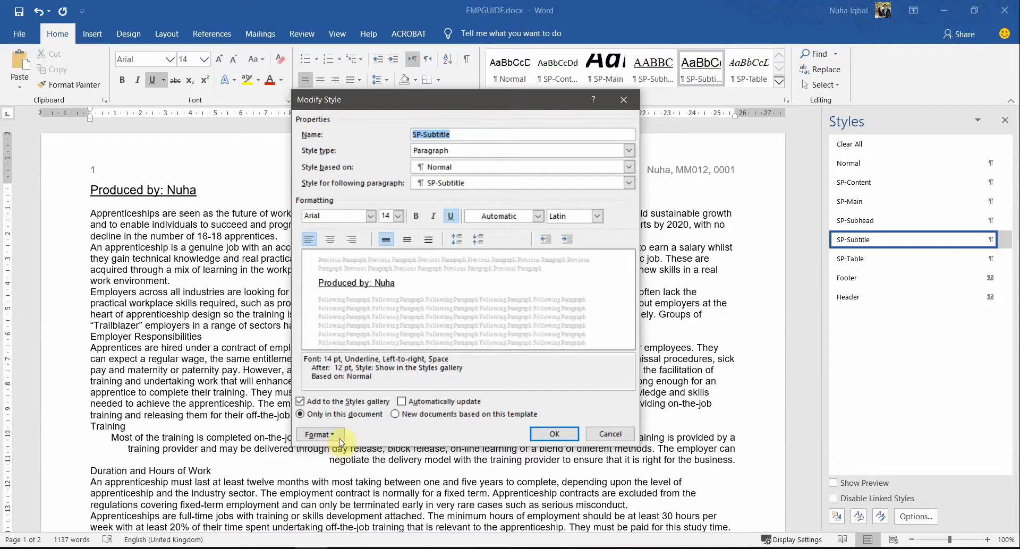
left_click(371, 216)
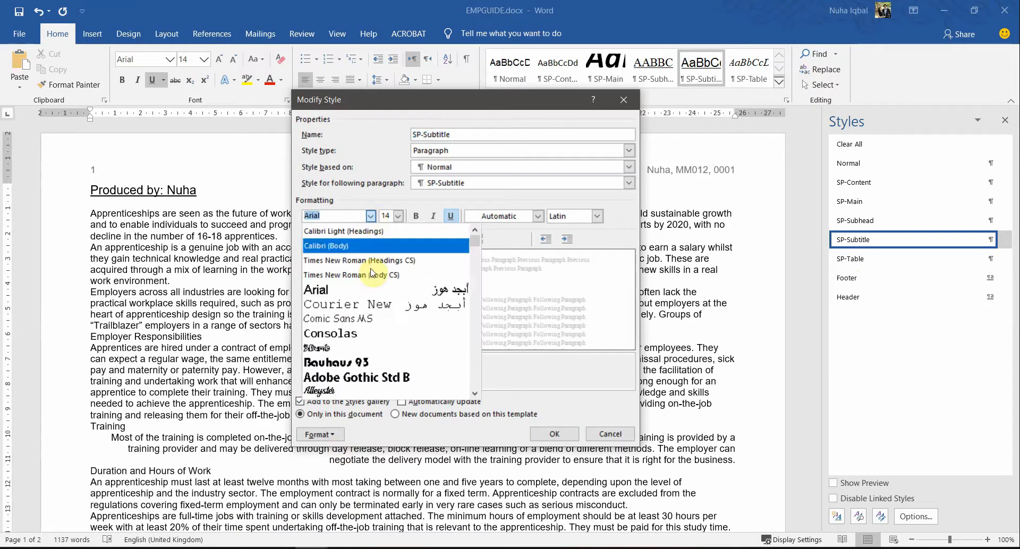
key("alt+Tab")
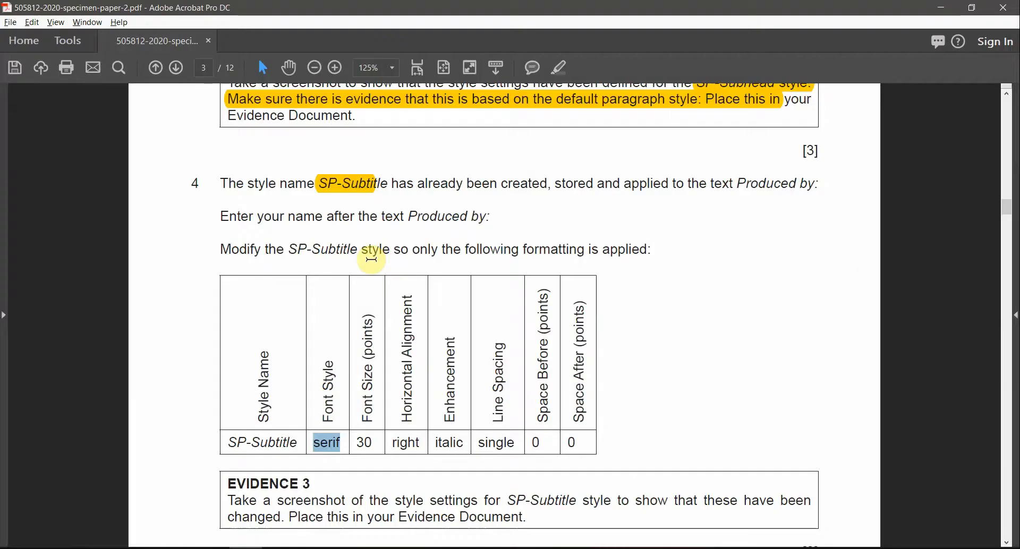
left_click_drag(370, 422, 376, 327)
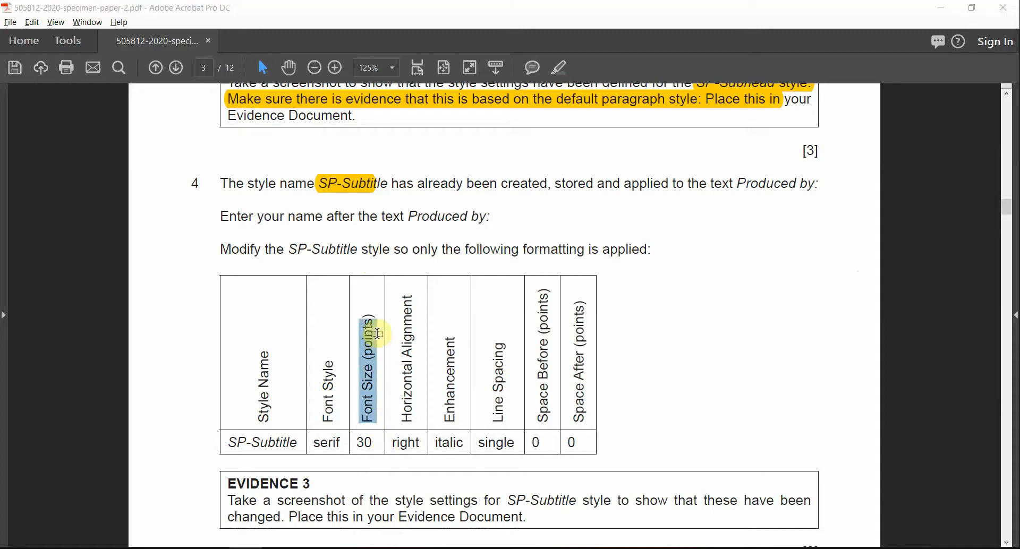
key("alt+Tab")
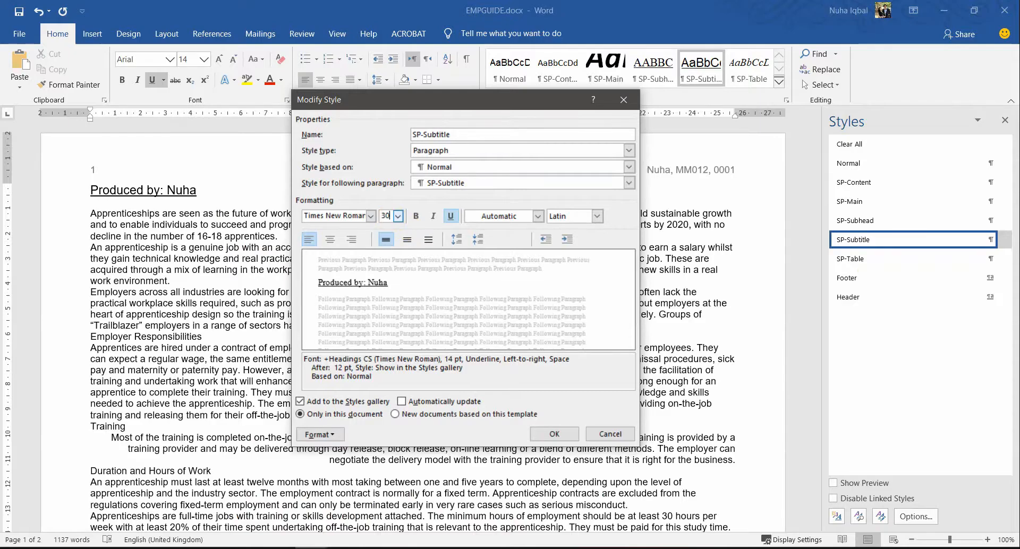
Step: Make the SP-Subtitle style right-aligned and italic, with the underline removed
key("alt+Tab")
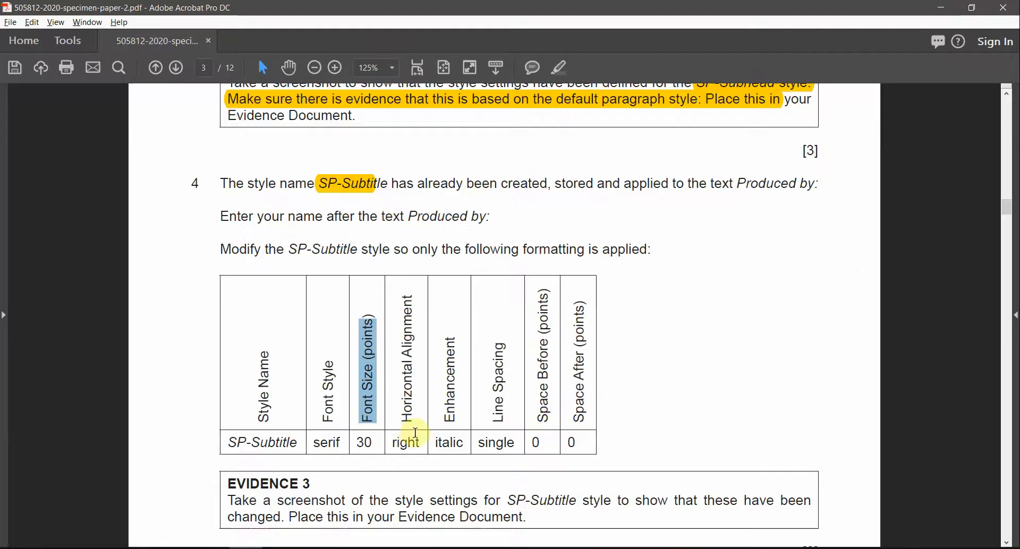
left_click_drag(411, 420, 409, 303)
key("alt+Tab")
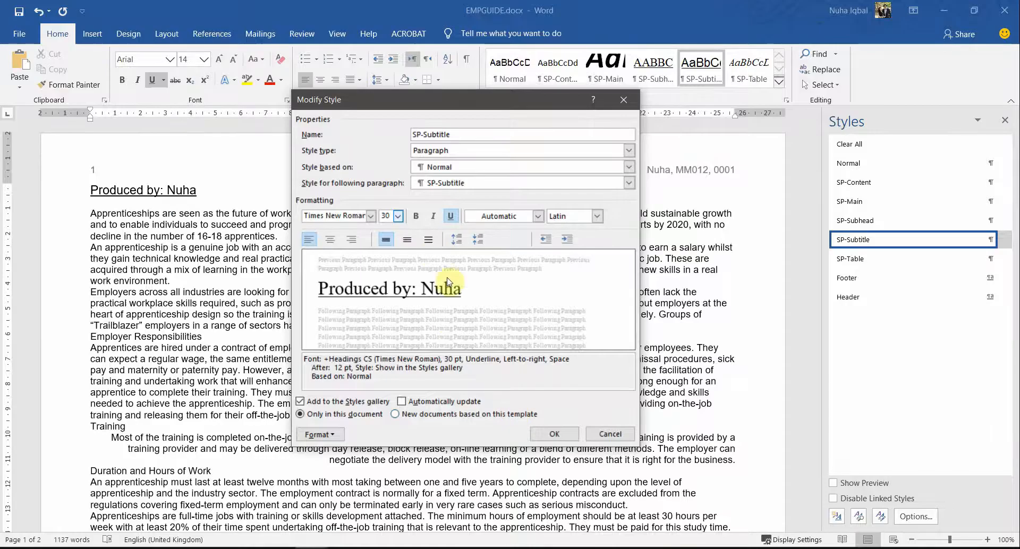
left_click(351, 240)
key("alt+Tab")
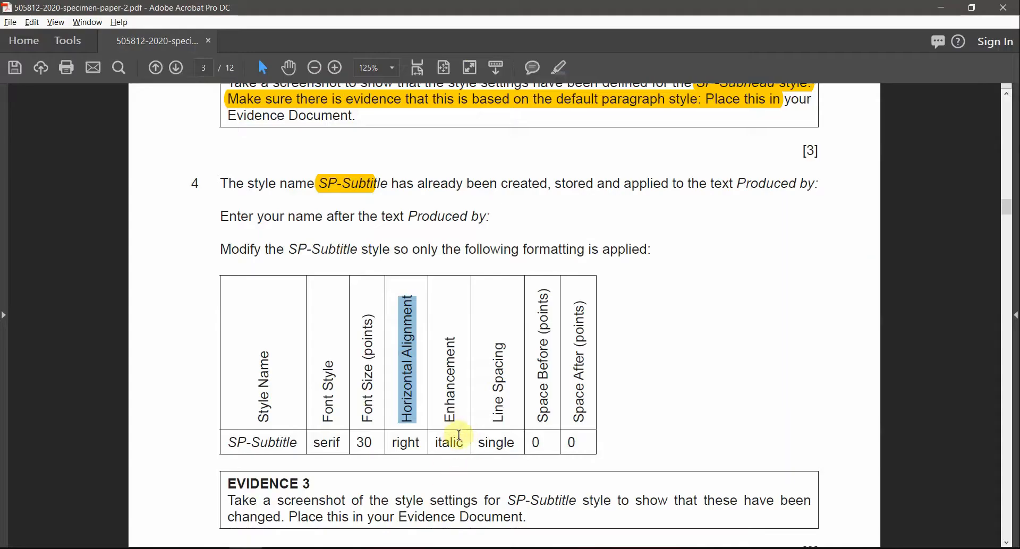
left_click_drag(450, 423, 451, 338)
key("alt+Tab")
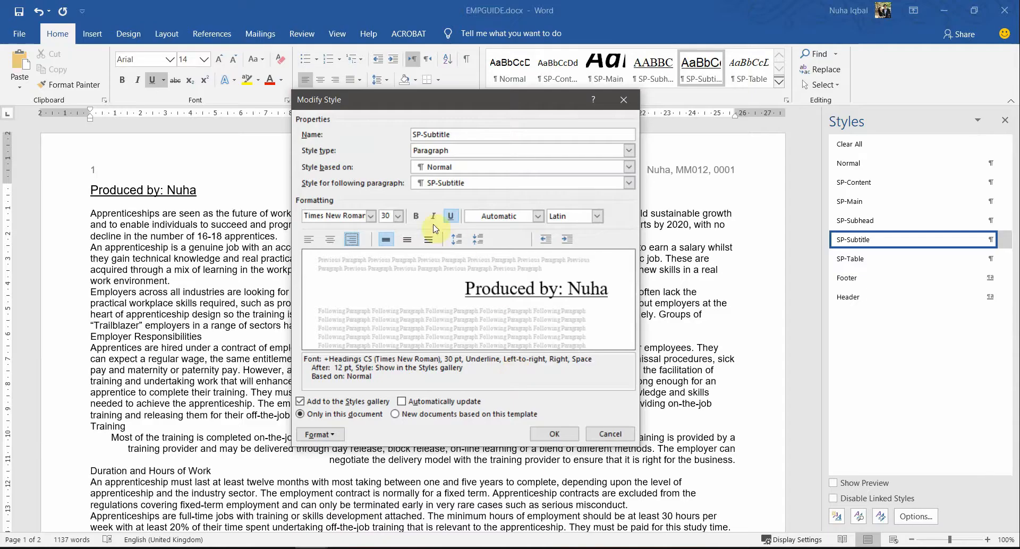
key("alt+Tab")
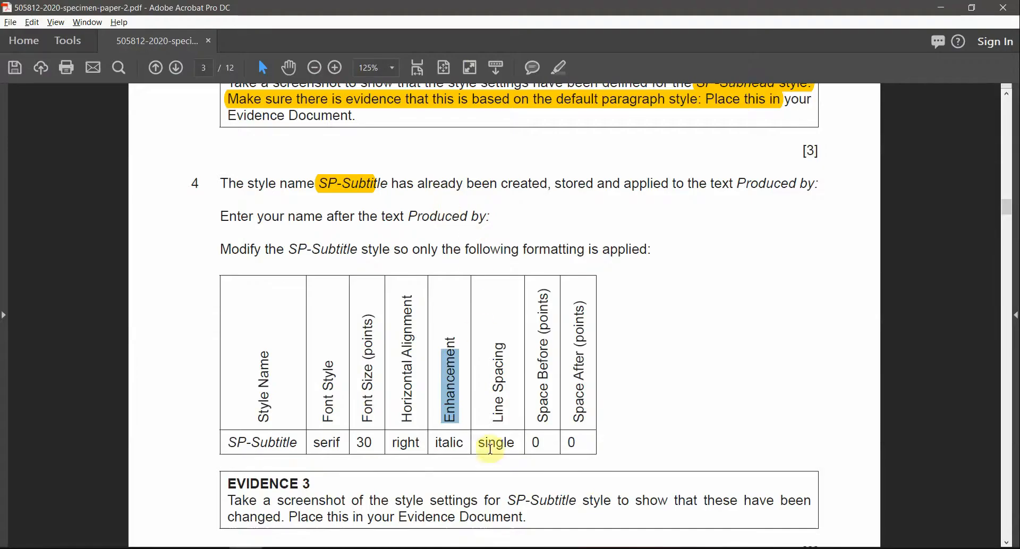
key("alt+Tab")
left_click(432, 216)
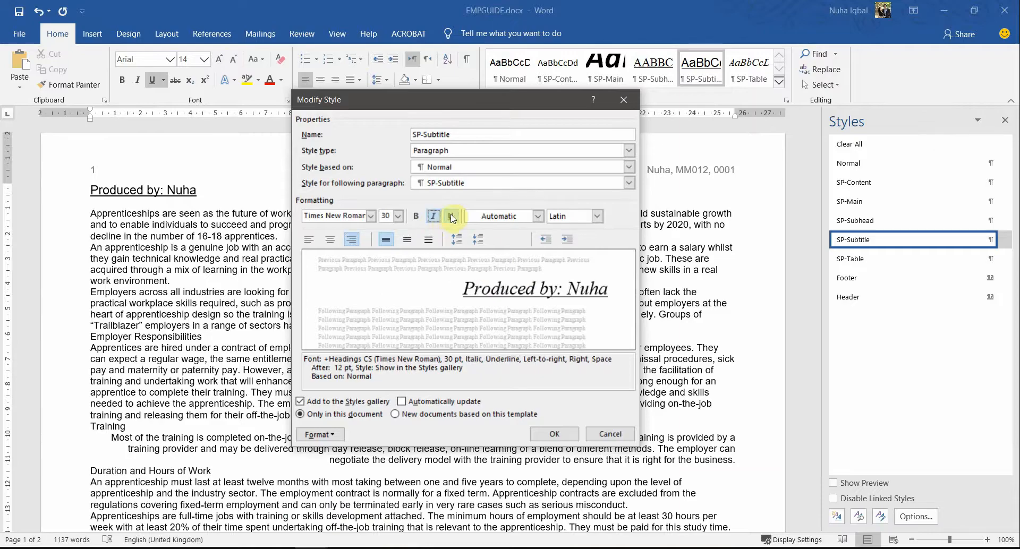
left_click(451, 217)
Step: Check the line spacing requirement and bring up the style's further formatting options
key("alt+Tab")
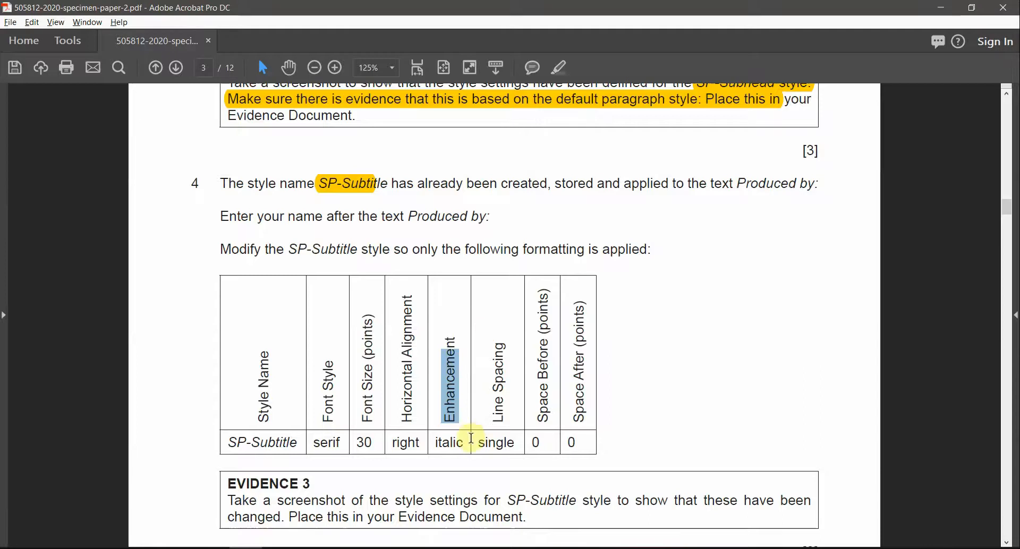
left_click_drag(499, 421, 500, 347)
key("alt+Tab")
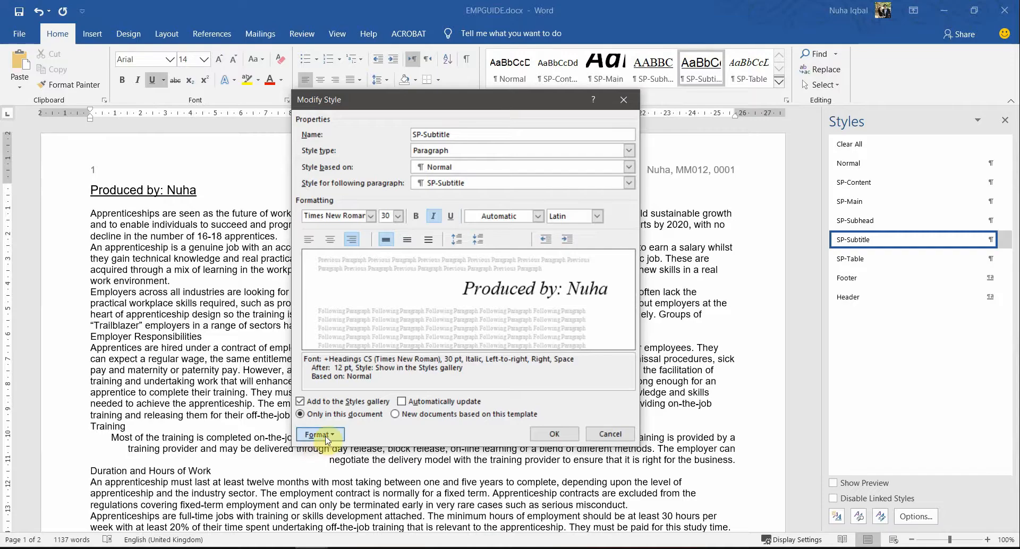
left_click(320, 435)
left_click(485, 382)
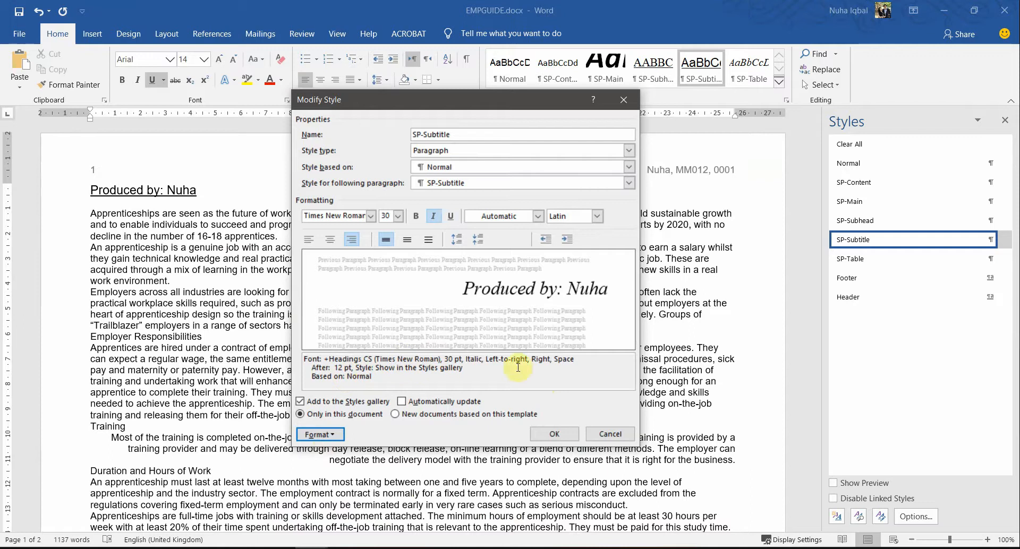
left_click(316, 435)
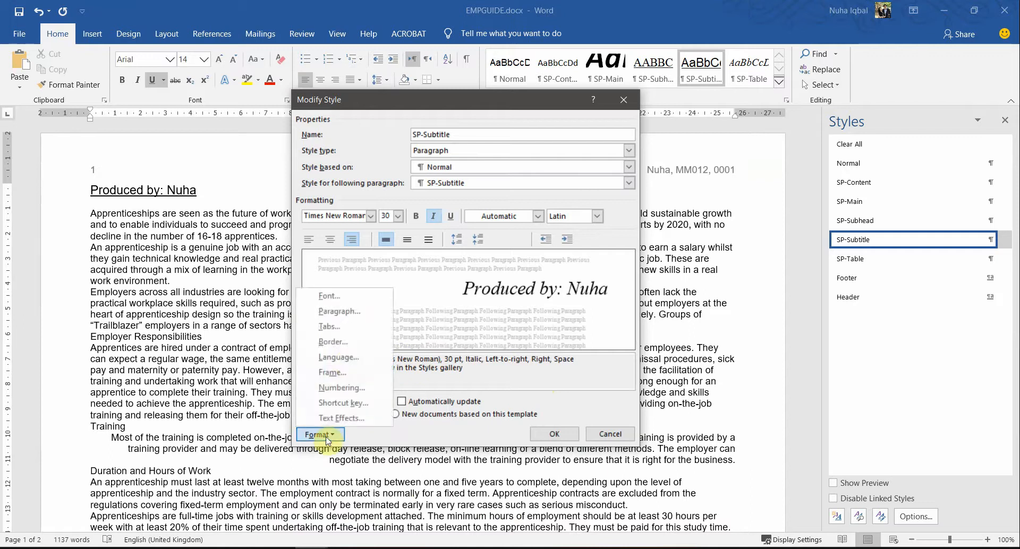
Step: Give SP-Subtitle single line spacing with 0 pt space after, and save the modified style
left_click(351, 316)
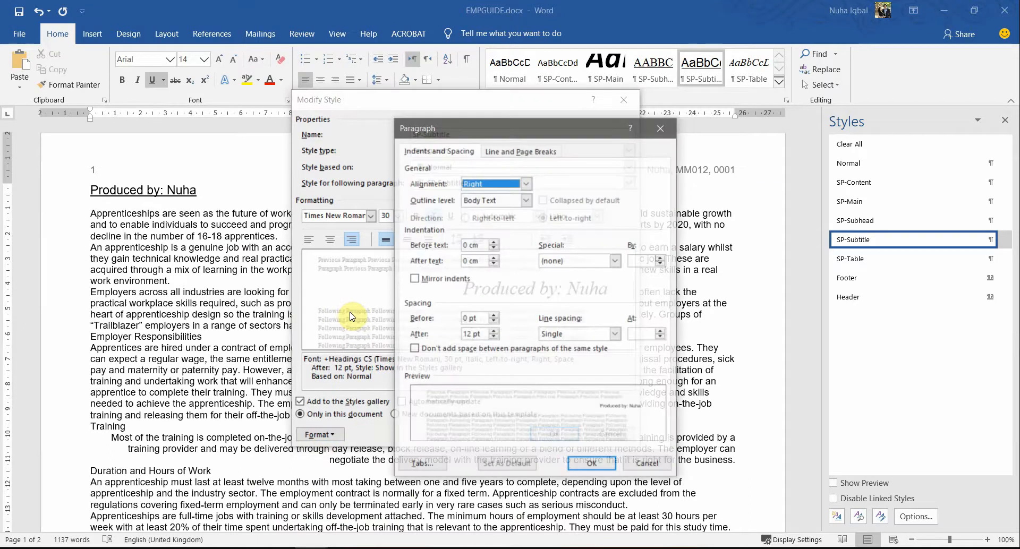
left_click(557, 334)
left_click(556, 340)
key("alt+Tab")
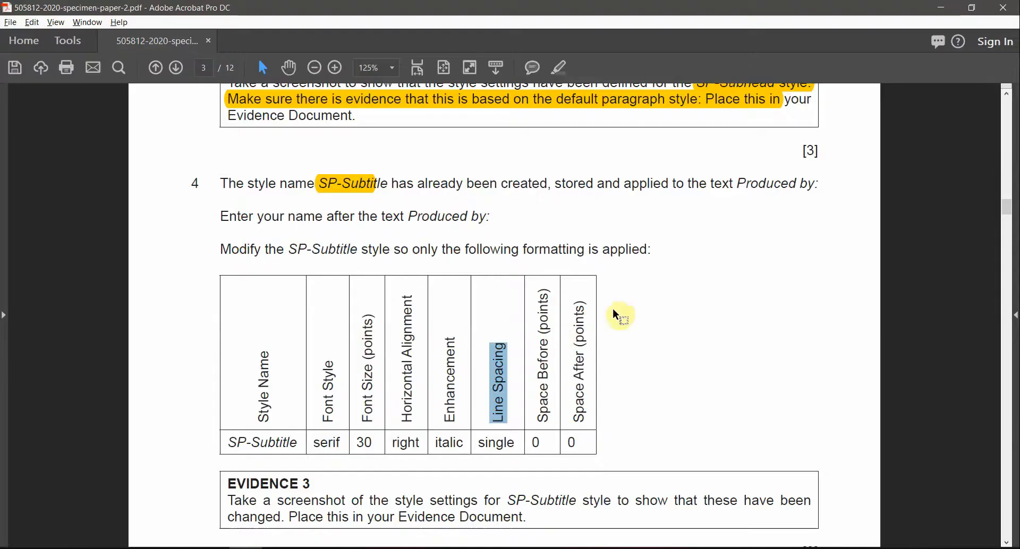
left_click_drag(529, 441, 551, 440)
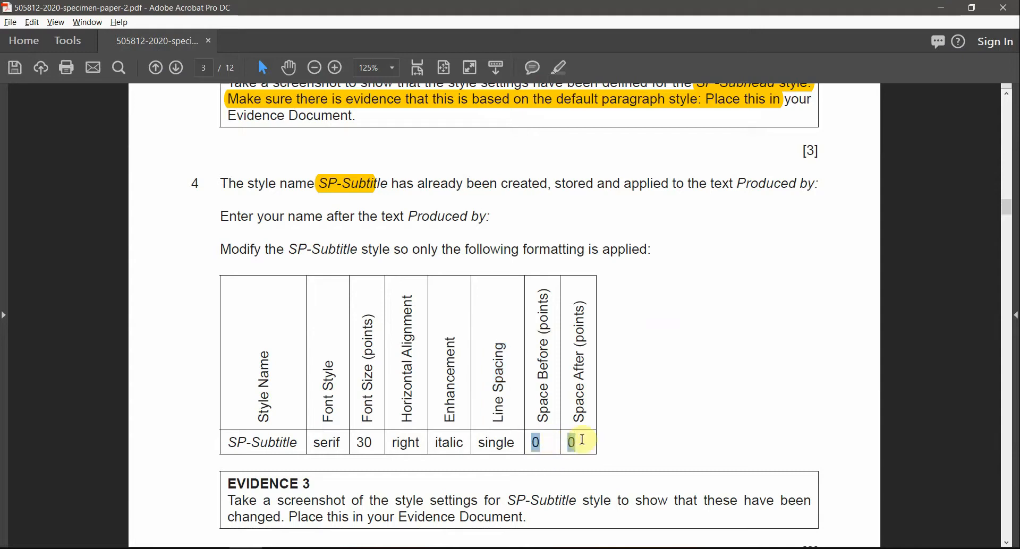
key("alt+Tab")
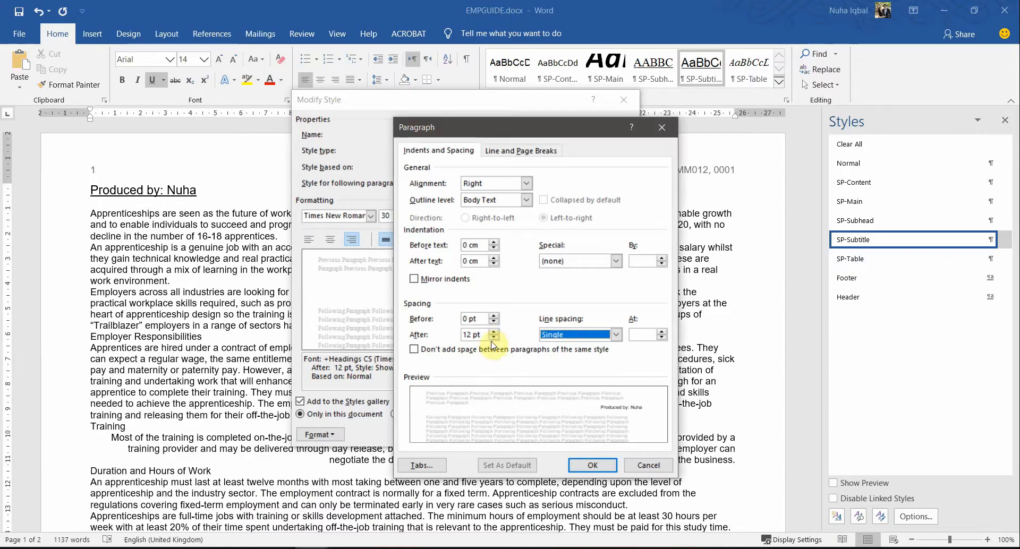
left_click(494, 338)
left_click(493, 338)
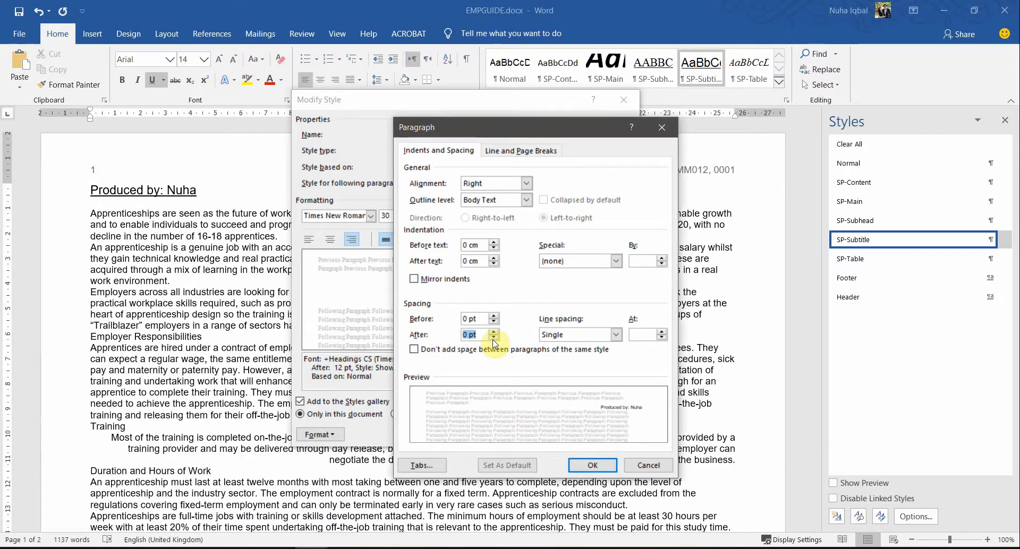
left_click(592, 465)
left_click(553, 439)
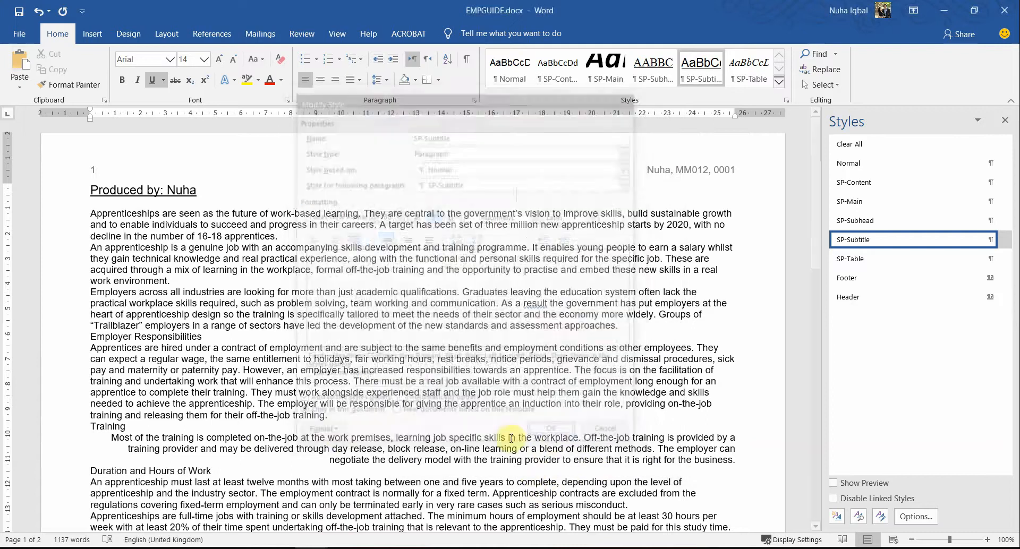
Step: Highlight the SP-Subtitle row values in the exam paper's style table in yellow
double_click(570, 195)
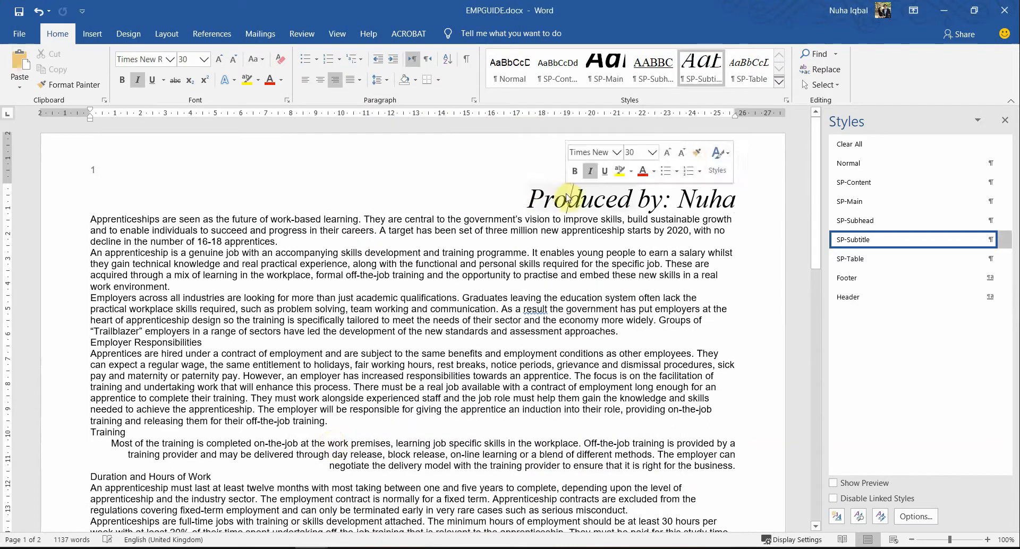
key("alt+Tab")
scroll(531, 478, "down", 2)
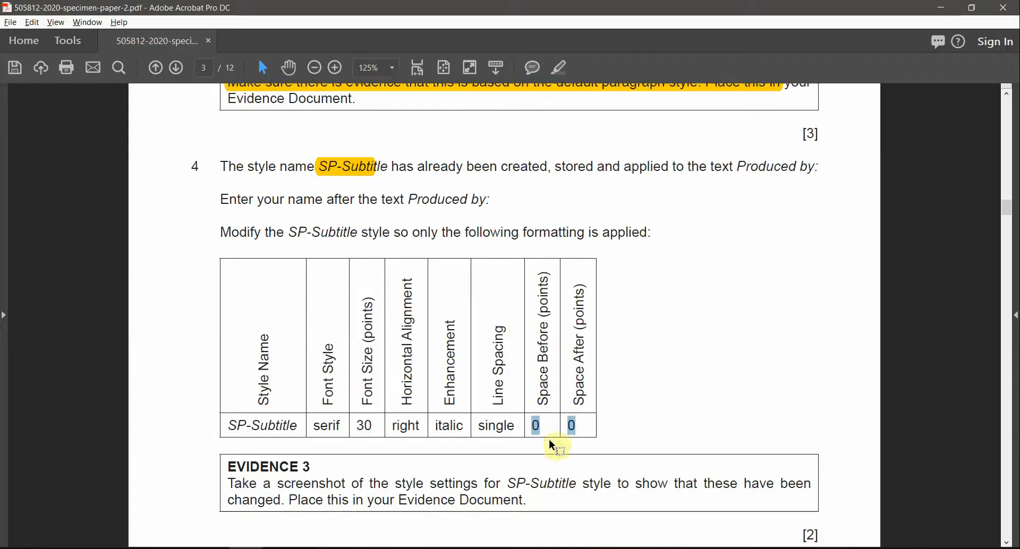
left_click_drag(268, 400, 561, 374)
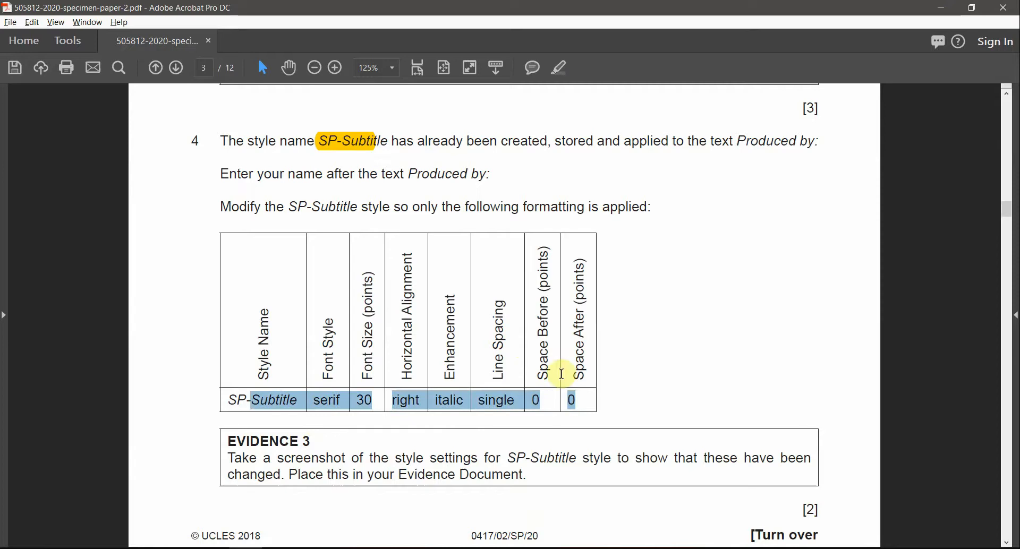
left_click(556, 70)
scroll(262, 417, "down", 1)
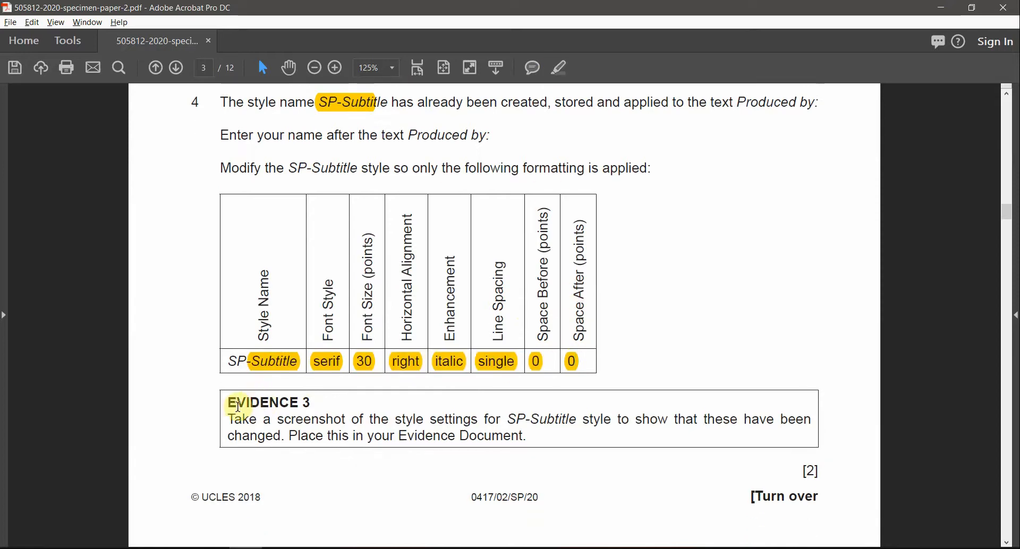
Step: Highlight the EVIDENCE 3 heading and the words 'SP-Subtitle style' in yellow
left_click(312, 548)
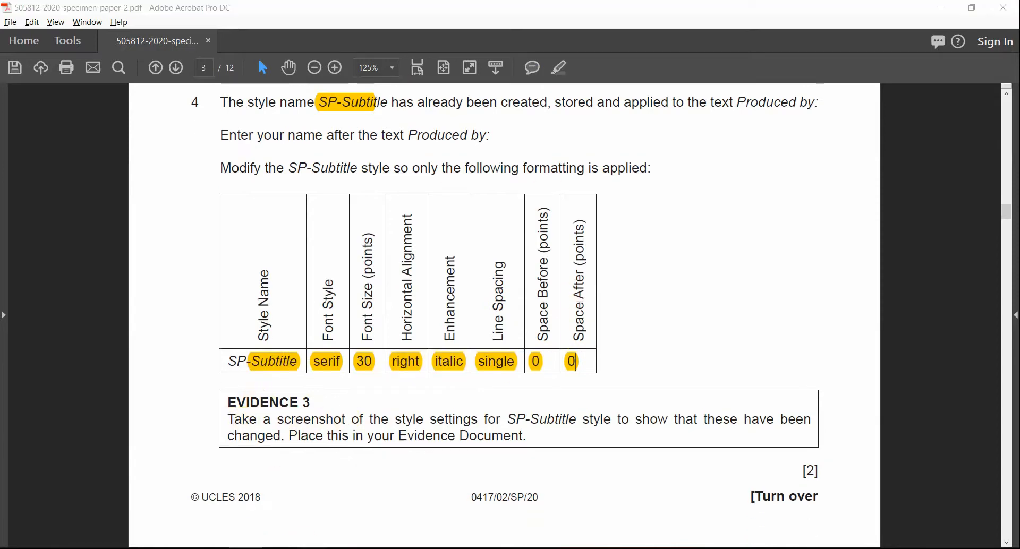
left_click(266, 514)
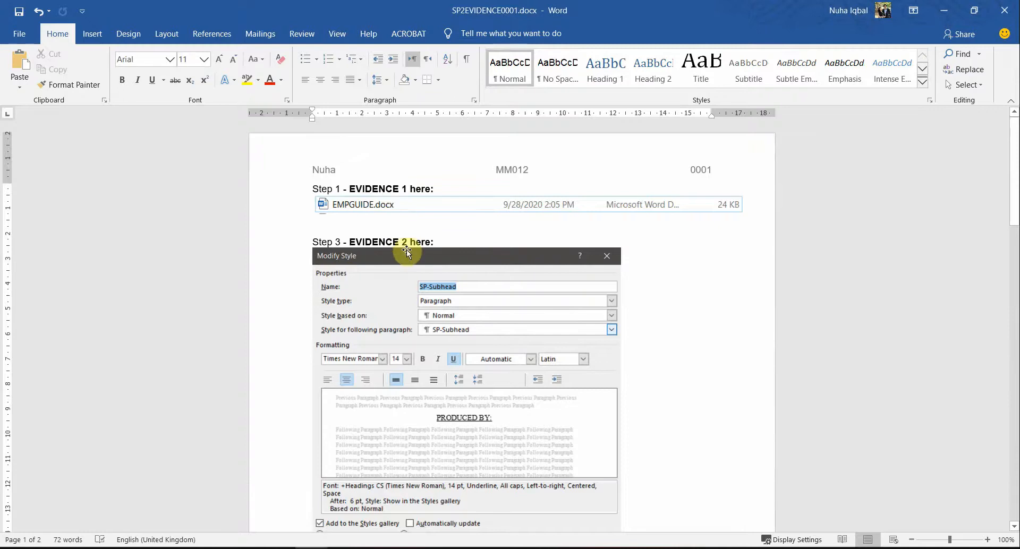
scroll(407, 249, "down", 5)
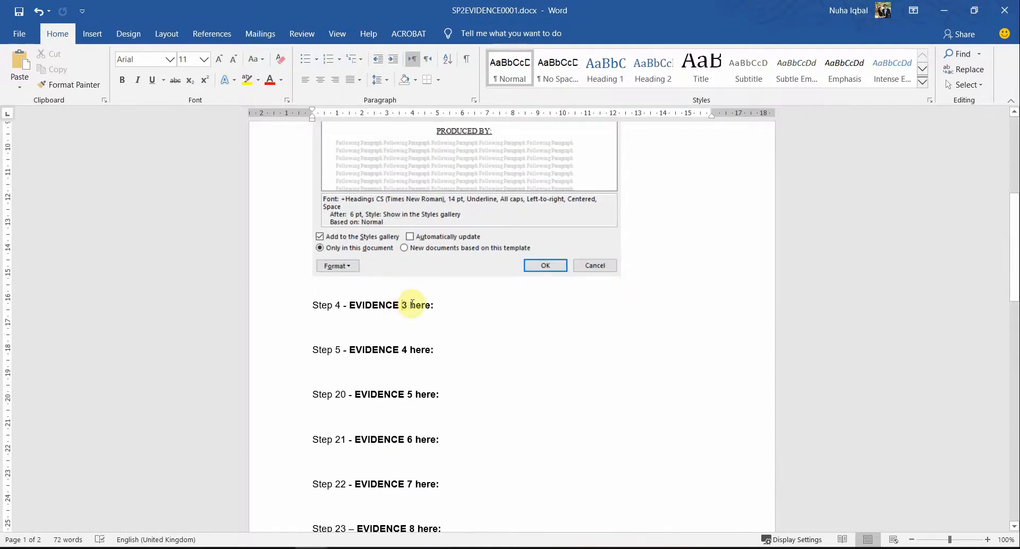
left_click_drag(402, 305, 412, 304)
key("alt+Tab")
left_click_drag(301, 404, 228, 403)
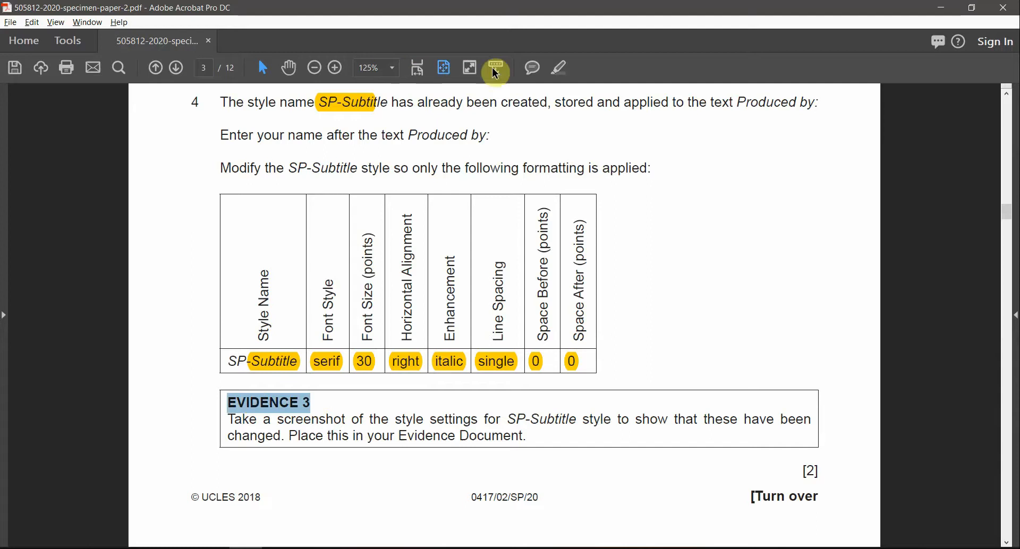
left_click(562, 68)
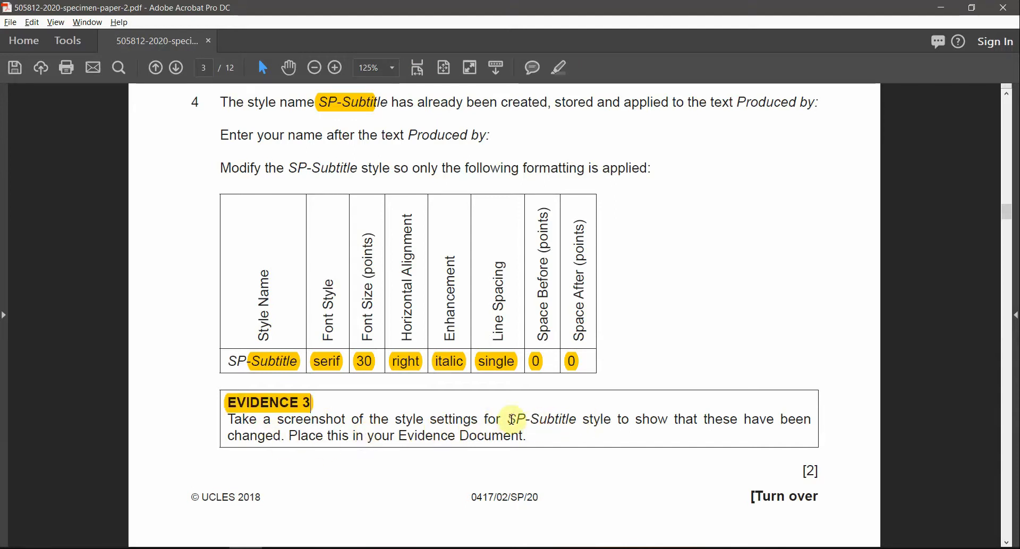
left_click_drag(507, 419, 610, 420)
left_click(571, 82)
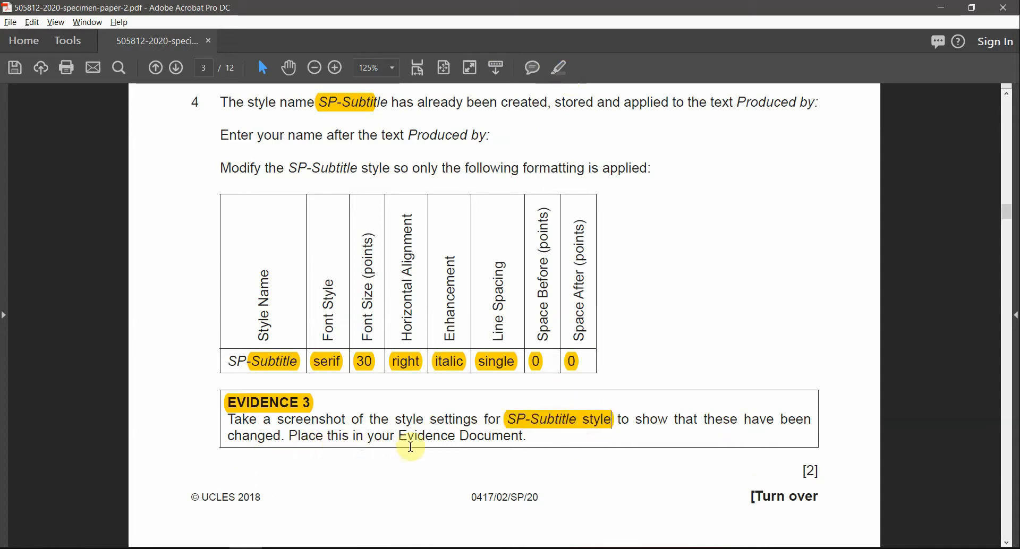
key("alt+Tab")
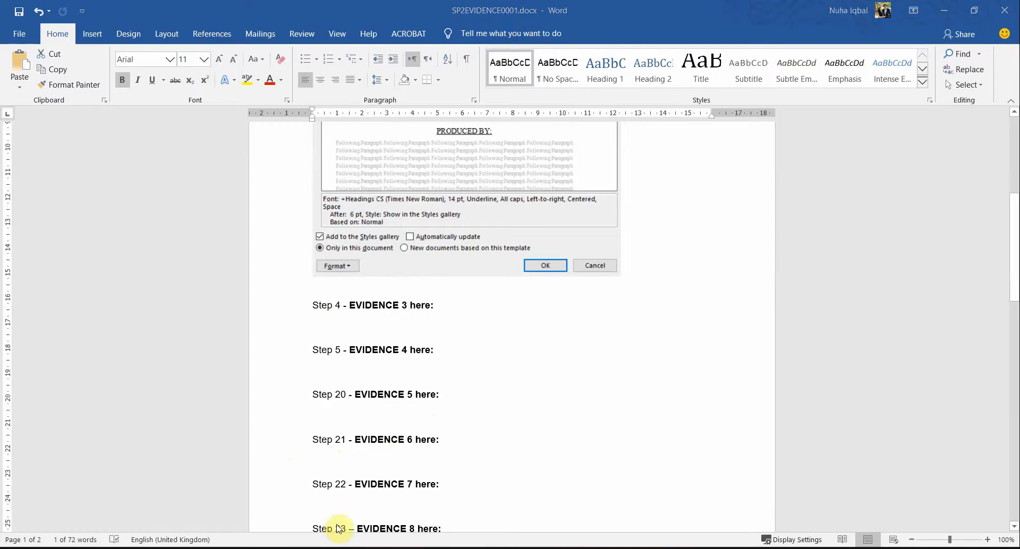
key("alt+Tab")
Step: Review SP-Subtitle's Times New Roman 30 pt, italic, right-aligned settings and cancel without changes
right_click(874, 240)
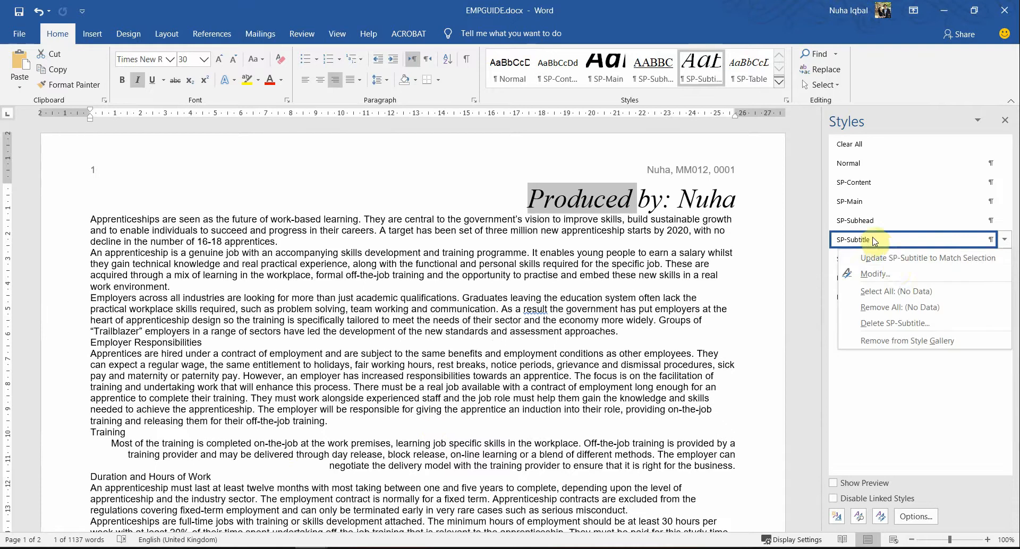
left_click(875, 274)
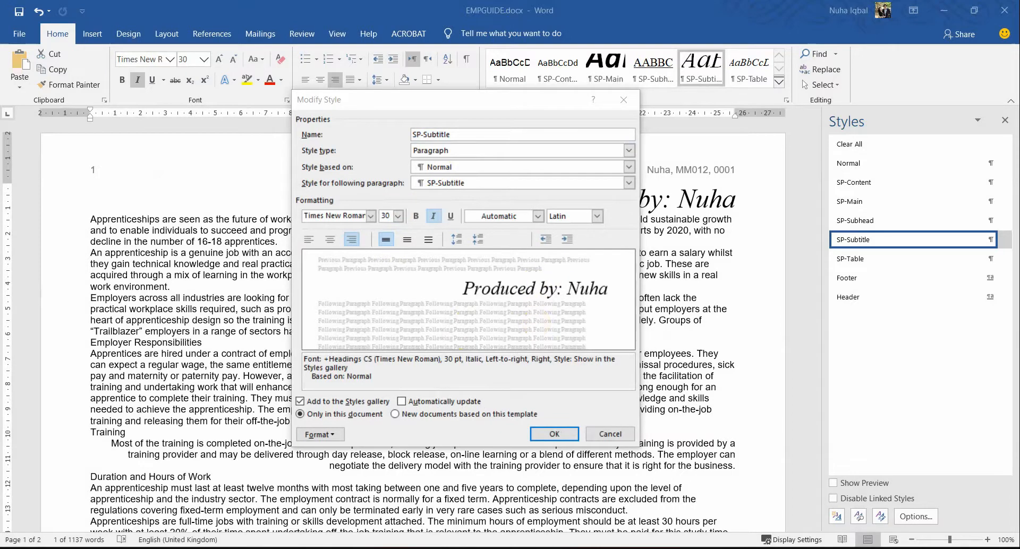
left_click(488, 372)
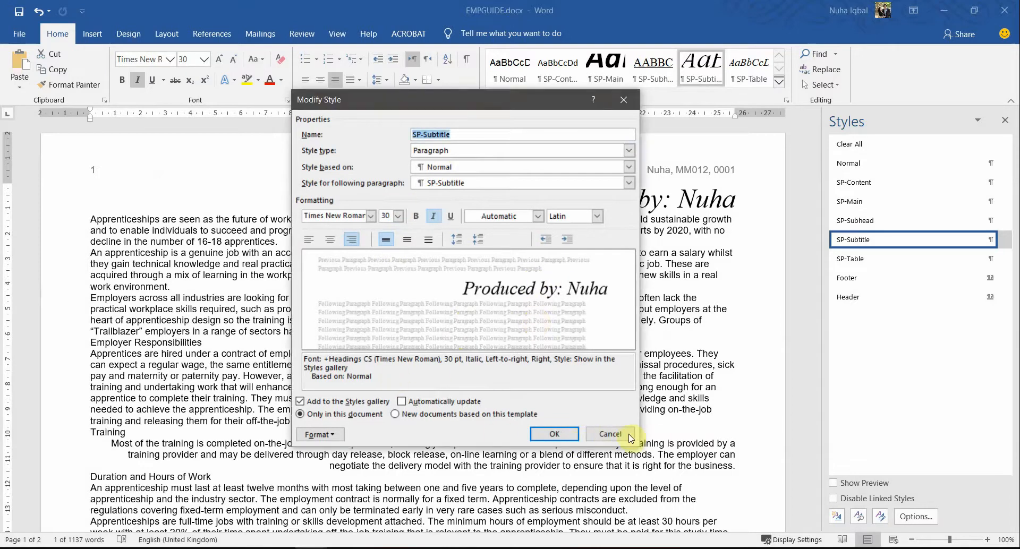
left_click(610, 435)
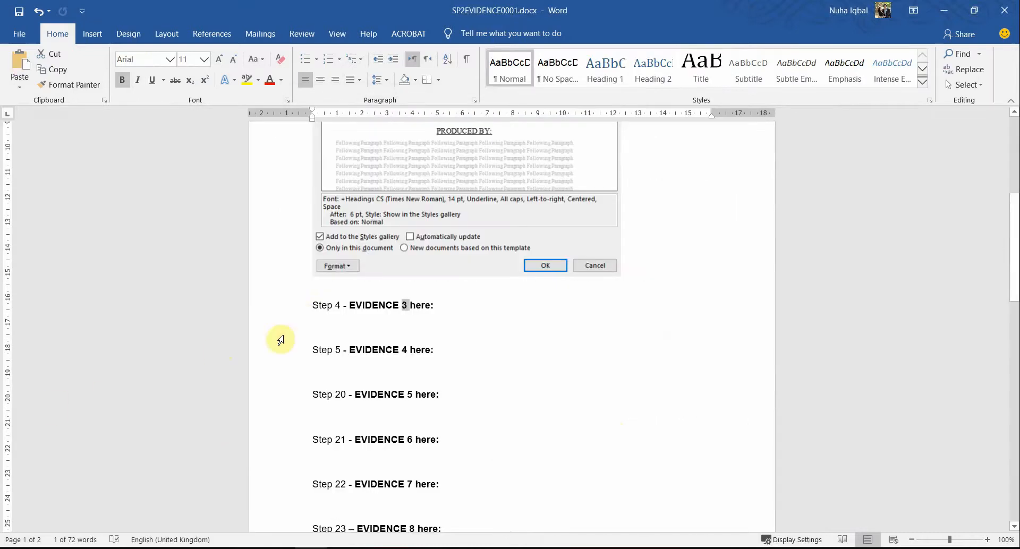
Step: Paste the SP-Subtitle style screenshot on the empty line under Step 4
left_click(315, 317)
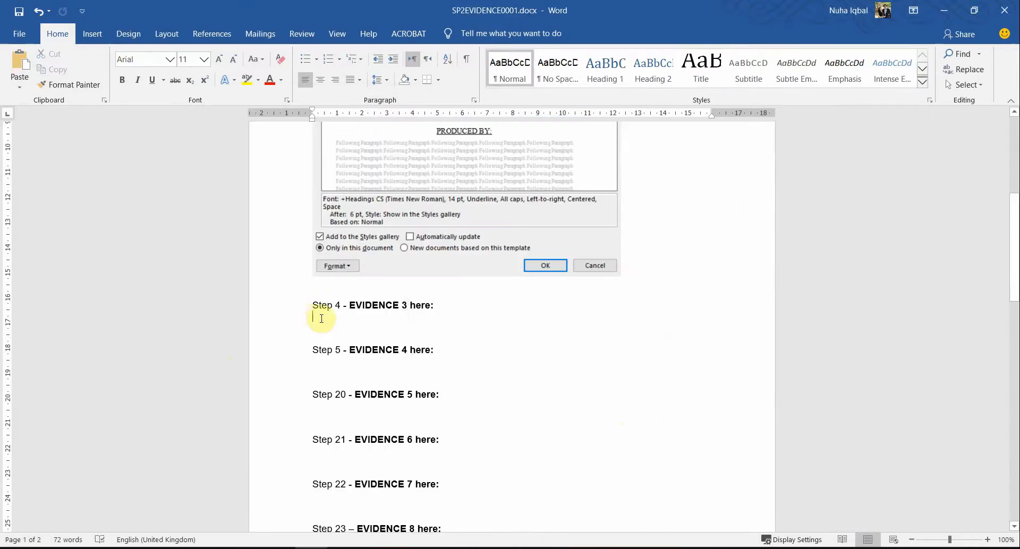
right_click(315, 317)
left_click(367, 380)
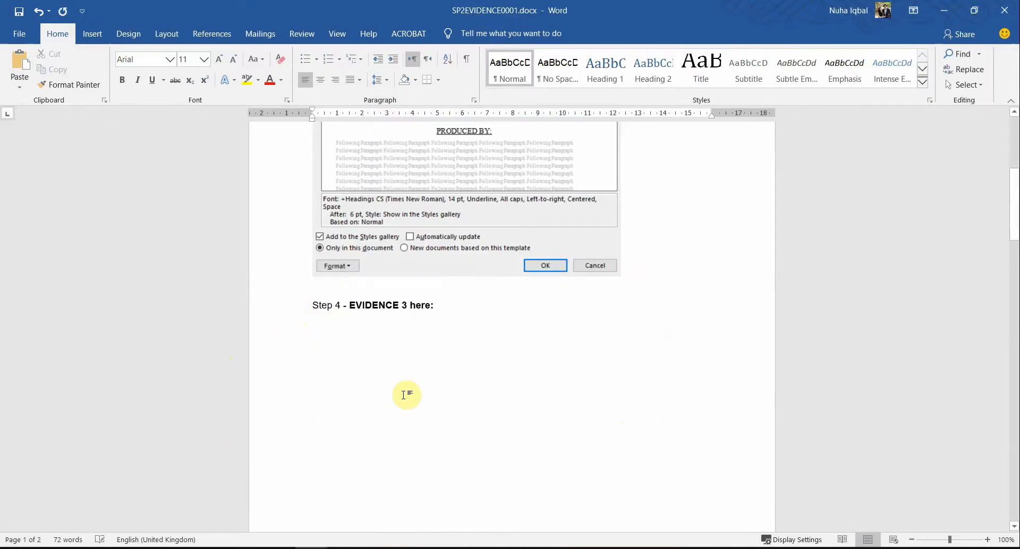
scroll(418, 381, "down", 6)
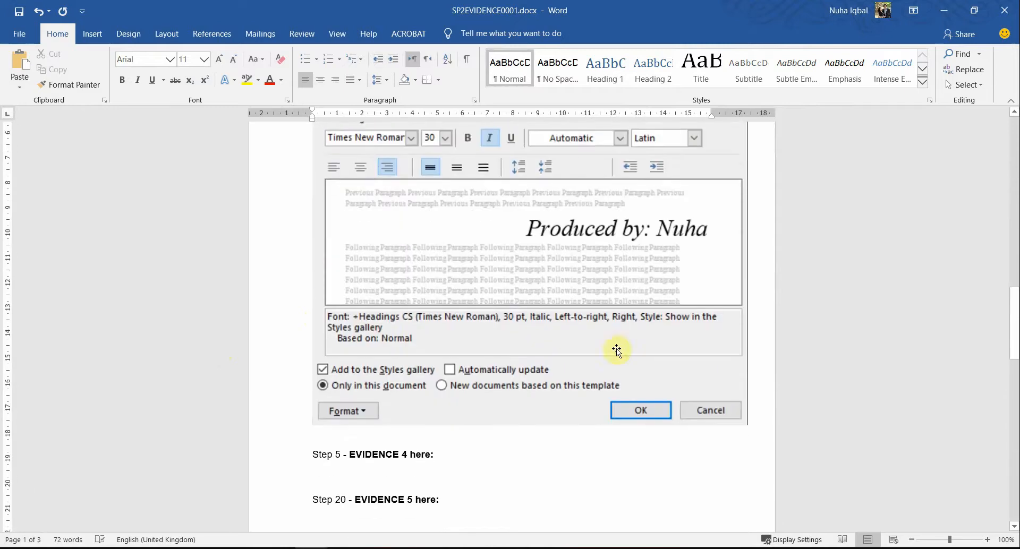
Step: Shrink the first Modify Style screenshot by dragging its corner handle
left_click(740, 422)
left_click_drag(745, 430, 585, 289)
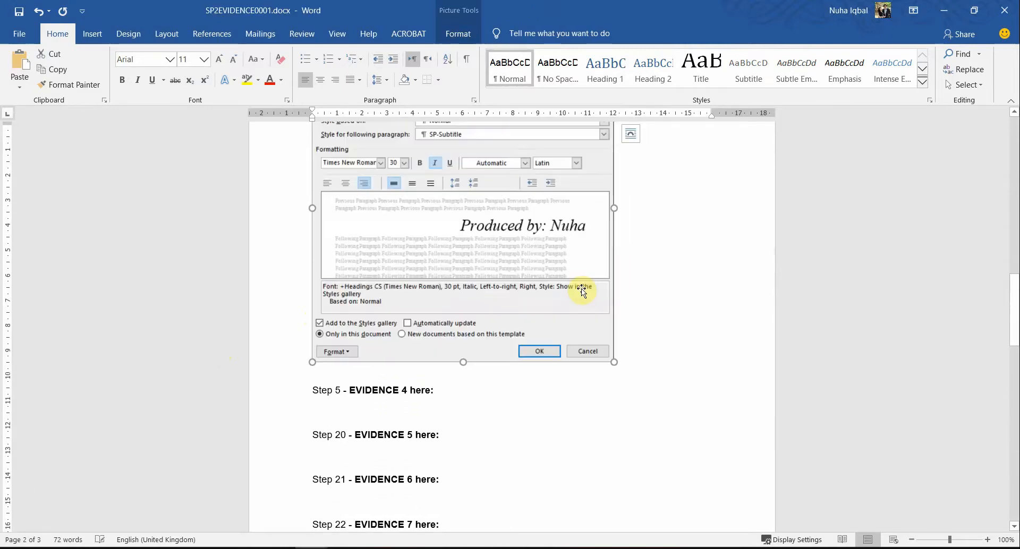
scroll(602, 349, "up", 5)
scroll(601, 348, "up", 10)
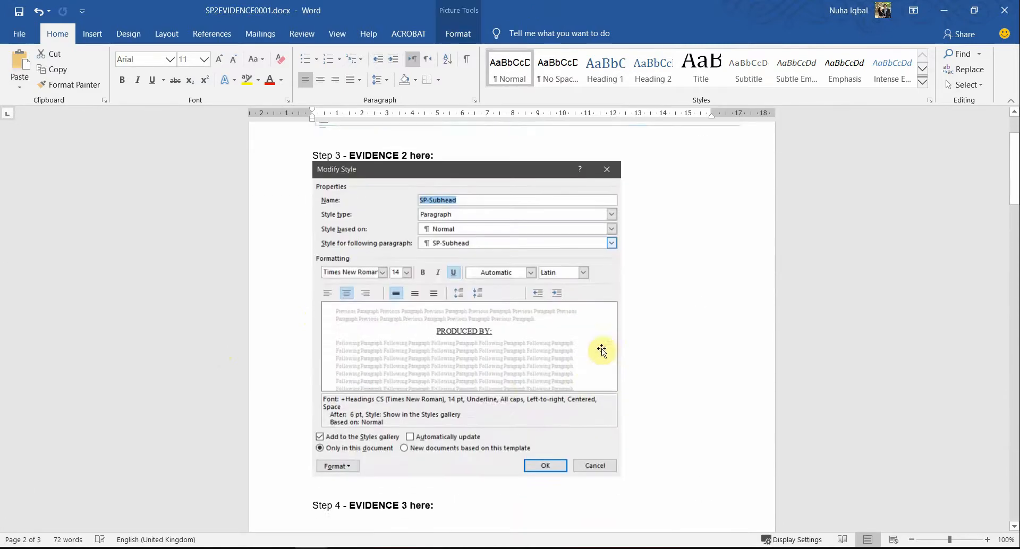
scroll(517, 416, "down", 3)
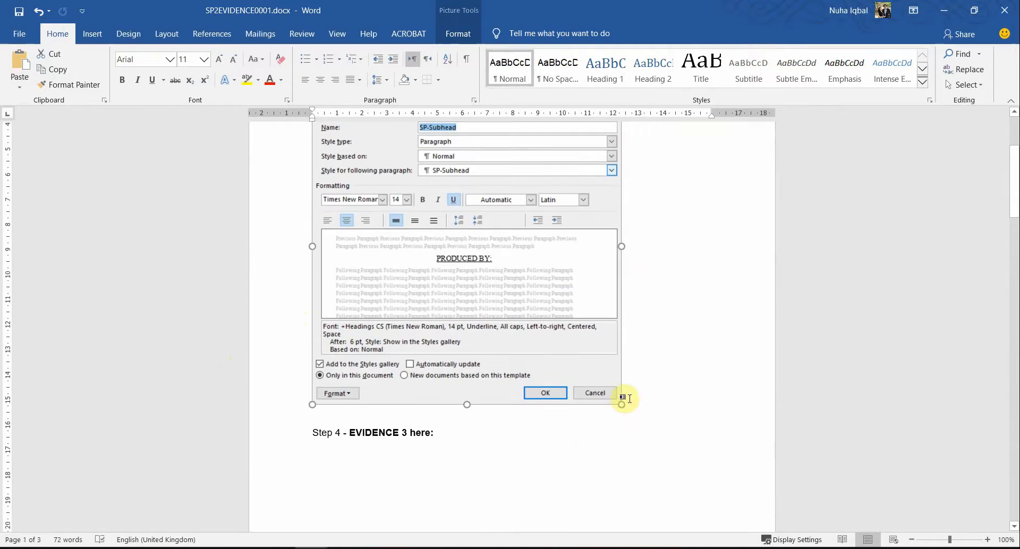
left_click_drag(622, 405, 565, 365)
scroll(542, 404, "down", 11)
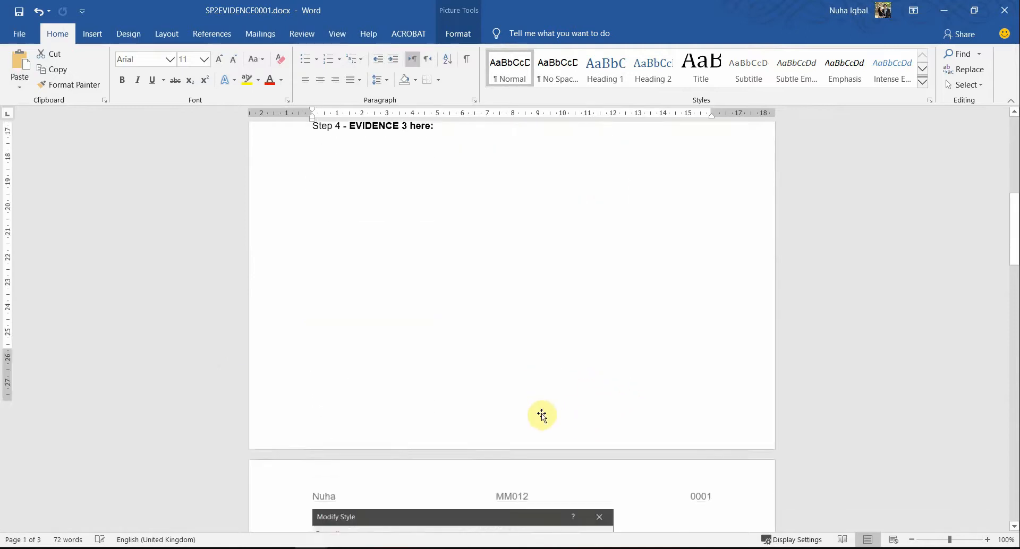
Step: Shrink the SP-Subtitle style screenshot too, then return to EMPGUIDE
left_click(542, 416)
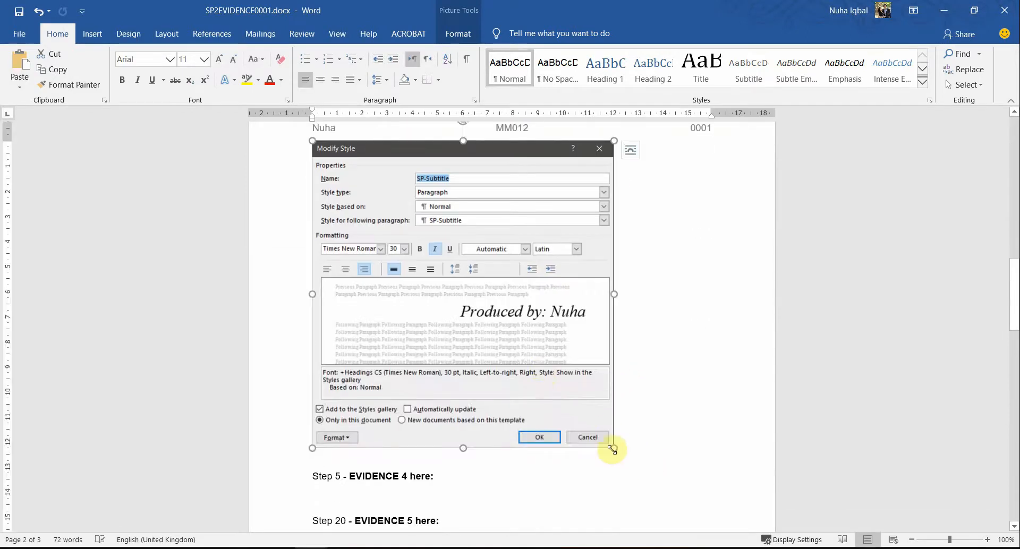
left_click_drag(612, 449, 560, 405)
scroll(566, 407, "up", 6)
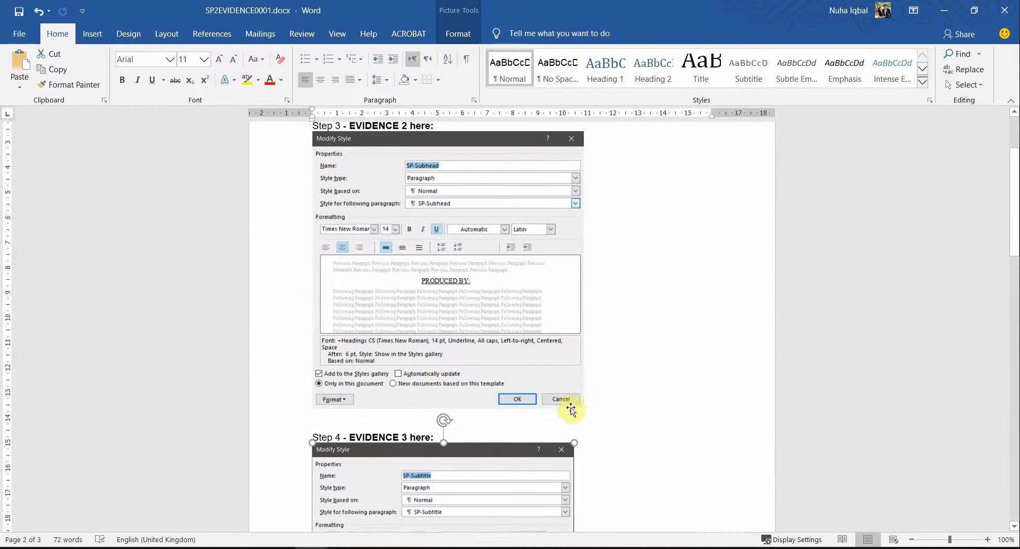
scroll(571, 409, "up", 3)
scroll(570, 408, "down", 15)
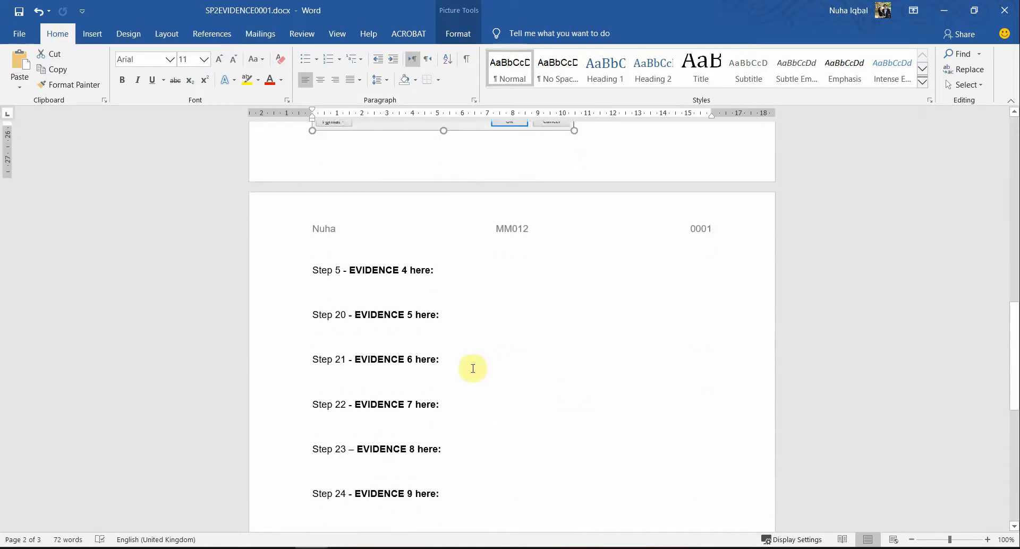
left_click(343, 275)
key("alt+Tab")
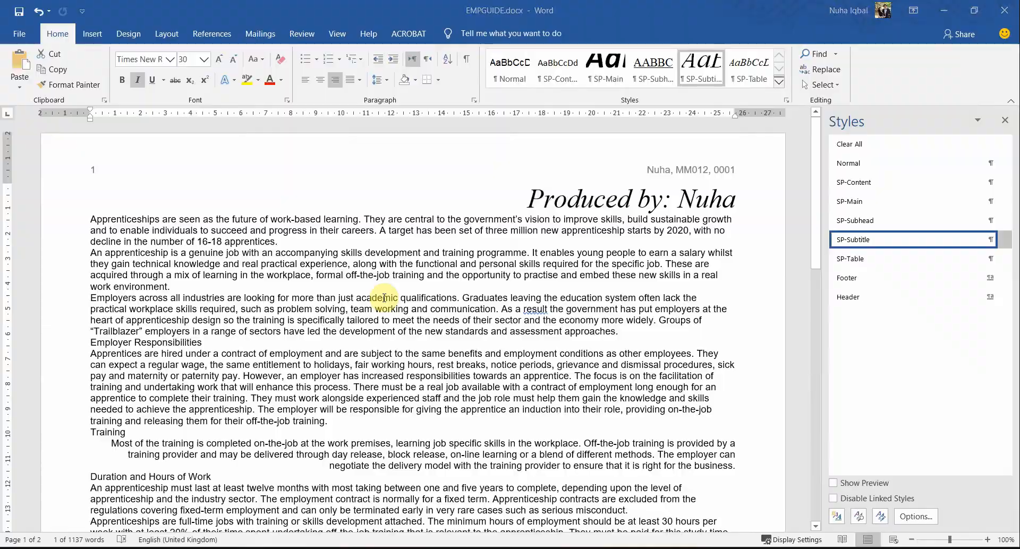
key("alt+Tab")
scroll(365, 310, "down", 5)
scroll(366, 309, "up", 1)
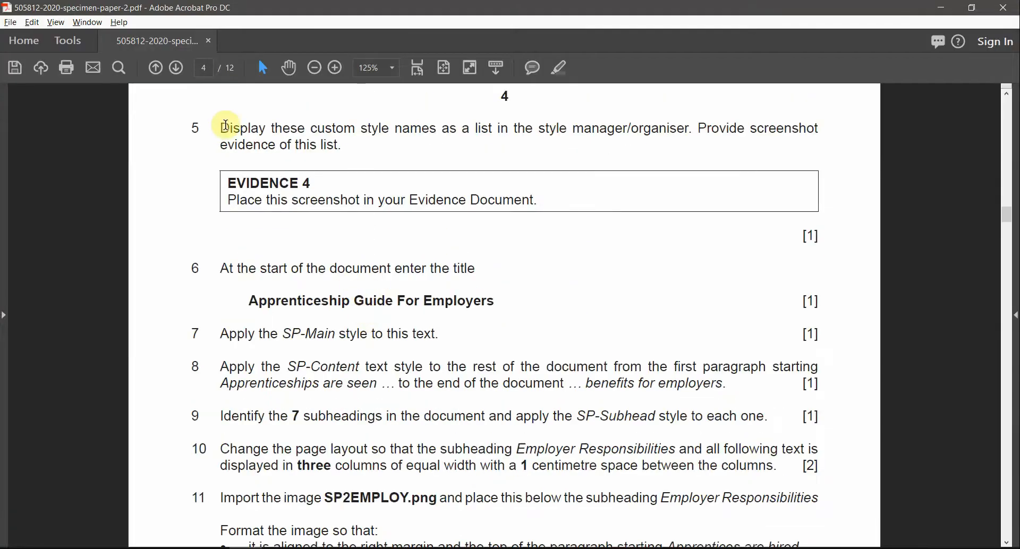
left_click_drag(221, 128, 308, 145)
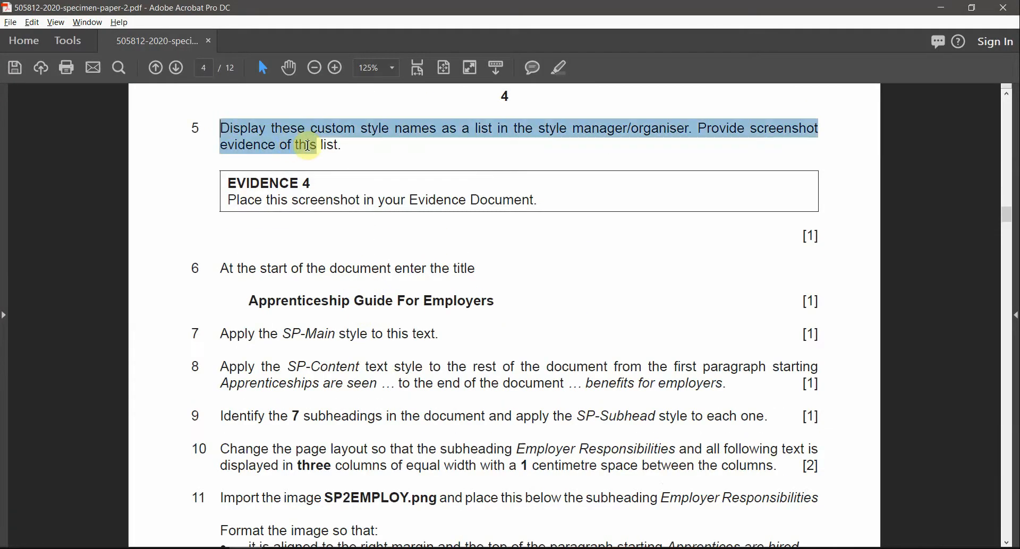
left_click(579, 128)
left_click_drag(574, 130, 690, 129)
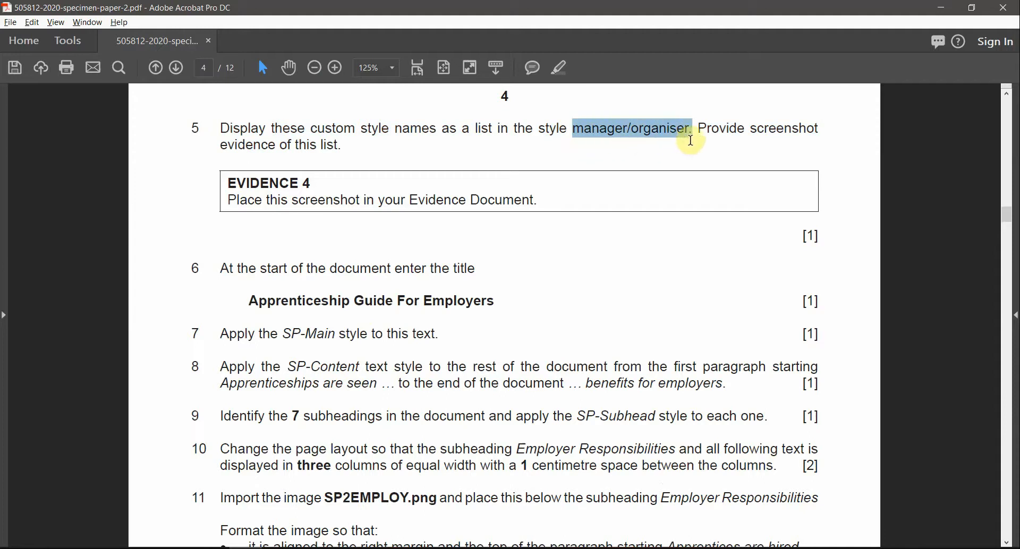
left_click_drag(757, 128, 803, 132)
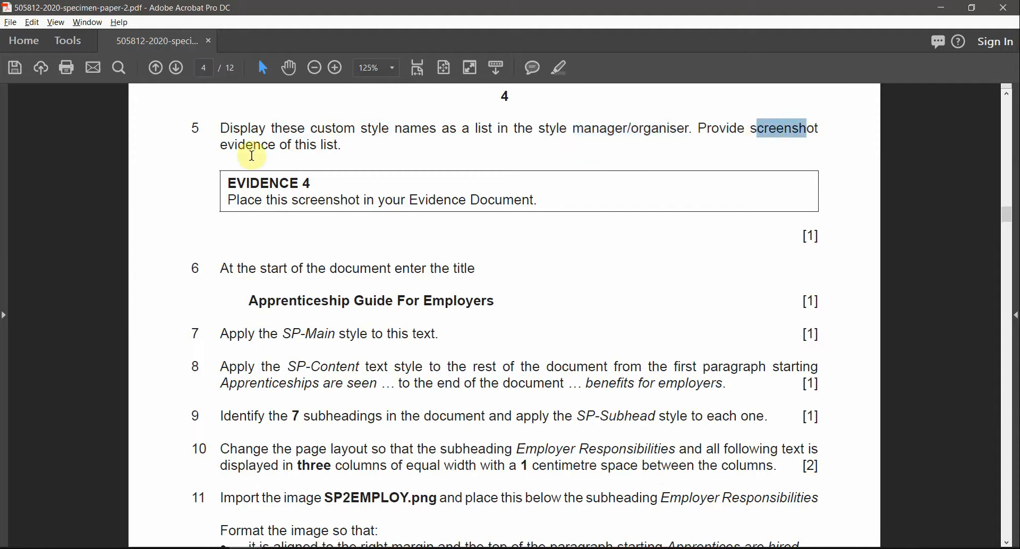
left_click_drag(220, 145, 340, 147)
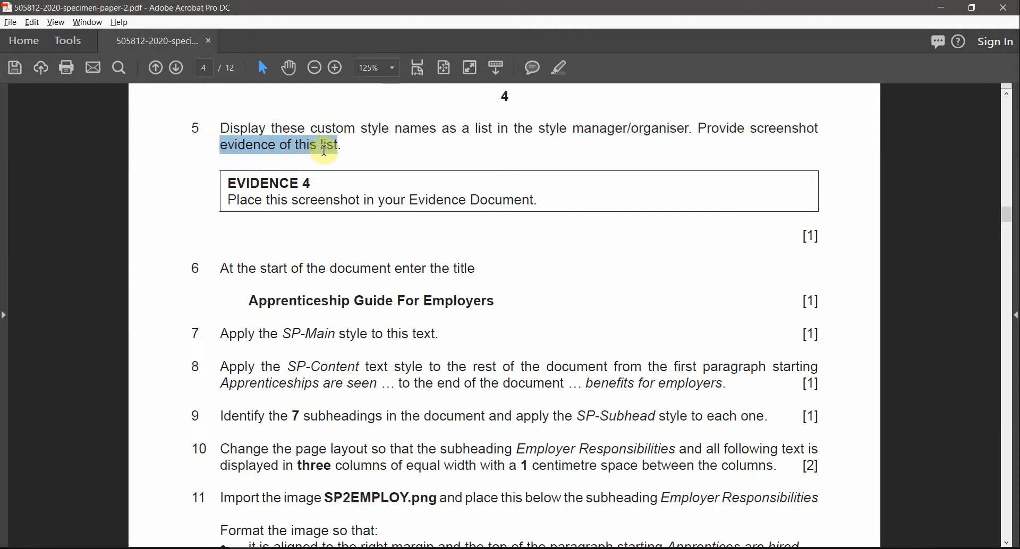
left_click(297, 128)
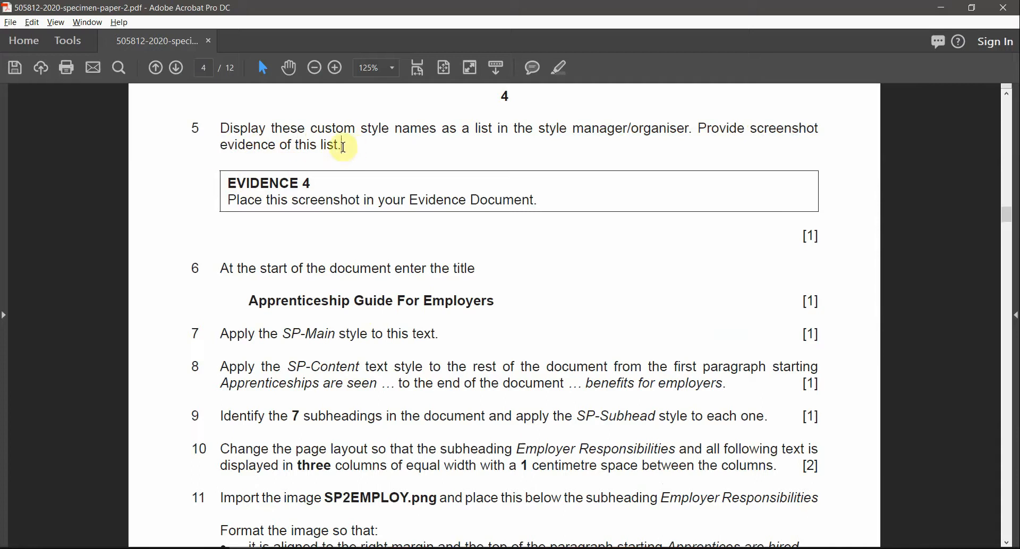
left_click_drag(347, 146, 283, 131)
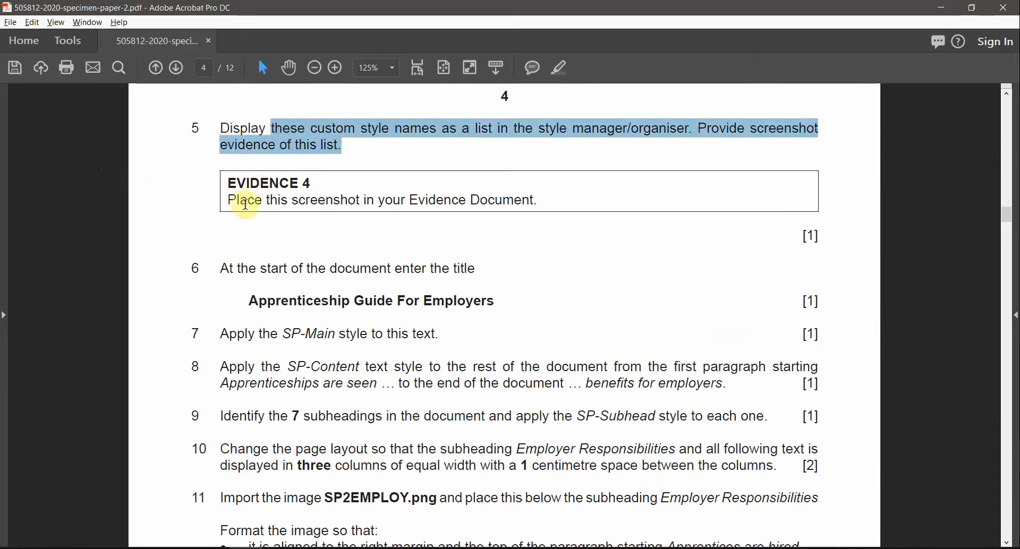
left_click_drag(229, 200, 304, 207)
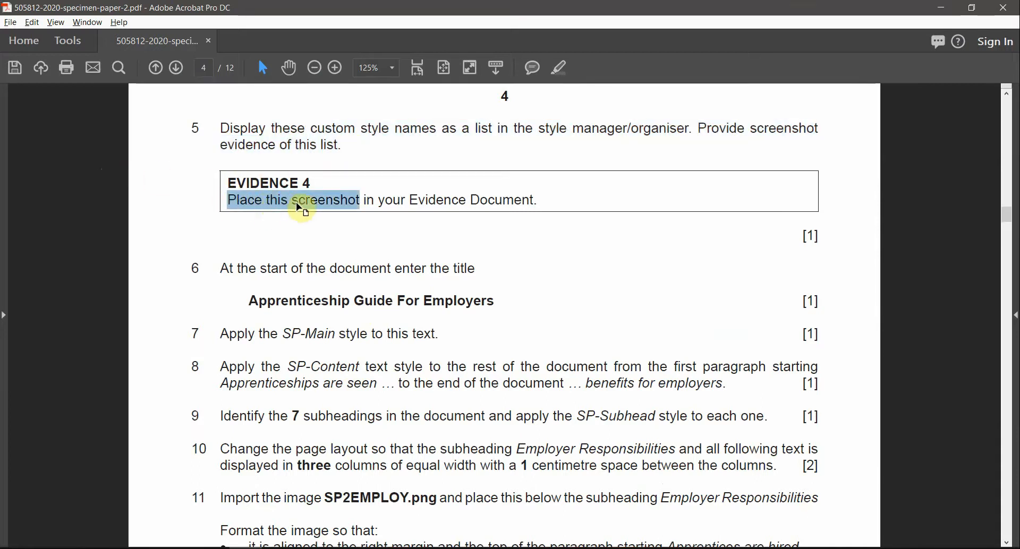
left_click(321, 202)
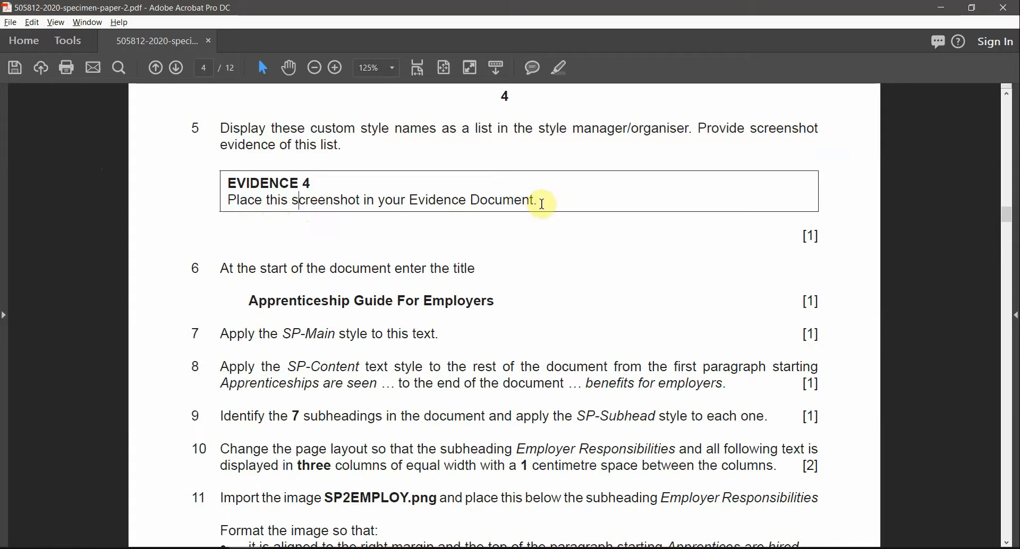
left_click_drag(543, 204, 266, 201)
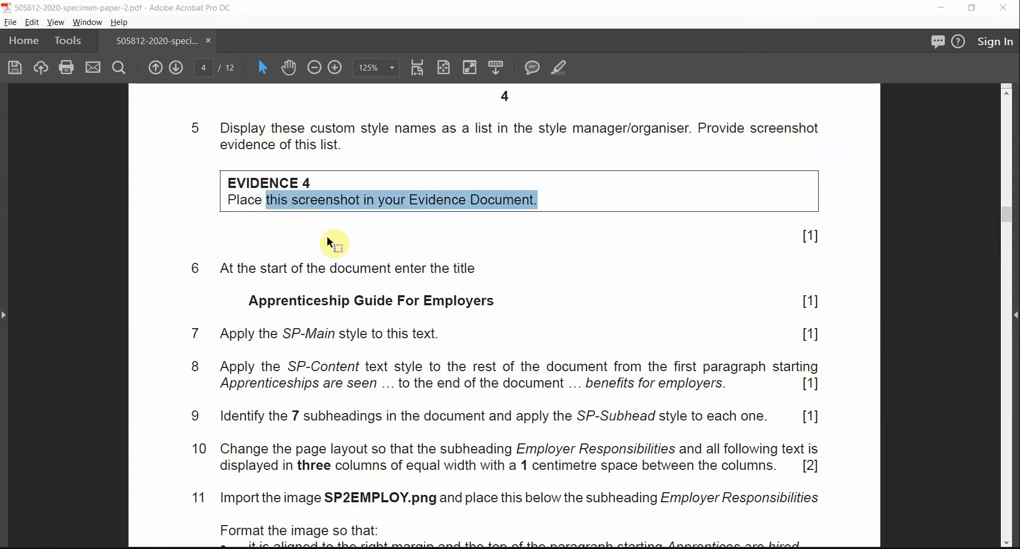
key("alt+Tab")
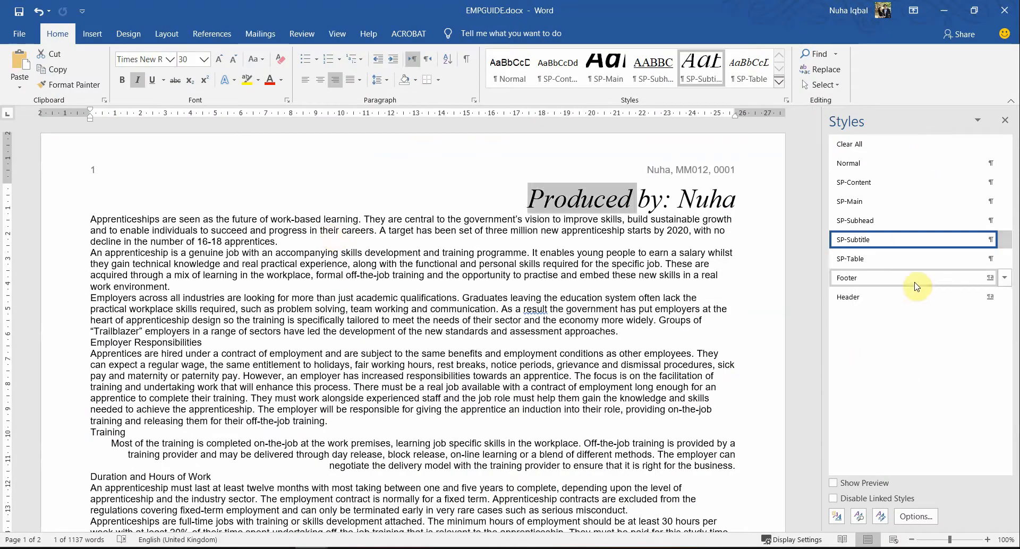
Step: Apply the Header style to the Produced by line and shorten the Styles pane to its names
left_click(868, 301)
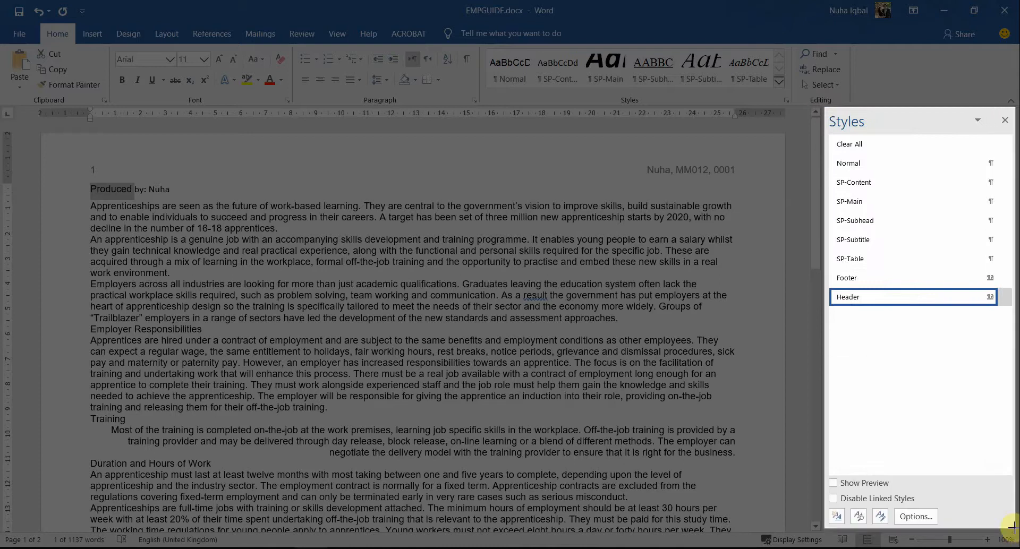
left_click_drag(1012, 432, 1012, 312)
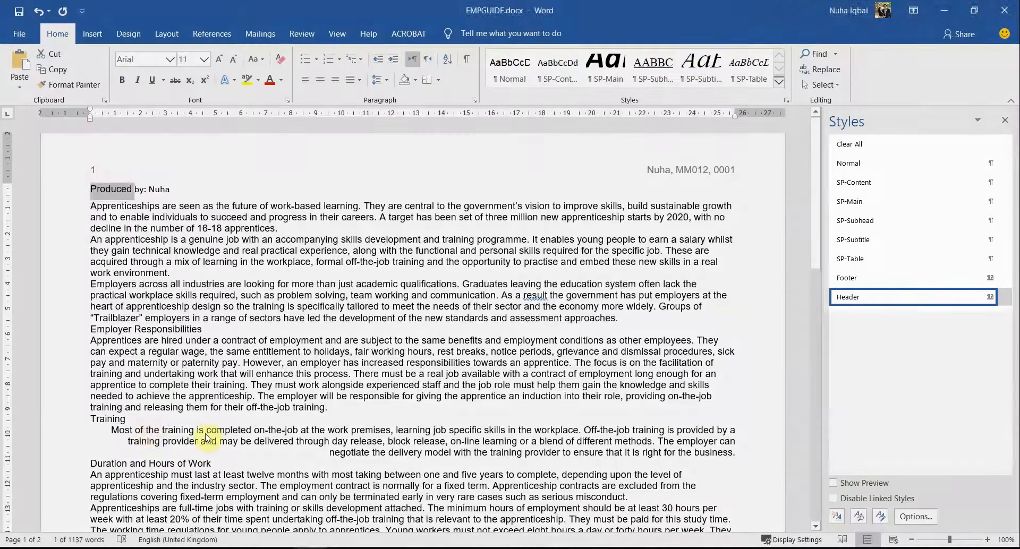
key("alt+Tab")
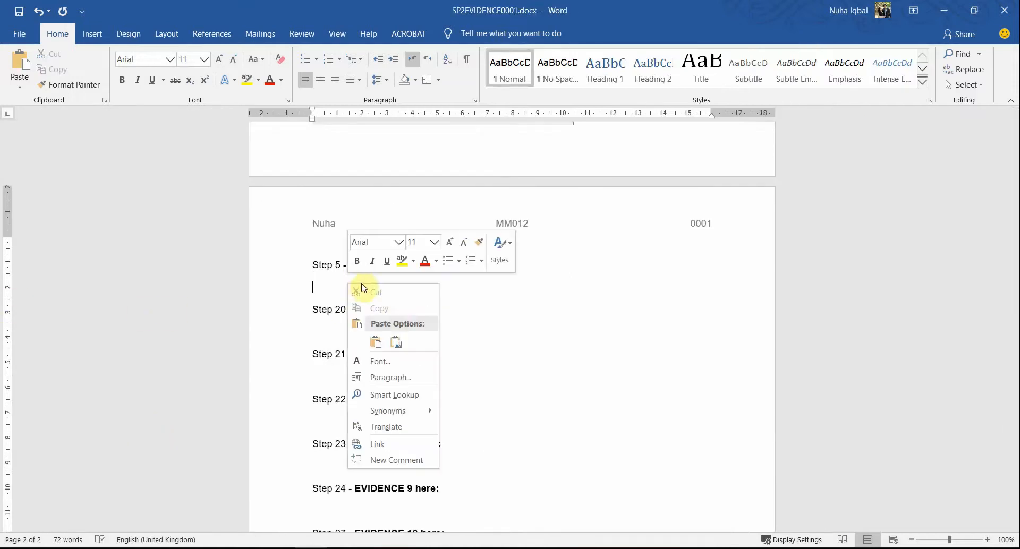
Step: Paste the styles list screenshot under Step 5's EVIDENCE 4, remove the blank line, and shrink it
left_click(396, 342)
key("BackSpace")
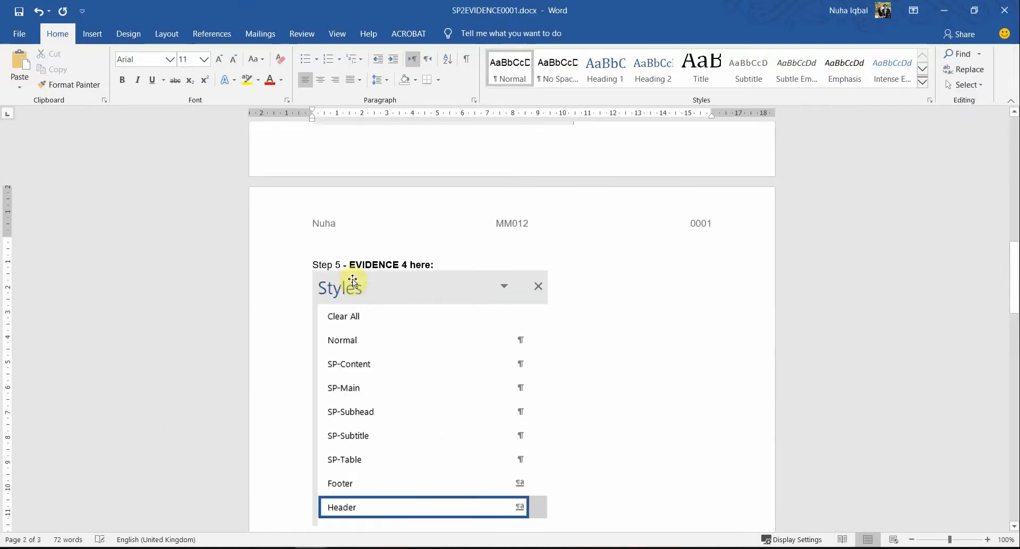
scroll(329, 302, "down", 4)
left_click(451, 326)
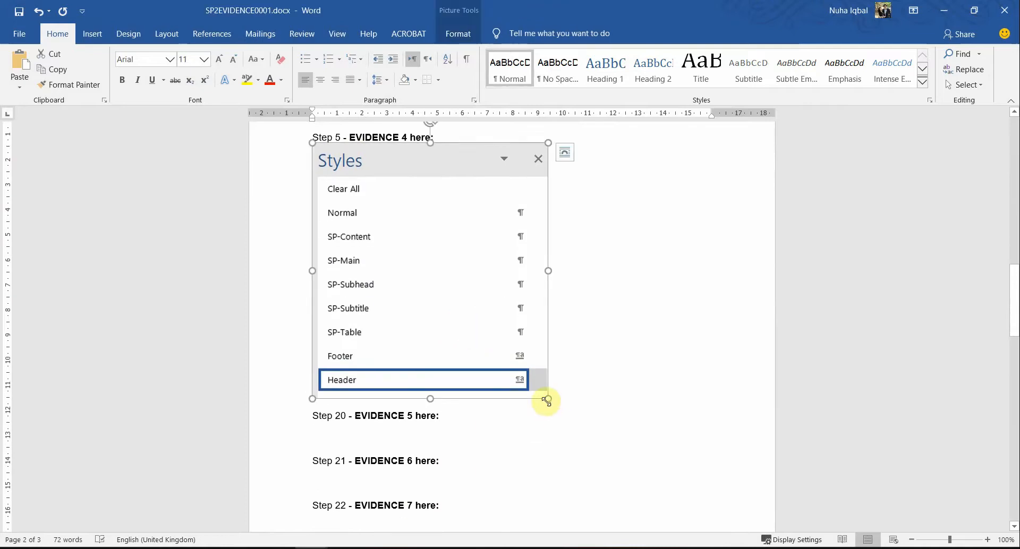
left_click_drag(546, 401, 501, 346)
left_click(420, 377)
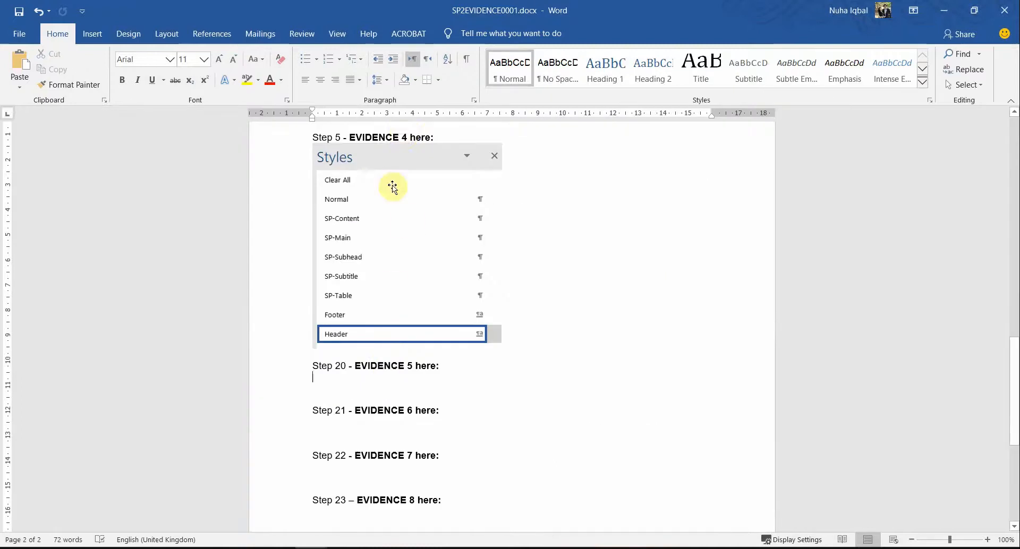
left_click(414, 137)
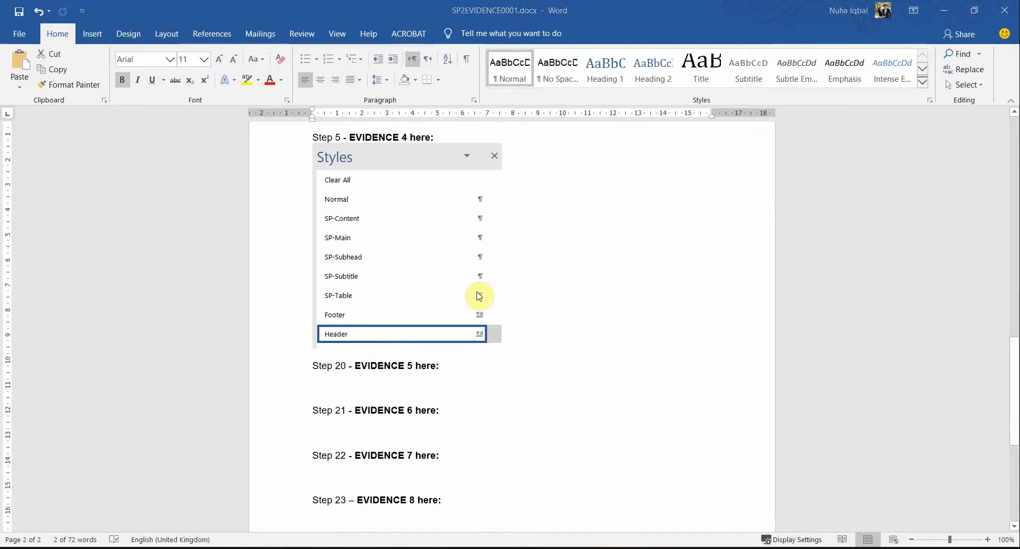
key("alt+Tab")
left_click(280, 188)
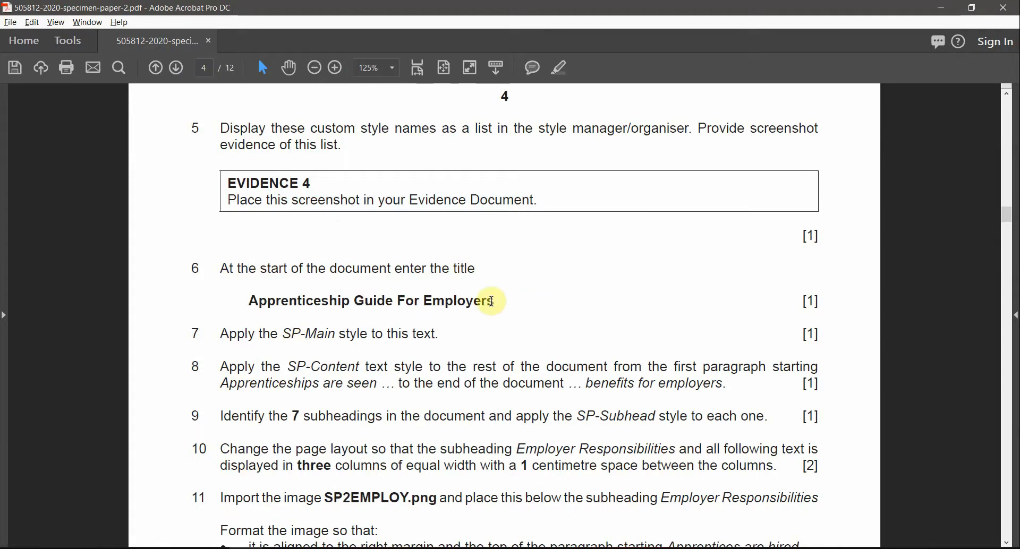
Step: Copy 'Apprenticeship Guide For Employers' from the exam paper and paste it above Produced by
left_click_drag(493, 301, 251, 301)
right_click(254, 301)
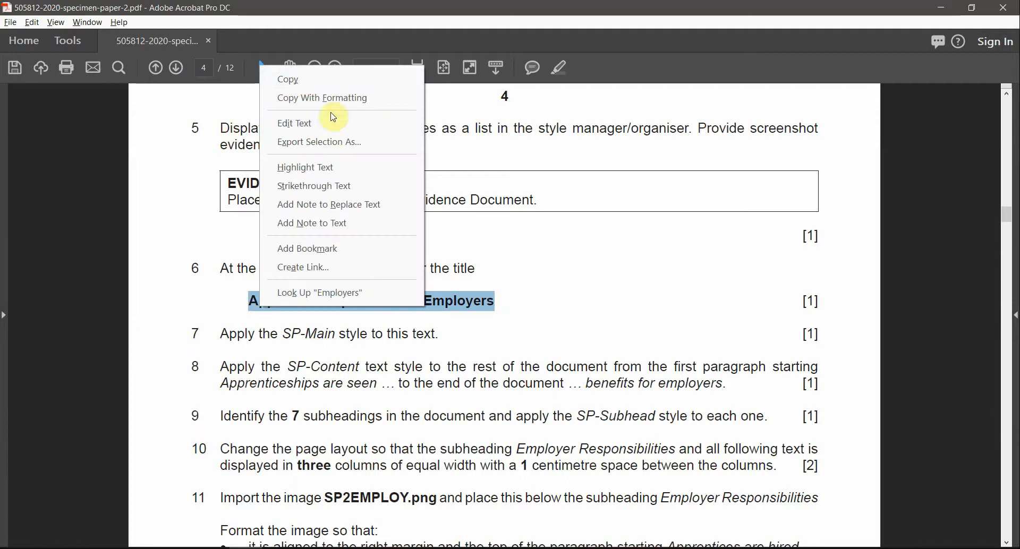
left_click(304, 82)
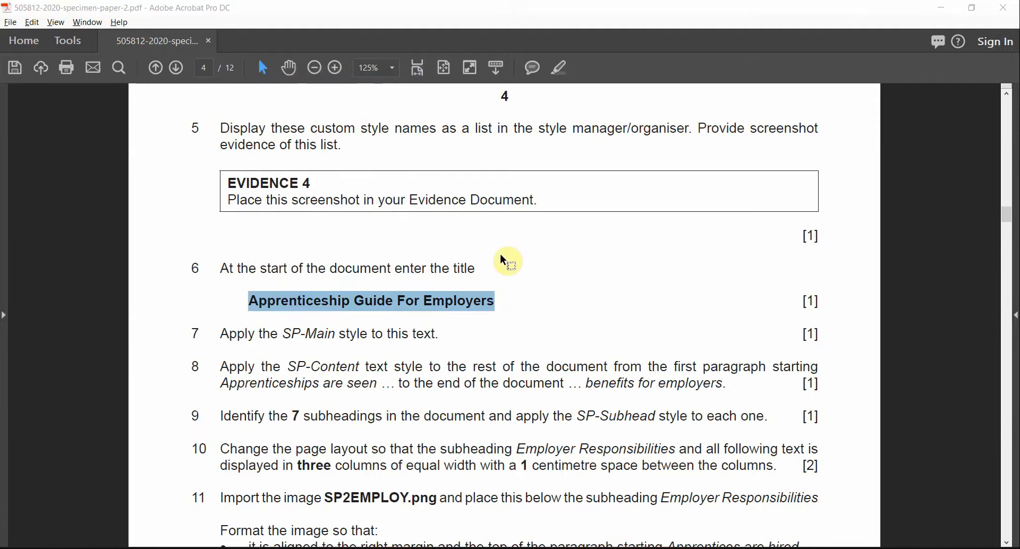
key("alt+Tab")
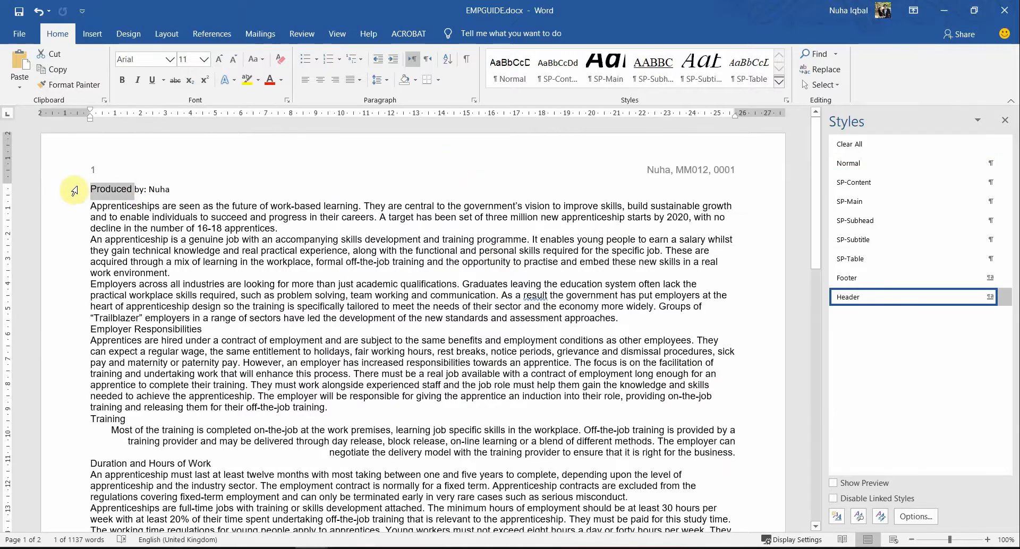
left_click(91, 192)
key("Return")
key("Up")
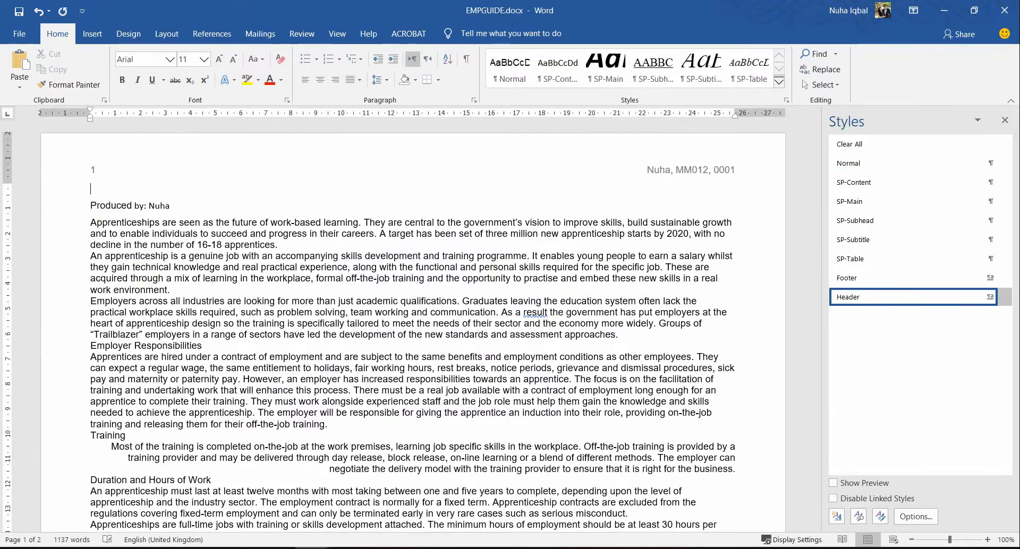
key("ctrl+v")
Step: Apply the SP-Main style to the new Apprenticeship Guide For Employers title
key("alt+Tab")
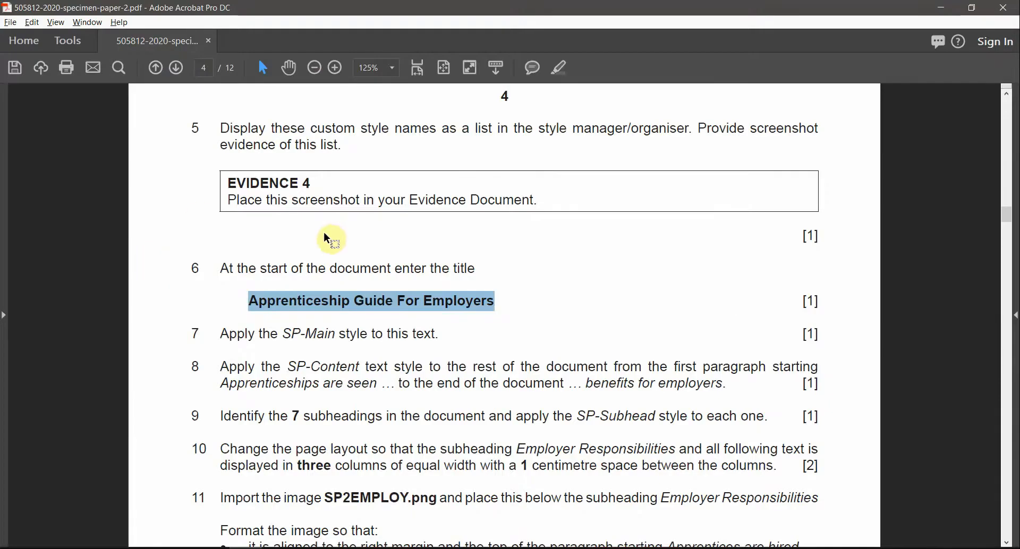
left_click_drag(219, 332, 335, 338)
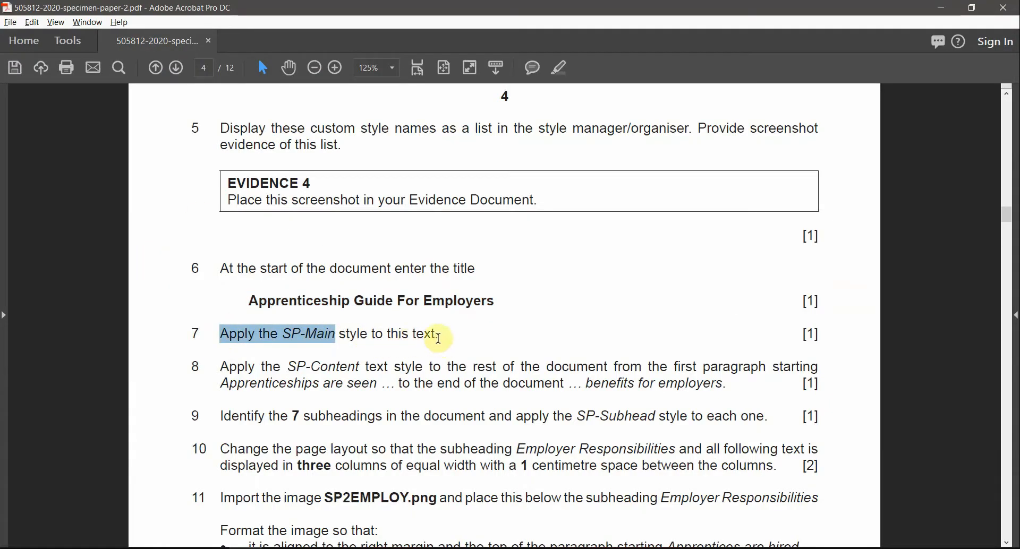
left_click_drag(439, 338, 218, 334)
key("alt+Tab")
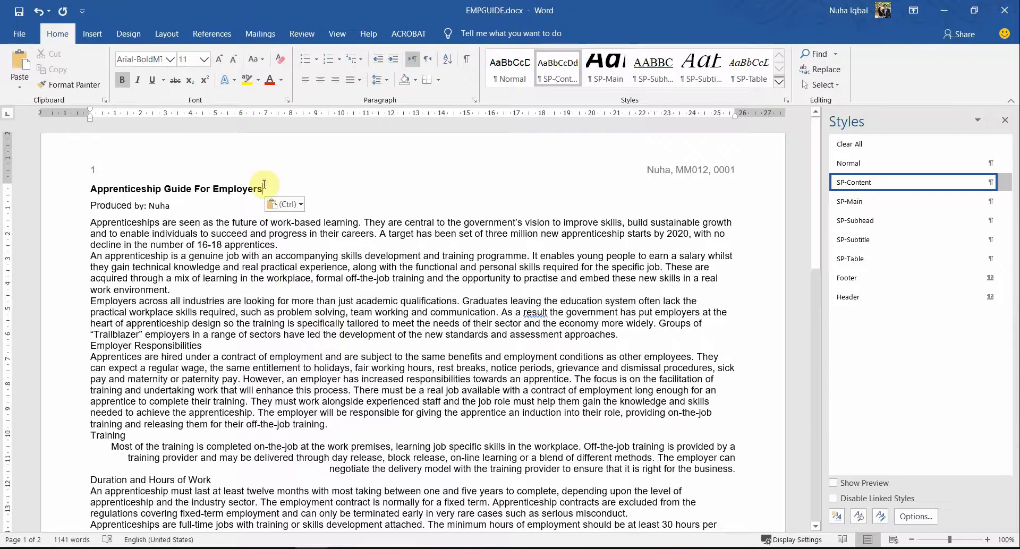
left_click_drag(264, 185, 82, 188)
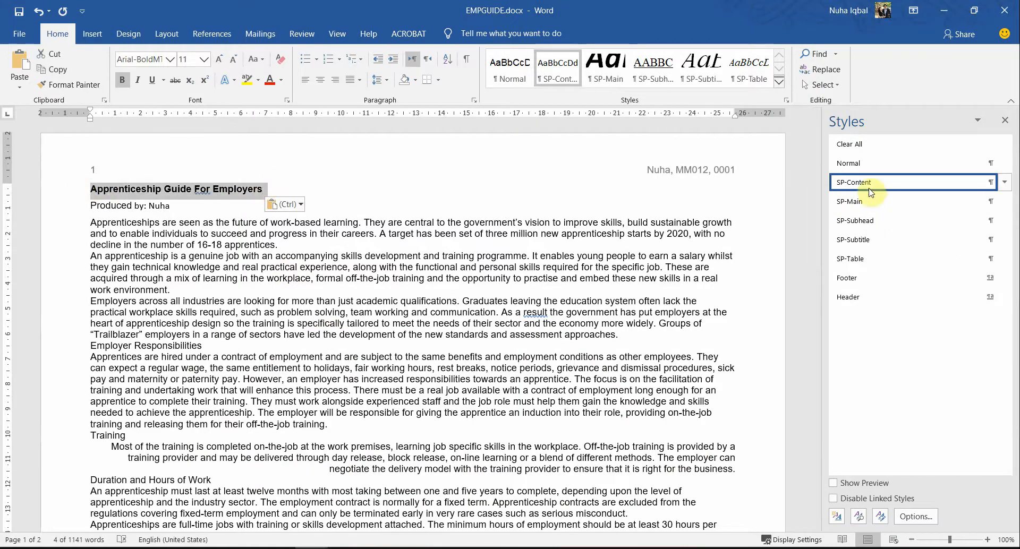
key("alt")
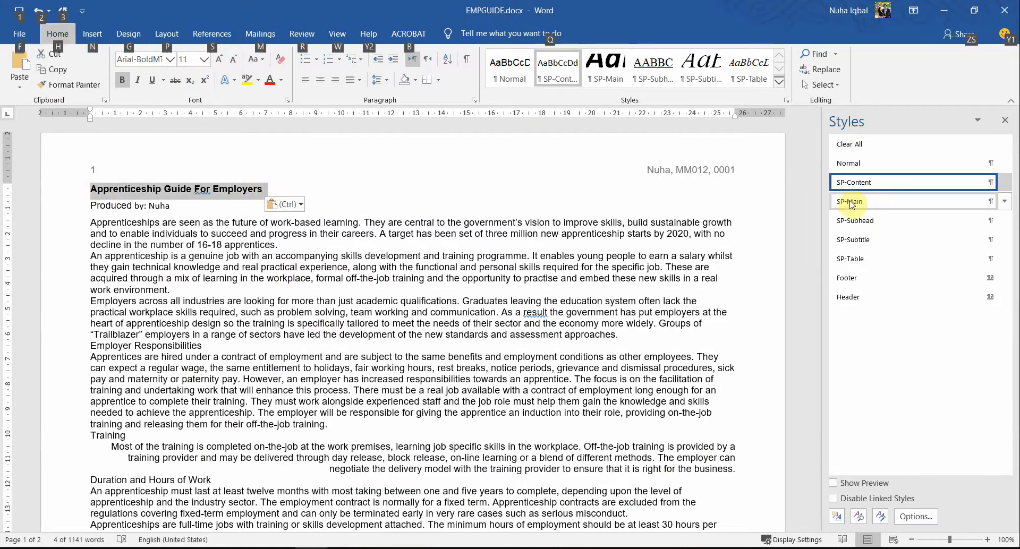
left_click(852, 203)
left_click(438, 345)
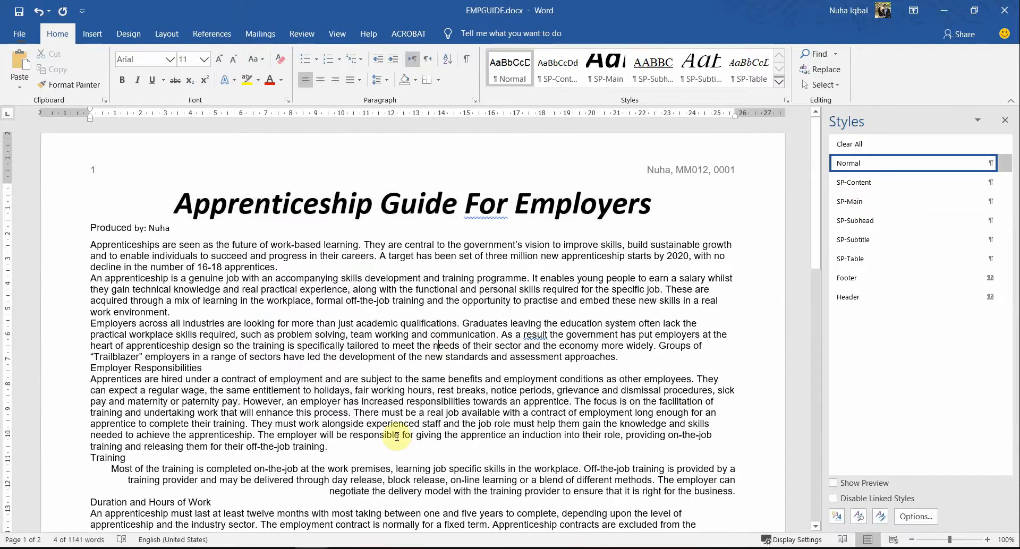
key("alt+Tab")
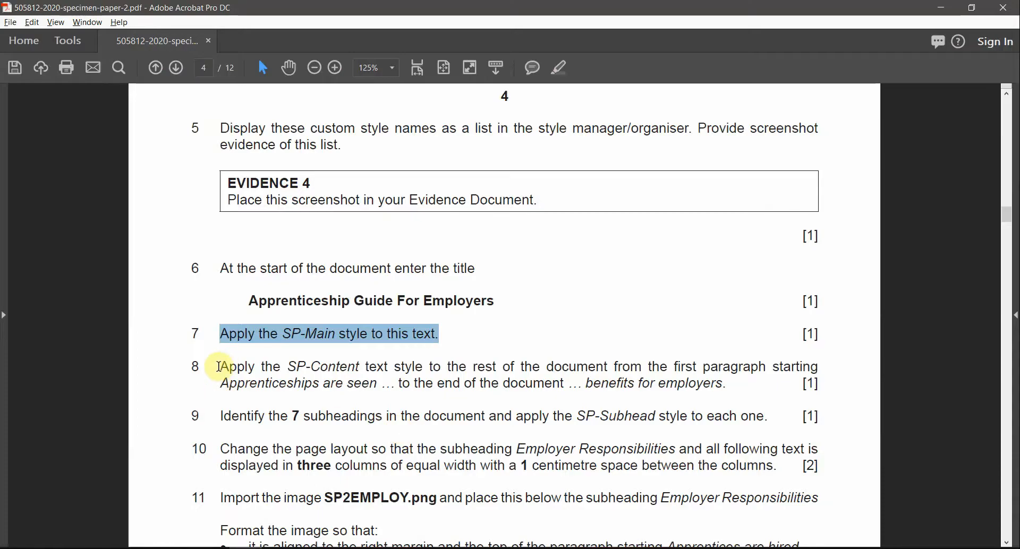
Step: Highlight 'SP-Content text' in question 8 and read which paragraphs it covers
left_click_drag(288, 367, 390, 367)
left_click(559, 67)
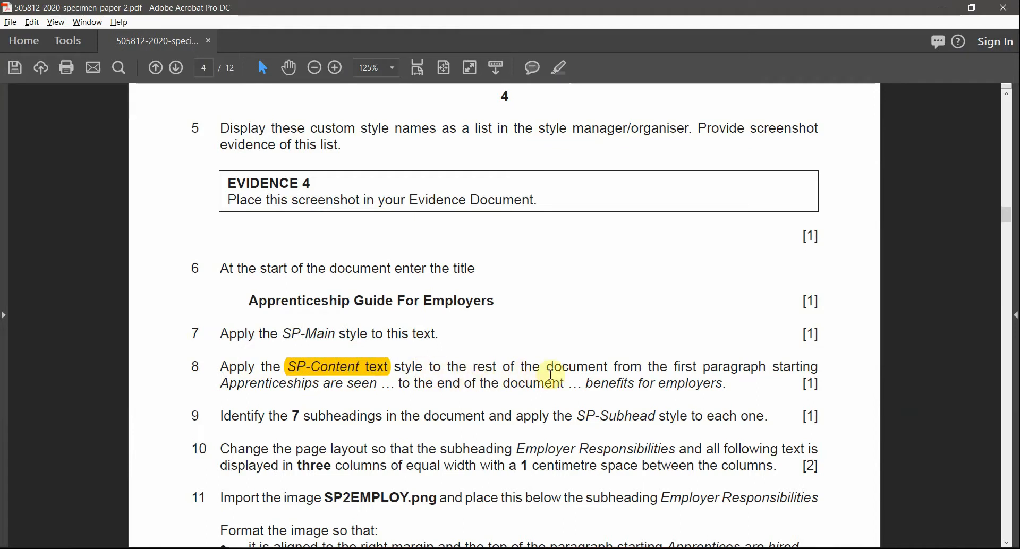
left_click_drag(557, 366, 577, 366)
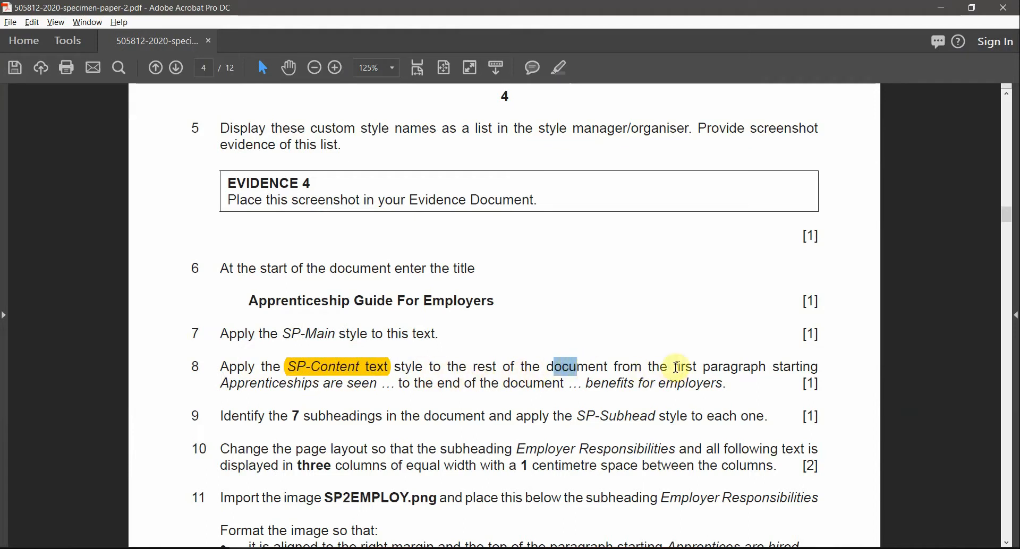
left_click_drag(675, 367, 766, 367)
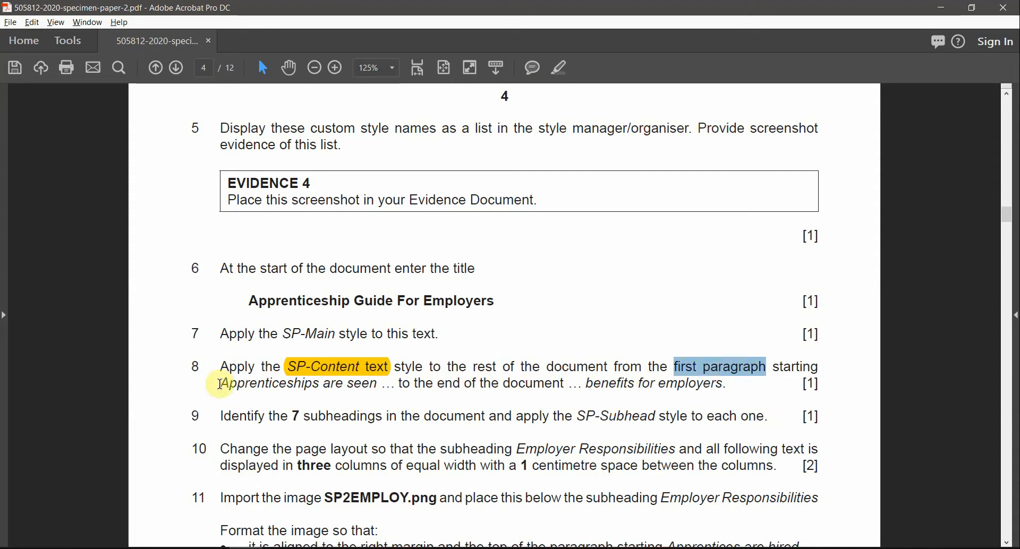
left_click_drag(220, 384, 434, 382)
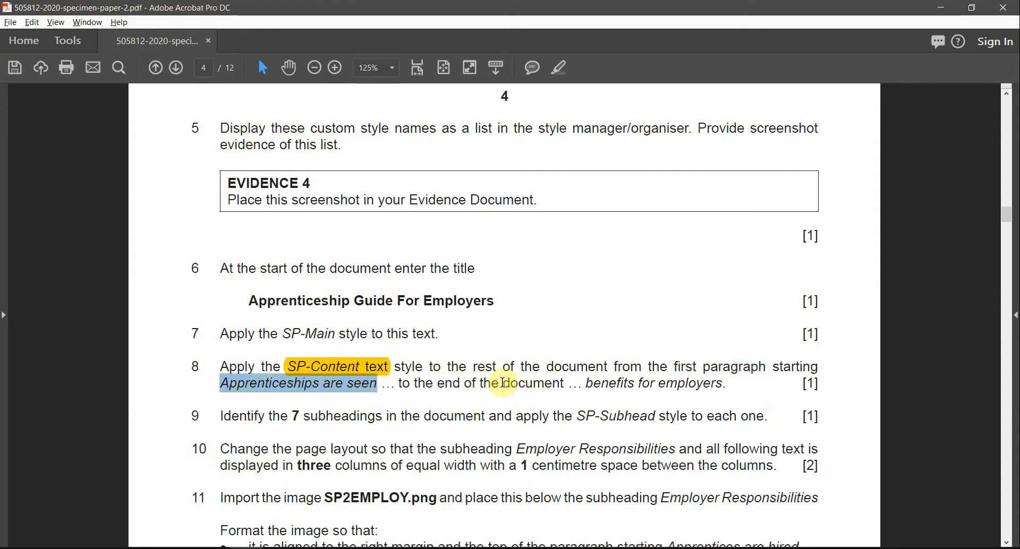
left_click_drag(502, 383, 723, 387)
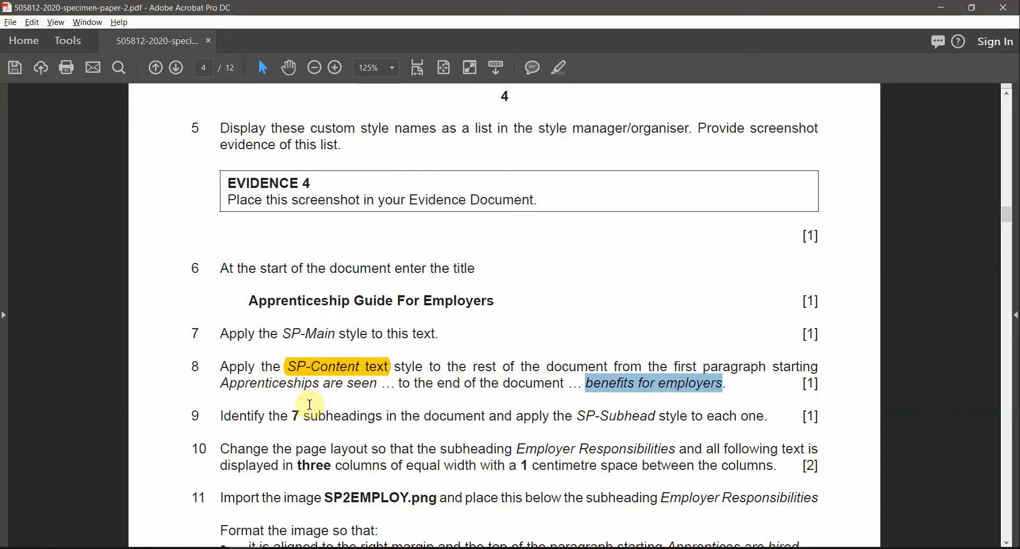
double_click(287, 384)
key("alt+Tab")
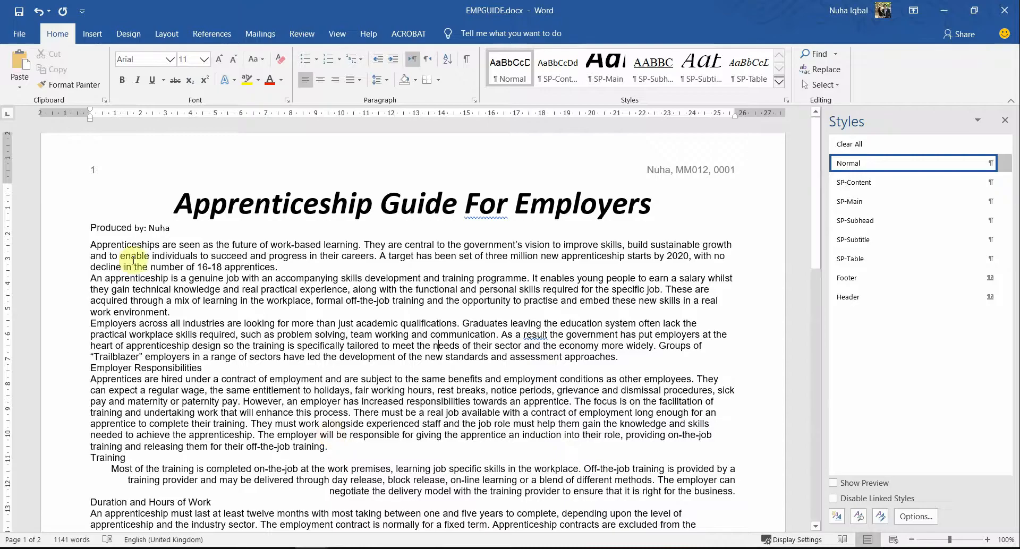
Step: Select the body text from 'Apprenticeships are seen' to '…benefits for employers.'
left_click_drag(142, 248, 220, 248)
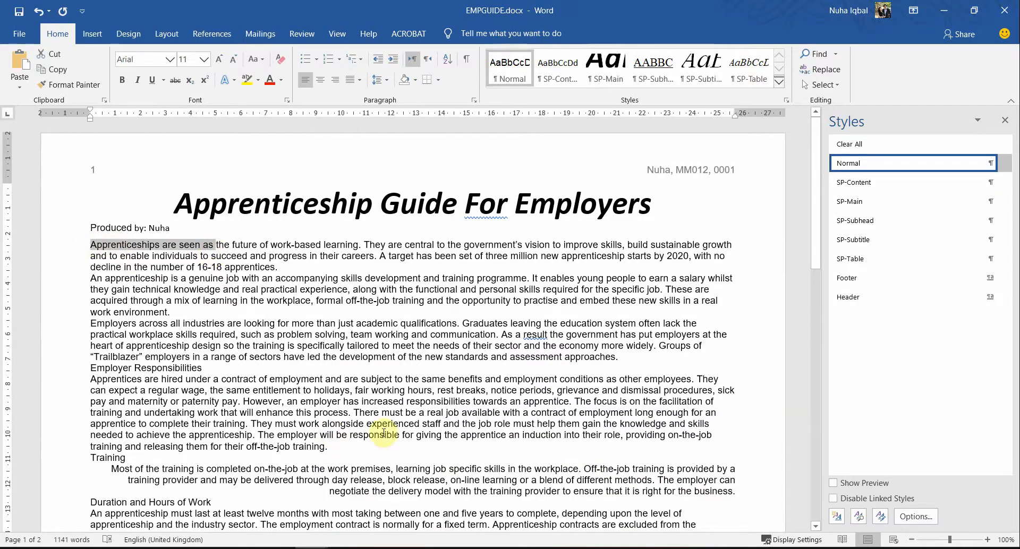
scroll(366, 444, "down", 7)
scroll(361, 442, "down", 10)
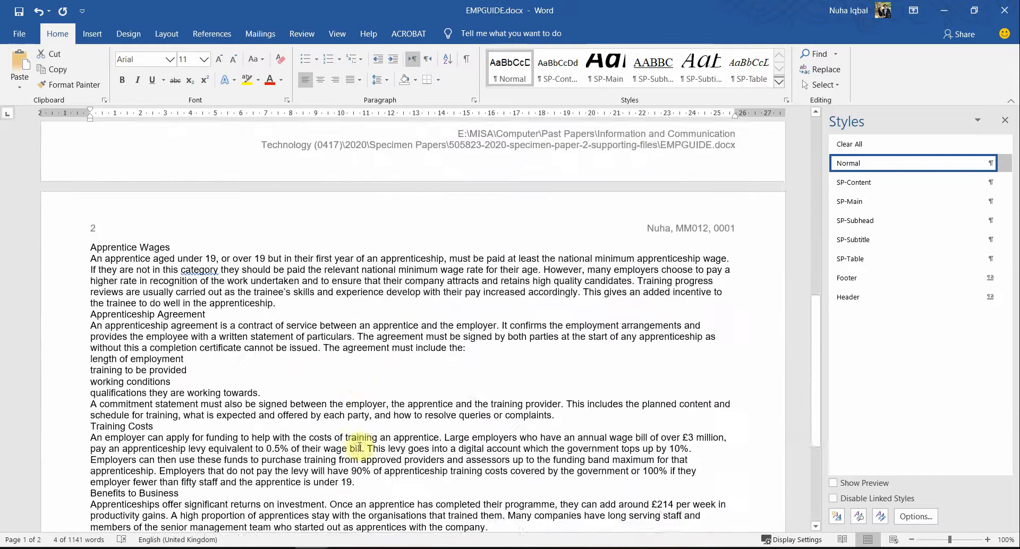
left_click_drag(626, 452, 529, 453)
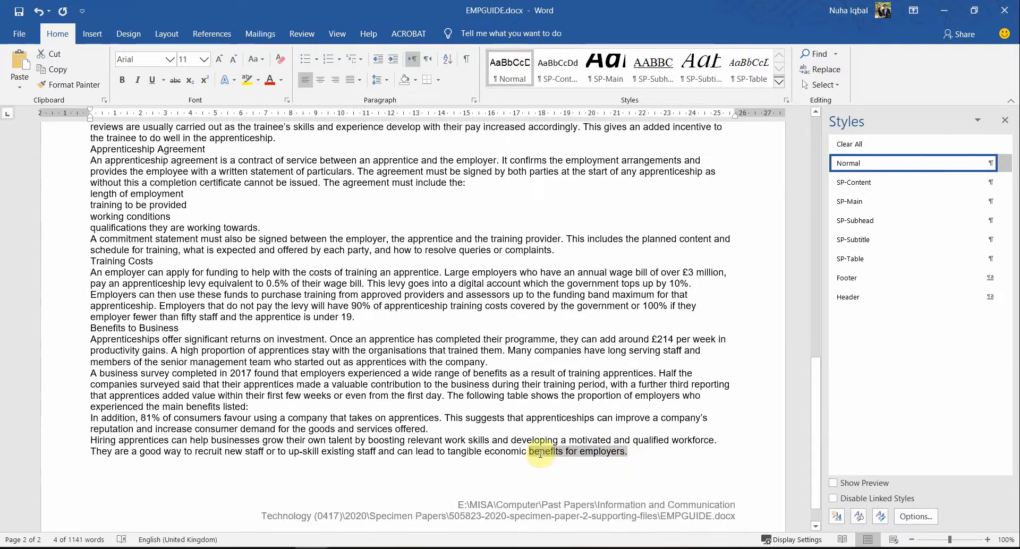
left_click(460, 410)
scroll(460, 409, "up", 17)
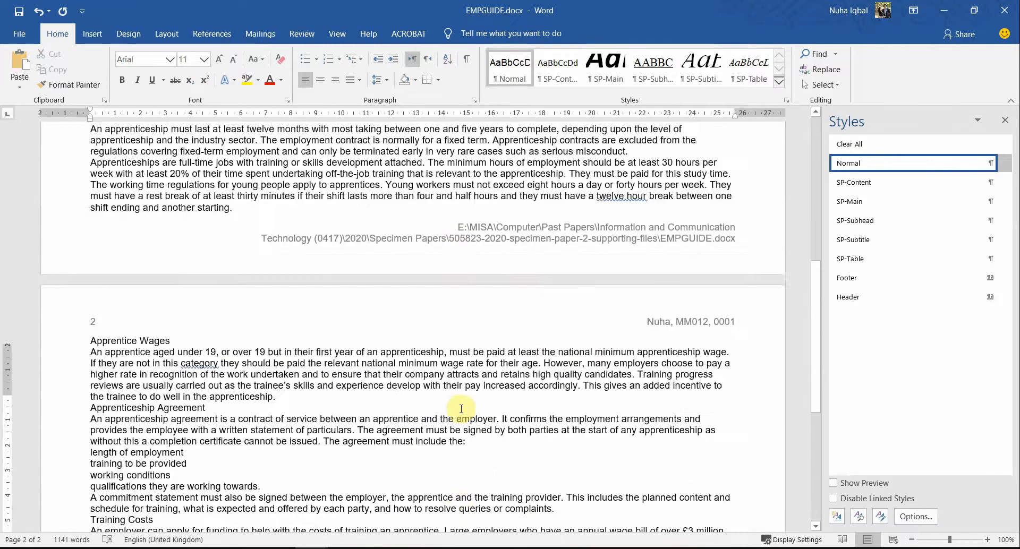
left_click_drag(90, 239, 656, 433)
left_click(640, 439)
key("alt+Tab")
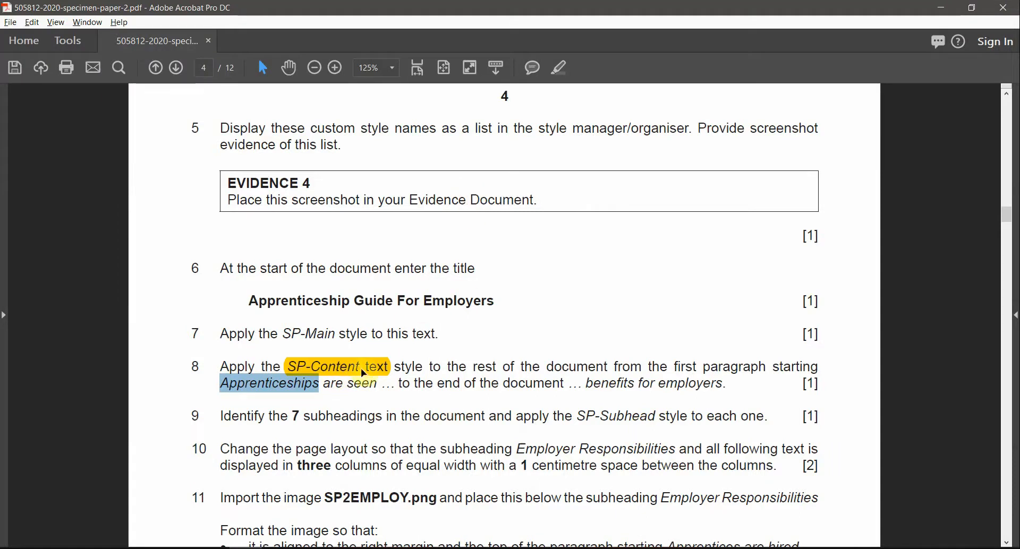
key("alt+Tab")
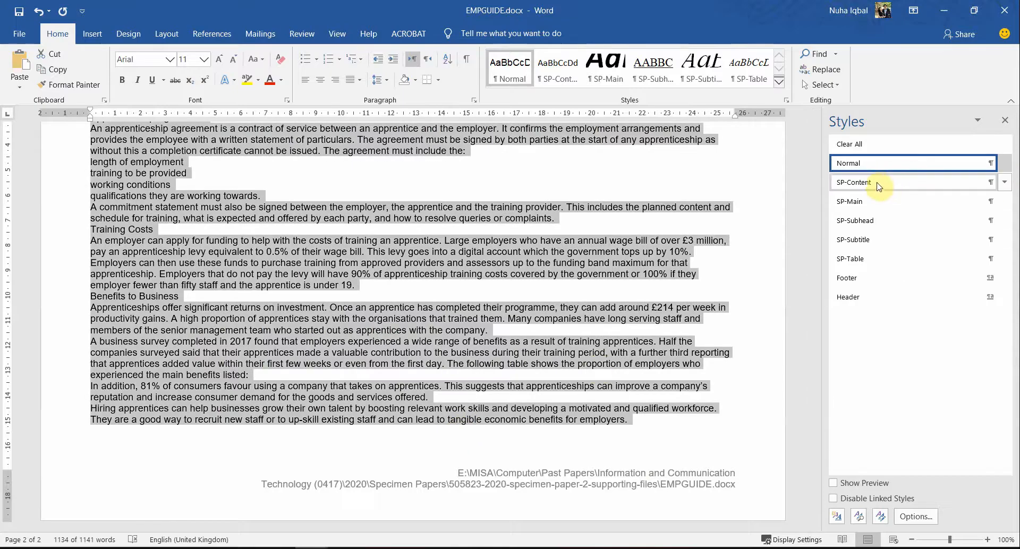
Step: Apply the SP-Content style to the selected body text and review the Produced by line
left_click(875, 185)
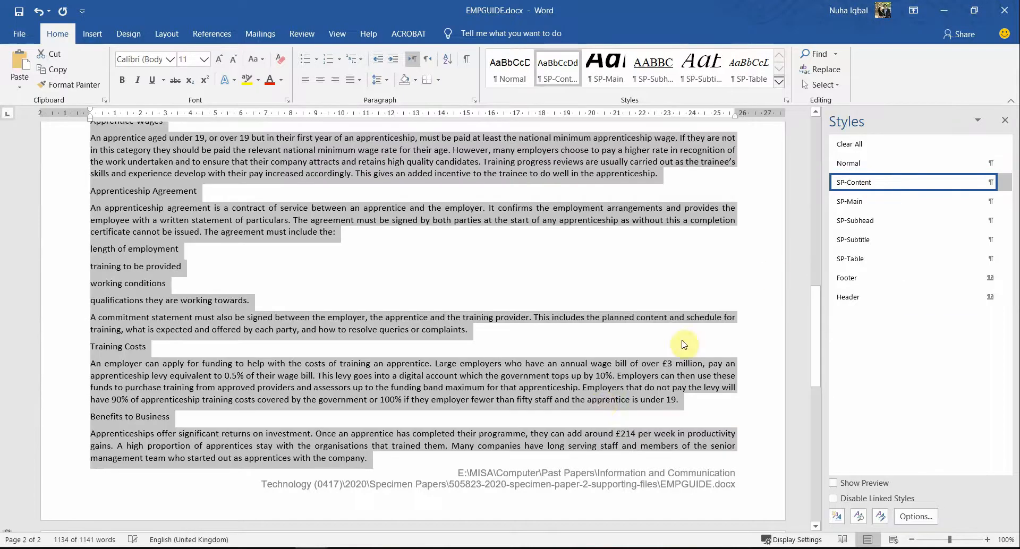
left_click(603, 405)
scroll(611, 372, "down", 14)
scroll(611, 426, "up", 11)
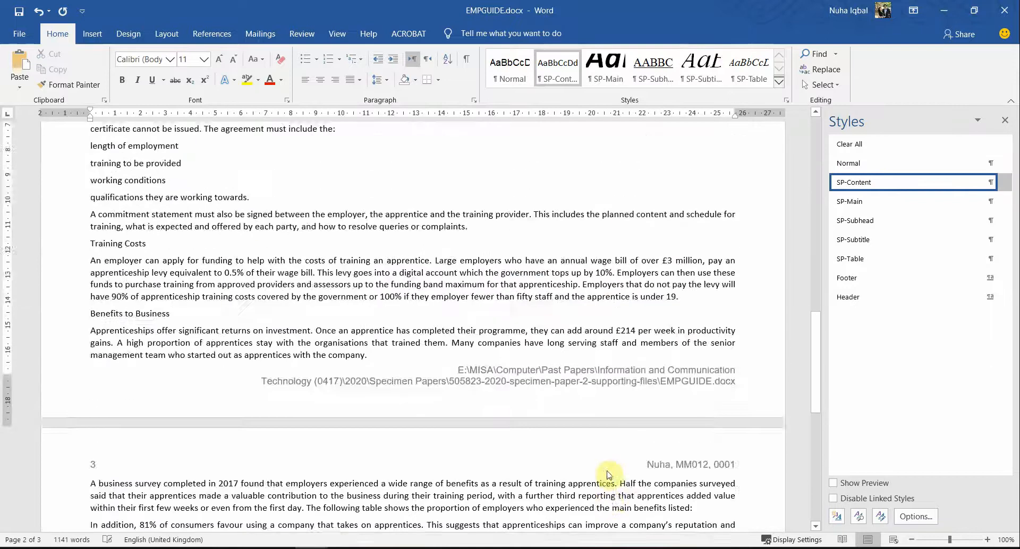
scroll(609, 474, "up", 10)
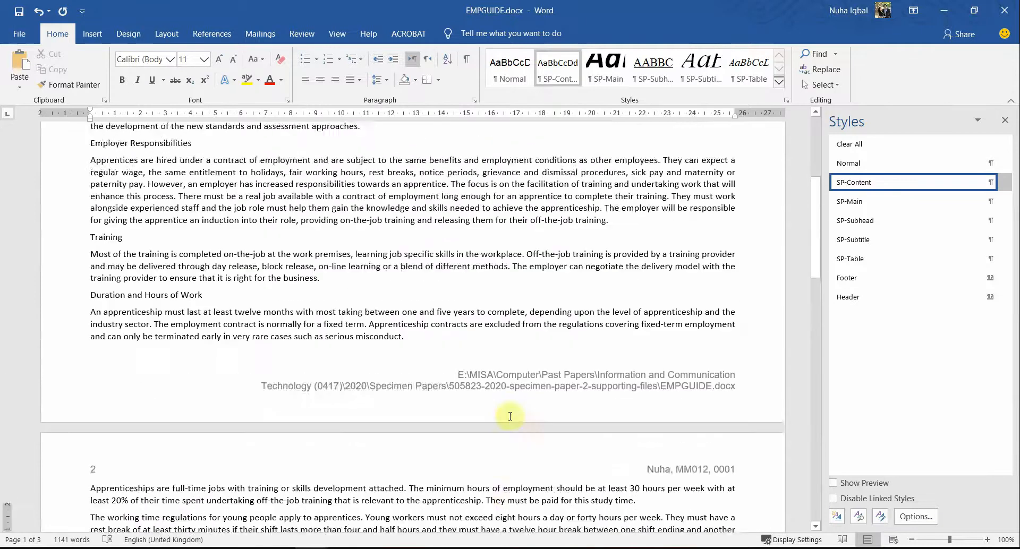
scroll(510, 416, "up", 5)
left_click(136, 228)
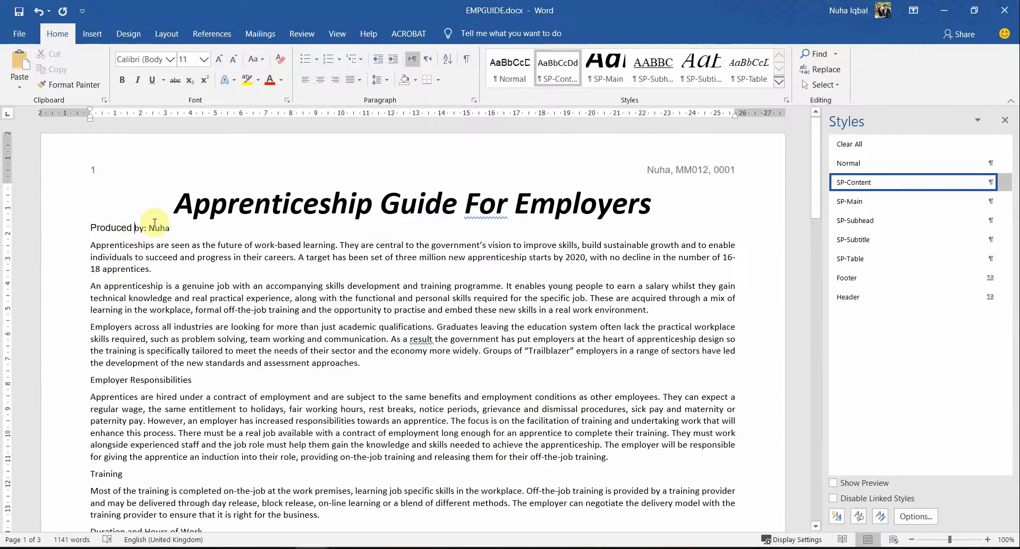
left_click_drag(178, 225, 99, 223)
left_click(295, 349)
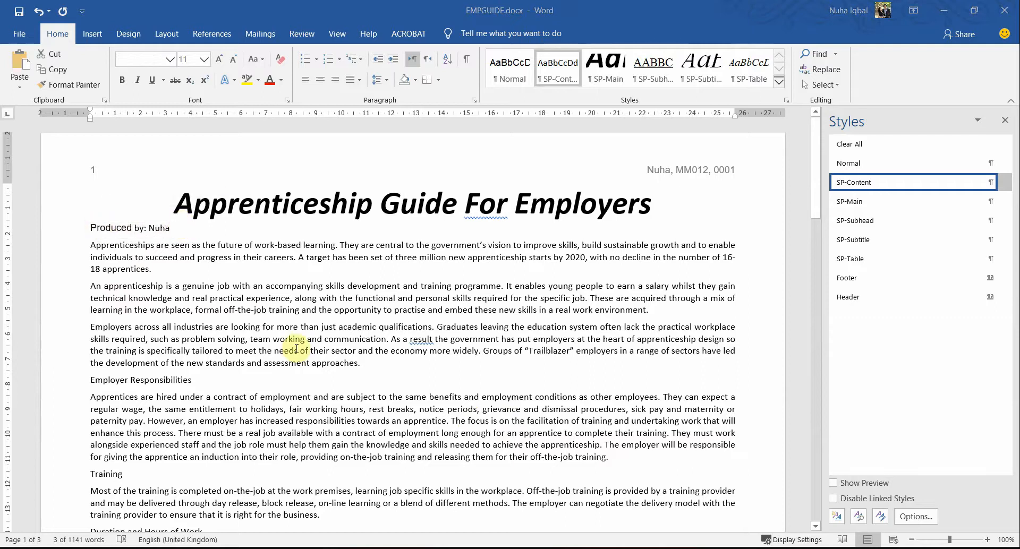
key("alt+Tab")
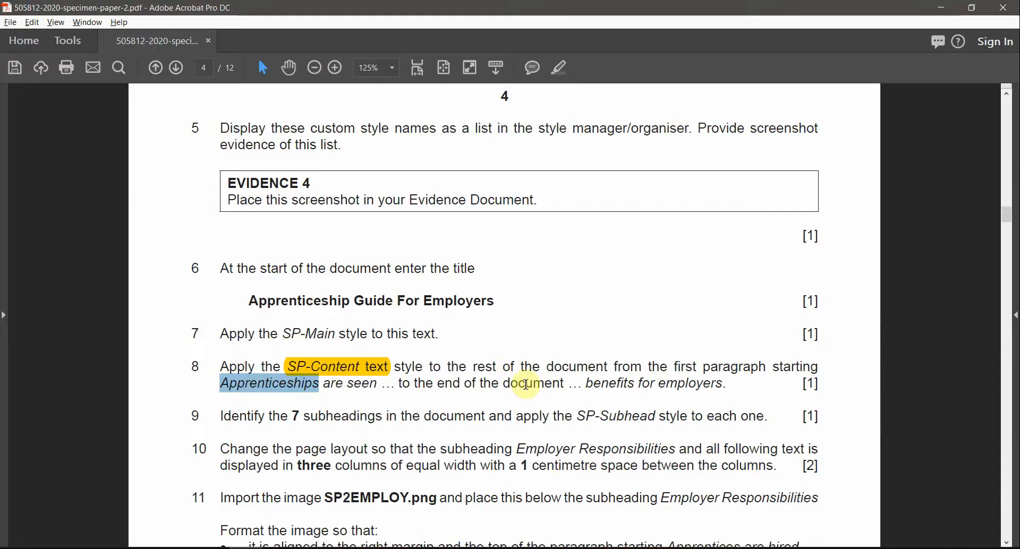
Step: Read question 4's SP-Subtitle requirement for the 'Produced by' line on page 3 of the exam PDF
scroll(526, 384, "up", 10)
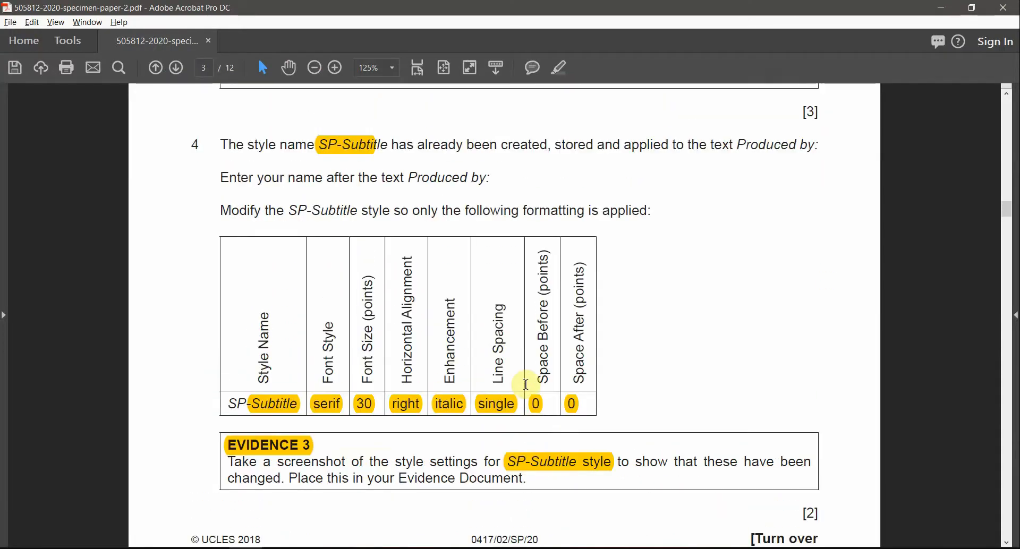
left_click_drag(280, 146, 430, 153)
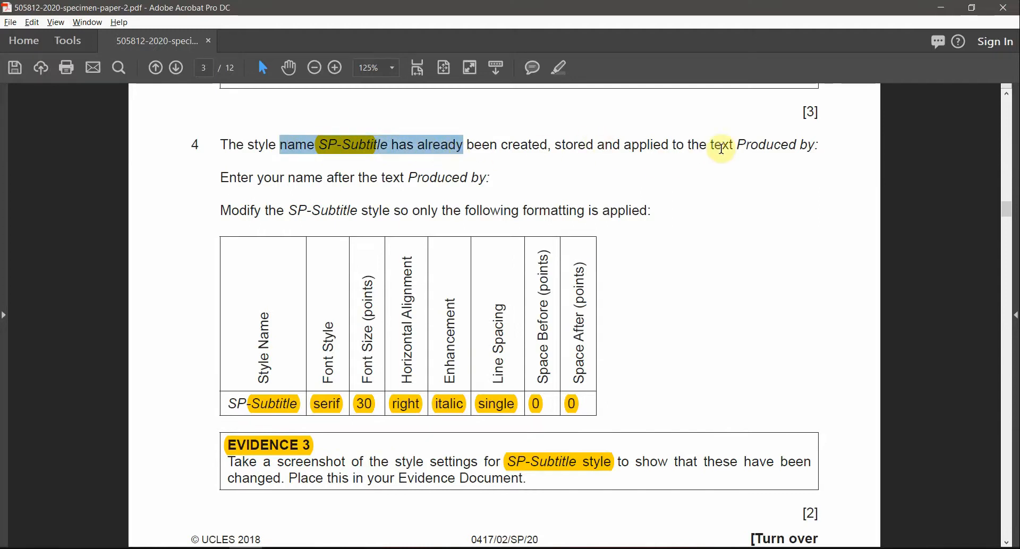
double_click(744, 145)
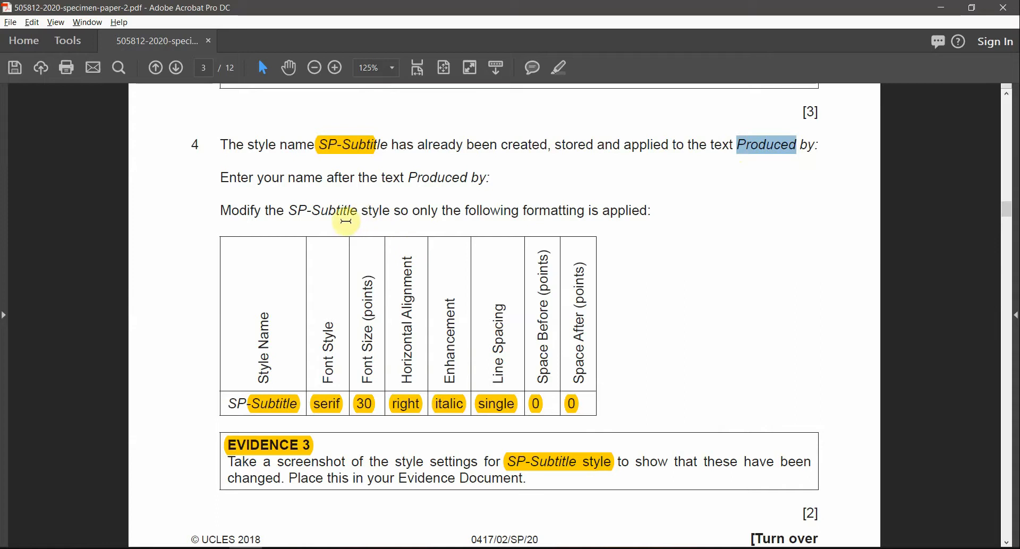
key("alt+Tab")
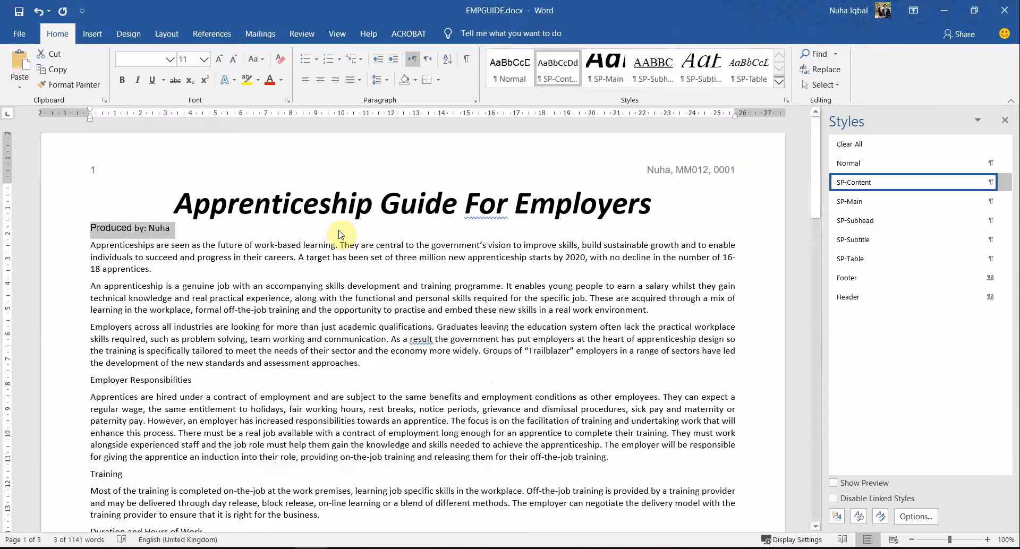
Step: Apply SP-Subtitle to the 'Produced by' line under the title, after briefly trying SP-Subhead
left_click(867, 240)
left_click(488, 378)
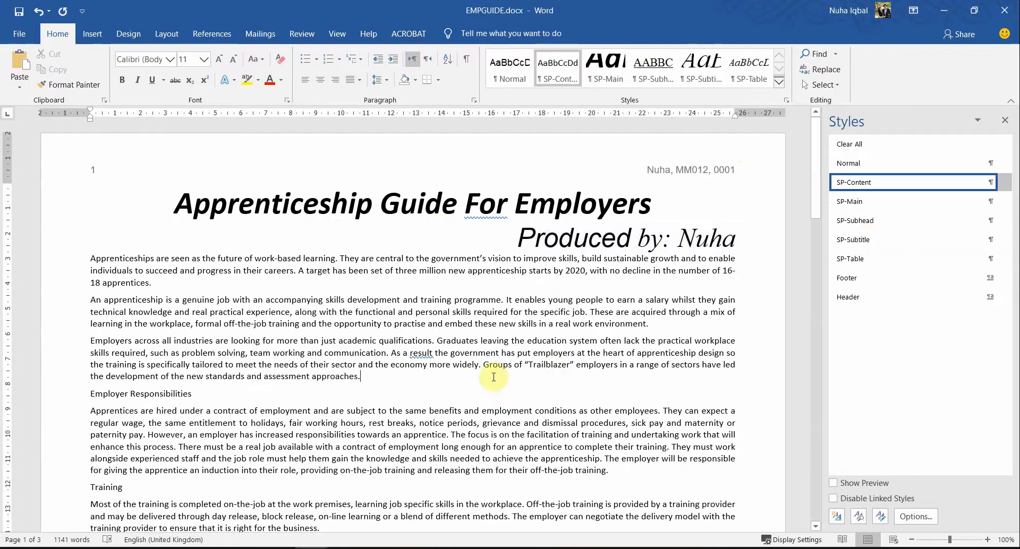
left_click(586, 238)
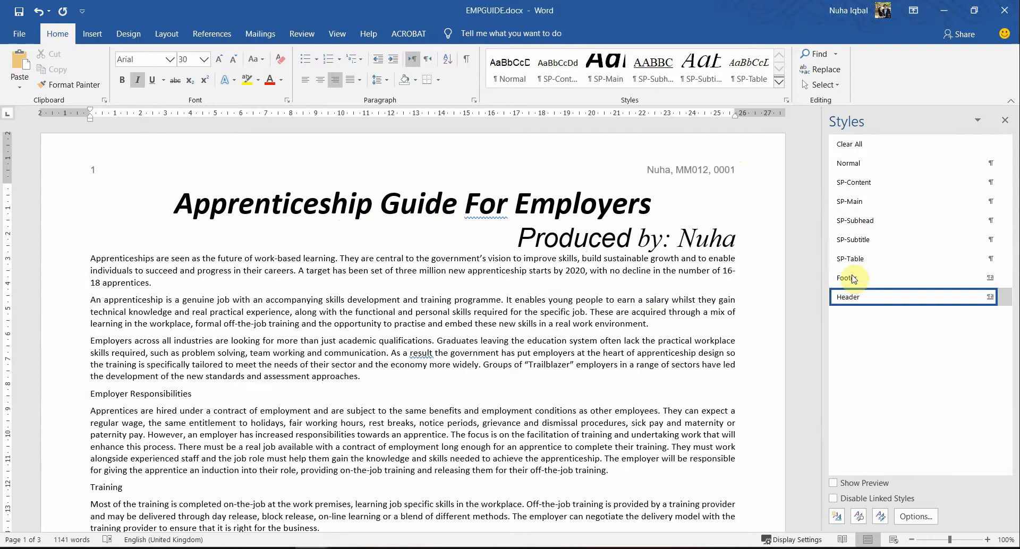
left_click(893, 220)
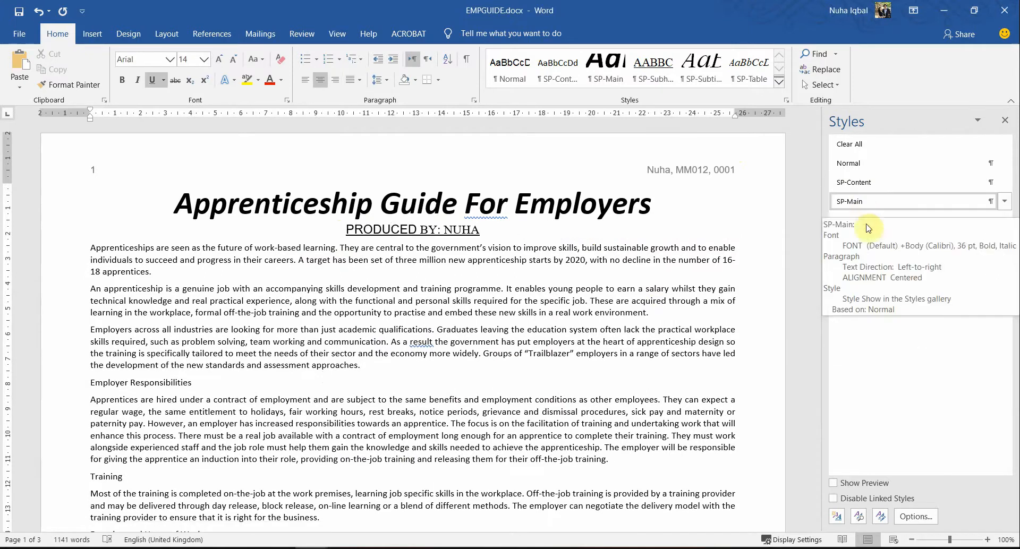
left_click(864, 239)
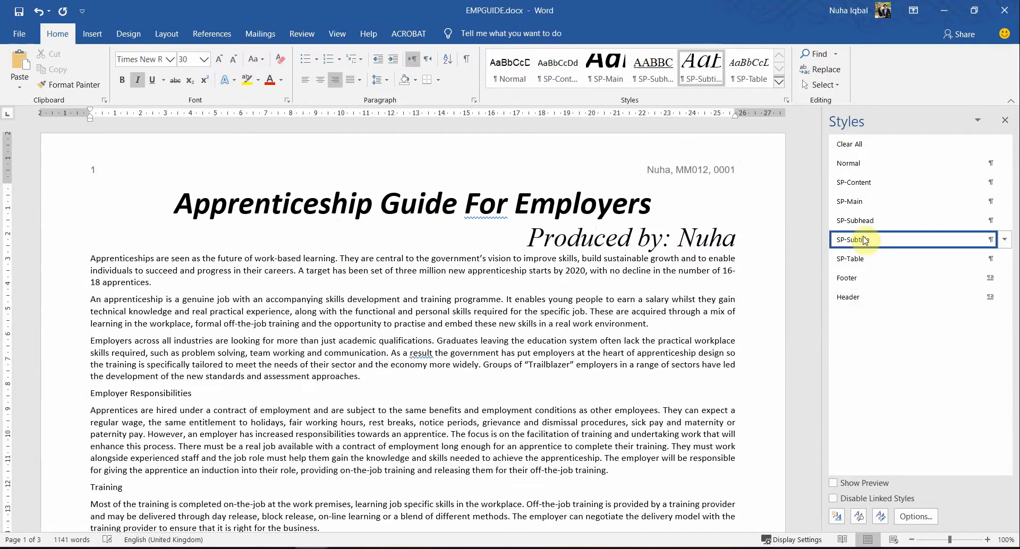
left_click(639, 323)
Step: Highlight '7 subheadings' and 'SP-Subhead' in yellow in question 9 of the exam PDF
key("alt+Tab")
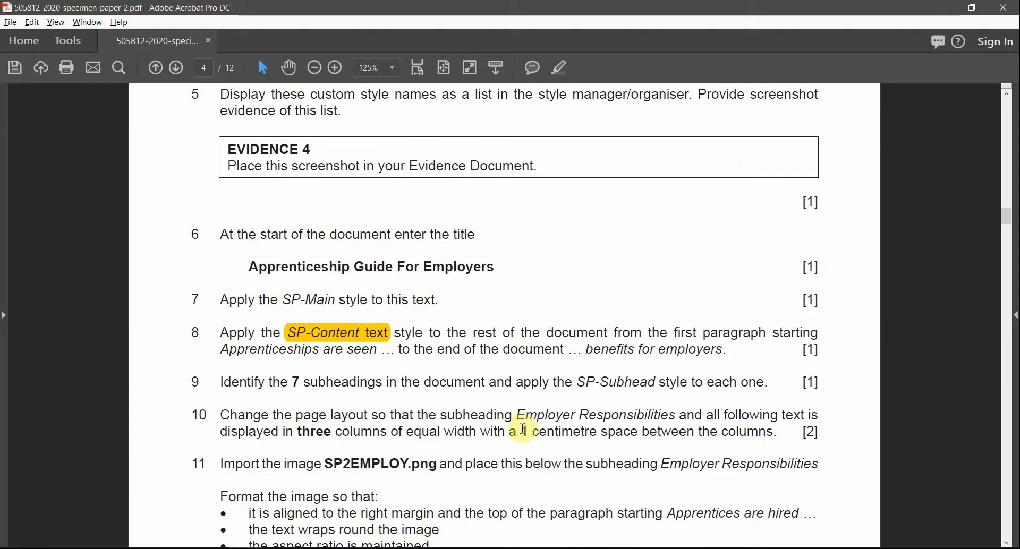
scroll(258, 381, "down", 1)
scroll(271, 349, "down", 1)
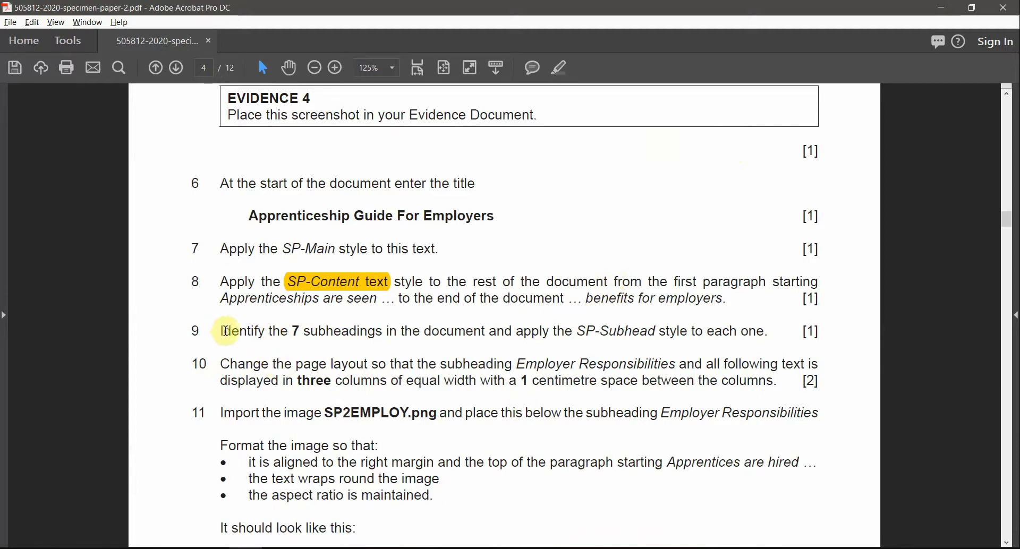
left_click_drag(289, 333, 382, 332)
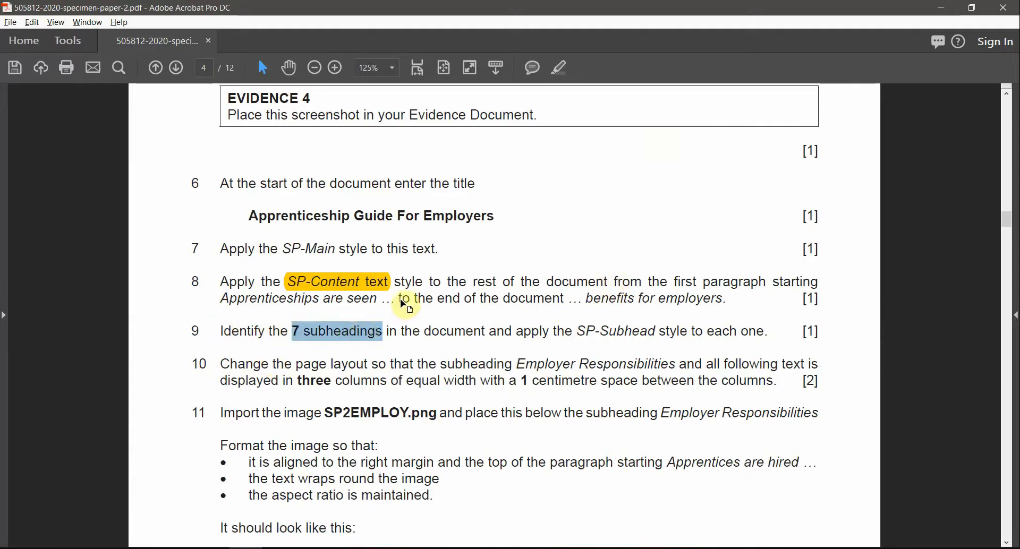
left_click(559, 67)
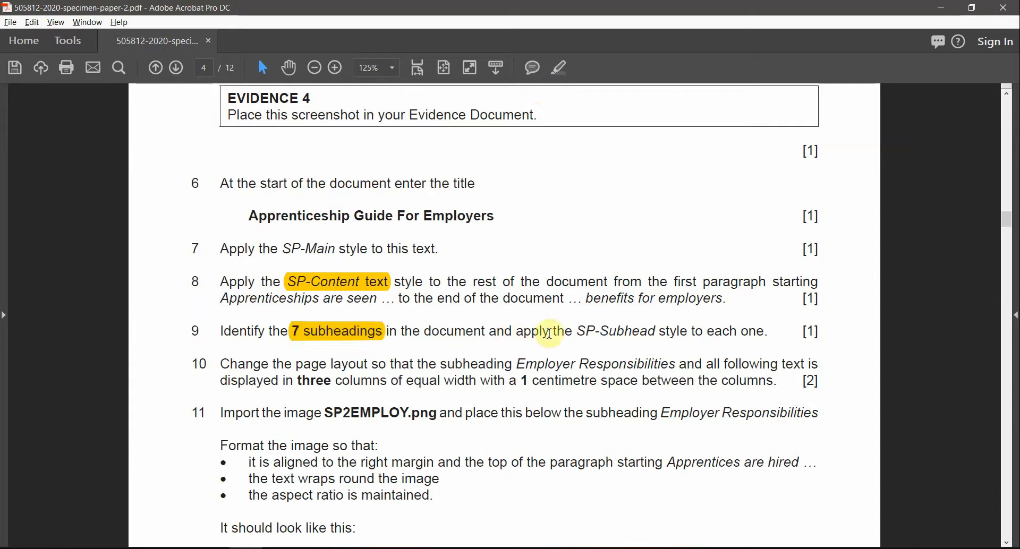
left_click_drag(576, 332, 648, 332)
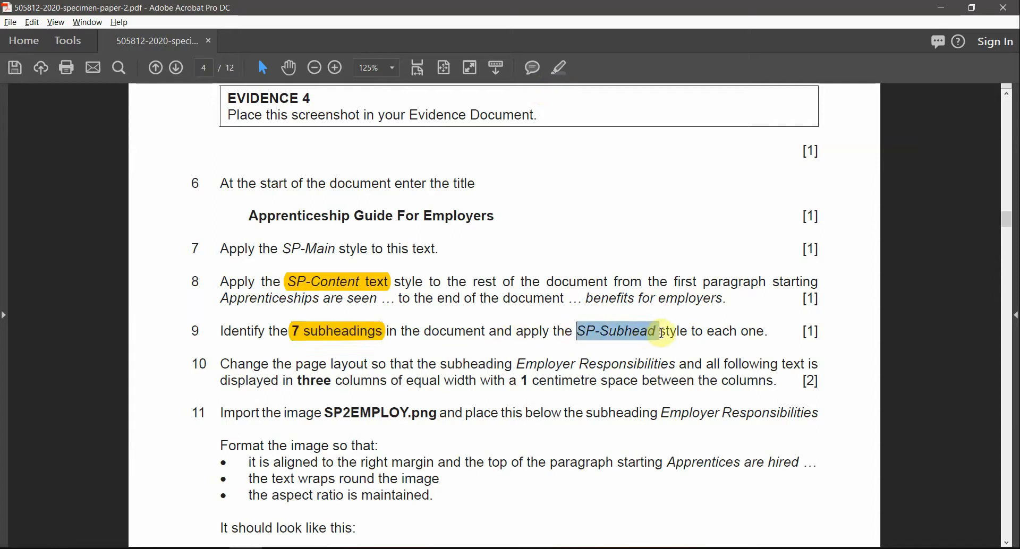
left_click(559, 68)
key("alt+Tab")
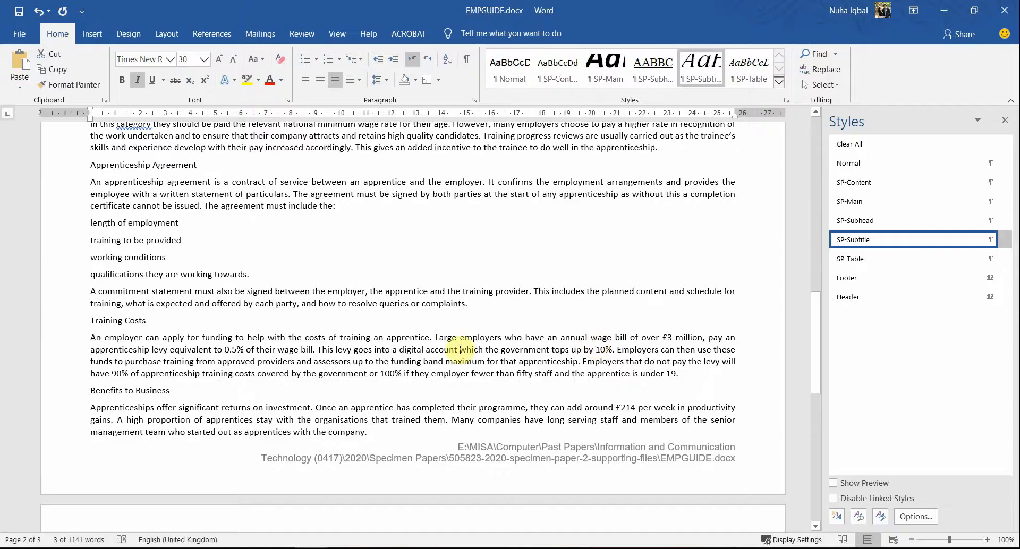
Step: Select the Employer Responsibilities heading, adding Training and Duration and Hours of Work to the selection
scroll(460, 349, "up", 15)
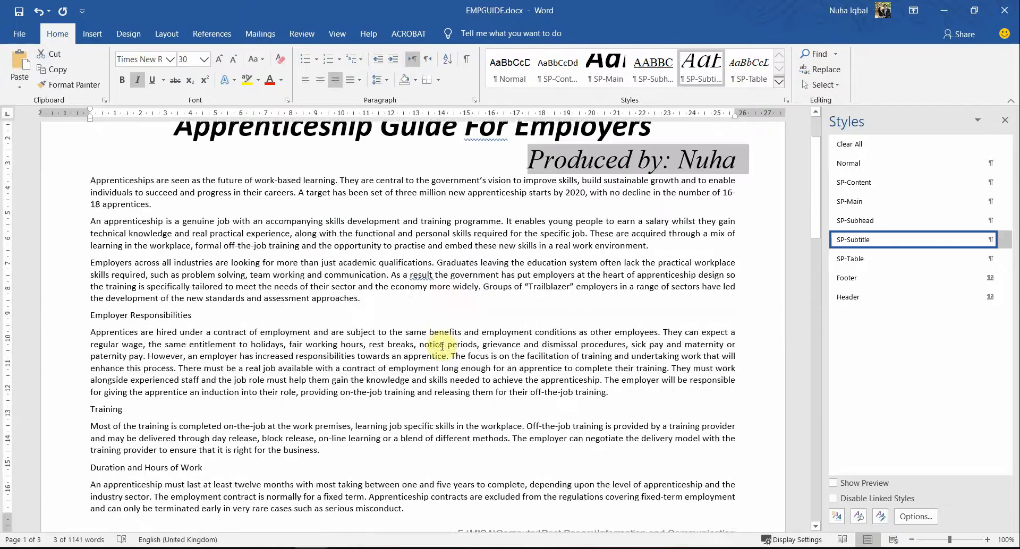
scroll(442, 346, "down", 1)
left_click_drag(202, 301, 88, 301)
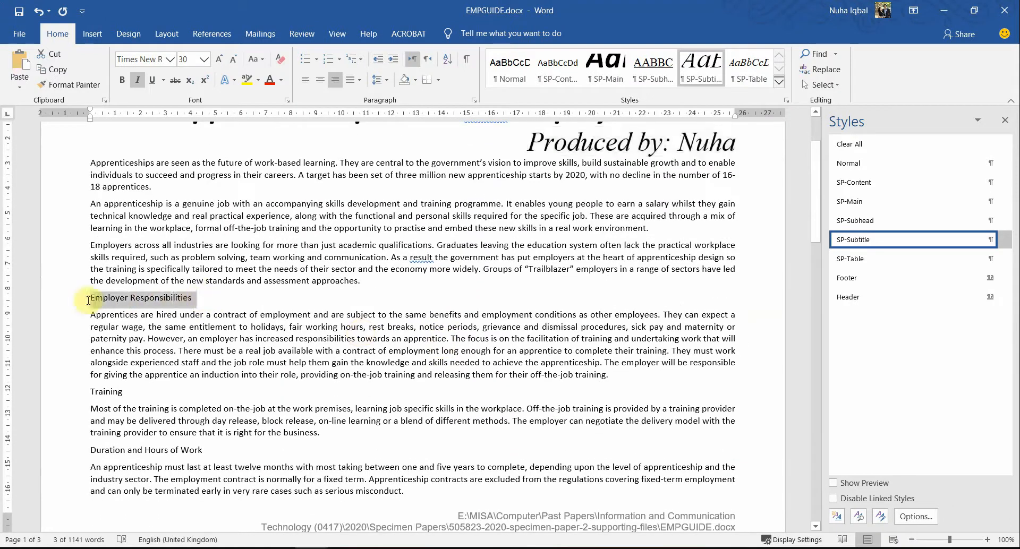
left_click(261, 350)
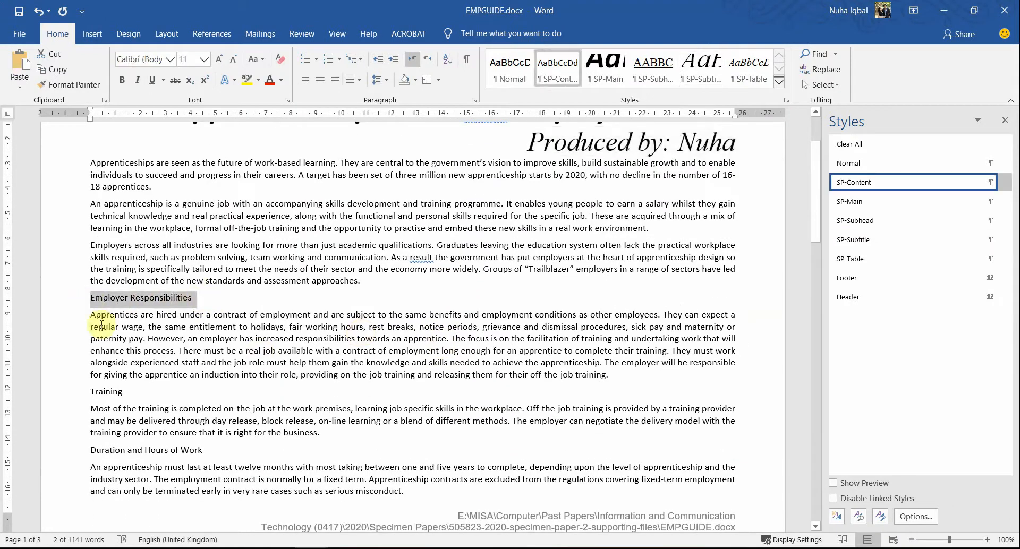
scroll(102, 326, "down", 2)
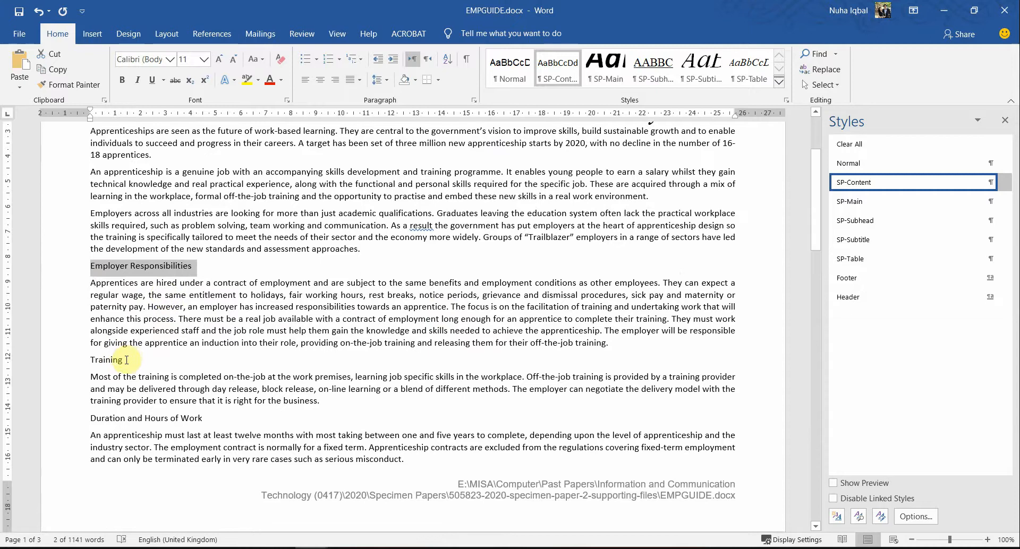
left_click(80, 359)
left_click_drag(88, 265, 186, 271)
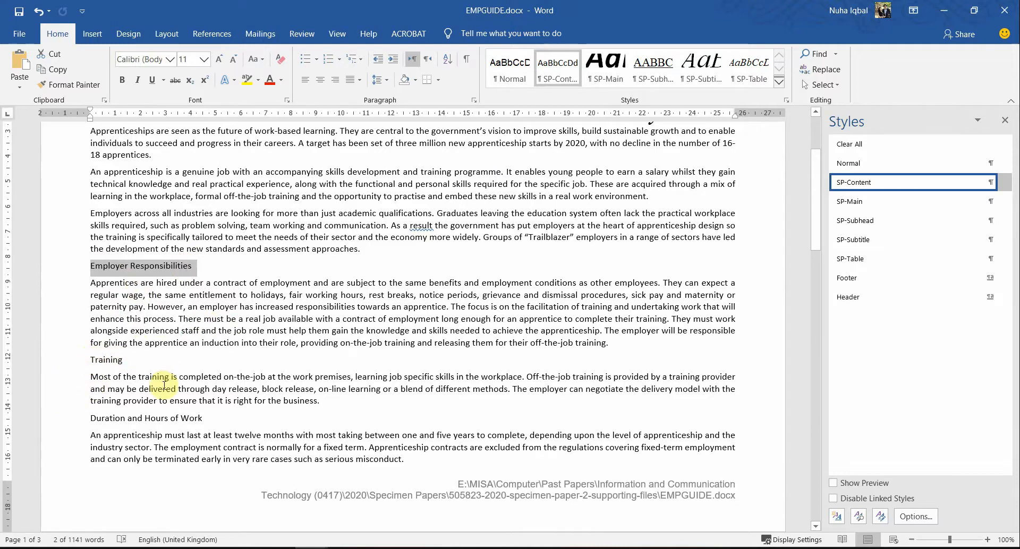
left_click(88, 363, "ctrl")
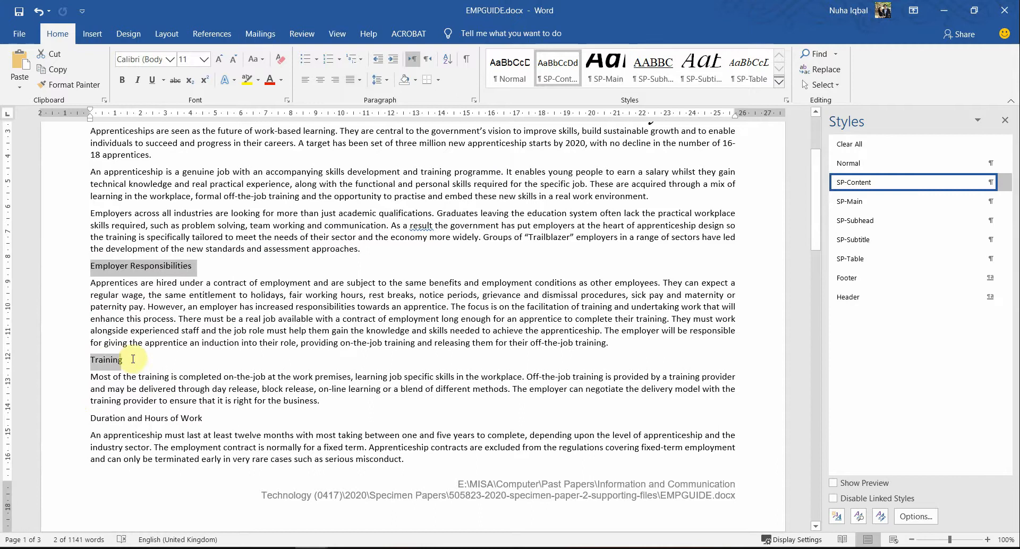
left_click(92, 420, "ctrl")
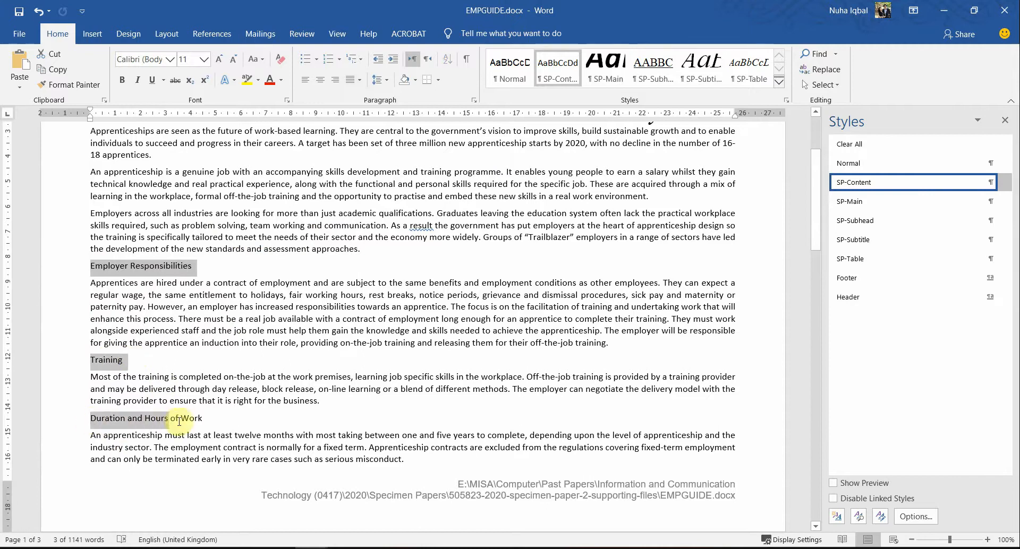
Step: Add Apprentice Wages, Apprenticeship Agreement, Training Costs and Benefits to Business to the selection
scroll(288, 421, "down", 5)
scroll(288, 422, "down", 8)
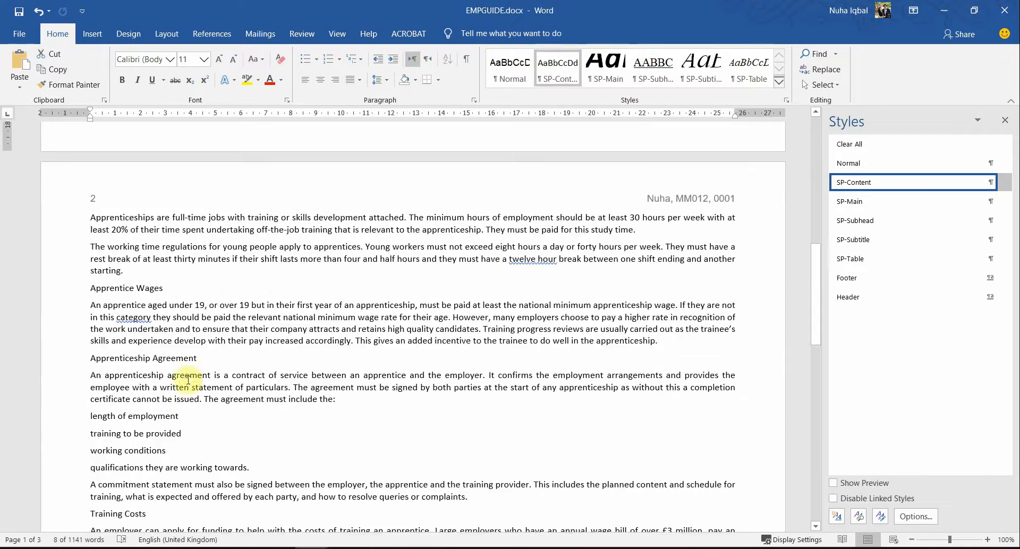
scroll(151, 321, "up", 2)
left_click_drag(94, 285, 181, 286)
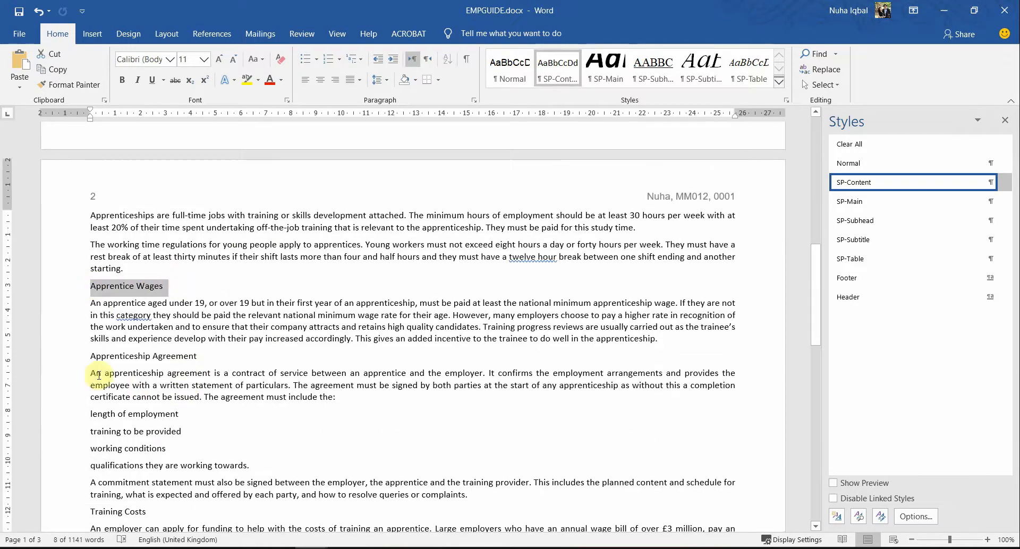
left_click_drag(91, 356, 213, 357)
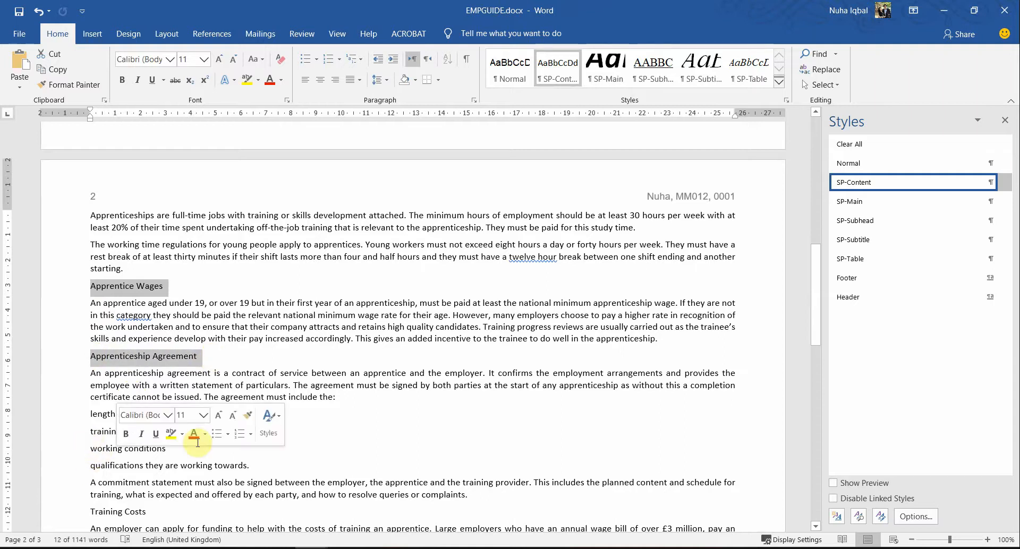
scroll(224, 433, "down", 4)
scroll(224, 435, "down", 1)
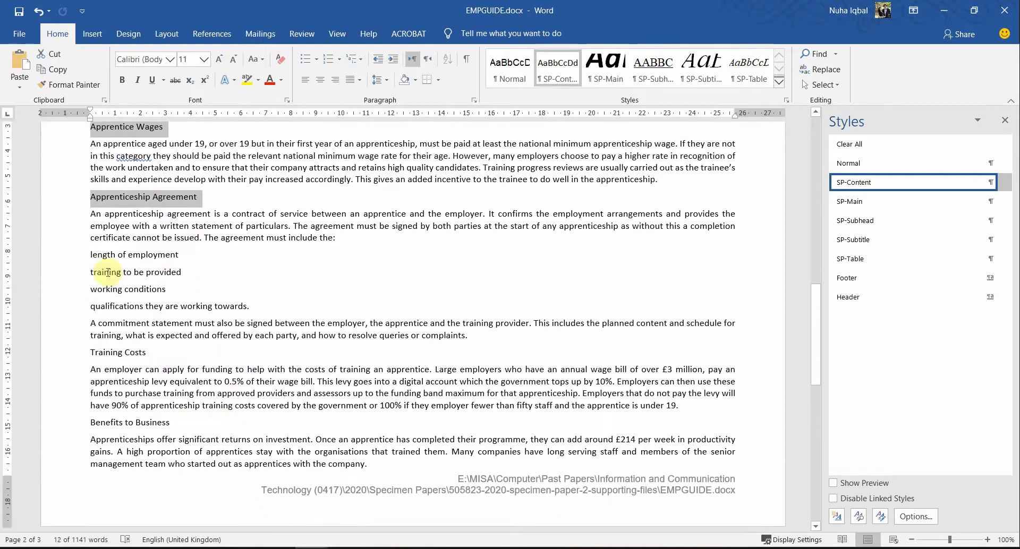
scroll(229, 382, "down", 2)
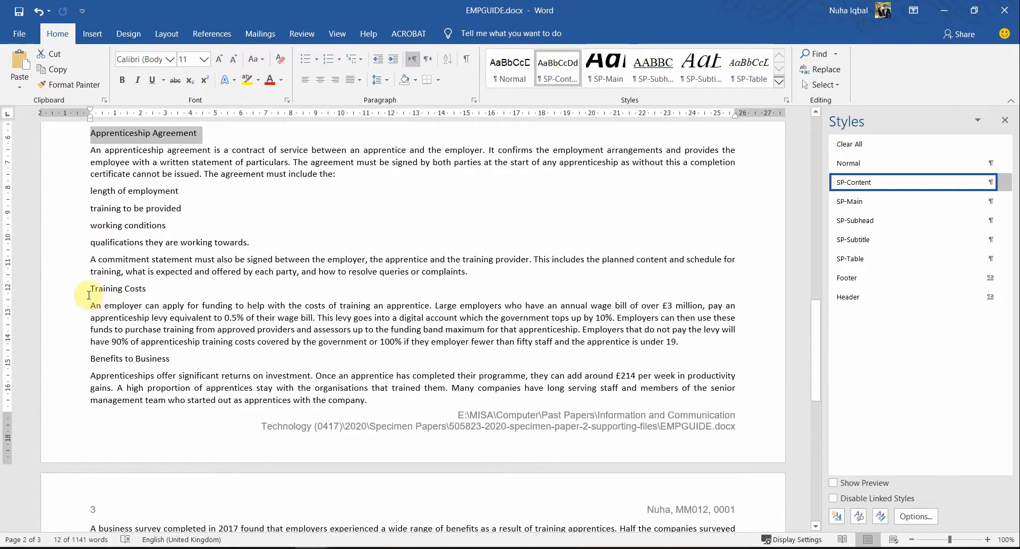
left_click_drag(87, 292, 130, 292)
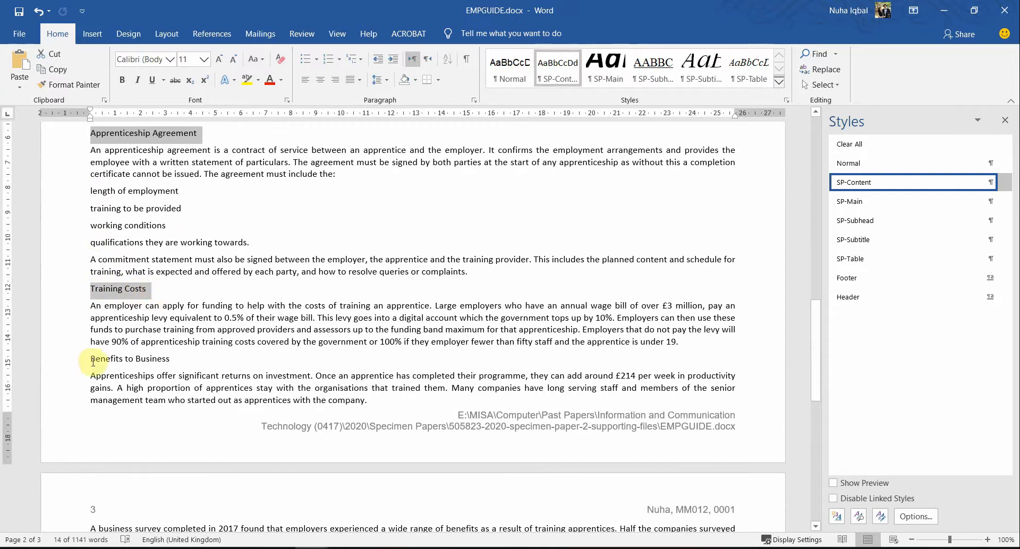
left_click_drag(88, 359, 171, 360)
scroll(237, 403, "down", 5)
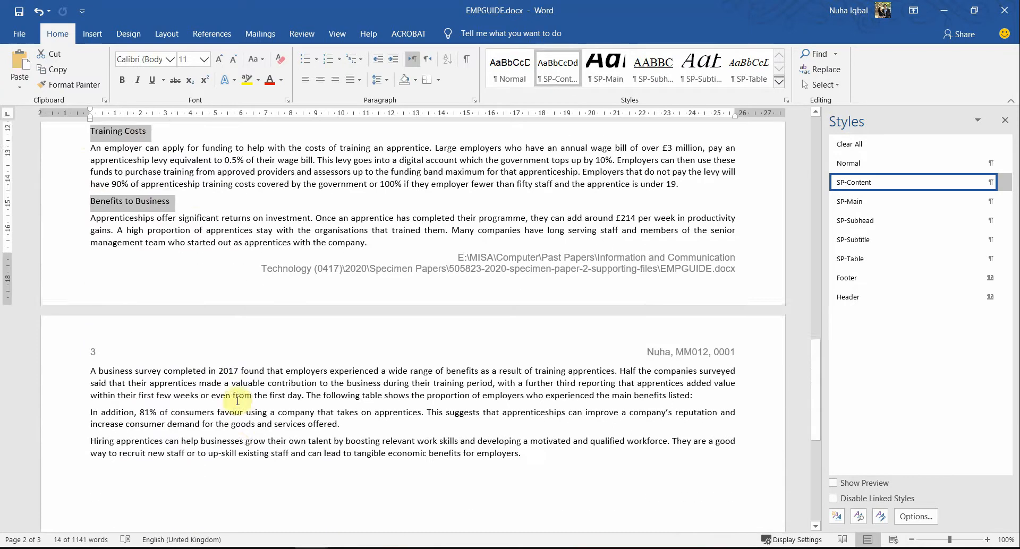
scroll(236, 402, "up", 18)
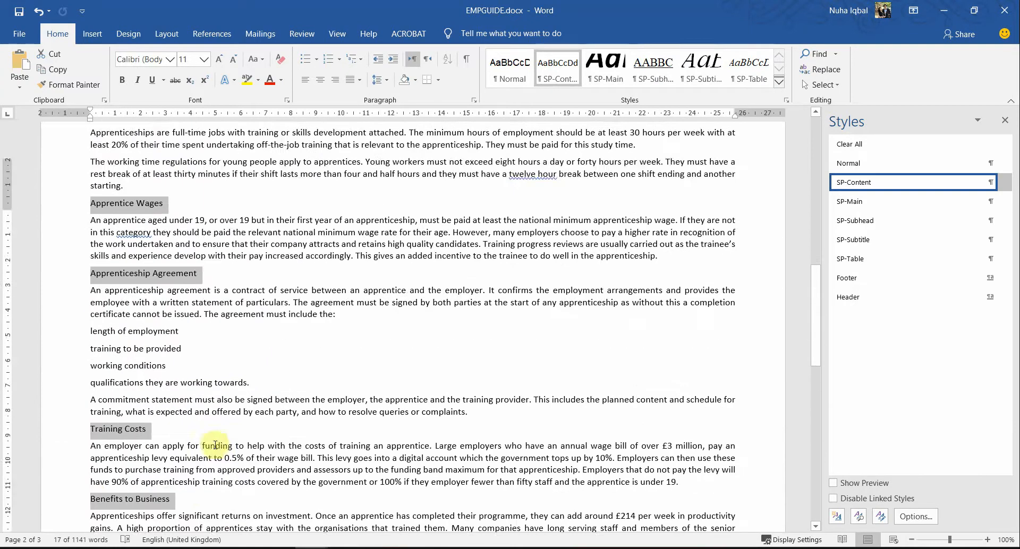
scroll(211, 462, "up", 3)
Step: Apply SP-Subhead to the seven selected subheadings and scroll through to check them
key("alt+Tab")
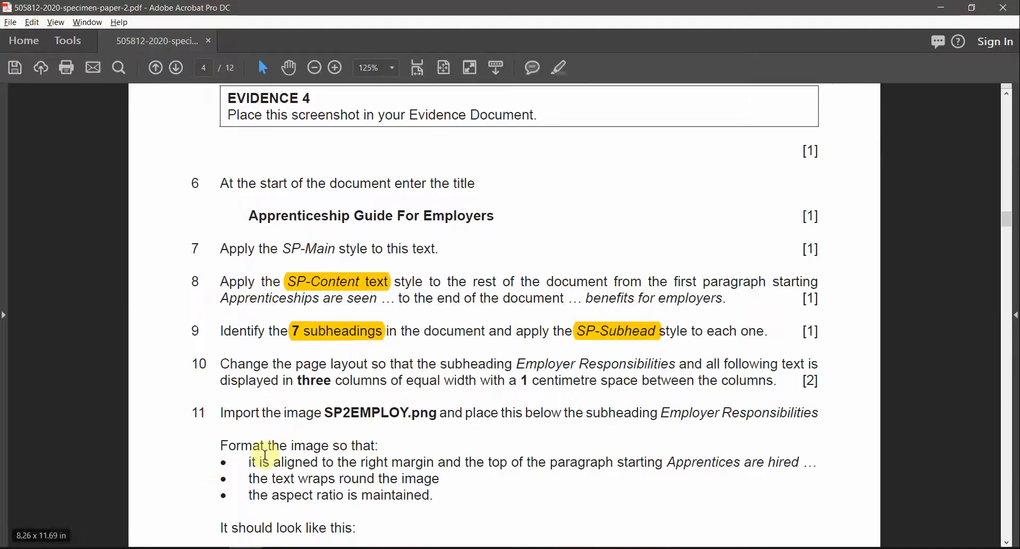
key("alt+Tab")
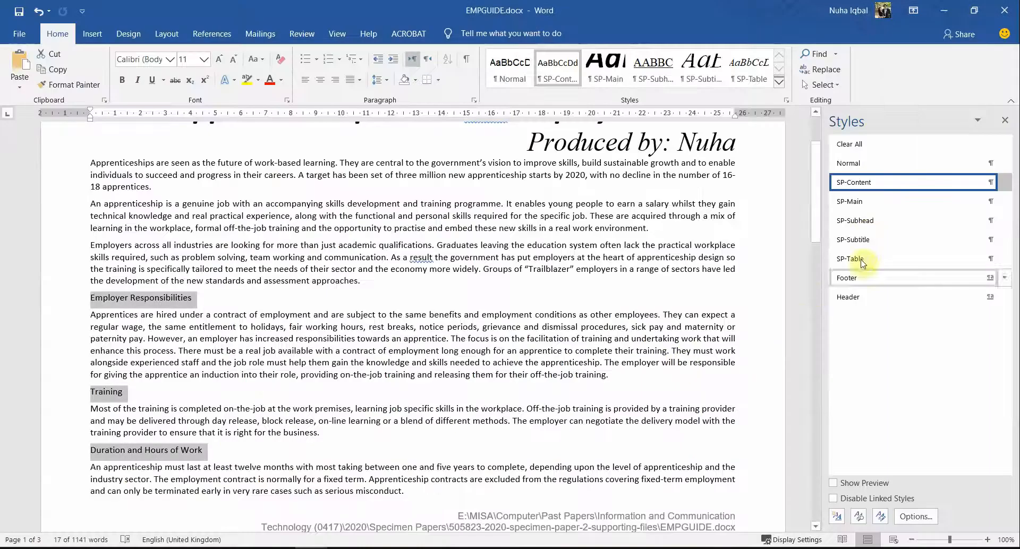
left_click(863, 228)
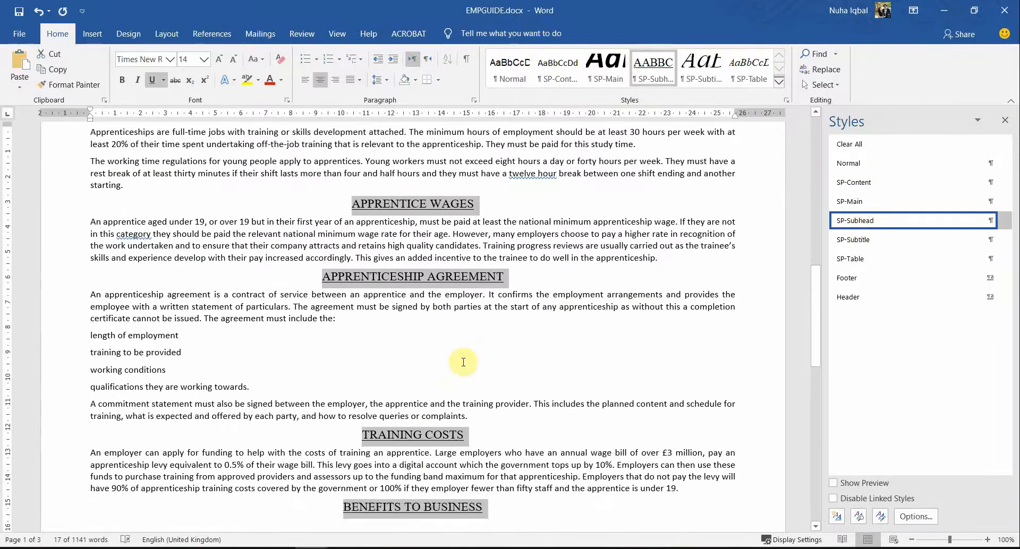
left_click(464, 360)
scroll(631, 428, "down", 3)
scroll(631, 429, "down", 5)
scroll(624, 441, "up", 15)
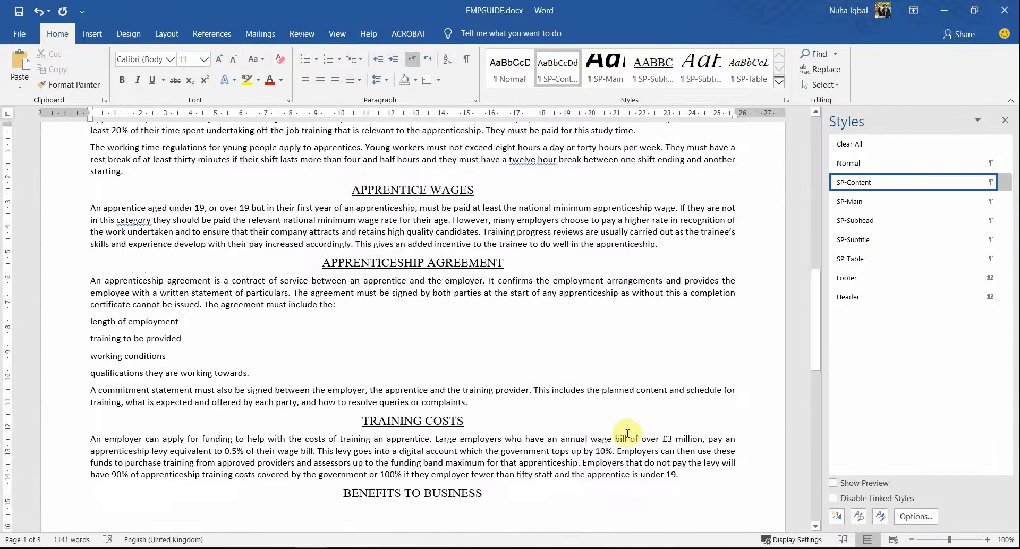
scroll(619, 454, "up", 10)
key("alt+Tab")
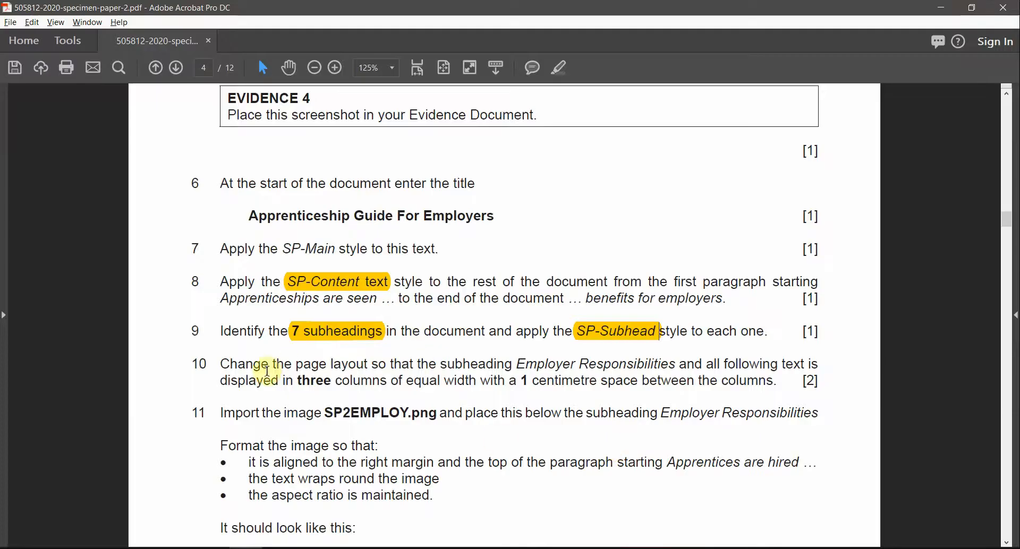
Step: Highlight 'Employer Responsibilities', 'three columns' and '1 centimetre' in task 10 of the exam PDF
left_click_drag(331, 364, 632, 367)
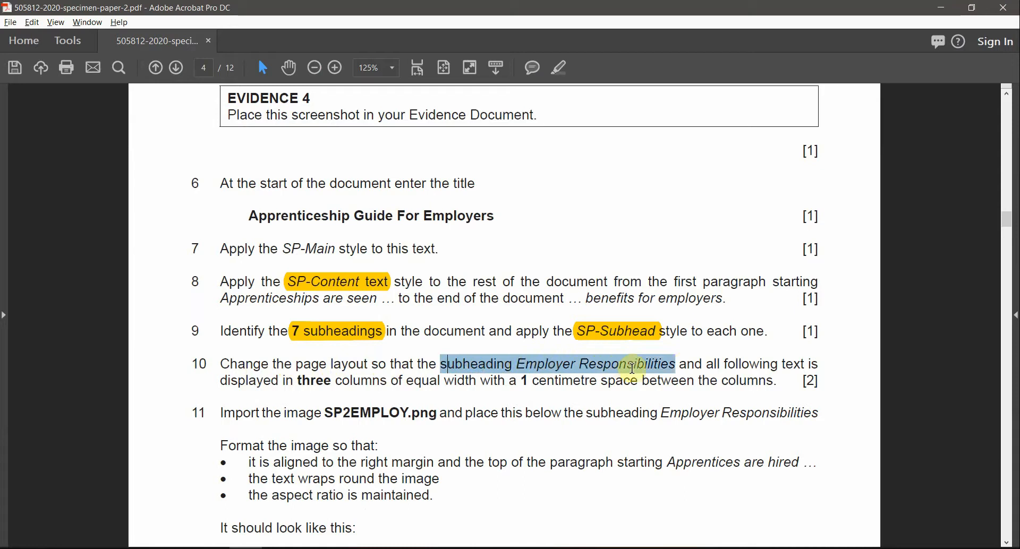
left_click(560, 68)
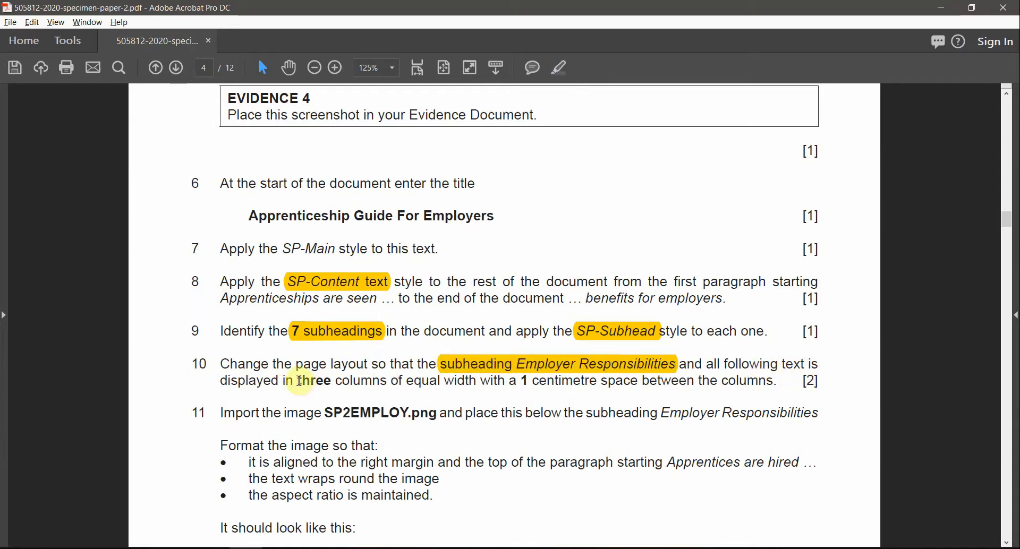
left_click_drag(299, 380, 387, 382)
left_click(560, 68)
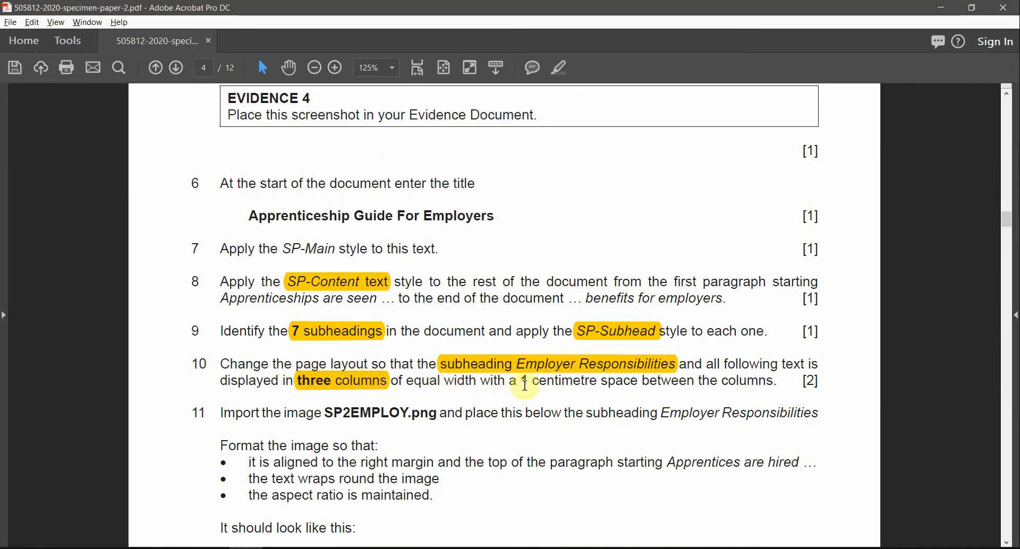
left_click_drag(523, 381, 598, 381)
left_click(556, 72)
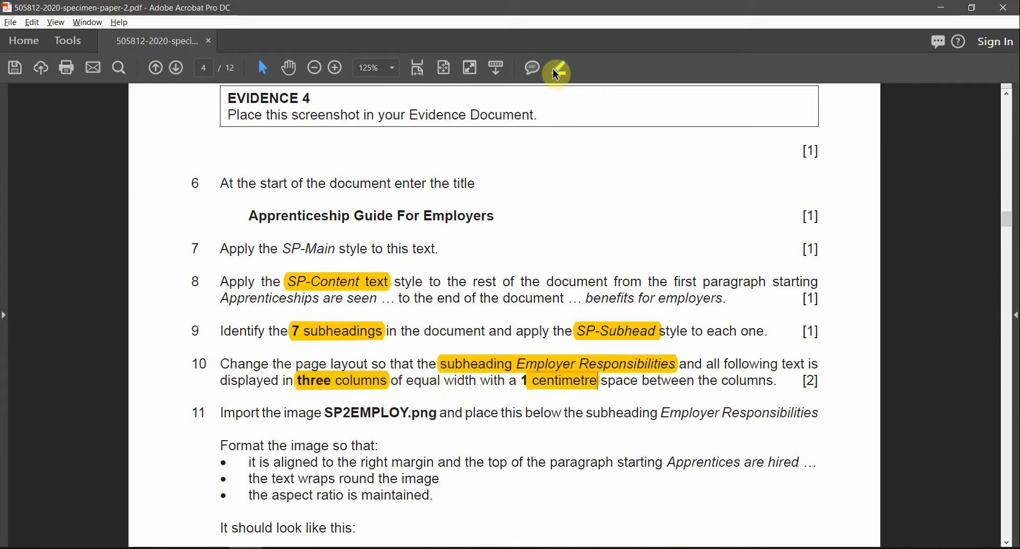
left_click(526, 365)
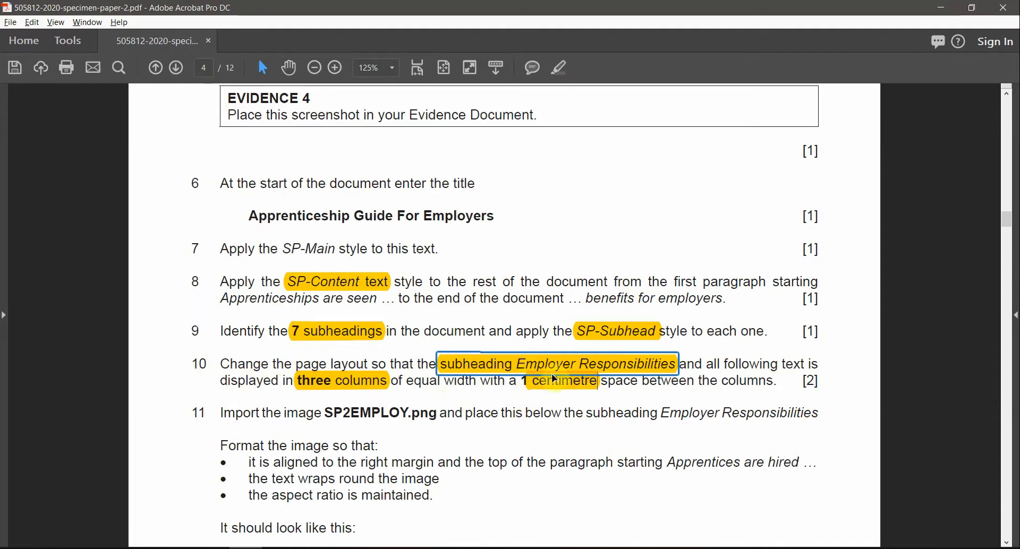
key("alt+Tab")
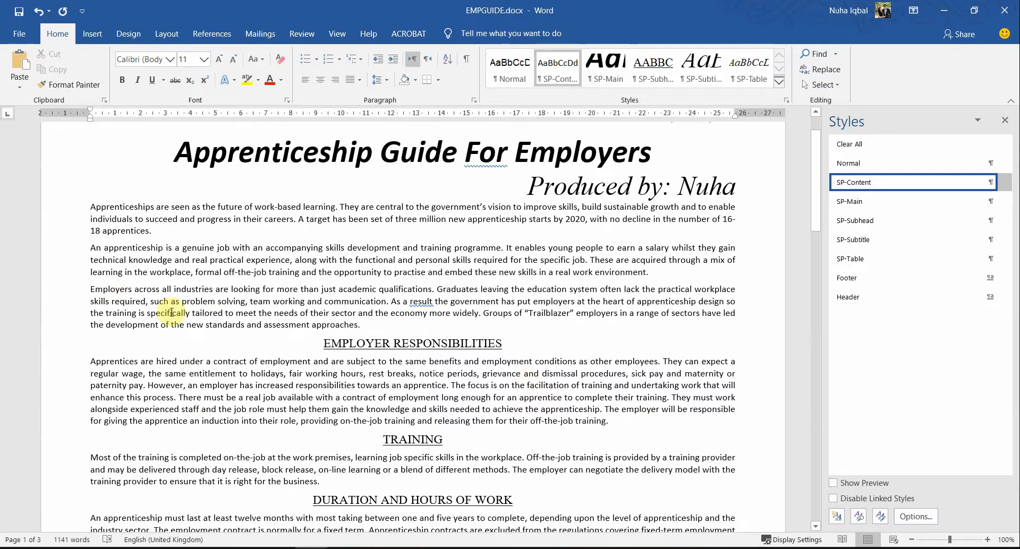
Step: Select the text from Employer Responsibilities to the end and split it into three columns
scroll(171, 312, "down", 3)
left_click_drag(321, 246, 559, 253)
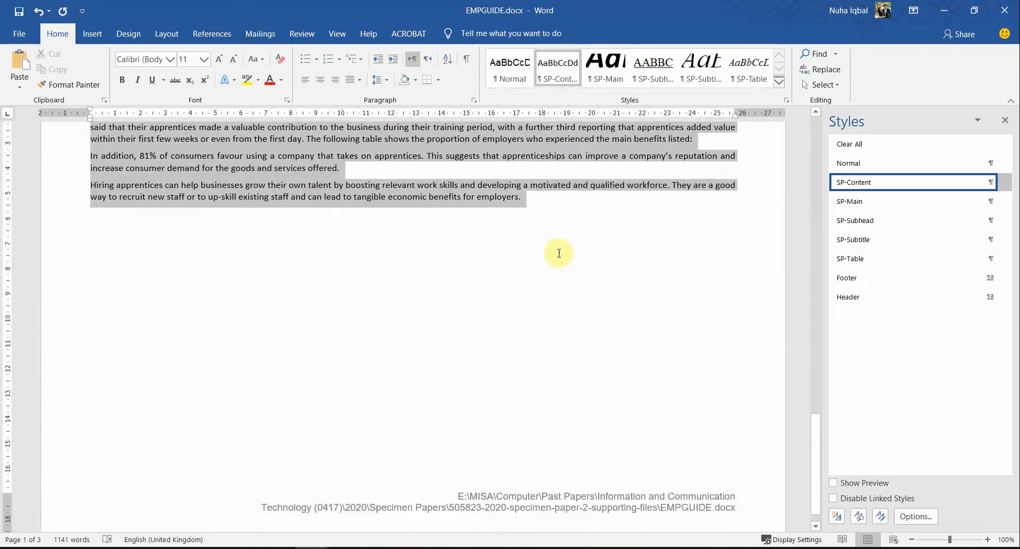
key("alt+Tab")
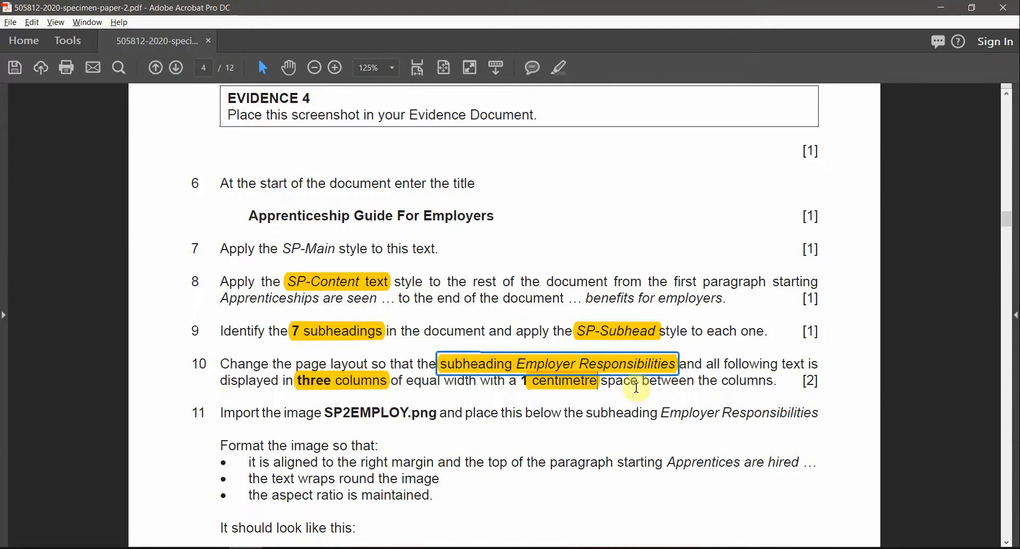
key("alt+Tab")
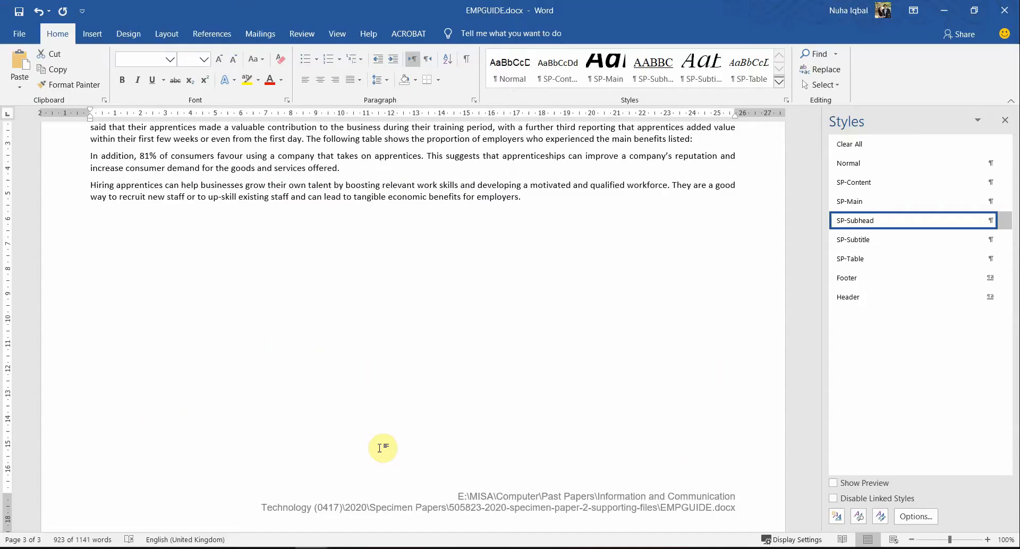
key("ctrl+a")
left_click(166, 34)
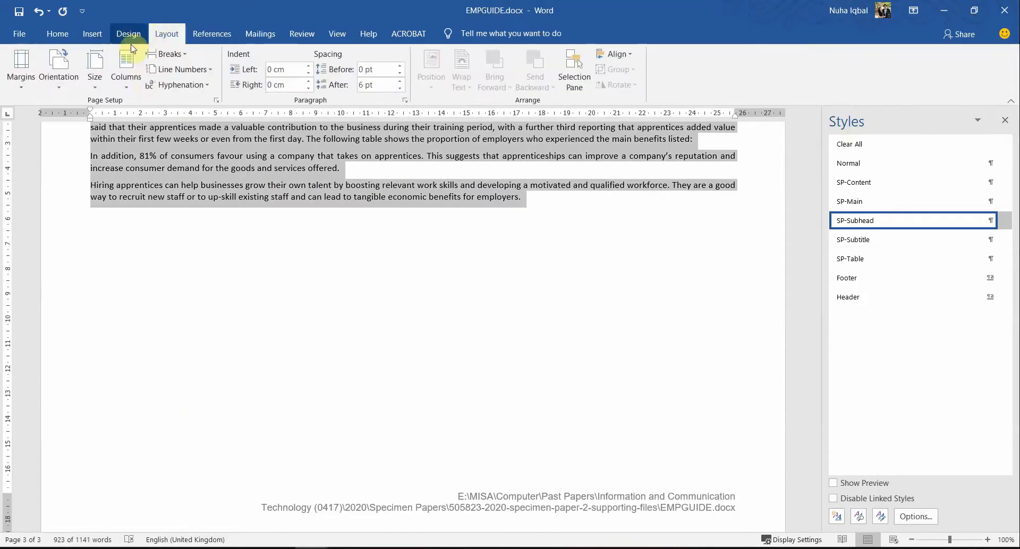
scroll(312, 237, "up", 6)
left_click(123, 89)
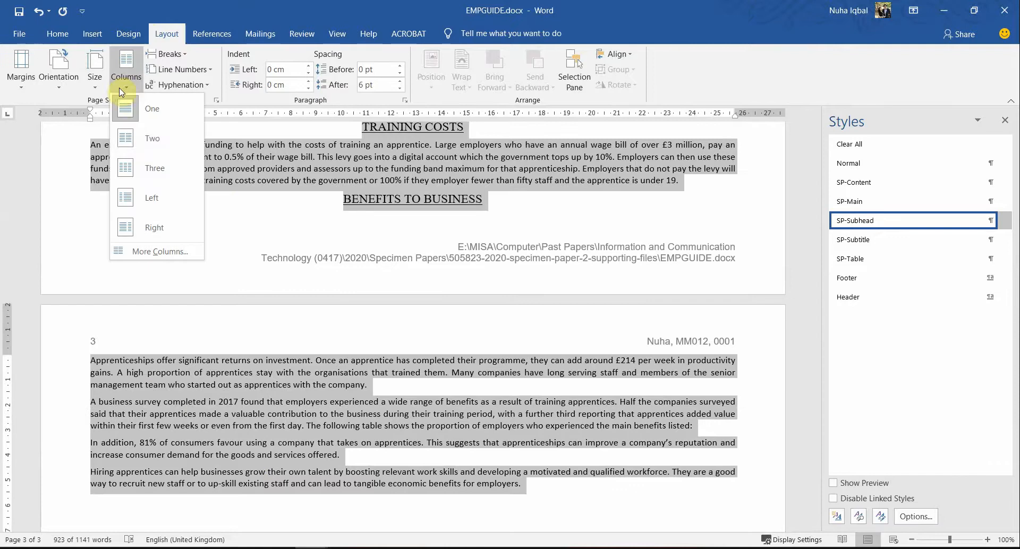
left_click(155, 169)
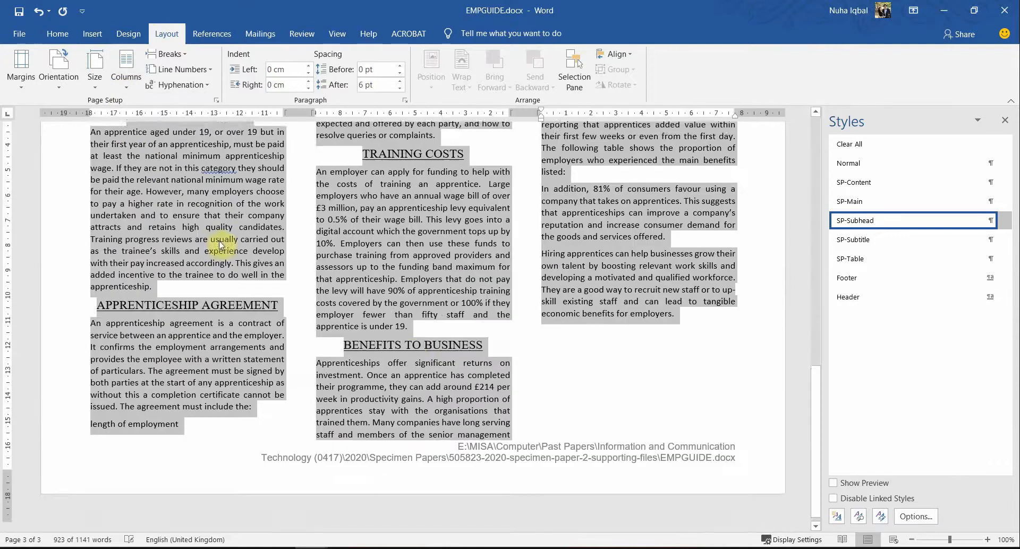
scroll(414, 372, "up", 10)
scroll(402, 453, "up", 5)
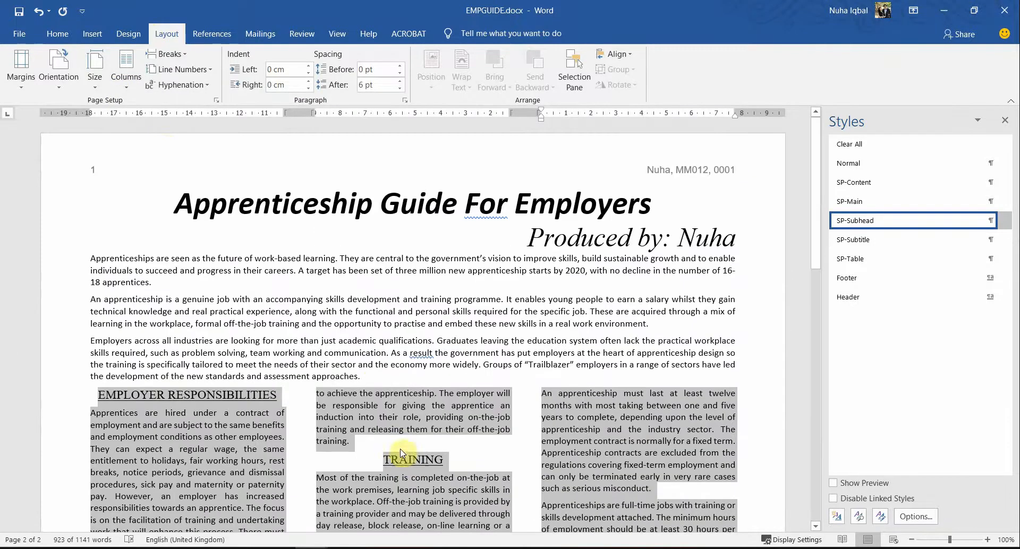
Step: Set the three columns to equal width with 1 cm spacing in More Columns
left_click(128, 86)
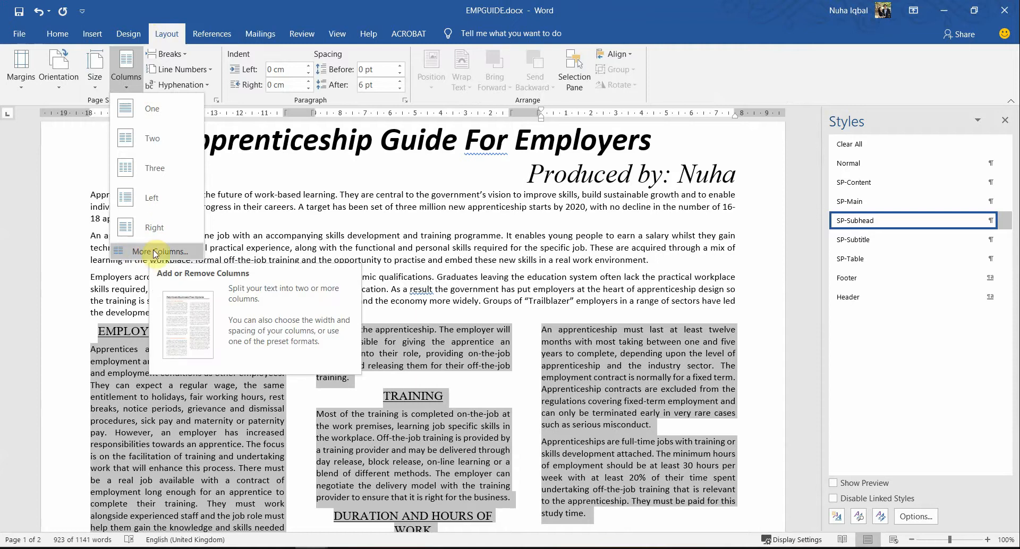
key("Escape")
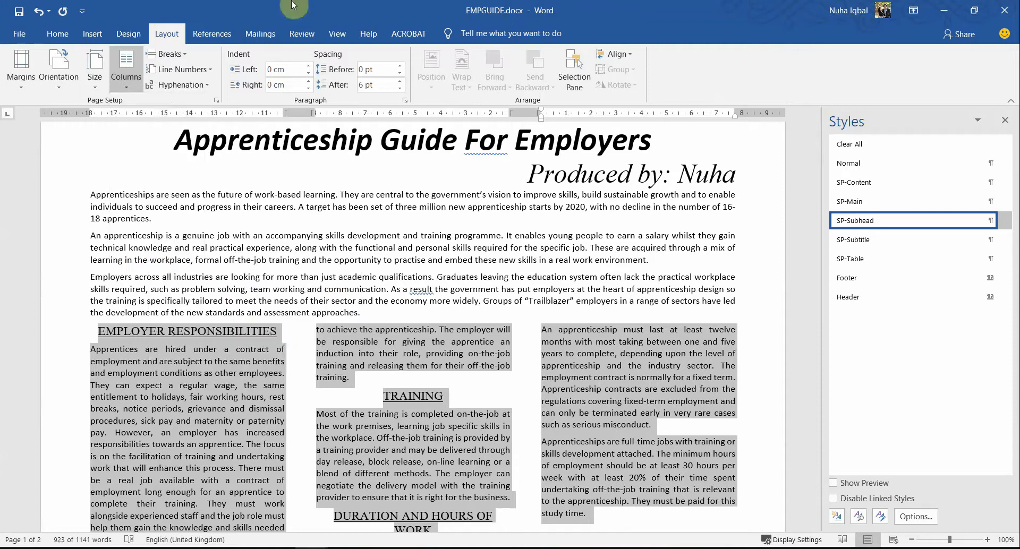
left_click(216, 101)
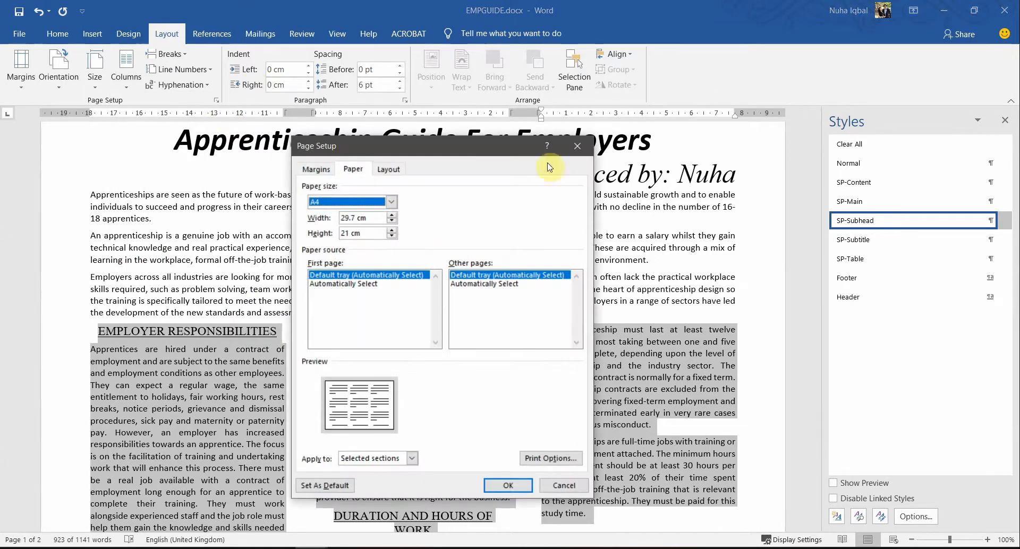
left_click(582, 142)
left_click(126, 74)
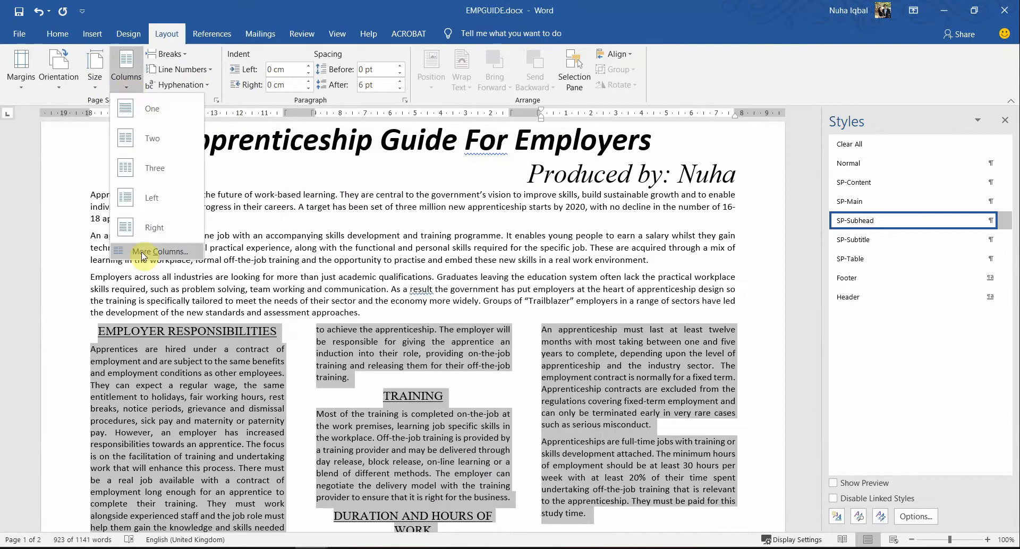
left_click(141, 257)
left_click_drag(507, 149, 381, 129)
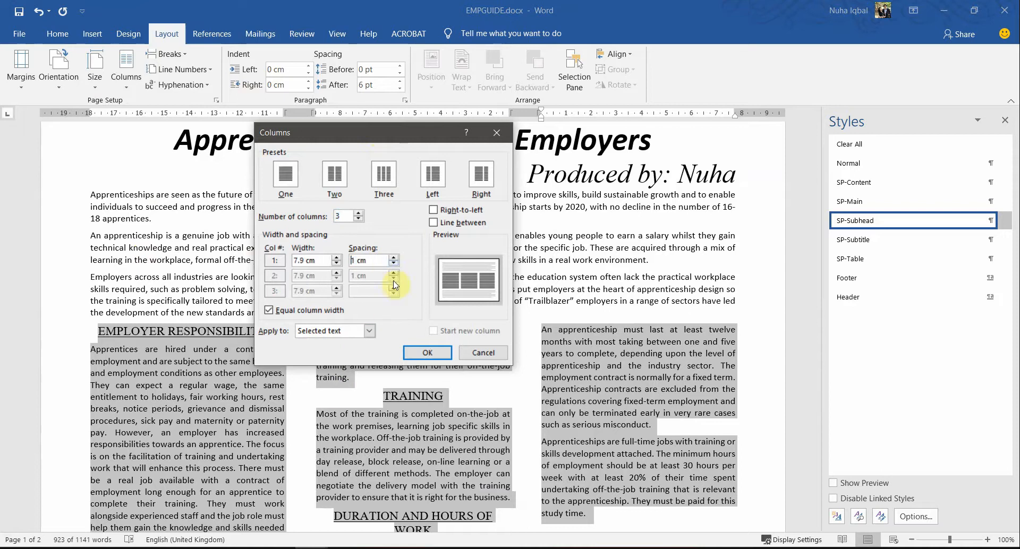
left_click(427, 353)
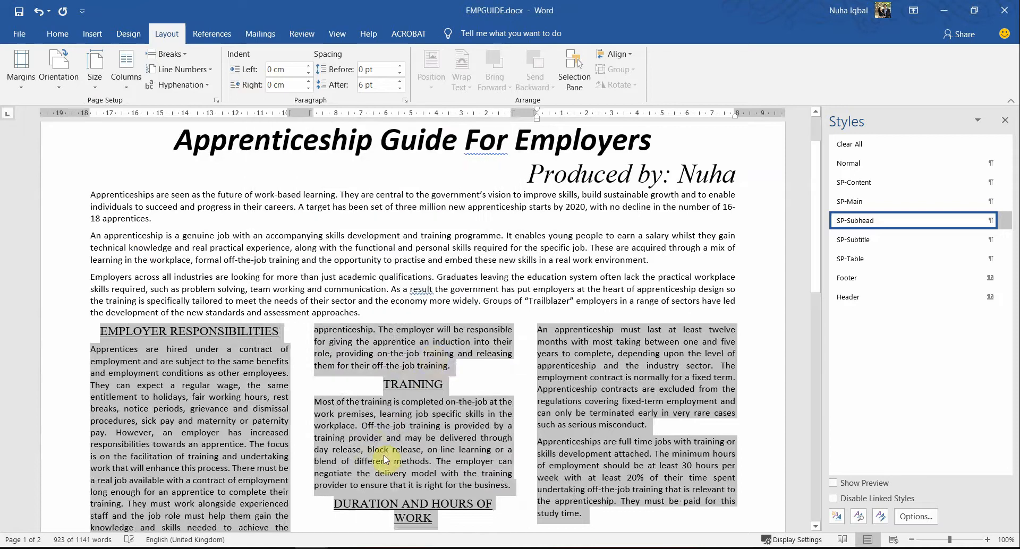
left_click(552, 455)
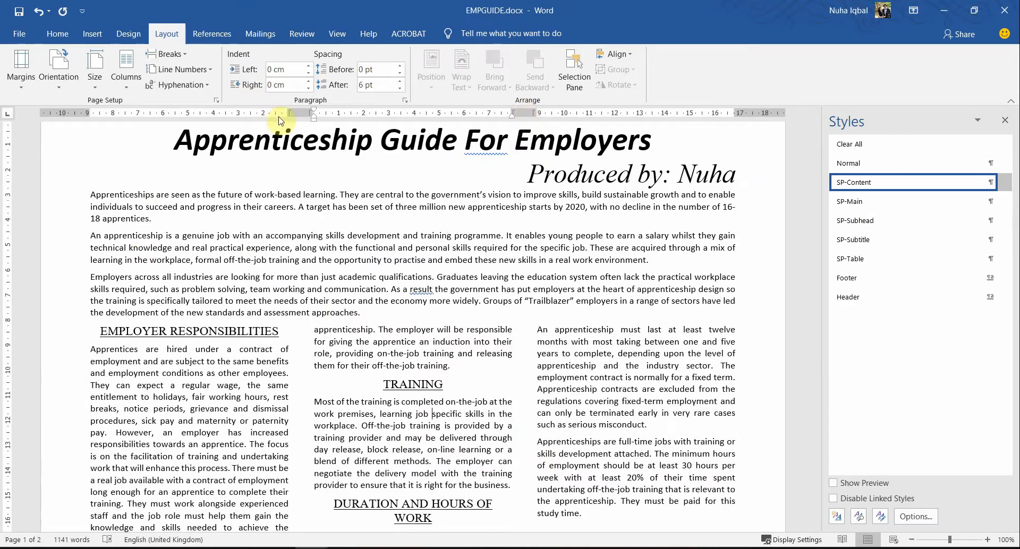
Step: Highlight 'Employer Responsibilities' in task 11 and note the image name SP2EMPLOY.png
key("alt+Tab")
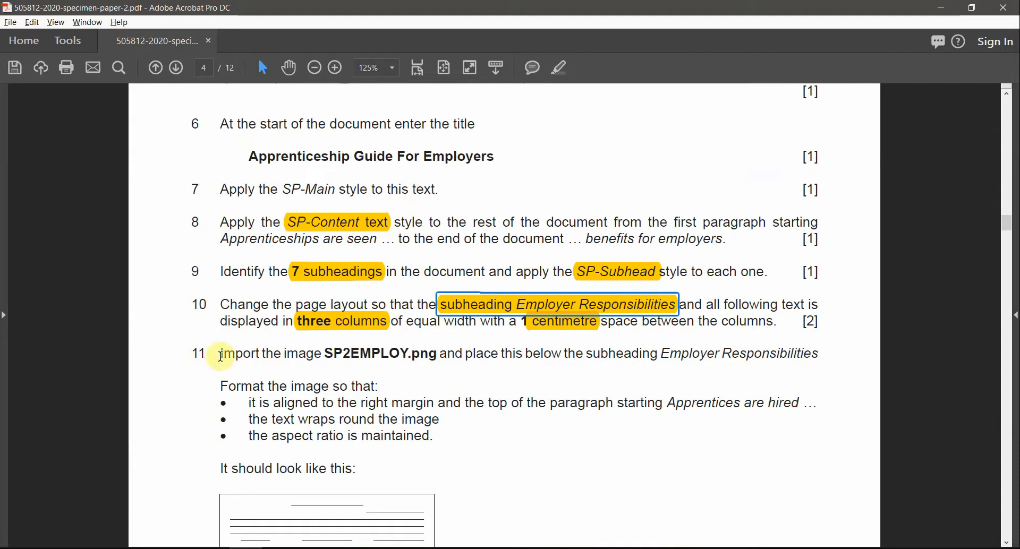
left_click_drag(220, 353, 341, 361)
double_click(368, 354)
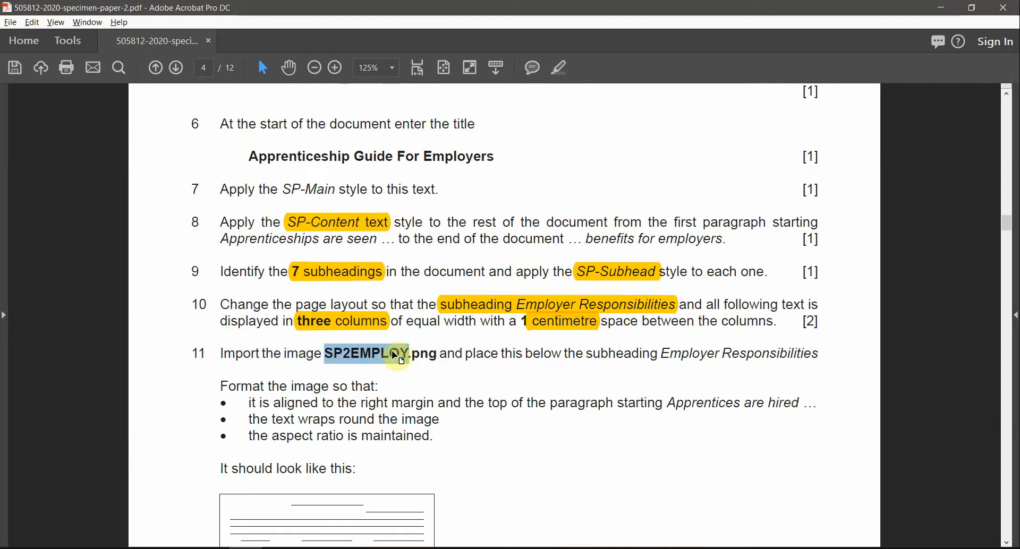
double_click(425, 354)
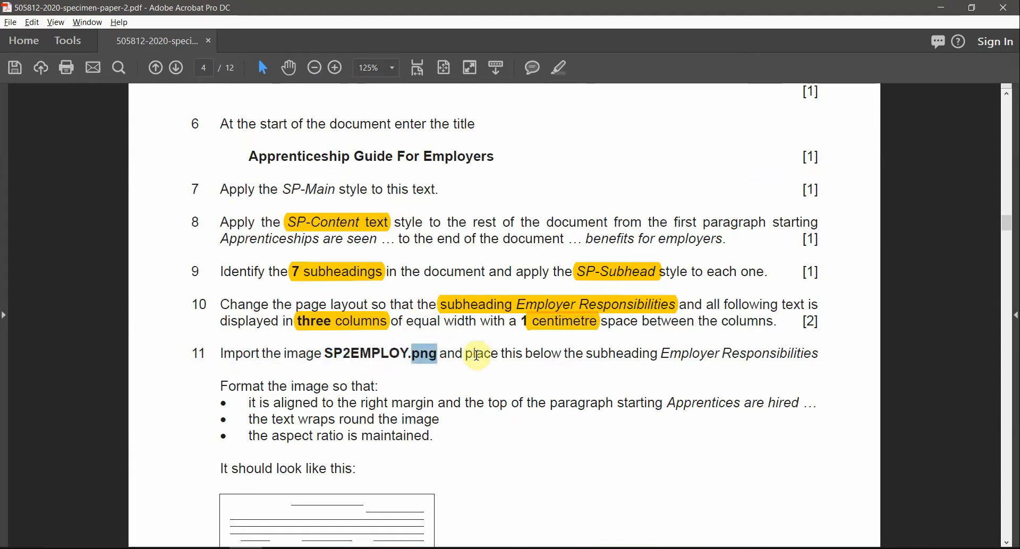
left_click_drag(440, 353, 726, 355)
left_click(725, 354)
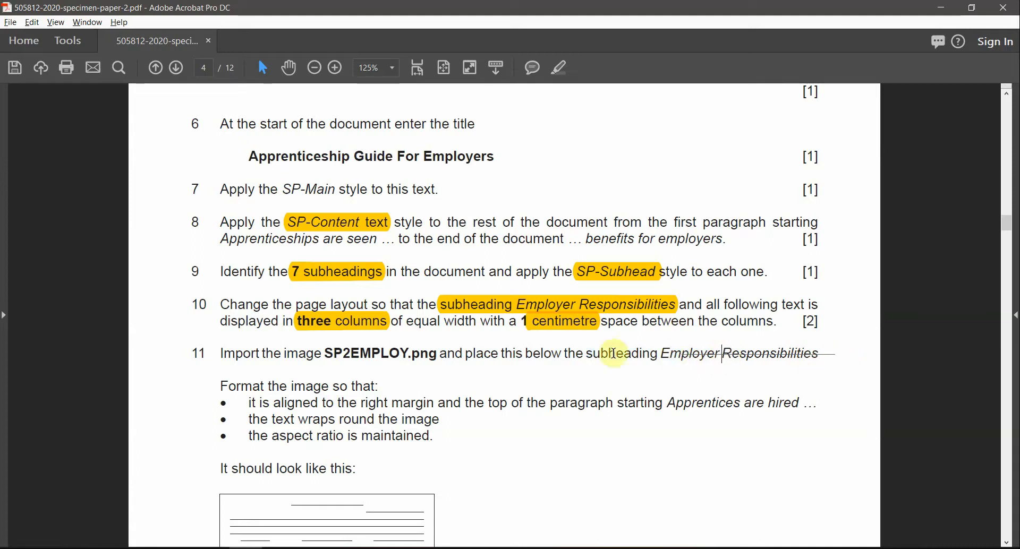
left_click_drag(820, 354, 660, 355)
left_click(553, 71)
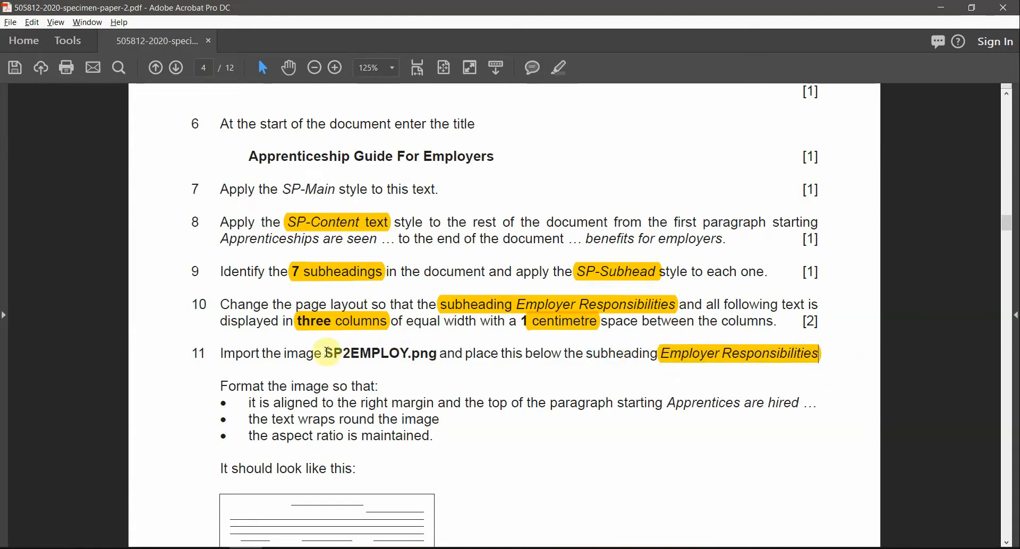
left_click_drag(324, 354, 439, 356)
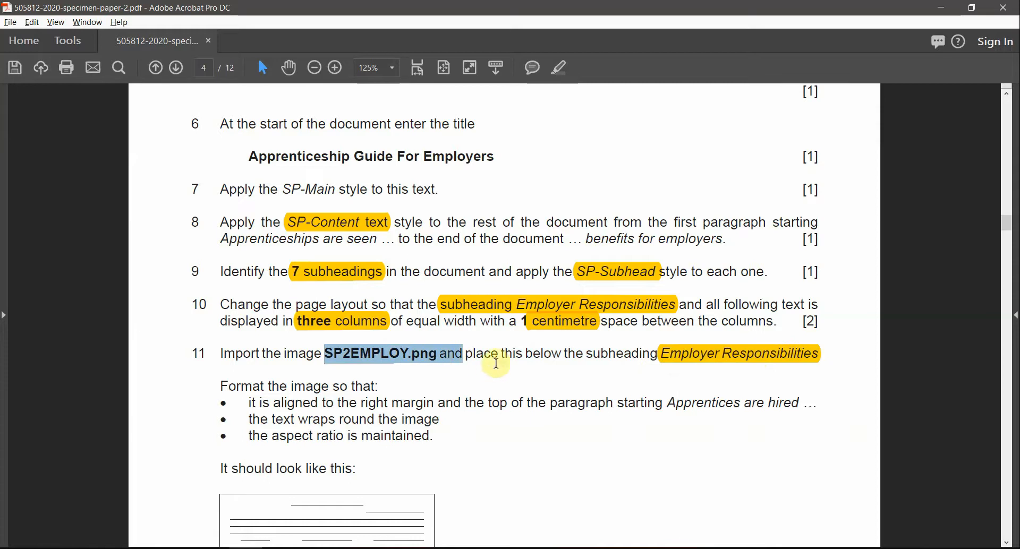
scroll(497, 372, "down", 2)
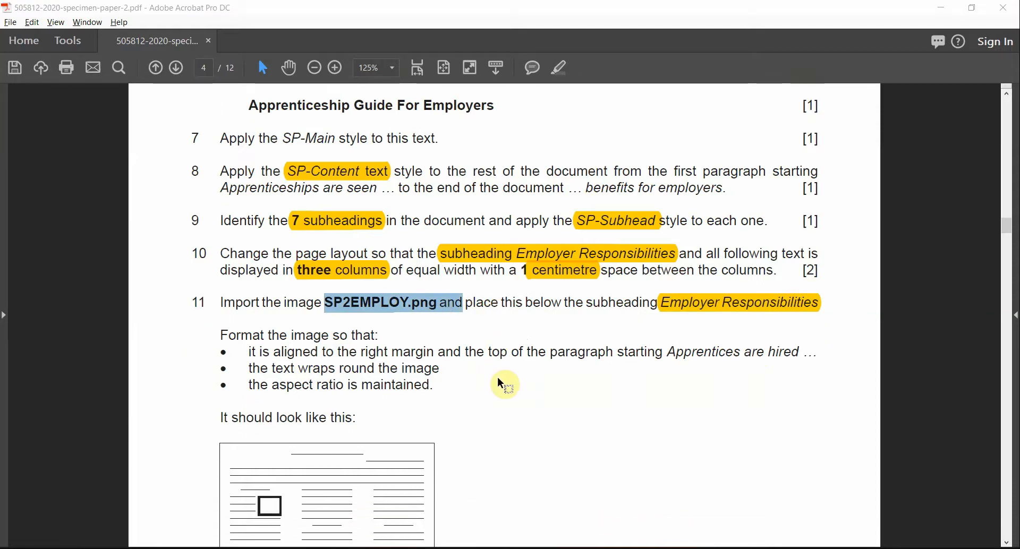
Step: Preview SP2EMPLOY.png from the supporting-files folder, then return to Word
key("alt+Tab")
key("alt+Tab")
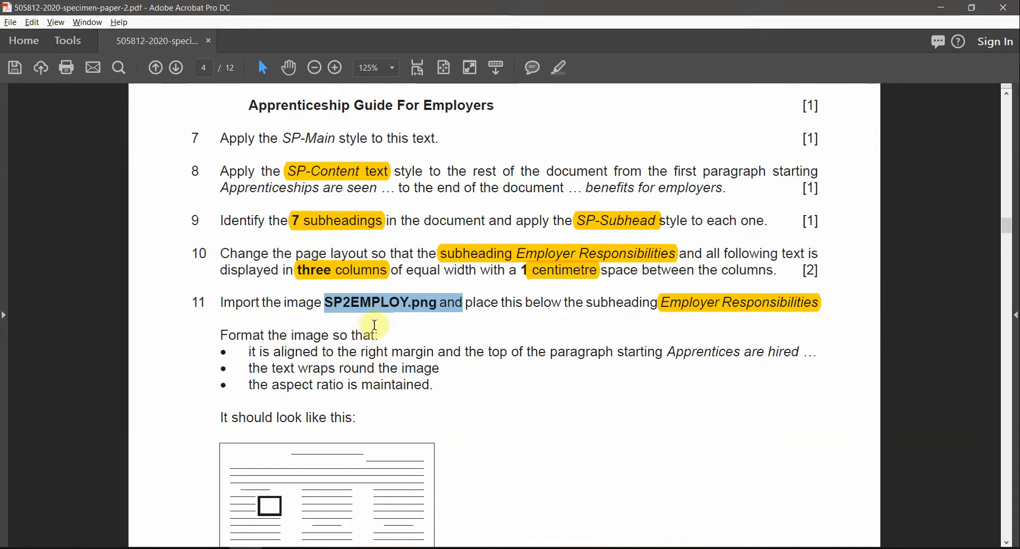
key("alt+Tab")
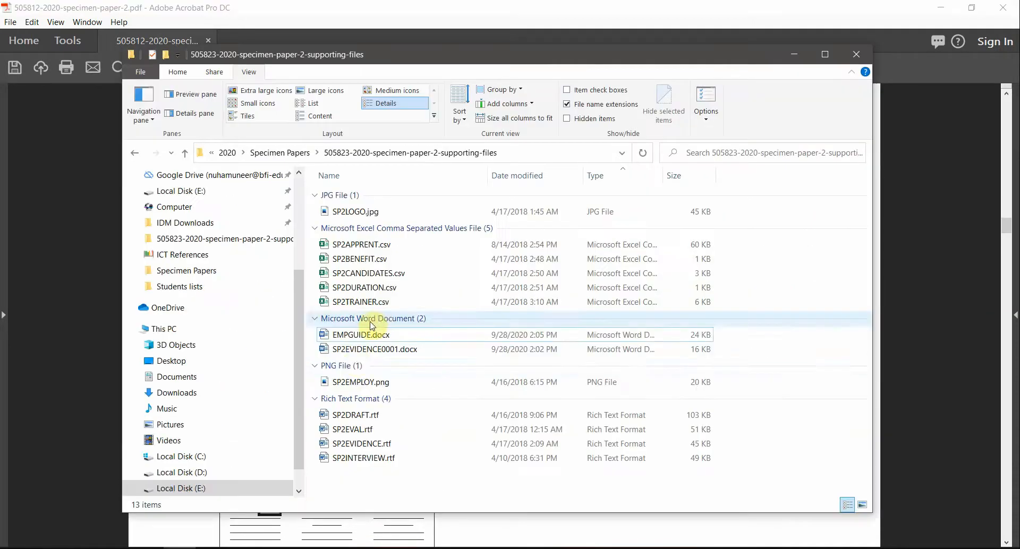
left_click(358, 382)
double_click(370, 387)
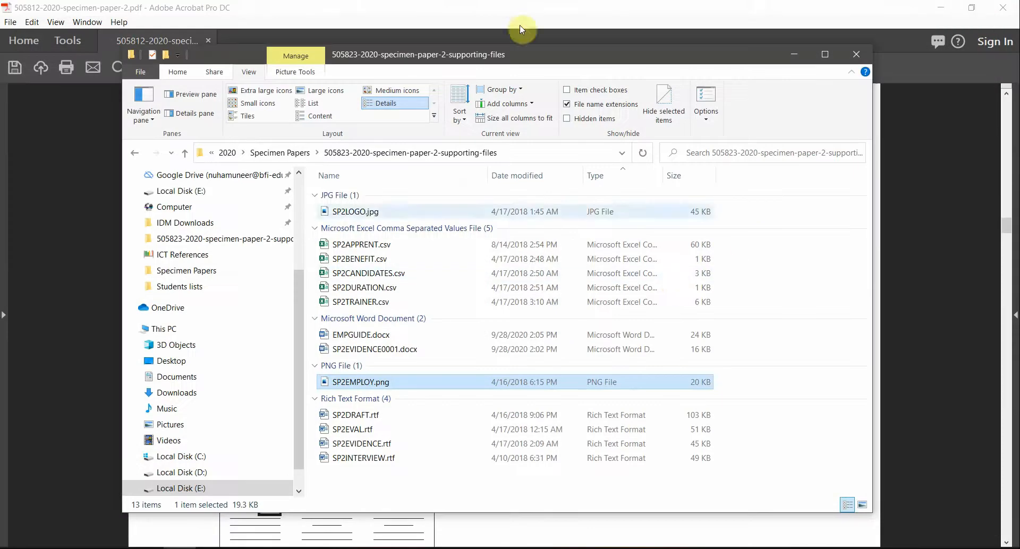
left_click(521, 23)
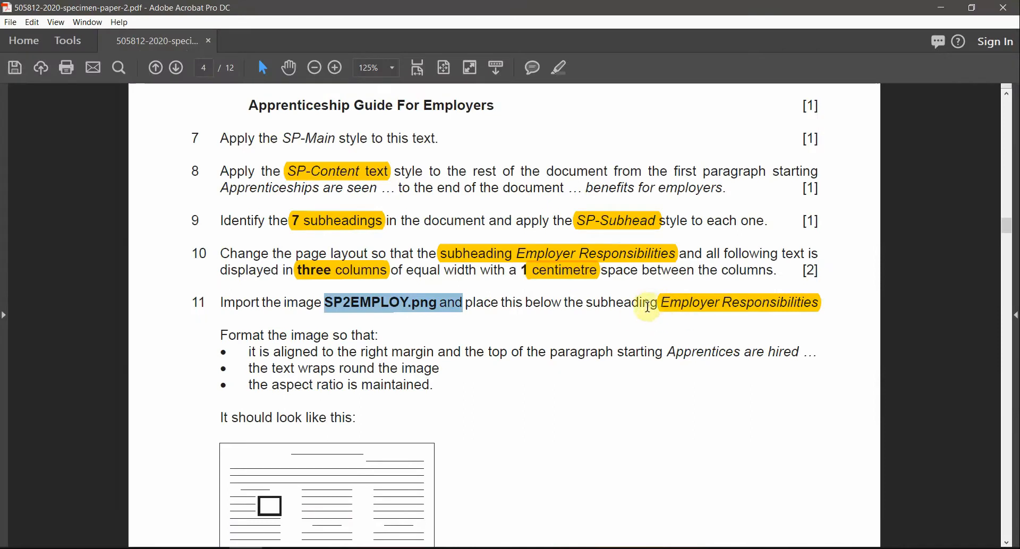
key("alt+Tab")
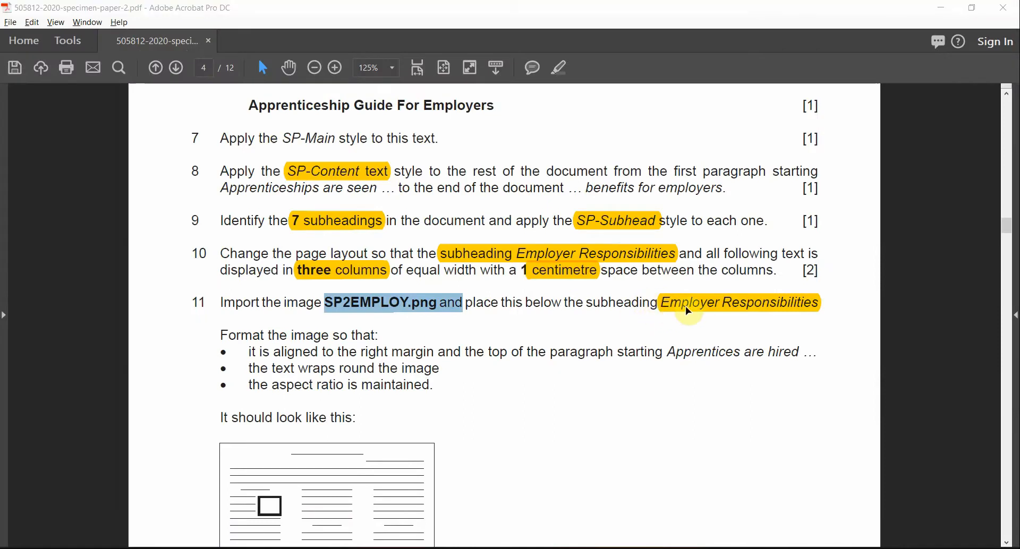
scroll(234, 370, "down", 2)
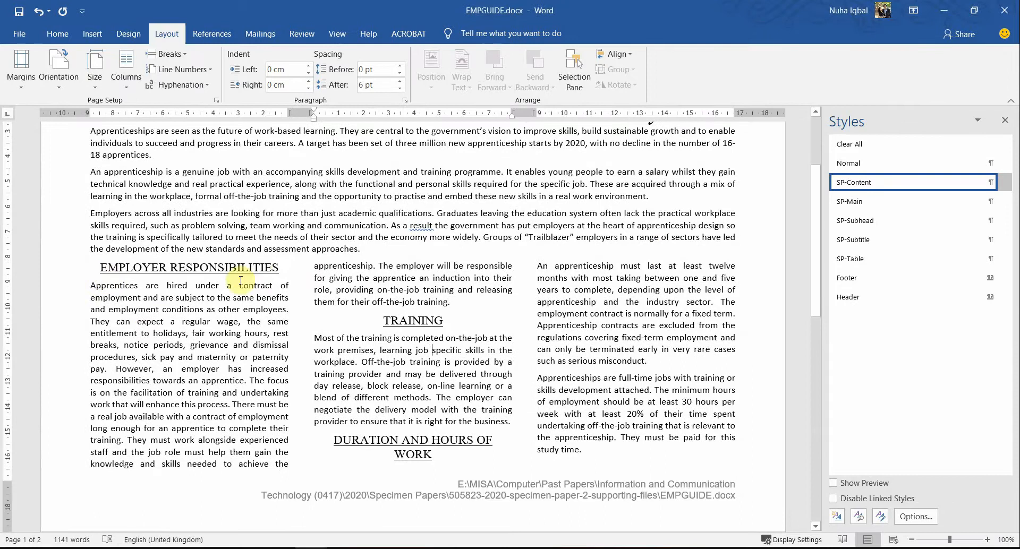
Step: Add a blank line below the EMPLOYER RESPONSIBILITIES heading
left_click(282, 268)
key("Return")
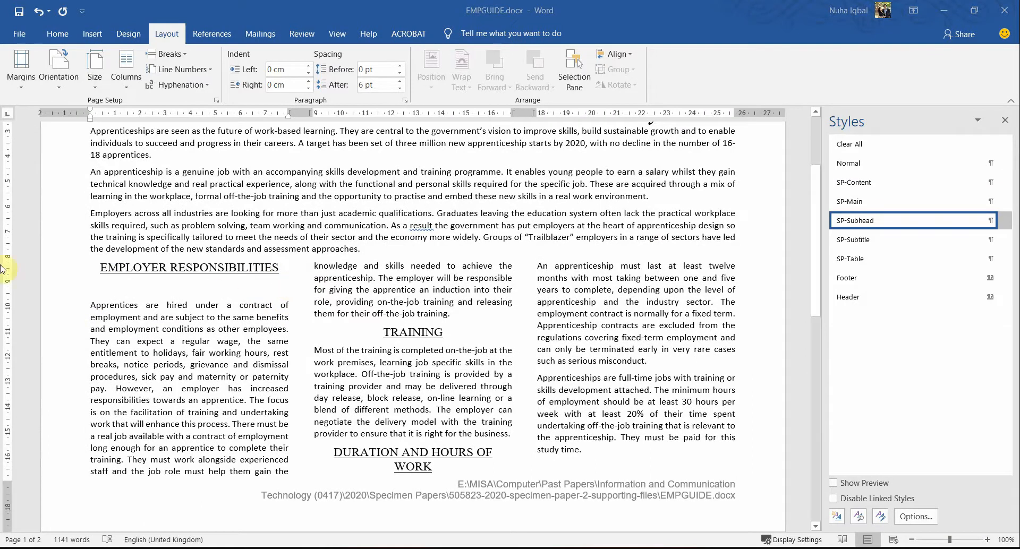
key("alt+Tab")
key("alt+Tab")
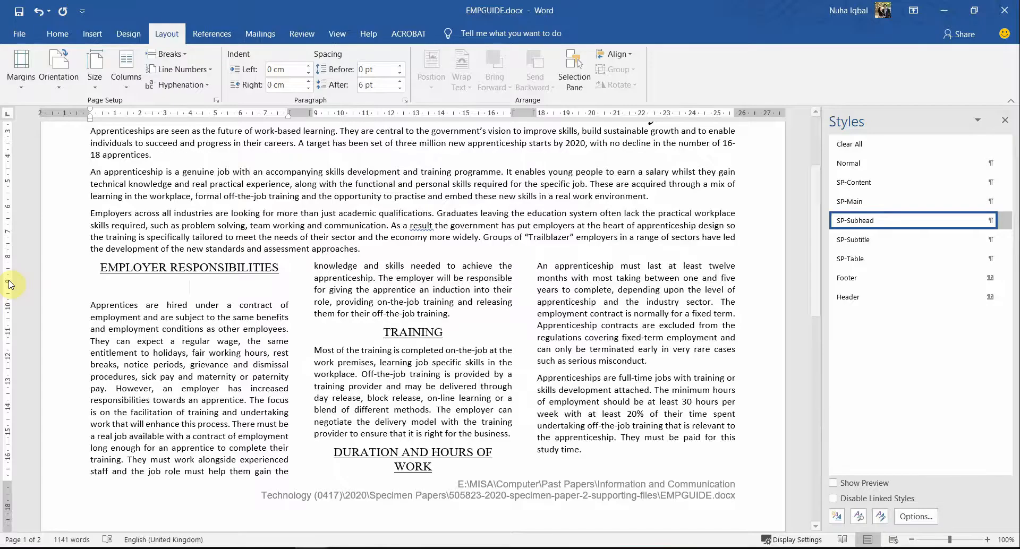
Step: Insert SP2EMPLOY.png from the supporting-files folder on the new blank line
left_click(92, 33)
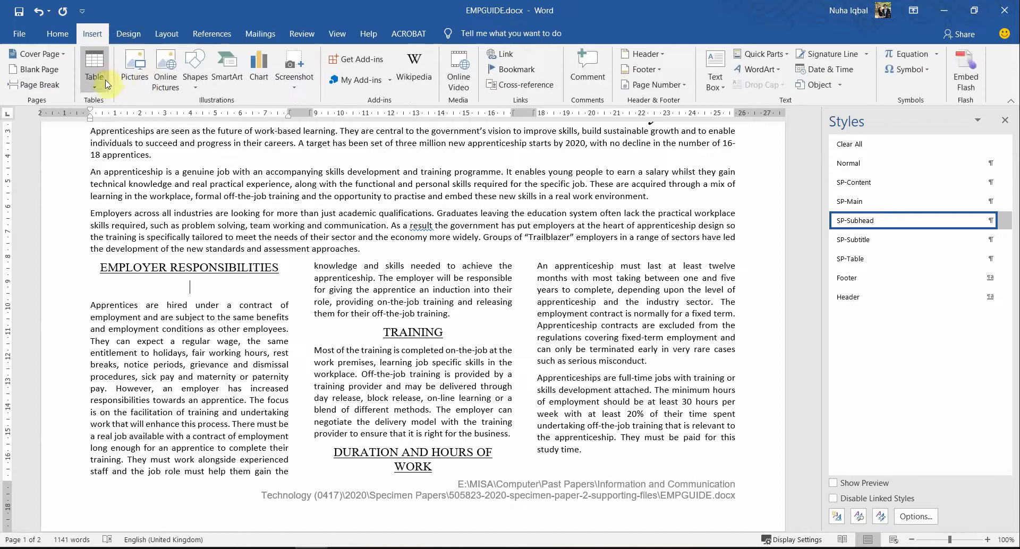
left_click(135, 75)
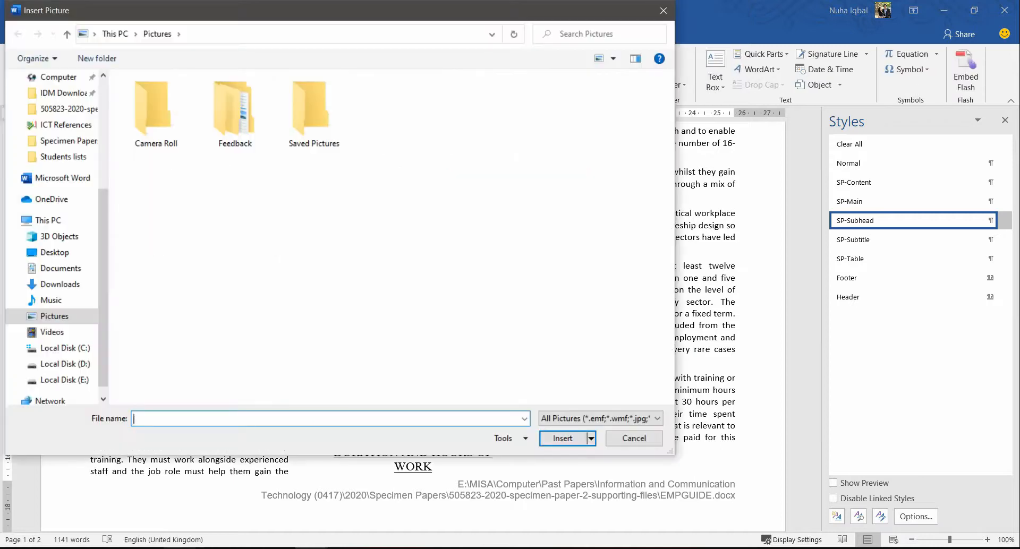
key("alt+Tab")
left_click(531, 152)
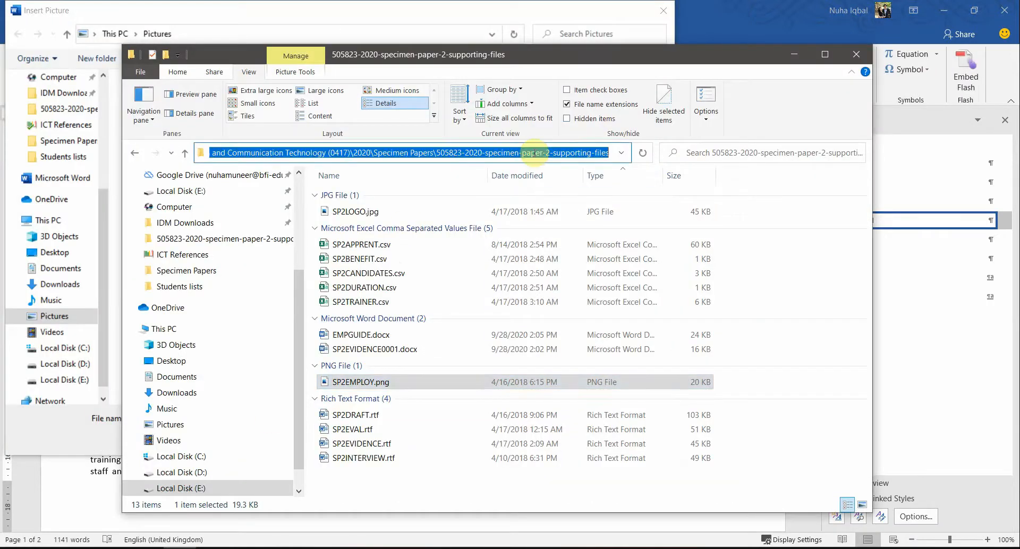
key("ctrl+c")
left_click(453, 25)
key("ctrl+v")
key("Return")
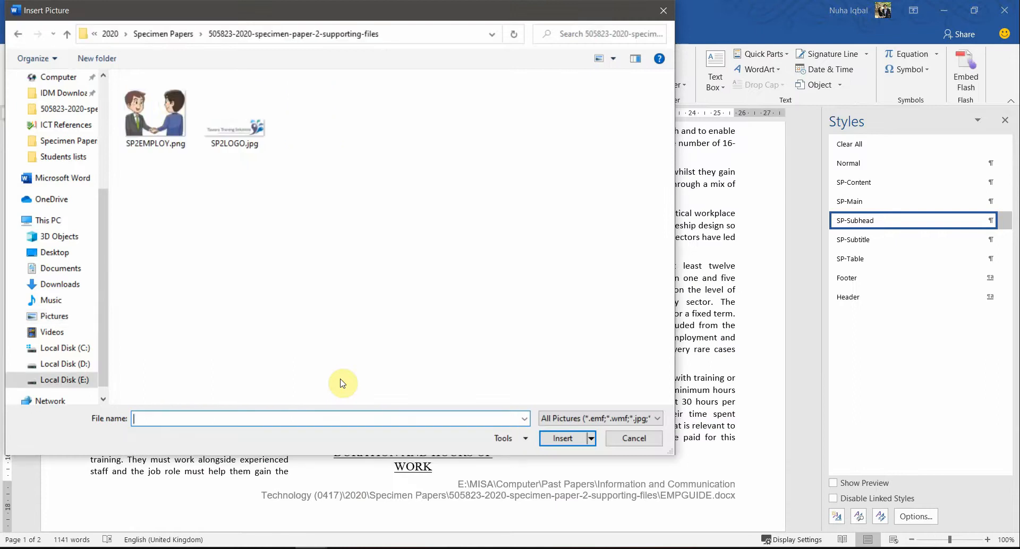
double_click(179, 110)
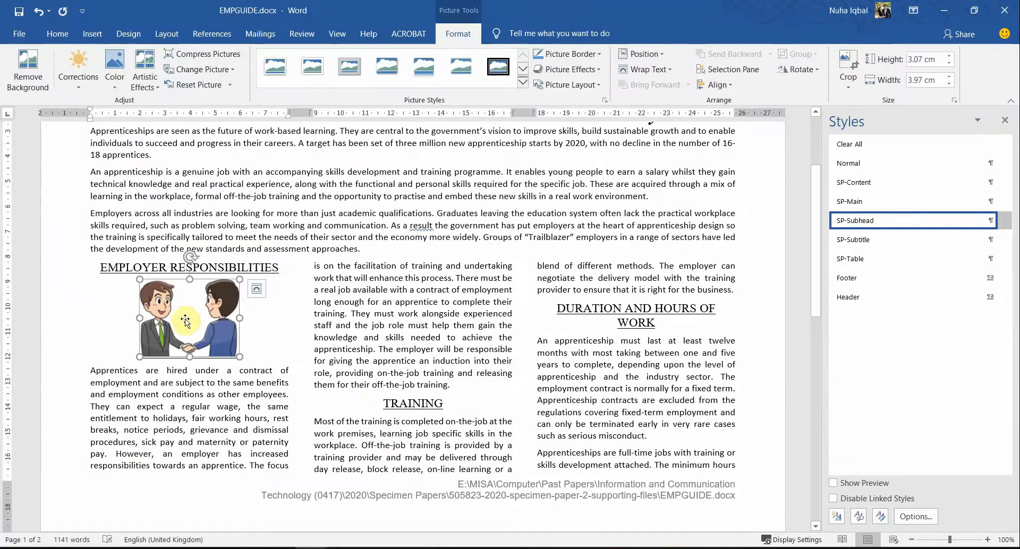
key("alt+Tab")
key("alt+Tab")
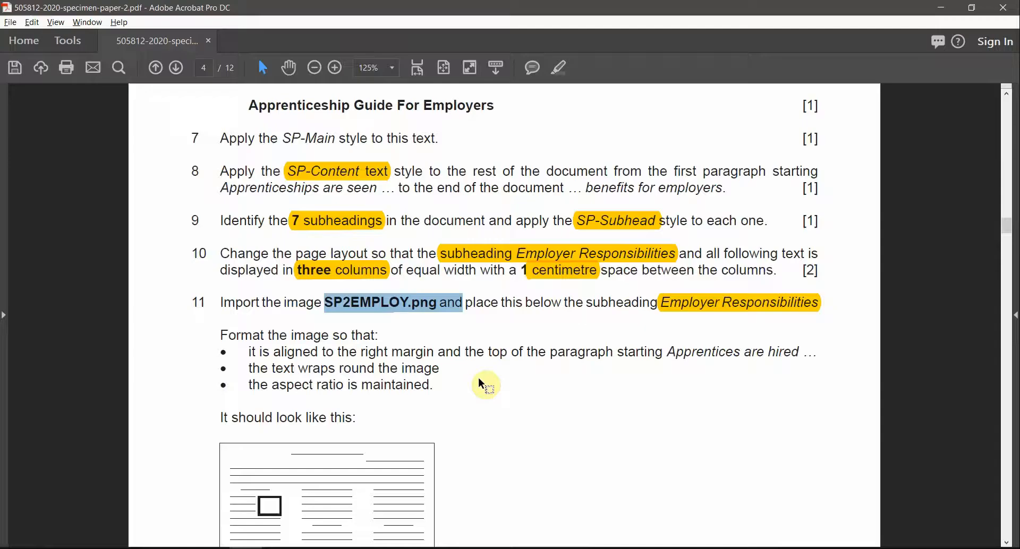
Step: Highlight 'the right margin', 'top of the paragraph' and 'Apprentices are hired' in task 11
scroll(444, 381, "down", 1)
left_click(293, 327)
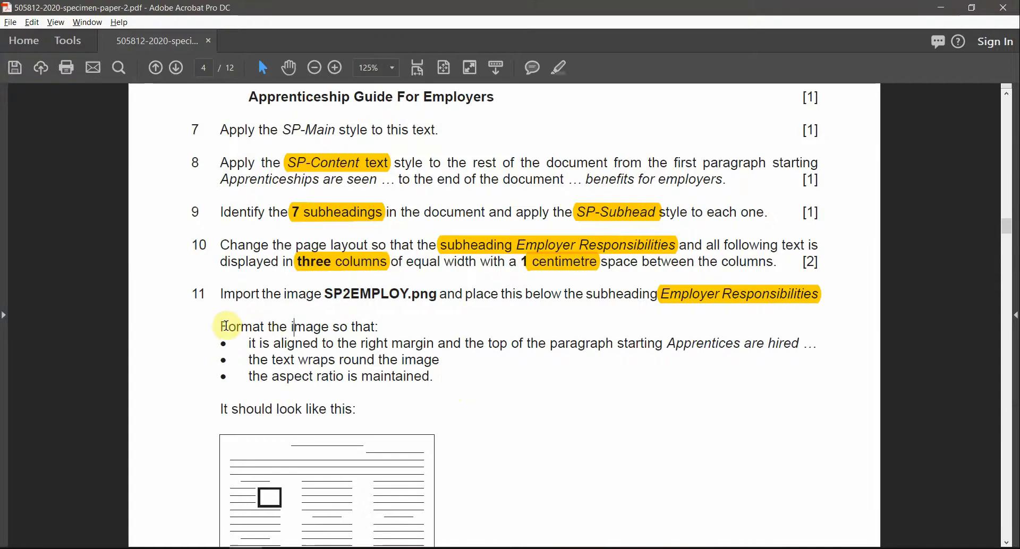
left_click_drag(226, 325, 359, 326)
left_click(326, 343)
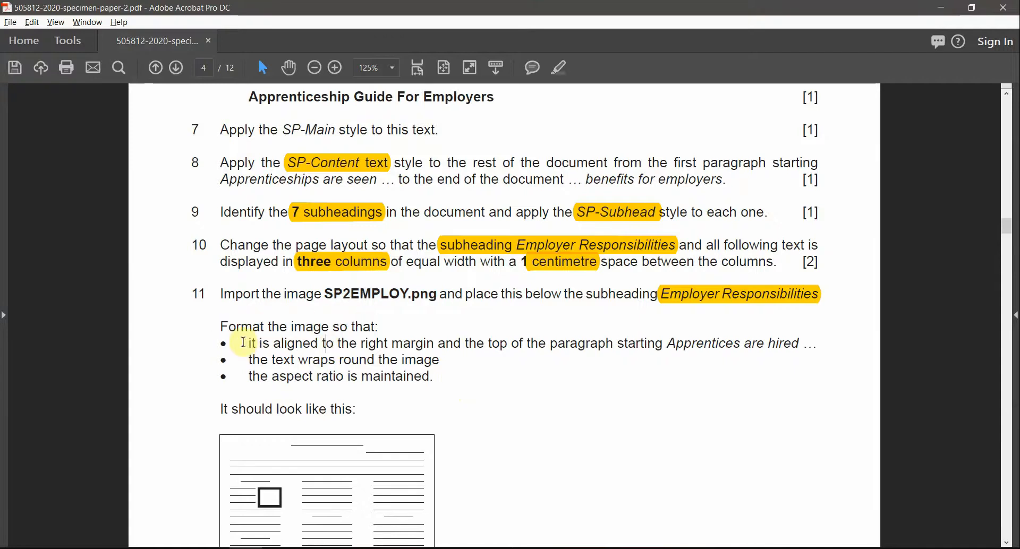
left_click_drag(339, 344, 404, 344)
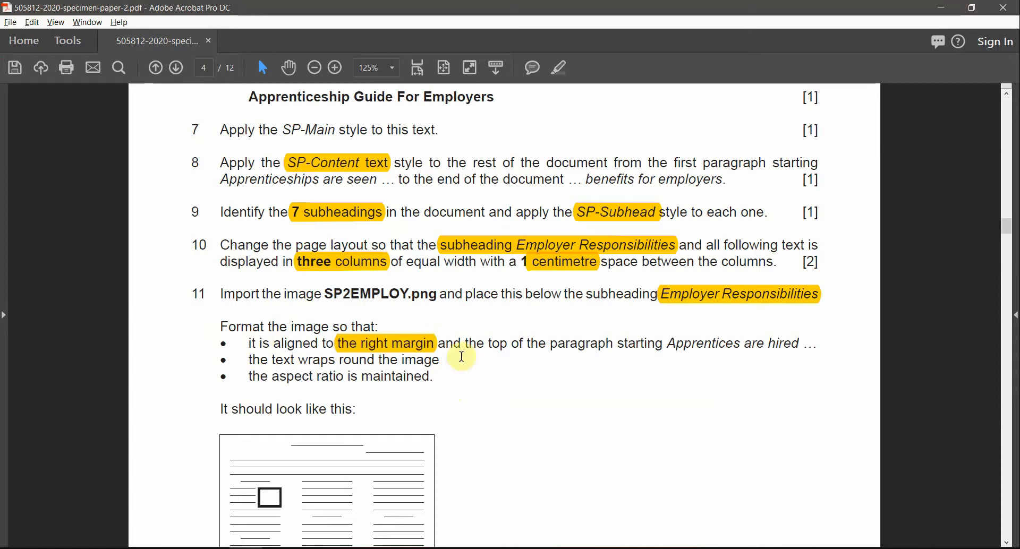
left_click_drag(487, 343, 613, 344)
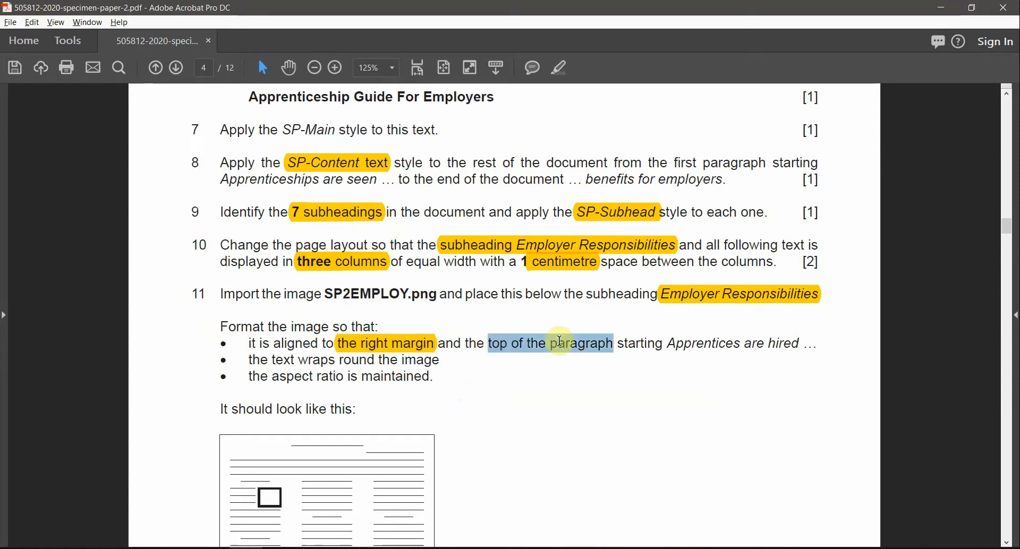
left_click(555, 79)
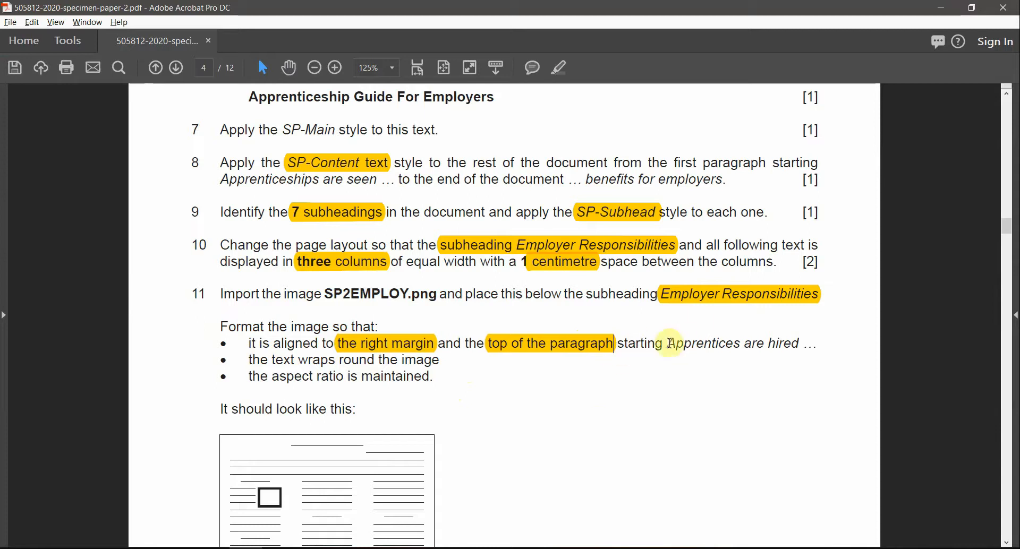
left_click_drag(670, 344, 787, 345)
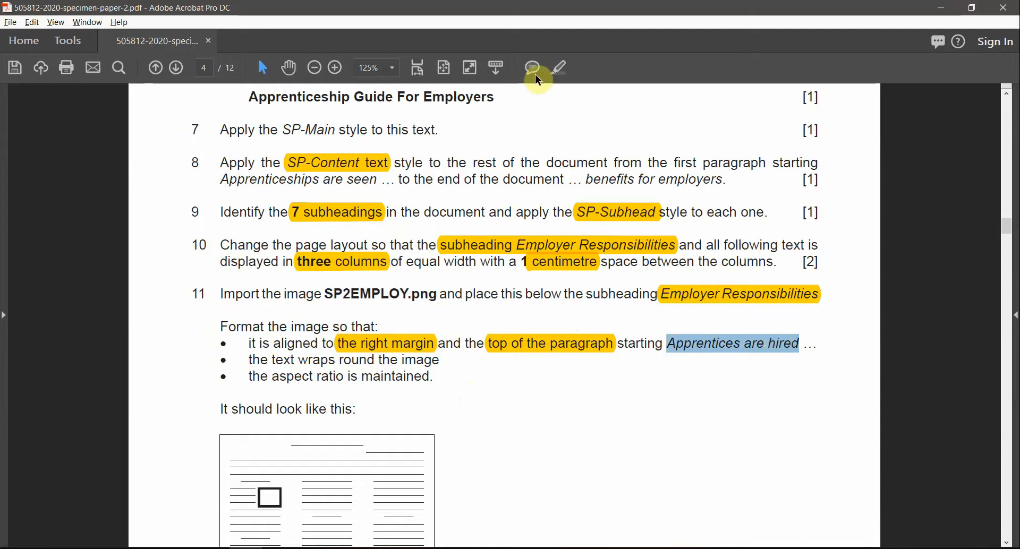
left_click(552, 77)
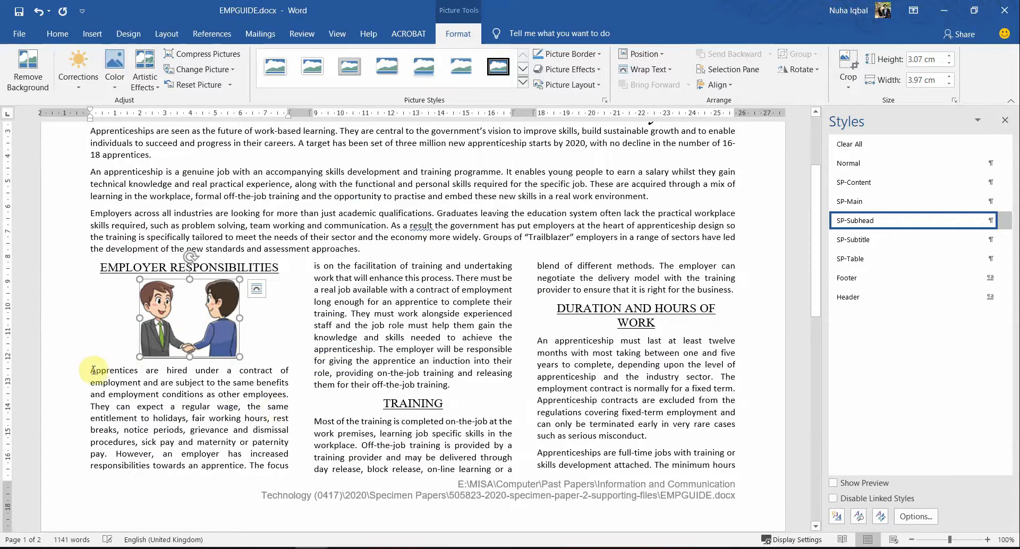
Step: Check the picture's placement in Word, then review task 11's wrap-round-the-image example
left_click(90, 370)
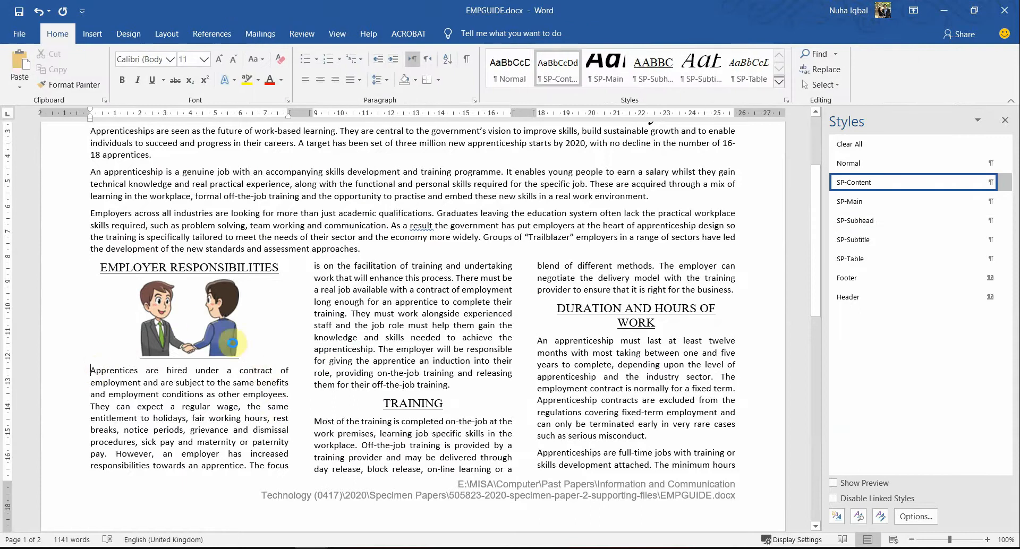
mouse_move(232, 343)
left_mouse_down()
mouse_move(257, 378)
mouse_move(295, 390)
mouse_move(282, 357)
mouse_move(229, 319)
left_mouse_up()
key("alt+Tab")
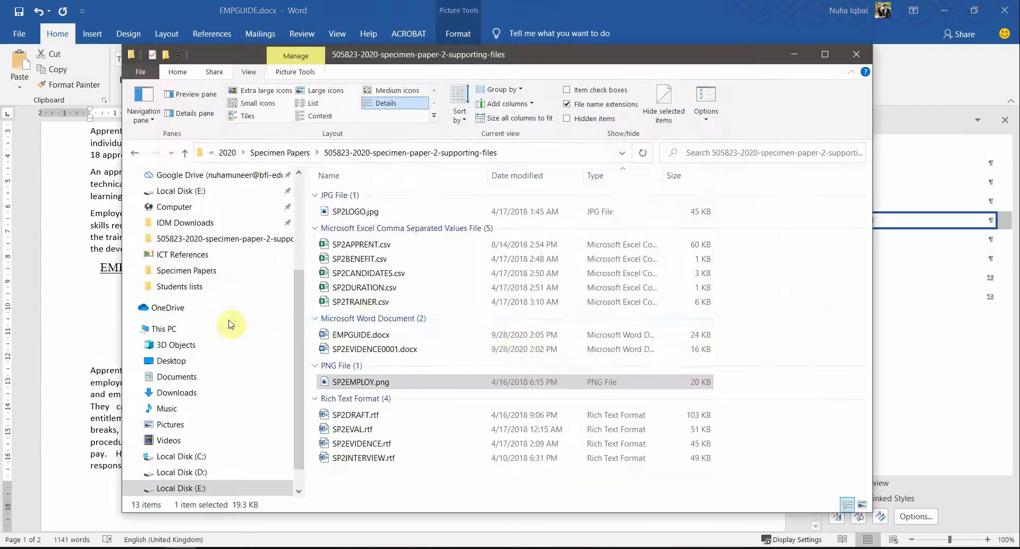
key("alt+Tab")
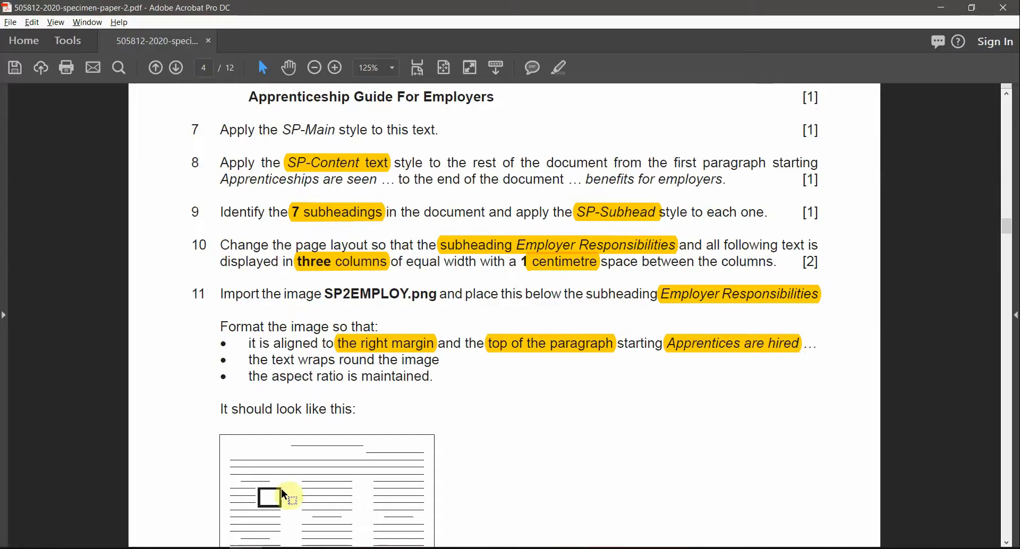
scroll(350, 434, "down", 3)
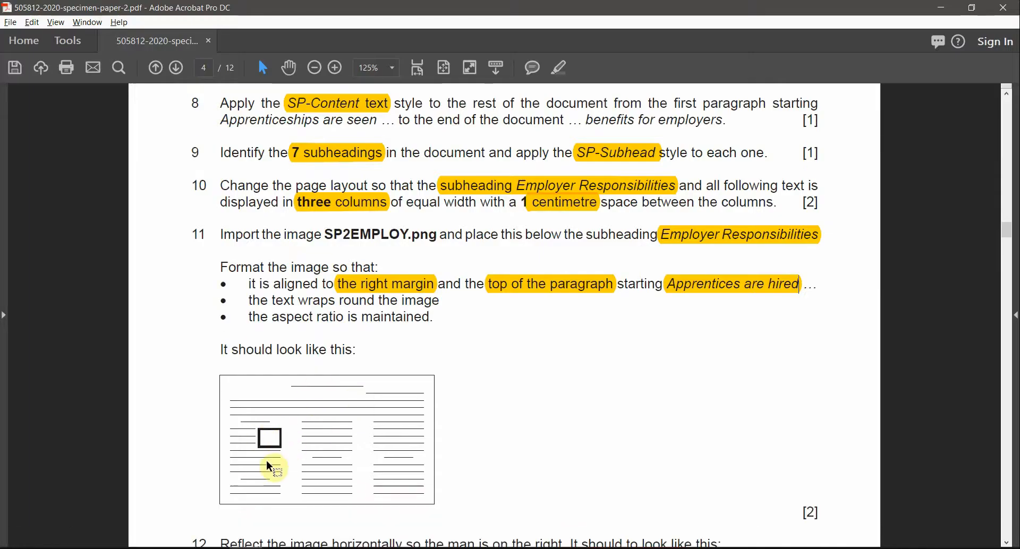
left_click_drag(224, 404, 322, 486)
left_click(447, 428)
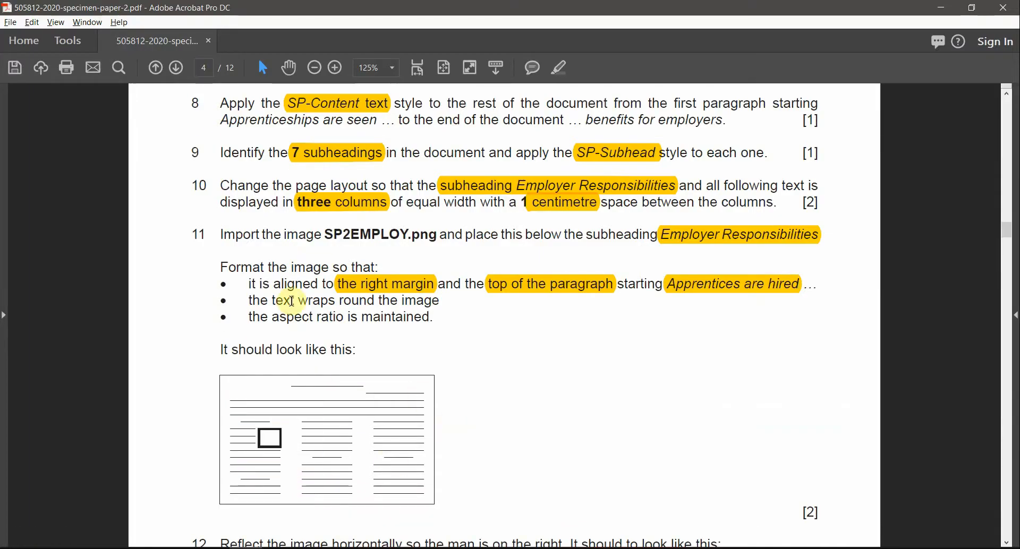
left_click_drag(271, 296, 431, 319)
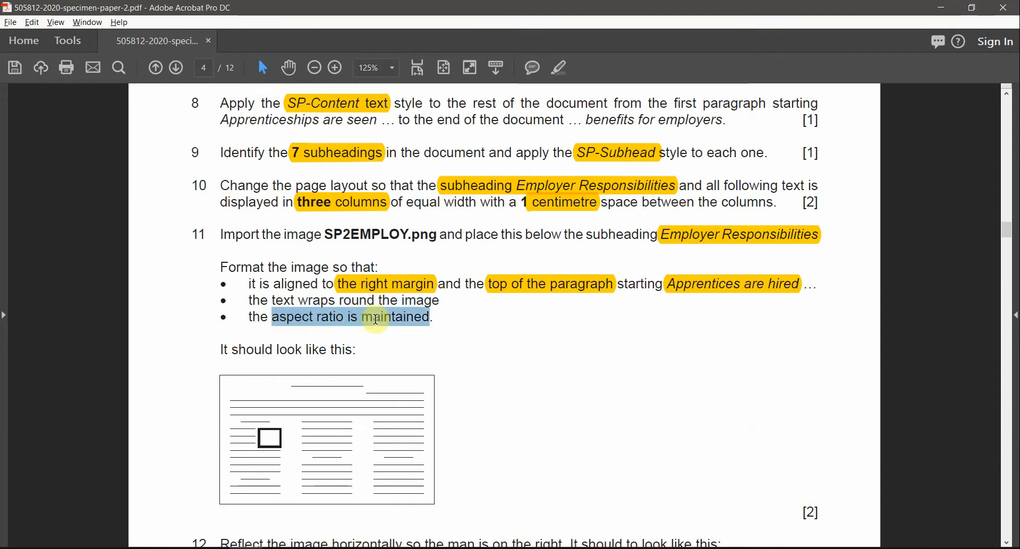
key("alt+Tab")
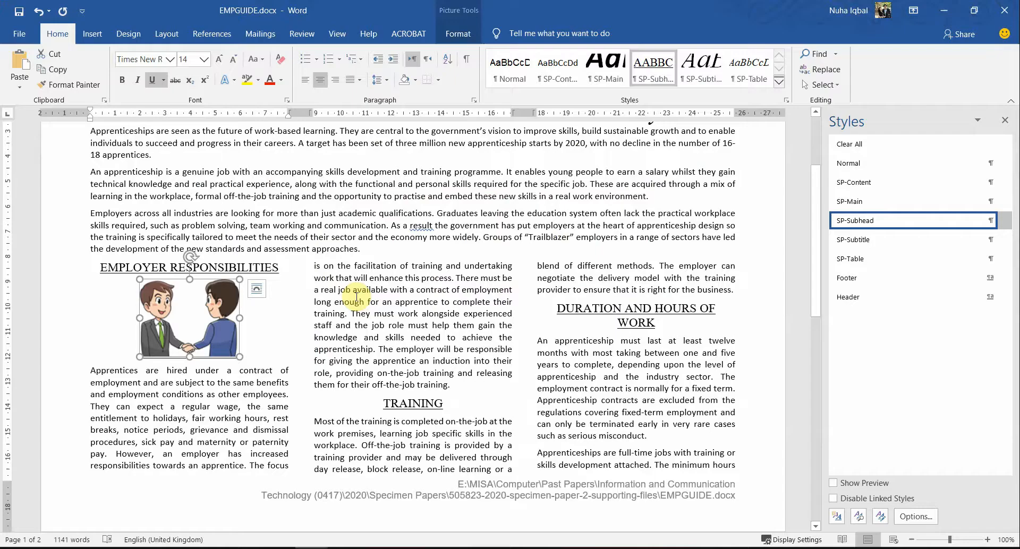
Step: Set SP2EMPLOY.png to Square wrapping and drag it to the first column's right edge beside 'Apprentices are hired'
left_click(256, 289)
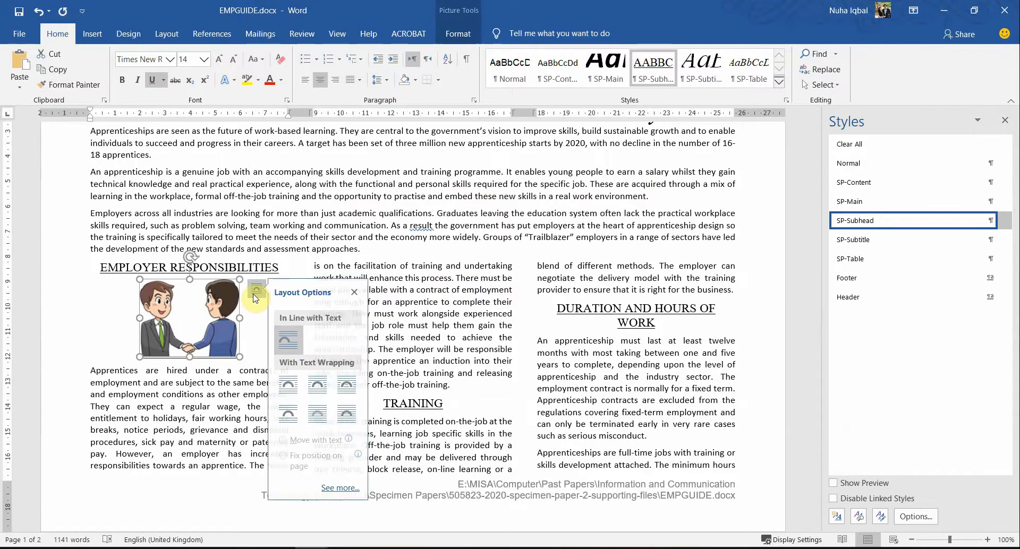
left_click(286, 394)
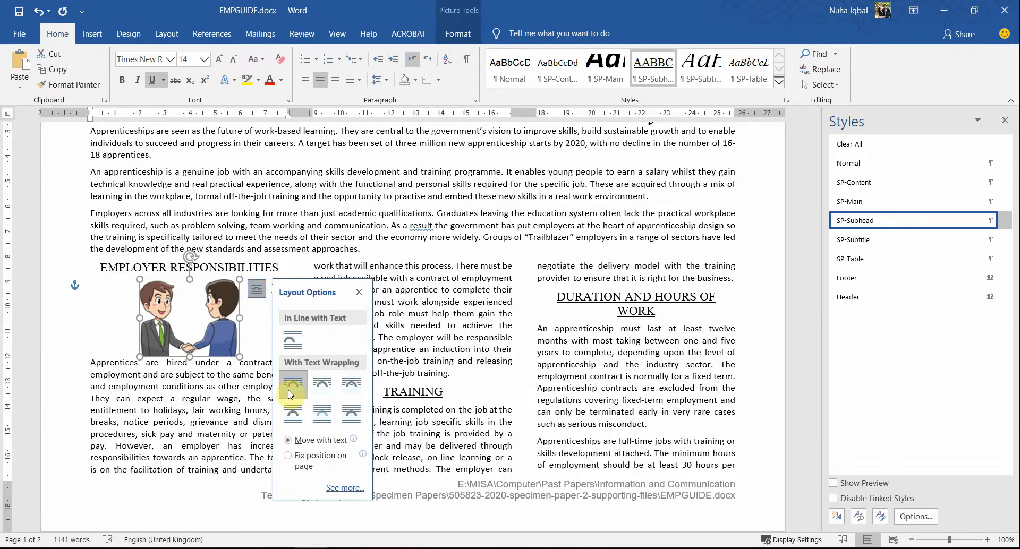
left_click_drag(189, 312, 243, 343)
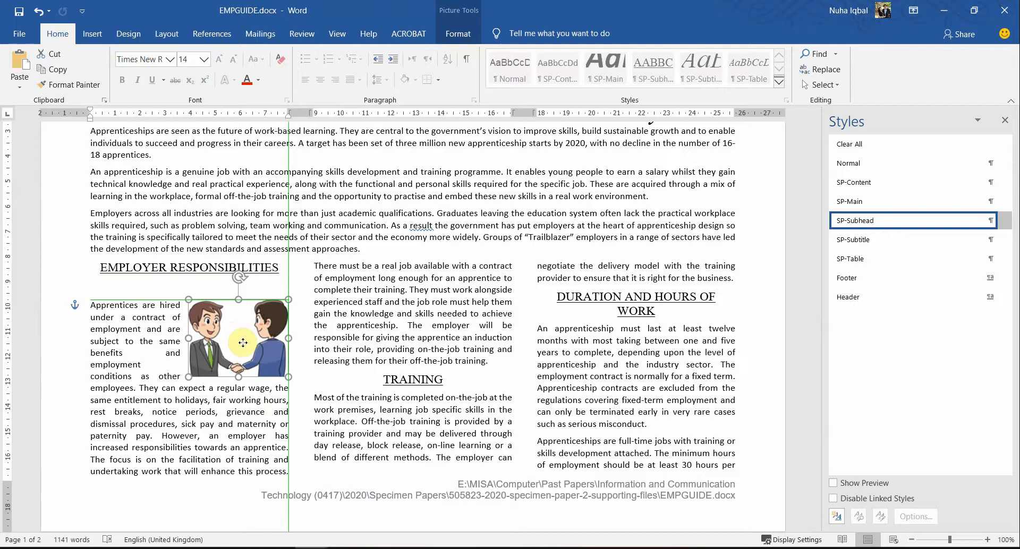
Step: Nudge the picture into place and delete the blank line under EMPLOYER RESPONSIBILITIES
mouse_move(243, 342)
left_mouse_down()
mouse_move(232, 342)
mouse_move(241, 342)
left_mouse_up()
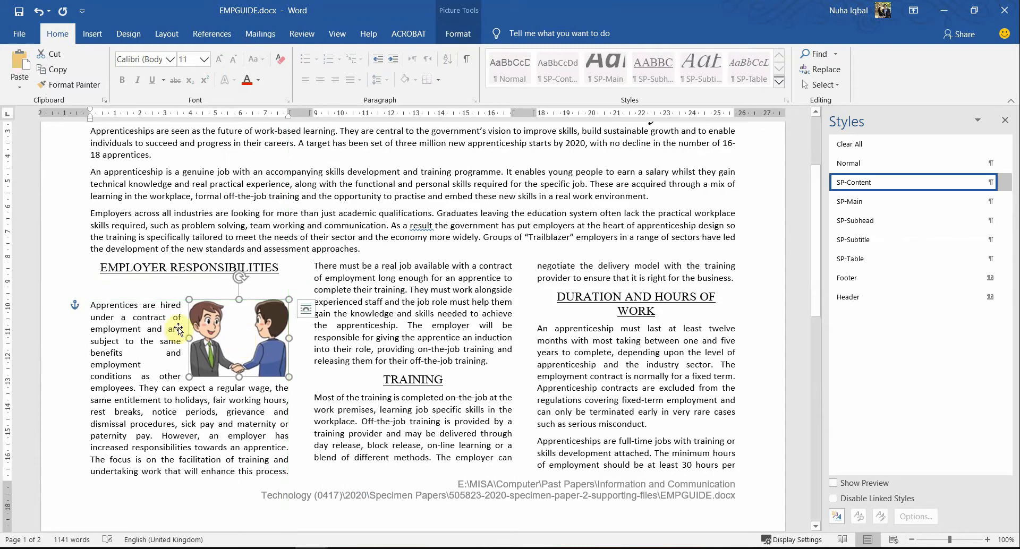
left_click(162, 288)
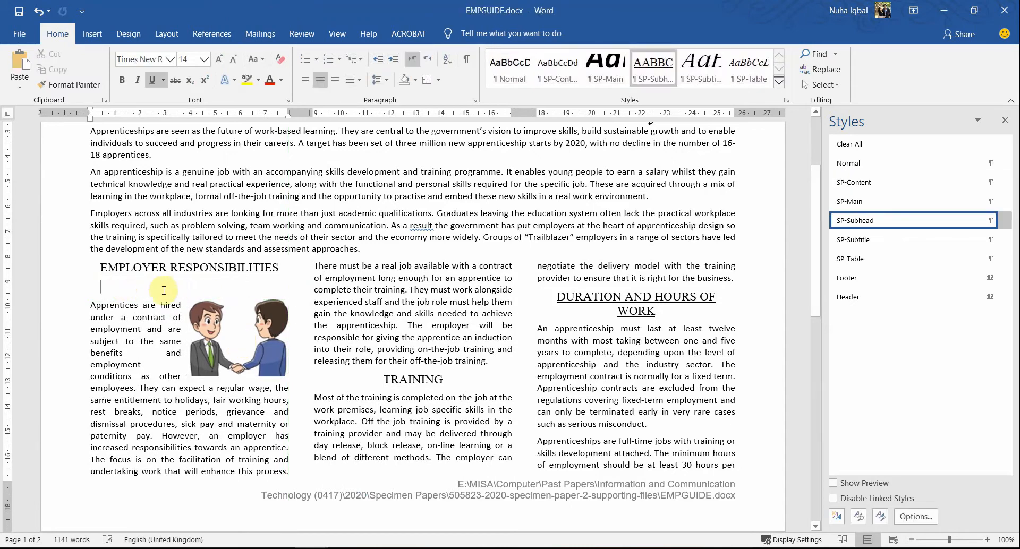
key("BackSpace")
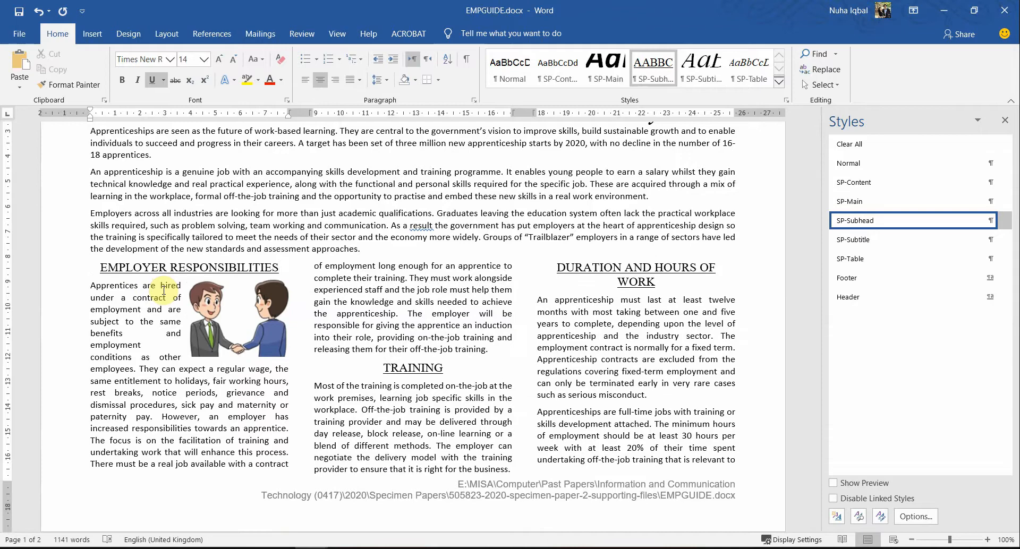
Step: Apply Square text wrapping to the handshake picture beside 'Apprentices are hired'
left_click(174, 369)
key("alt+Tab")
key("alt+Tab")
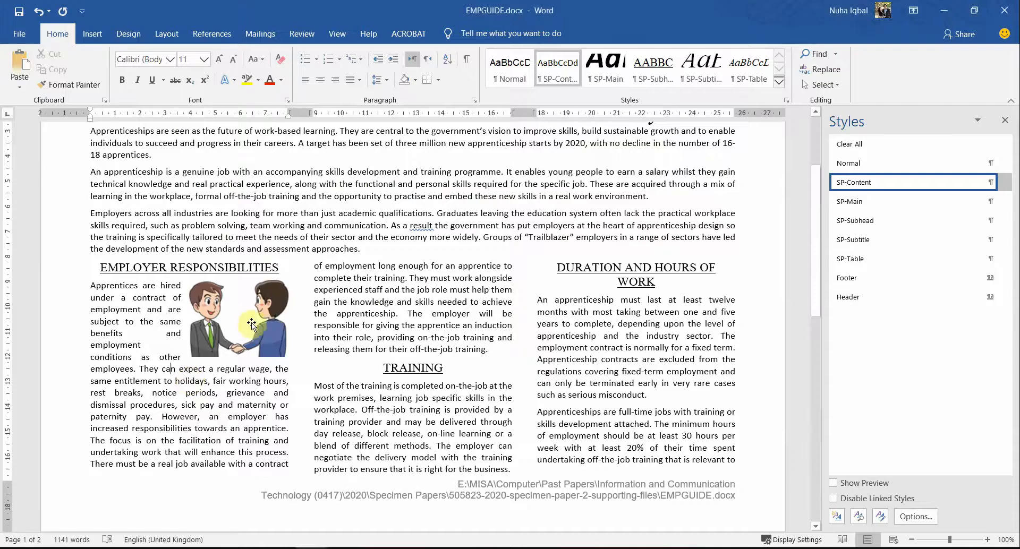
right_click(252, 325)
mouse_move(296, 259)
left_click(403, 277)
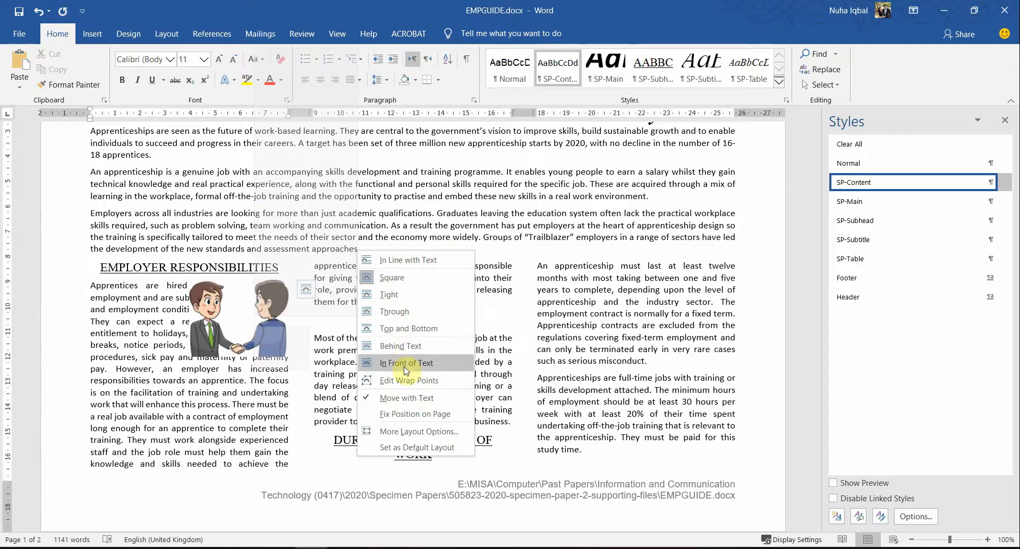
left_click(390, 282)
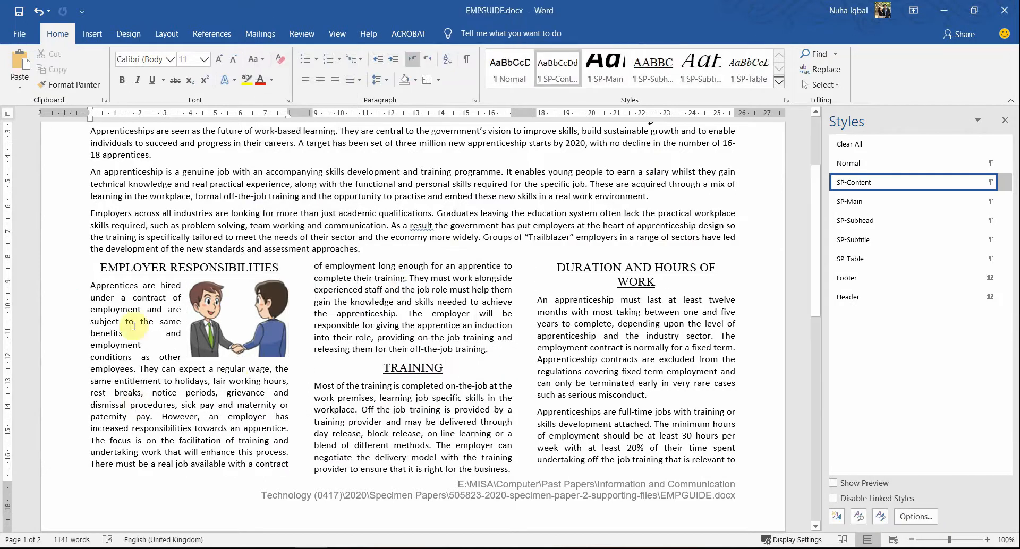
left_click_drag(91, 286, 190, 385)
left_click(228, 393)
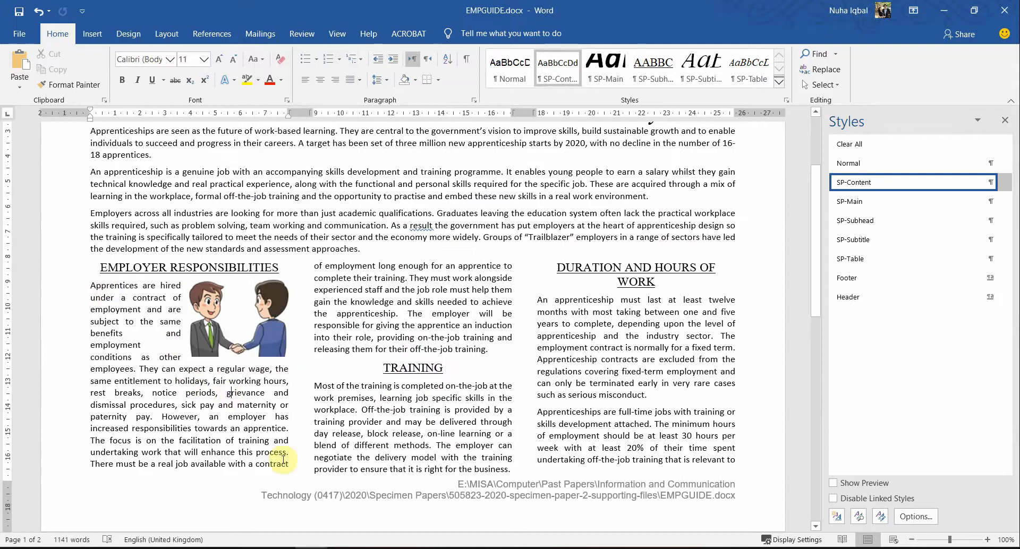
key("alt+Tab")
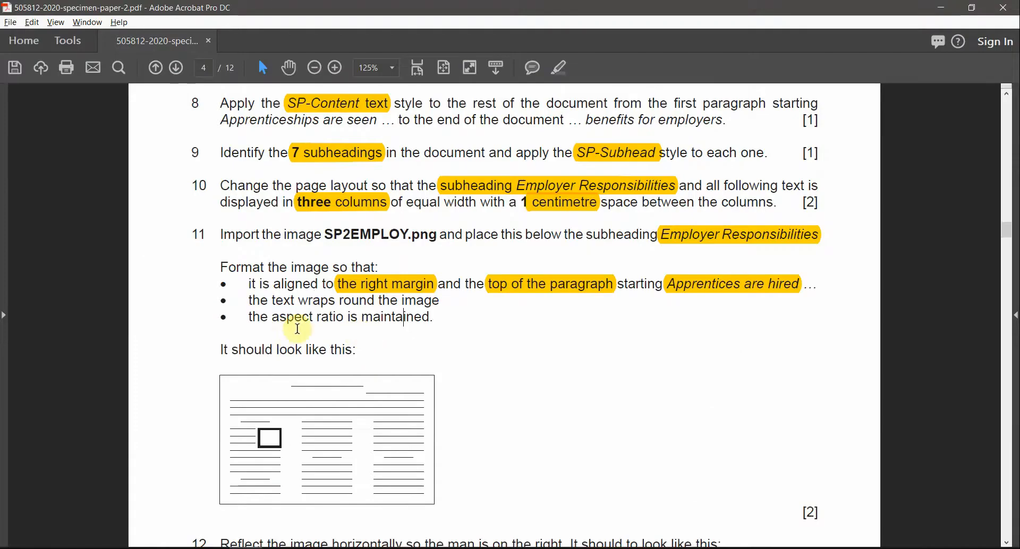
Step: Scroll the exam PDF down to question 12 about flipping the image horizontally
scroll(289, 381, "down", 1)
scroll(289, 380, "down", 1)
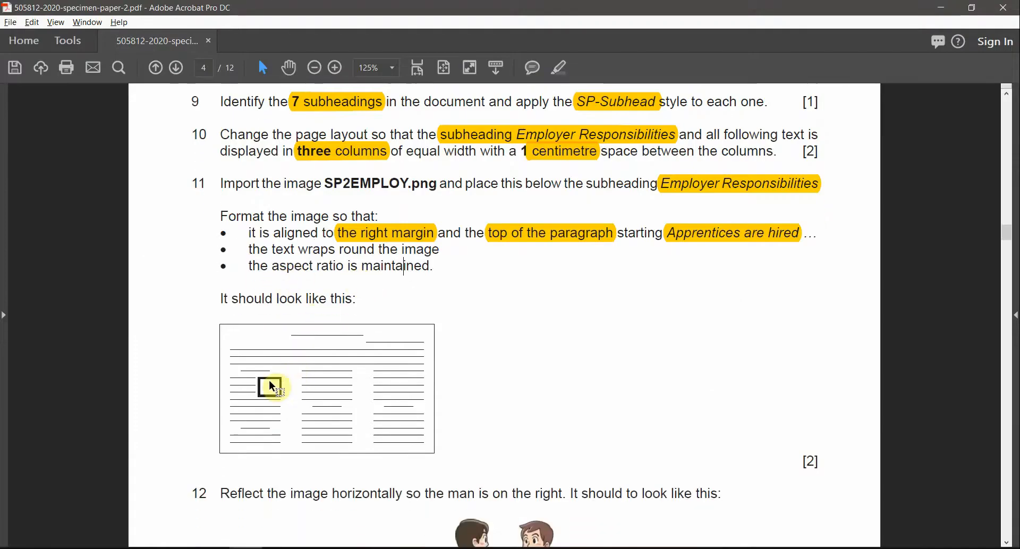
scroll(266, 382, "down", 1)
scroll(343, 455, "down", 4)
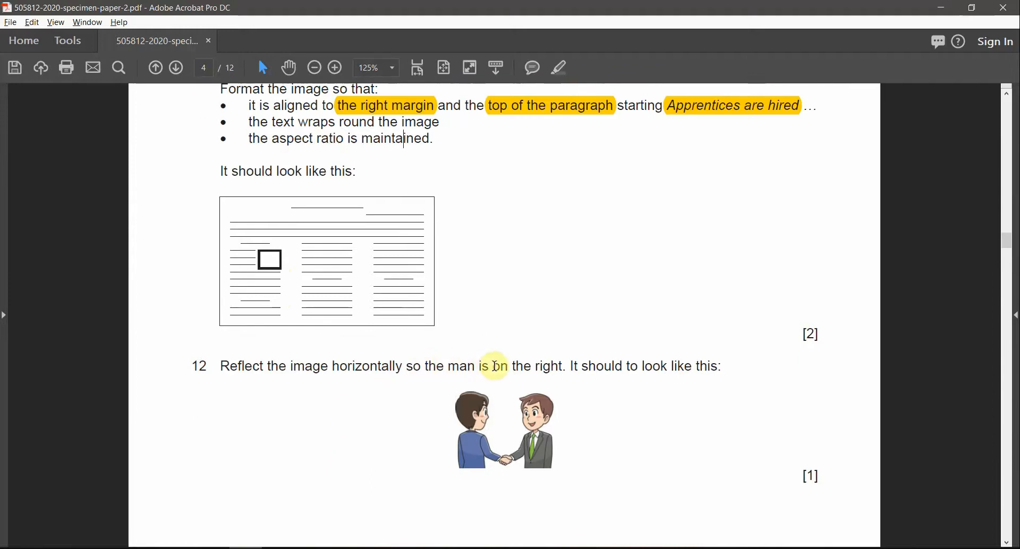
left_click_drag(514, 366, 590, 364)
left_click(595, 366)
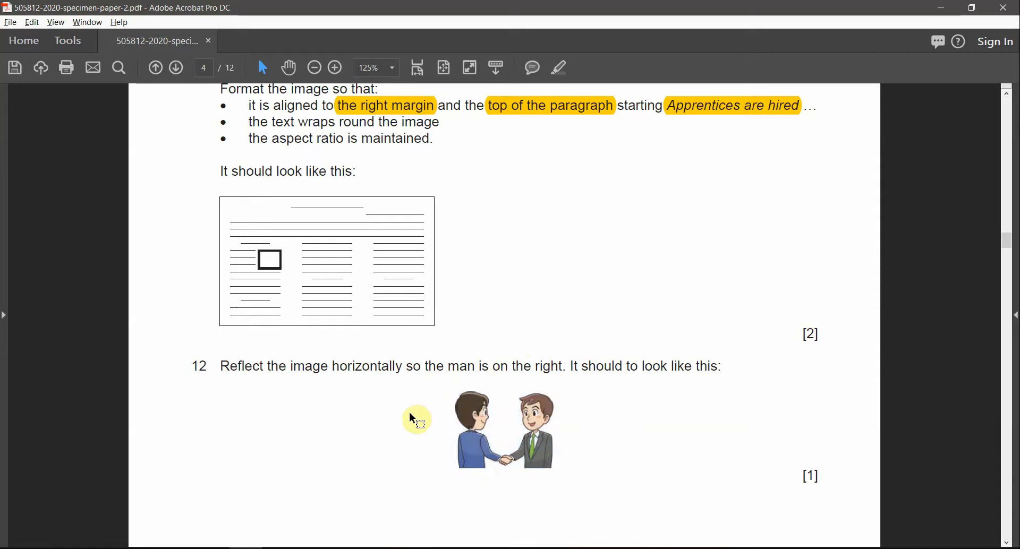
key("alt+Tab")
Step: Flip the handshake picture horizontally via Rotate > Flip Horizontal so the green-tie man is on the right
left_click(222, 295)
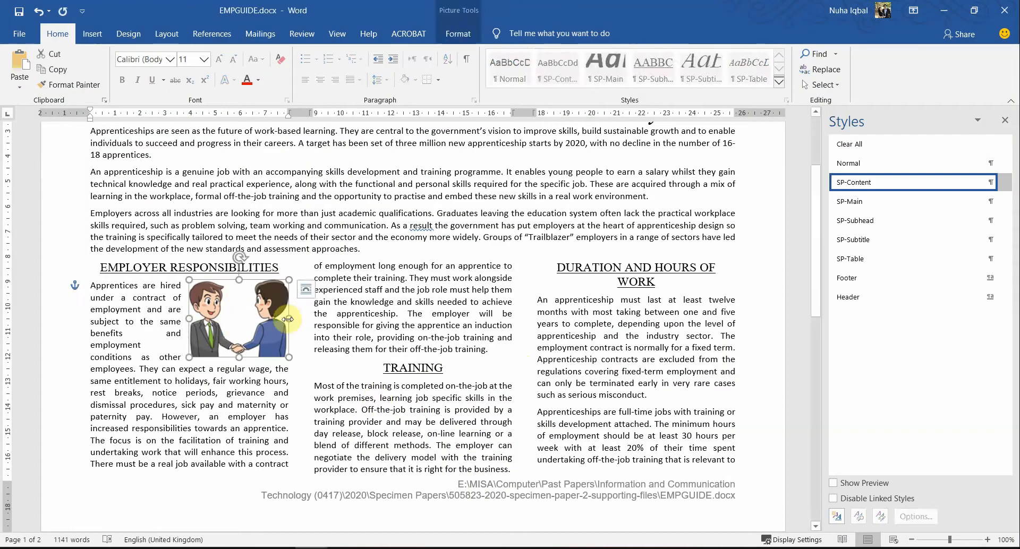
left_click(454, 32)
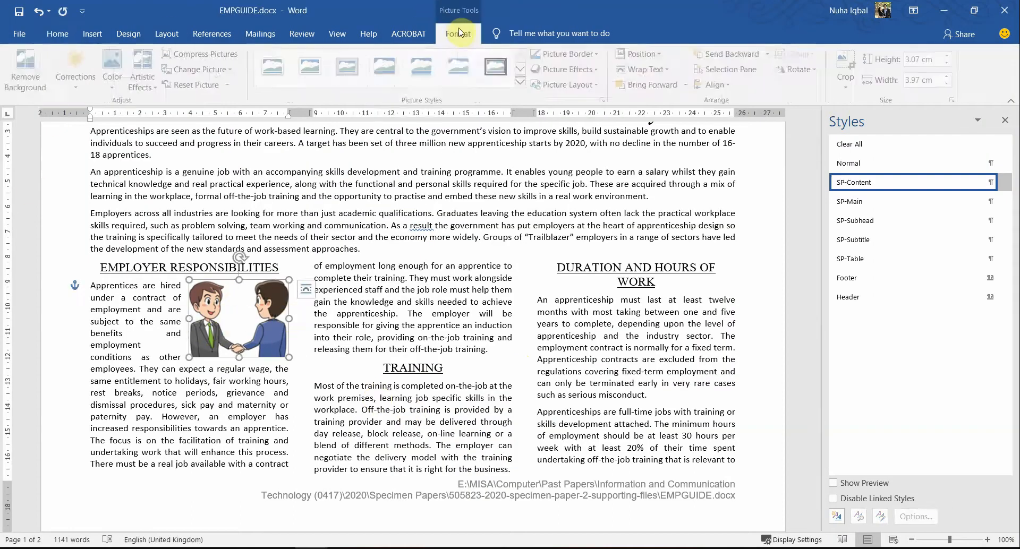
left_click(227, 404)
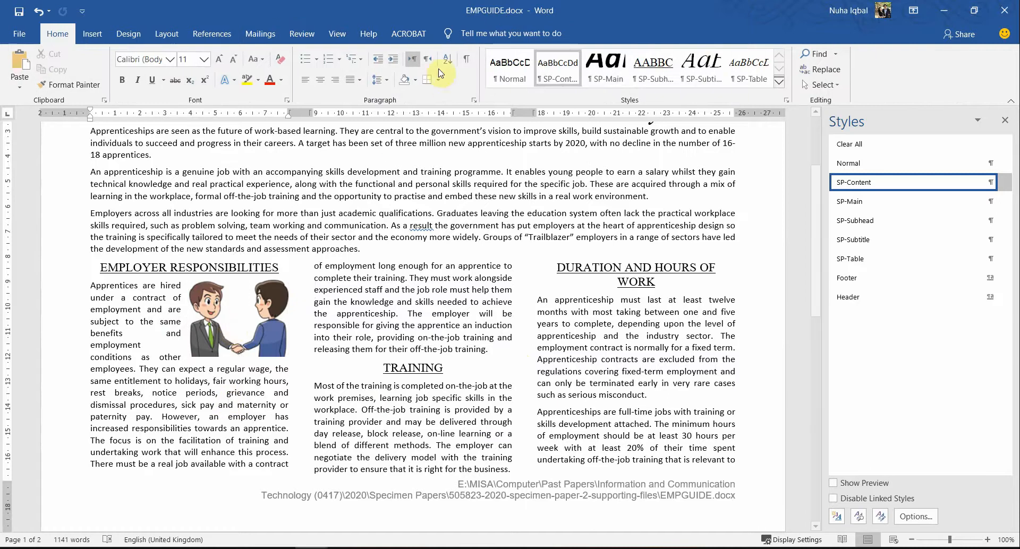
left_click(267, 330)
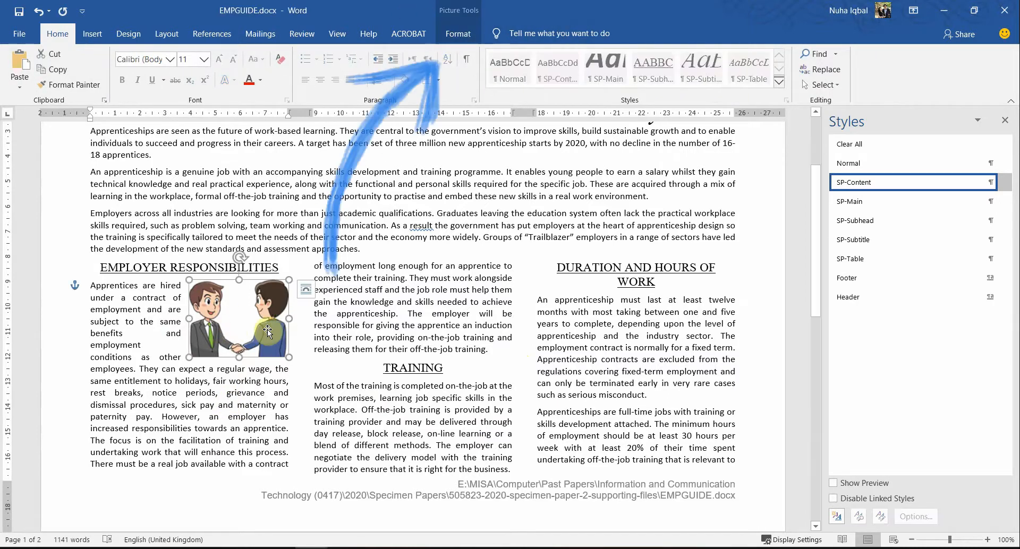
left_click(460, 37)
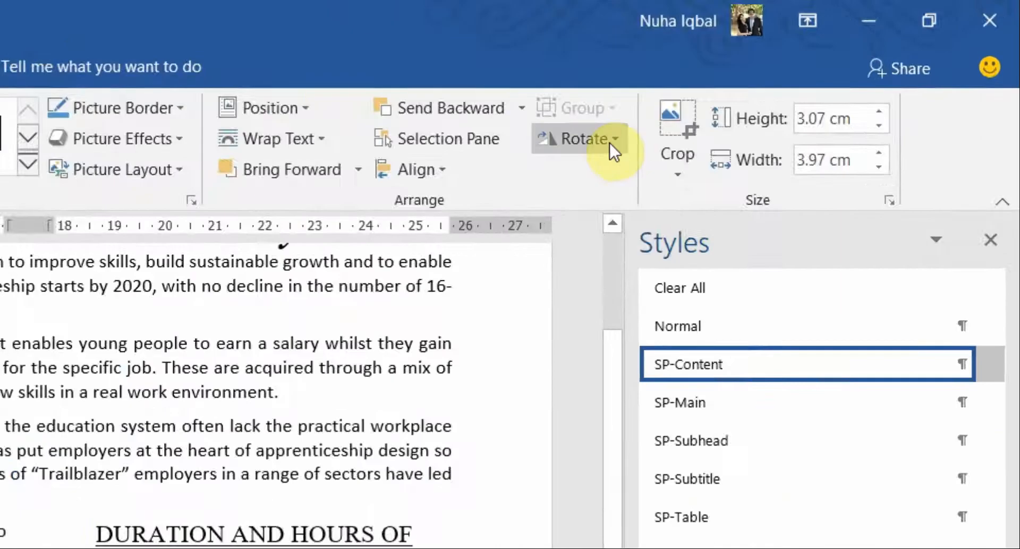
left_click(609, 142)
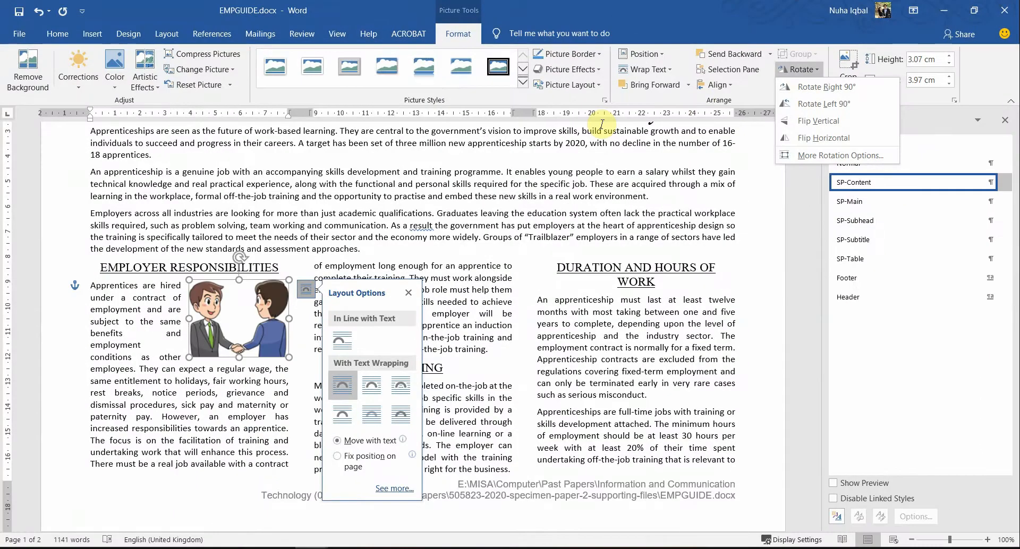
left_click(799, 140)
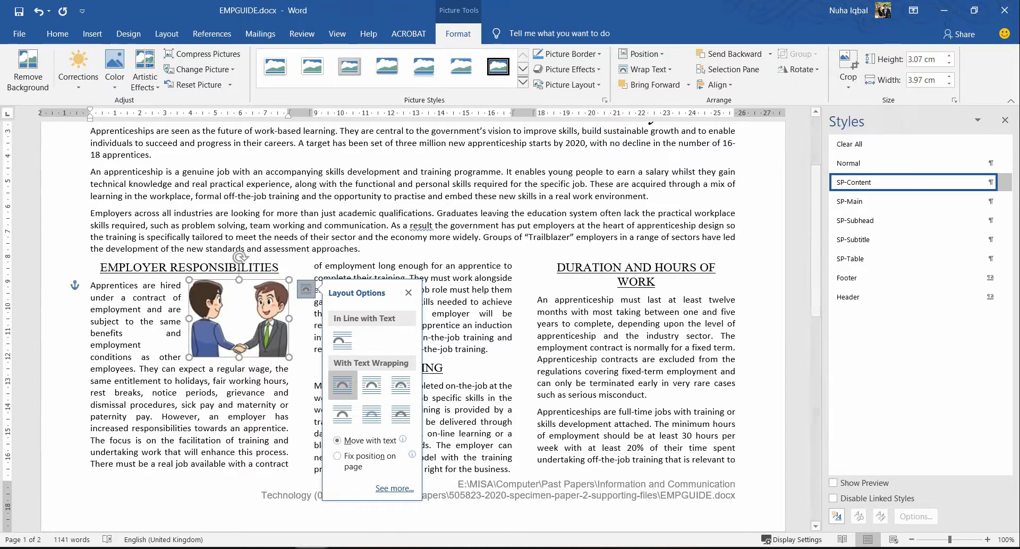
key("alt+Tab")
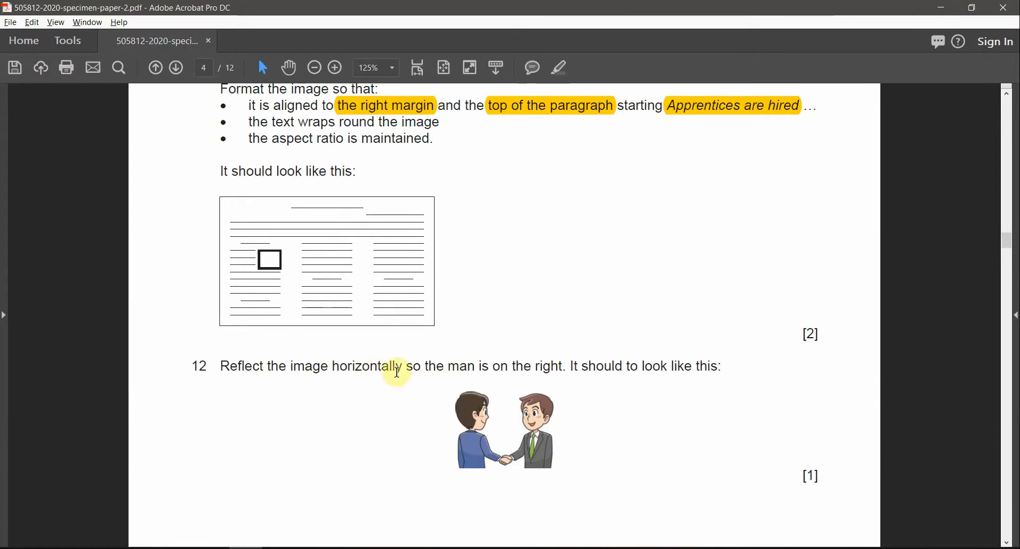
Step: Highlight 'horizontally so the man is on the right', then select question 13's list limits on page 5
left_click_drag(384, 366, 553, 337)
left_click(566, 67)
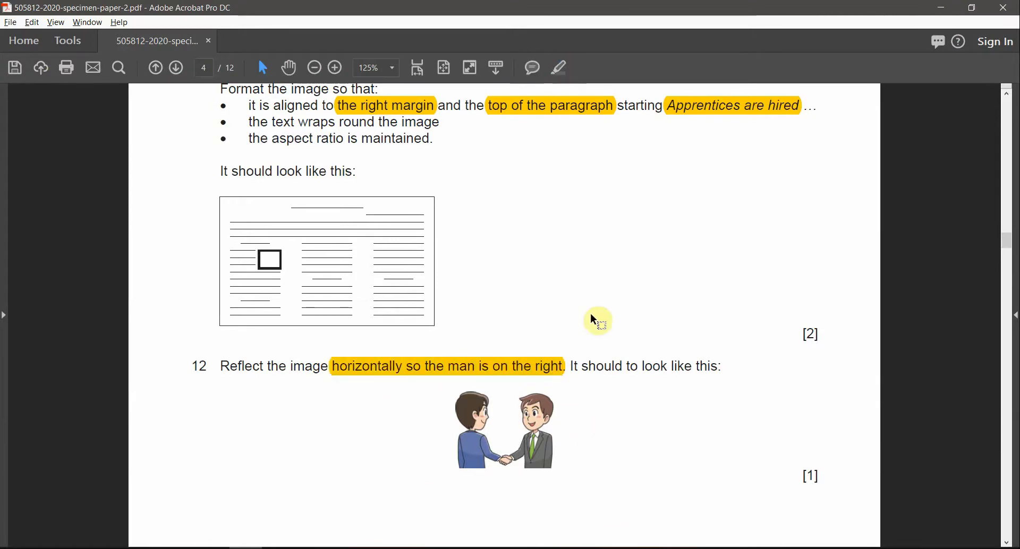
scroll(590, 313, "down", 3)
scroll(584, 348, "down", 3)
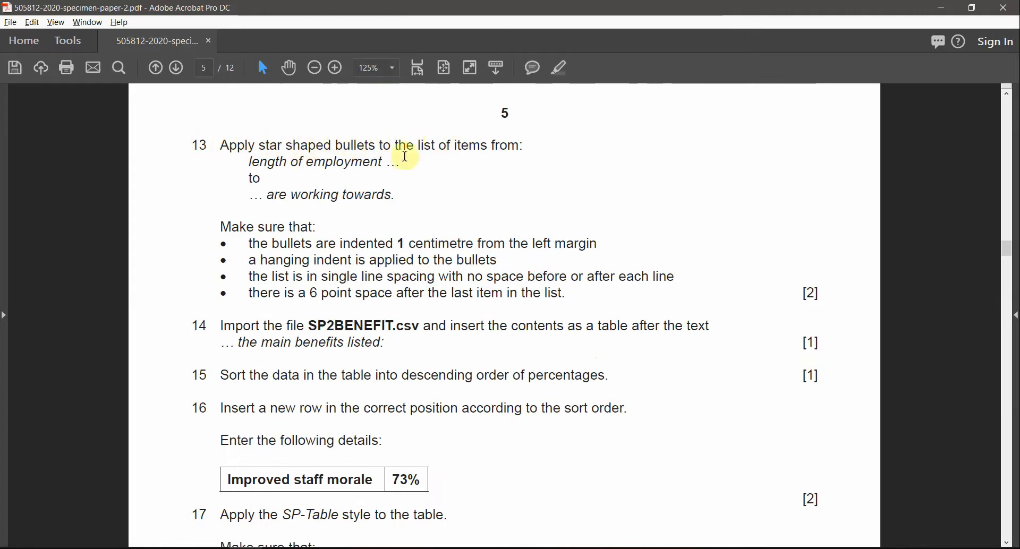
left_click_drag(248, 161, 345, 160)
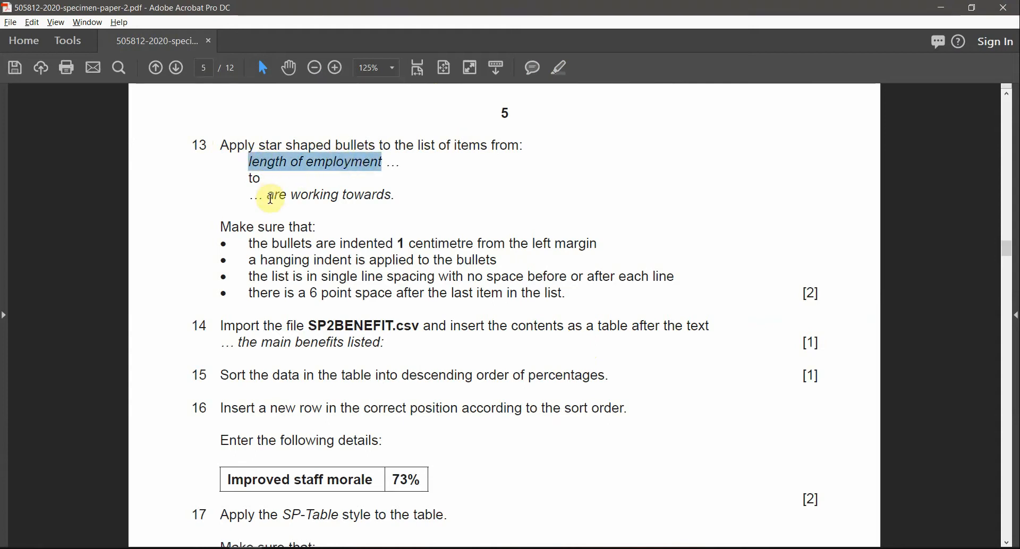
left_click_drag(270, 199, 390, 196)
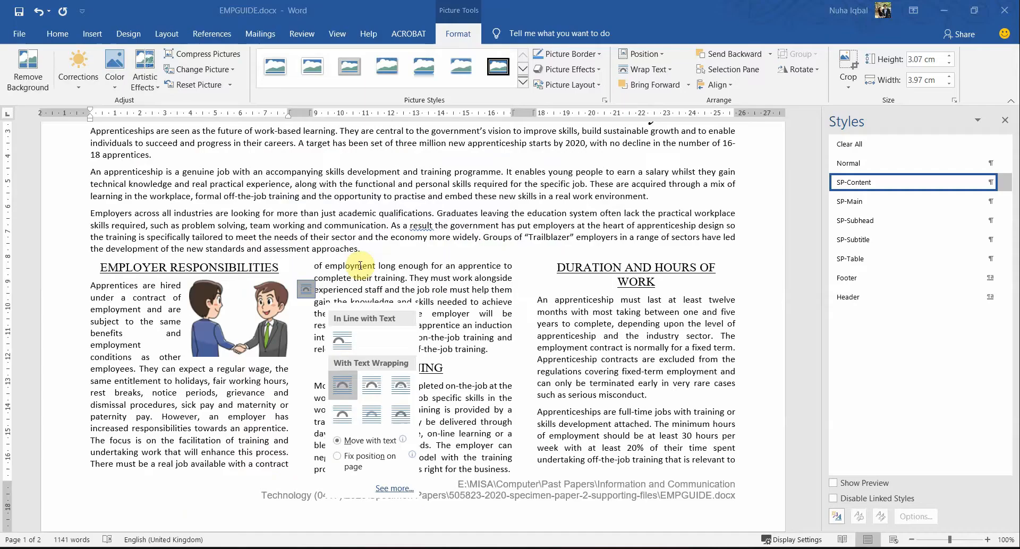
Step: Locate the list in Word and confirm question 13's 'length of employment' wording in the PDF
left_click(270, 380)
scroll(382, 436, "down", 3)
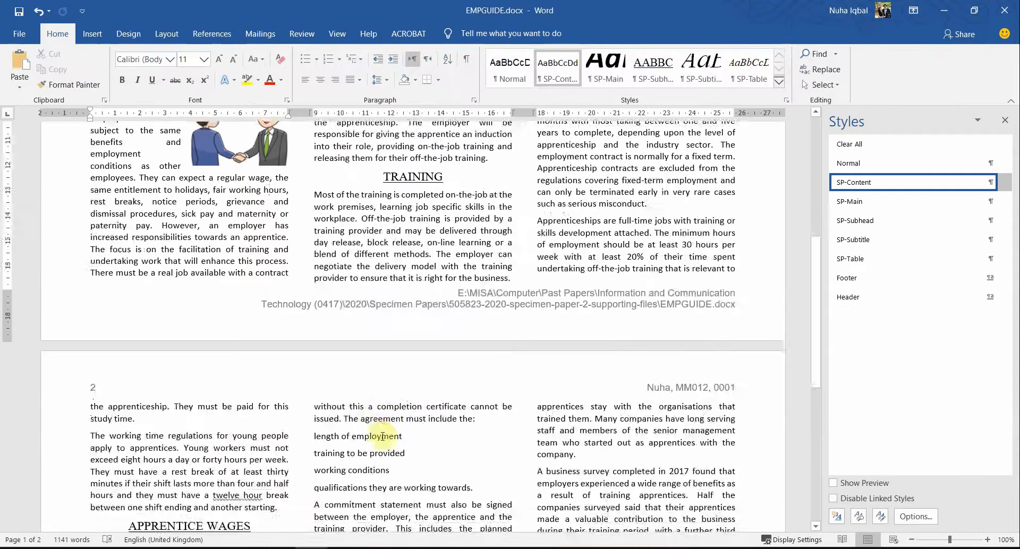
scroll(382, 436, "down", 5)
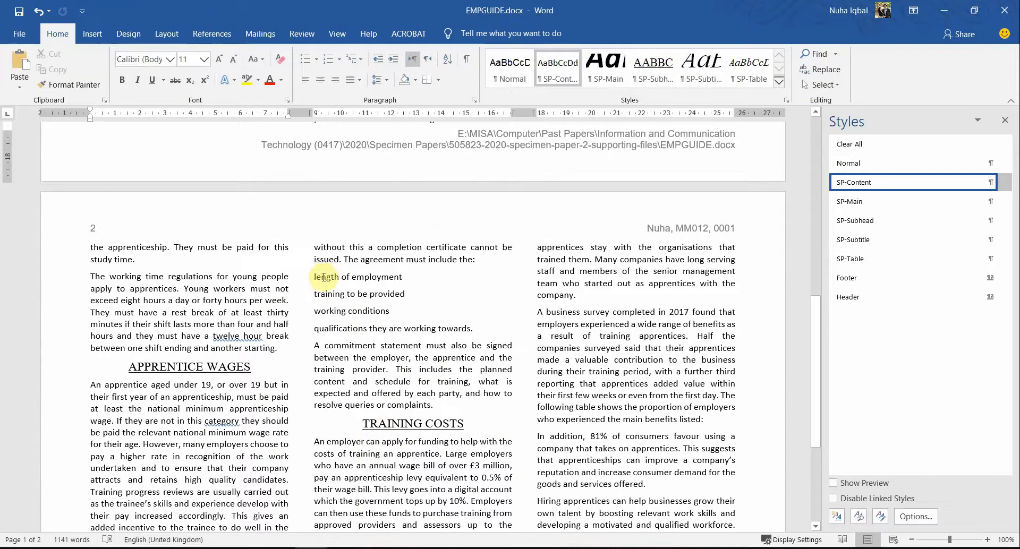
left_click_drag(321, 281, 403, 328)
key("alt+Tab")
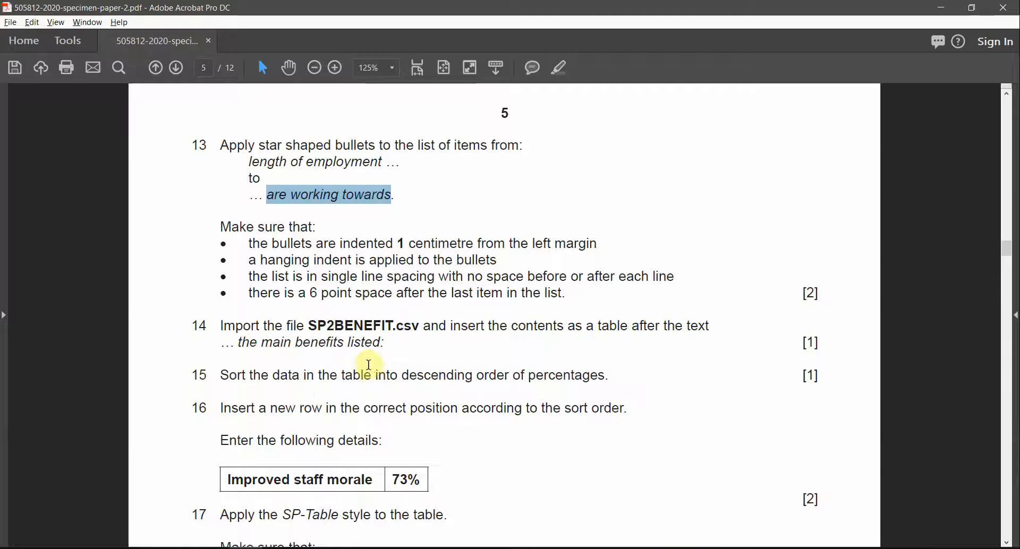
left_click_drag(250, 162, 277, 167)
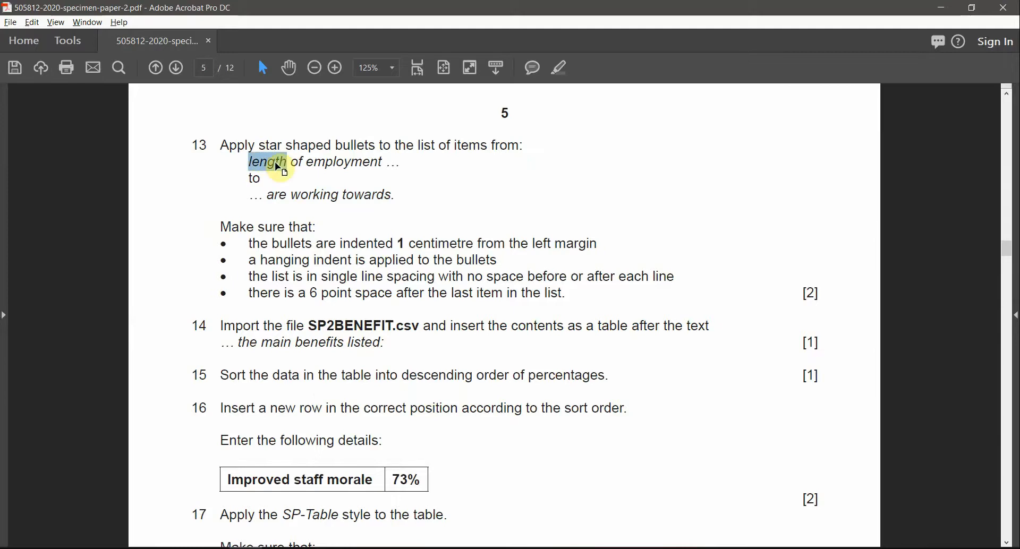
double_click(355, 163)
key("alt+Tab")
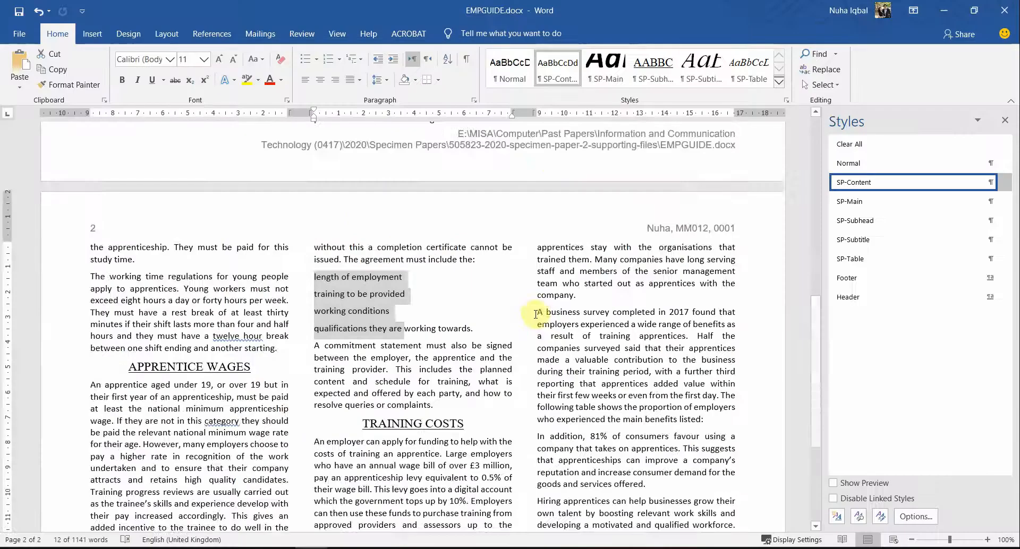
Step: Search for 'length of empl' and select the four list items starting 'length of employment'
scroll(550, 281, "up", 8)
left_click(550, 281)
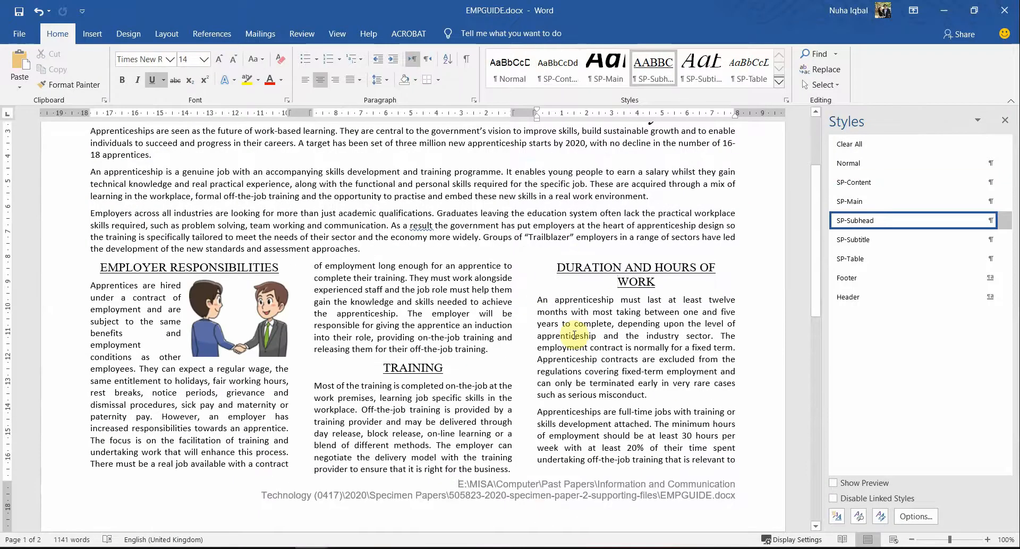
key("ctrl+f")
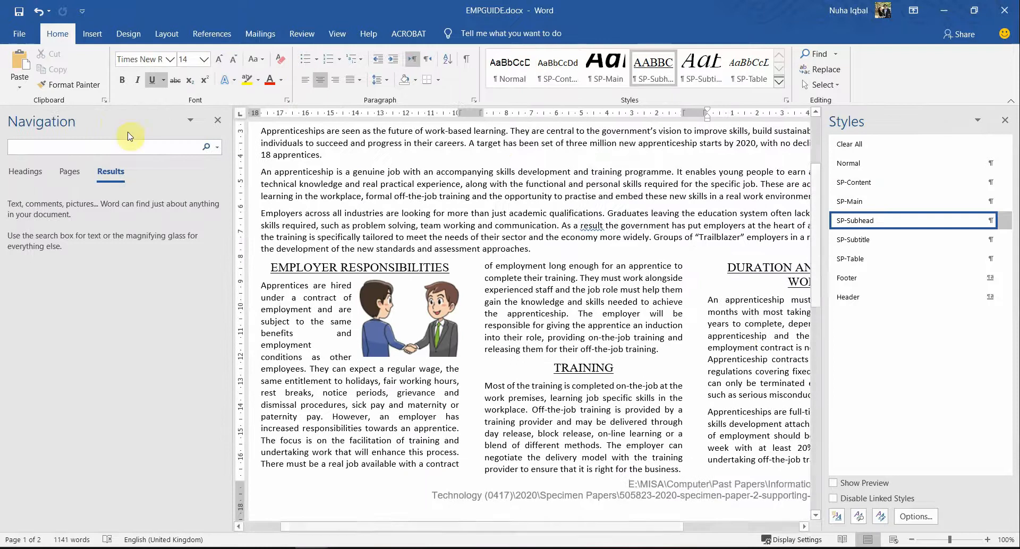
type("l")
key("BackSpace")
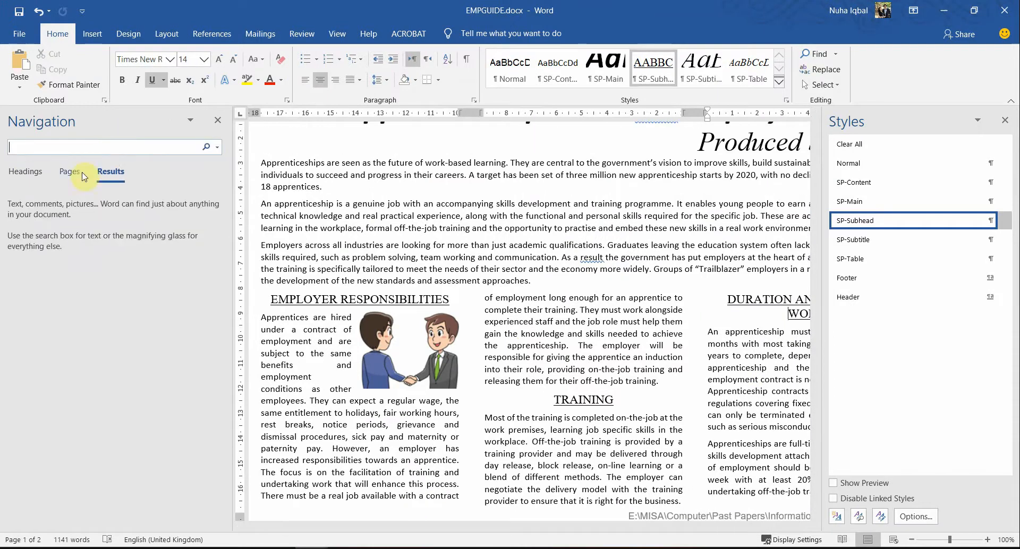
type("length o")
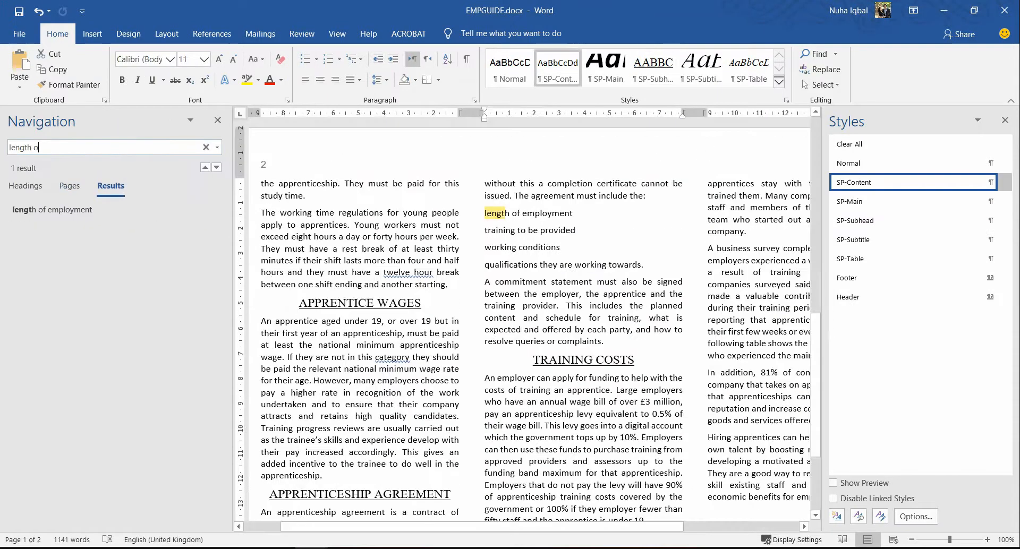
type("f empl")
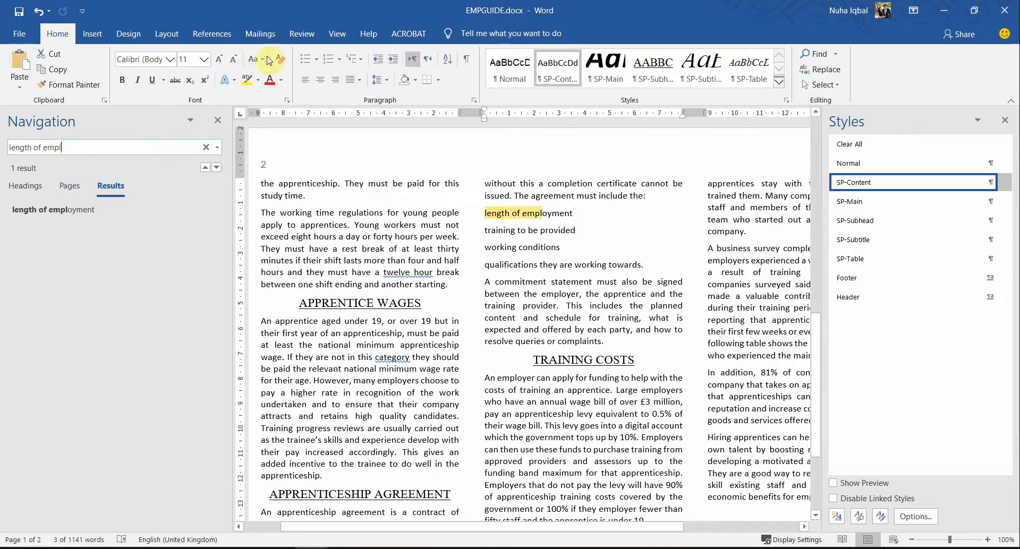
left_click(219, 123)
left_click(413, 227)
scroll(446, 289, "down", 7)
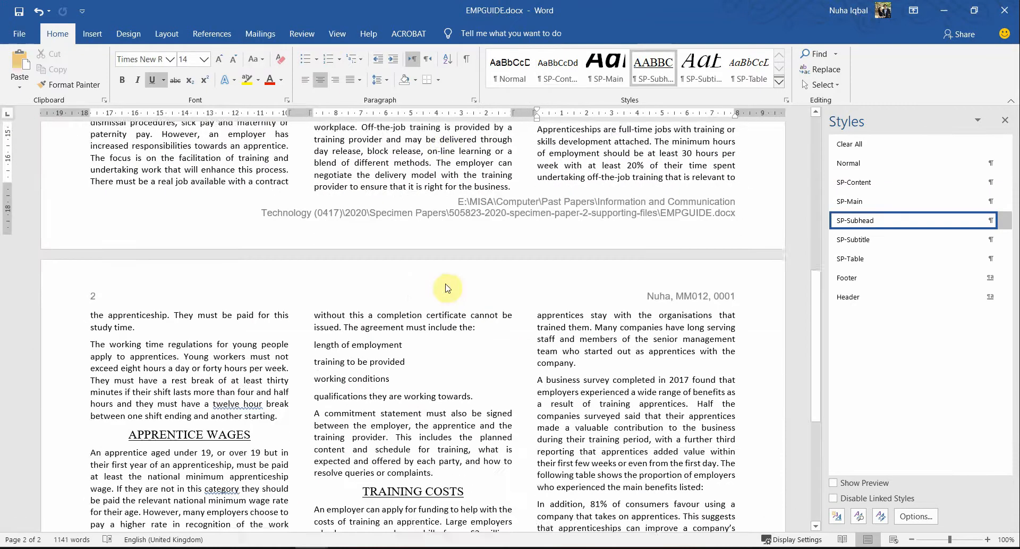
scroll(386, 312, "up", 1)
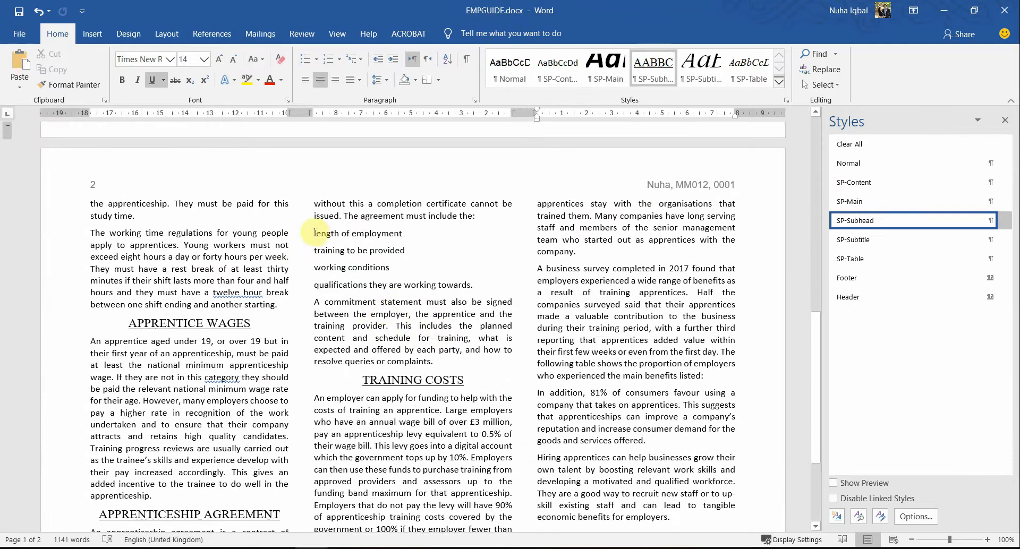
left_click_drag(314, 232, 485, 283)
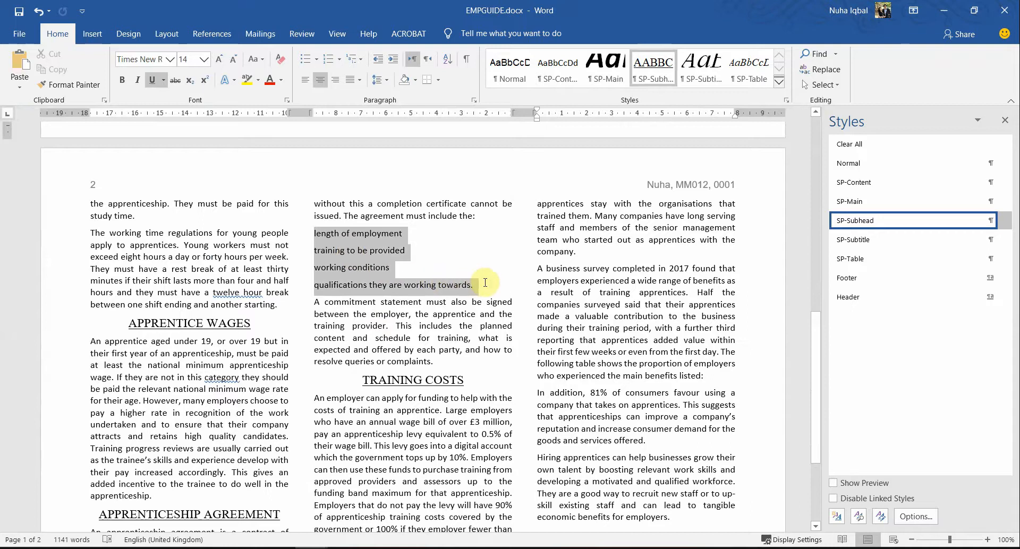
key("alt+Tab")
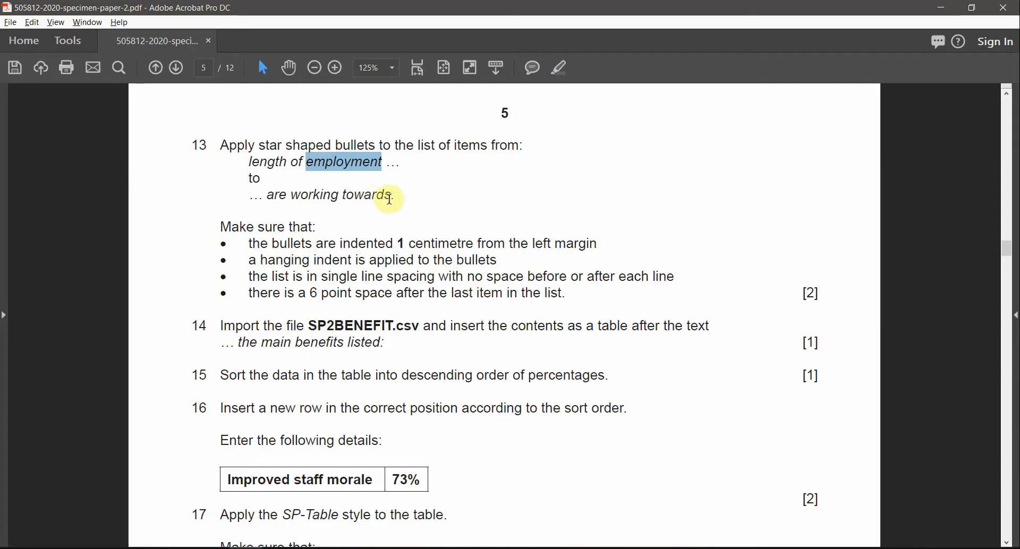
Step: Mark task 13's requirements: 1 cm indent, hanging indent, single line spacing and 6 pt space
left_click_drag(390, 198, 365, 218)
key("alt+Tab")
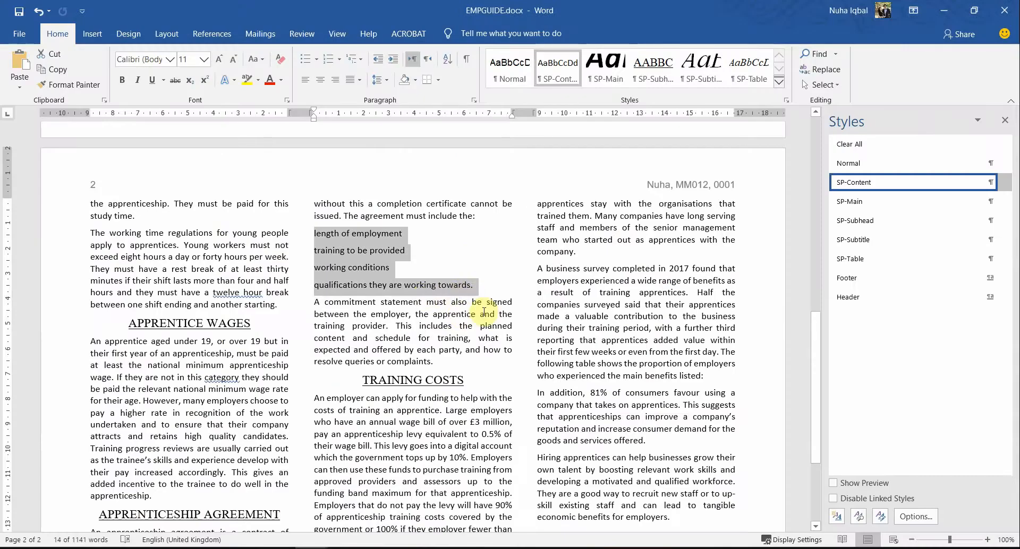
key("alt+Tab")
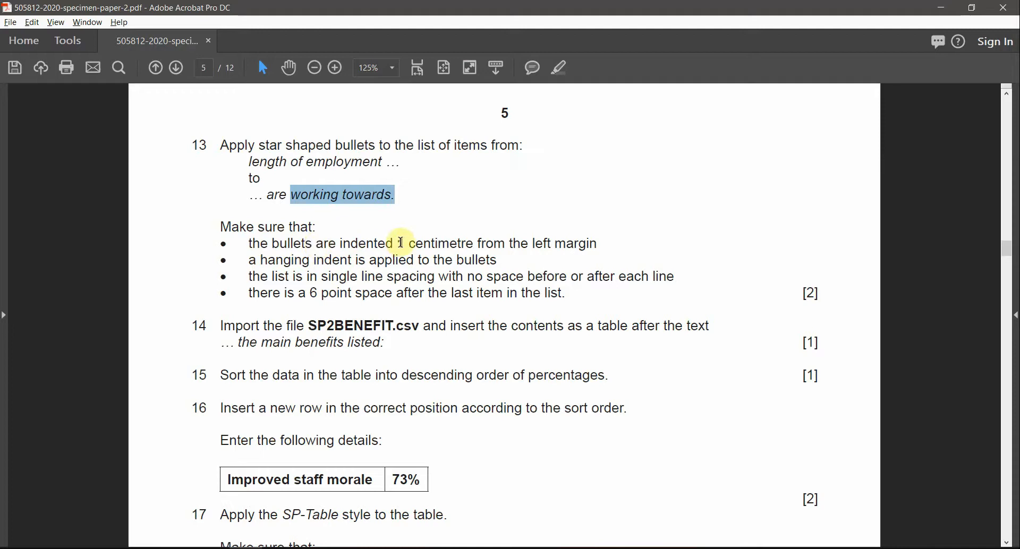
left_click_drag(400, 244, 546, 243)
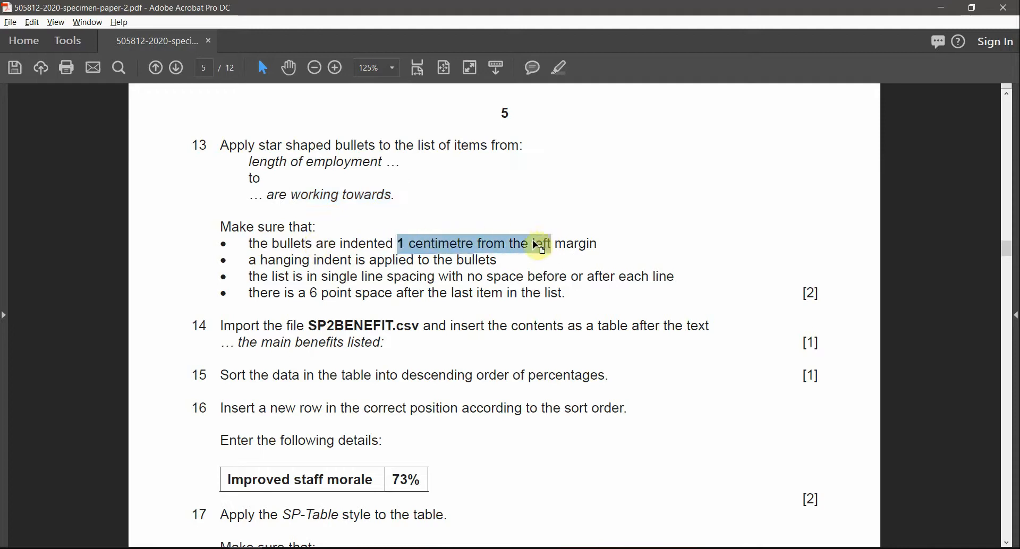
left_click_drag(264, 261, 485, 263)
left_click(264, 276)
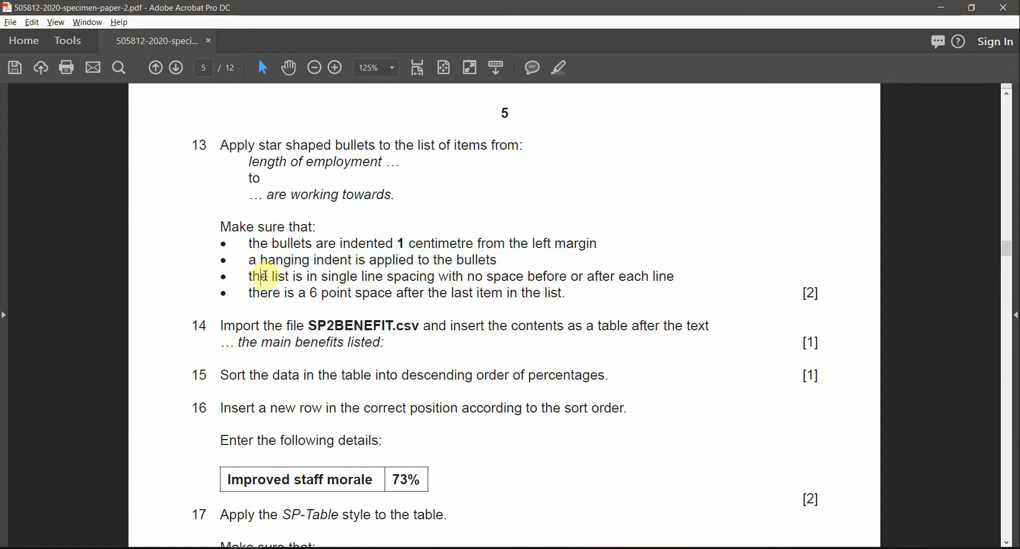
left_click_drag(264, 276, 648, 278)
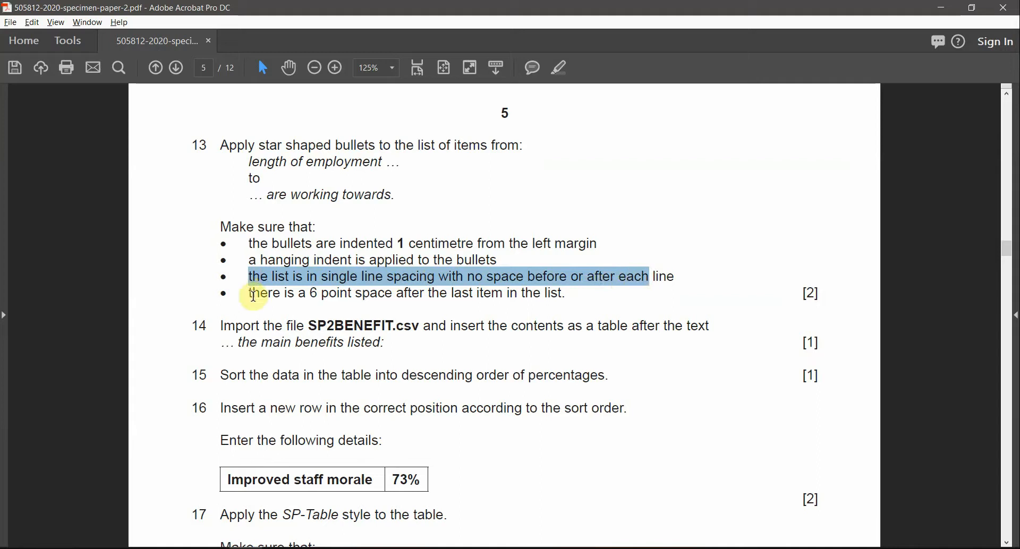
left_click_drag(249, 292, 559, 298)
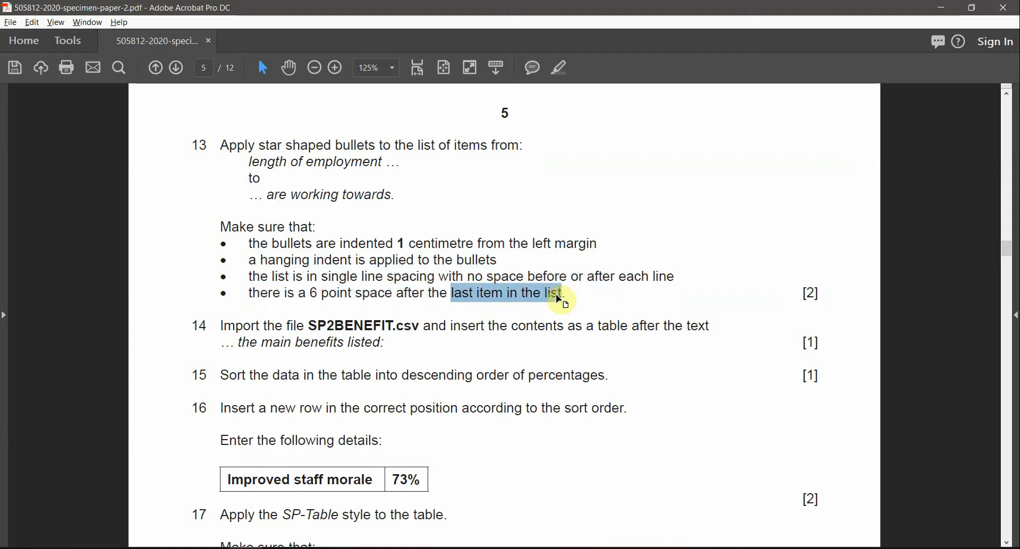
key("alt+Tab")
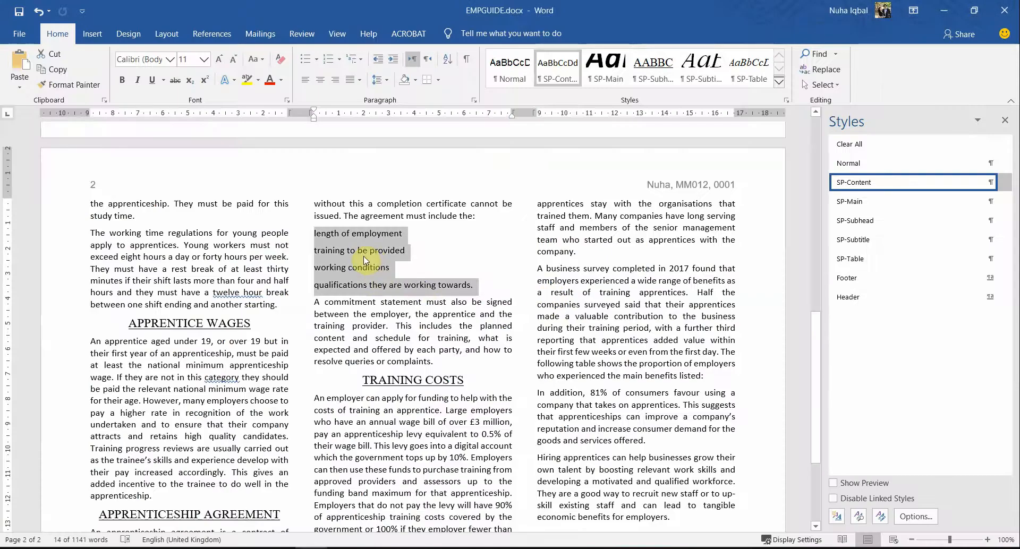
Step: Define a new symbol bullet, browsing the Stella Alpina ALT and Victorian Initials One fonts
left_click(318, 60)
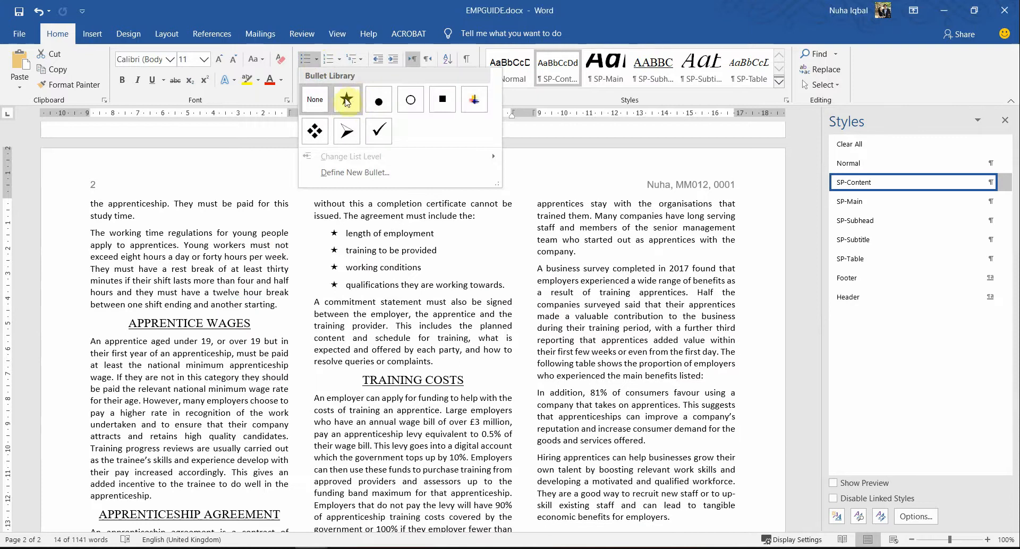
left_click(354, 172)
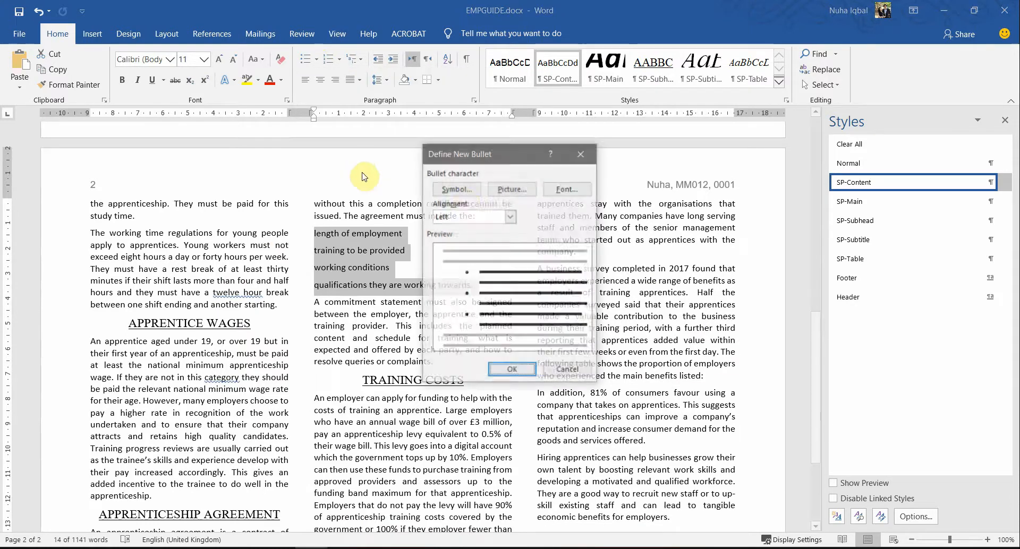
left_click(466, 189)
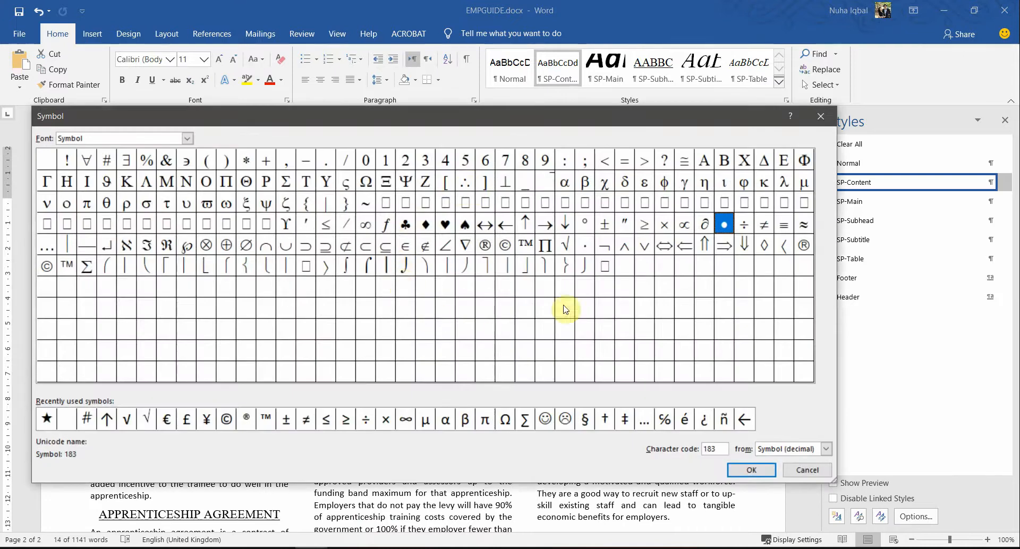
left_click(187, 139)
left_click(180, 164)
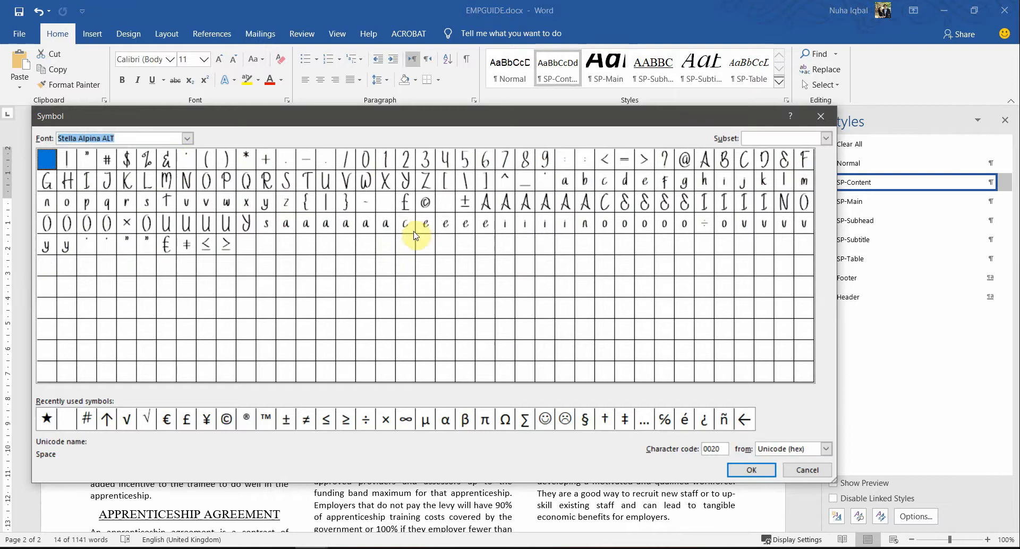
left_click(246, 159)
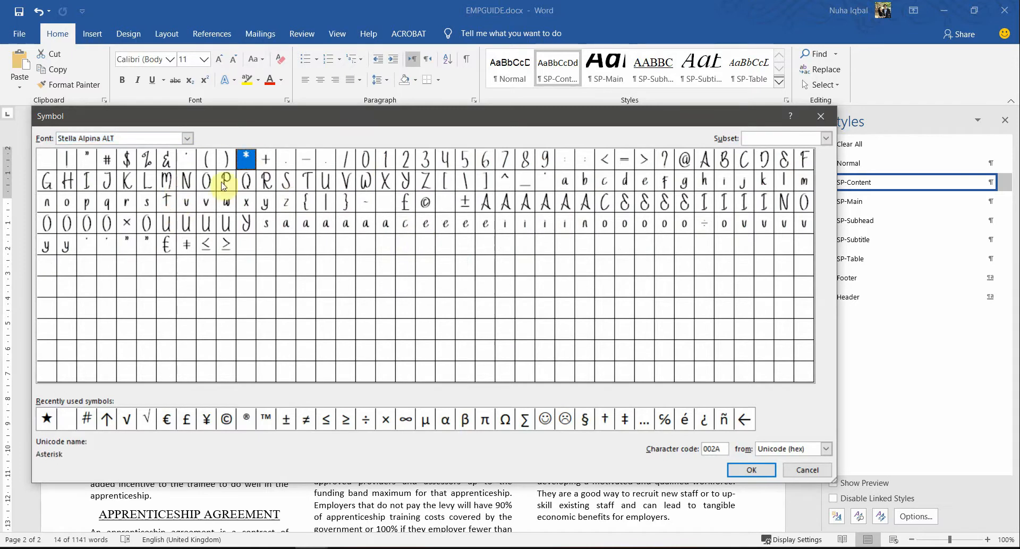
left_click(187, 139)
scroll(169, 178, "down", 5)
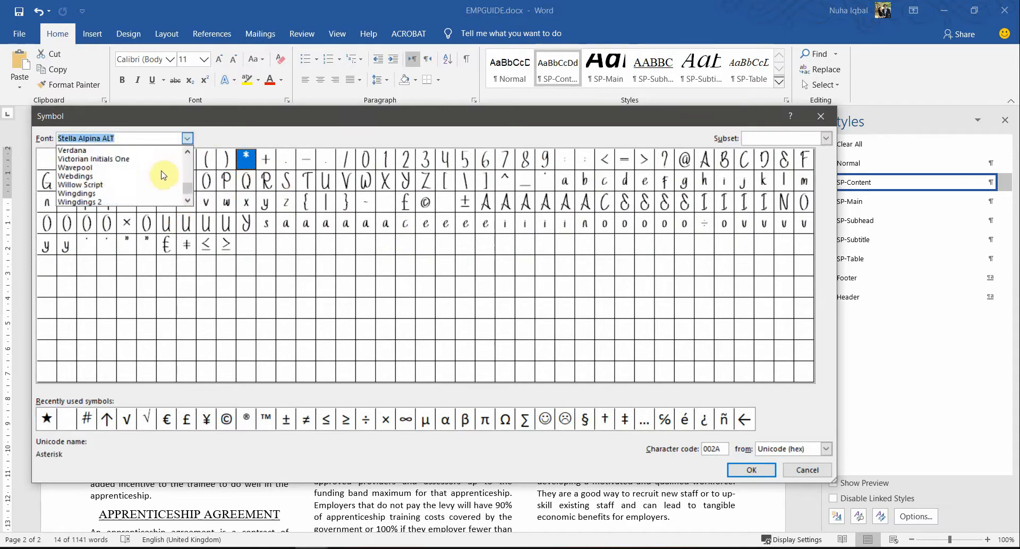
left_click(137, 161)
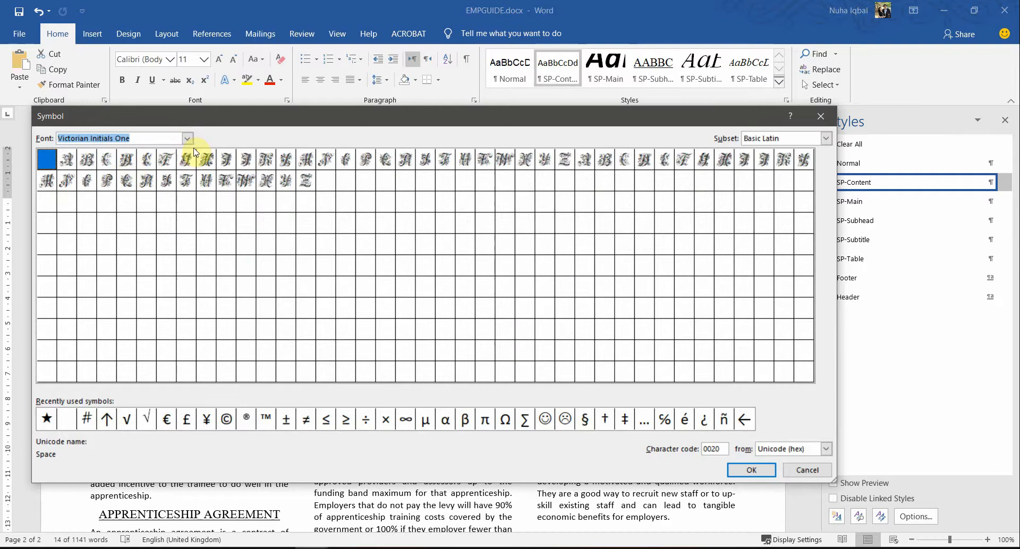
Step: Choose the Wingdings star (code 171) as the bullet and apply it to the four items
left_click(164, 140)
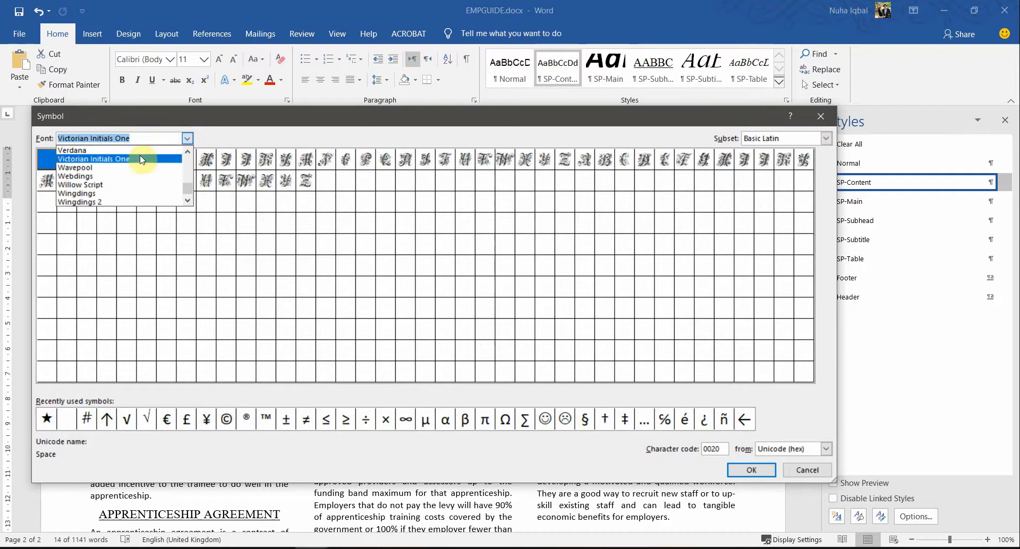
left_click(125, 176)
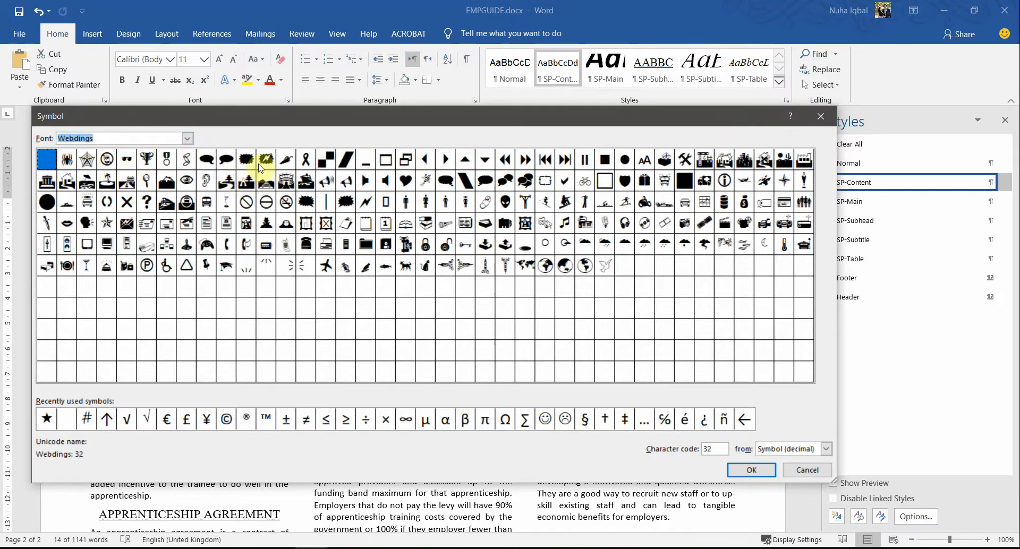
left_click(781, 181)
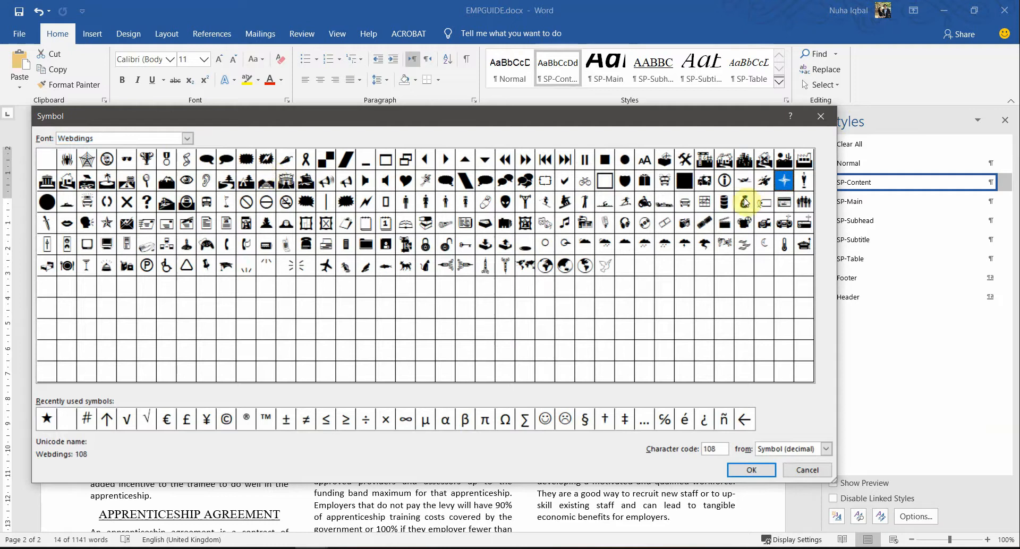
left_click(187, 138)
scroll(162, 175, "down", 1)
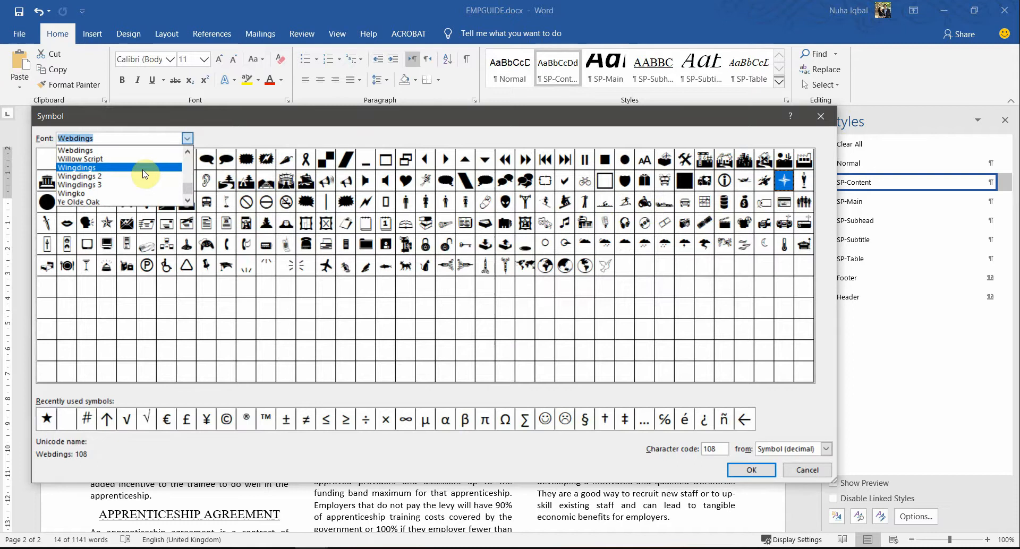
left_click(72, 168)
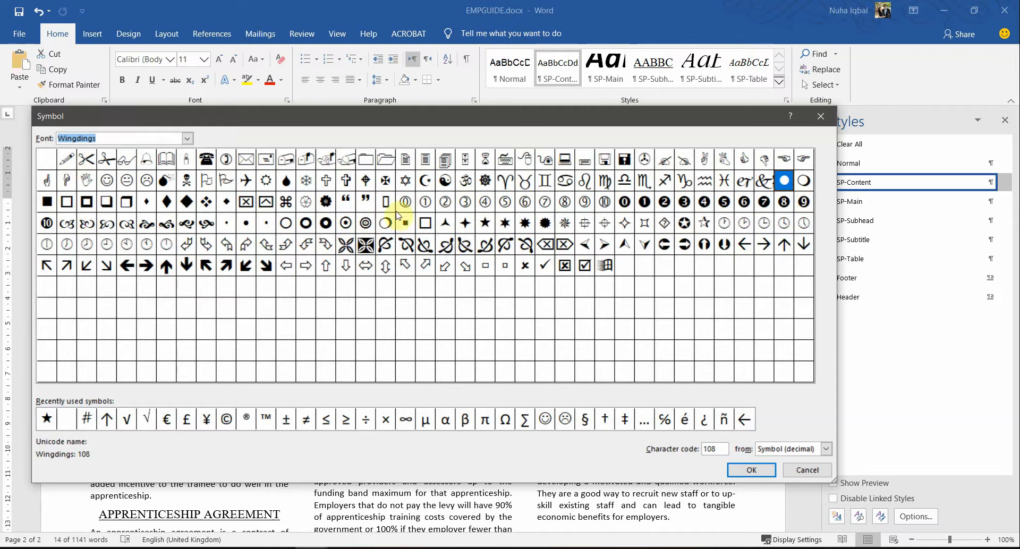
left_click(485, 223)
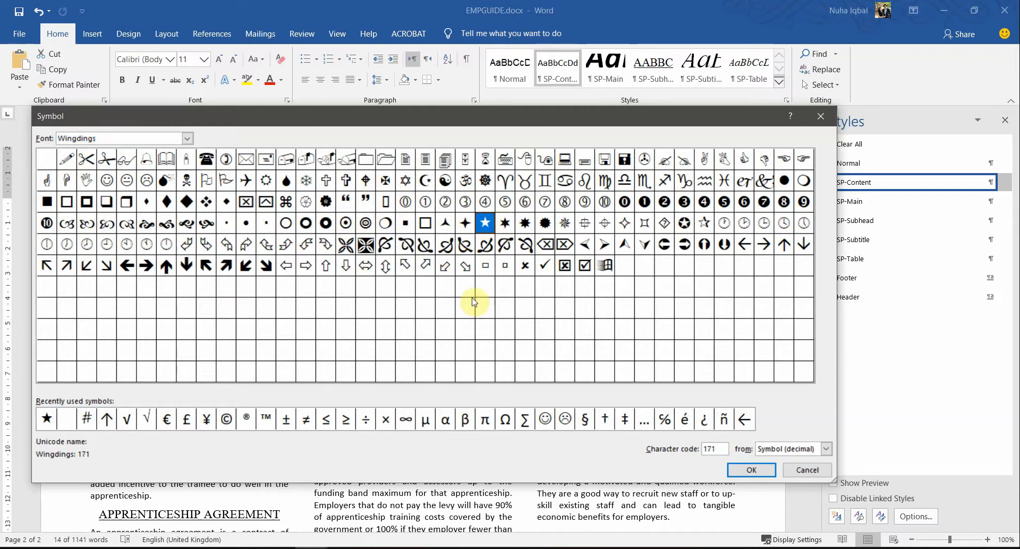
left_click(764, 472)
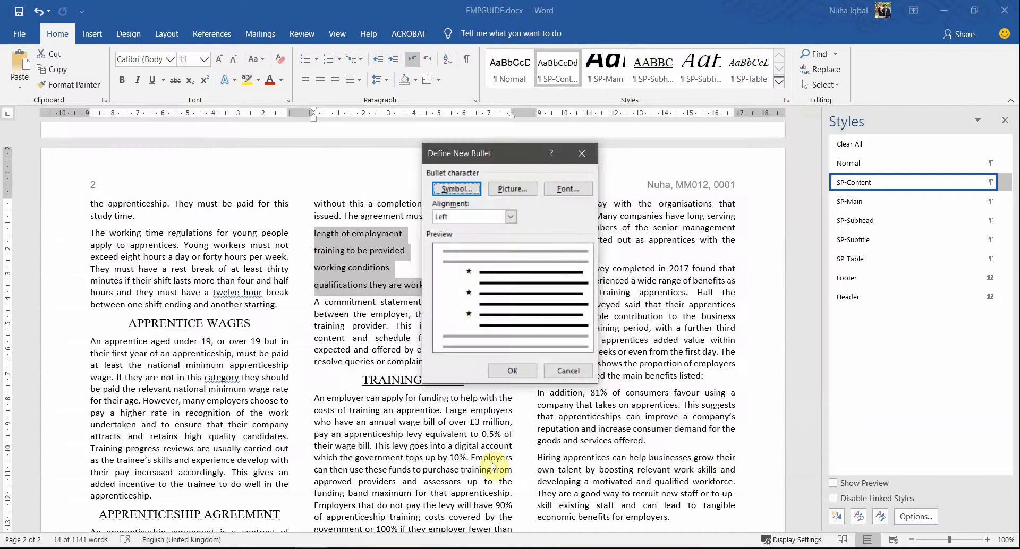
left_click(512, 371)
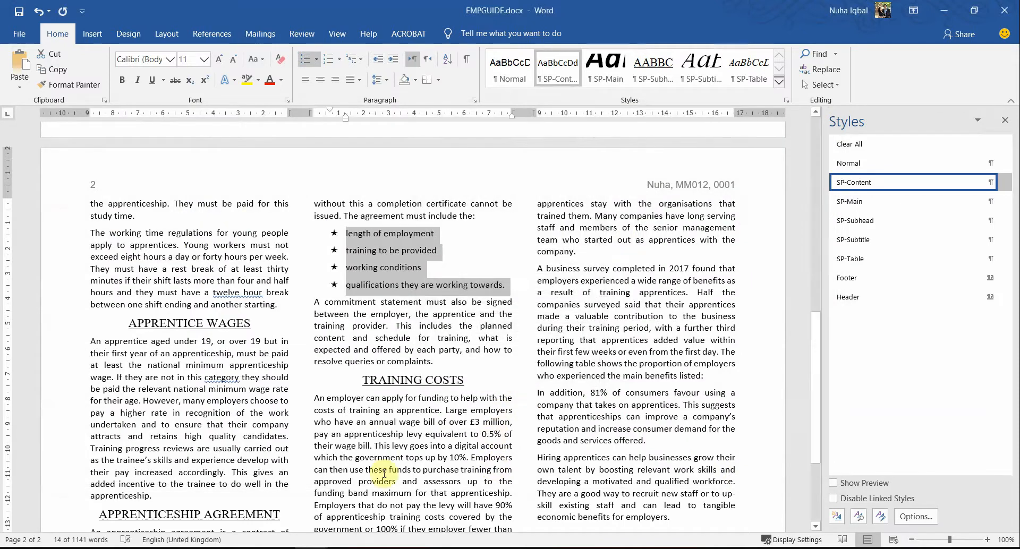
key("alt+Tab")
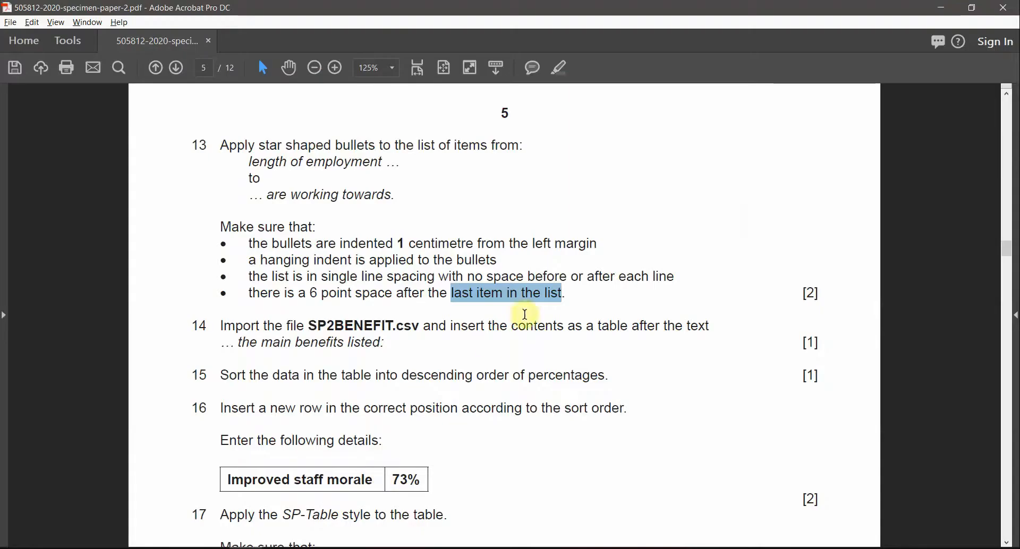
Step: Highlight task 13's 1 centimetre indent requirement in the exam PDF
left_click(277, 243)
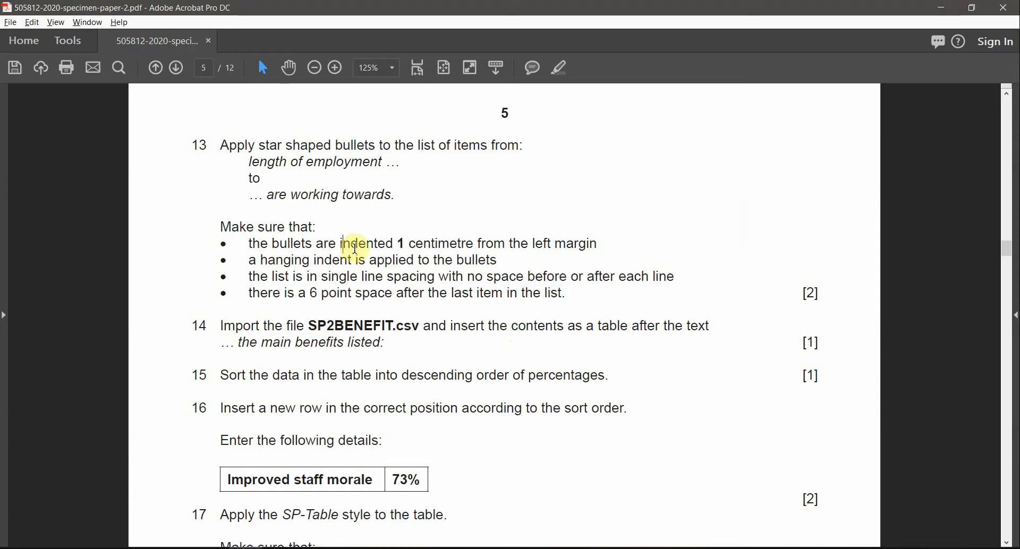
left_click_drag(355, 248, 415, 249)
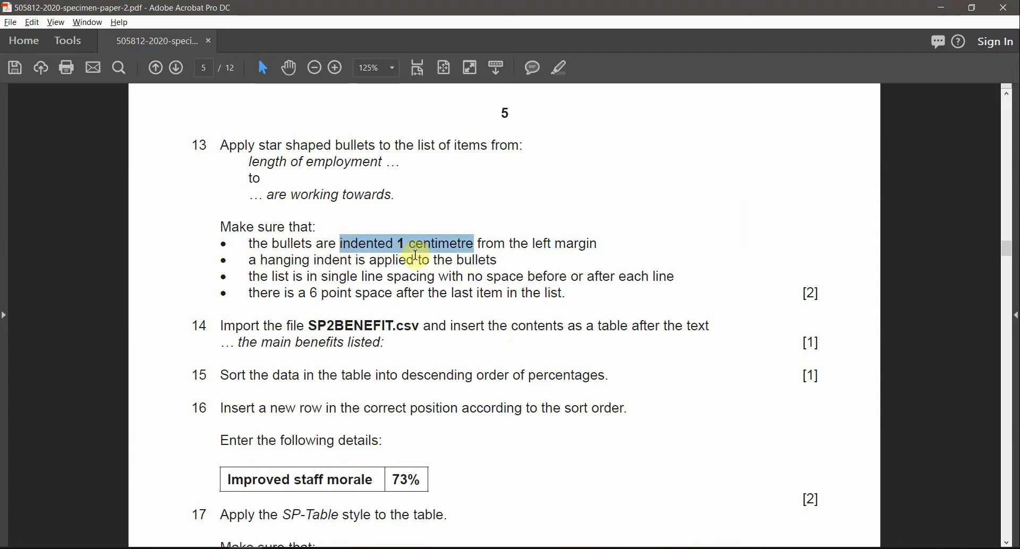
key("alt+Tab")
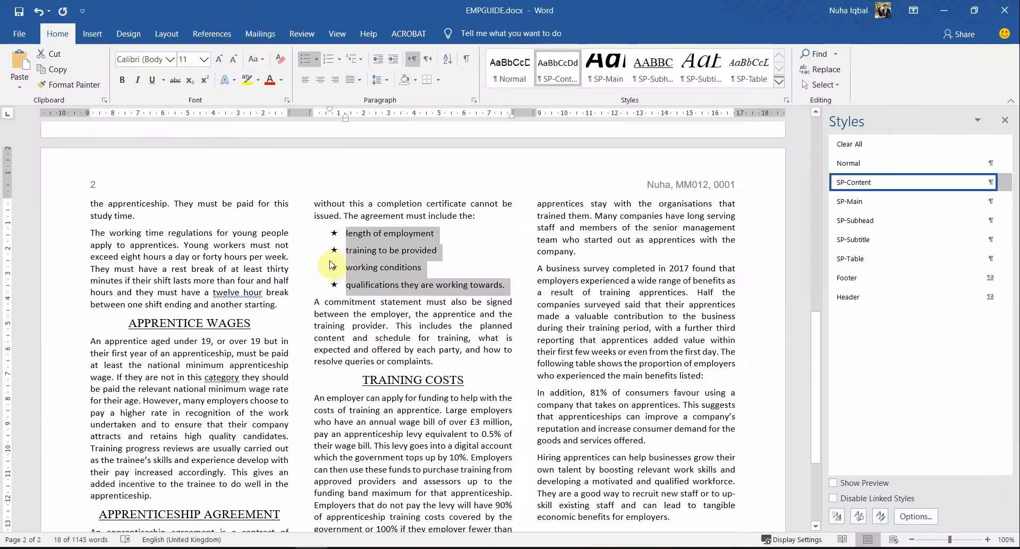
Step: Open the Paragraph dialog for the star-bulleted list and select the 1 centimetre requirement in the PDF
right_click(335, 255)
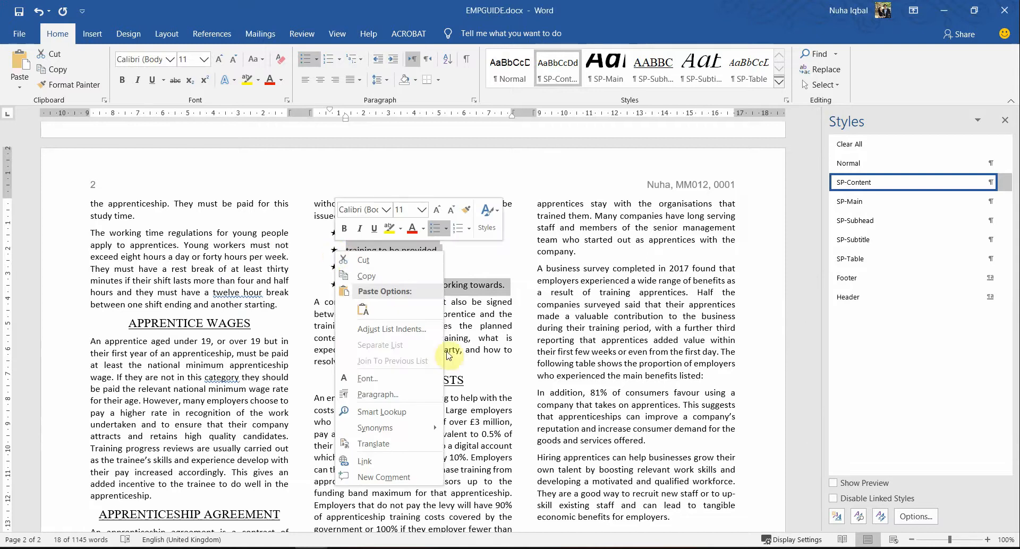
left_click(418, 396)
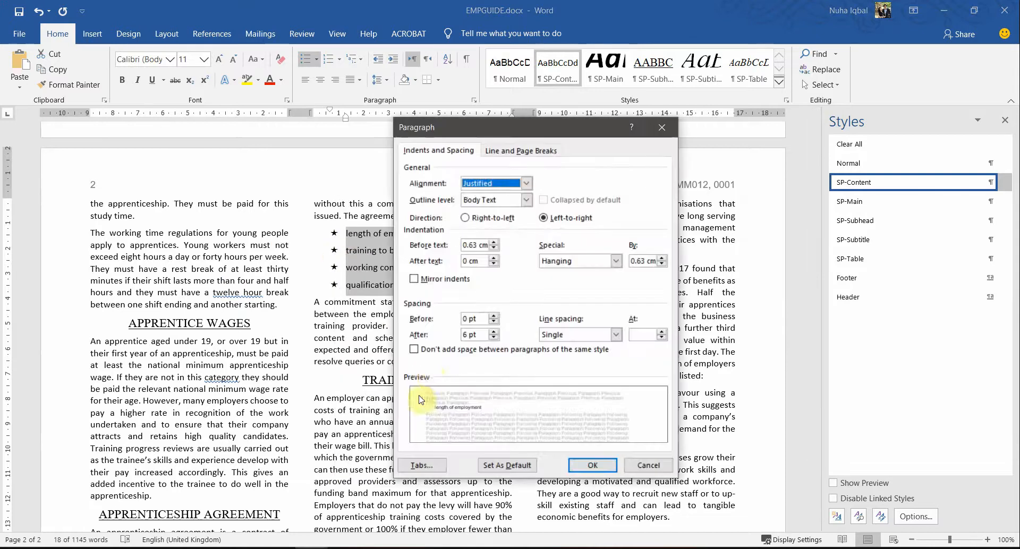
left_click_drag(519, 136, 667, 165)
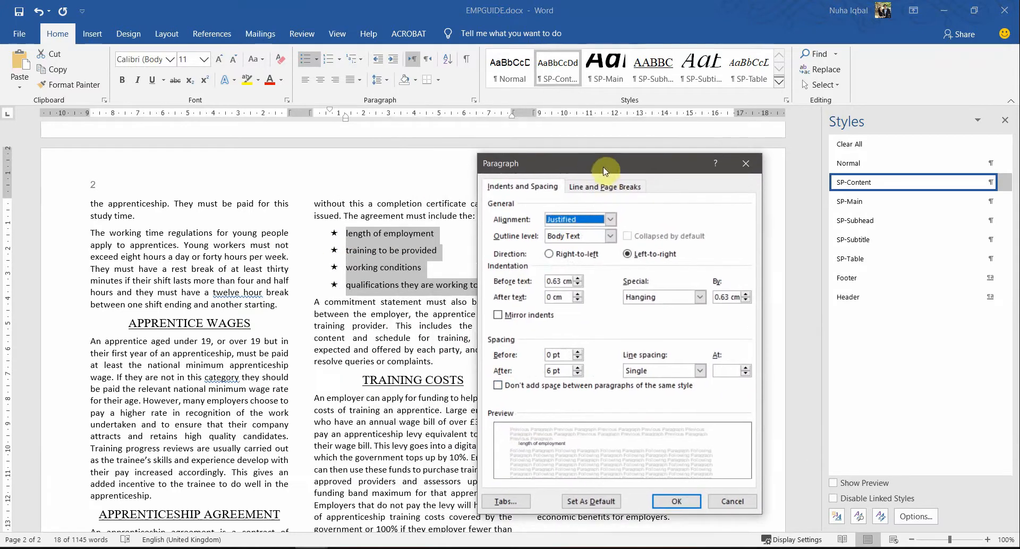
key("alt+Tab")
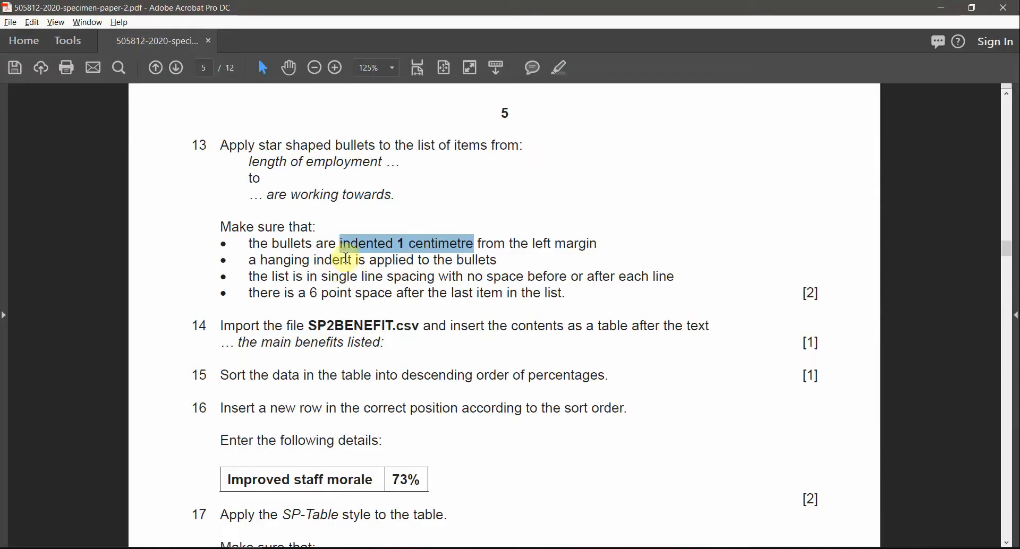
left_click_drag(366, 245, 372, 248)
double_click(379, 246)
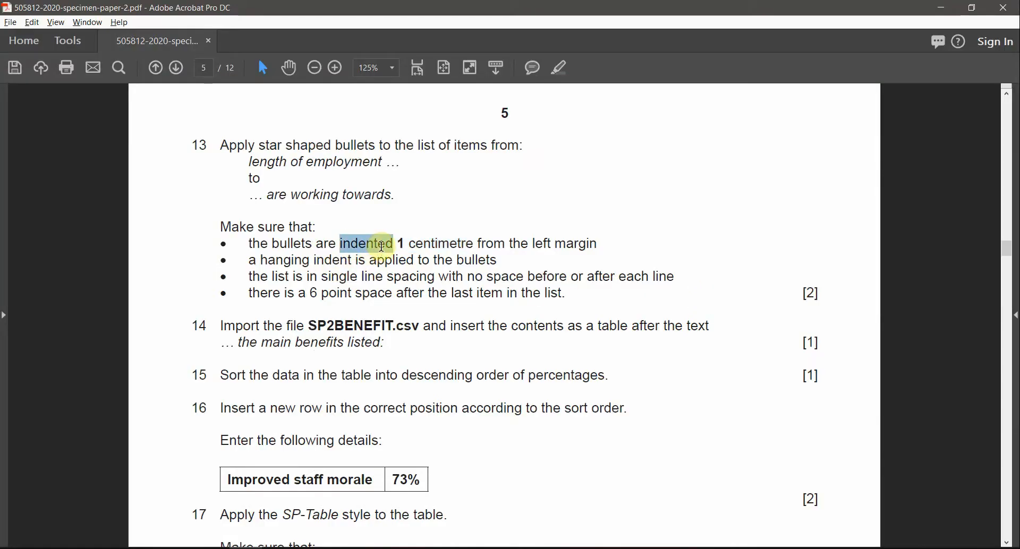
left_click(541, 241)
double_click(541, 242)
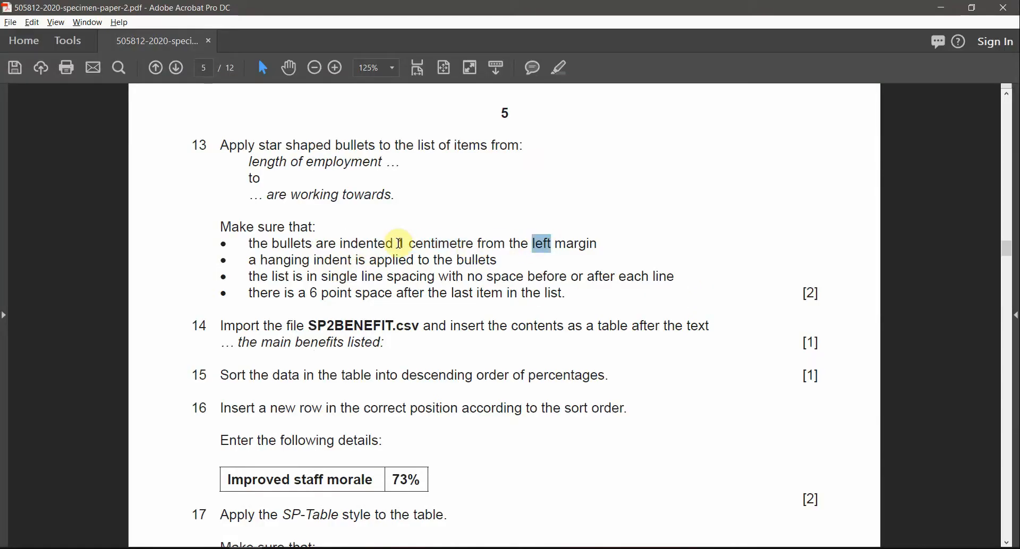
left_click_drag(398, 243, 470, 244)
key("alt+Tab")
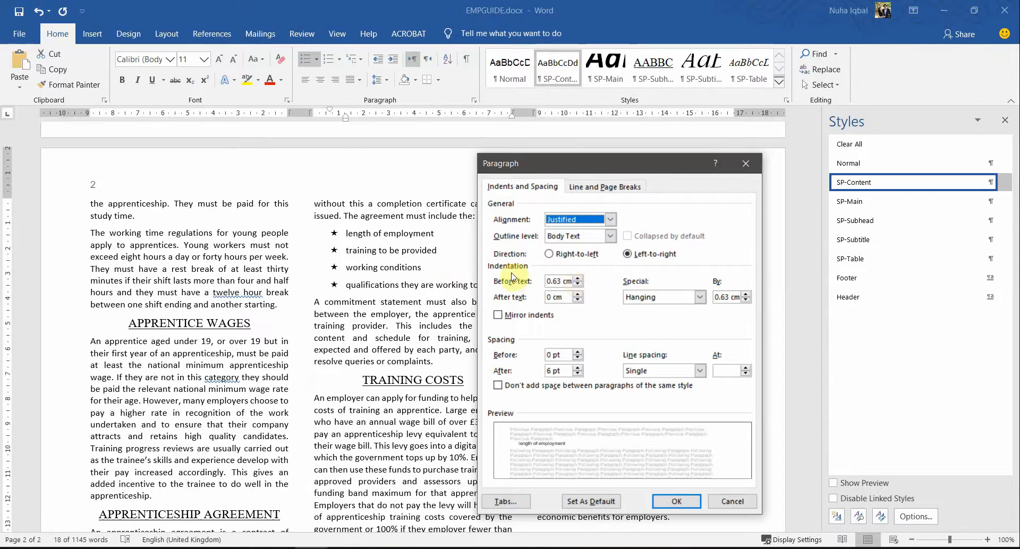
Step: Set the list's Before text indent to 1 cm with a Hanging special indent, highlighting the requirement
left_click(578, 280)
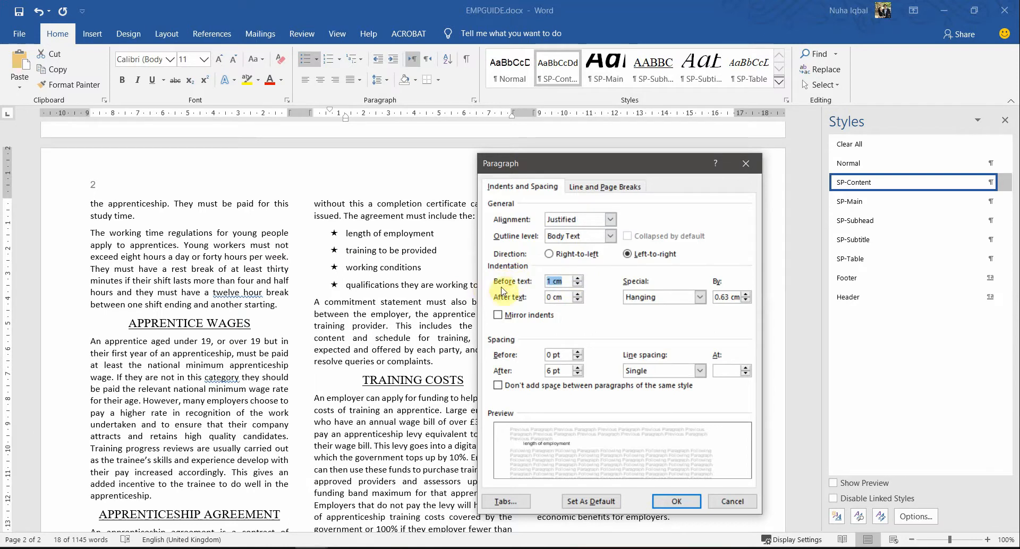
left_click(548, 280)
key("alt+Tab")
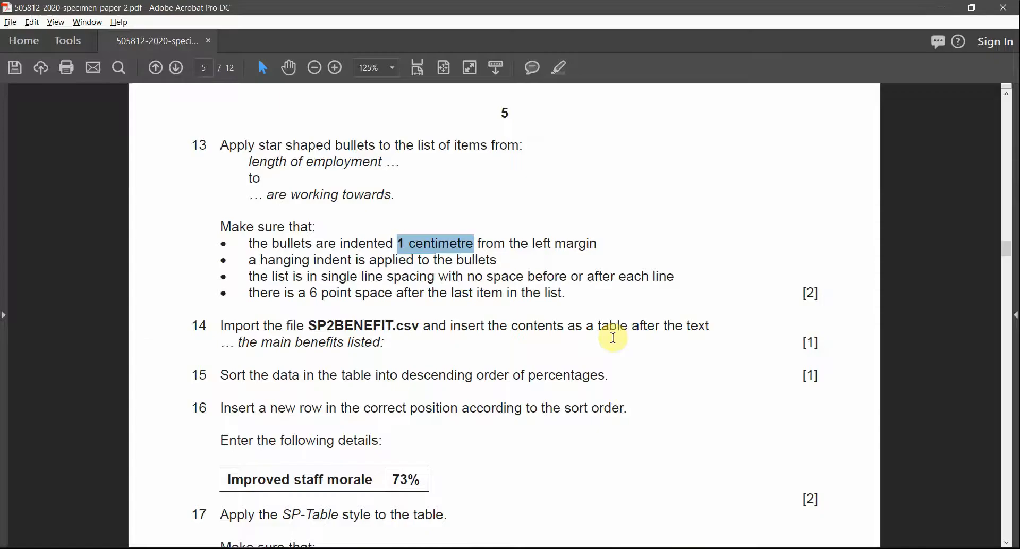
left_click(493, 277)
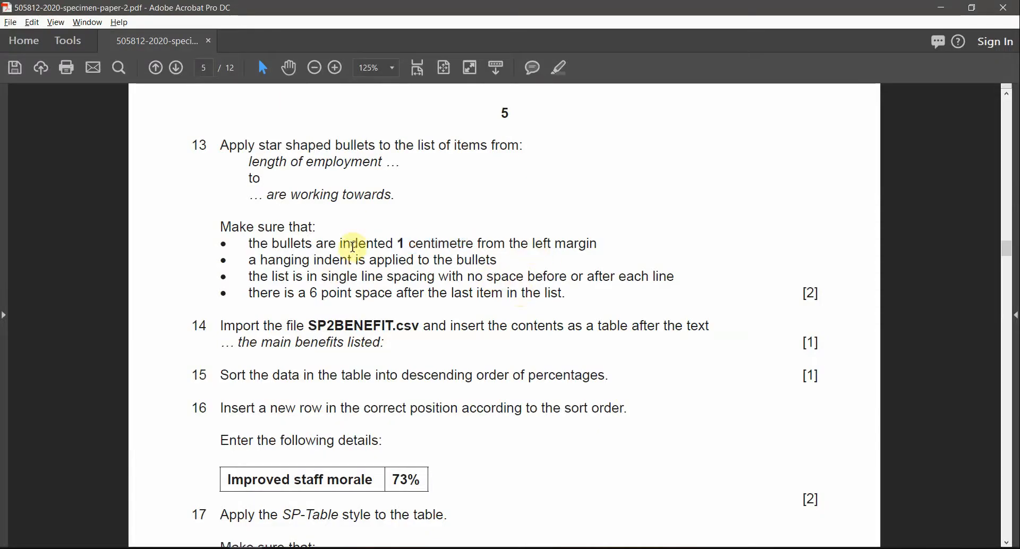
left_click_drag(337, 243, 599, 244)
left_click(562, 68)
left_click(327, 263)
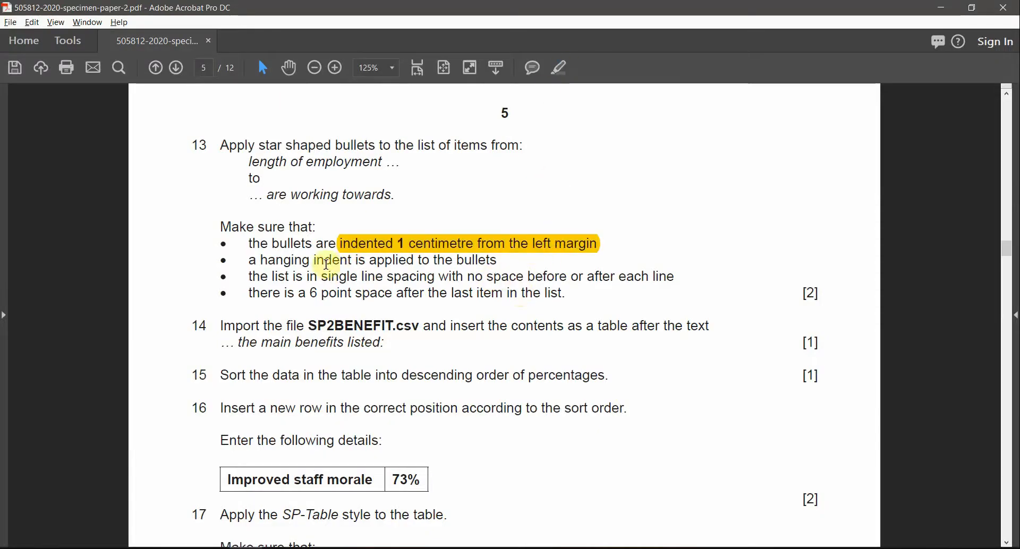
left_click_drag(314, 260, 504, 260)
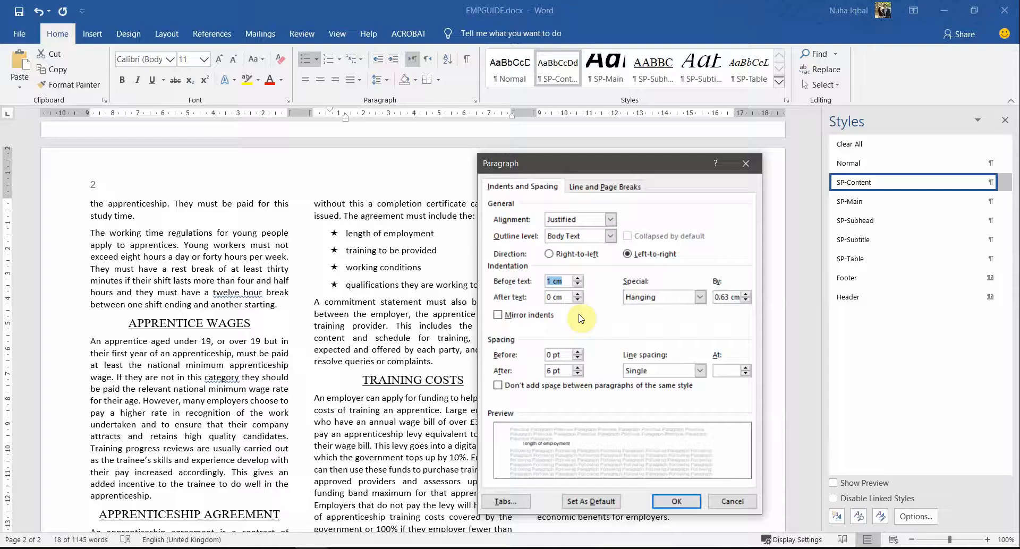
left_click(655, 302)
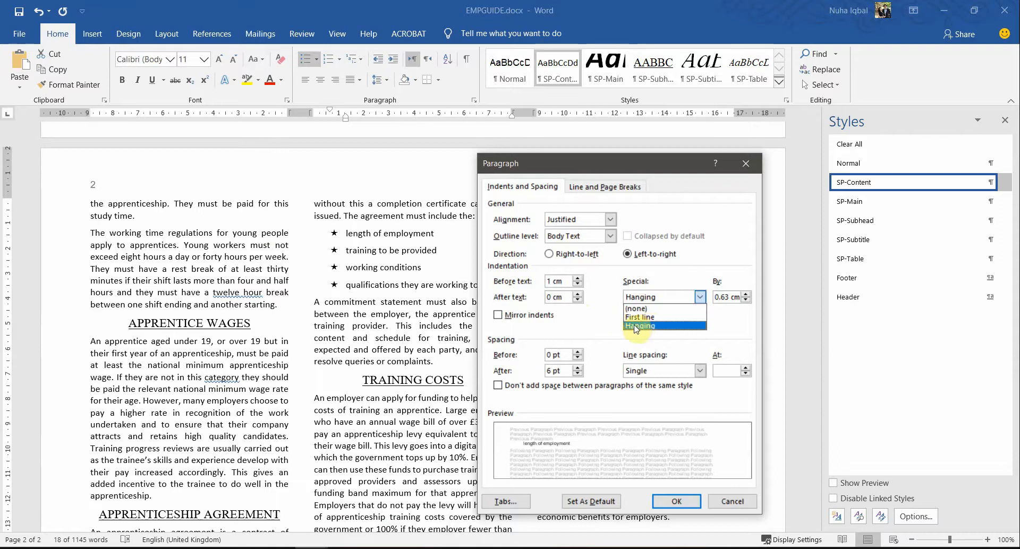
left_click(636, 329)
key("alt+Tab")
Step: Highlight the 'hanging indent' and single line spacing requirements in the exam PDF
left_click_drag(506, 269, 417, 260)
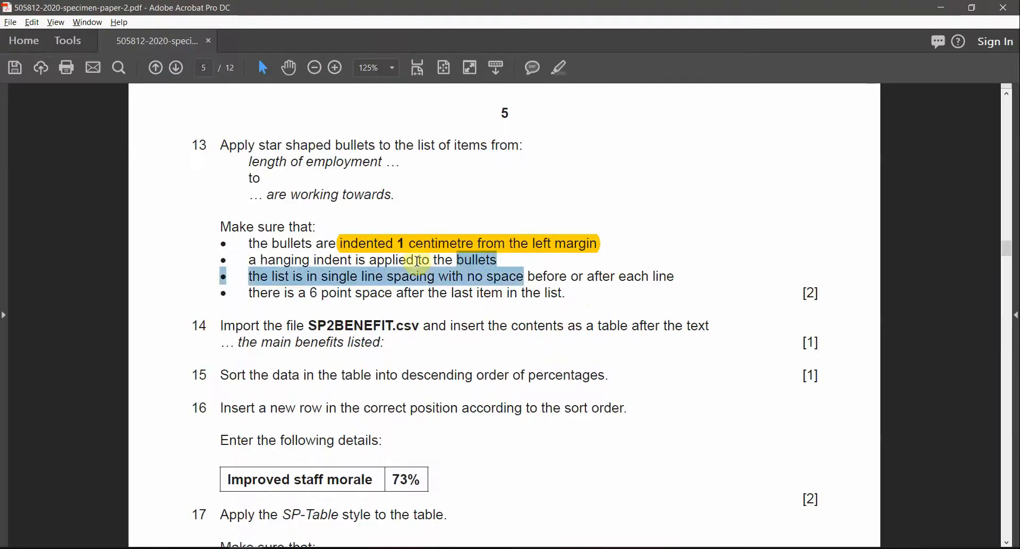
left_click(417, 261)
left_click_drag(258, 260, 352, 260)
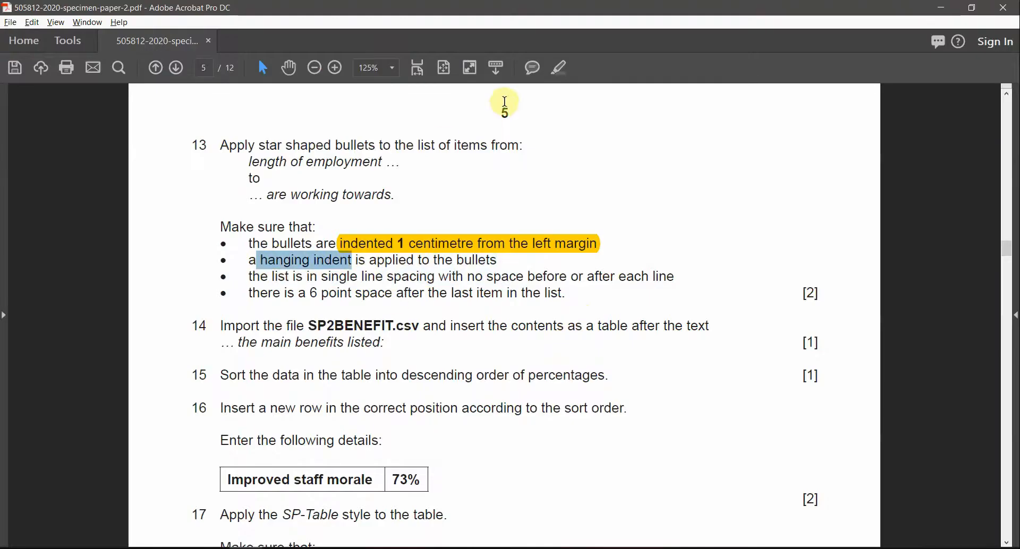
left_click(564, 74)
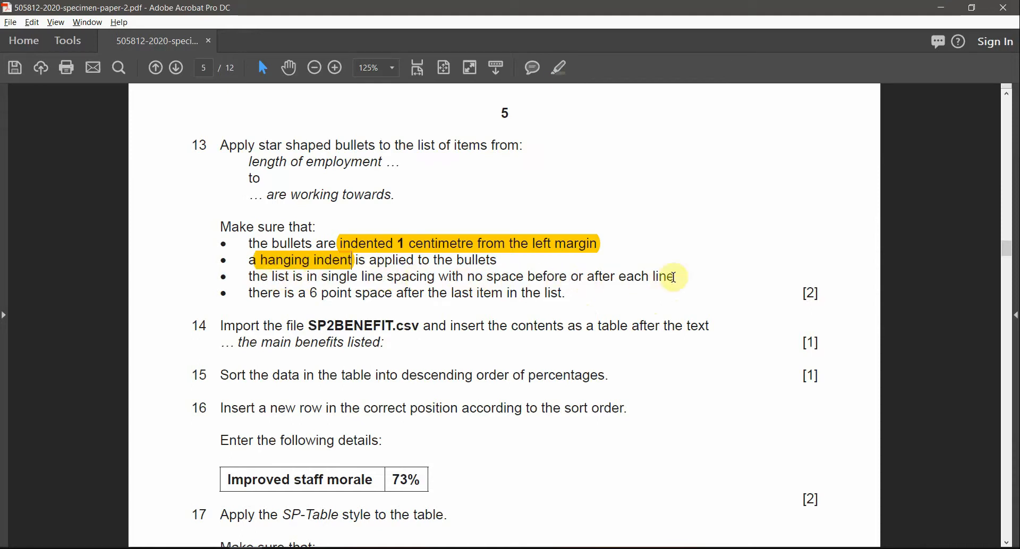
left_click_drag(675, 276, 271, 280)
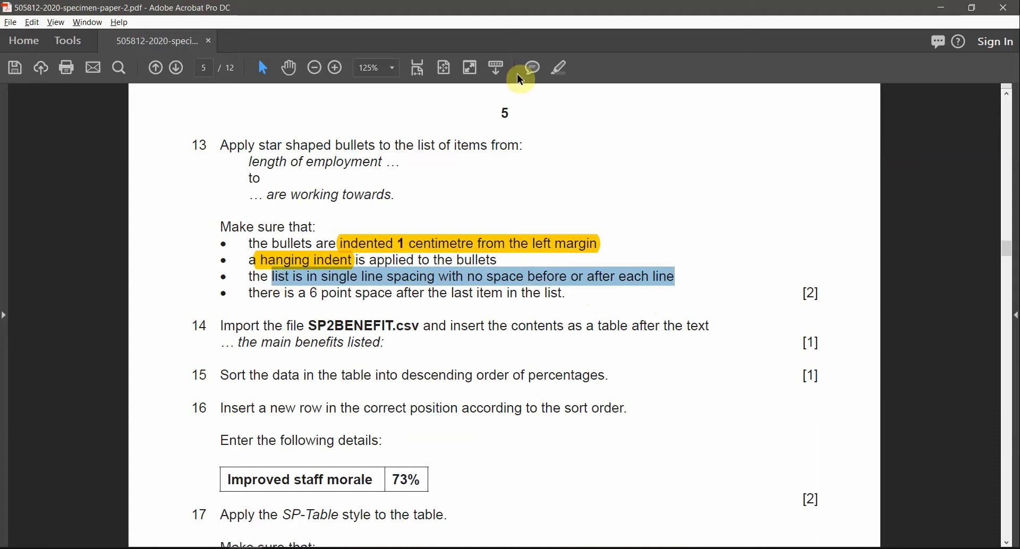
left_click(562, 66)
key("alt+Tab")
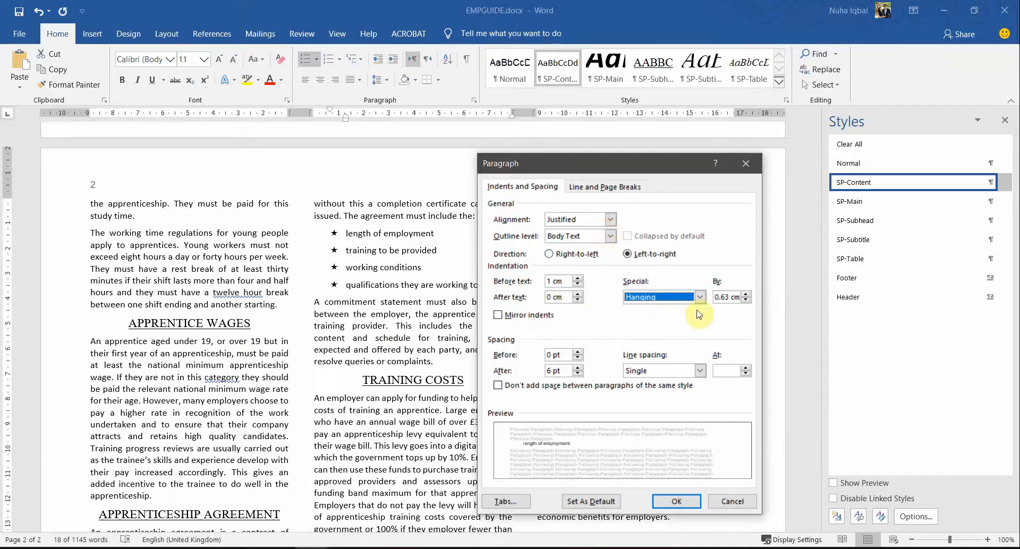
Step: Set the list to Single line spacing with 0 pt spacing after and apply the paragraph settings
left_click(699, 371)
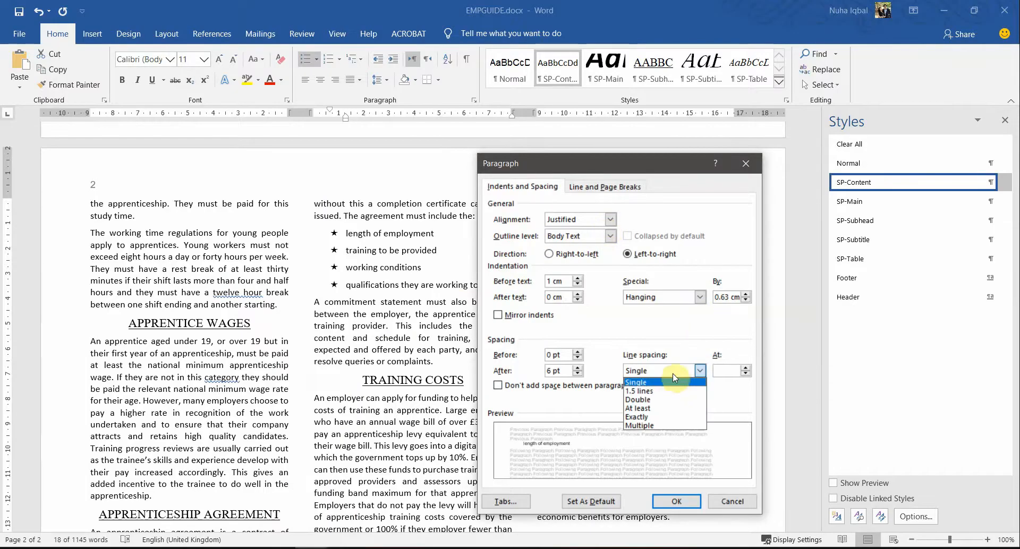
left_click(673, 377)
key("alt+Tab")
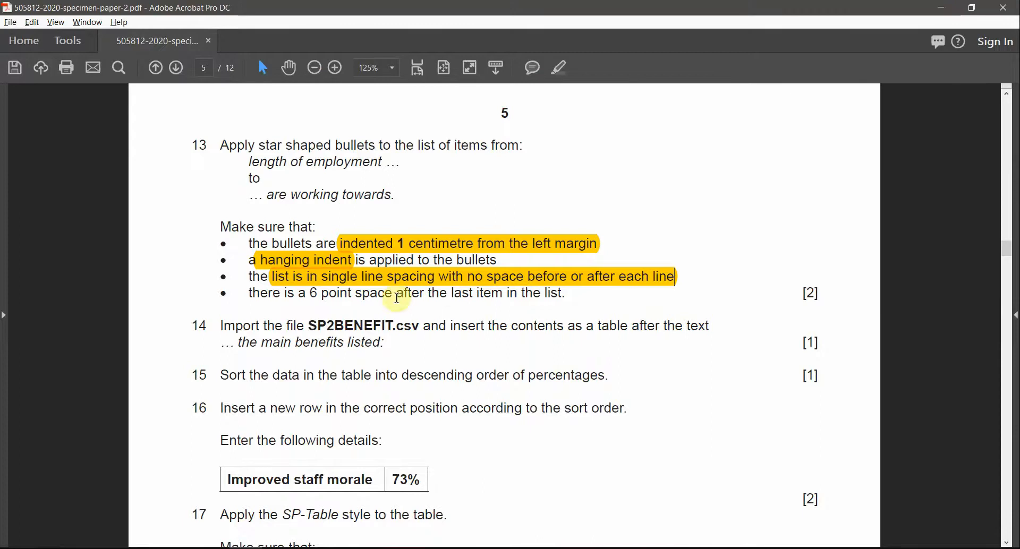
key("alt+Tab")
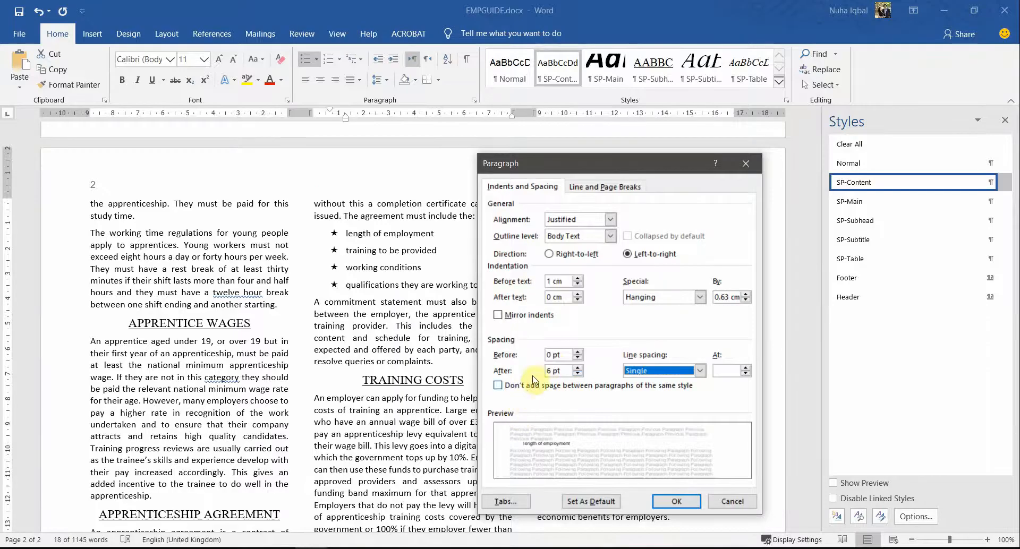
left_click_drag(561, 355, 527, 369)
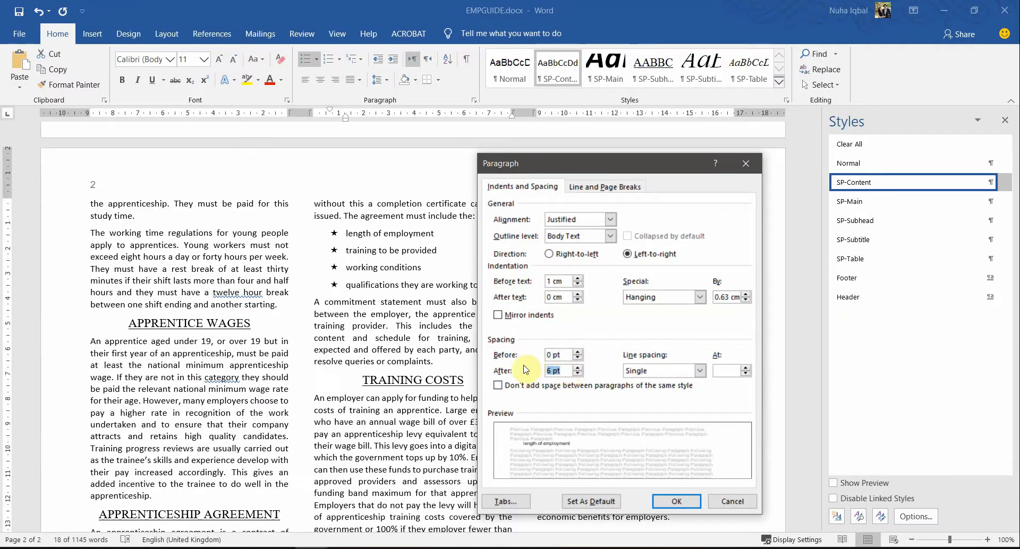
key("alt+Tab")
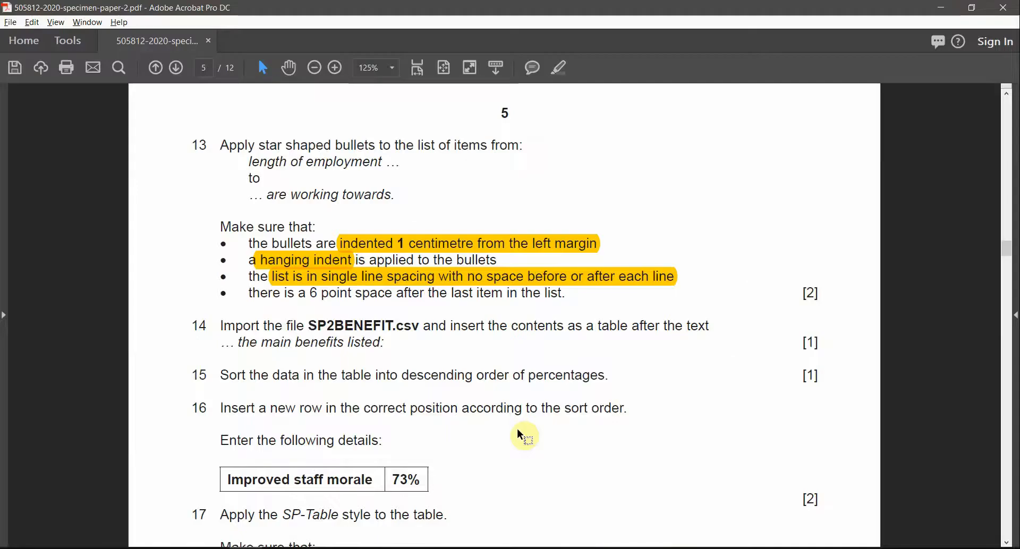
left_click_drag(311, 294, 538, 297)
key("alt+Tab")
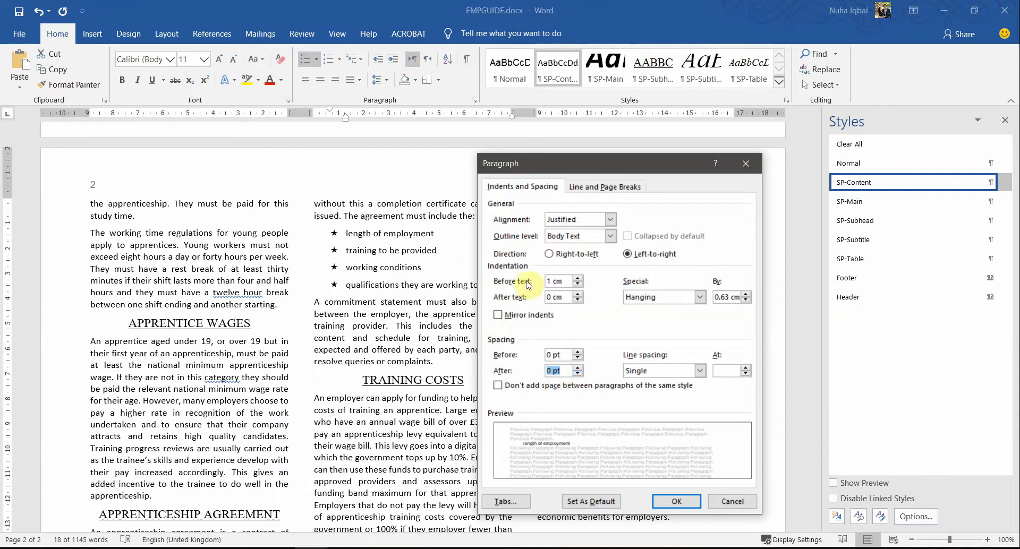
left_click(676, 503)
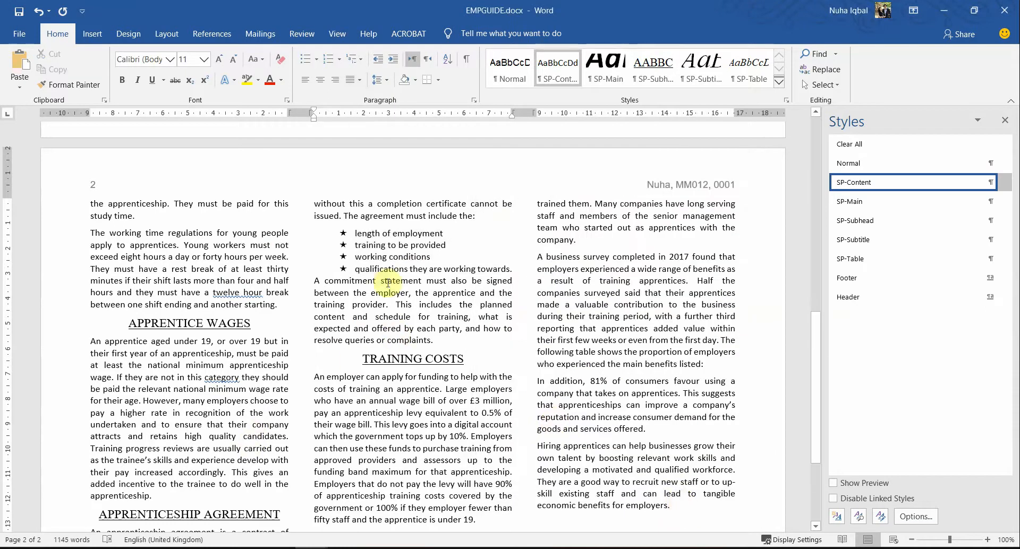
Step: Highlight the 6 pt space requirement in the exam paper
left_click_drag(355, 269, 510, 270)
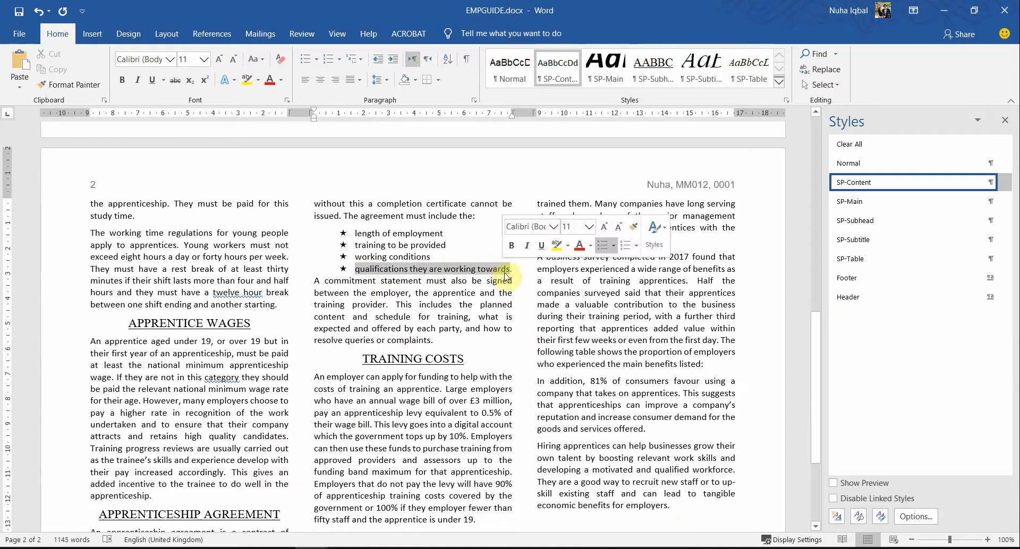
key("alt+Tab")
left_click(278, 293)
left_click_drag(307, 293, 554, 295)
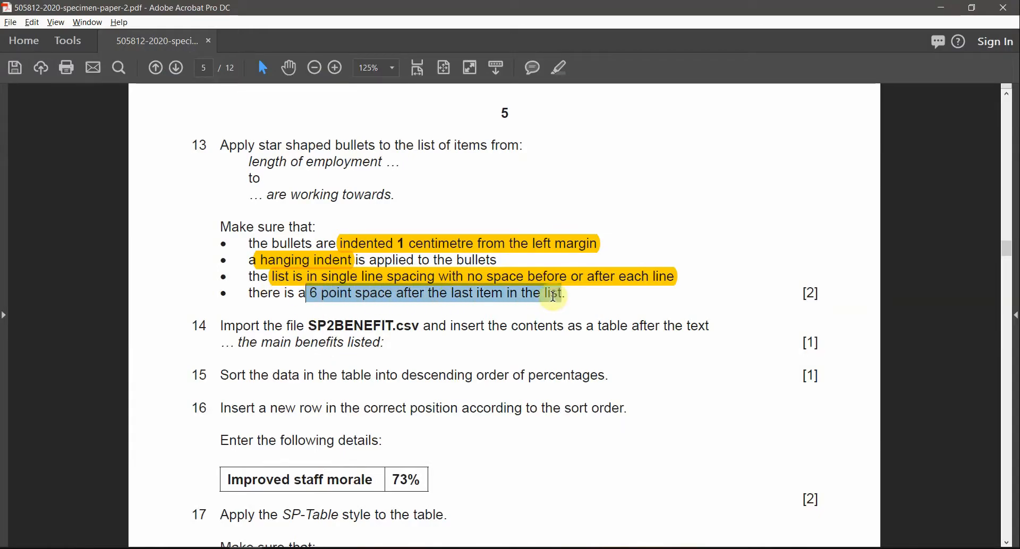
left_click(564, 70)
key("alt+Tab")
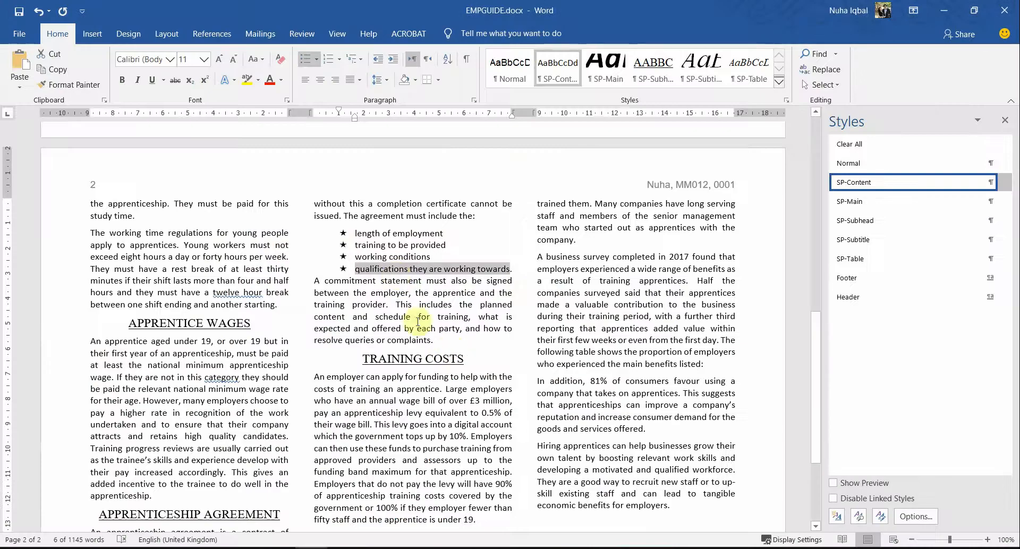
Step: Set 6 pt spacing after the last bullet item in its Paragraph settings
right_click(405, 275)
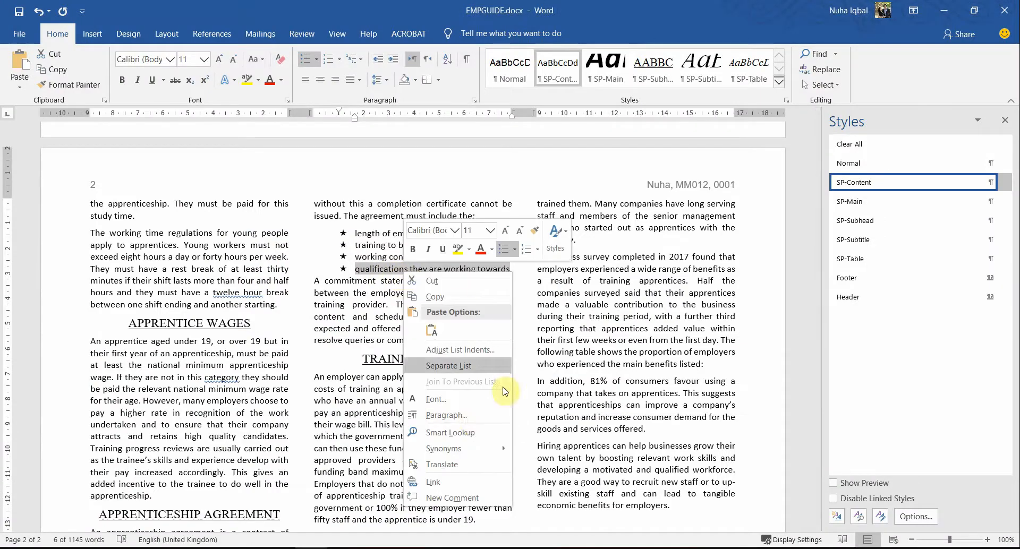
left_click(481, 418)
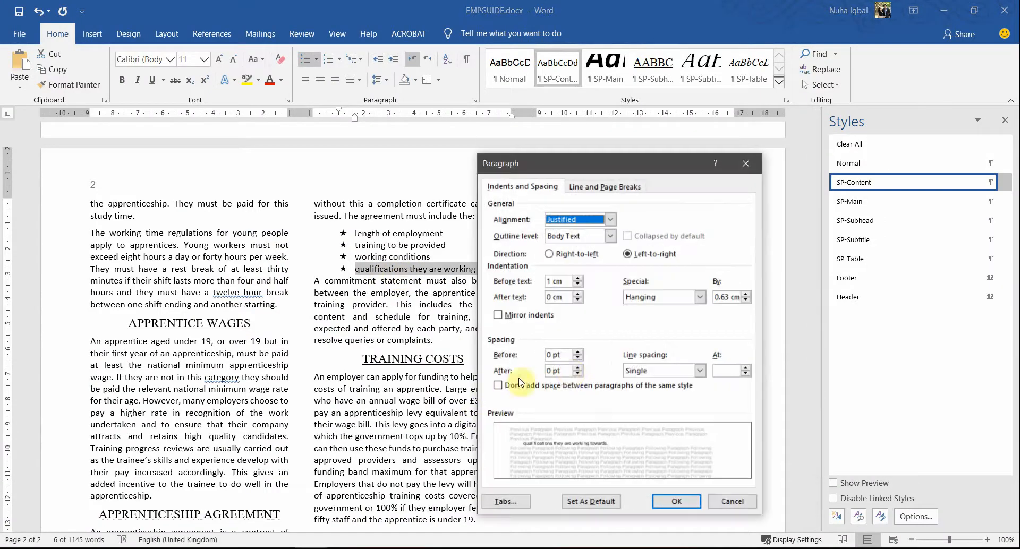
left_click(578, 368)
left_click(675, 502)
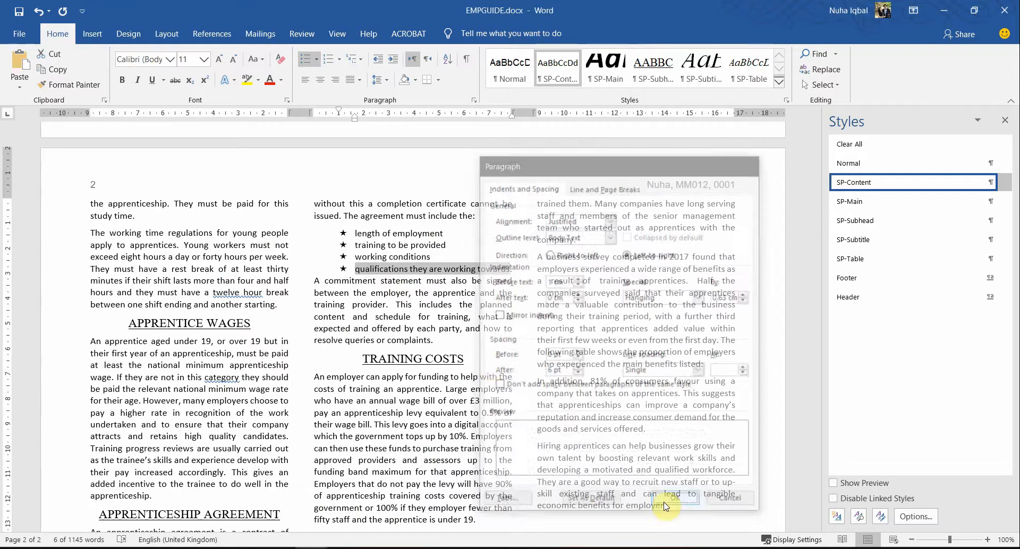
left_click(480, 382)
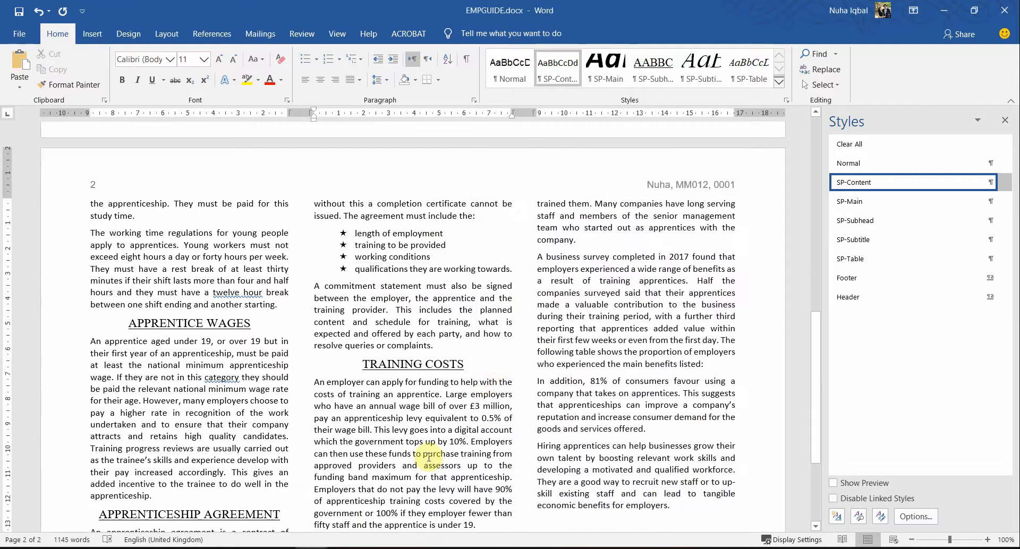
Step: Select SP2BENEFIT.csv in question 14, then open the supporting-files folder
key("alt+Tab")
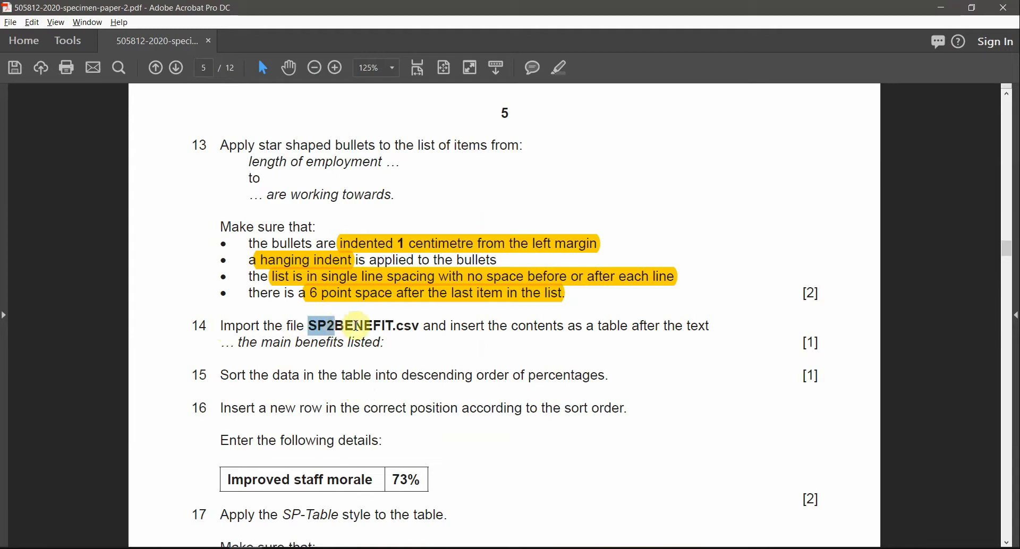
left_click_drag(356, 325, 419, 326)
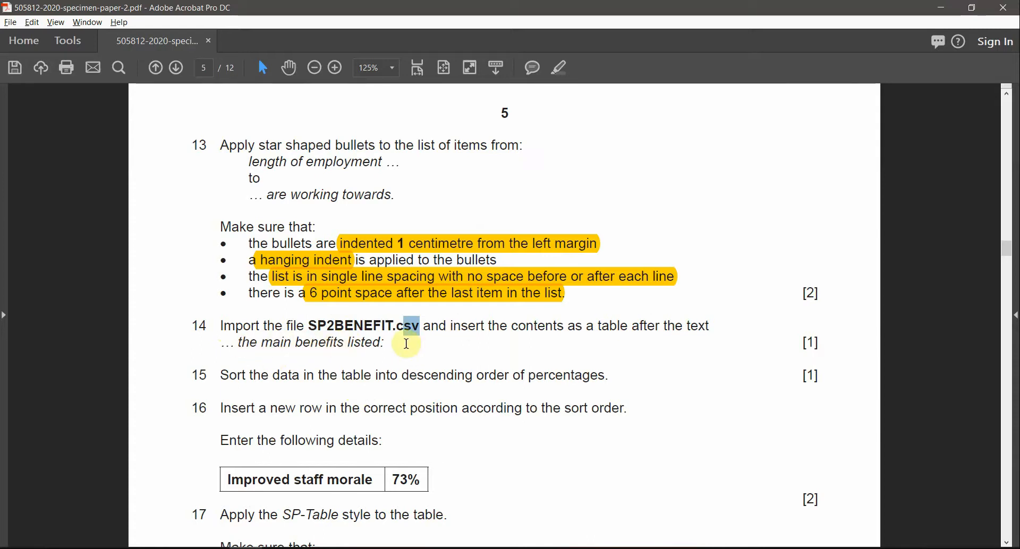
left_click(218, 548)
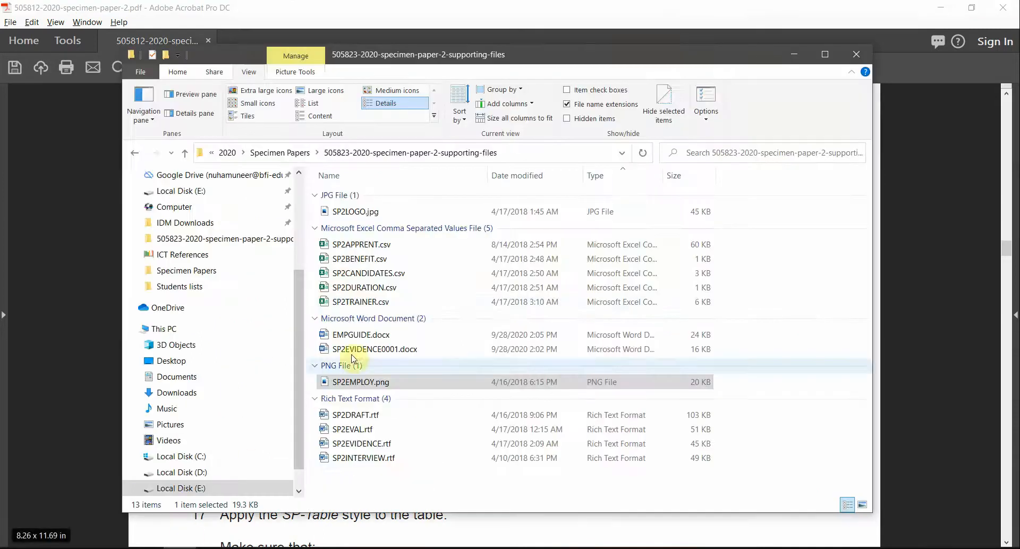
Step: Open SP2BENEFIT.csv in Excel, maximize it, and autofit all column widths
key("alt+Tab")
key("alt+Tab")
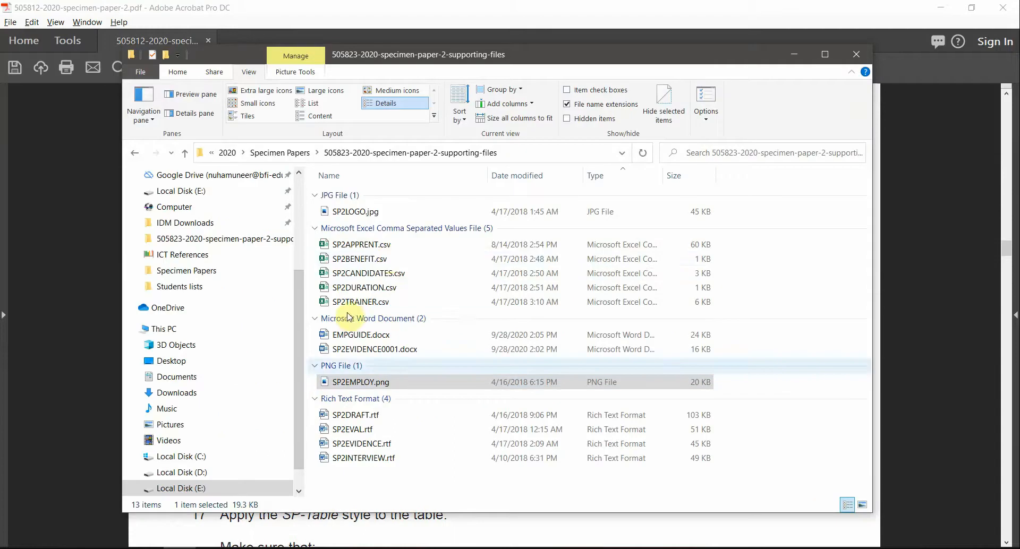
left_click(362, 261)
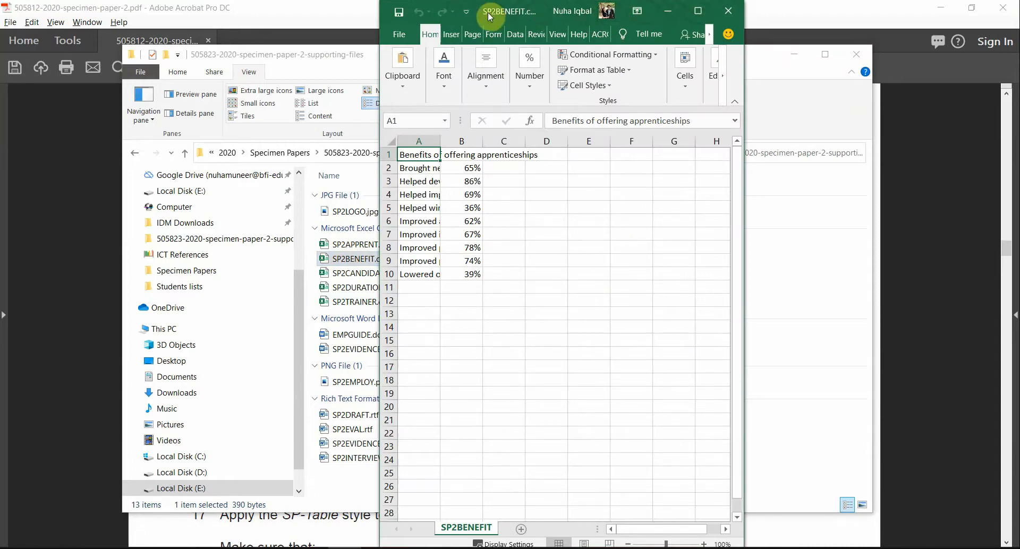
double_click(536, 17)
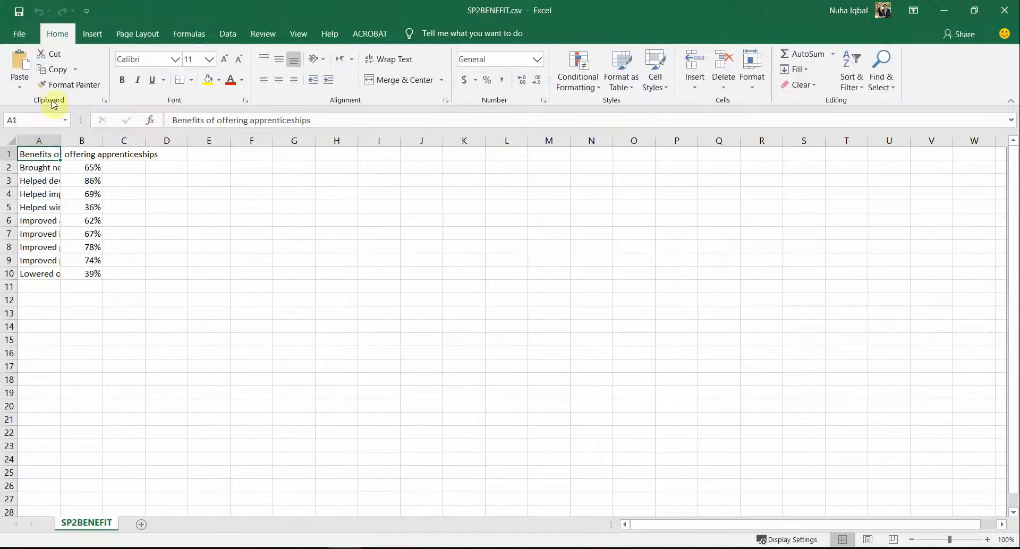
left_click(10, 140)
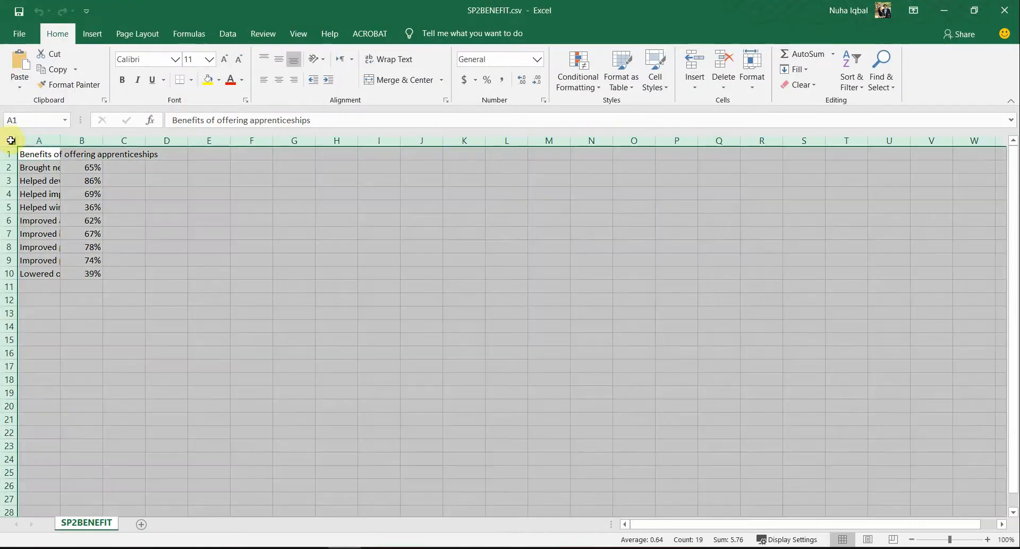
double_click(104, 139)
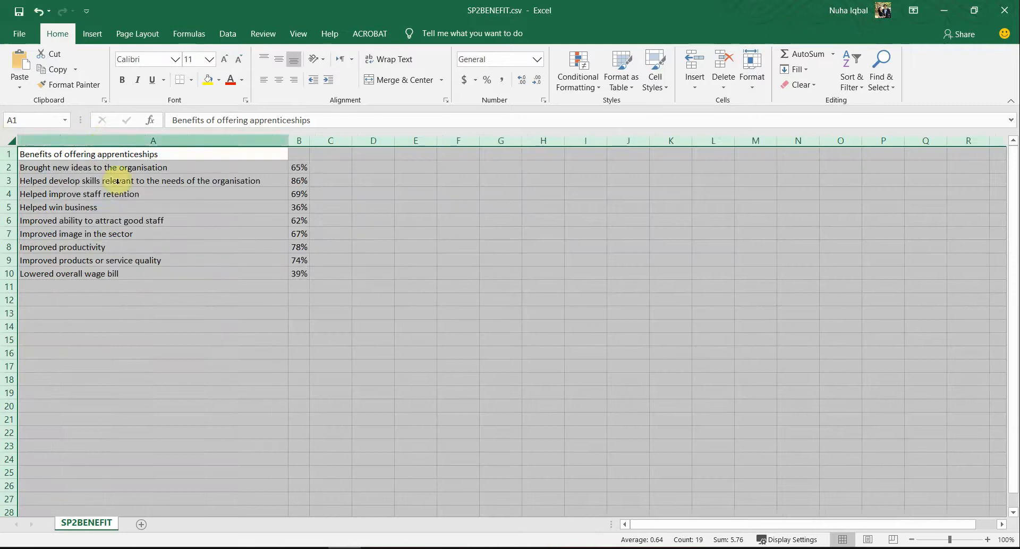
Step: Select the benefits data range A1:B10 for copying and return to Word
left_click(106, 287)
left_click_drag(91, 154, 295, 274)
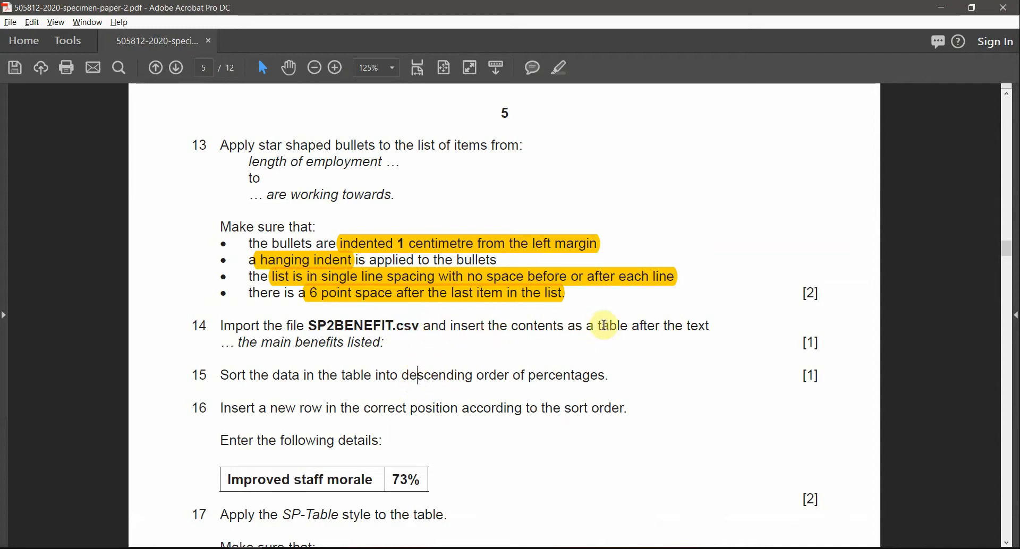
left_click_drag(603, 325, 420, 362)
left_click(303, 345)
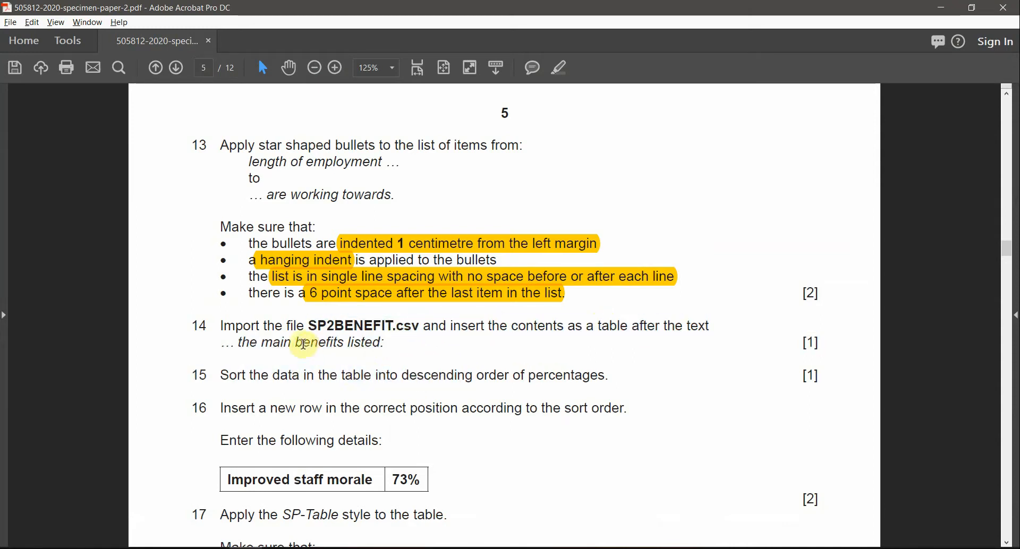
key("alt+Tab")
key("alt+Tab")
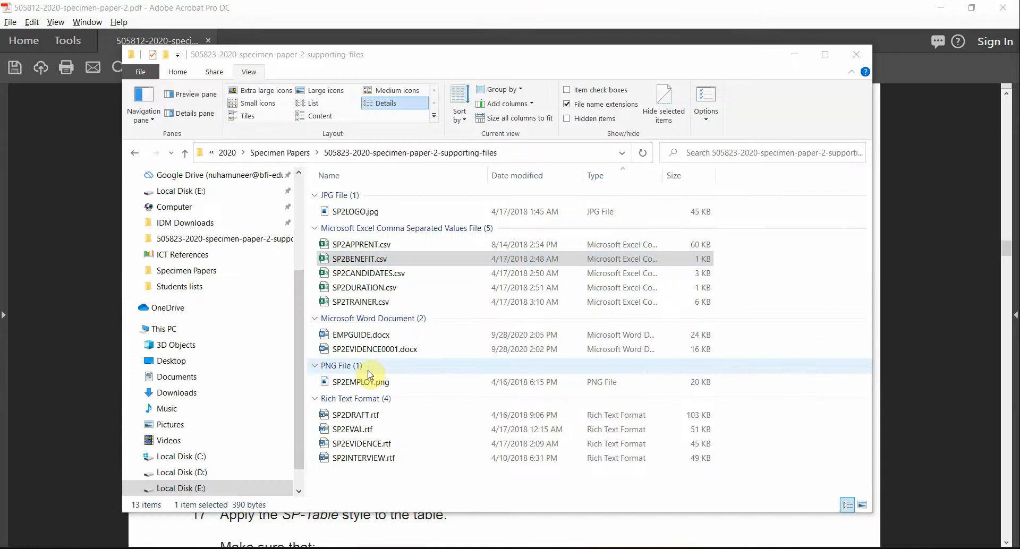
key("alt+Tab")
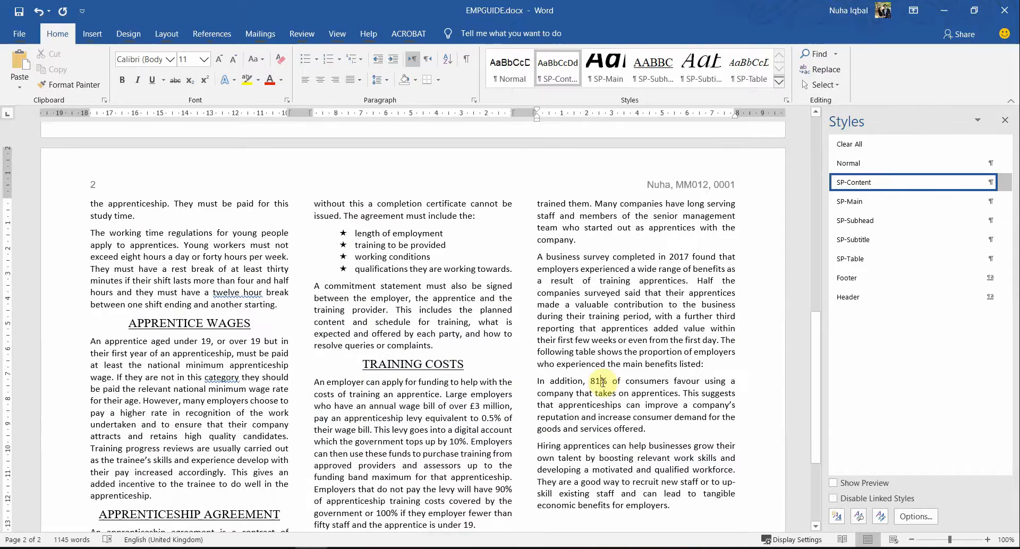
Step: Find 'the main benefits listed:' and start a new paragraph after it for the table
key("ctrl+f")
type("the main be")
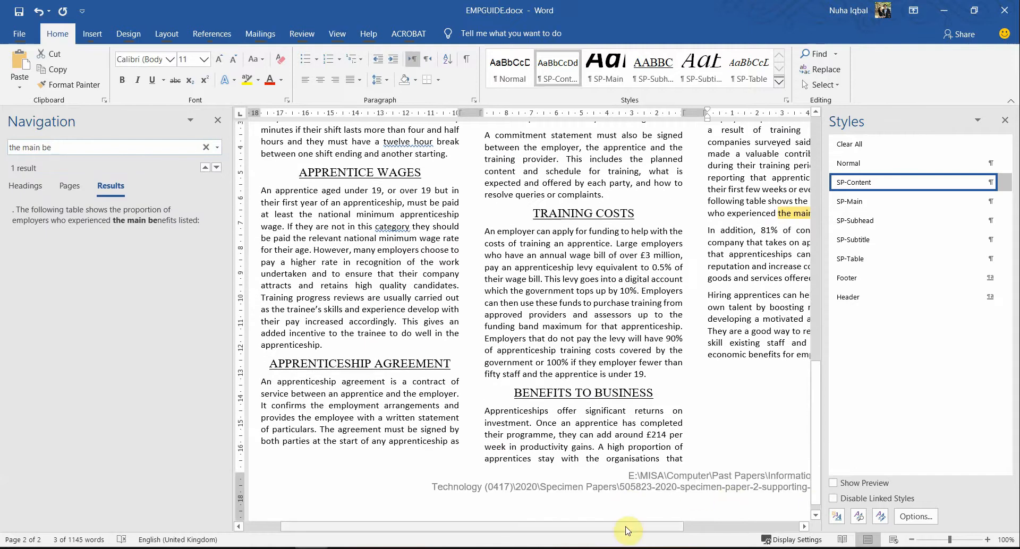
left_click_drag(637, 529, 965, 519)
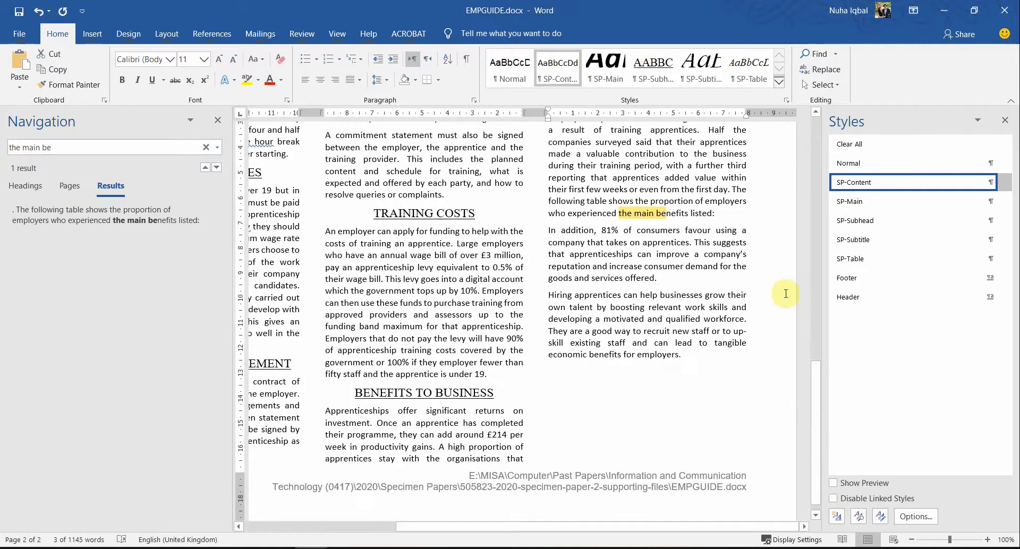
left_click(727, 215)
key("Return")
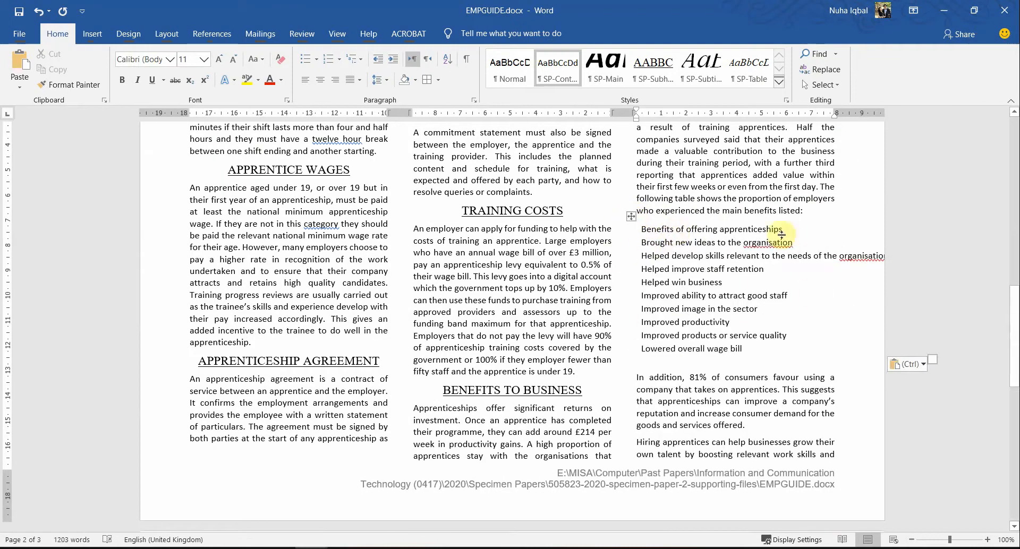
Step: AutoFit the pasted benefits table to contents and select its '#' percentage column
left_click_drag(704, 228, 745, 345)
right_click(633, 218)
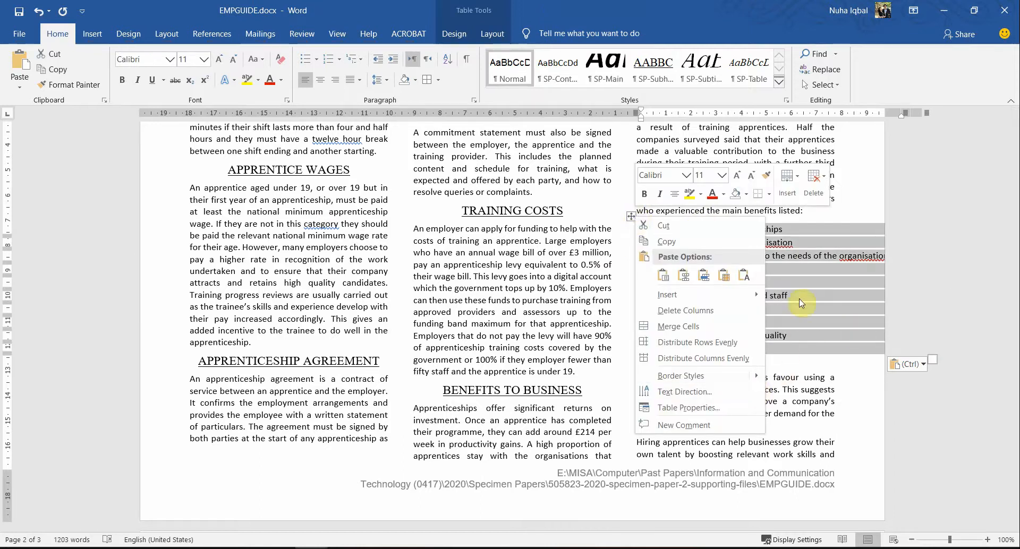
key("Escape")
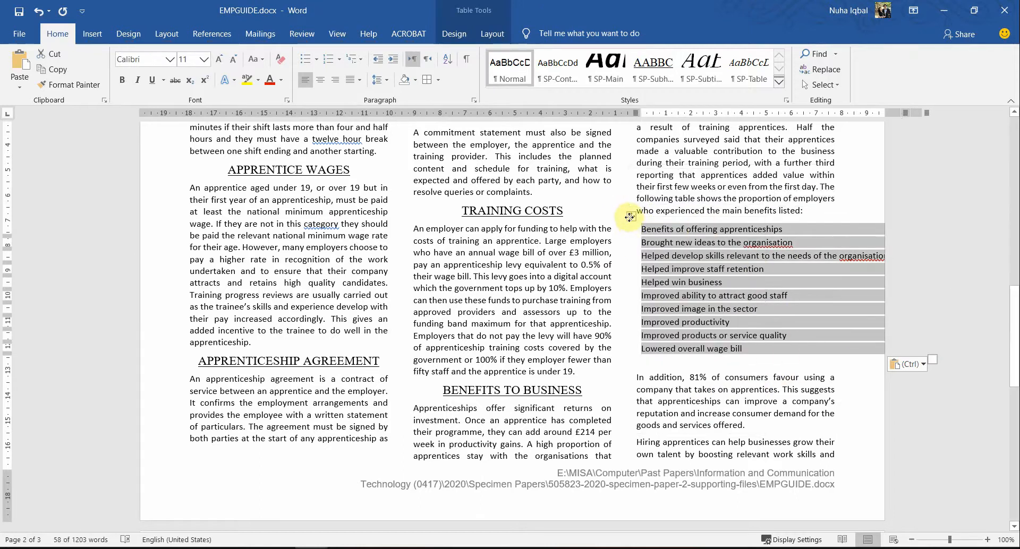
right_click(630, 217)
mouse_move(753, 376)
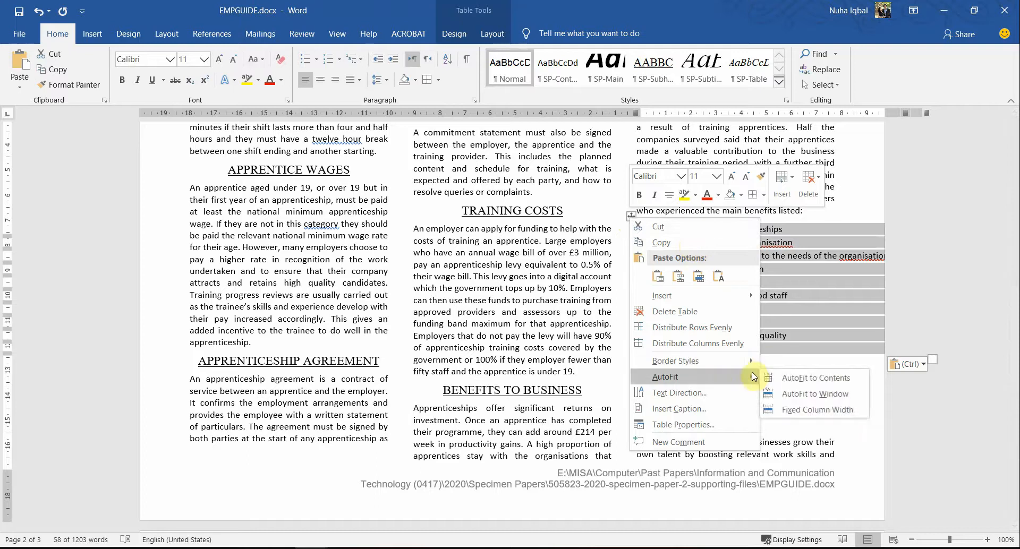
left_click(841, 380)
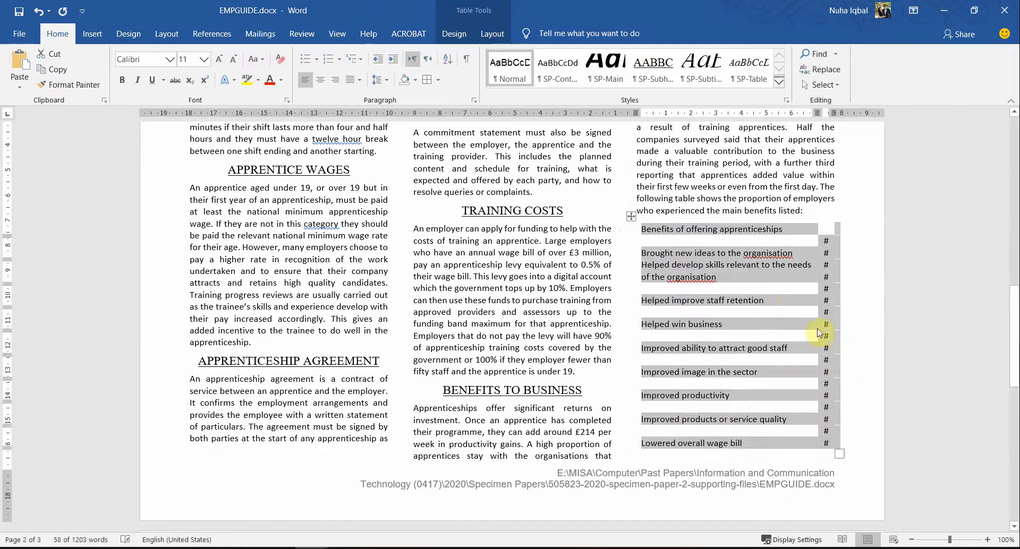
left_click(826, 240)
left_click_drag(826, 240, 820, 436)
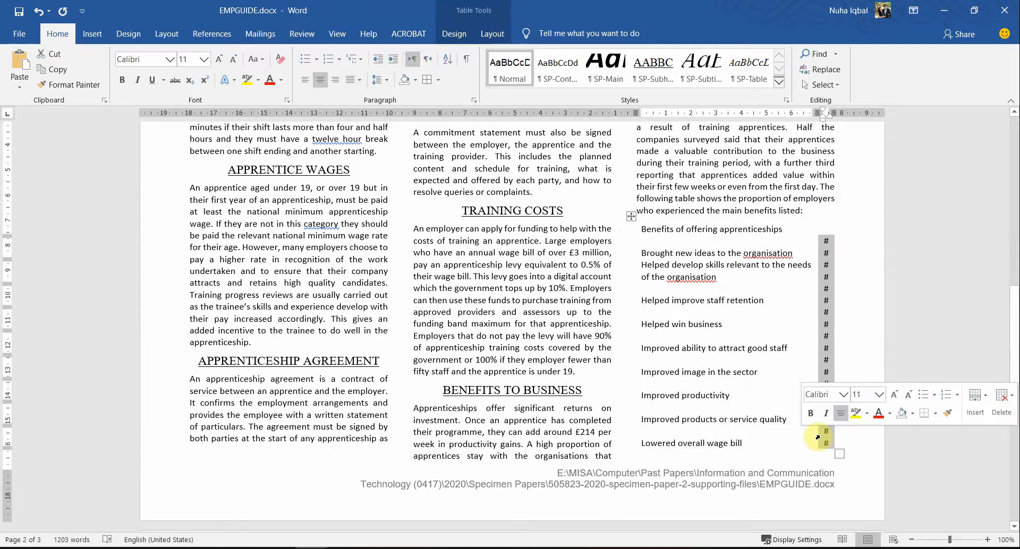
key("alt+Tab")
Step: Paste Excel's percentages, 65% to 39%, as plain text into the '#' column and widen it
left_click(441, 273)
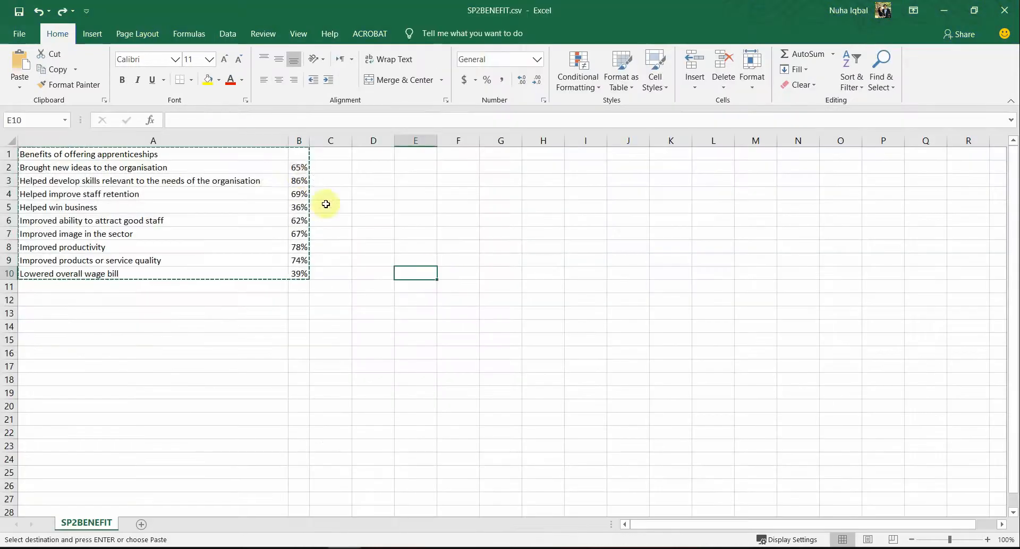
left_click_drag(303, 169, 298, 278)
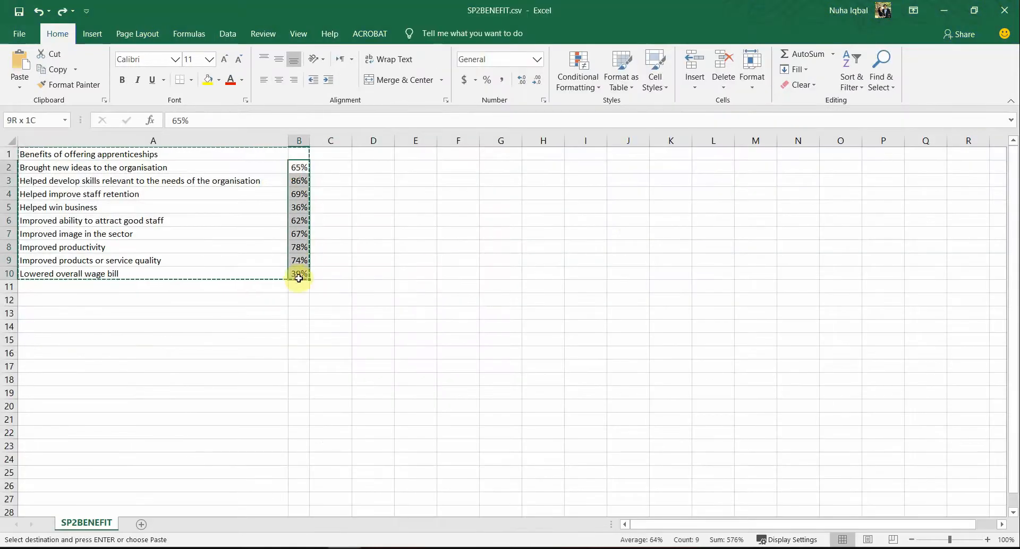
key("ctrl+c")
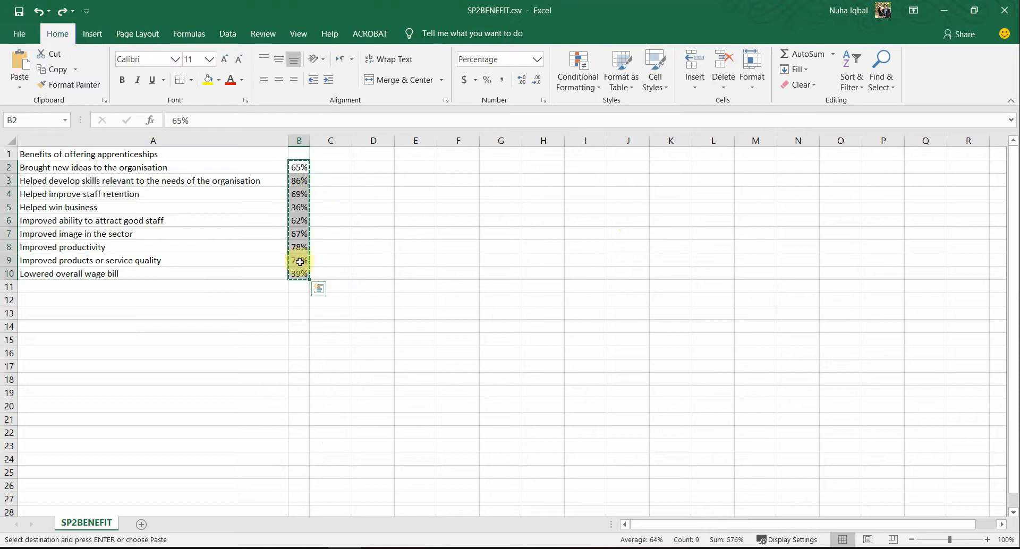
key("alt+Tab")
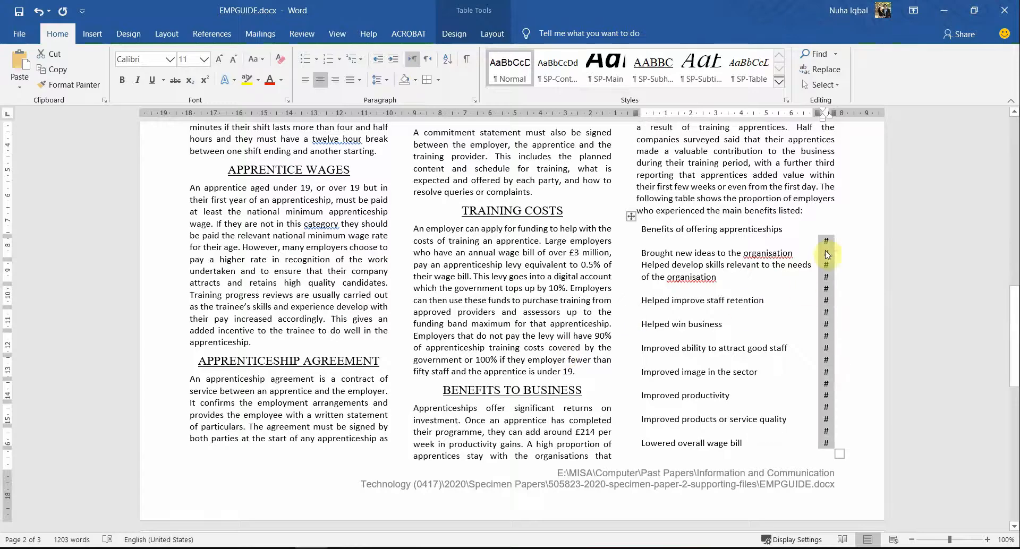
right_click(827, 255)
left_click(915, 312)
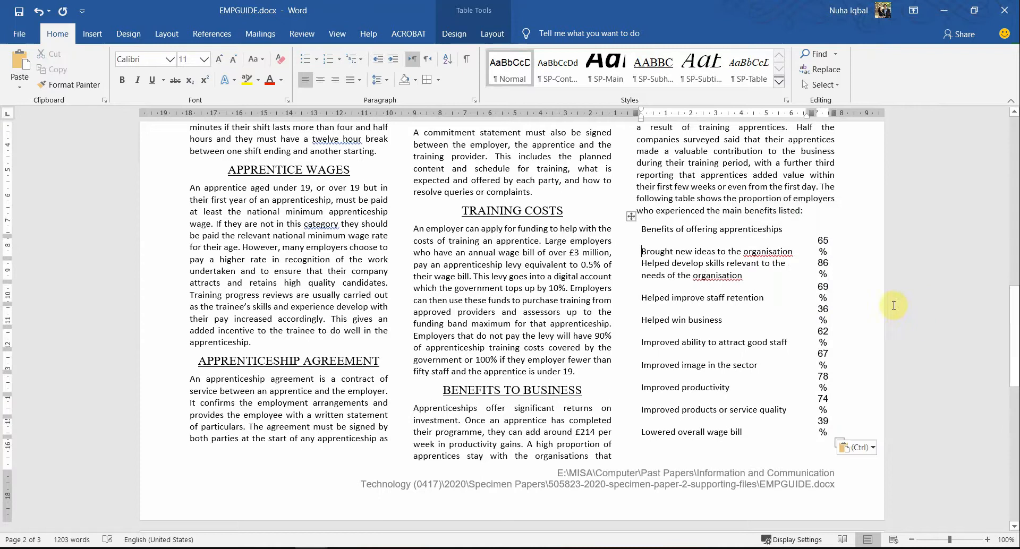
double_click(805, 291)
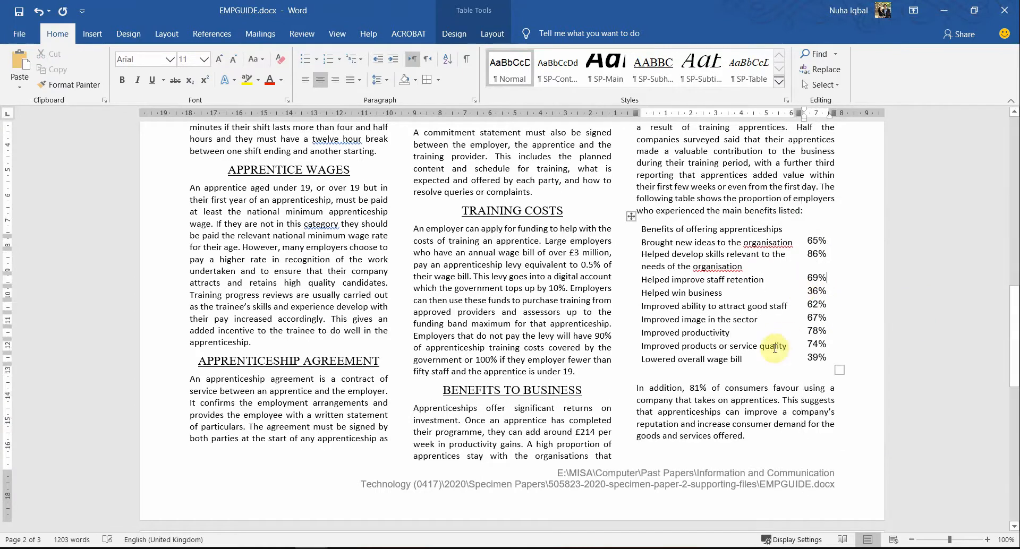
key("alt+Tab")
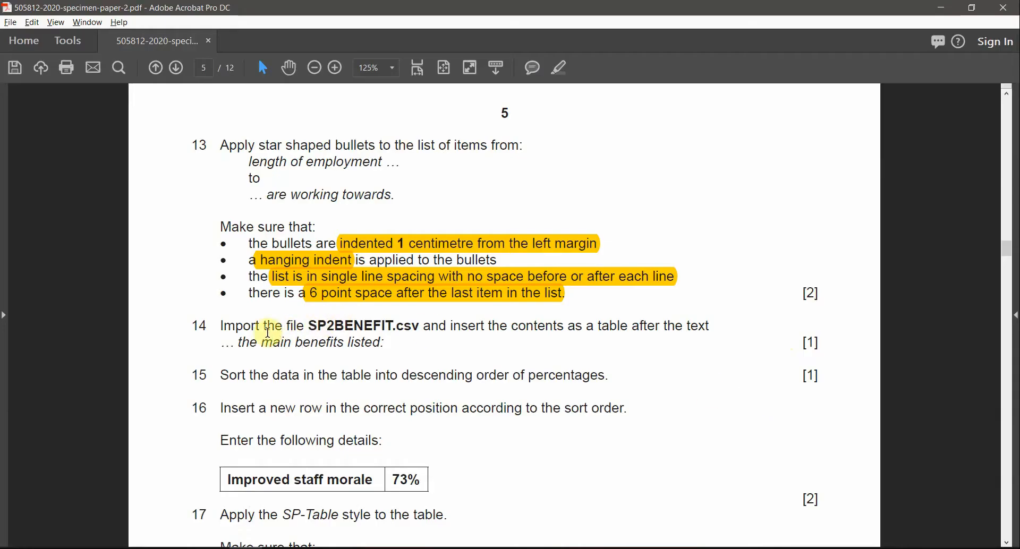
Step: Highlight question 14's instruction and task 15's 'descending order' and 'percentages' in yellow
left_click_drag(329, 325, 377, 347)
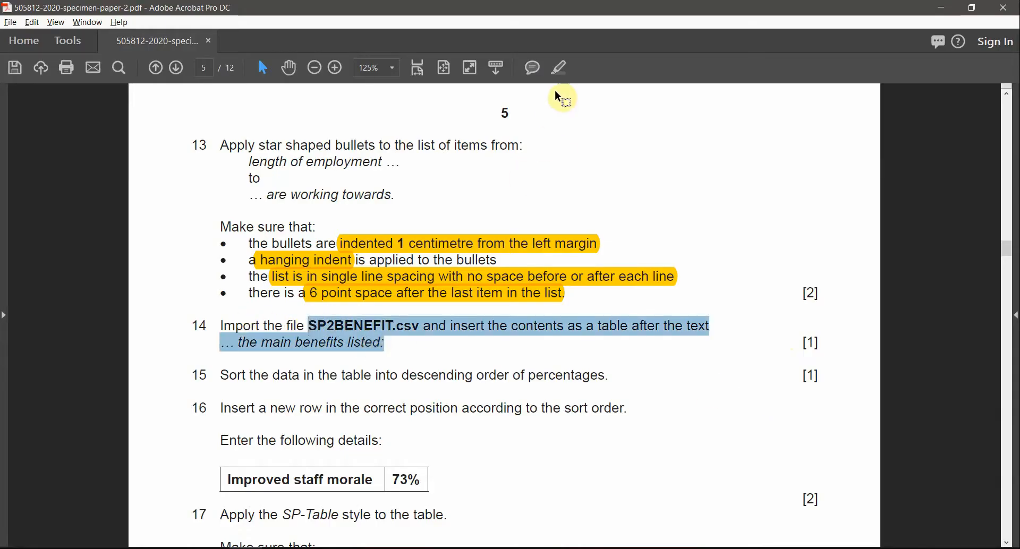
left_click(559, 67)
scroll(412, 348, "down", 1)
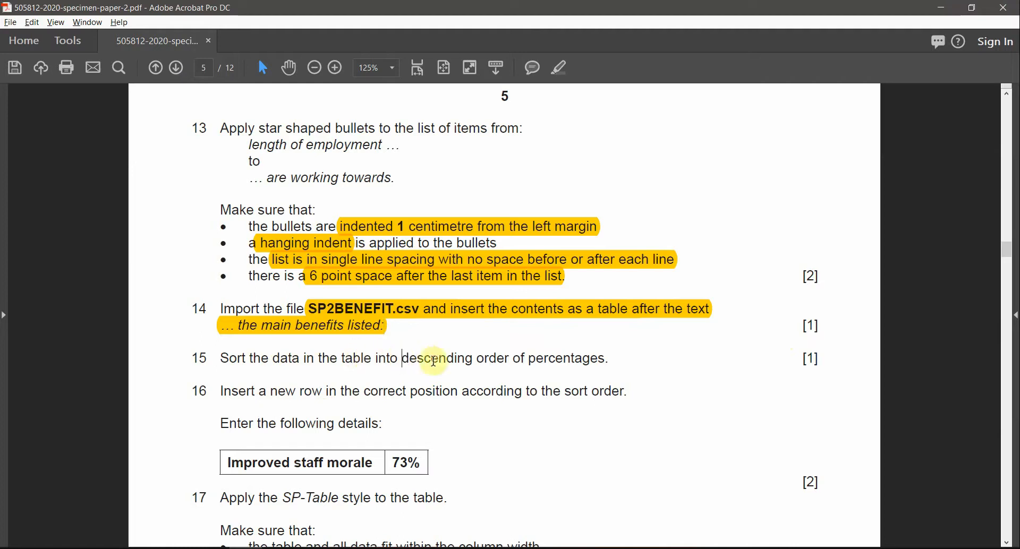
left_click_drag(402, 357, 509, 358)
left_click(559, 67)
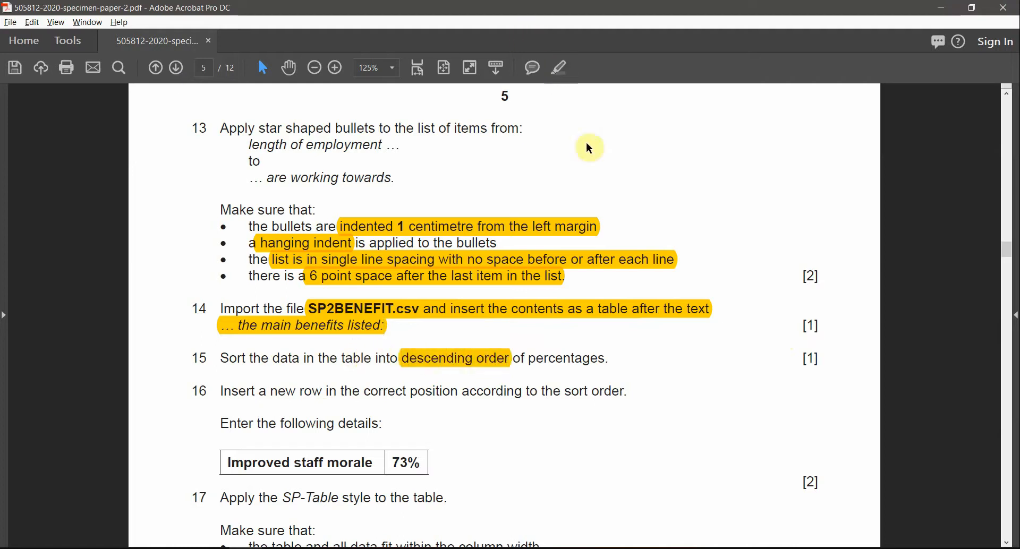
double_click(549, 363)
left_click(559, 67)
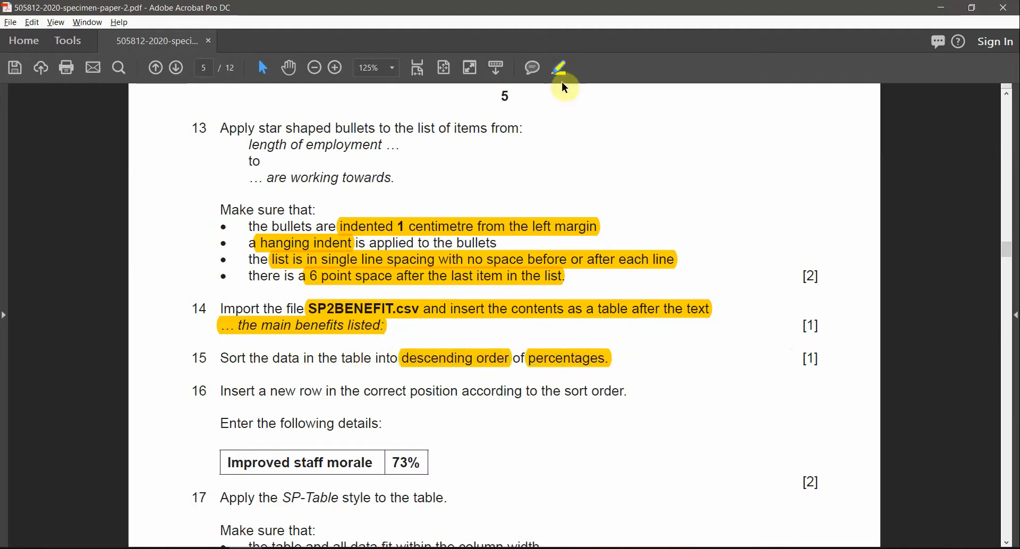
key("alt+Tab")
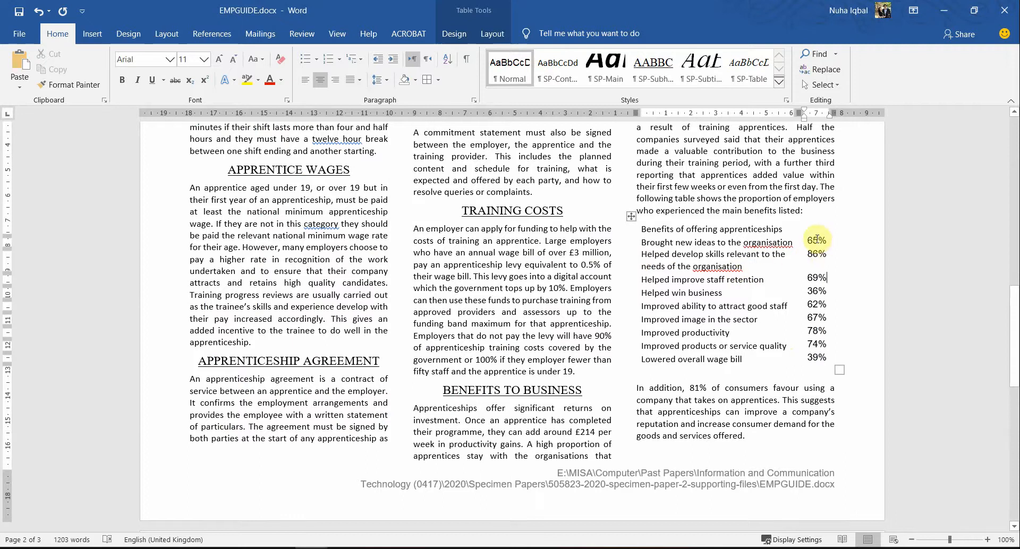
Step: Sort the benefits table by Column 2 in descending order, putting 86% first
left_click_drag(816, 239, 818, 357)
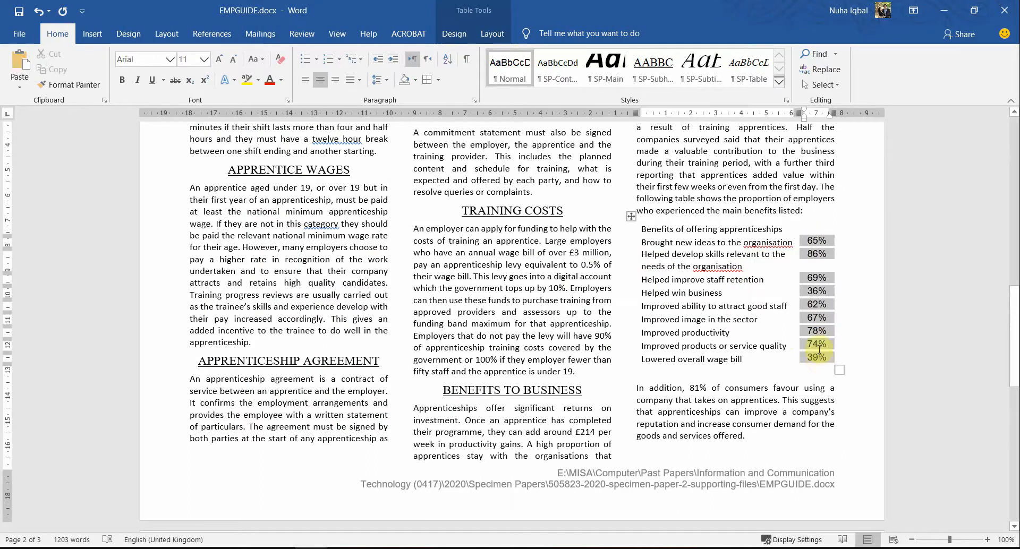
left_click(495, 39)
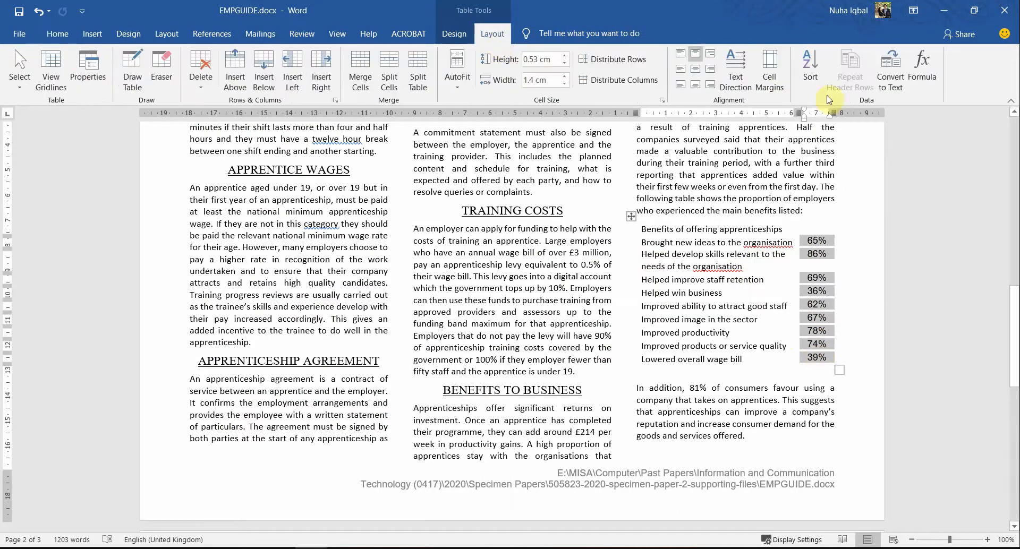
left_click(805, 74)
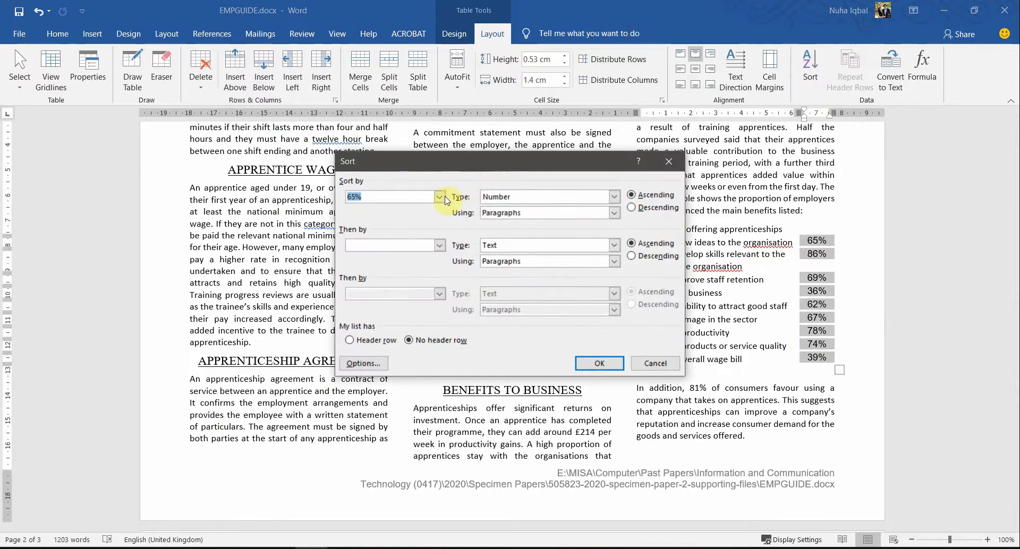
left_click(440, 198)
left_click(417, 208)
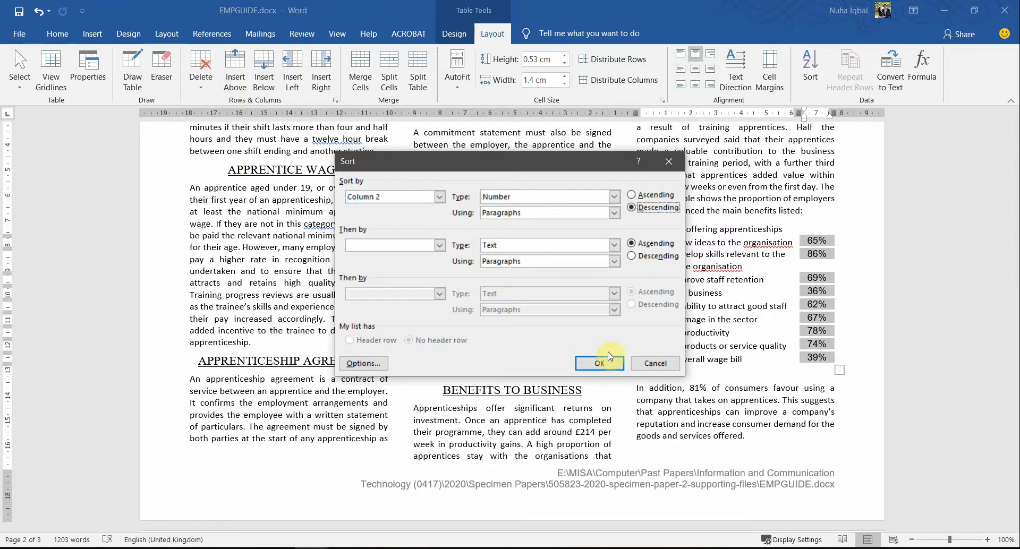
left_click(597, 363)
left_click(758, 307)
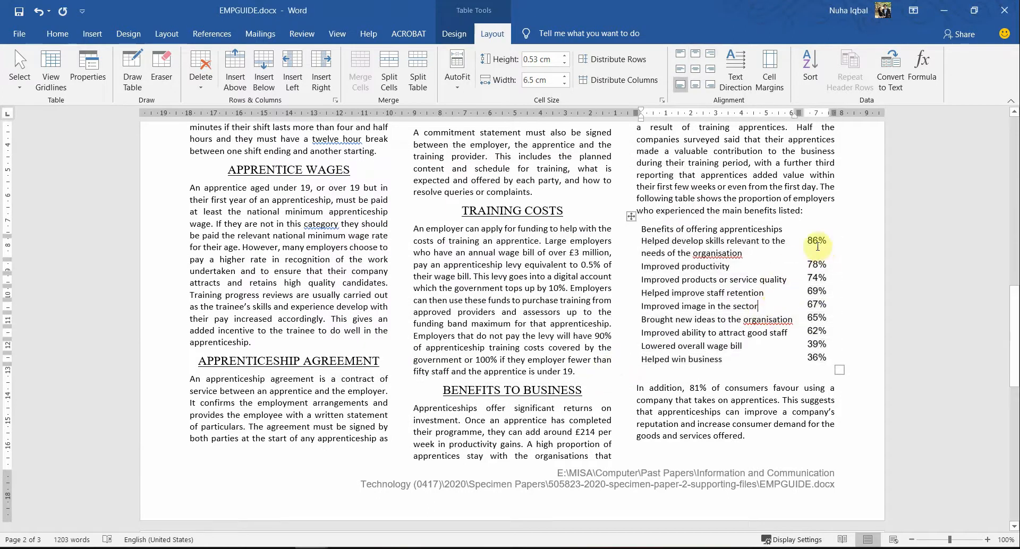
left_click_drag(816, 244, 816, 367)
double_click(813, 242)
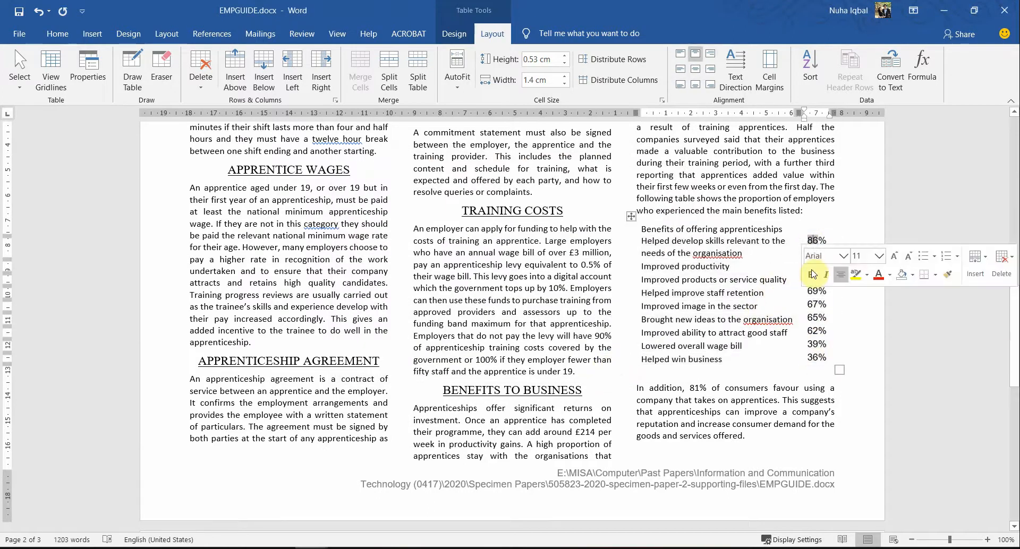
key("alt+Tab")
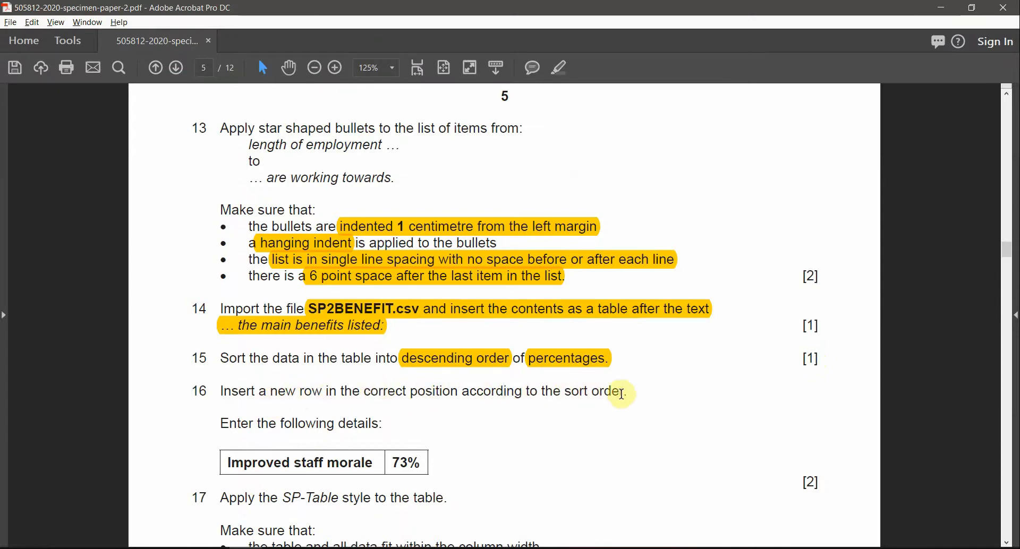
Step: Select task 16's sort instruction and its row details, Improved staff morale and 73%
left_click_drag(627, 393, 531, 391)
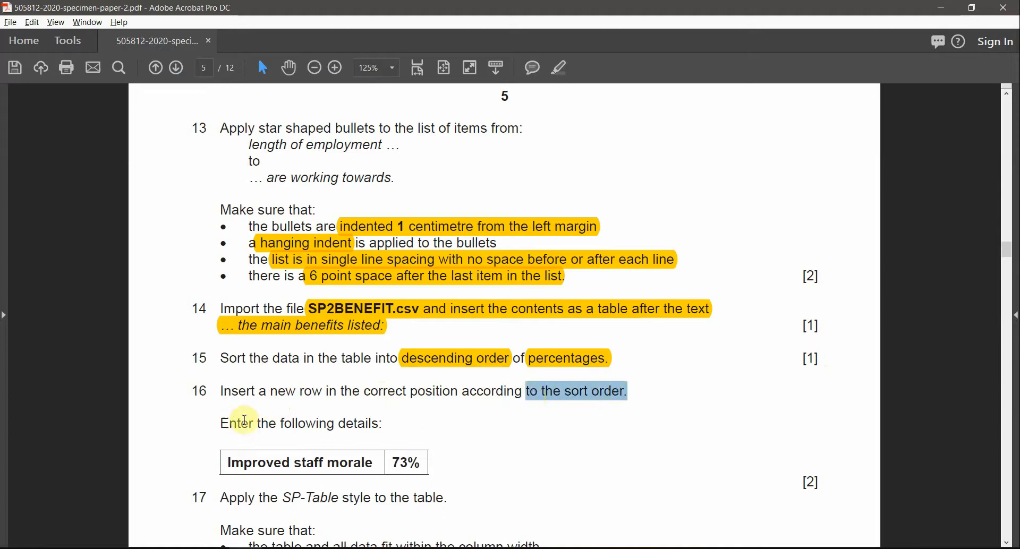
left_click_drag(247, 421, 355, 423)
left_click(325, 460)
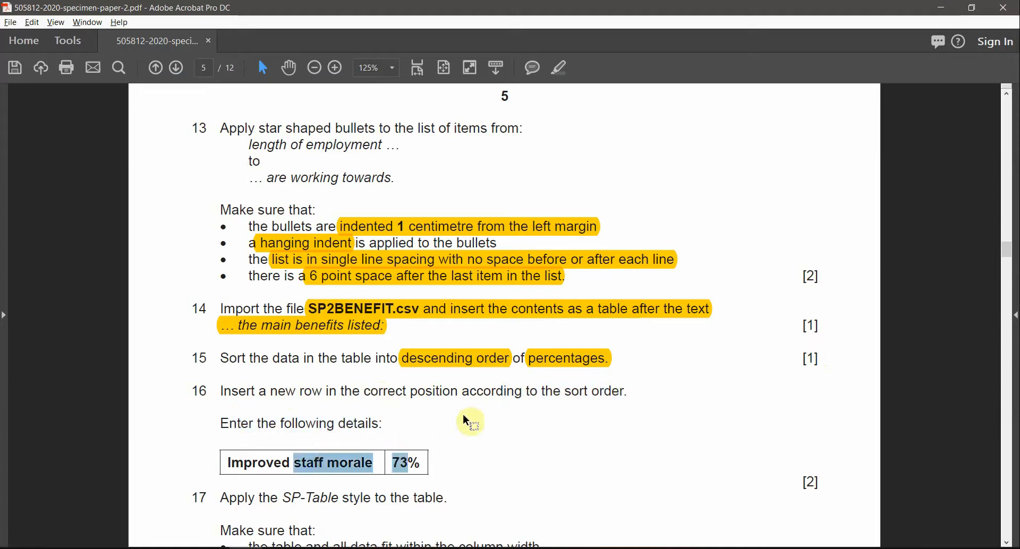
scroll(470, 382, "down", 1)
left_click(382, 428)
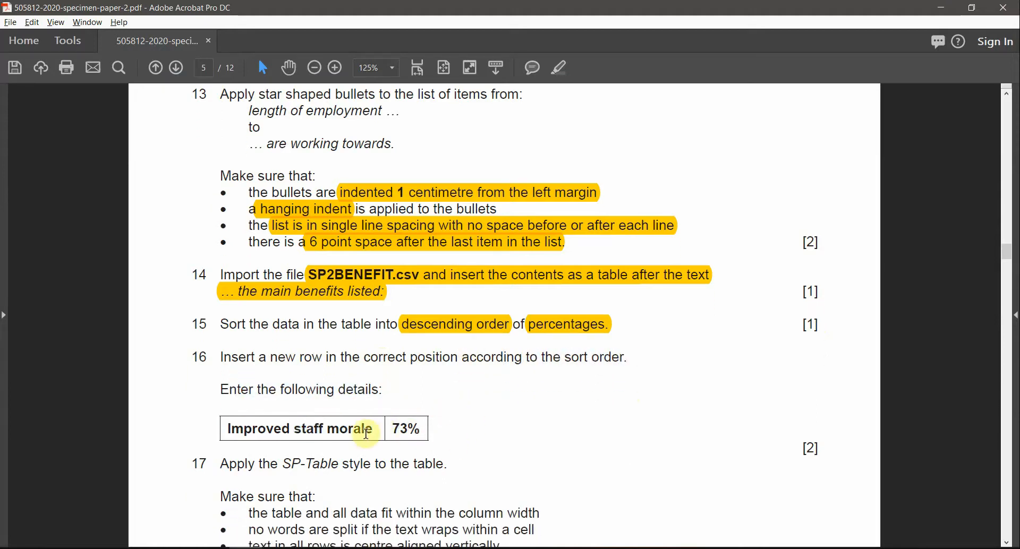
double_click(419, 429)
key("alt+Tab")
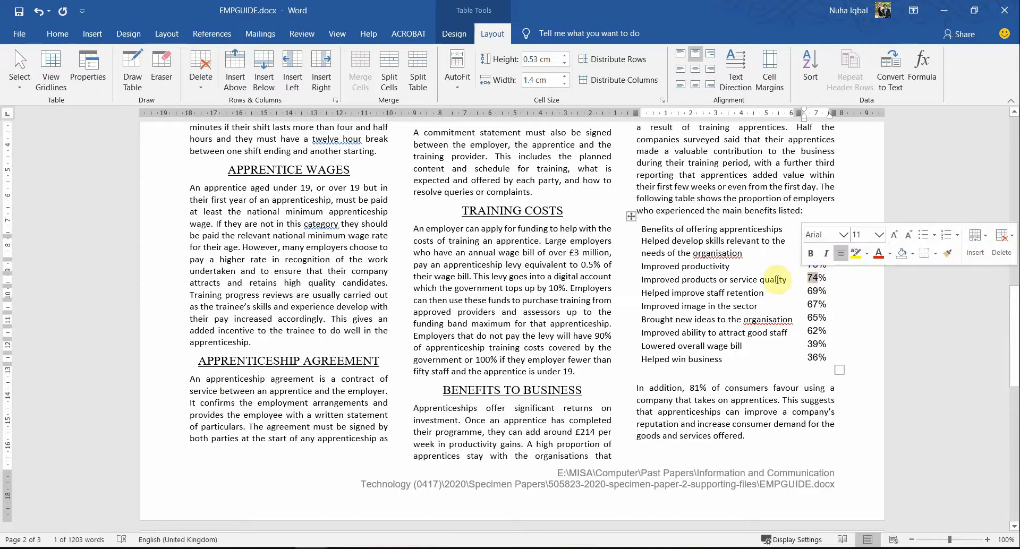
Step: Insert an empty row below the Improved products or service quality row
right_click(770, 283)
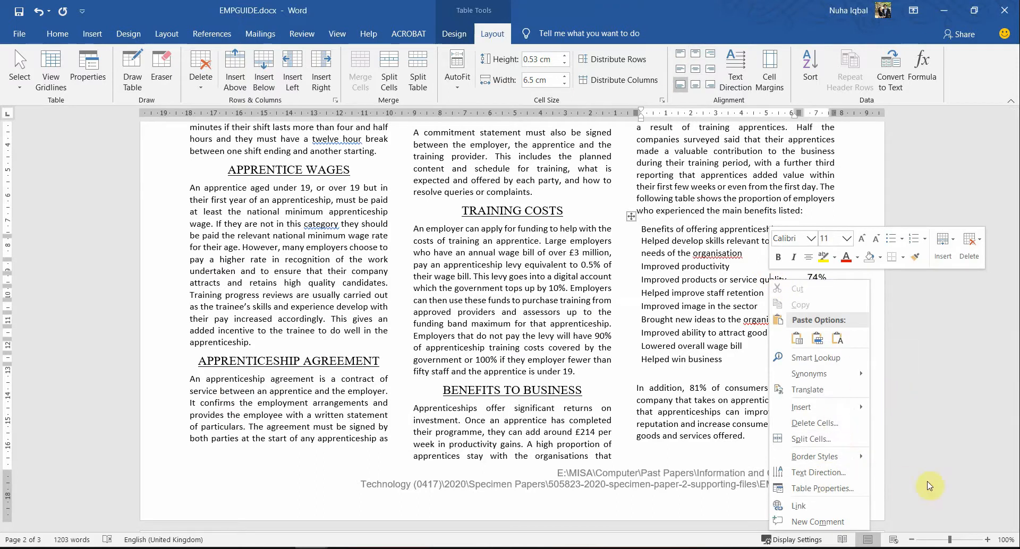
mouse_move(850, 407)
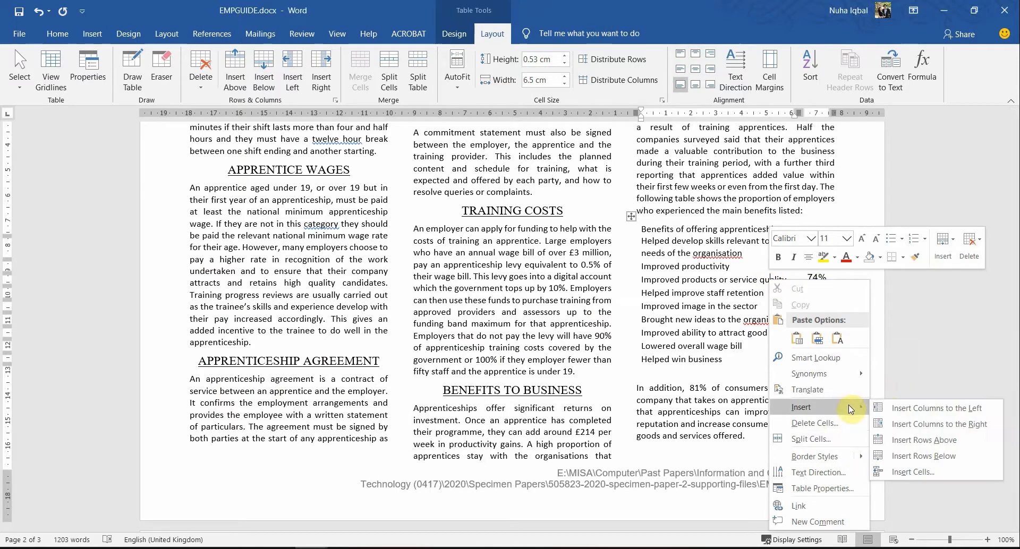
left_click(937, 460)
left_click(771, 298)
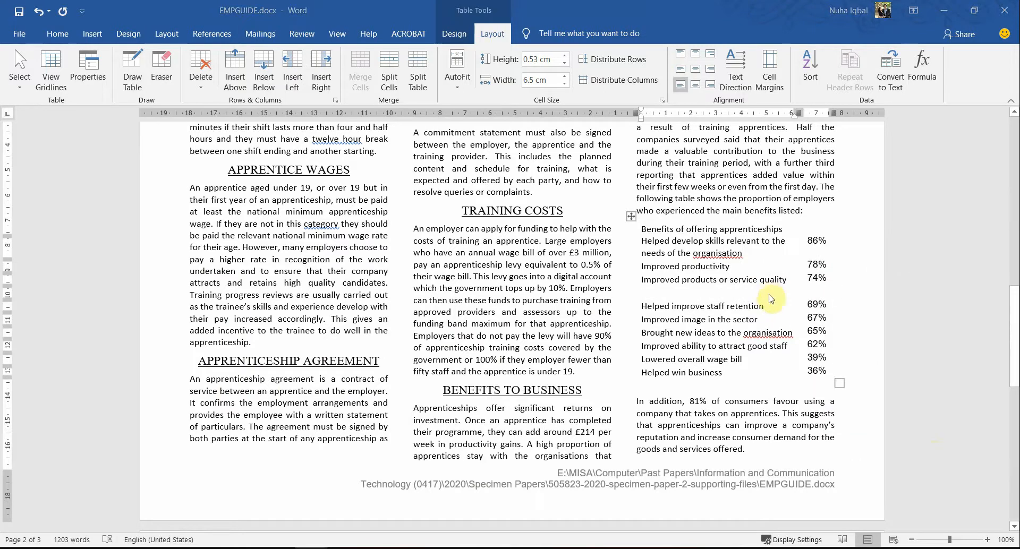
Step: Fill the new row with 'Improved staff morale' and 73%
key("alt+Tab")
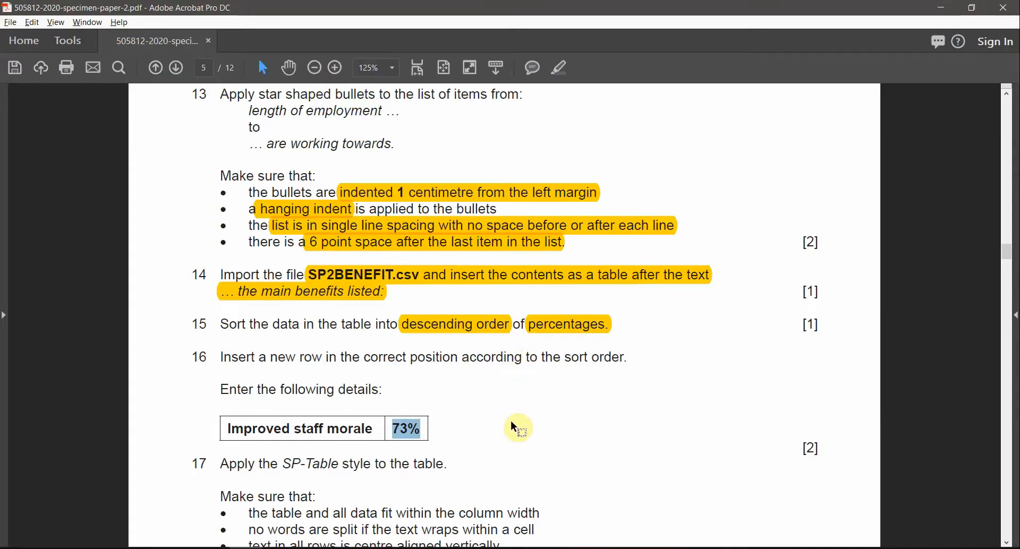
key("alt+Tab")
type("Im")
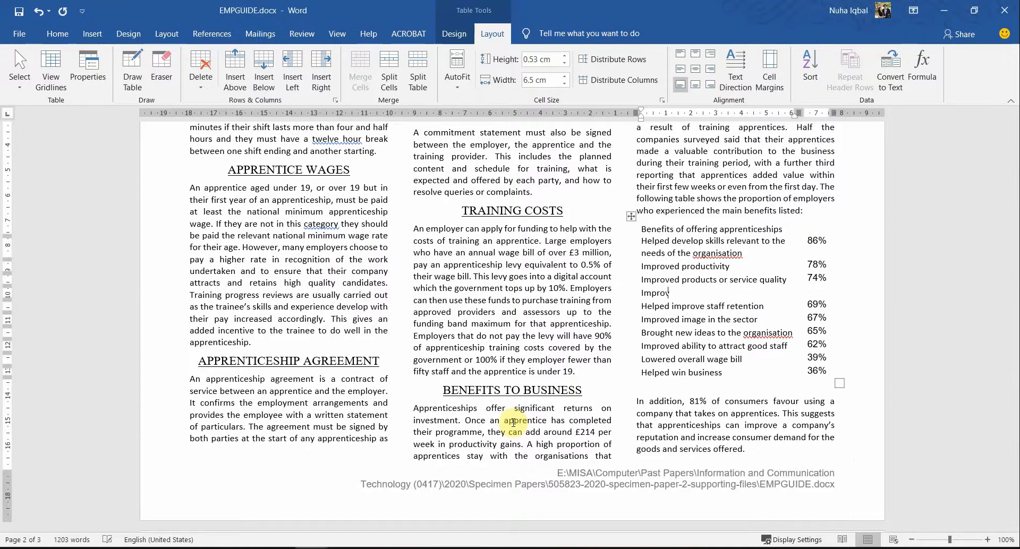
key("alt+Tab")
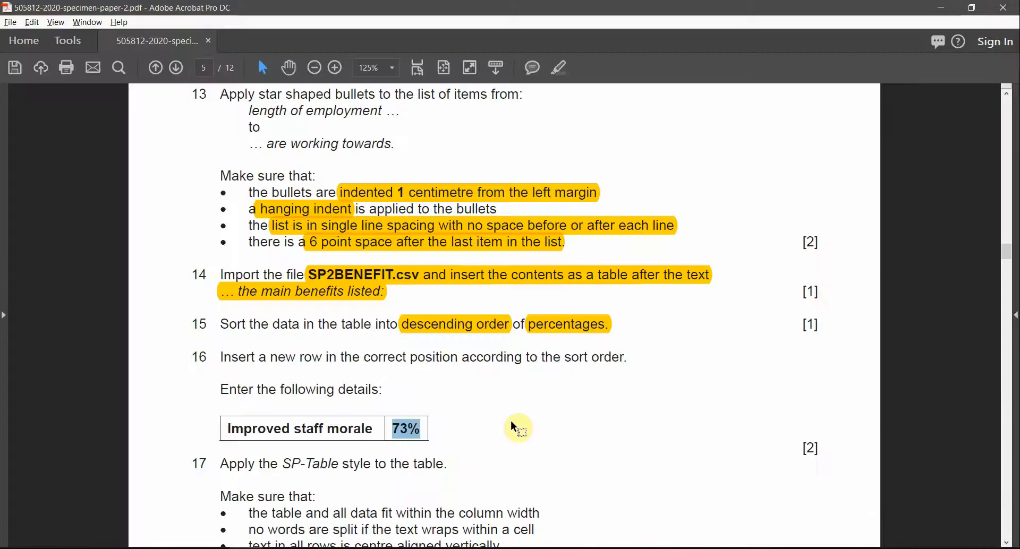
key("alt+Tab")
type("st")
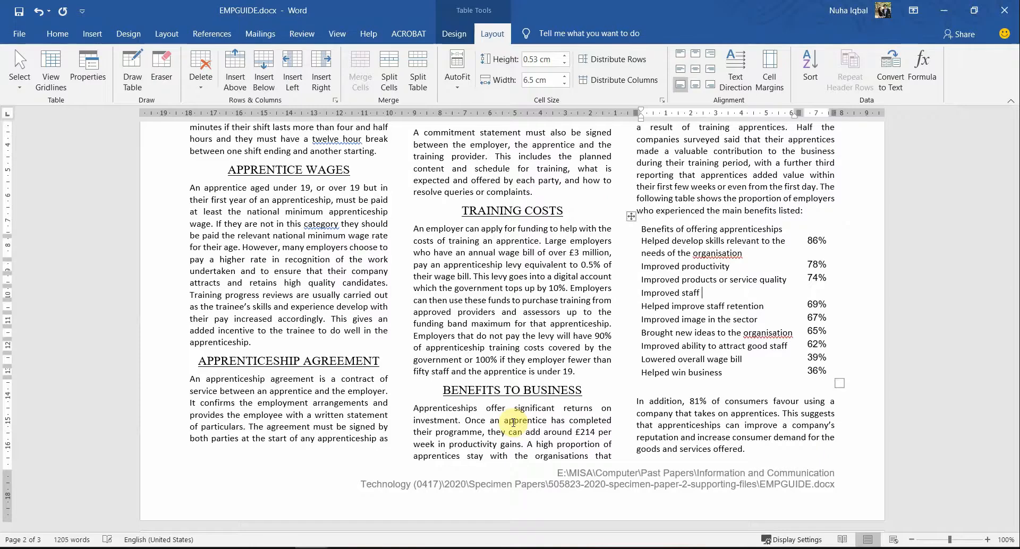
key("alt+Tab")
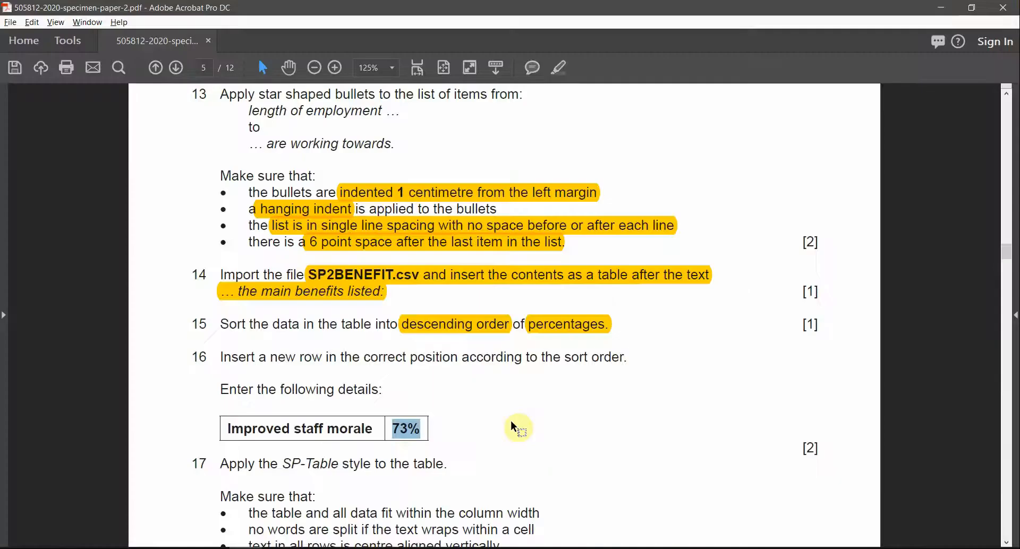
key("alt+Tab")
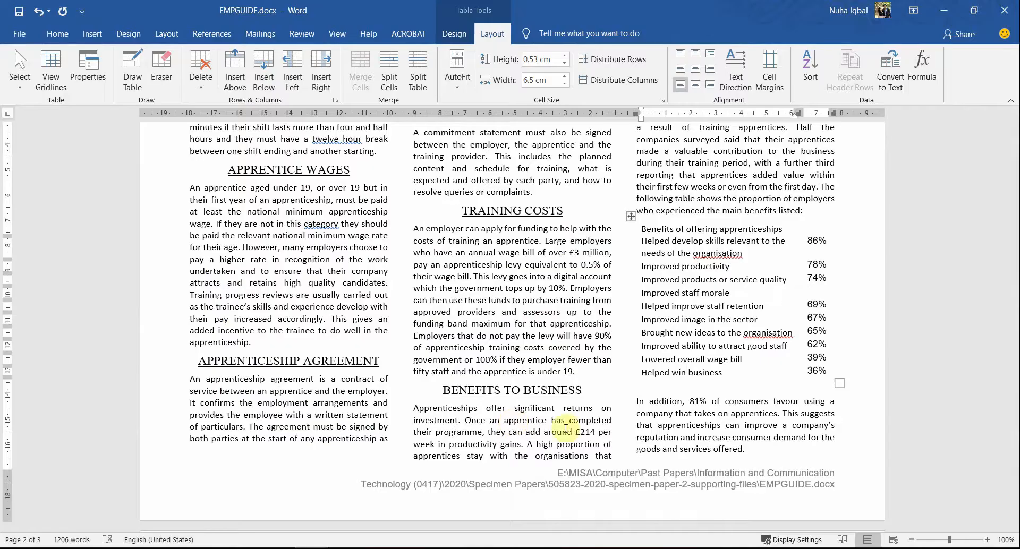
left_click(812, 291)
type("73")
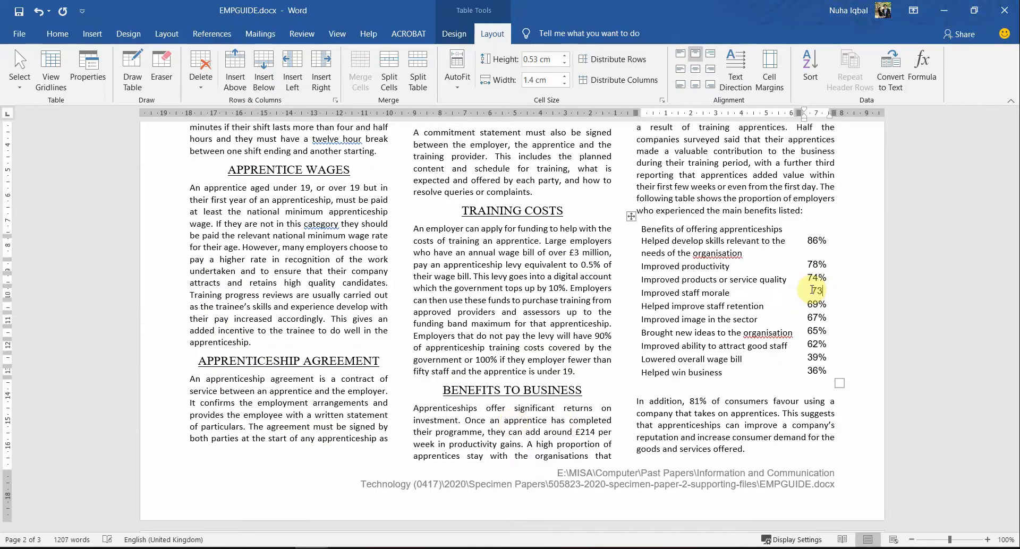
Step: Highlight 'SP-Table style' in task 17, then select the whole benefits table
key("alt+Tab")
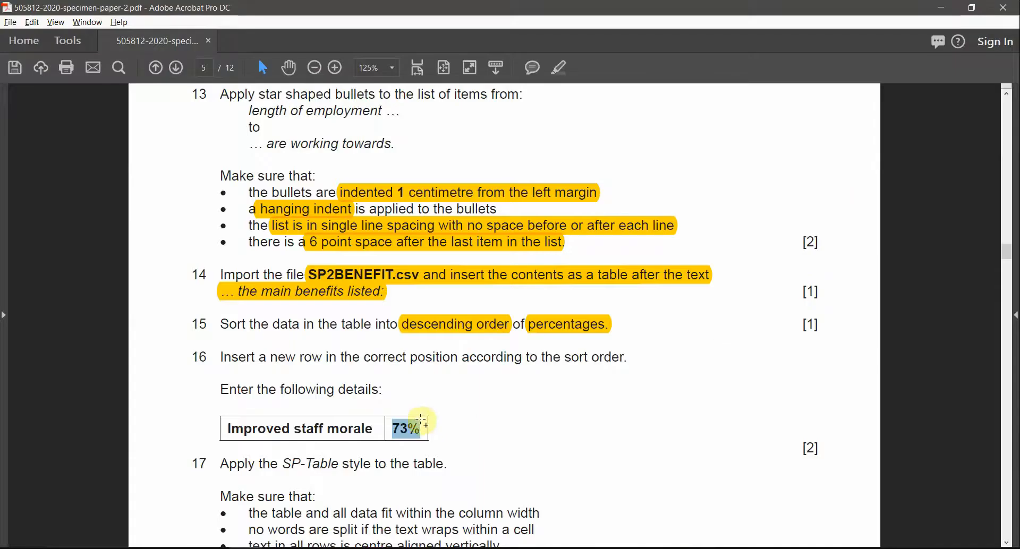
scroll(467, 321, "down", 4)
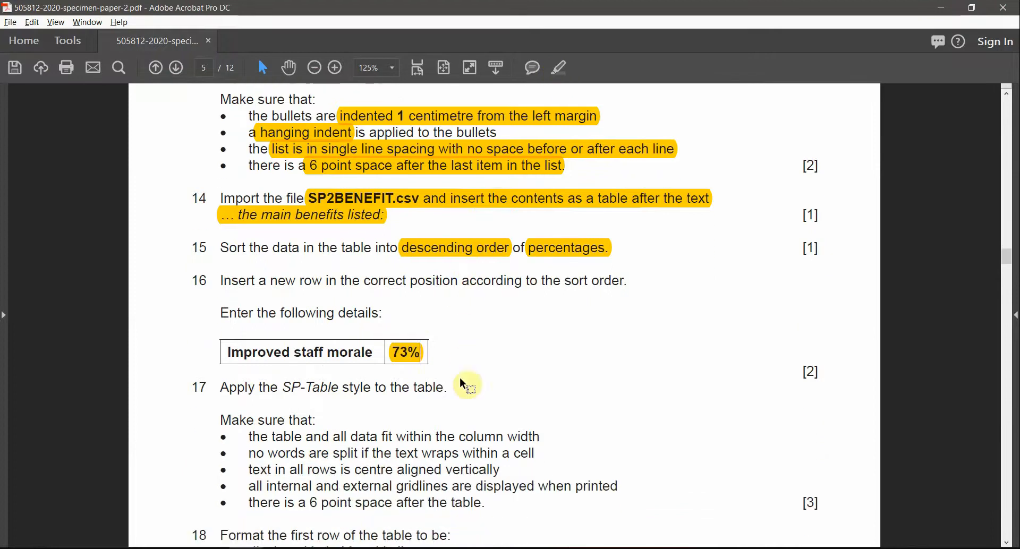
left_click_drag(282, 363, 371, 363)
left_click(561, 68)
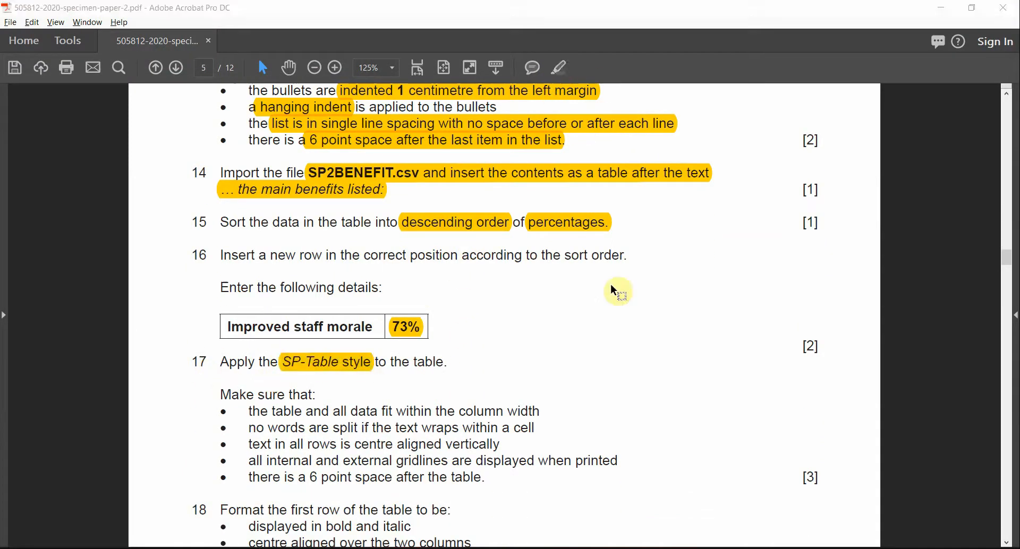
key("alt+Tab")
left_click(630, 217)
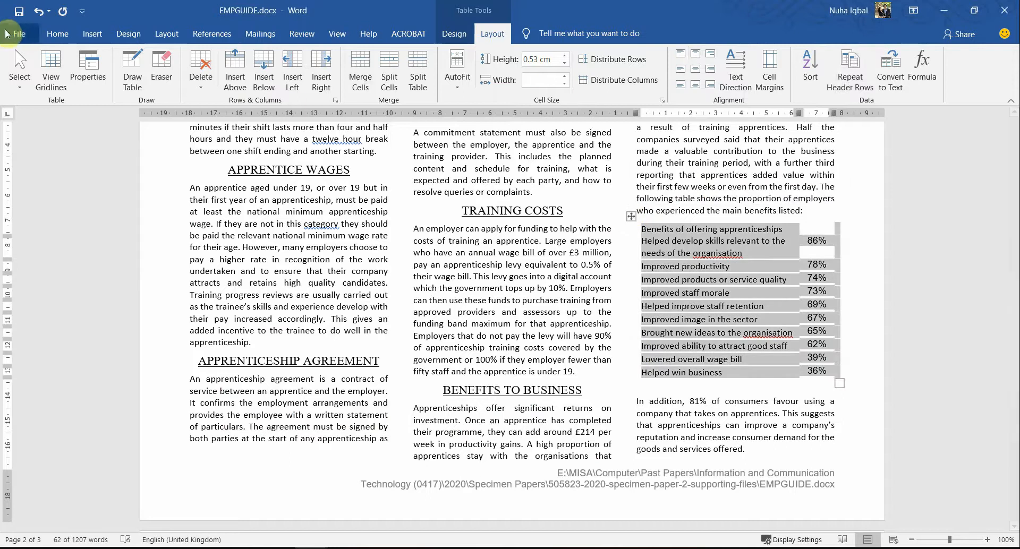
Step: Apply the SP-Table style to the benefits table from the Styles pane
left_click(57, 34)
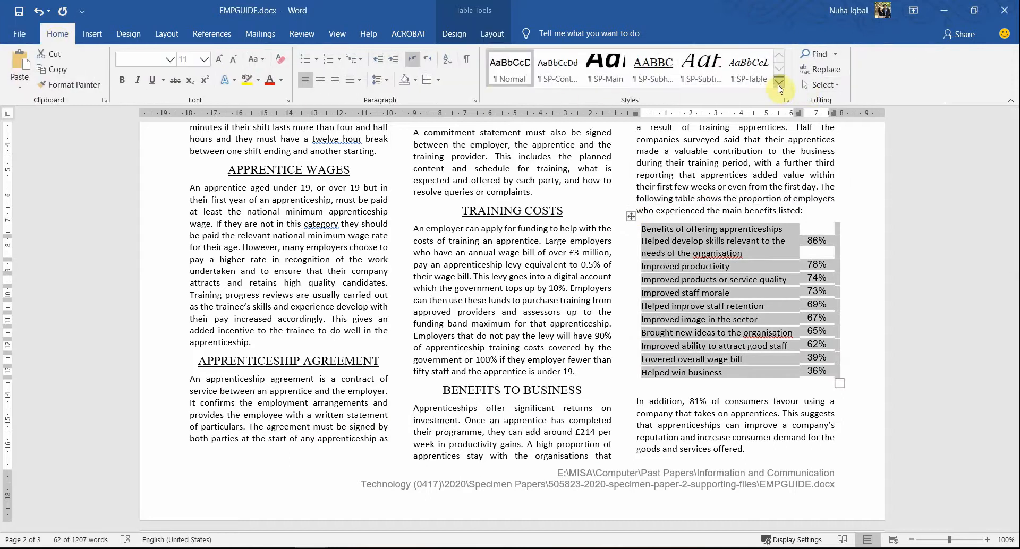
left_click(748, 73)
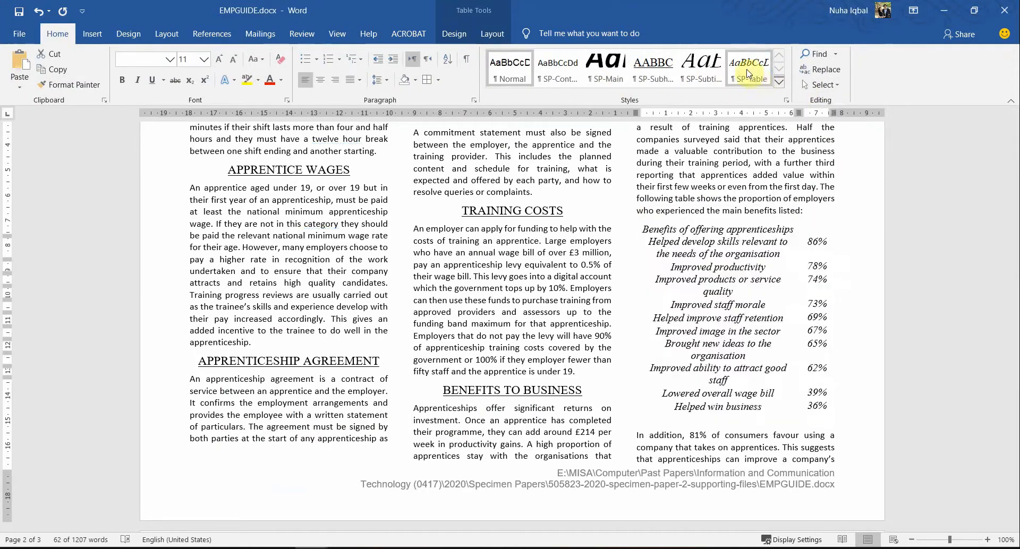
left_click(779, 81)
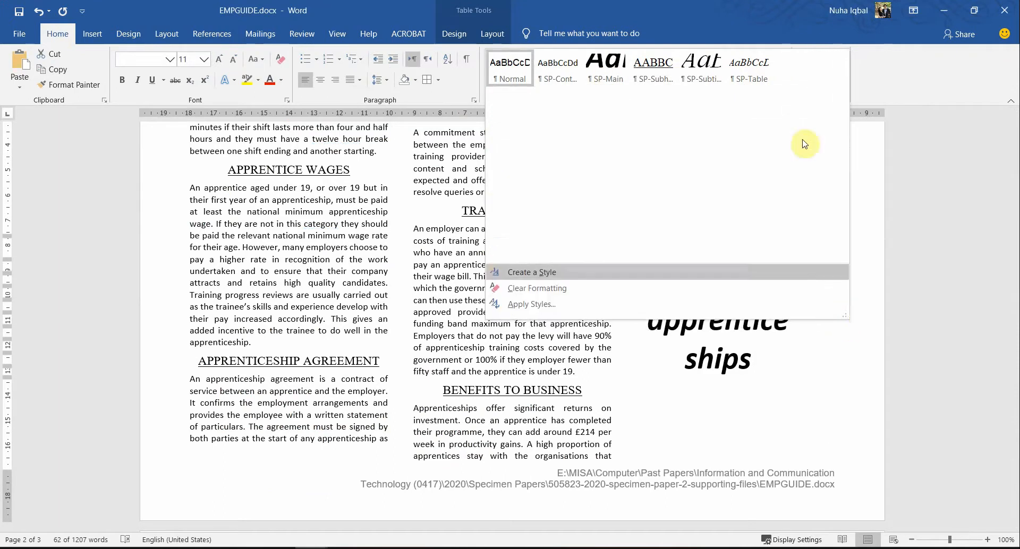
key("Escape")
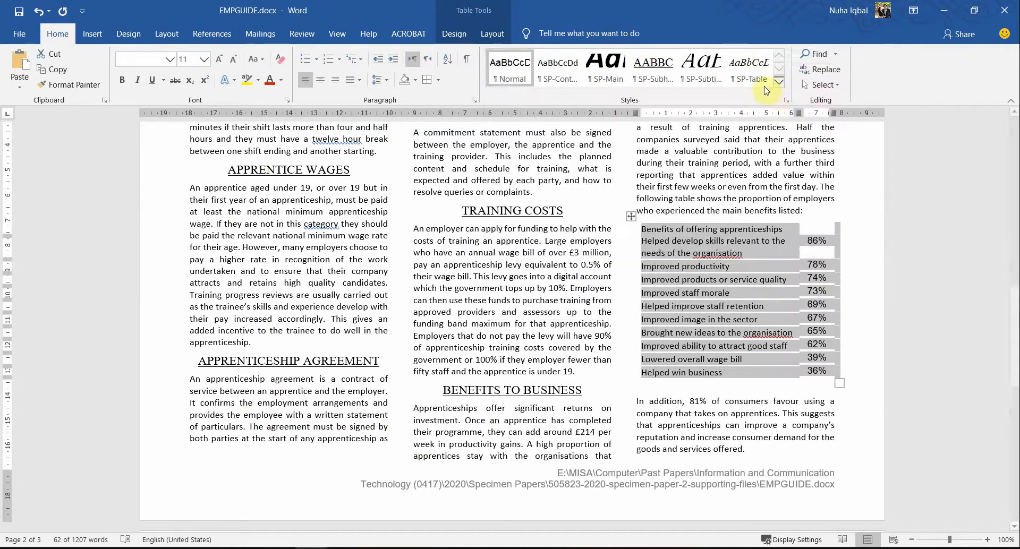
left_click(786, 101)
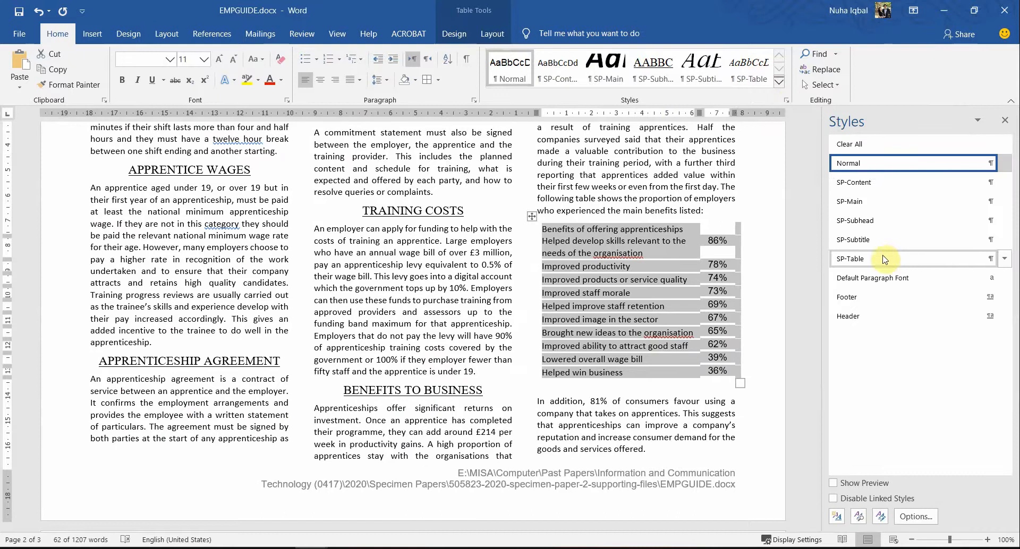
left_click(871, 259)
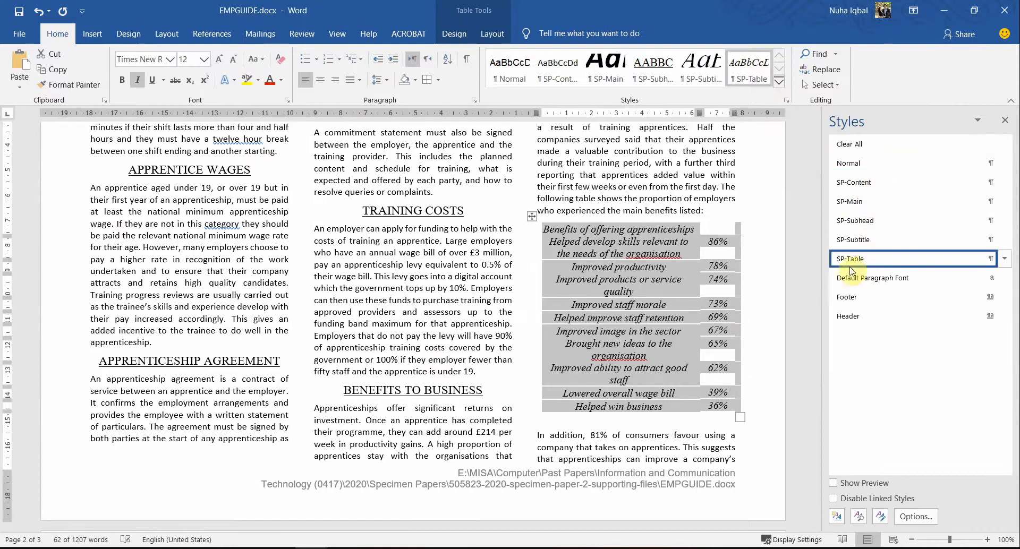
left_click(632, 343)
Step: Mark the column width requirement in the question paper's checklist
key("alt+Tab")
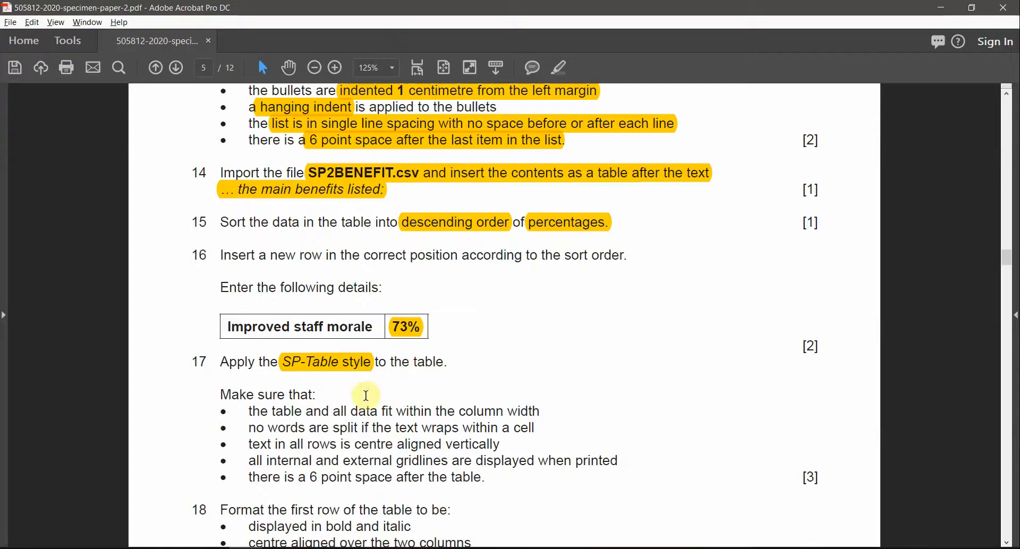
scroll(366, 395, "down", 1)
left_click_drag(219, 377, 318, 378)
scroll(380, 434, "down", 2)
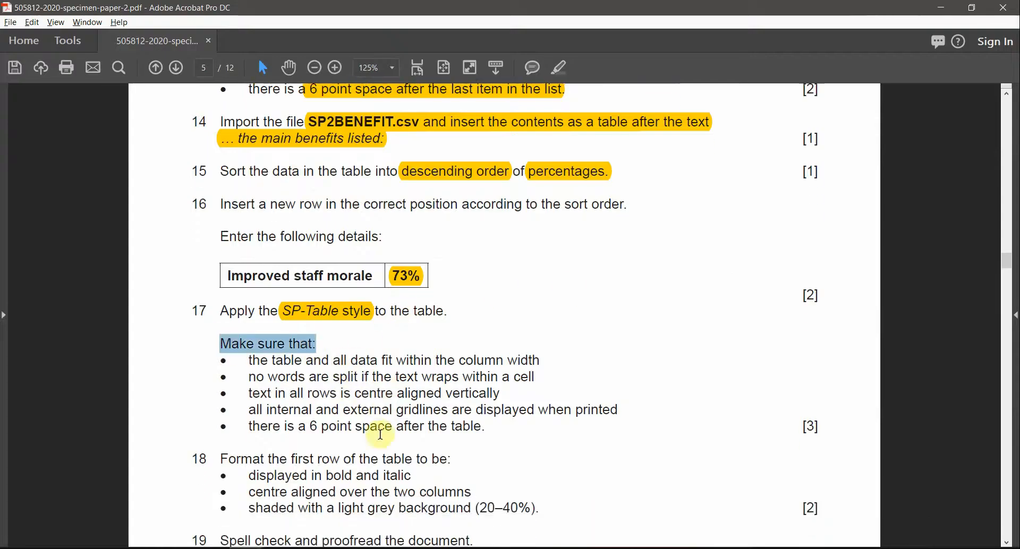
scroll(381, 435, "down", 1)
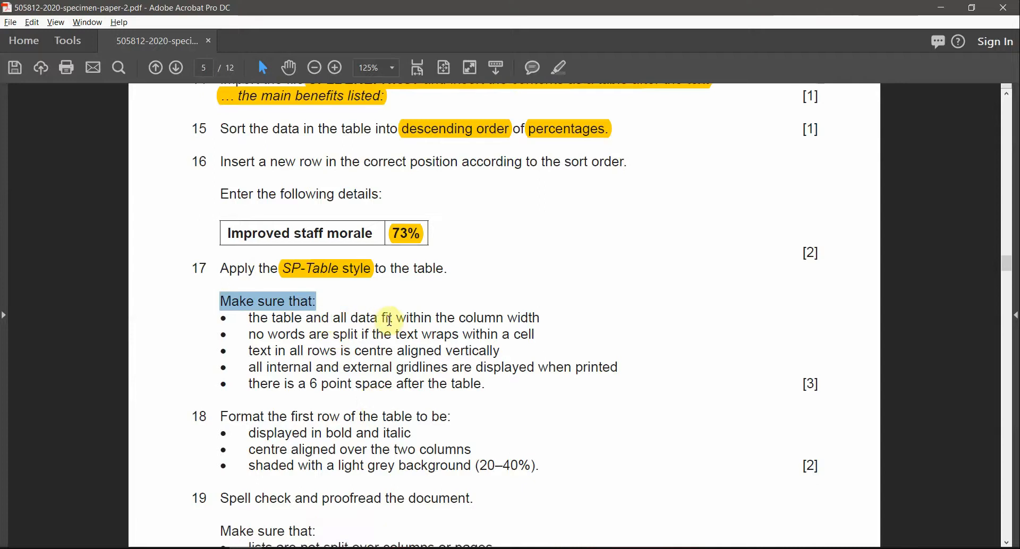
left_click_drag(434, 318, 519, 315)
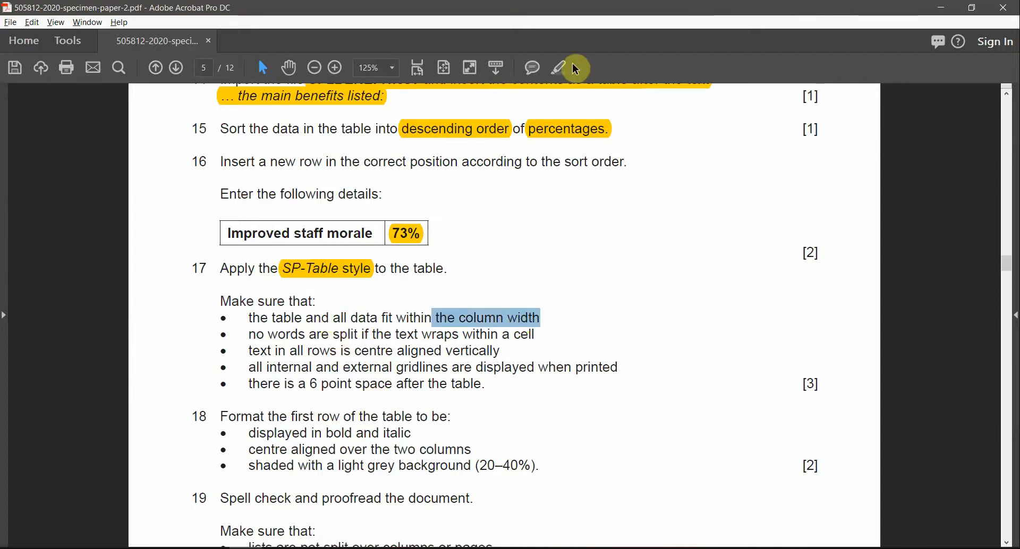
key("alt+Tab")
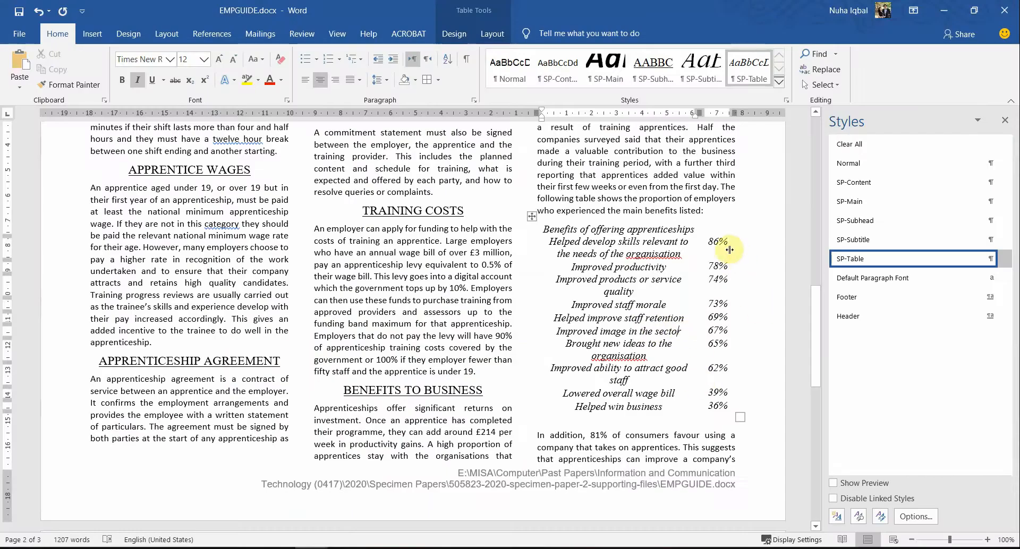
Step: Drag the benefits table's right column border left so the table fits
left_click_drag(733, 199, 737, 318)
left_click(543, 234)
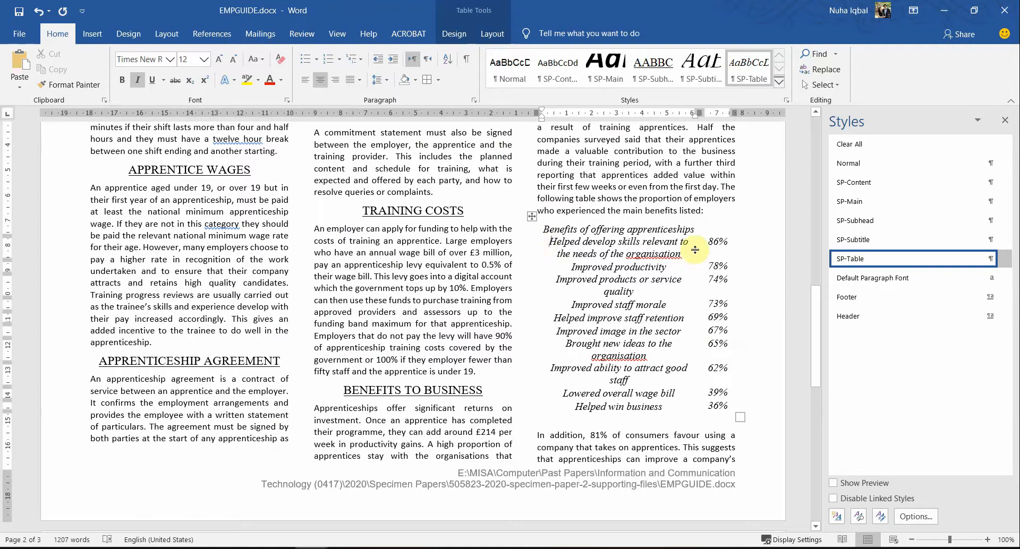
left_click_drag(735, 242, 733, 243)
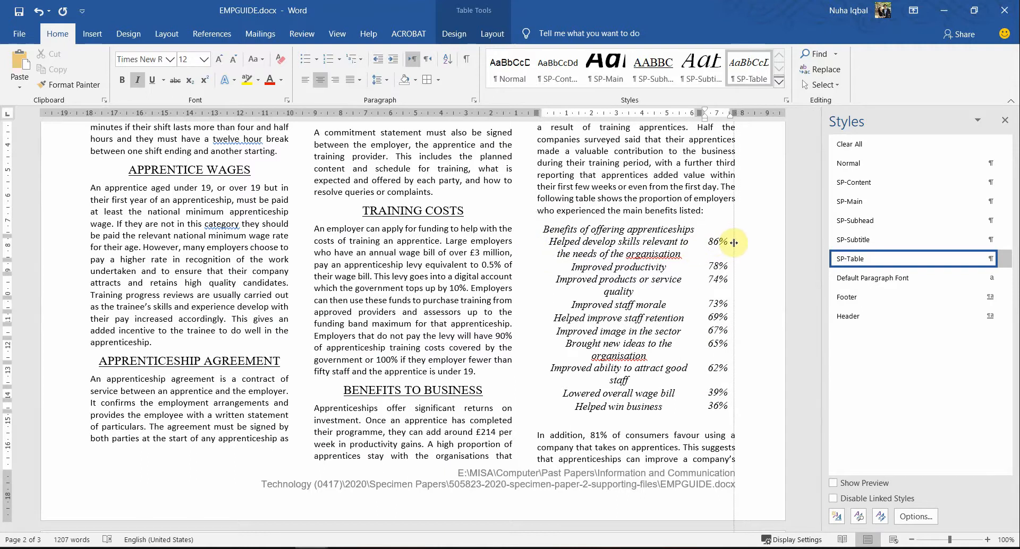
Step: Mark the no-split-words and text-wrapping requirements in the question paper checklist
key("alt+Tab")
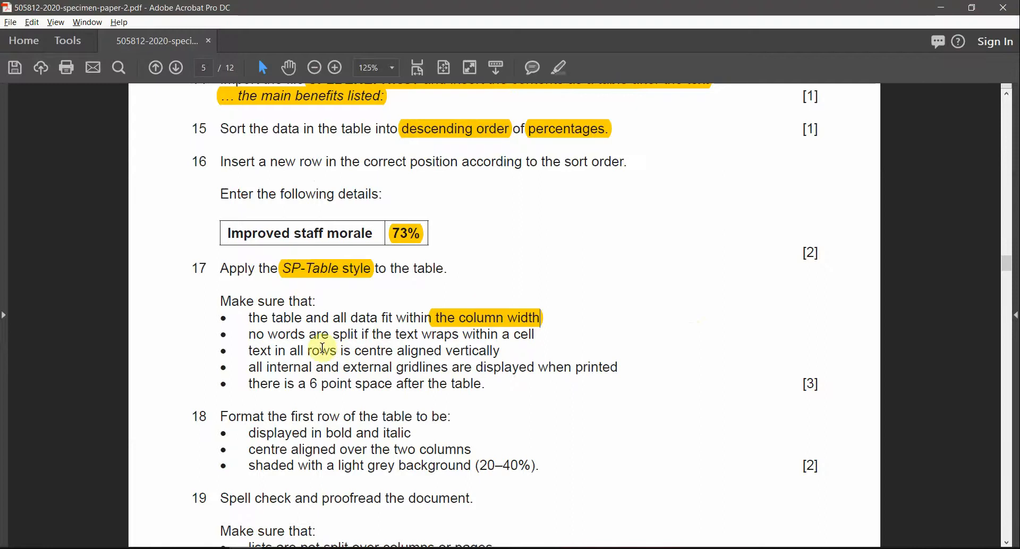
left_click_drag(255, 335, 354, 338)
left_click(278, 339)
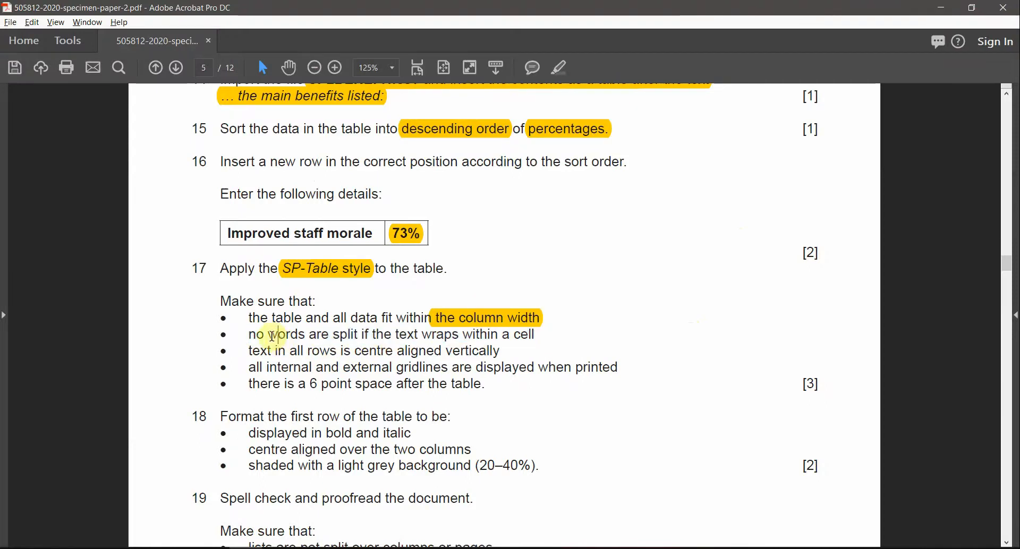
left_click_drag(272, 336, 460, 339)
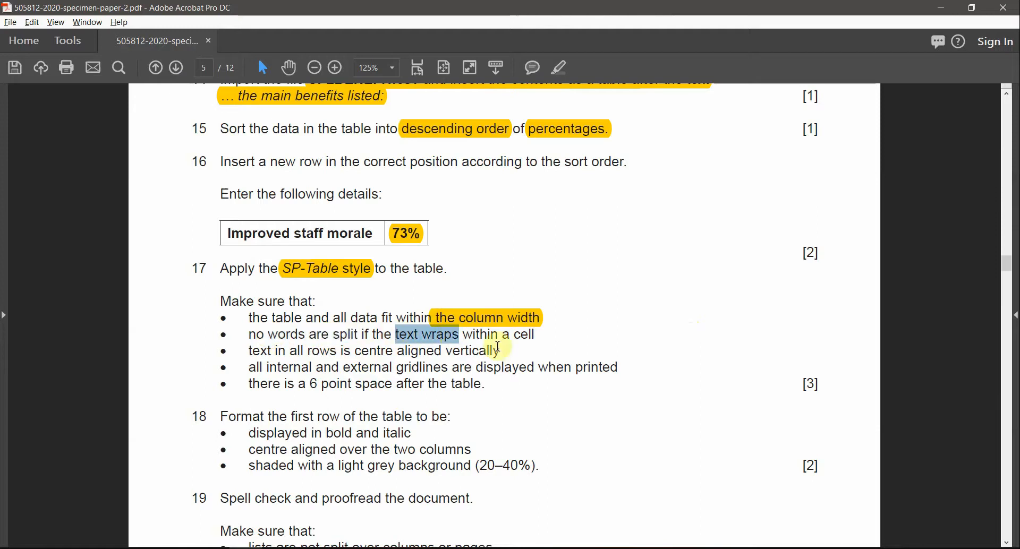
key("alt+Tab")
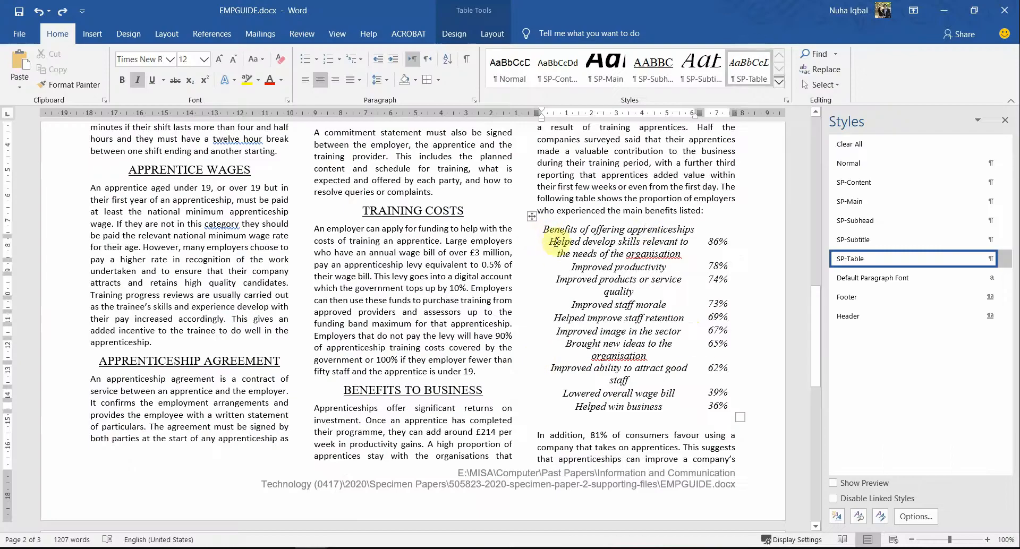
Step: Try selecting the first column and first row, and mark the vertical alignment requirement
left_click_drag(552, 242, 635, 411)
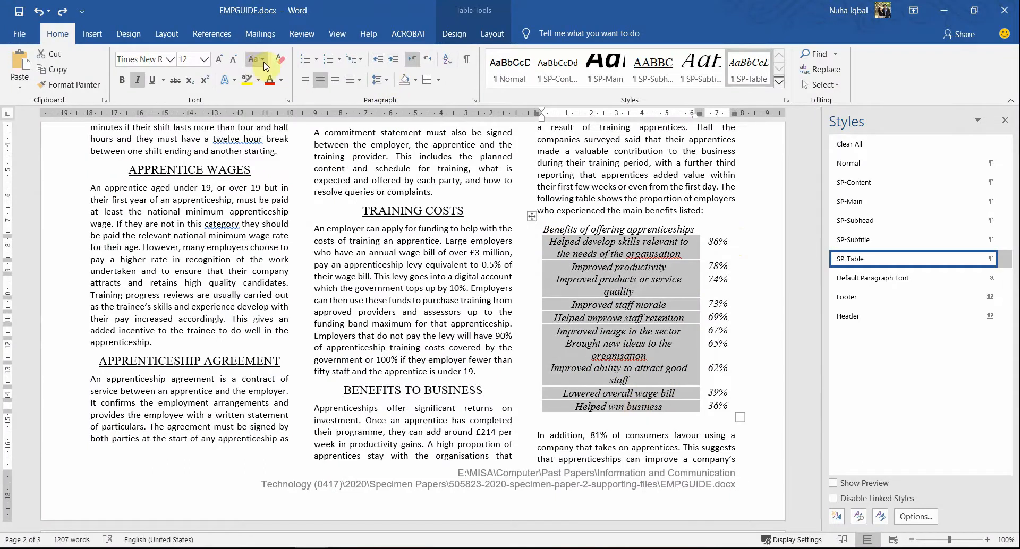
left_click(552, 244)
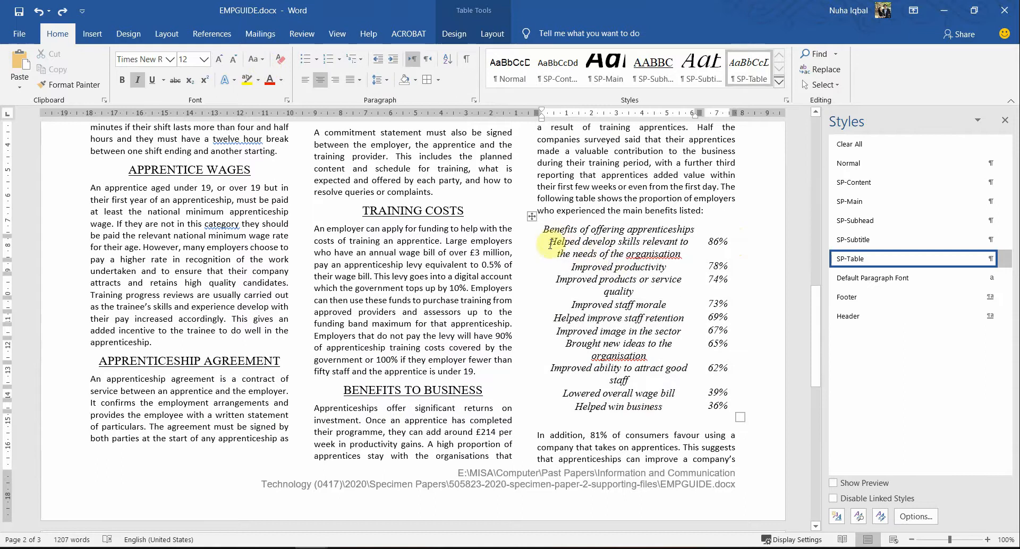
left_click_drag(567, 252, 712, 287)
key("alt+Tab")
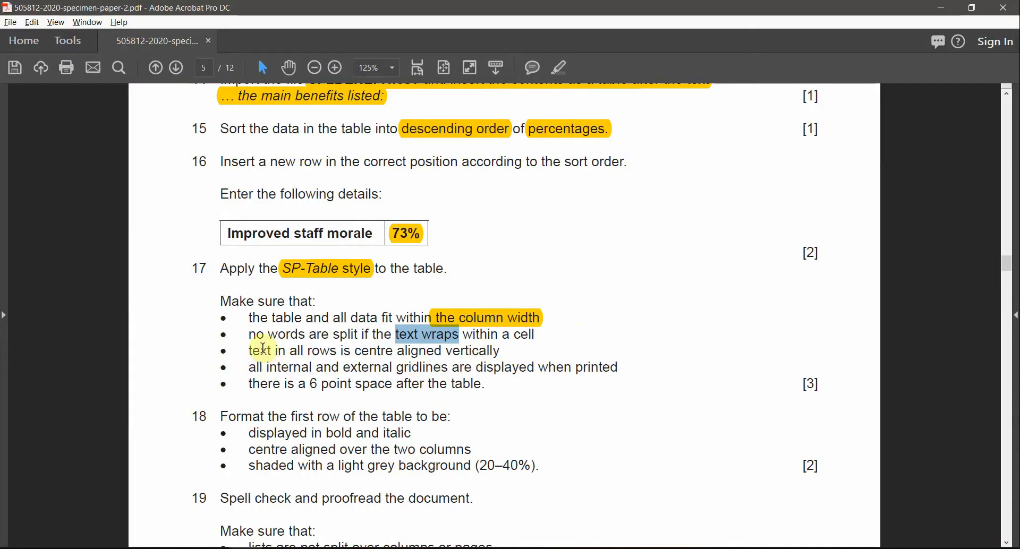
left_click_drag(405, 352, 476, 352)
key("alt+Tab")
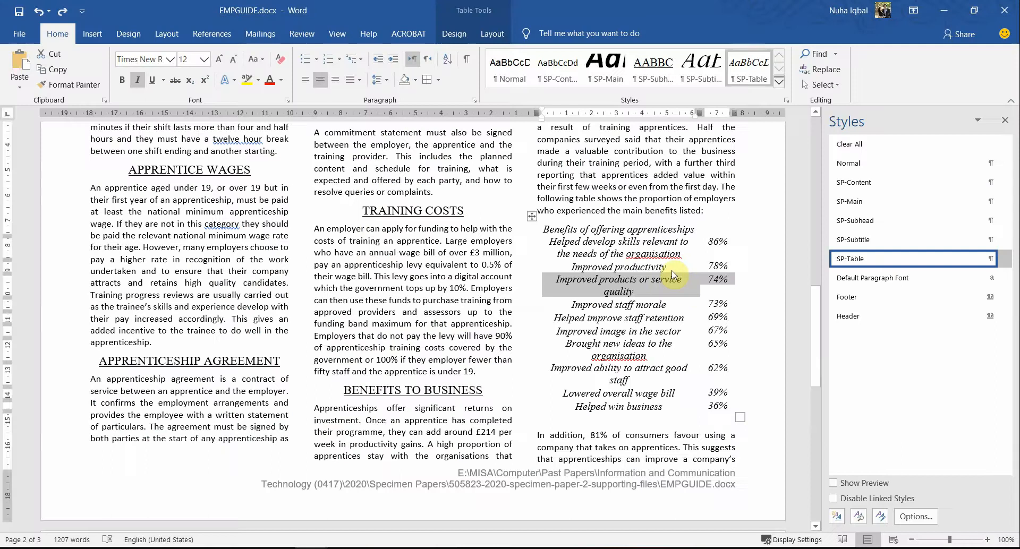
Step: Select the first column's benefit cells down to 'Helped win business'
left_click_drag(669, 231, 648, 418)
key("alt+Tab")
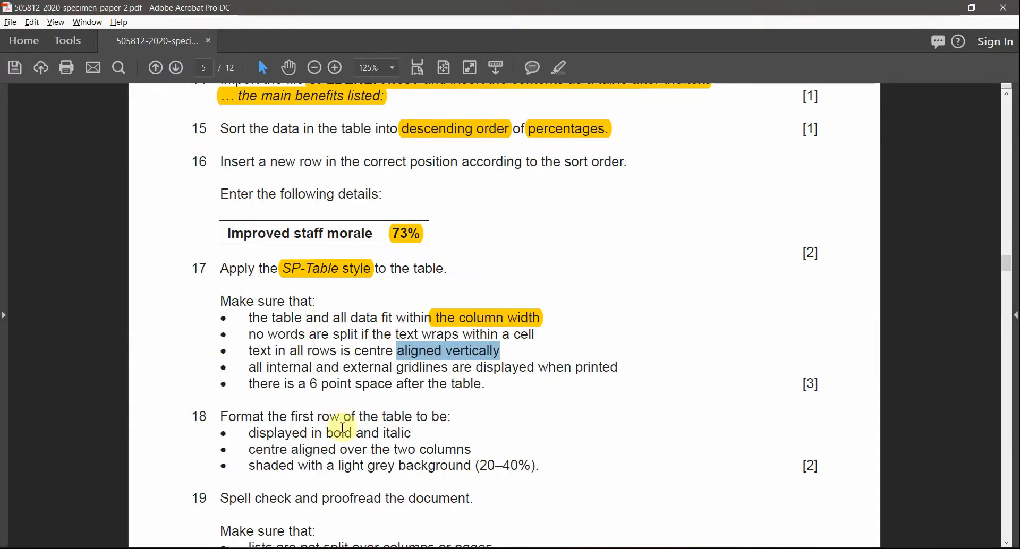
key("alt+Tab")
left_click(572, 254)
left_click_drag(575, 231, 665, 243)
left_click(713, 405)
Step: Centre the selected benefit cells vertically and horizontally with Align Center
left_click(492, 34)
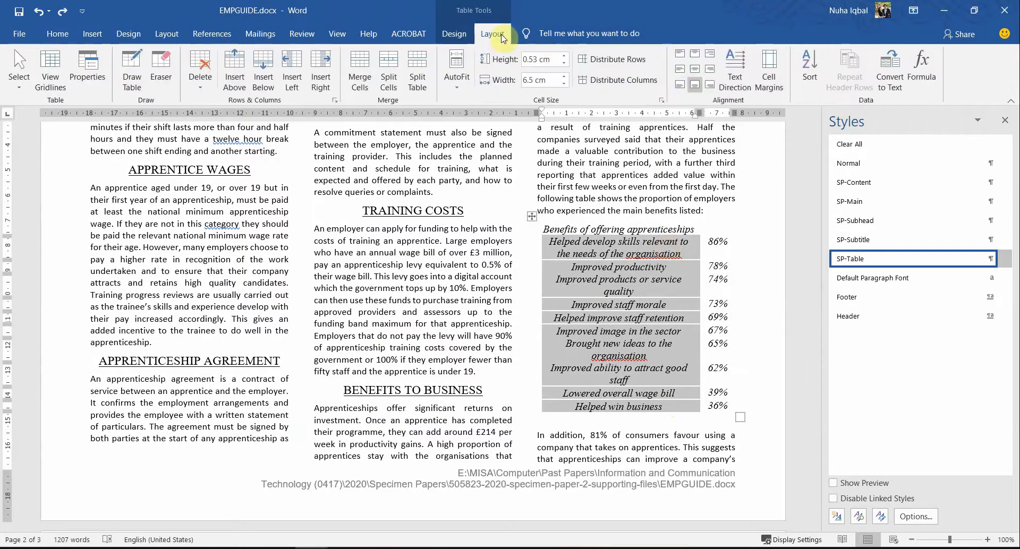
left_click(697, 74)
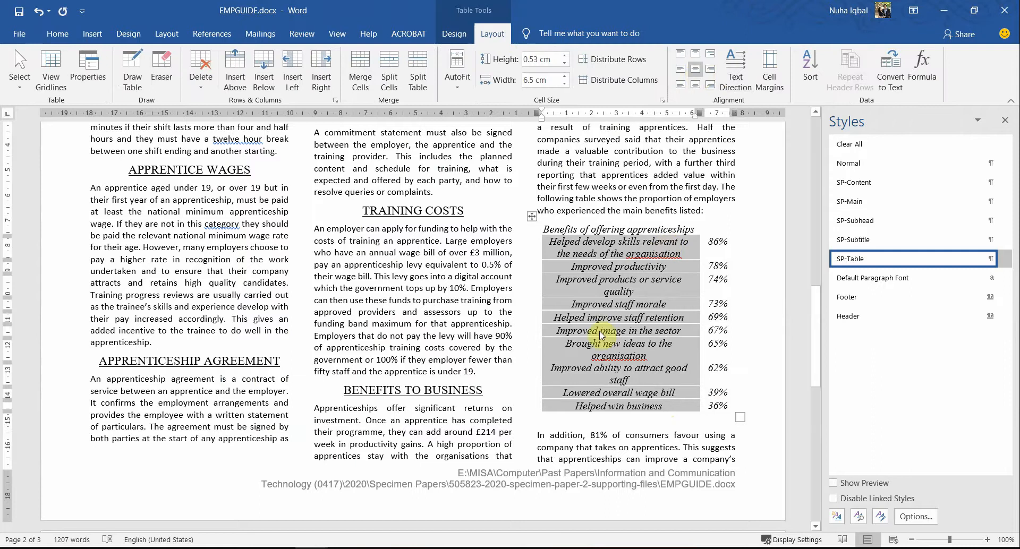
left_click(628, 351)
Step: Mark the internal and external gridlines requirement in the question paper
key("alt+Tab")
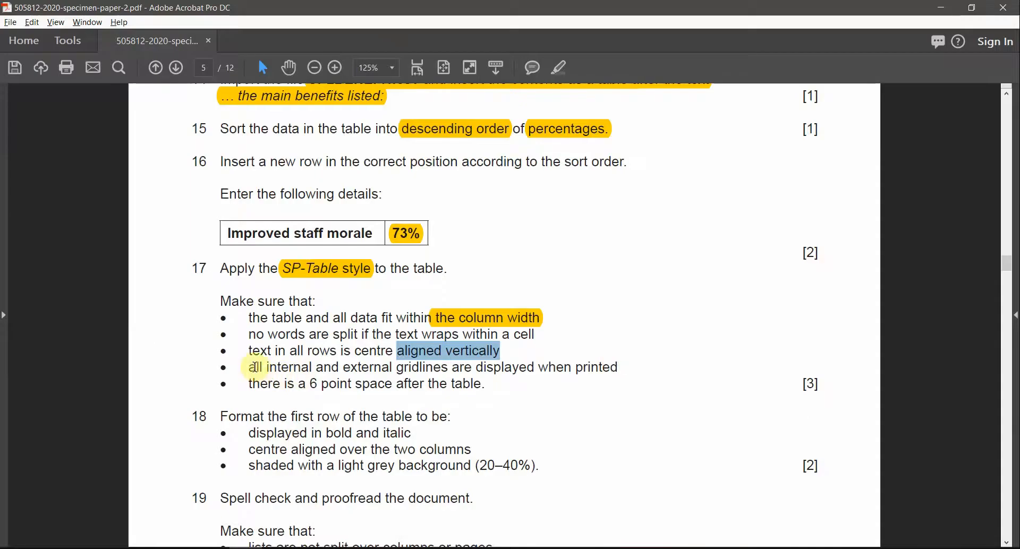
left_click_drag(398, 367, 346, 371)
left_click(572, 368)
left_click(273, 371)
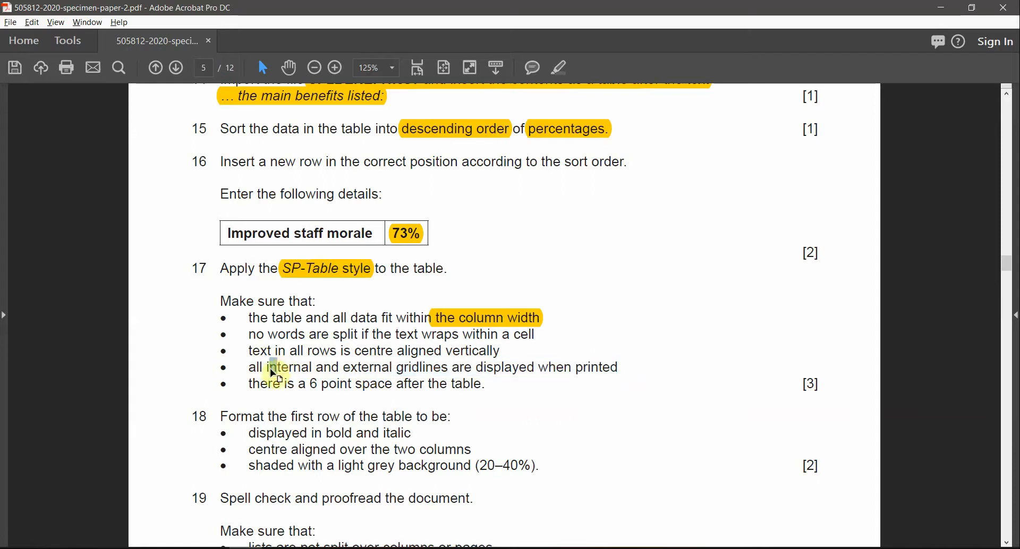
left_click_drag(266, 368, 446, 381)
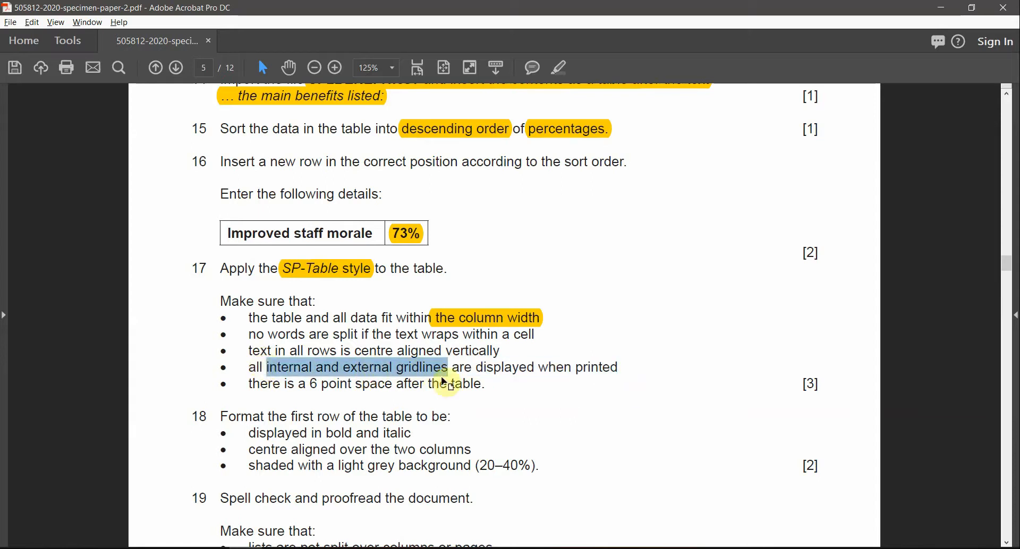
key("alt+Tab")
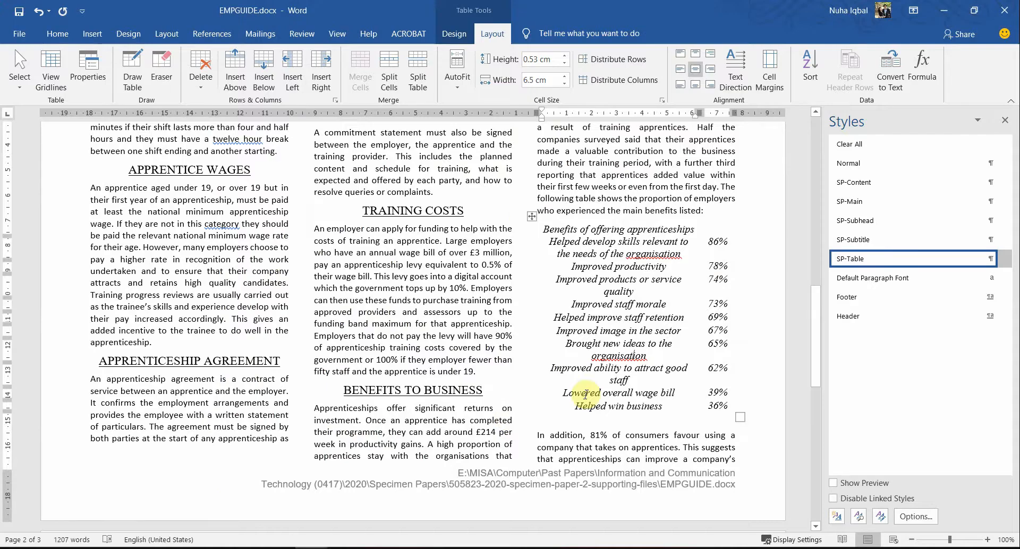
Step: Select the whole table to add All Borders gridlines, then mark the 6 point space requirement
left_click(533, 216)
left_click(57, 34)
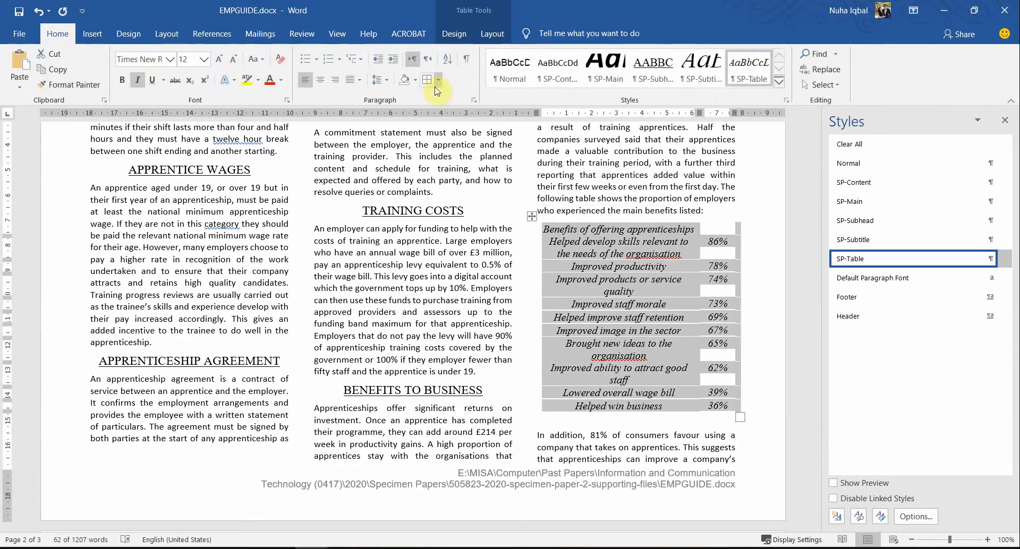
left_click(587, 302)
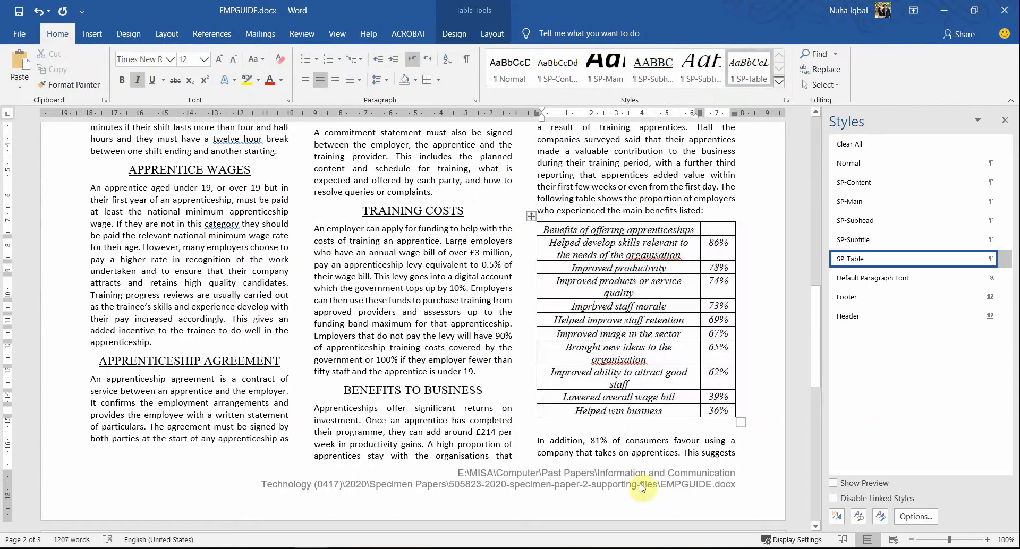
key("alt+Tab")
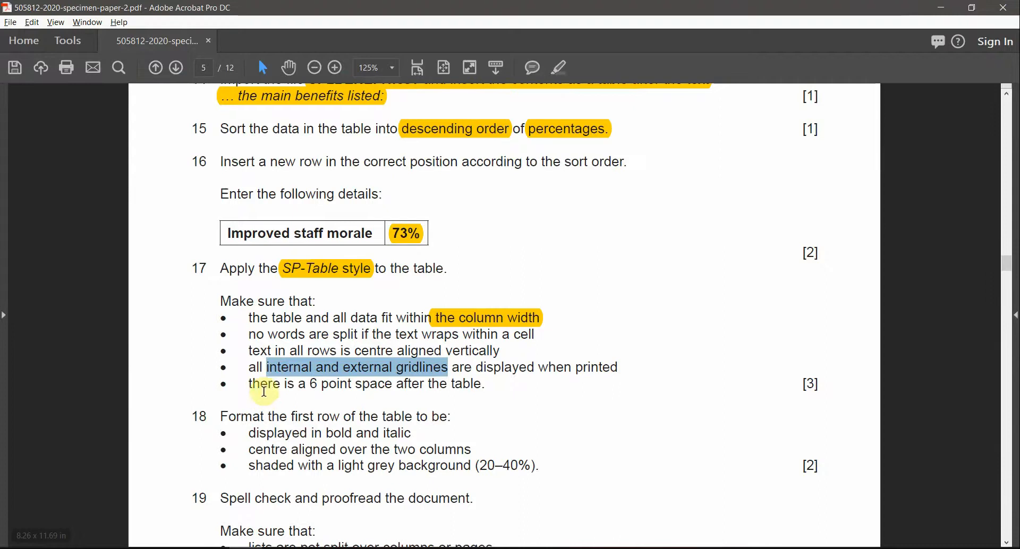
left_click_drag(310, 381, 441, 385)
key("alt+Tab")
Step: Try adjusting the empty paragraph below the table, then undo the change
left_click(601, 426)
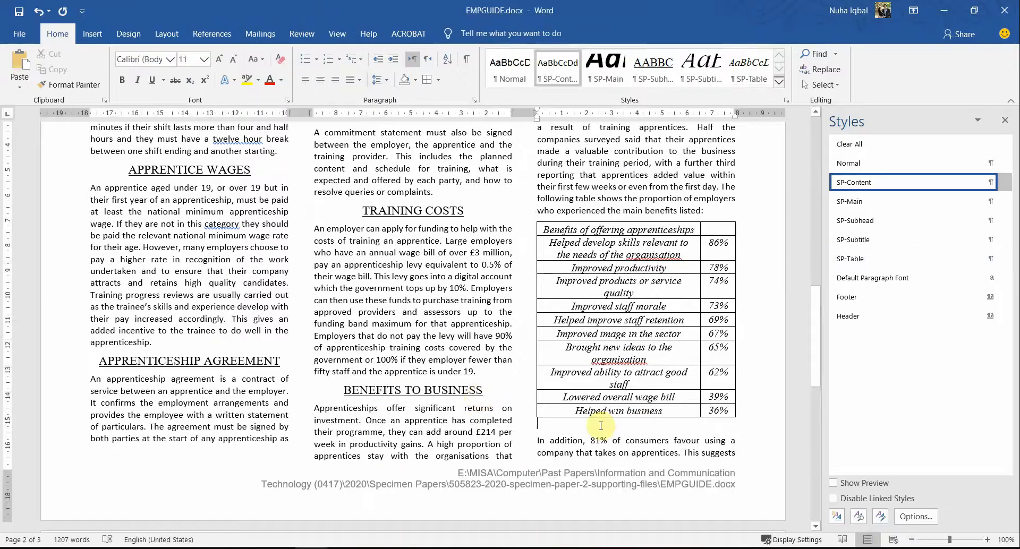
key("Delete")
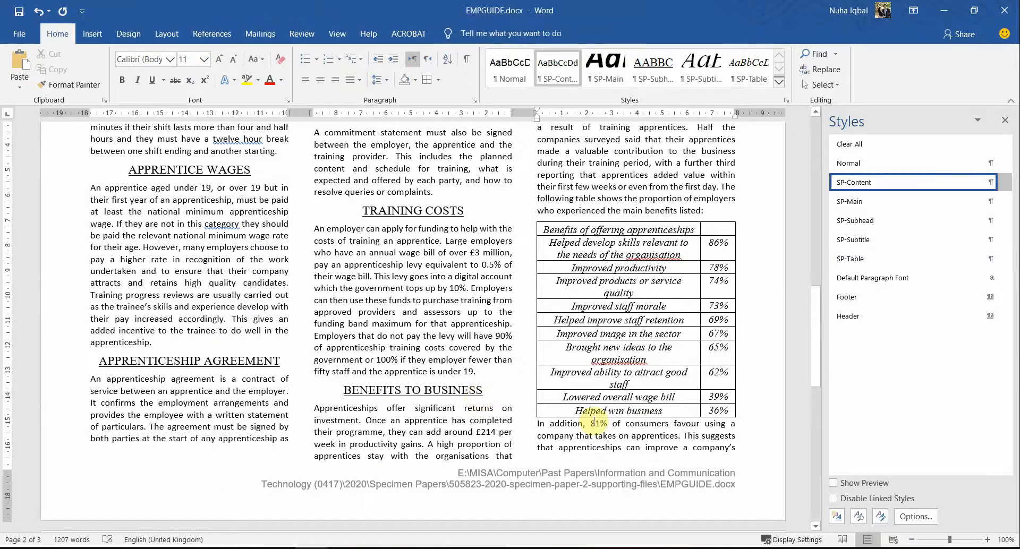
key("Return")
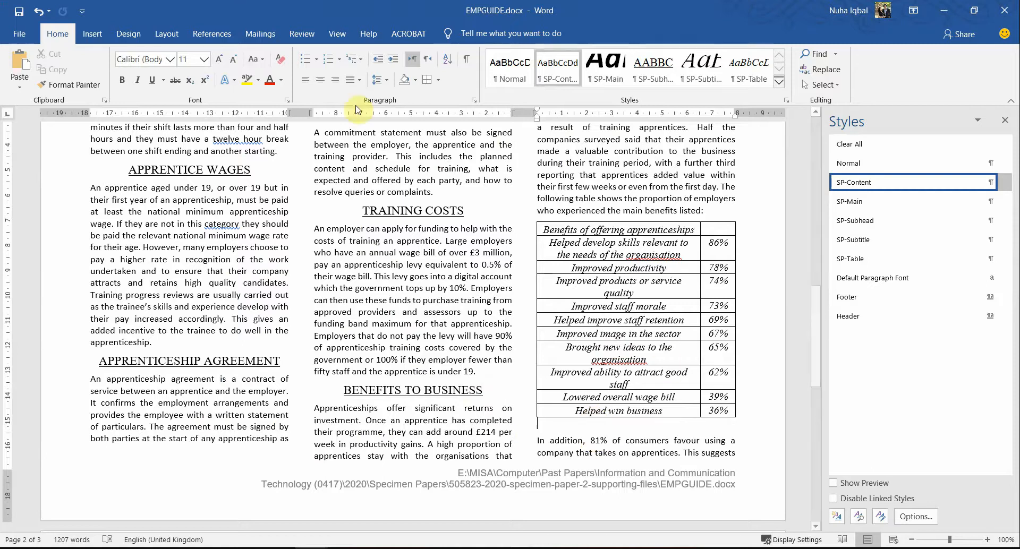
right_click(543, 428)
left_click(584, 336)
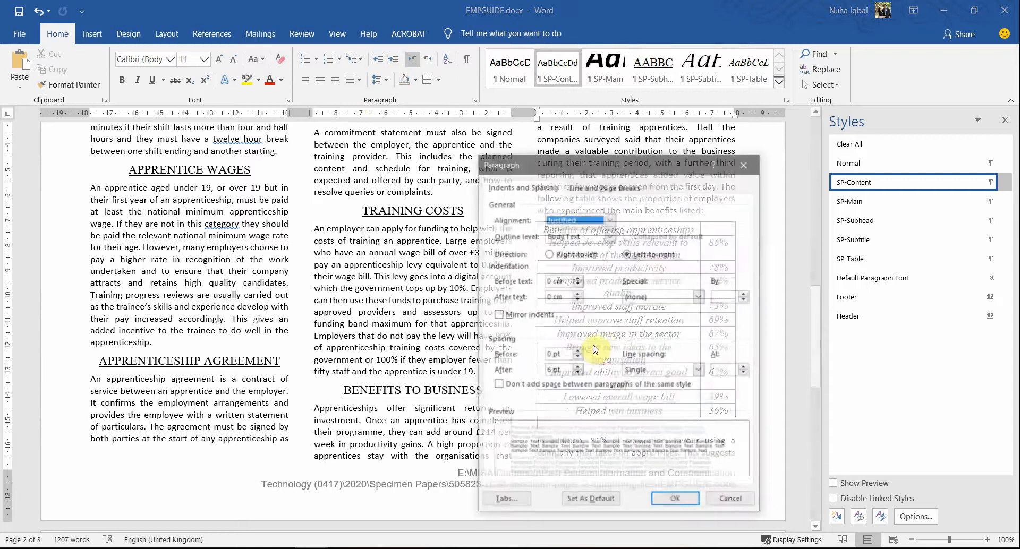
triple_click(558, 369)
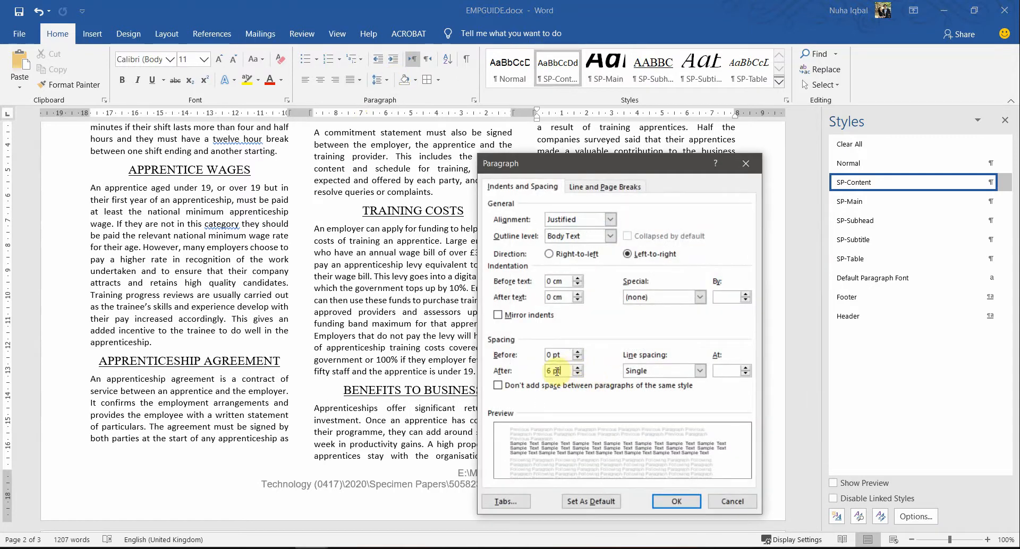
left_click(728, 501)
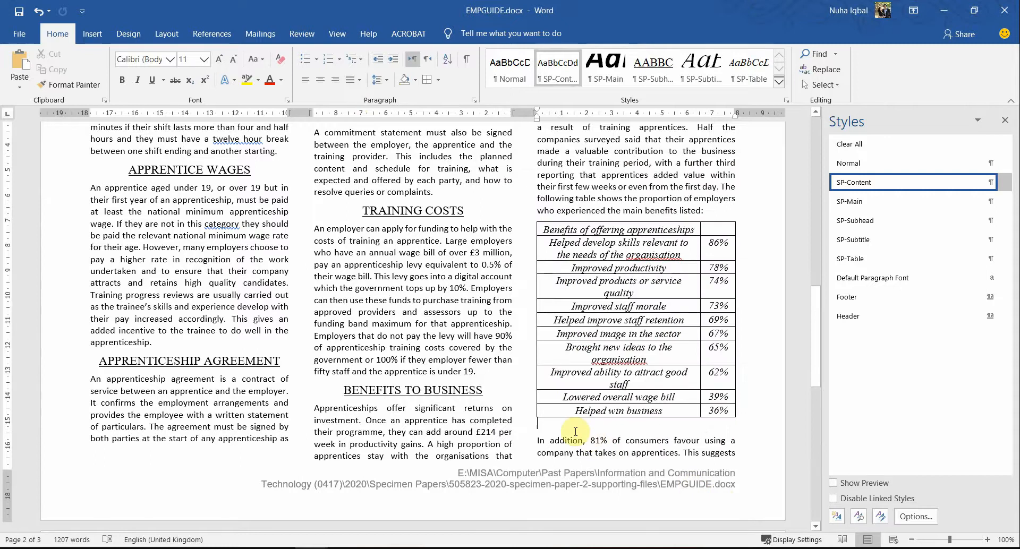
key("ctrl+z")
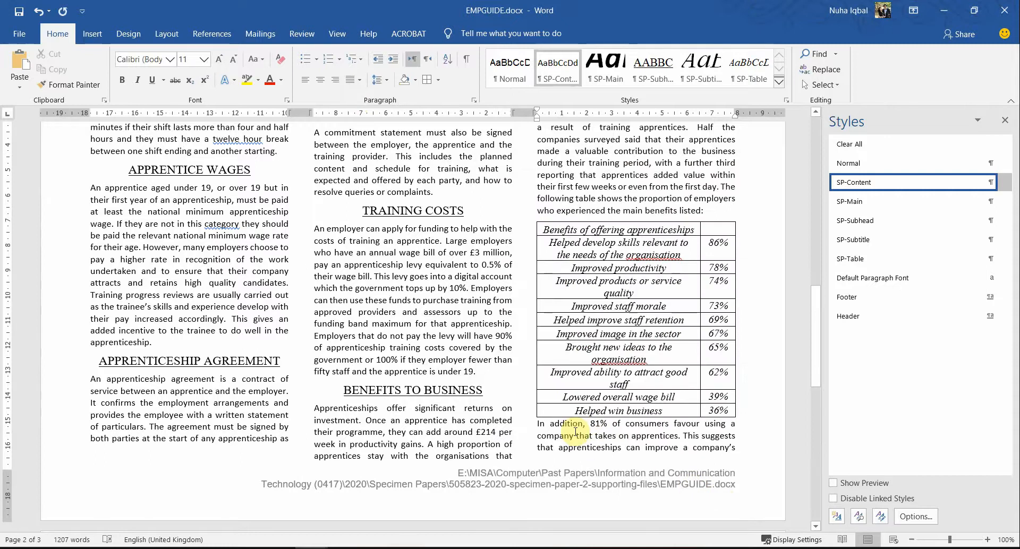
Step: Insert a blank paragraph before the 'In addition' paragraph below the table
left_click(577, 411)
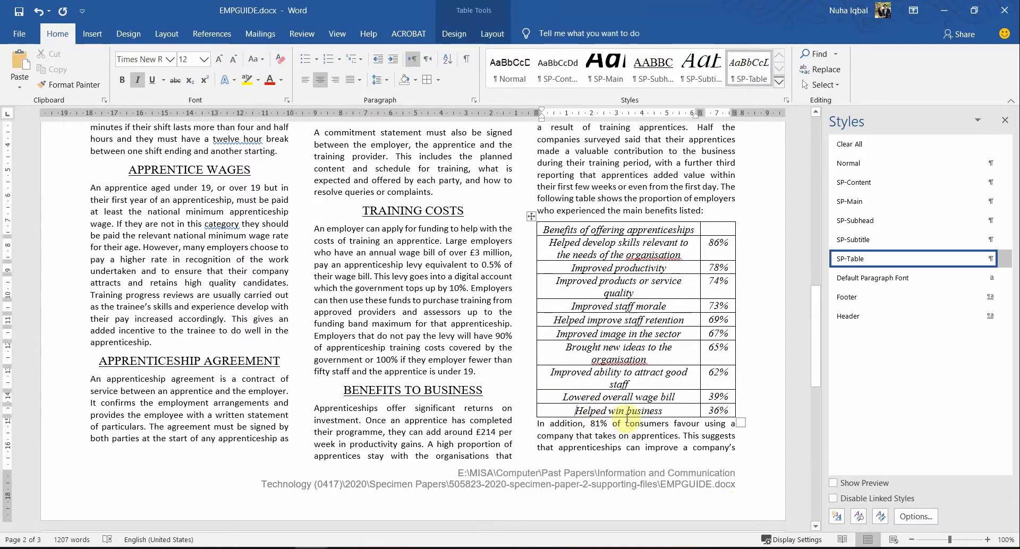
left_click_drag(705, 413, 668, 413)
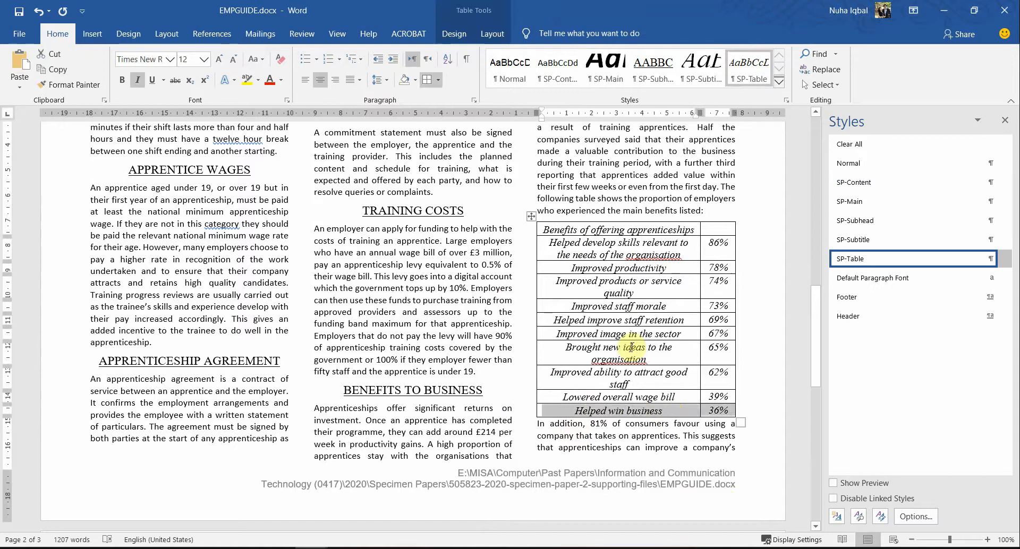
right_click(632, 414)
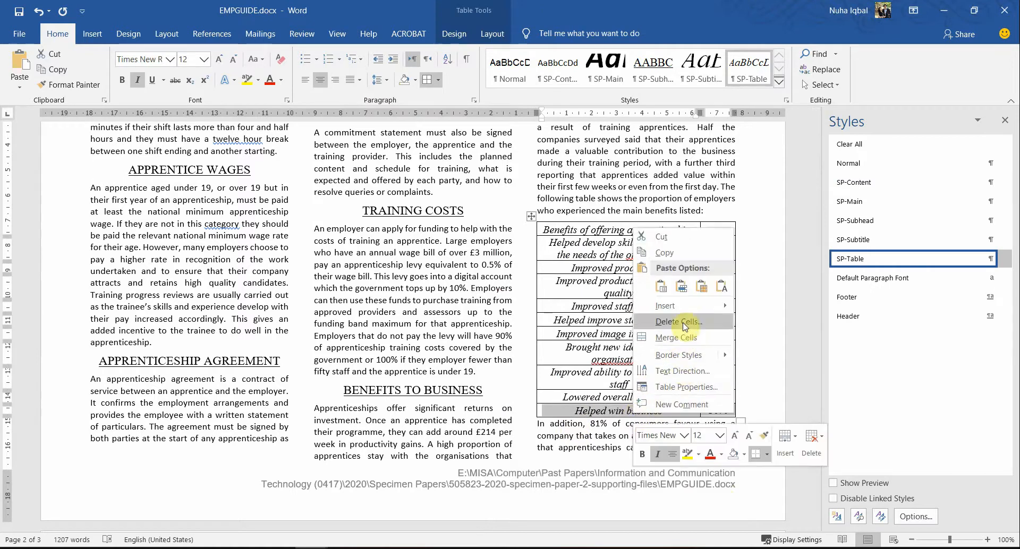
left_click(612, 426)
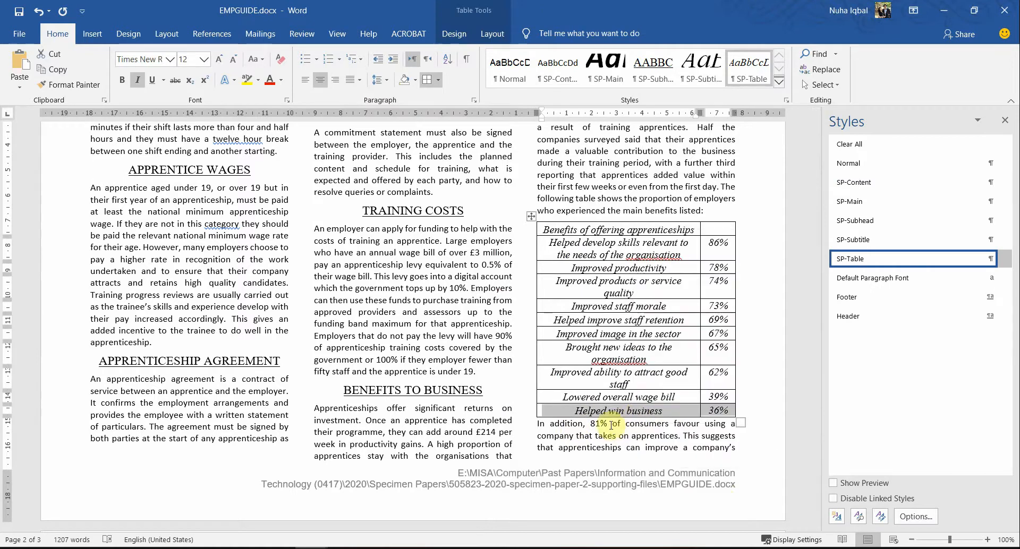
left_click(538, 424)
key("Return")
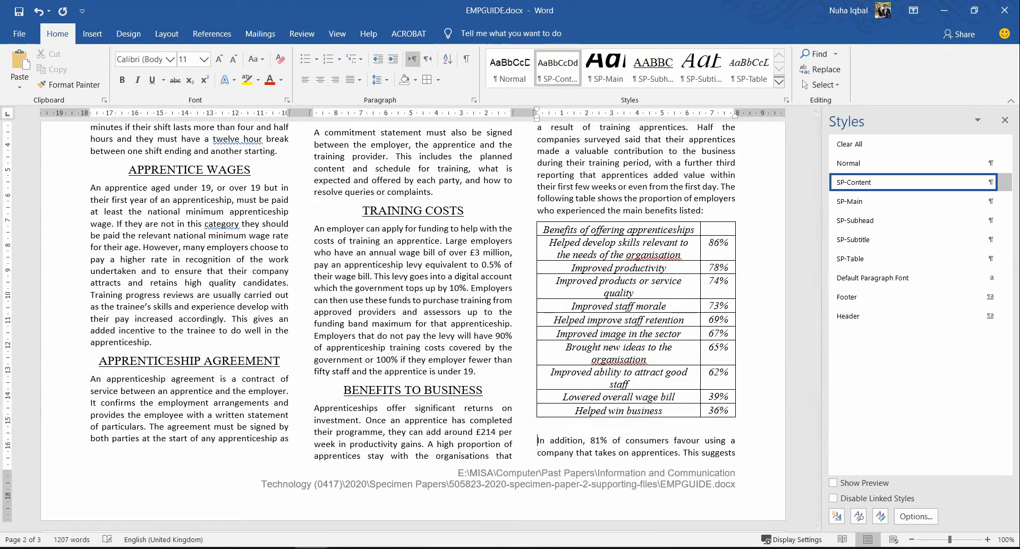
Step: Set the blank paragraph's Spacing After to 0 pt and shrink its font four sizes
right_click(556, 428)
left_click(598, 333)
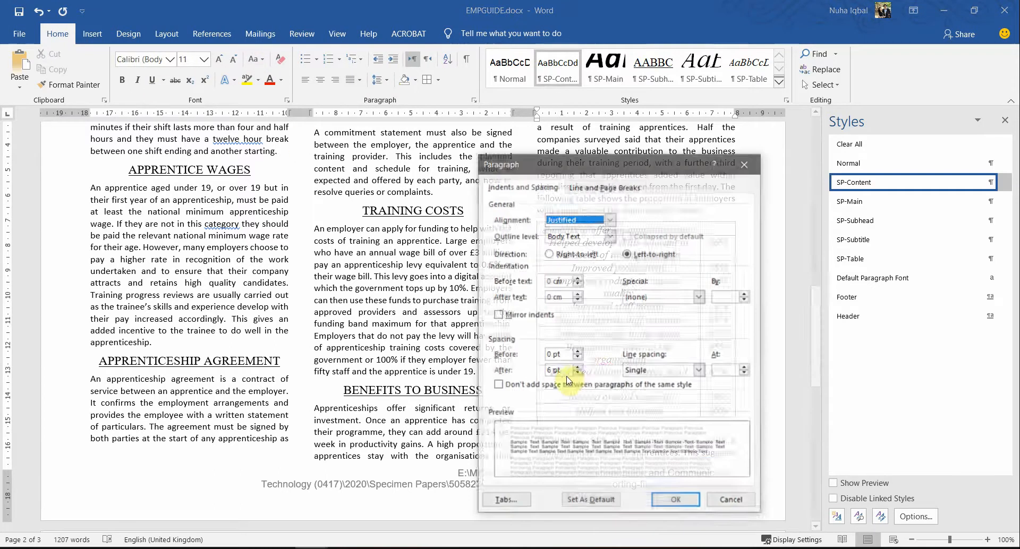
left_click(577, 375)
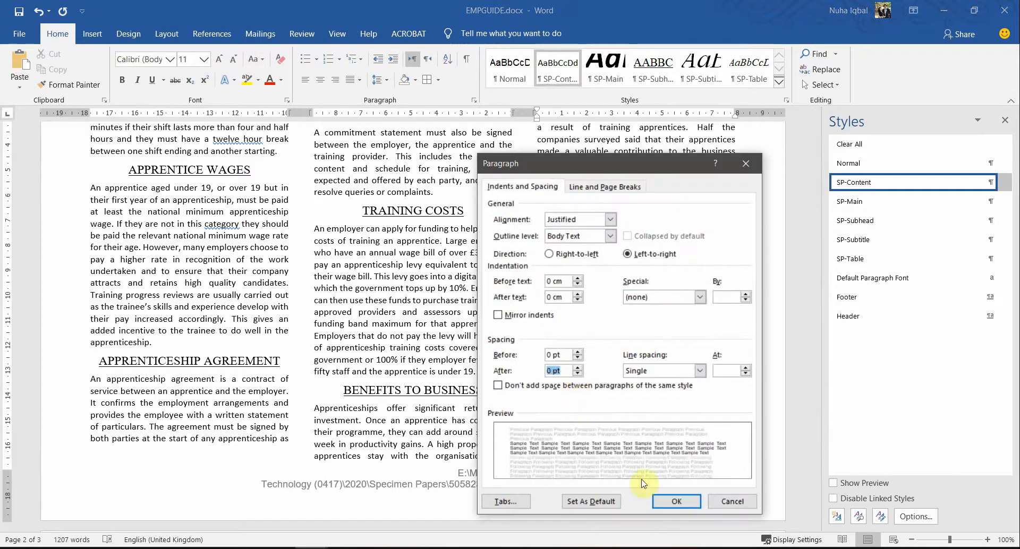
left_click(660, 500)
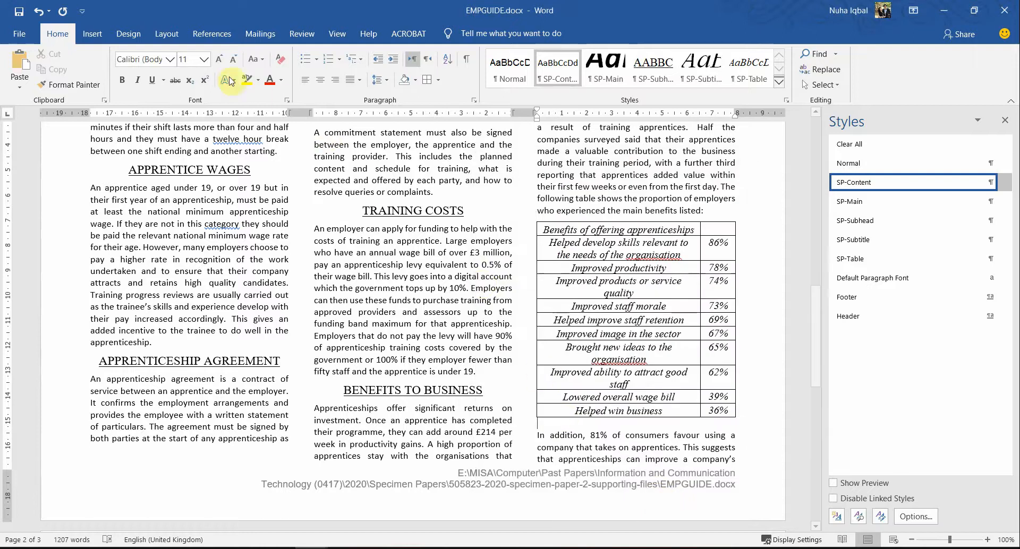
left_click(236, 60)
left_click(235, 60)
left_click(235, 60)
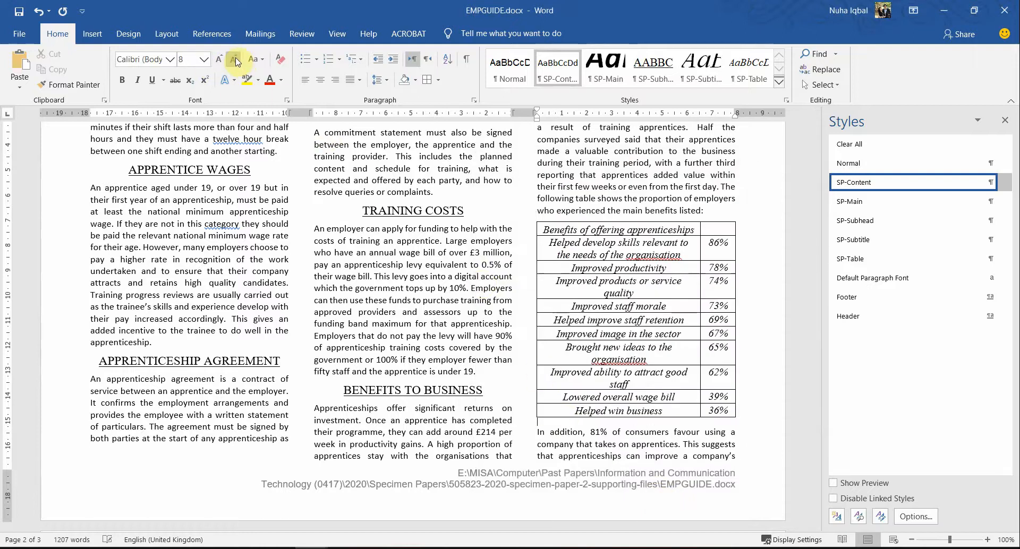
left_click(235, 60)
left_click(235, 60)
Step: Return the caret to the table's last row and switch to the exam question paper
left_click(607, 410)
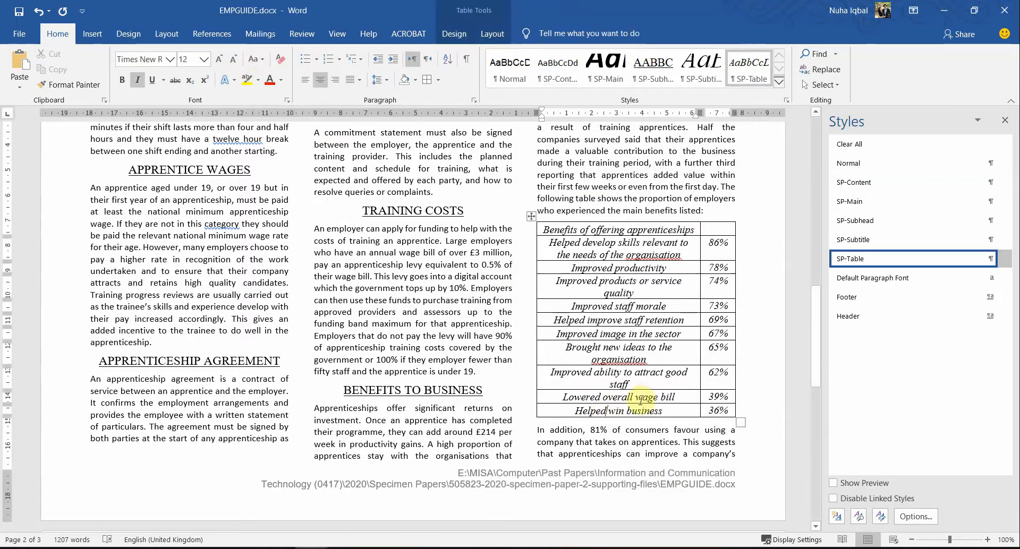
scroll(598, 444, "up", 2)
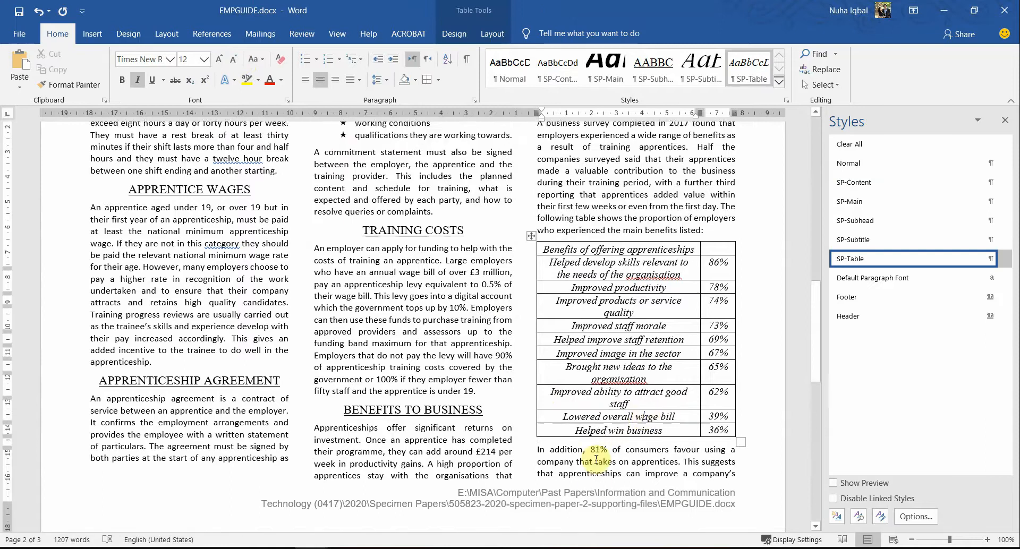
key("alt+Tab")
key("alt+Tab")
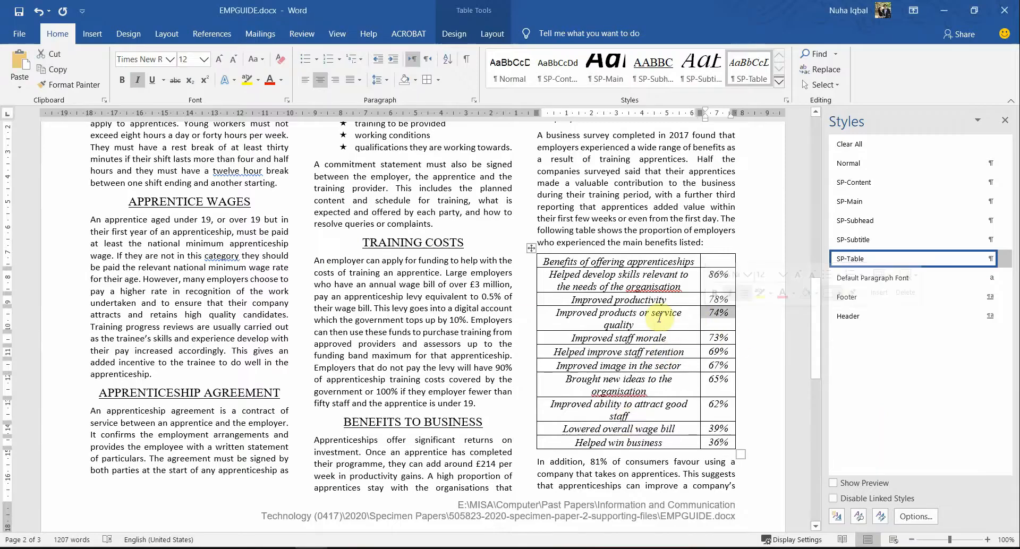
key("alt+Tab")
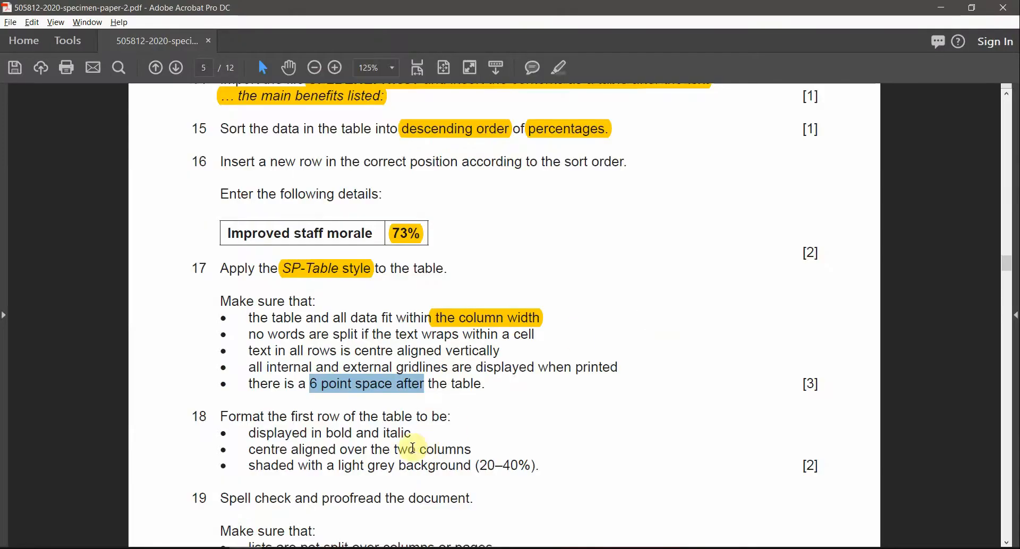
Step: Highlight question 18's line 'Format the first row of the table to be:' yellow and review its requirements
scroll(372, 478, "down", 1)
left_click_drag(226, 380, 451, 382)
left_click(564, 72)
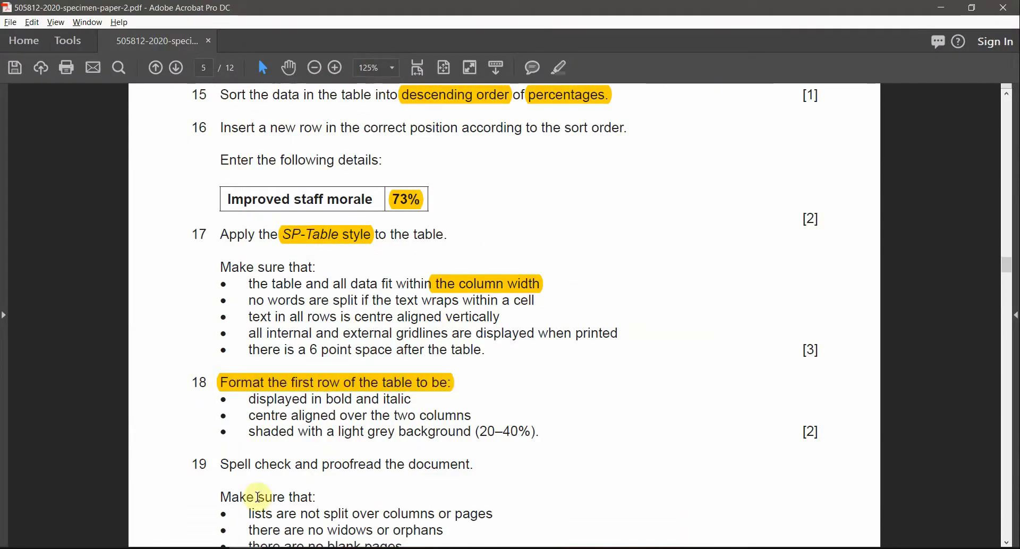
left_click(399, 393)
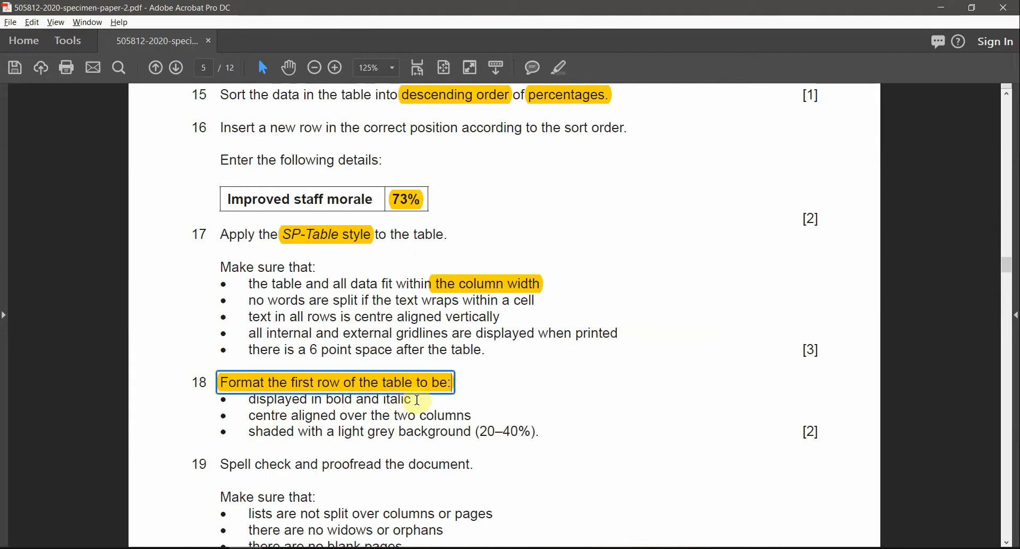
mouse_move(417, 402)
left_mouse_down()
mouse_move(349, 401)
mouse_move(401, 413)
left_mouse_up()
left_click(297, 421)
key("alt+Tab")
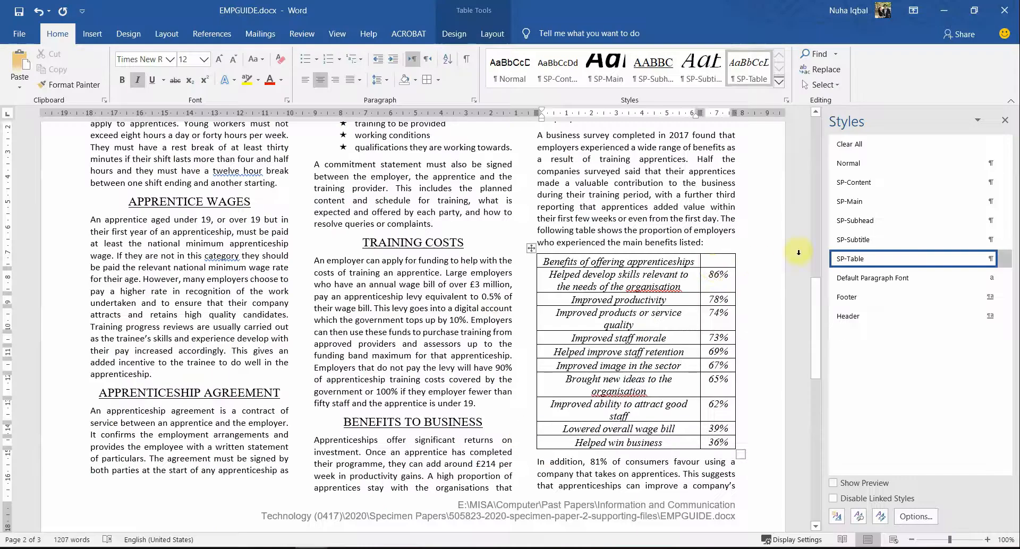
Step: Merge the header row into one cell and make its text bold and italic
triple_click(685, 261)
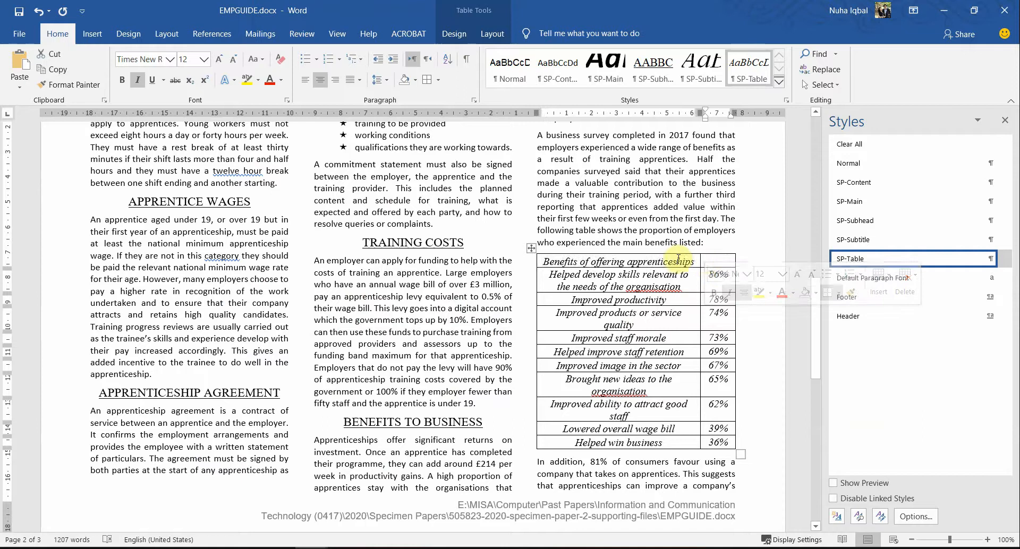
left_click_drag(723, 260, 690, 260)
right_click(690, 260)
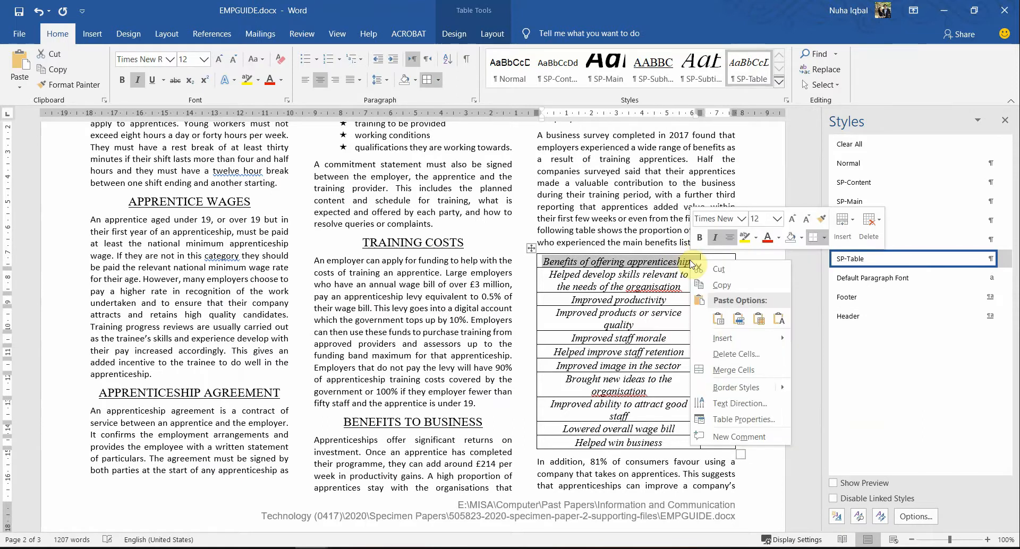
left_click(734, 369)
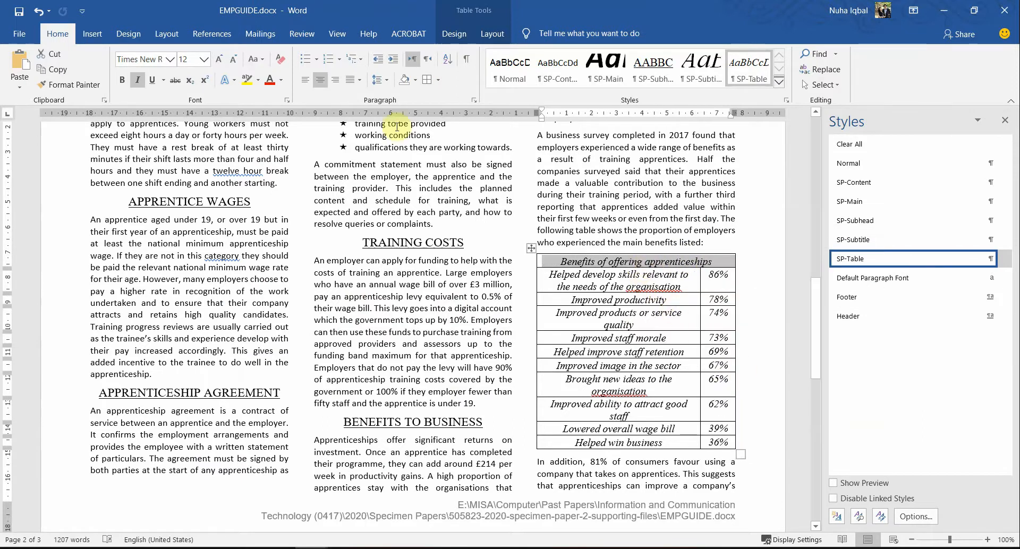
left_click(124, 81)
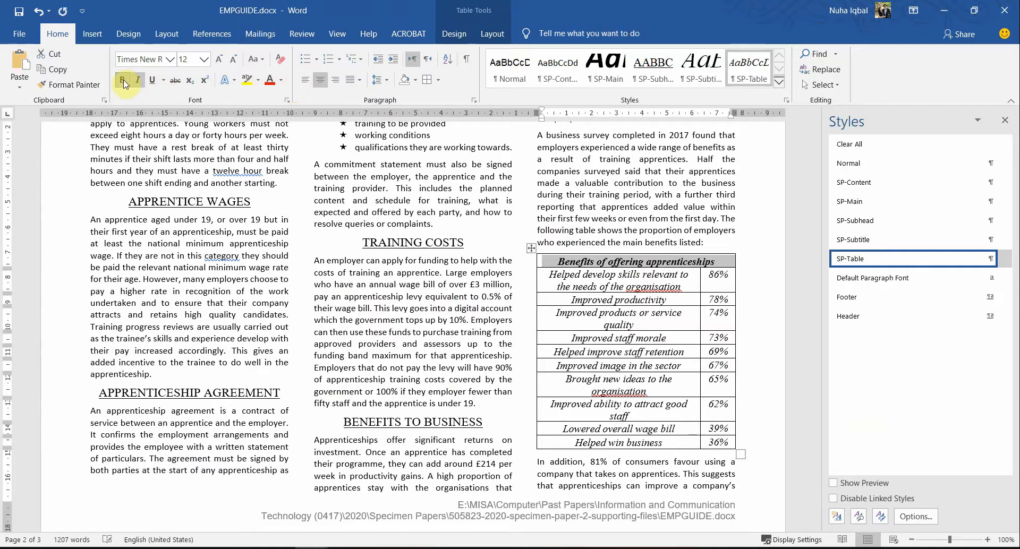
key("alt+Tab")
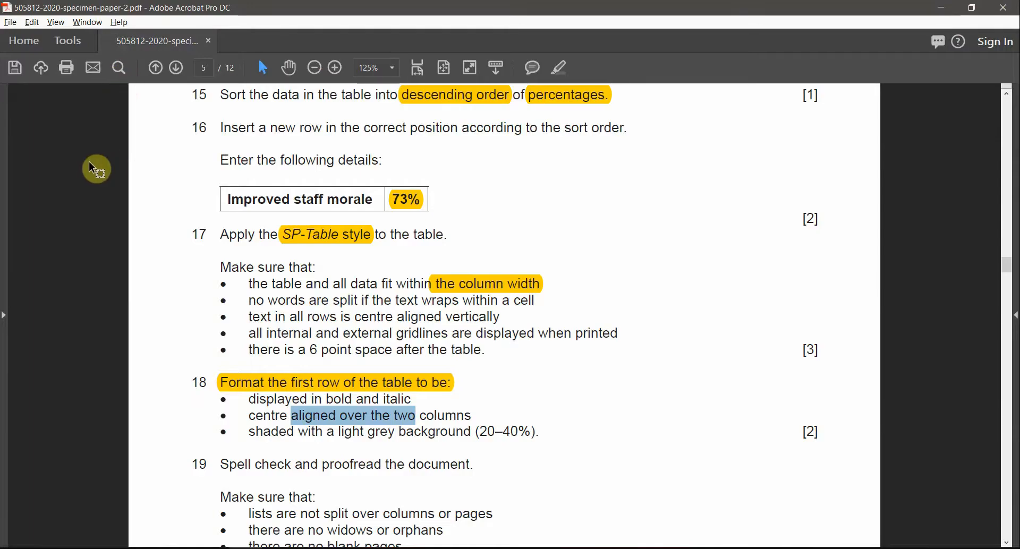
key("alt+Tab")
left_click(136, 81)
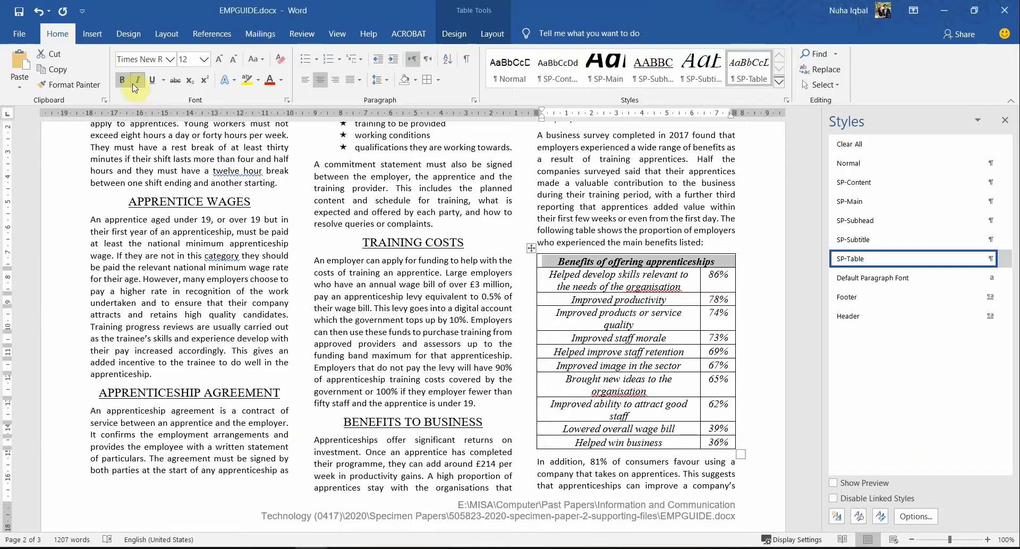
Step: Shade the header row White, Background 1, Darker 35% from Table Tools Design
key("alt+Tab")
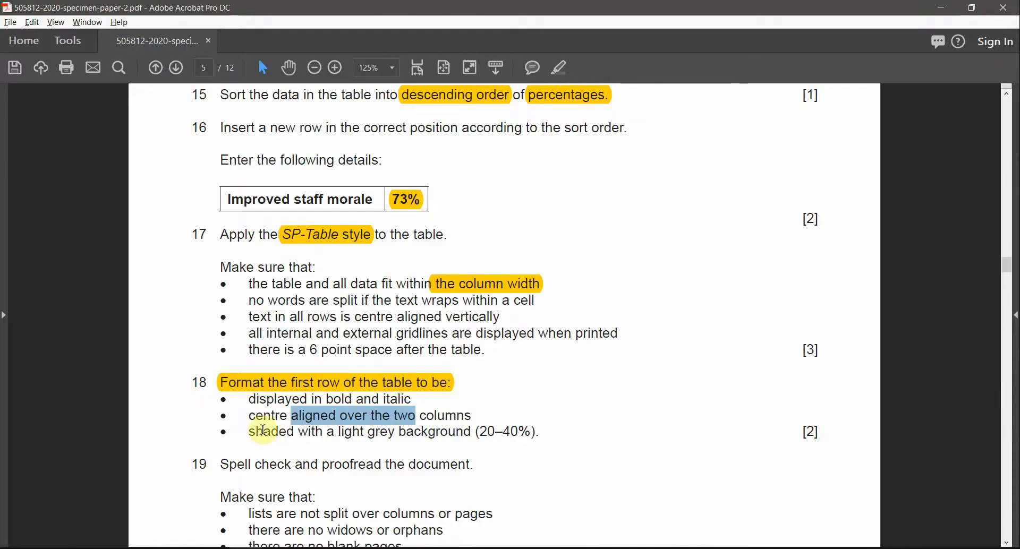
left_click_drag(286, 435, 519, 429)
key("alt+Tab")
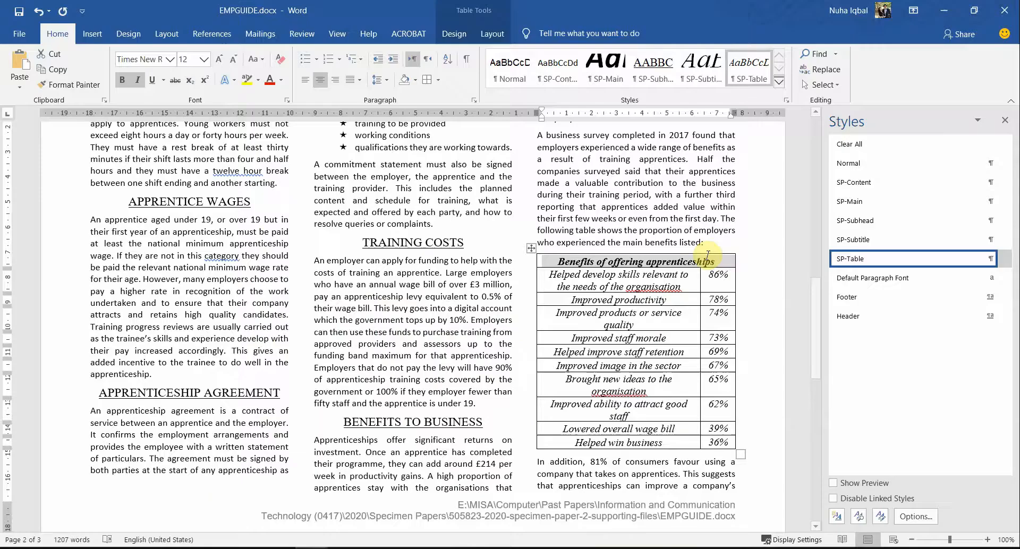
left_click(486, 39)
left_click(466, 38)
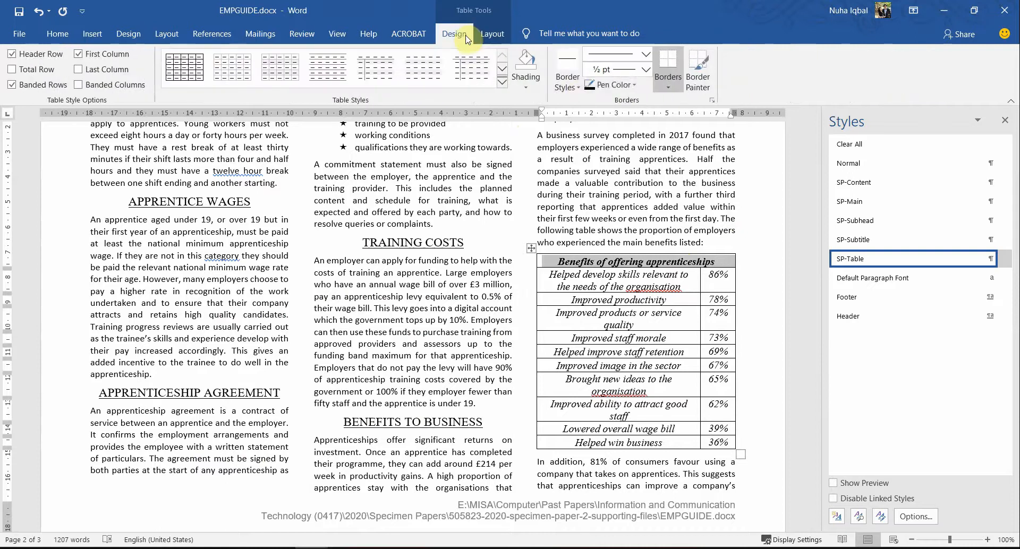
left_click(526, 79)
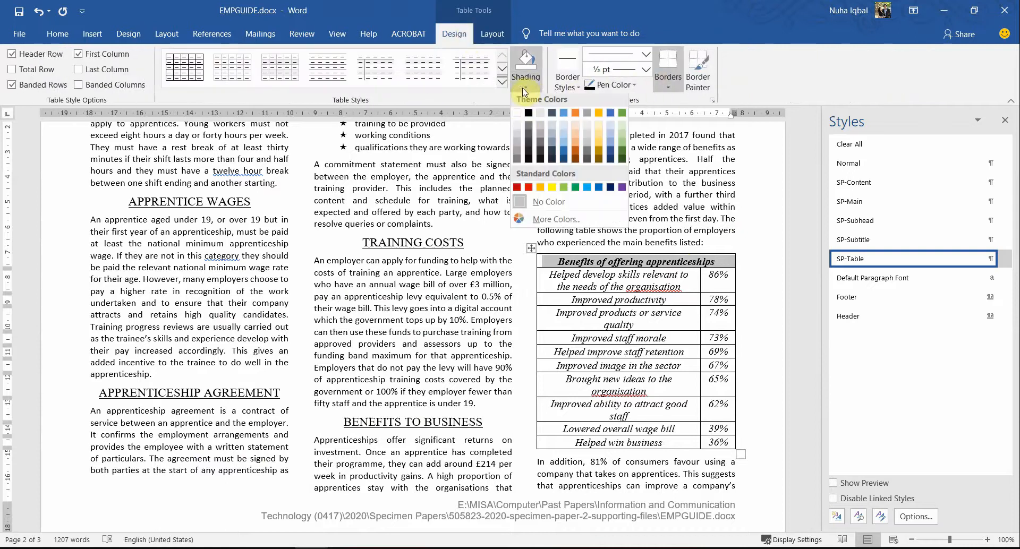
left_click(518, 154)
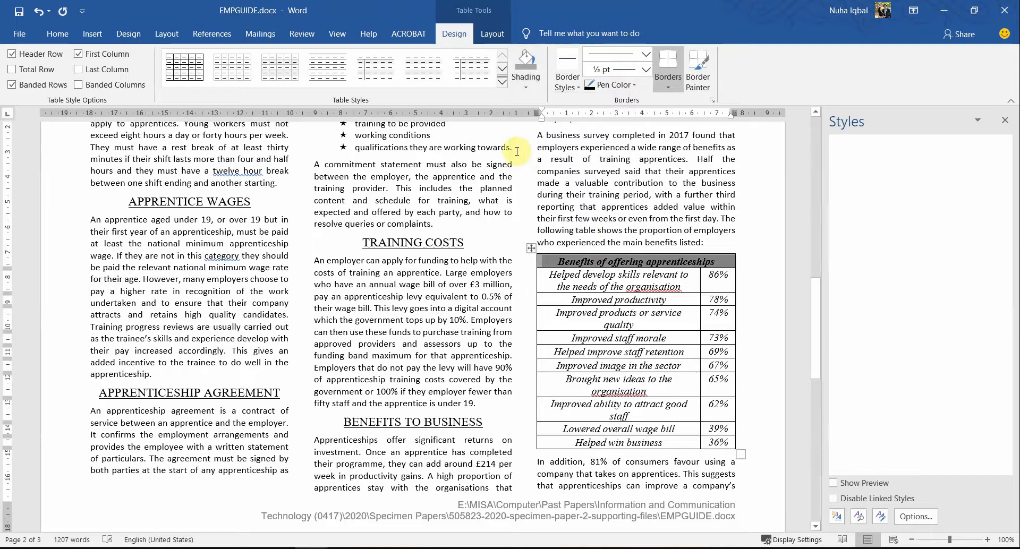
Step: Scroll the question paper to step 19's proofread requirement and compare it with the document
key("alt+Tab")
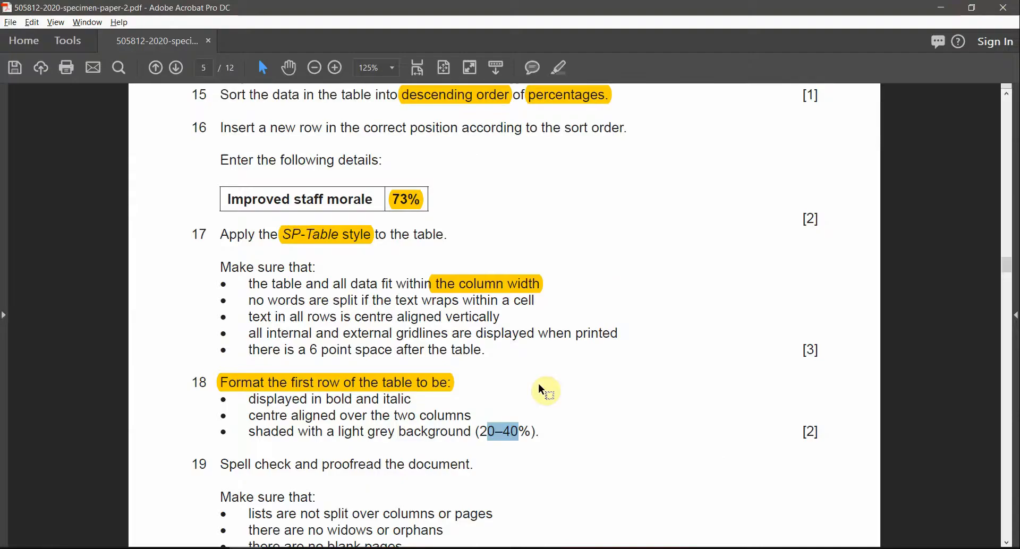
scroll(377, 481, "down", 1)
left_click_drag(295, 439, 432, 437)
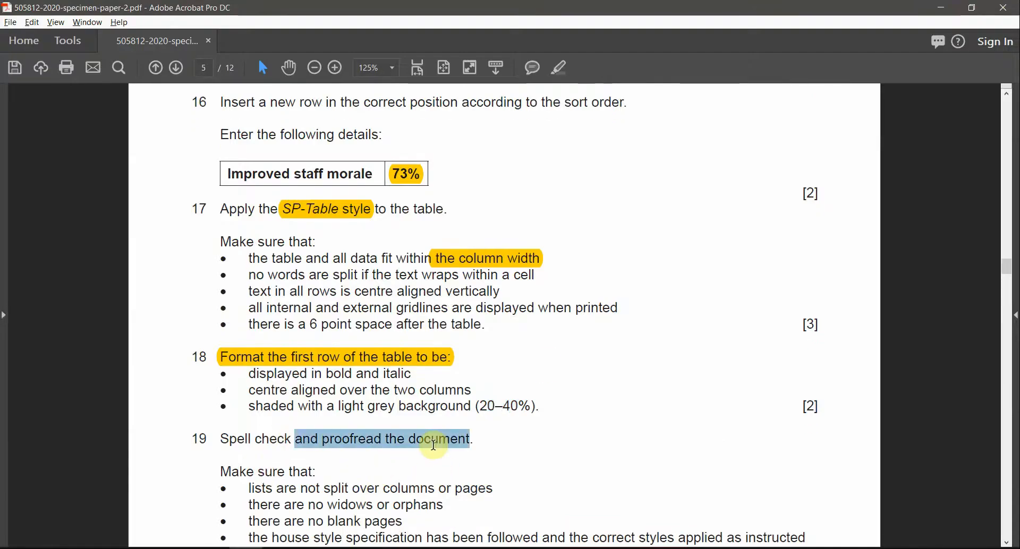
key("alt+Tab")
scroll(663, 388, "up", 15)
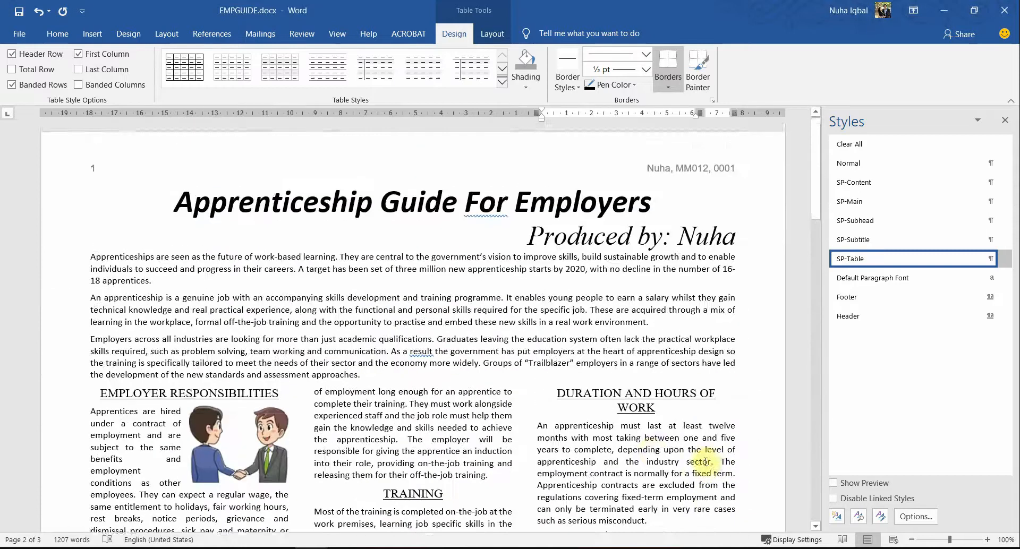
scroll(707, 462, "down", 15)
scroll(654, 412, "down", 1)
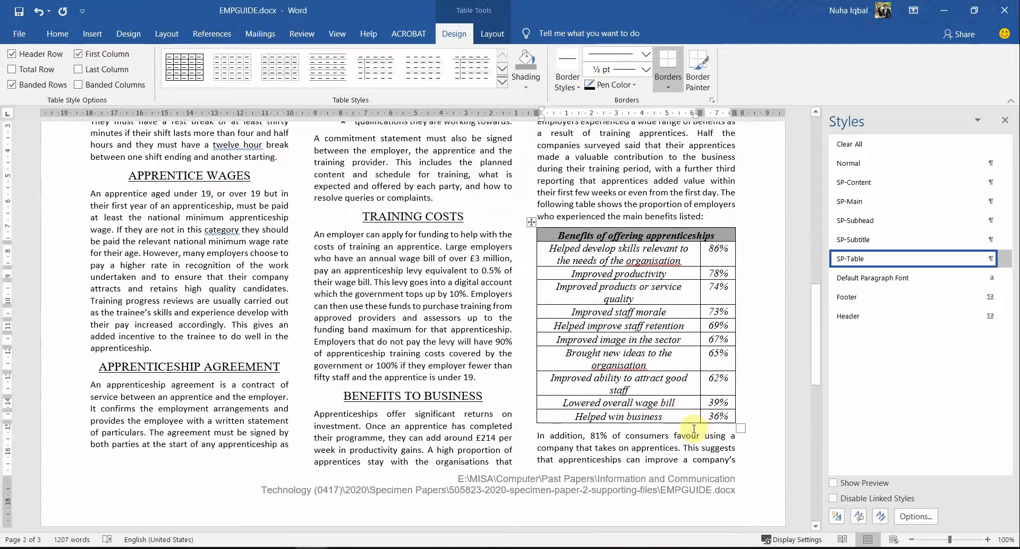
key("alt+Tab")
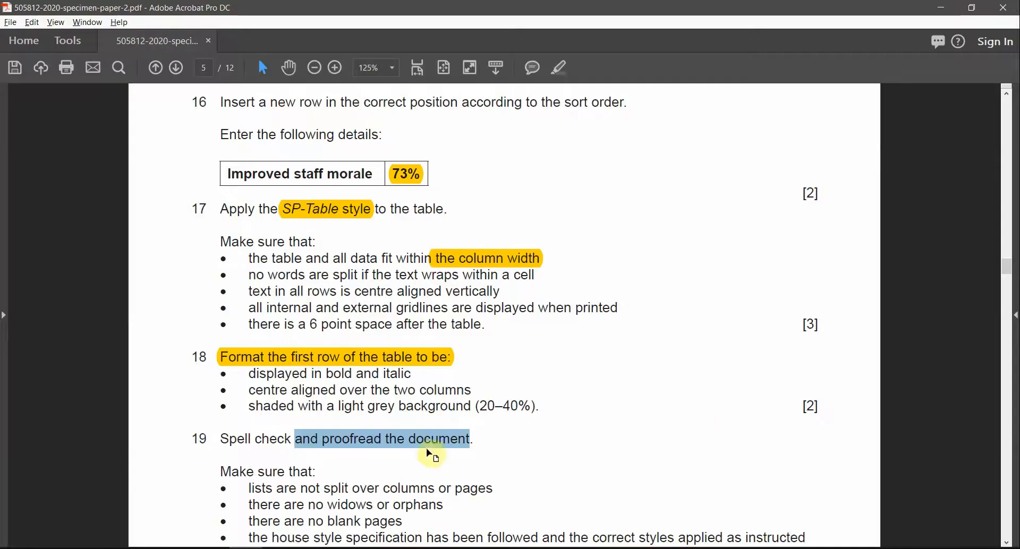
key("alt+Tab")
Step: Start Spelling & Grammar from Review and locate the flagged 'organisation' words in the table
left_click(318, 34)
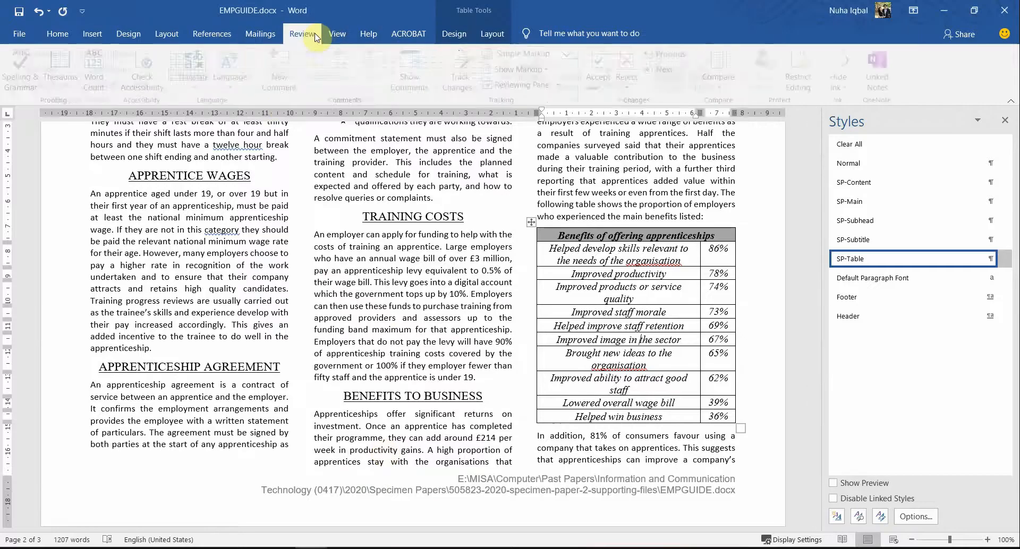
left_click(33, 93)
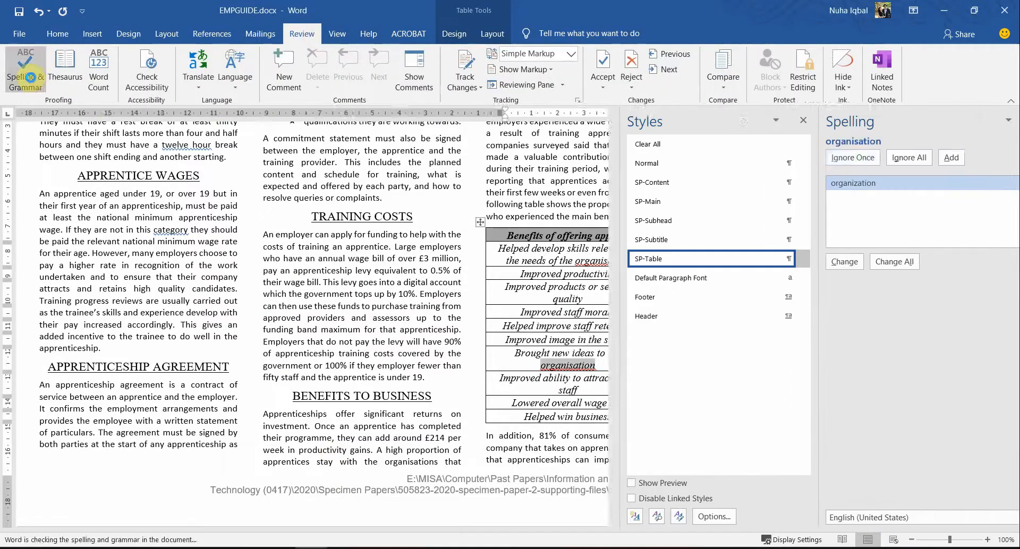
key("alt+Tab")
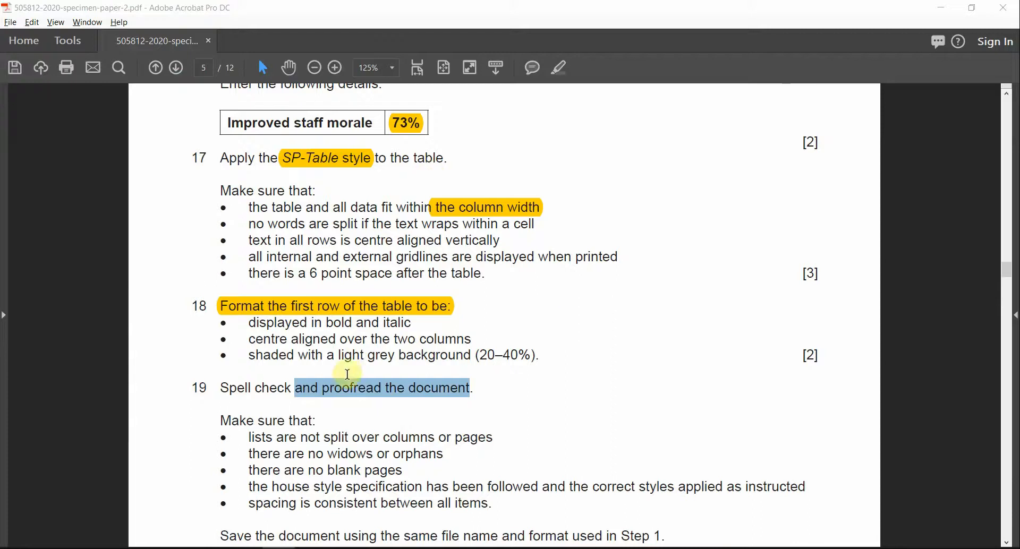
left_click(272, 388)
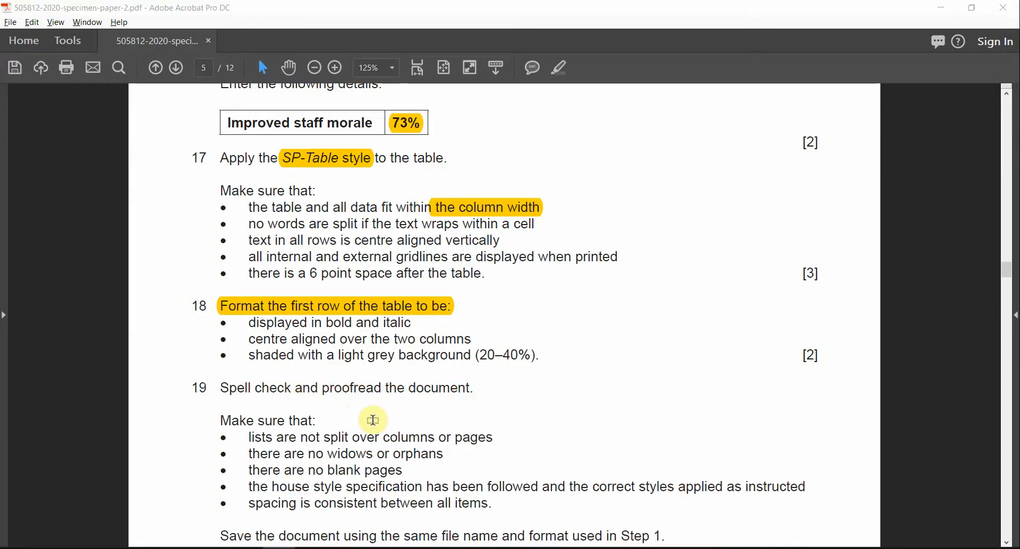
key("alt+Tab")
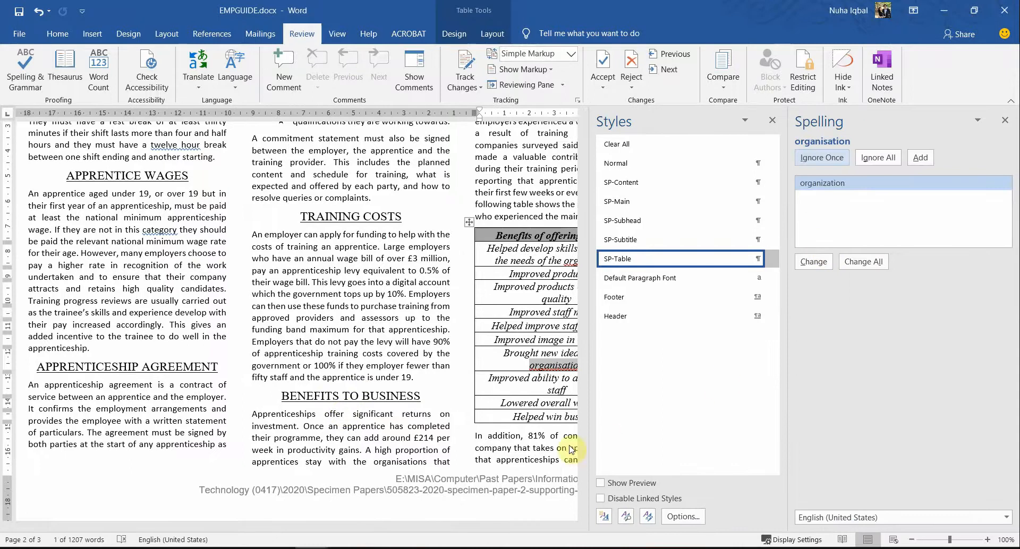
left_click_drag(375, 527, 469, 383)
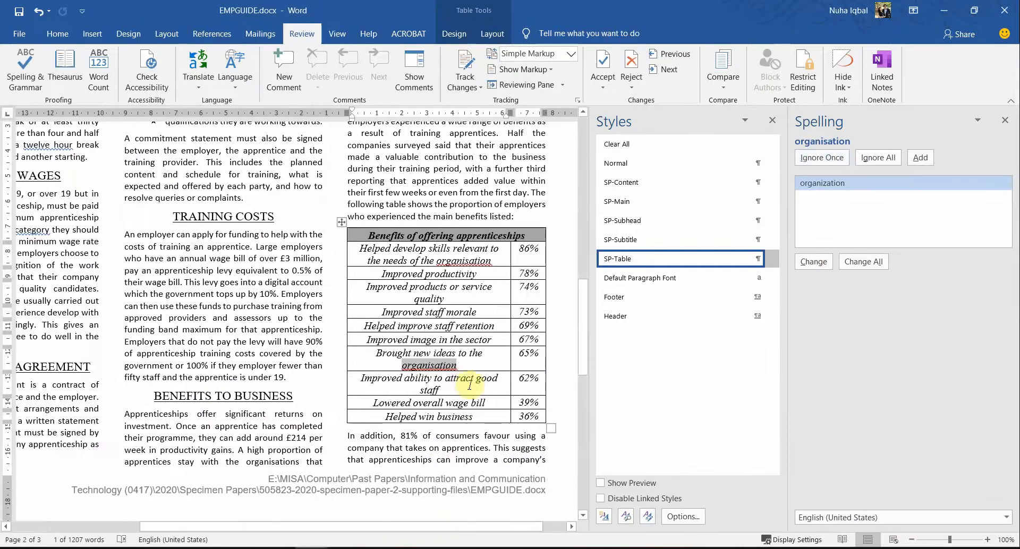
left_click(435, 365)
double_click(472, 260)
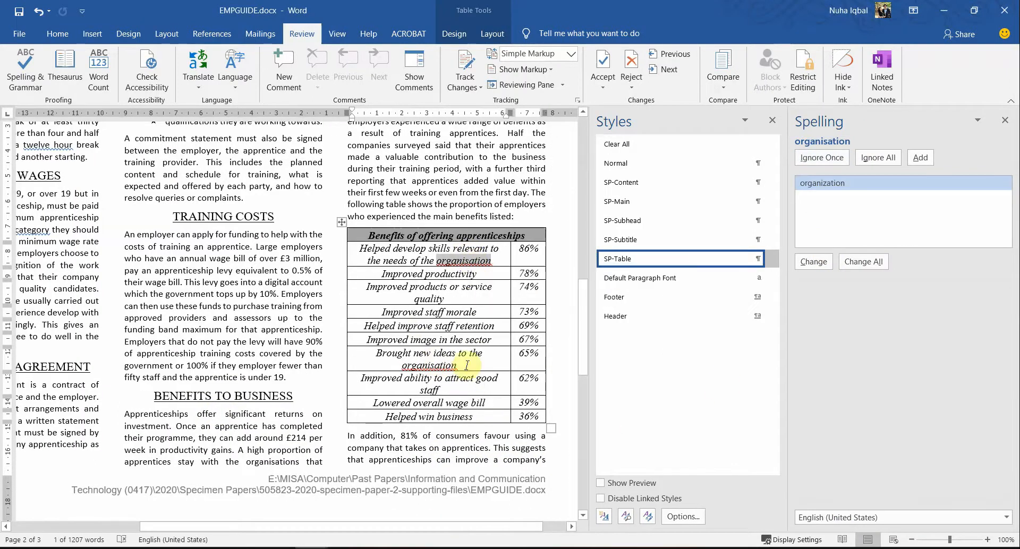
double_click(445, 363)
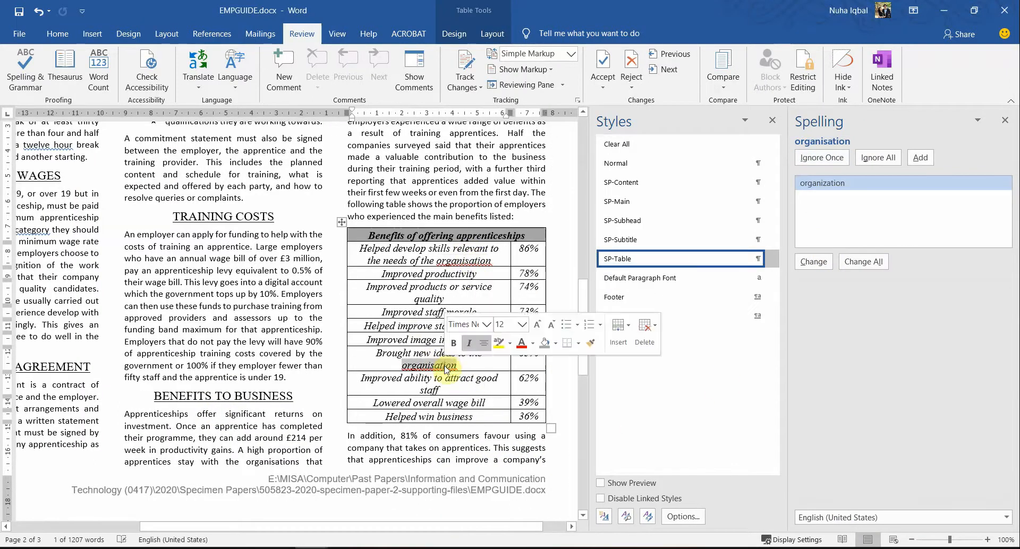
double_click(468, 266)
double_click(425, 367)
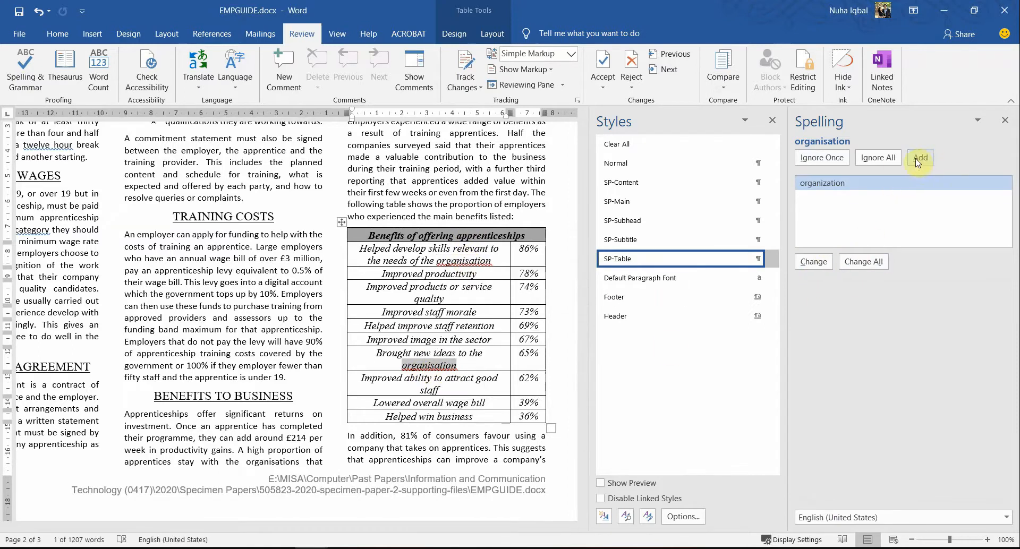
Step: Ignore organisation, For, result, twelve hour and category, then close the completion message
left_click(823, 163)
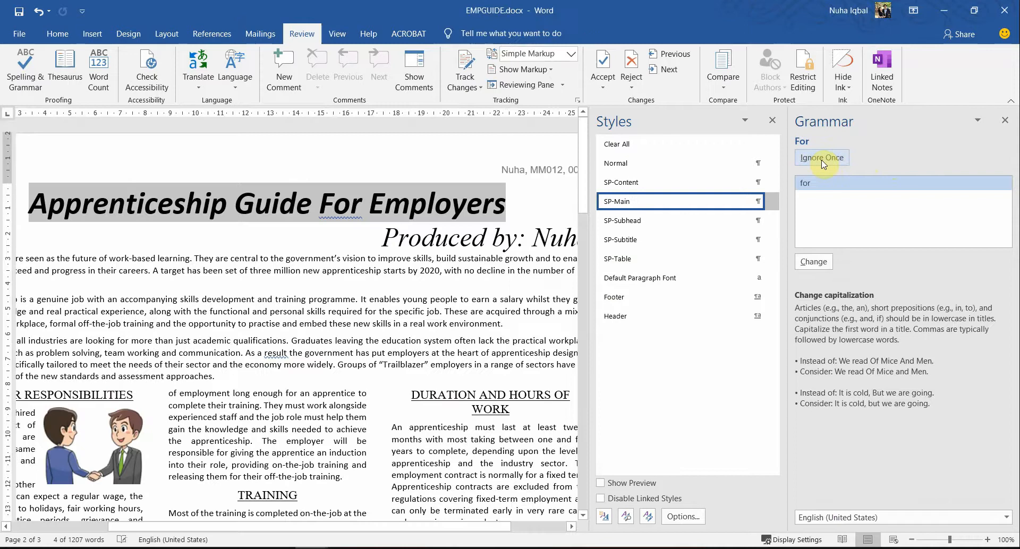
left_click(823, 163)
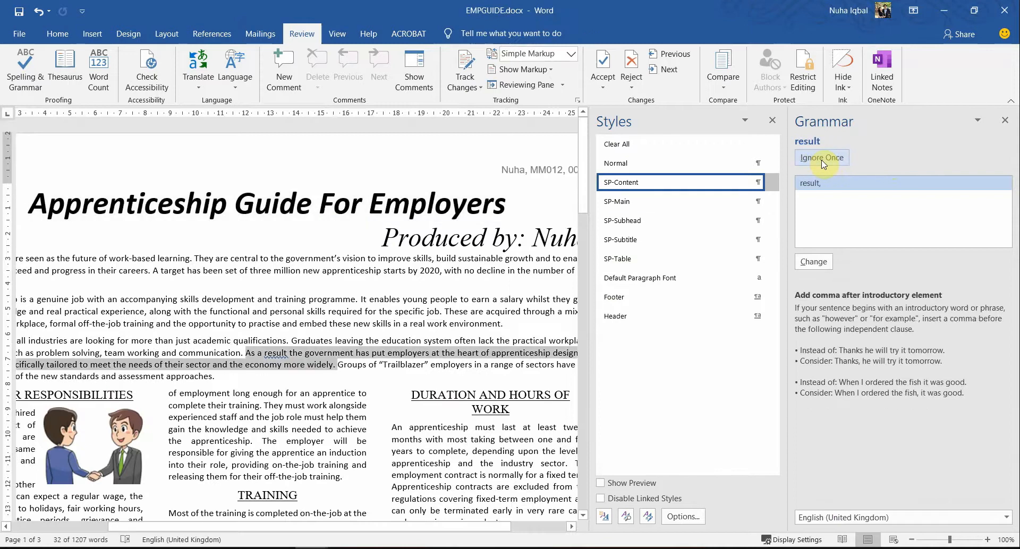
left_click(823, 163)
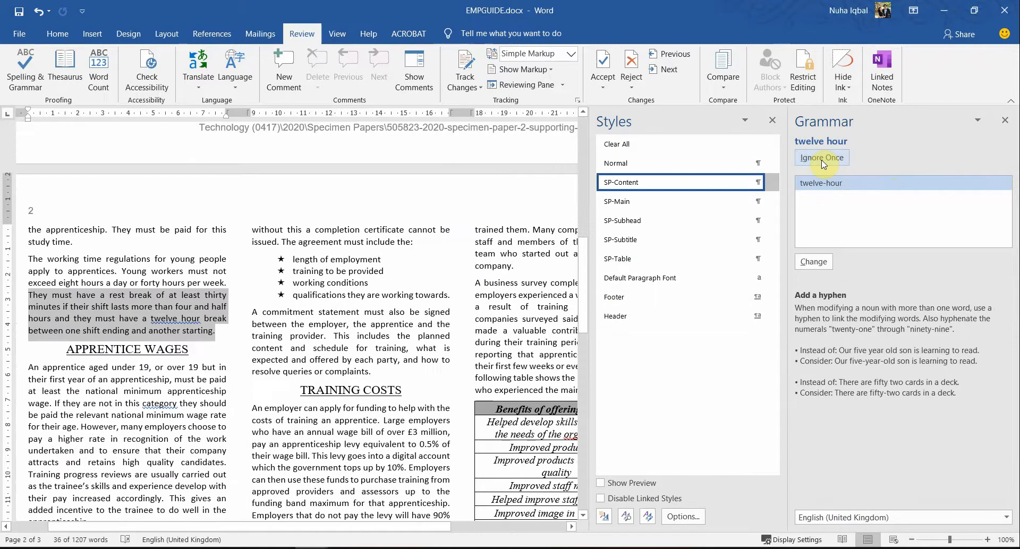
left_click(822, 163)
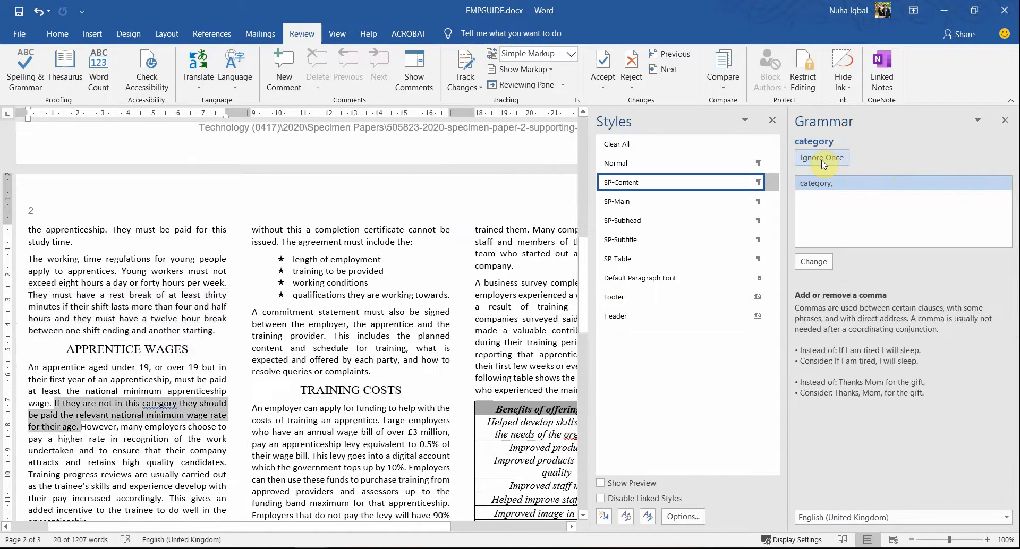
left_click(823, 158)
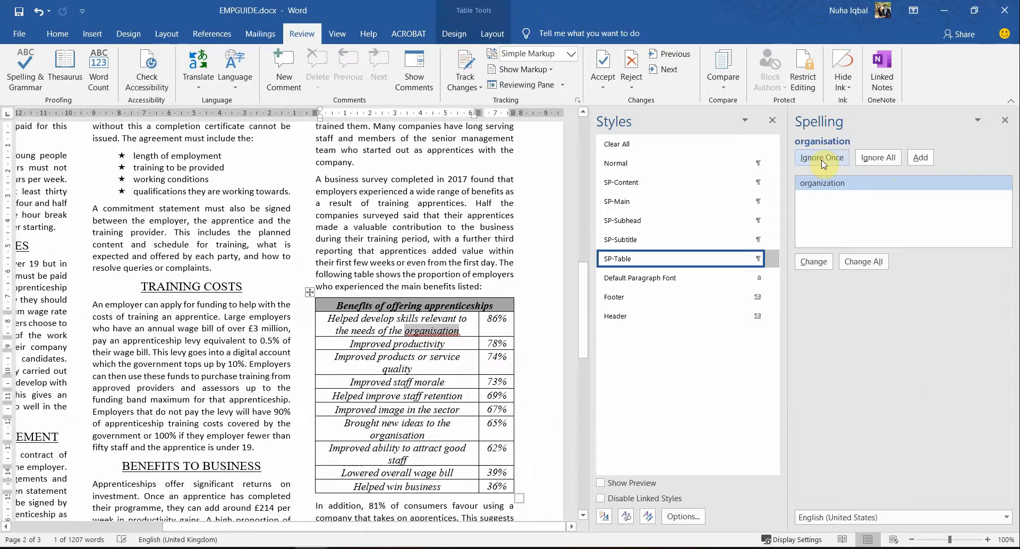
left_click(822, 159)
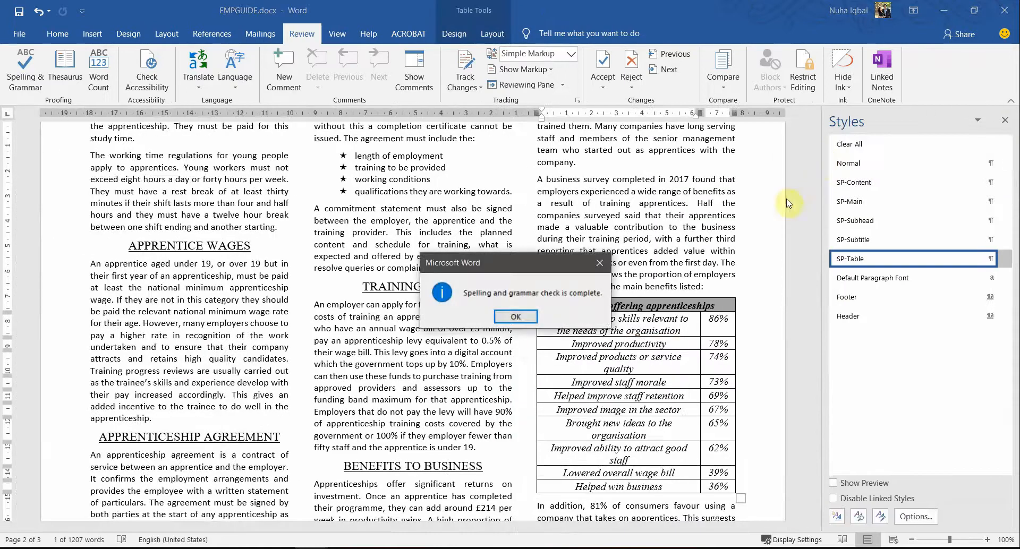
left_click(515, 318)
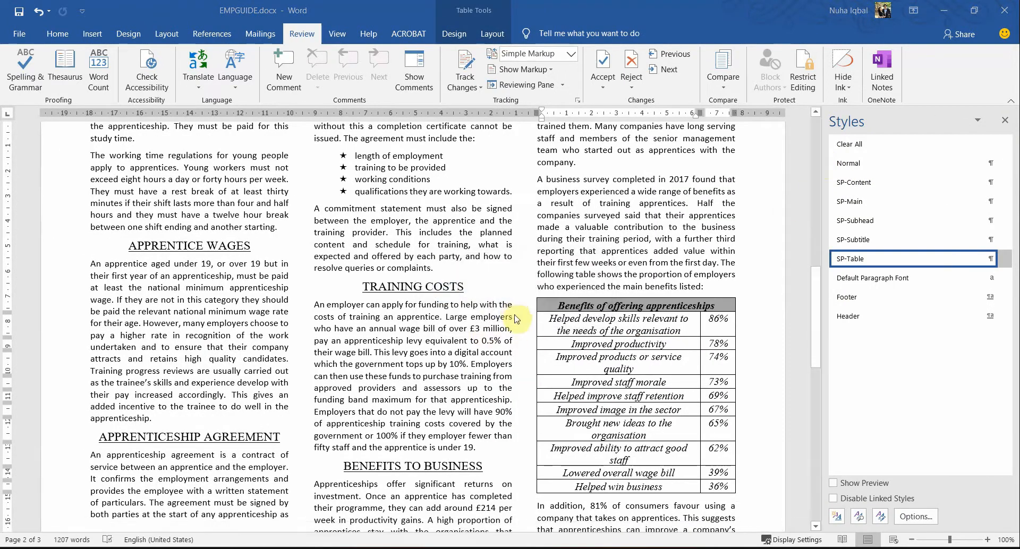
Step: Highlight 'check and proofread the document' in step 19 yellow
key("alt+Tab")
scroll(432, 401, "down", 3)
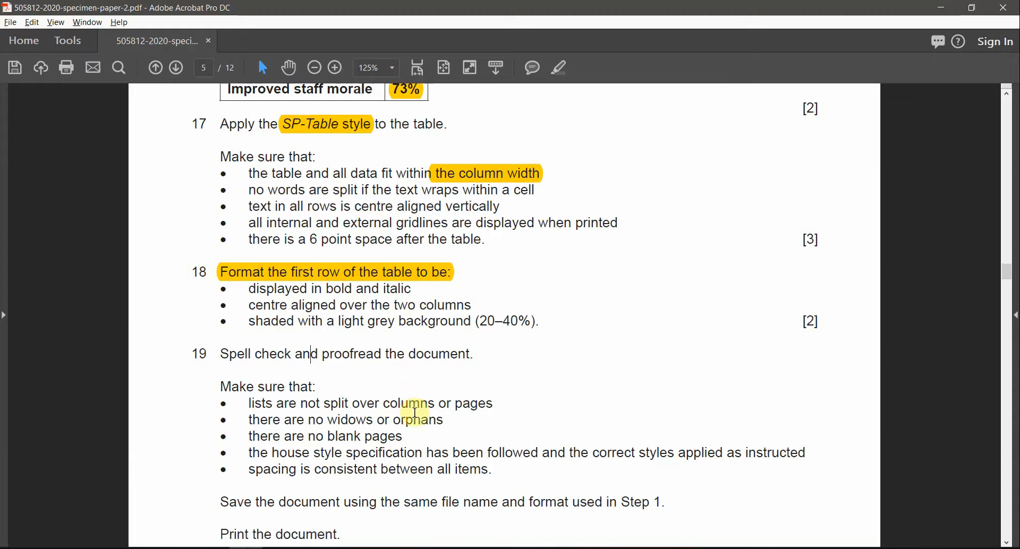
left_click_drag(254, 320, 472, 321)
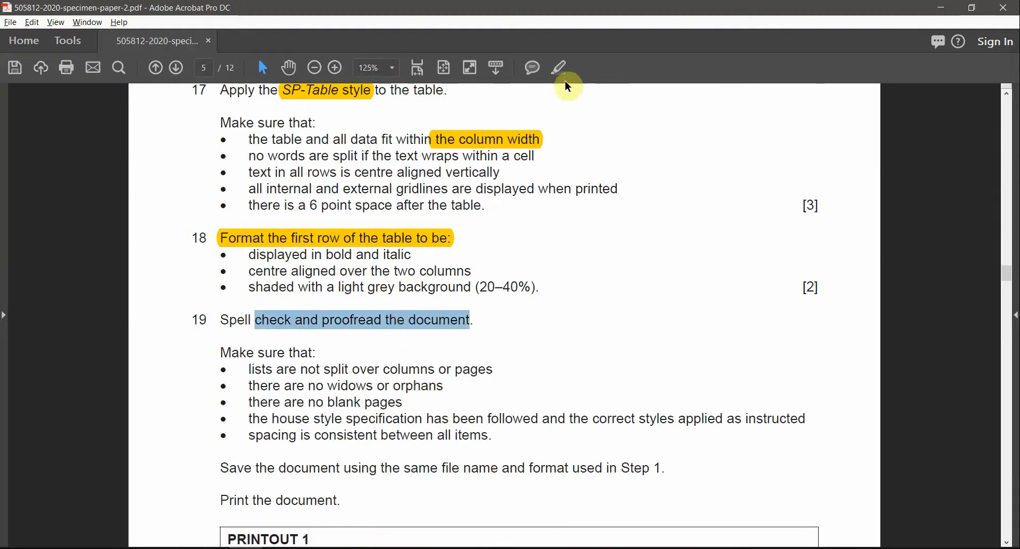
left_click(559, 68)
Step: Check in Word that the starred benefits list isn't split over columns or pages
scroll(398, 385, "down", 2)
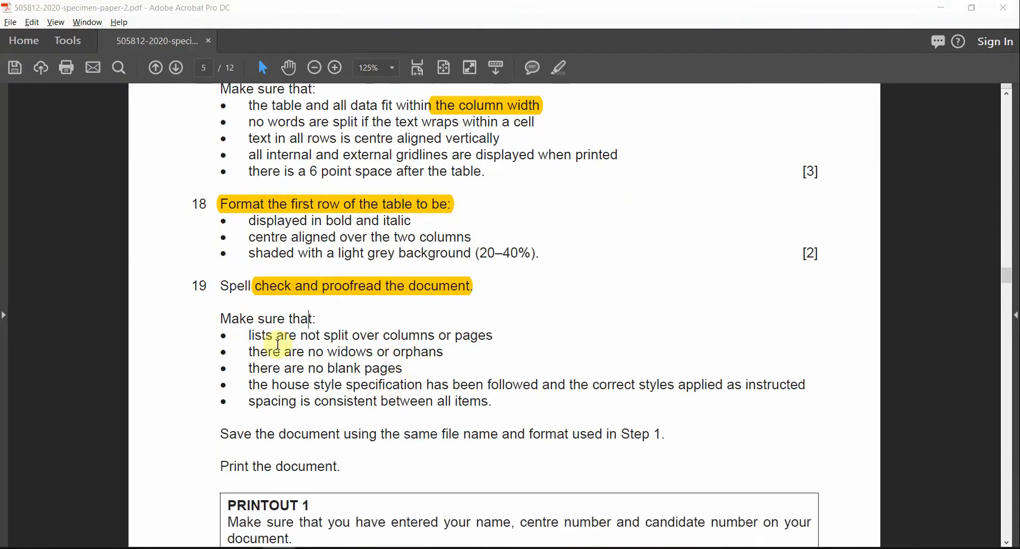
left_click_drag(352, 335, 493, 337)
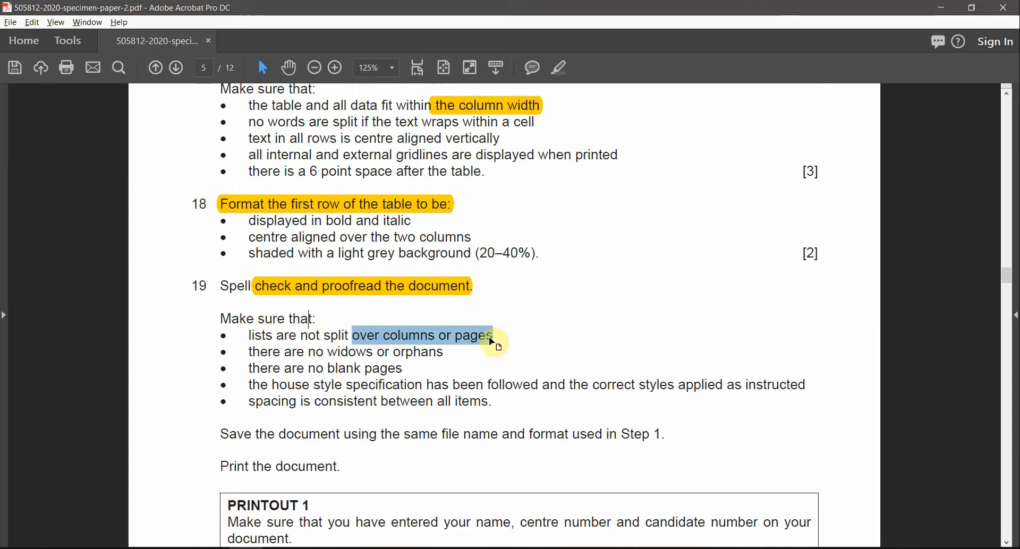
key("alt+Tab")
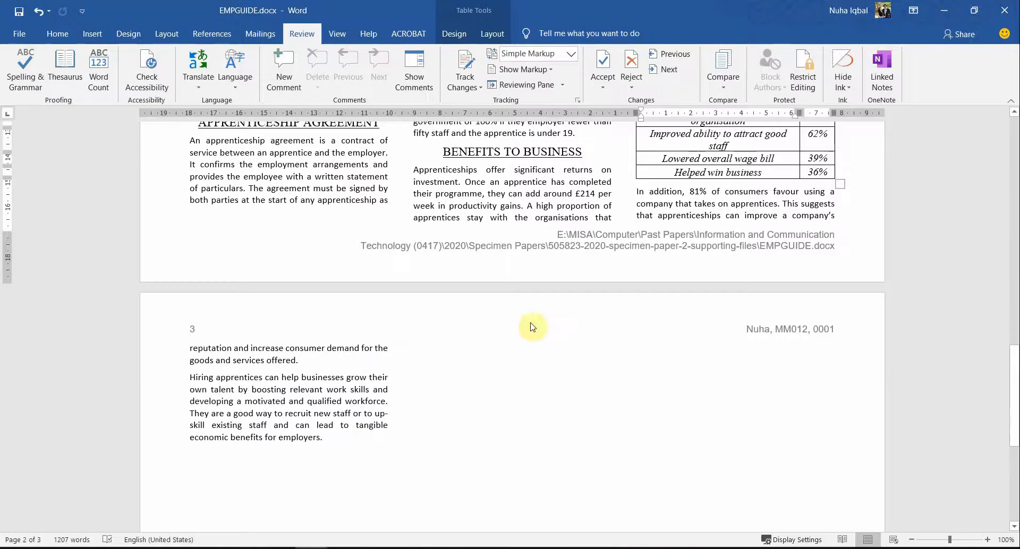
scroll(638, 338, "up", 8)
scroll(627, 346, "up", 7)
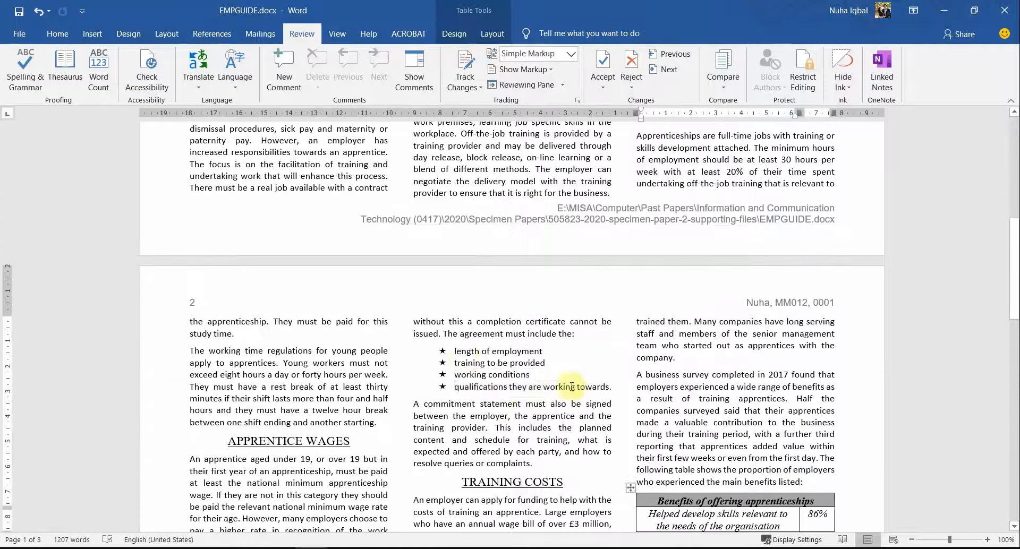
left_click_drag(571, 386, 461, 354)
left_click(506, 424)
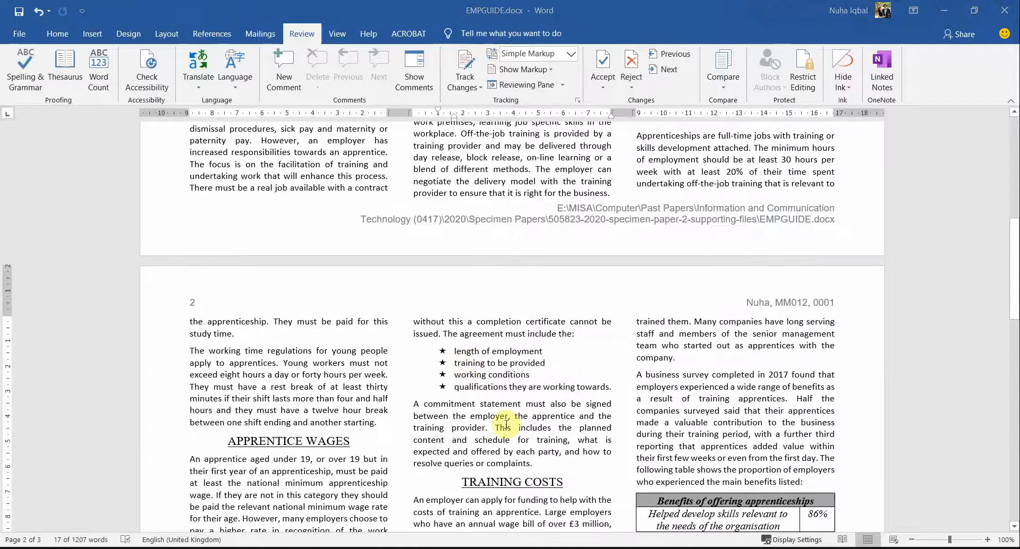
Step: Highlight 'over columns or pages' in step 19 yellow and return to EMPGUIDE
key("alt+Tab")
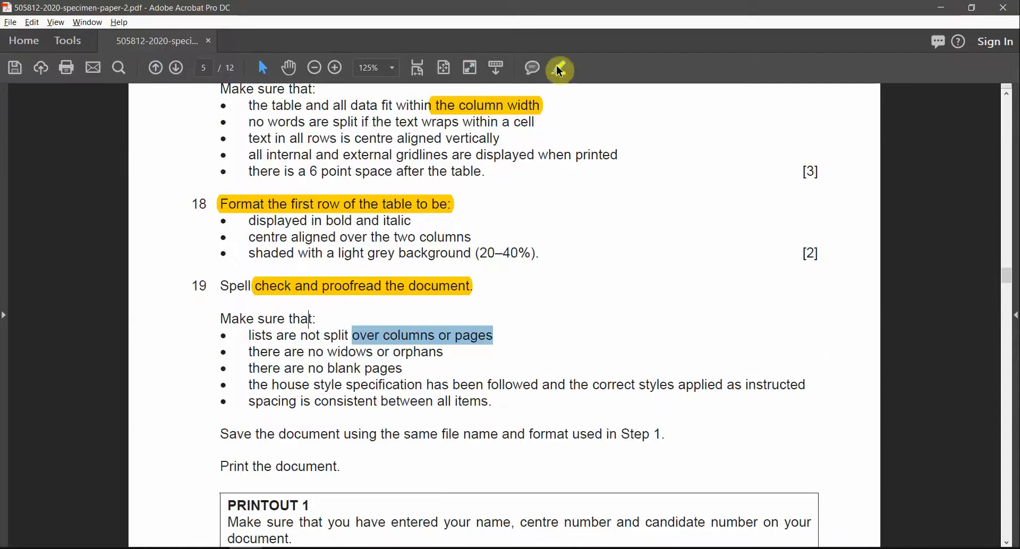
left_click(345, 336)
left_click_drag(325, 351, 440, 353)
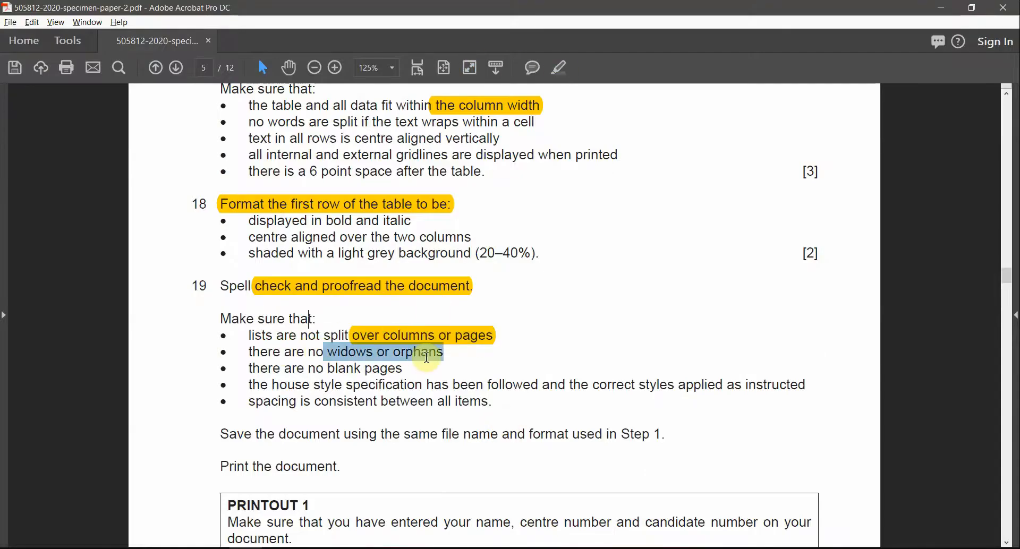
key("alt+Tab")
scroll(698, 399, "up", 2)
Step: Scroll through all three pages checking for widows, orphans and blank pages
scroll(697, 398, "up", 7)
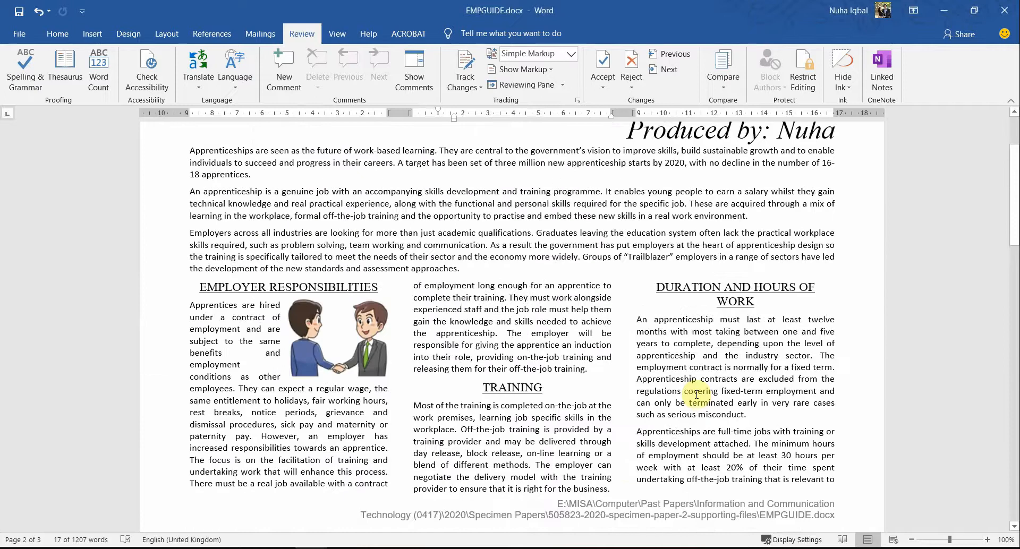
scroll(696, 396, "down", 3)
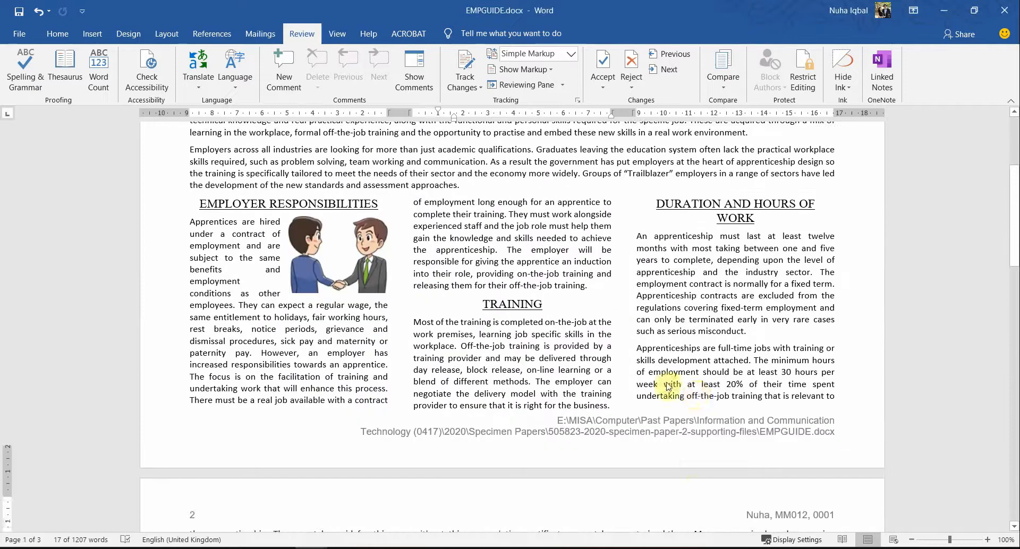
scroll(695, 395, "down", 15)
scroll(668, 389, "down", 10)
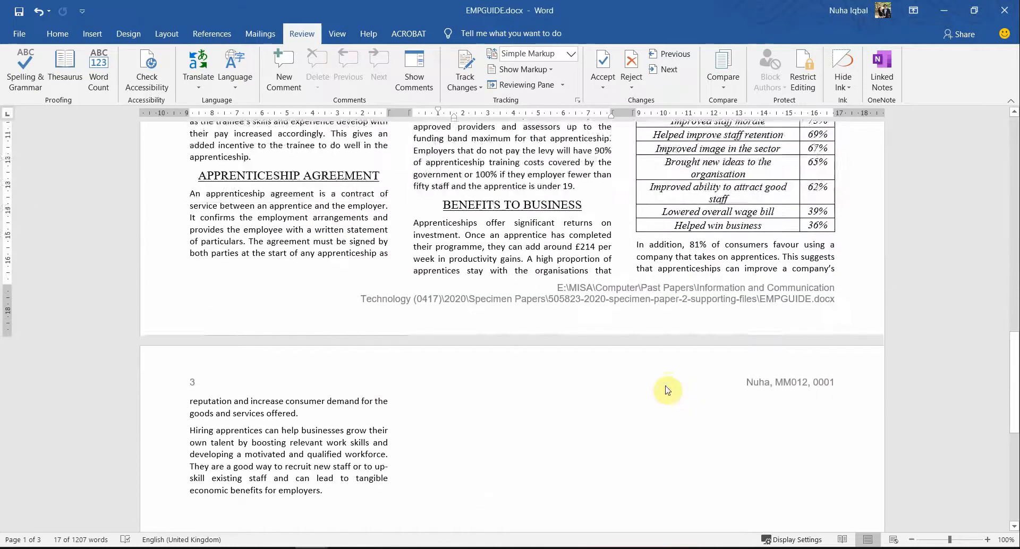
scroll(664, 382, "up", 13)
scroll(661, 390, "up", 5)
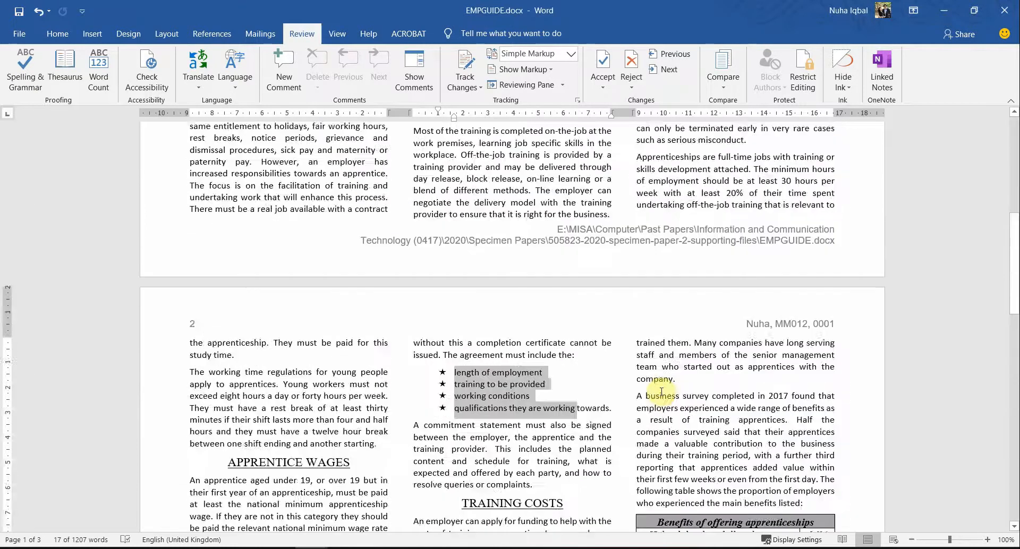
Step: Highlight the 'widows or orphans' and 'no blank pages' checklist items in the PDF
key("alt+Tab")
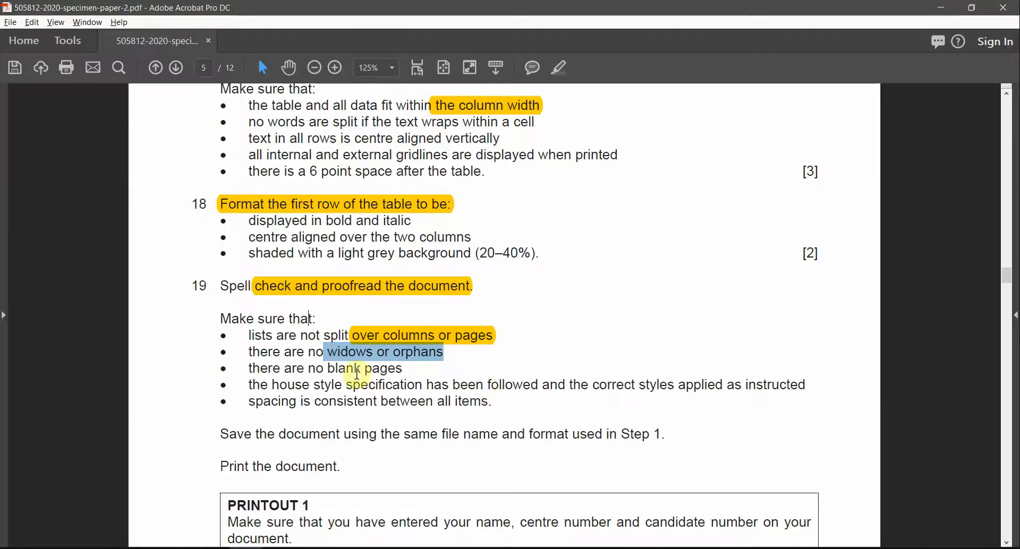
left_click(560, 69)
left_click_drag(306, 371, 402, 370)
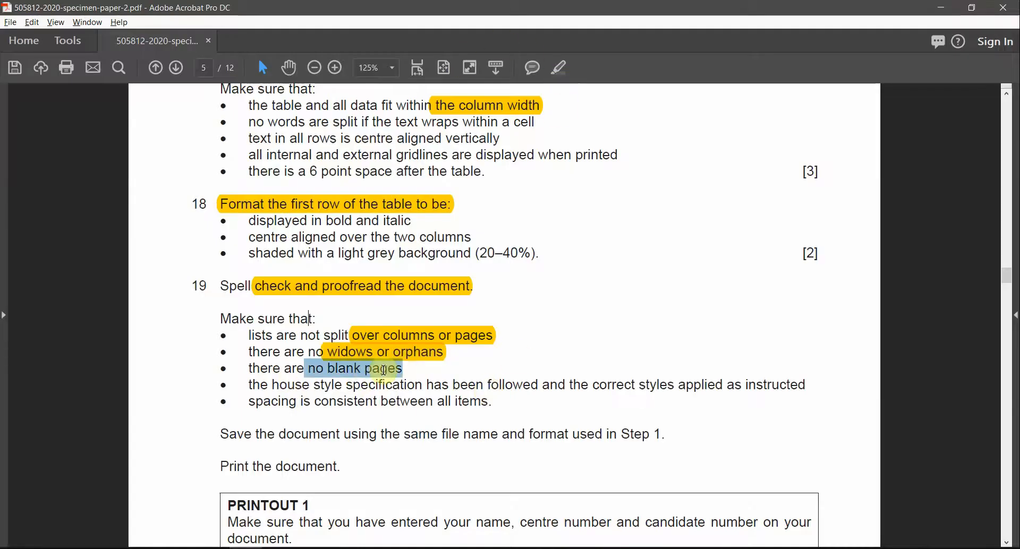
key("alt+Tab")
scroll(590, 382, "down", 10)
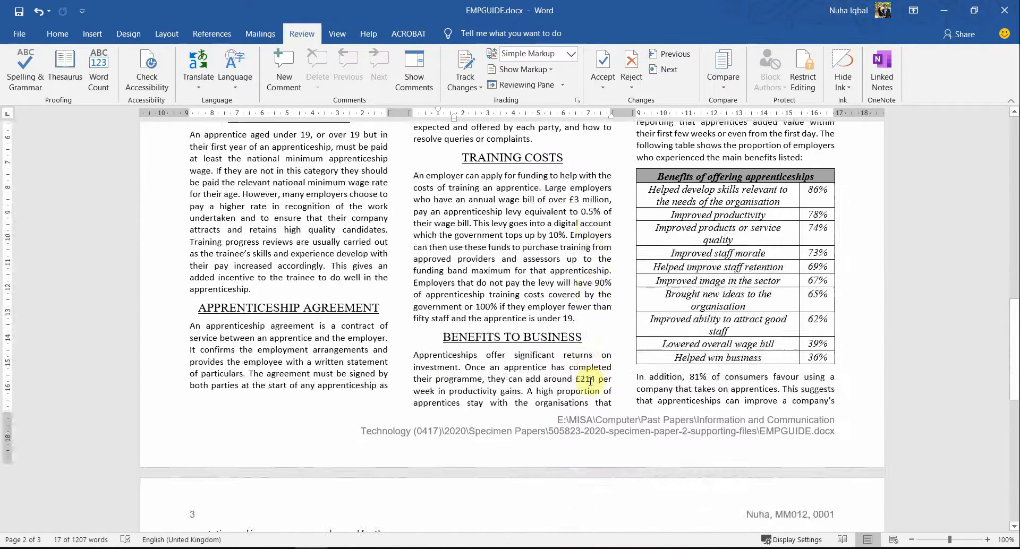
key("alt+Tab")
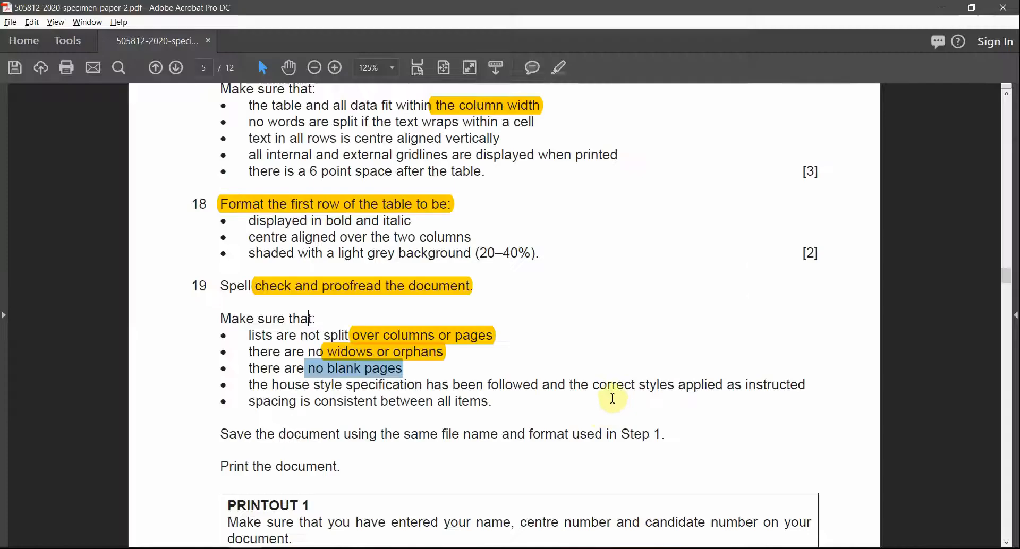
left_click(560, 68)
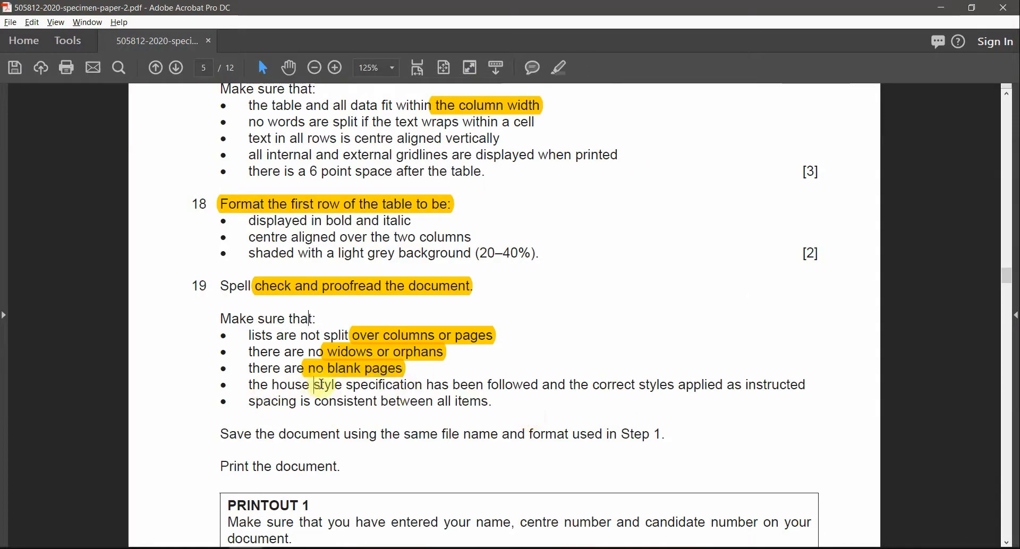
Step: Select the checklist's correct-styles wording, then go back to Word's Home ribbon
left_click_drag(321, 384, 430, 384)
left_click_drag(514, 386, 724, 386)
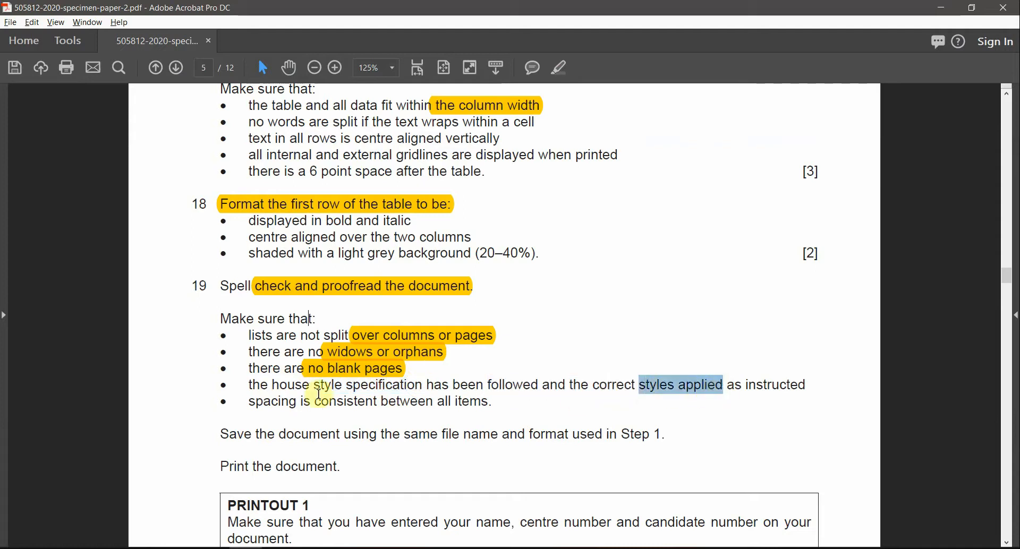
key("alt+Tab")
scroll(573, 330, "up", 3)
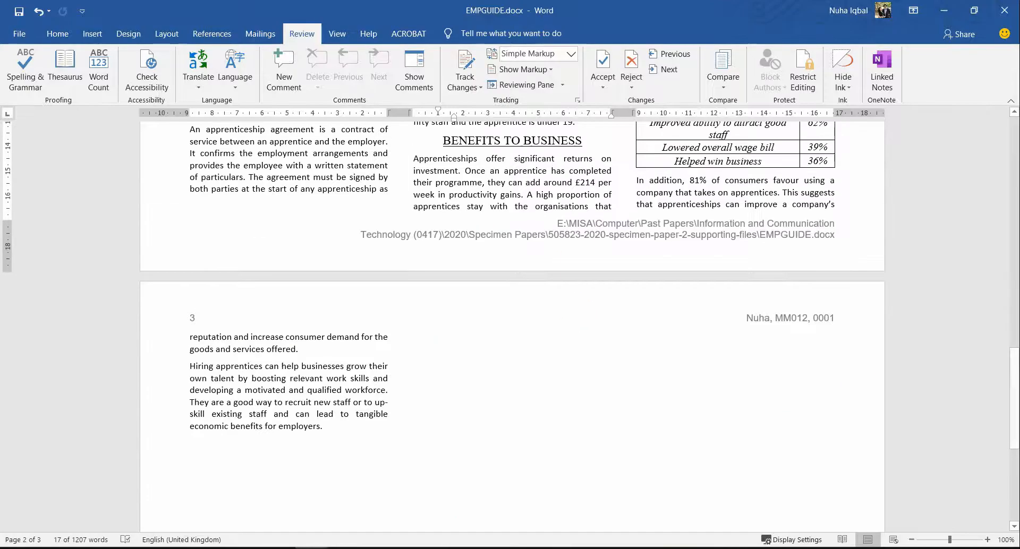
left_click(57, 33)
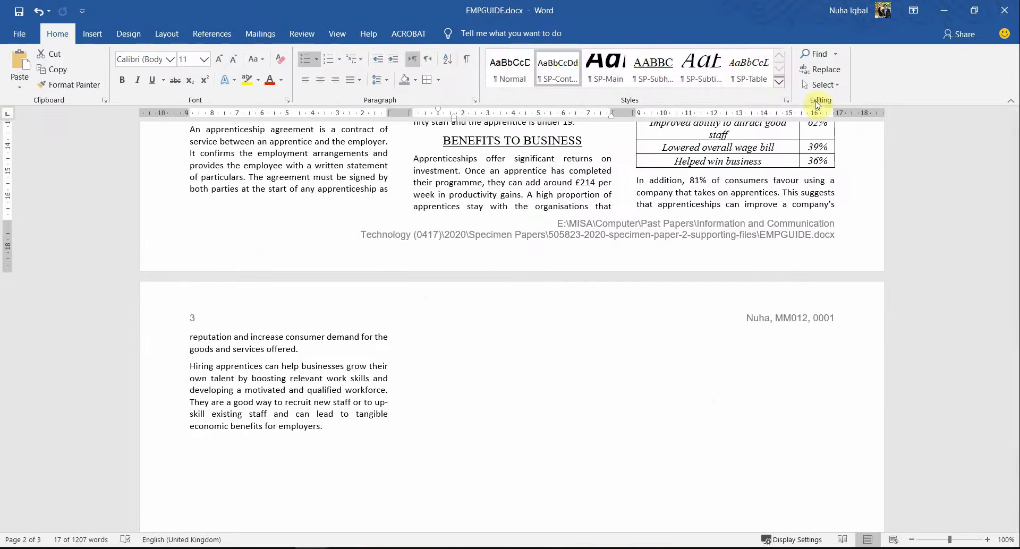
Step: Show the Styles pane and check the title and 'Produced by' subtitle styles
left_click(785, 100)
scroll(721, 363, "up", 3)
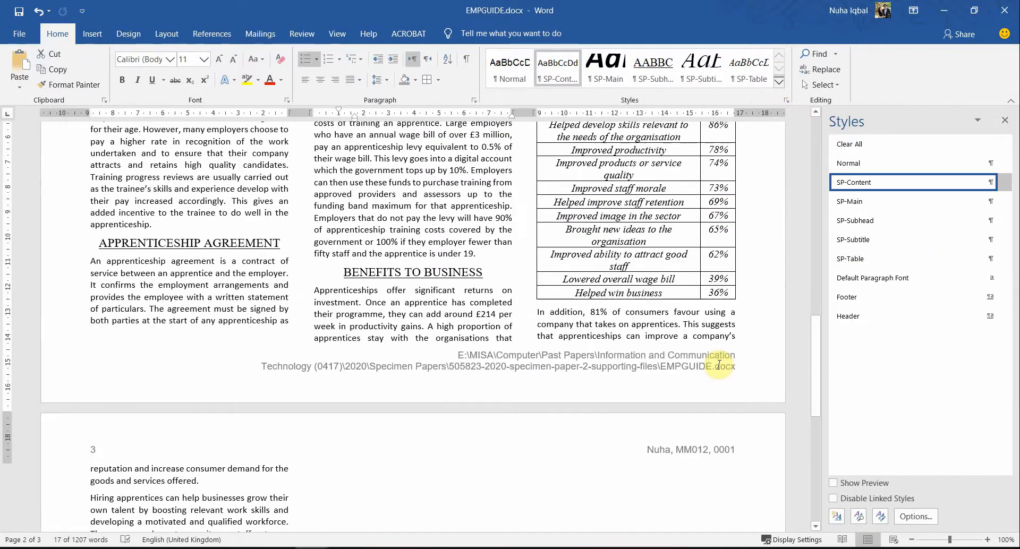
scroll(721, 368, "up", 10)
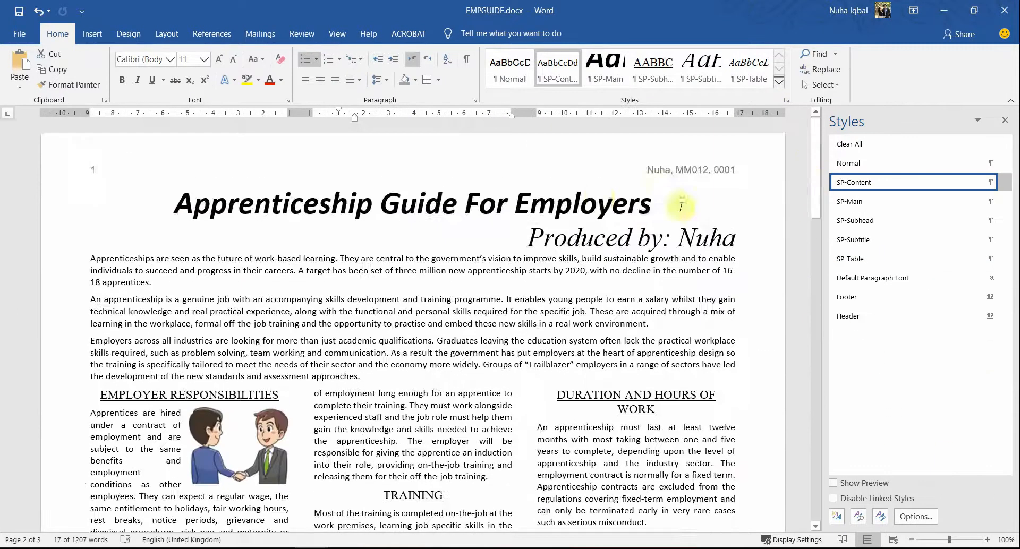
left_click(600, 199)
left_click(601, 242)
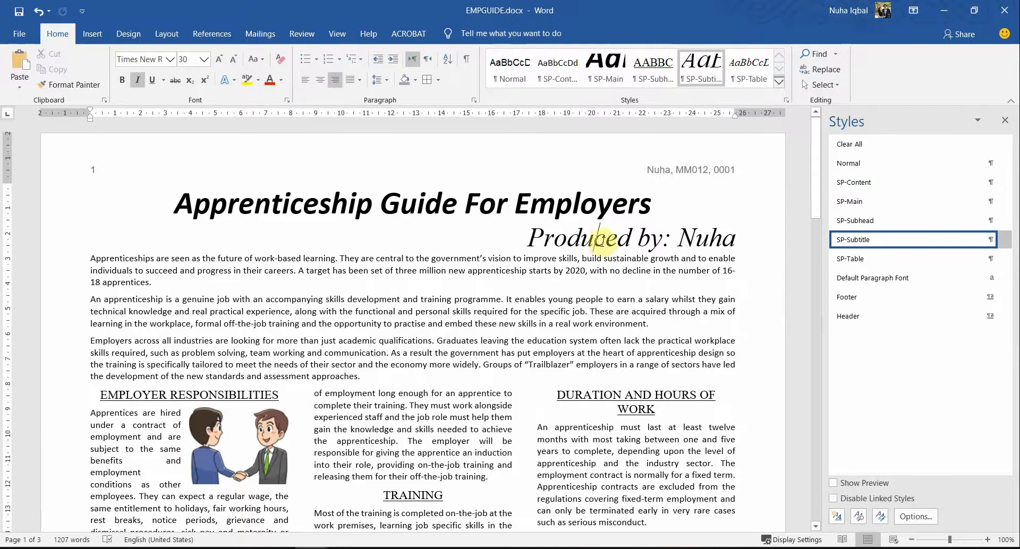
left_click(540, 204)
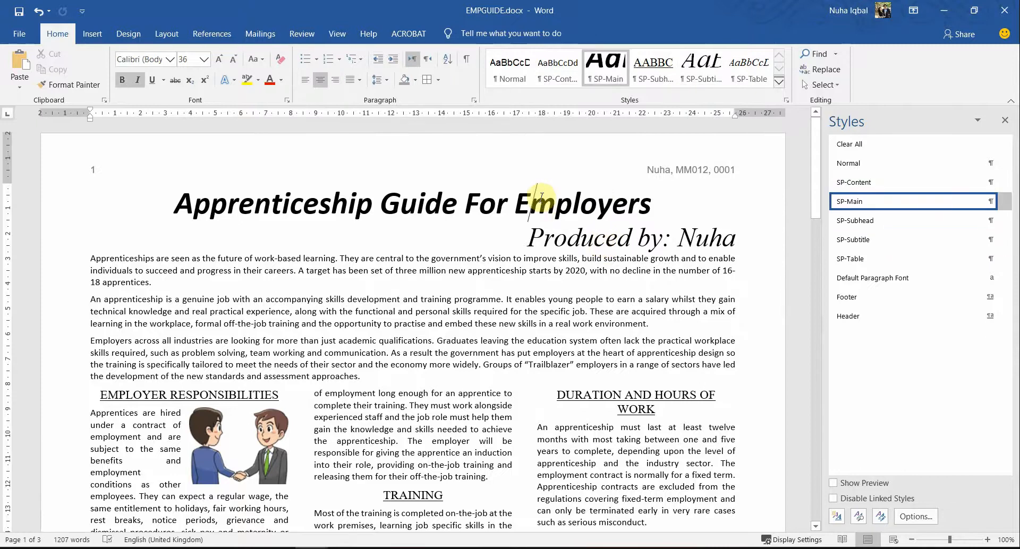
left_click(594, 230)
Step: Check the body text, DURATION AND HOURS OF WORK subheading and benefits table styles
left_click(583, 292)
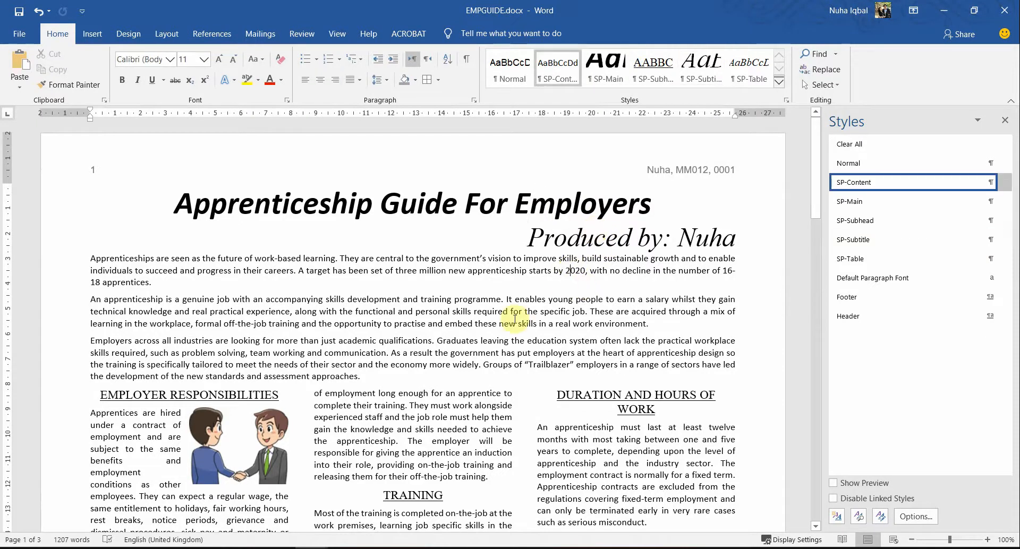
scroll(444, 383, "down", 3)
left_click(655, 240)
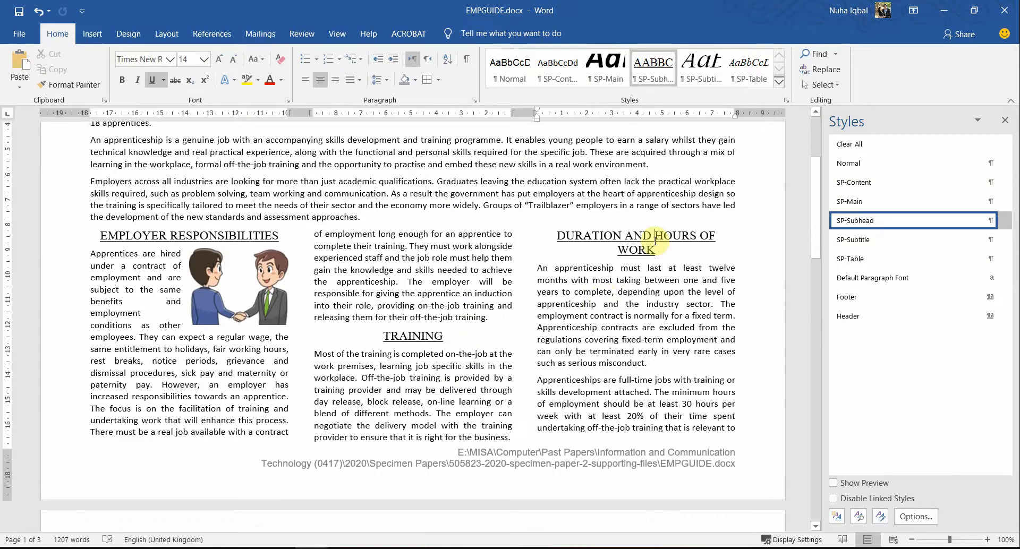
scroll(591, 288, "down", 7)
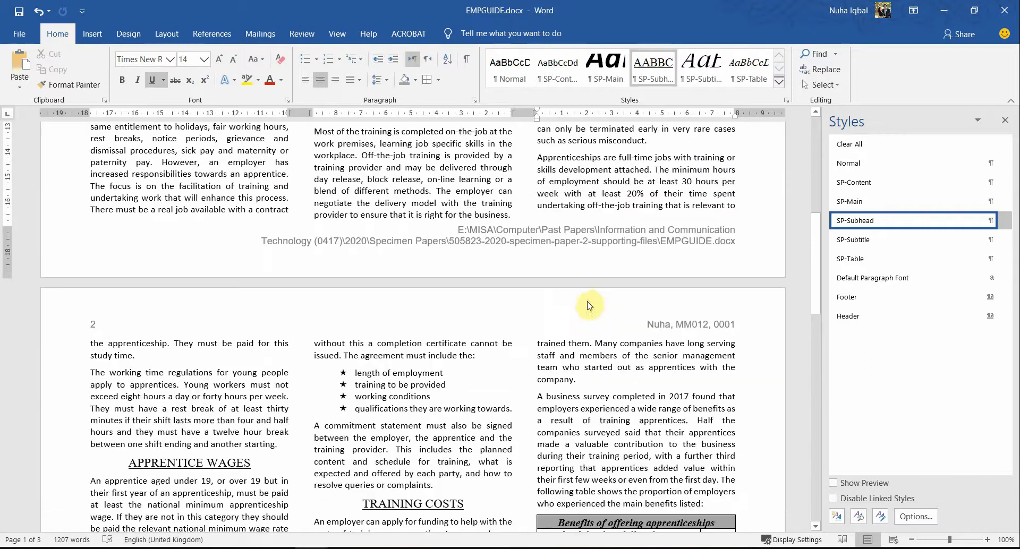
scroll(505, 298, "down", 1)
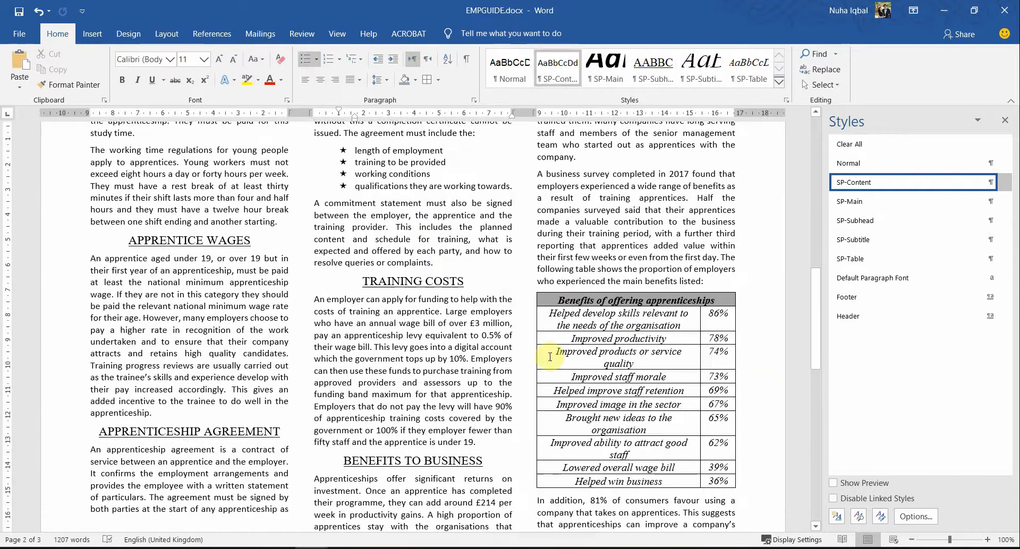
left_click(594, 324)
scroll(590, 386, "down", 9)
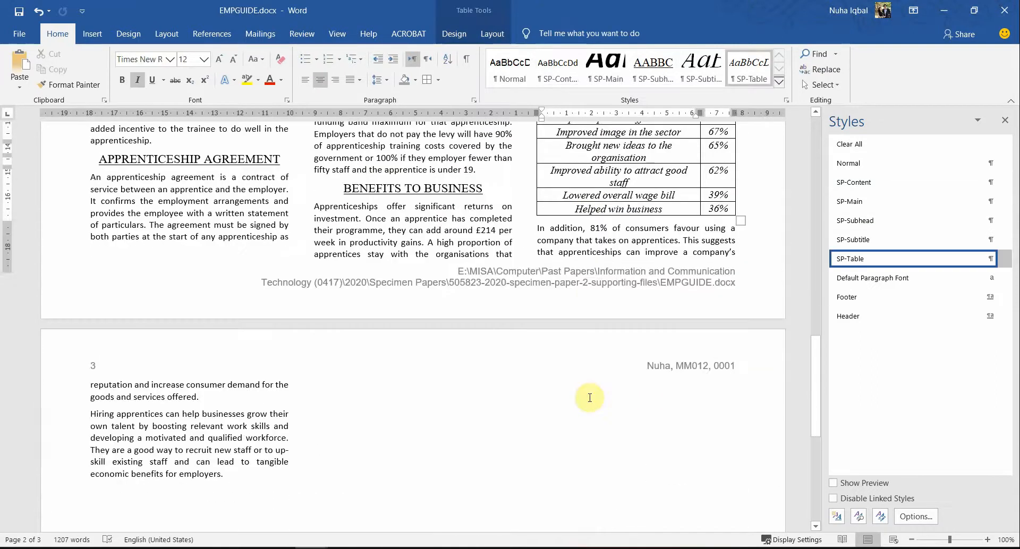
scroll(589, 397, "up", 5)
scroll(589, 398, "up", 10)
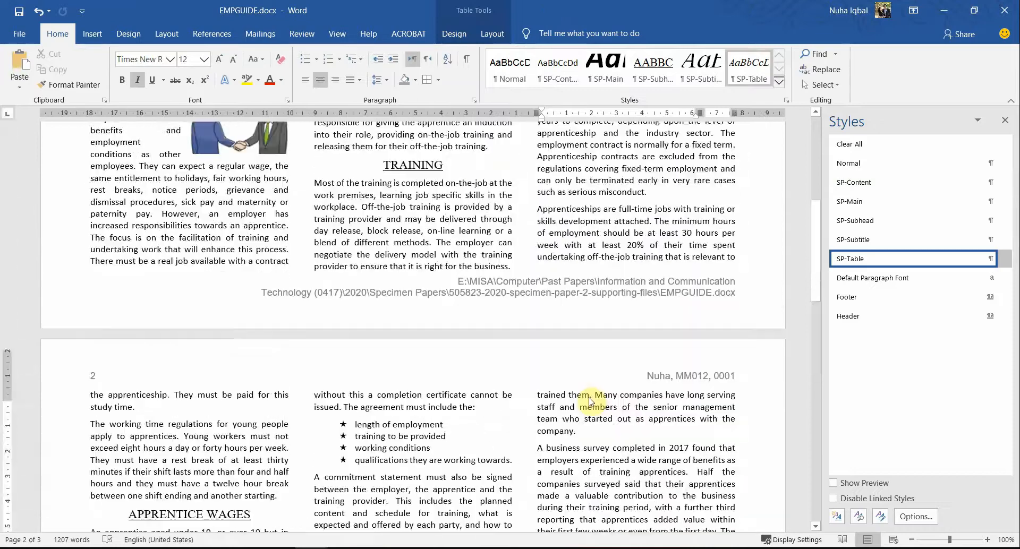
key("alt+Tab")
scroll(364, 456, "down", 1)
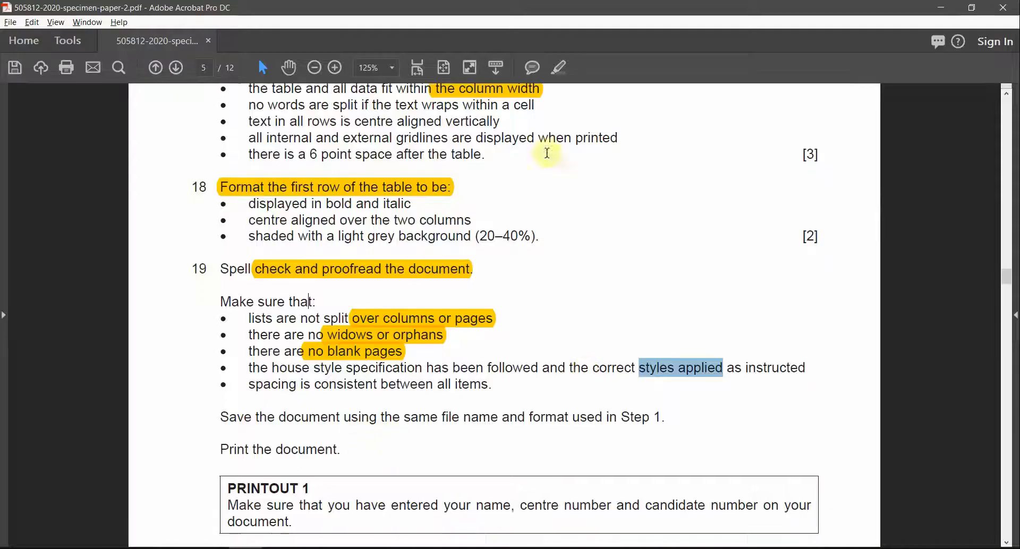
Step: Highlight 'styles applied' in yellow and select the consistent-spacing checklist item
left_click(552, 77)
scroll(542, 420, "down", 3)
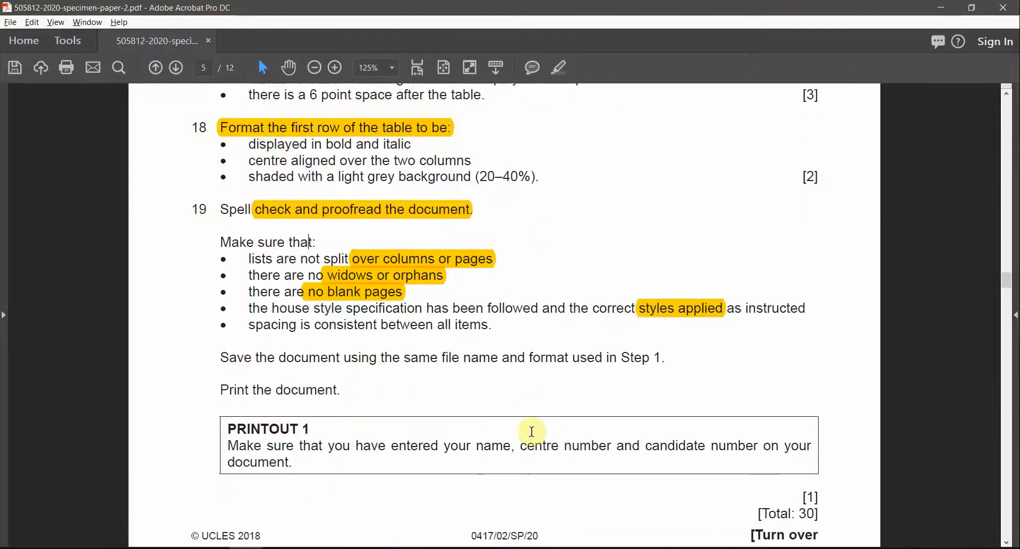
left_click_drag(492, 325, 340, 325)
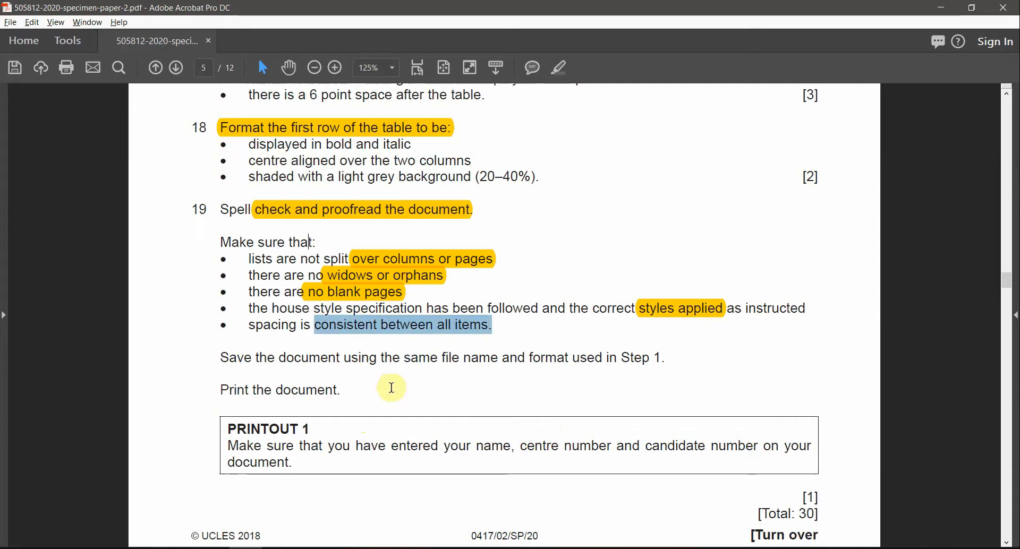
key("alt+Tab")
key("alt+Tab")
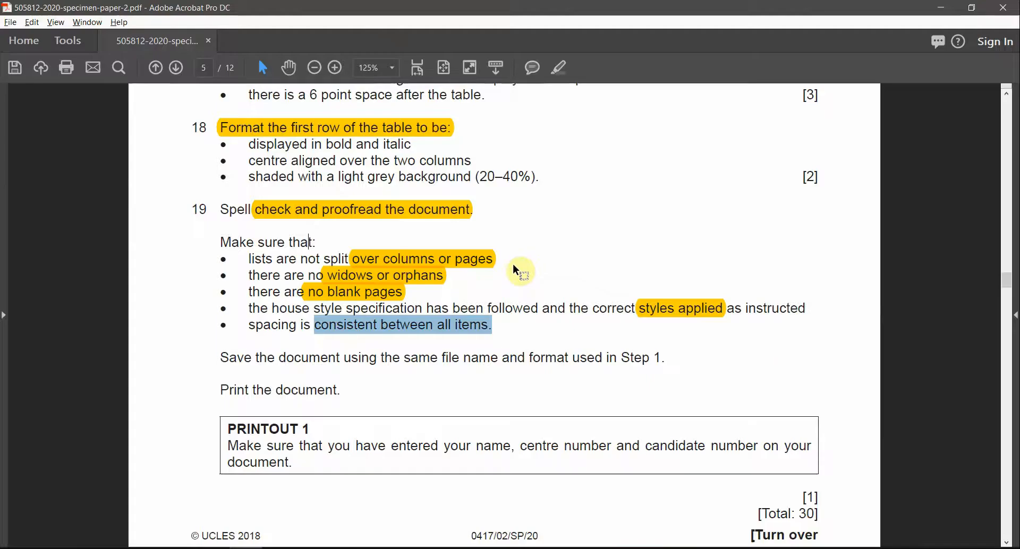
left_click_drag(264, 325, 489, 326)
key("alt+Tab")
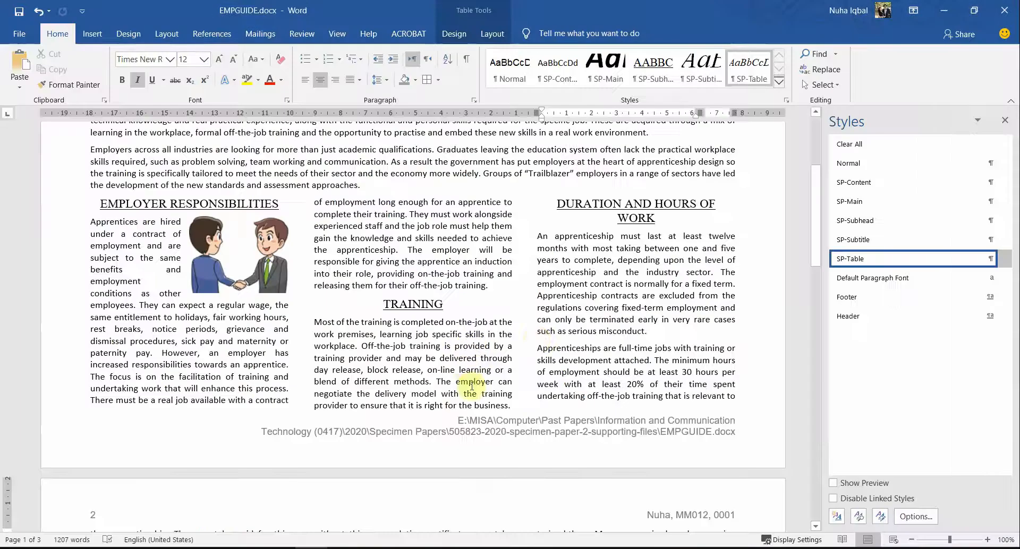
Step: Confirm the three-column section's 1 cm spacing in Columns without changes, then return to the PDF
left_click(522, 297)
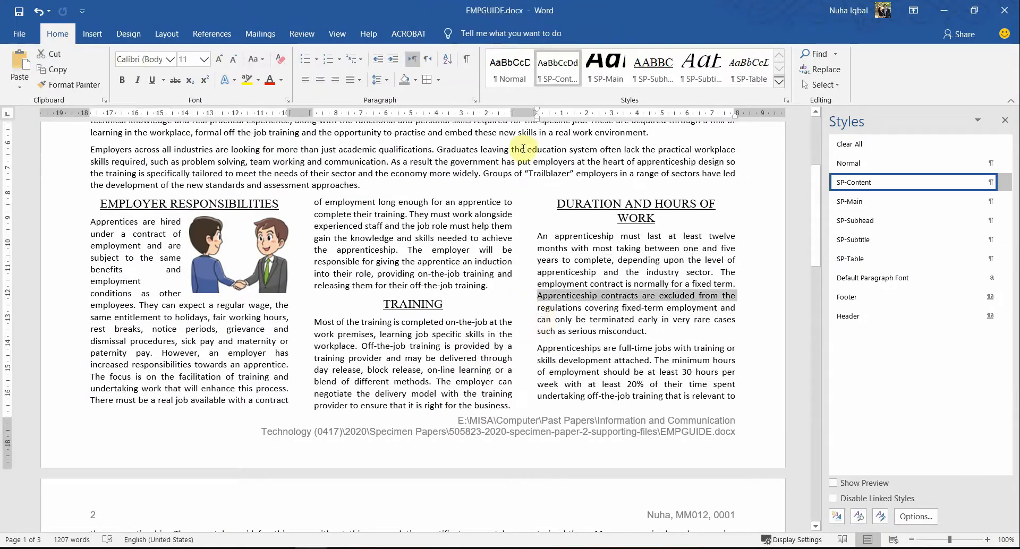
double_click(523, 113)
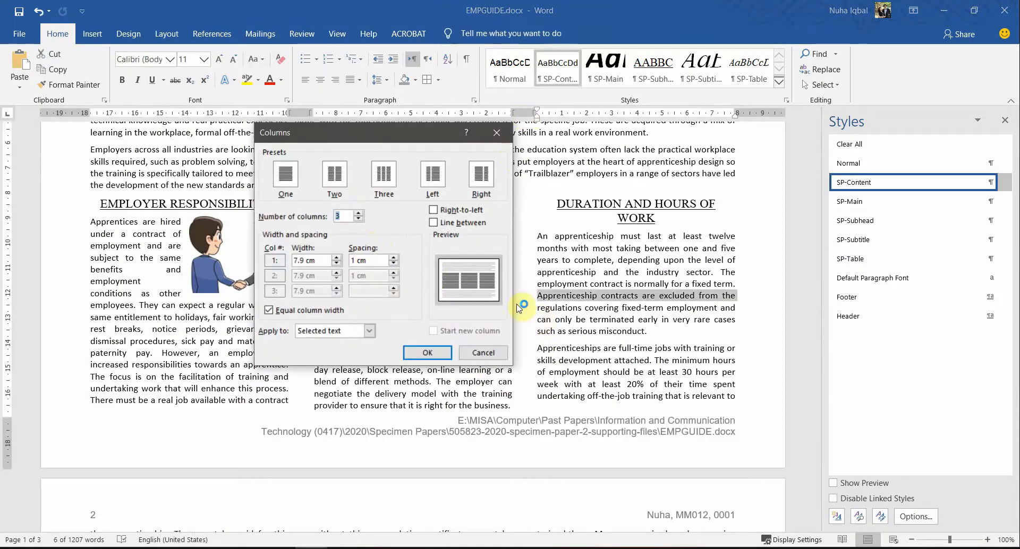
left_click(483, 353)
scroll(483, 353, "up", 5)
key("alt+Tab")
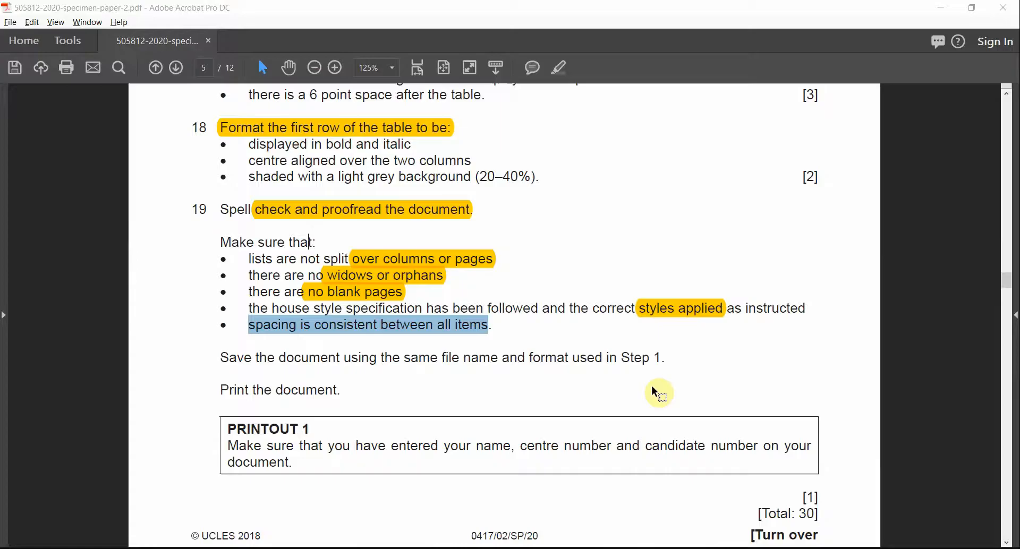
scroll(610, 399, "down", 1)
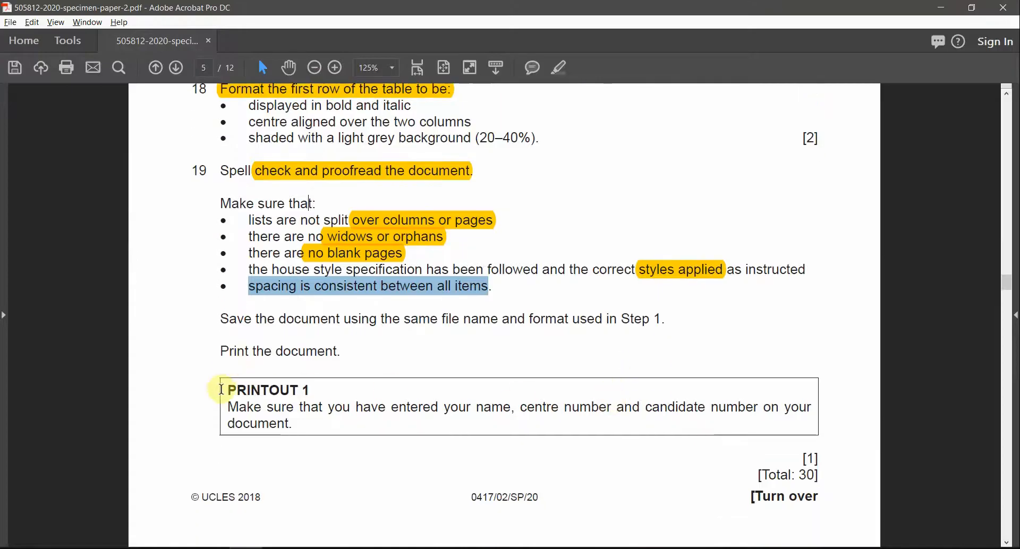